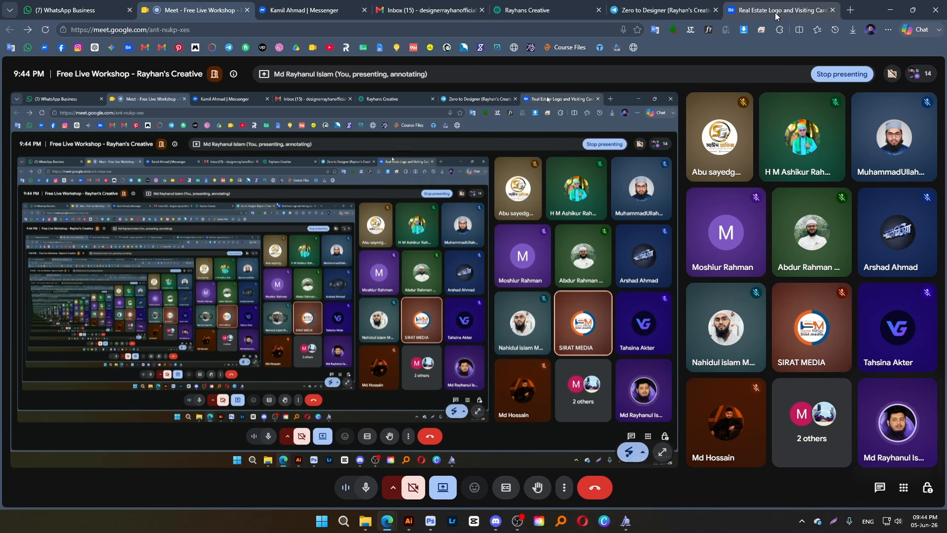
# Switch to the Behance profile and sign out of the current account
pyautogui.click(743, 14)
pyautogui.click(882, 72)
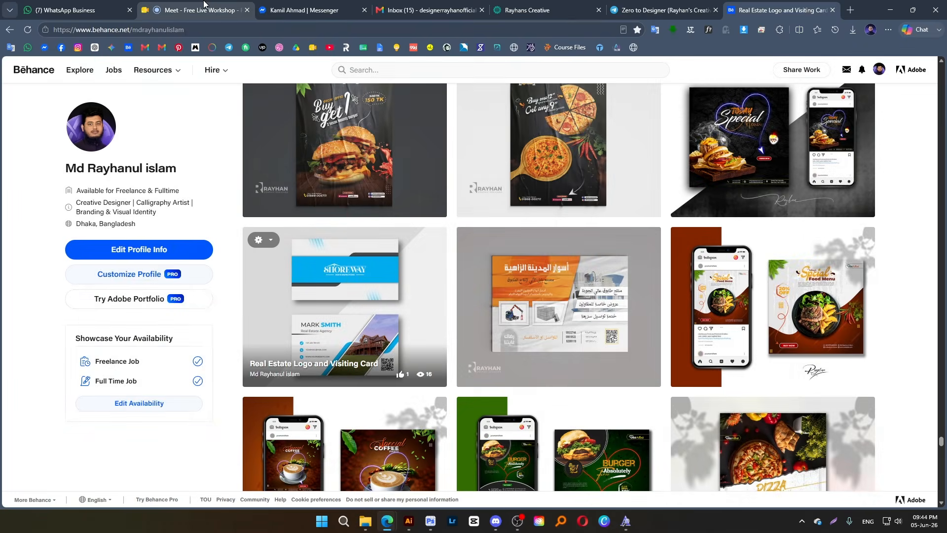
pyautogui.click(205, 7)
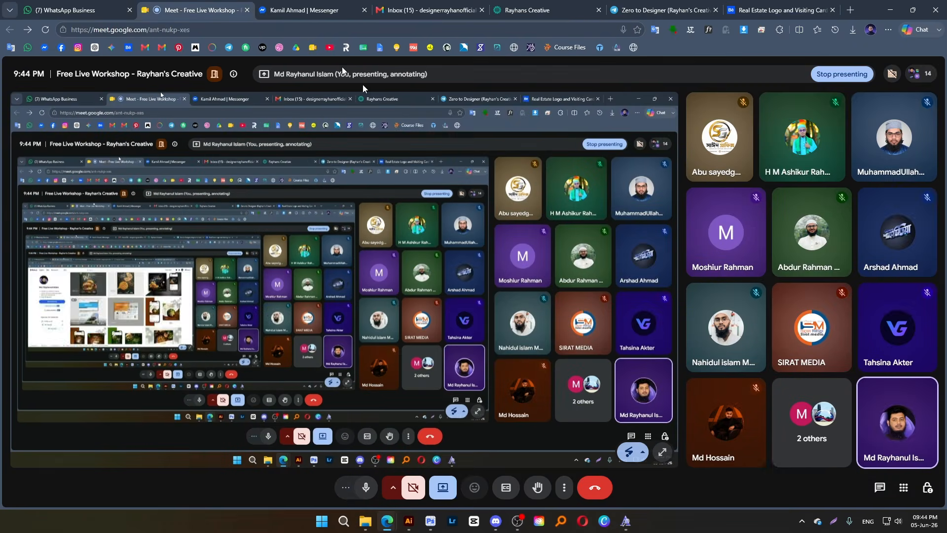
pyautogui.click(777, 10)
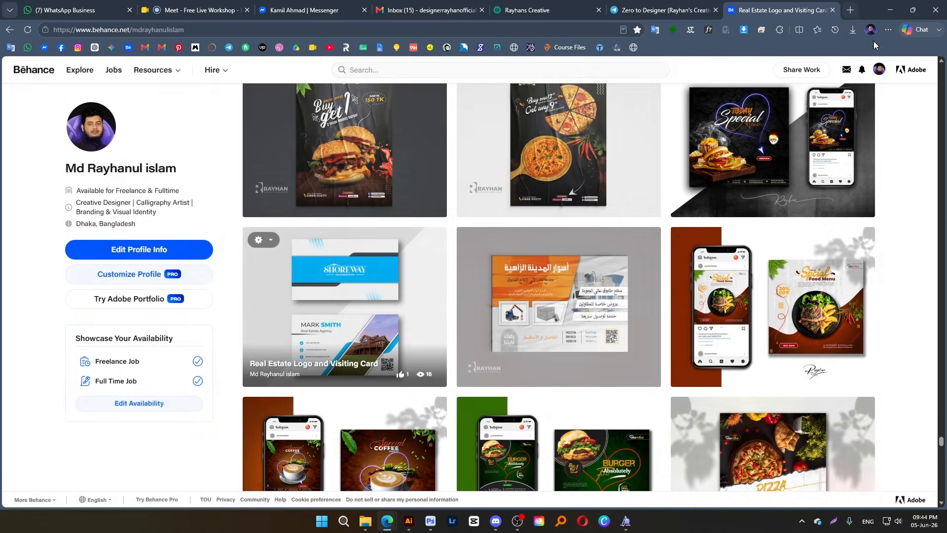
pyautogui.click(877, 71)
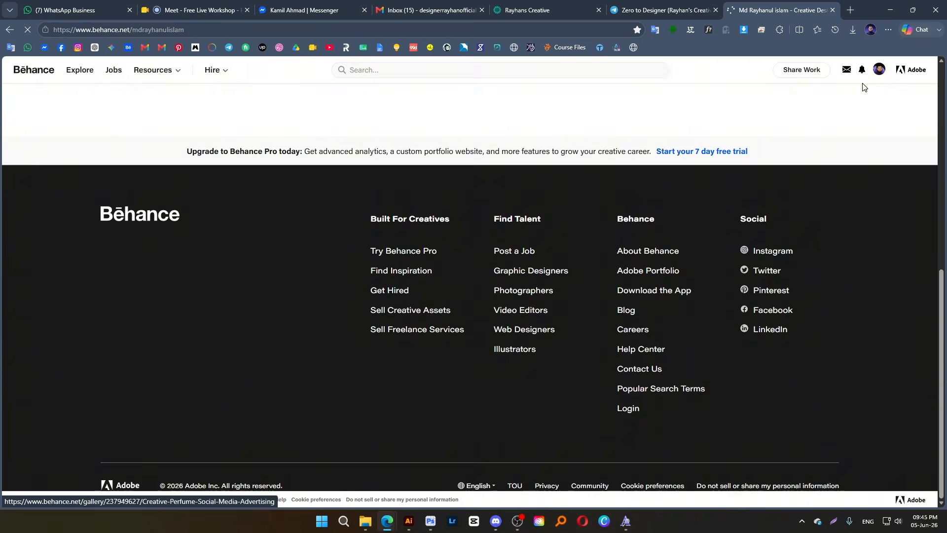
pyautogui.click(878, 70)
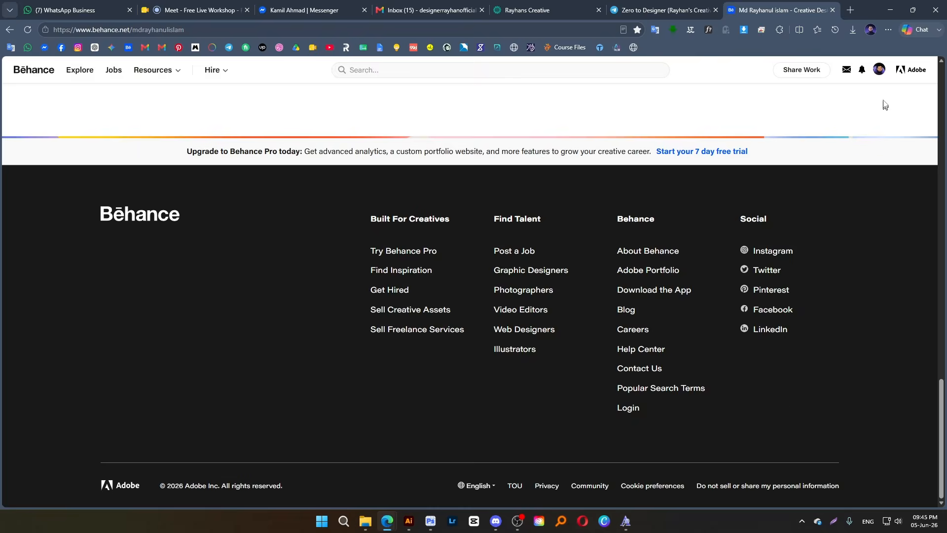
pyautogui.click(879, 70)
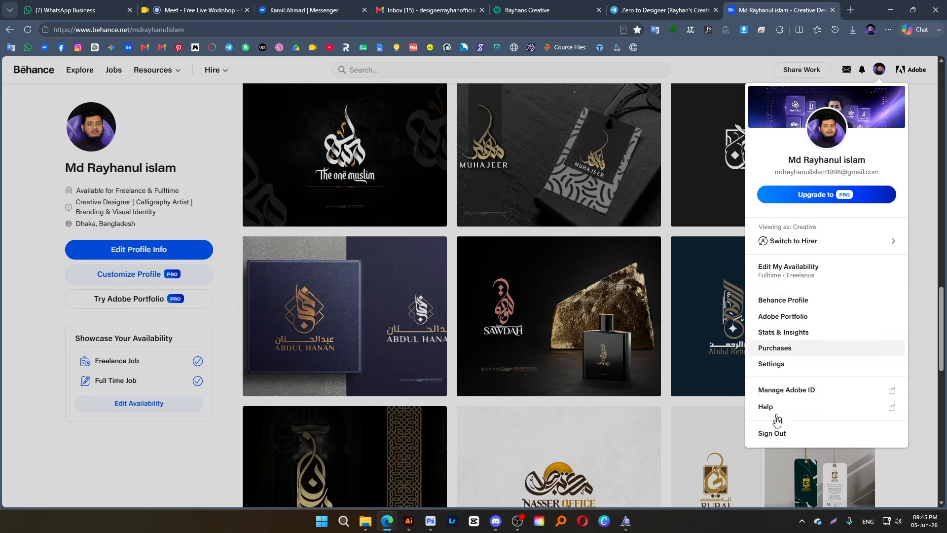
pyautogui.click(777, 436)
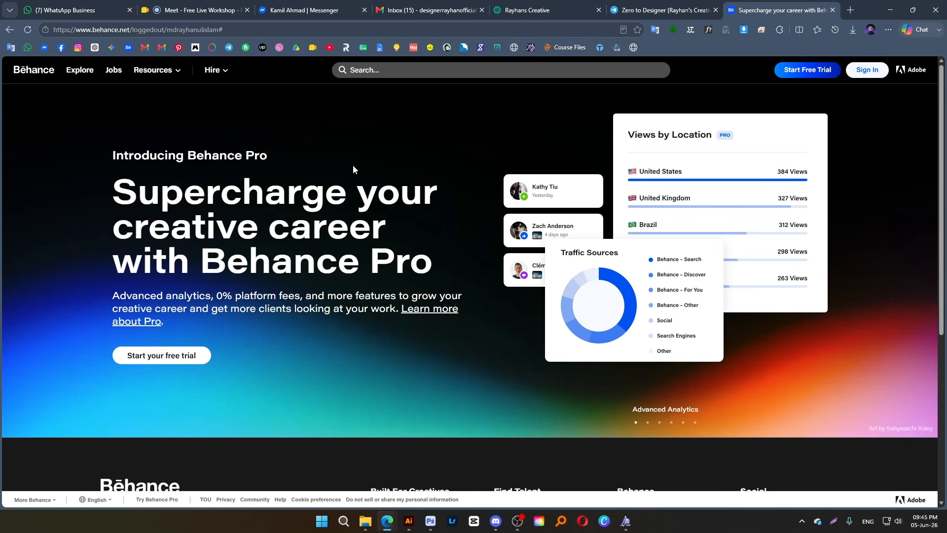
pyautogui.click(850, 10)
pyautogui.click(171, 9)
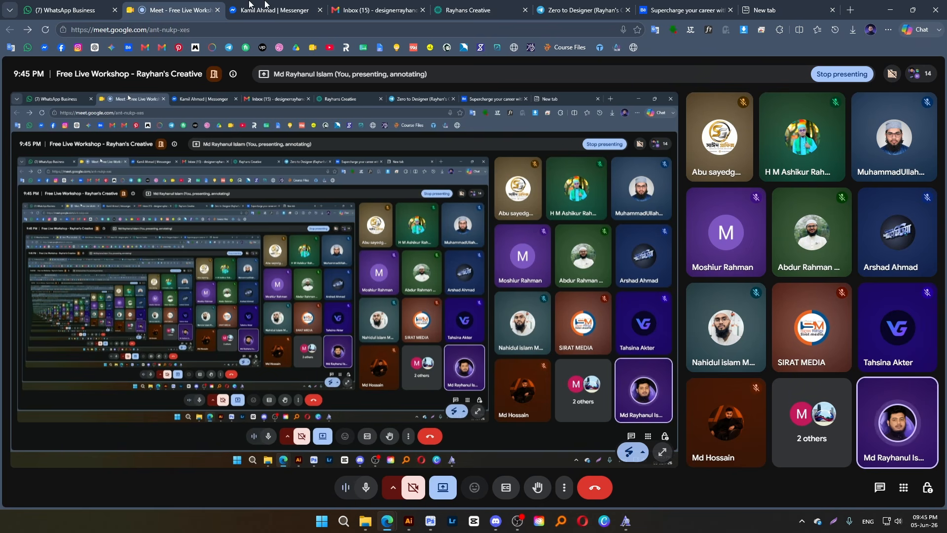
pyautogui.click(671, 12)
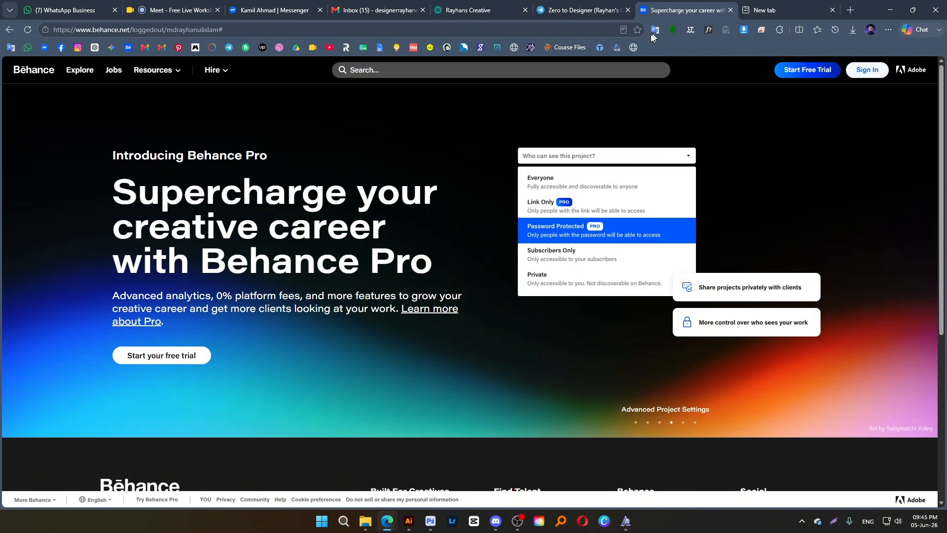
pyautogui.scroll(-2, 652, 268)
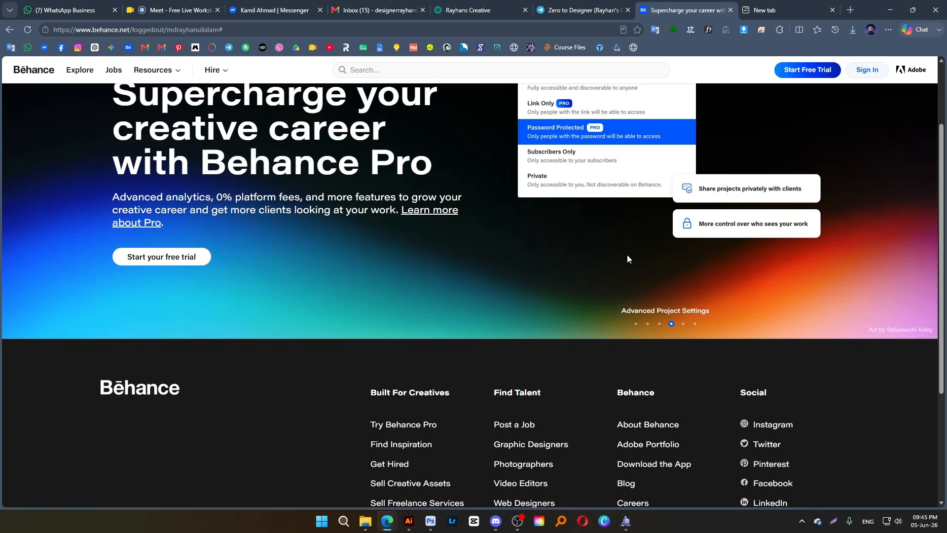
pyautogui.scroll(2, 631, 256)
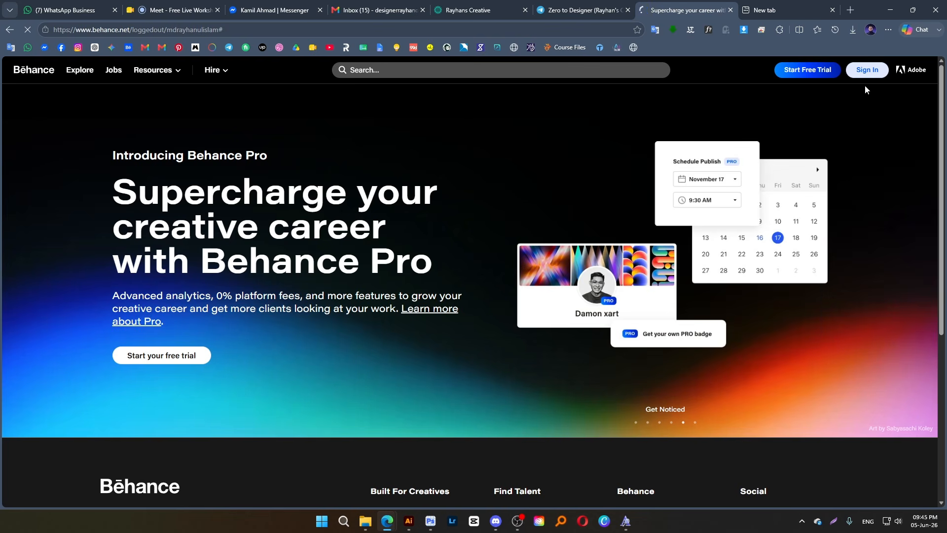
# Sign in to Behance with Google, choosing the new account's e-mail and approving the sign-in to Adobe
pyautogui.click(863, 79)
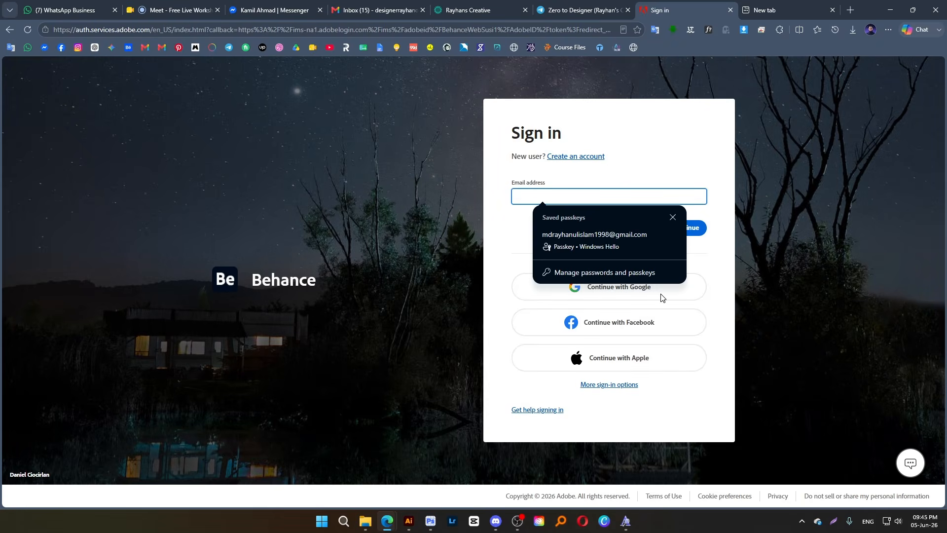
pyautogui.click(672, 220)
pyautogui.click(624, 302)
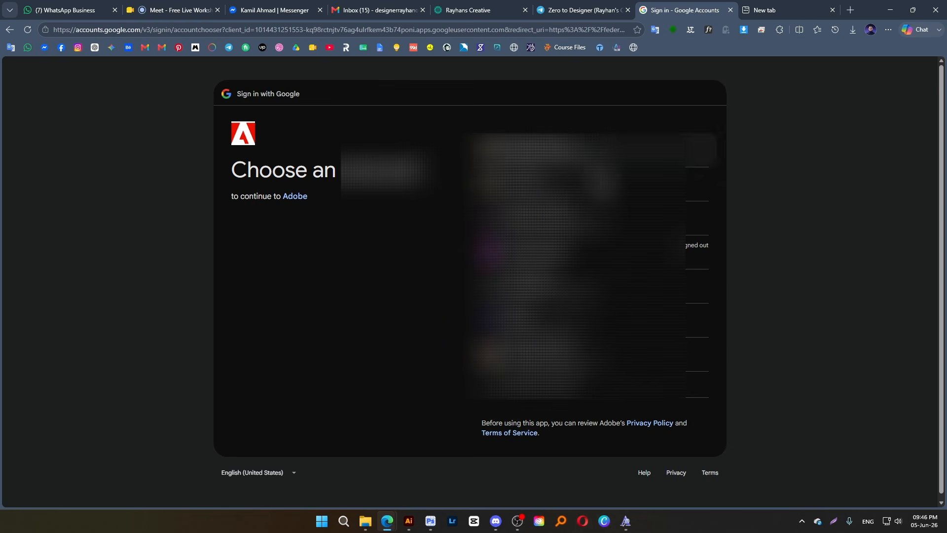
pyautogui.click(592, 320)
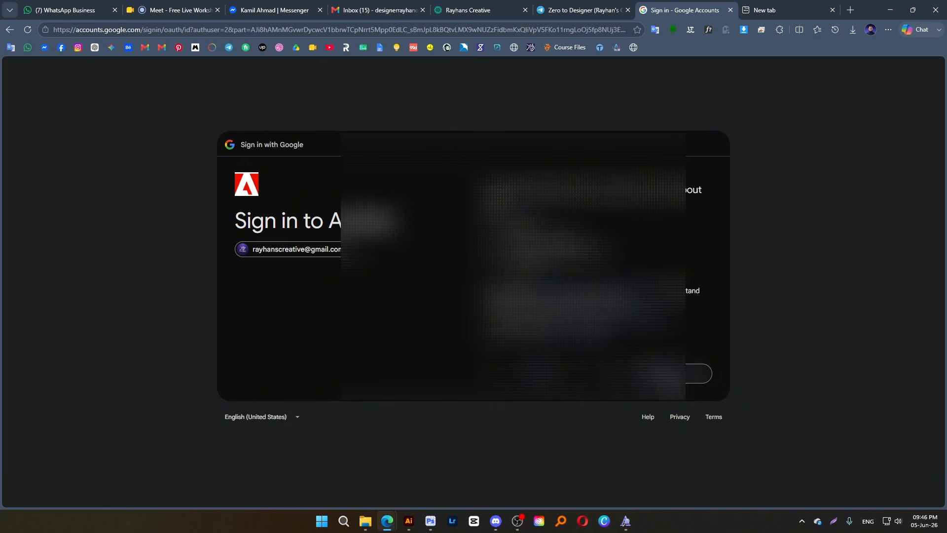
pyautogui.click(666, 376)
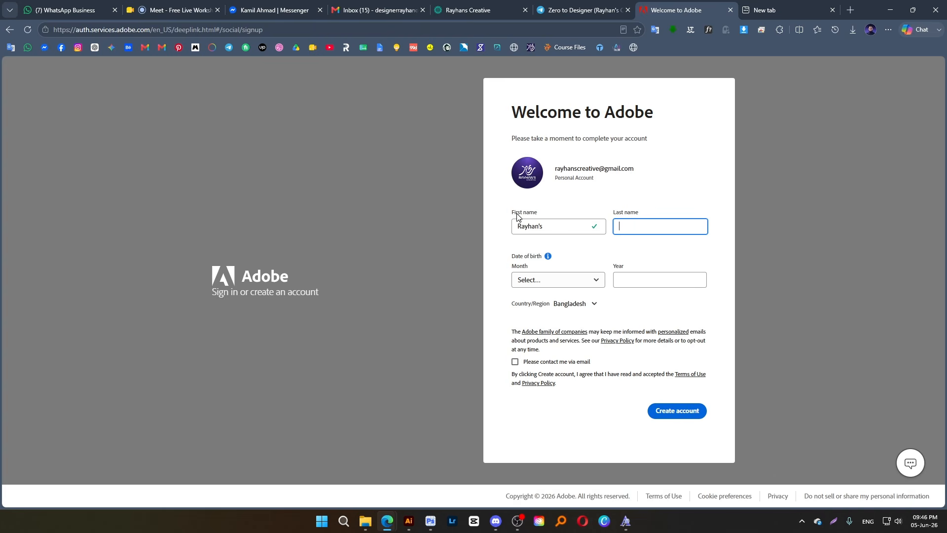
# Fill in the last name for the new Adobe account
pyautogui.click(654, 226)
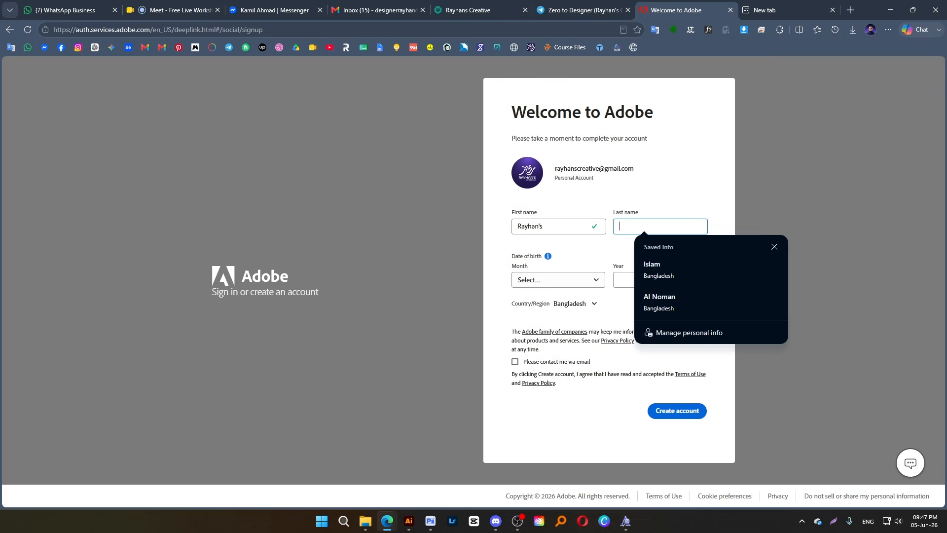
pyautogui.write('Cre')
pyautogui.press('BackSpace')
pyautogui.press('BackSpace')
pyautogui.press('BackSpace')
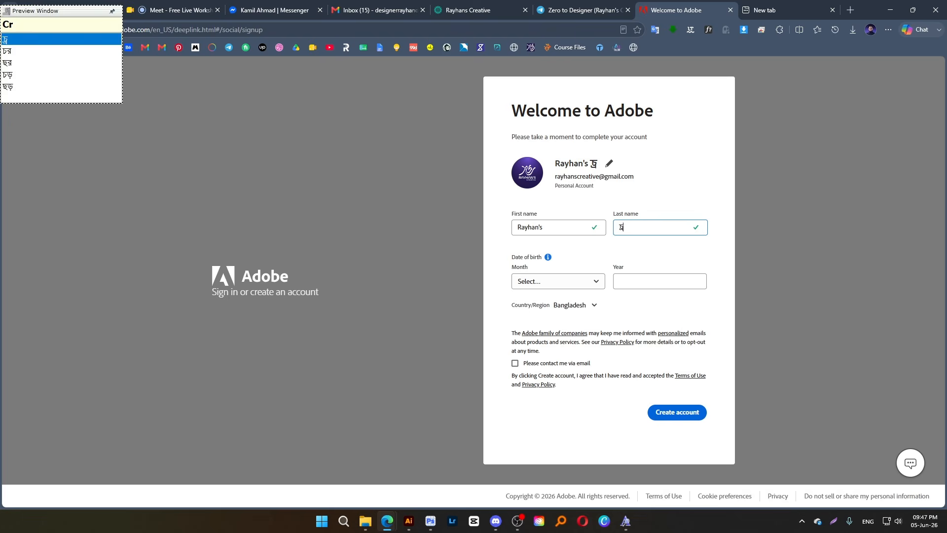
pyautogui.write('Cre')
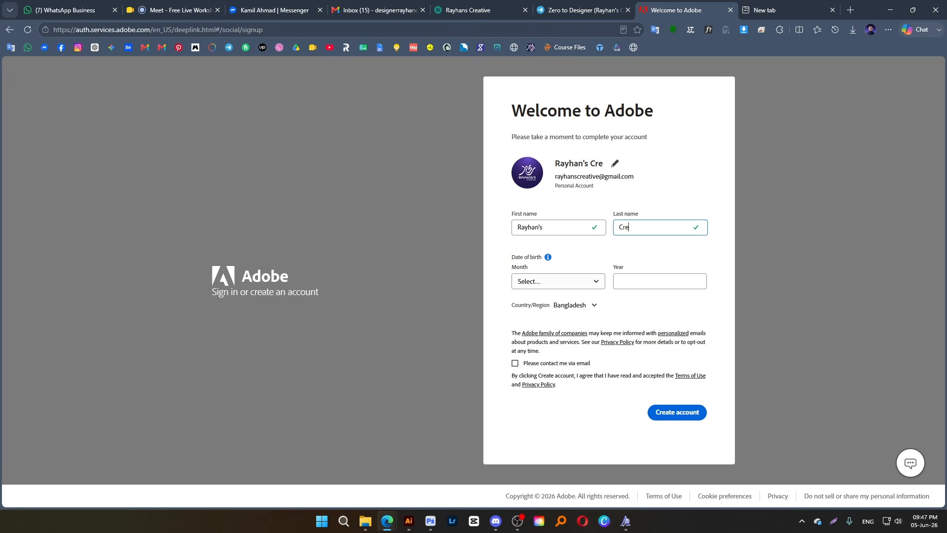
pyautogui.write('ative')
# Complete the form with the birth month and year and consent to e-mail contact, and create the Adobe account
pyautogui.click(579, 284)
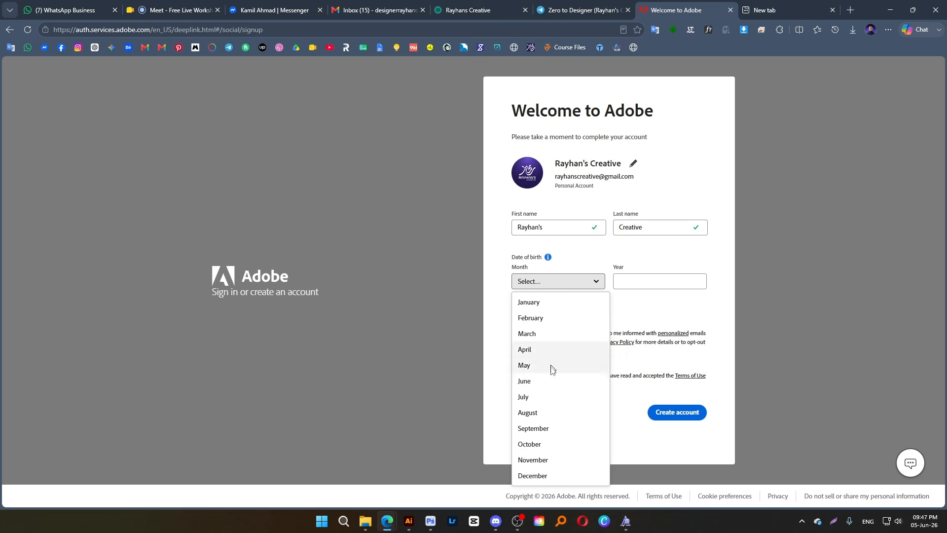
pyautogui.click(552, 476)
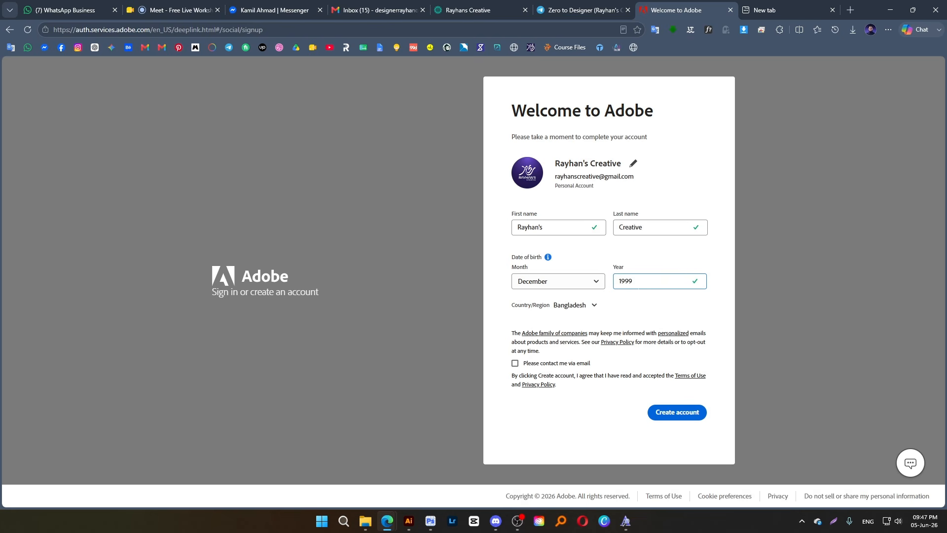
pyautogui.click(516, 364)
pyautogui.click(670, 418)
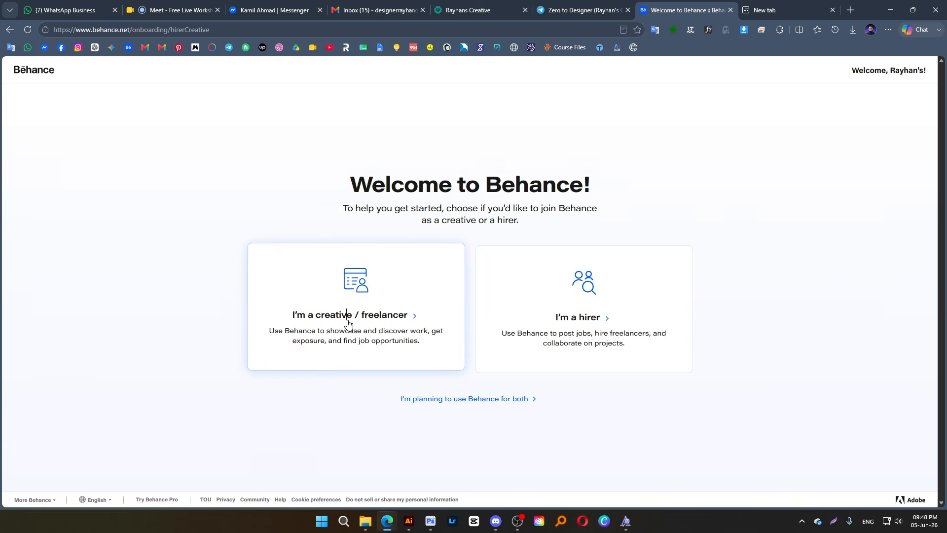
# Join Behance as a creative / freelancer and follow the Graphic Design topic
pyautogui.click(361, 284)
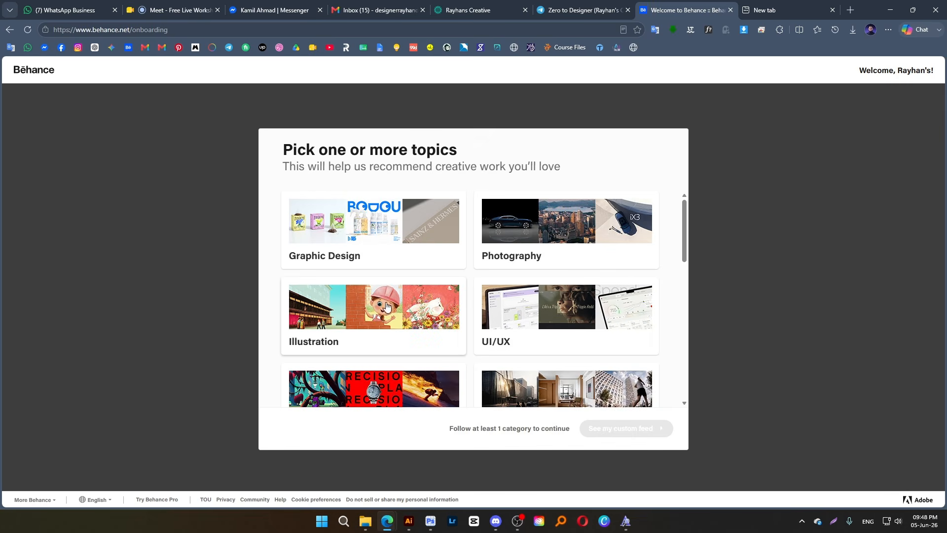
pyautogui.scroll(-4, 545, 326)
pyautogui.scroll(4, 545, 325)
pyautogui.click(329, 241)
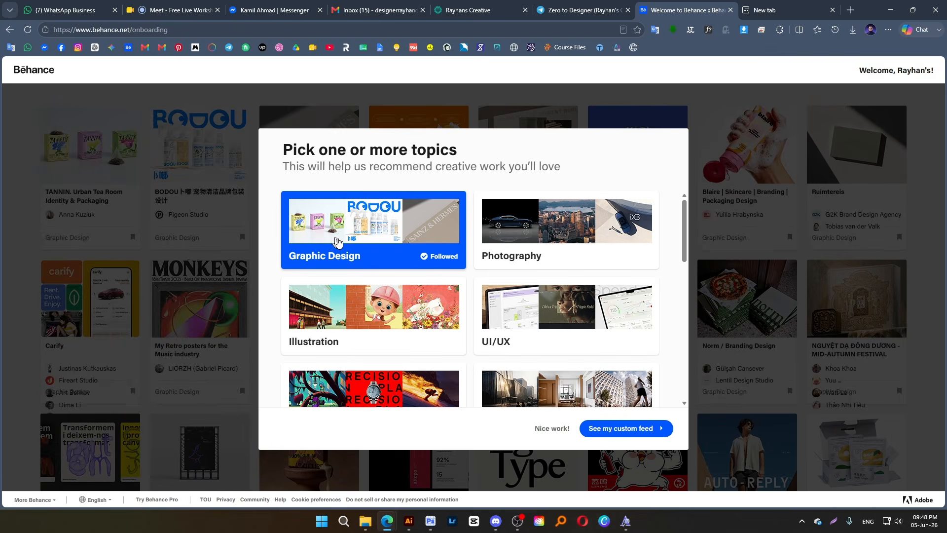
# Look through the full list of topics offered for the custom feed, down to 3D Art
pyautogui.scroll(-2, 594, 246)
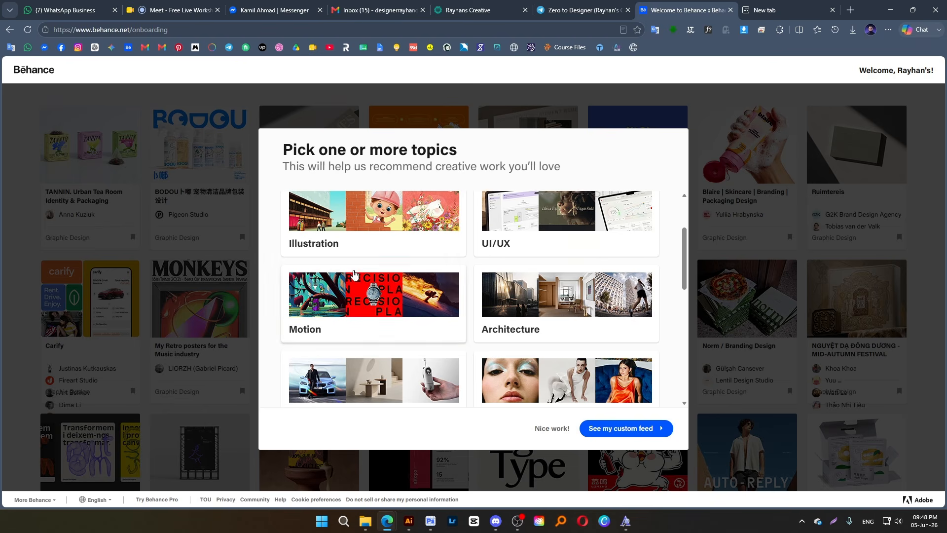
pyautogui.scroll(2, 399, 306)
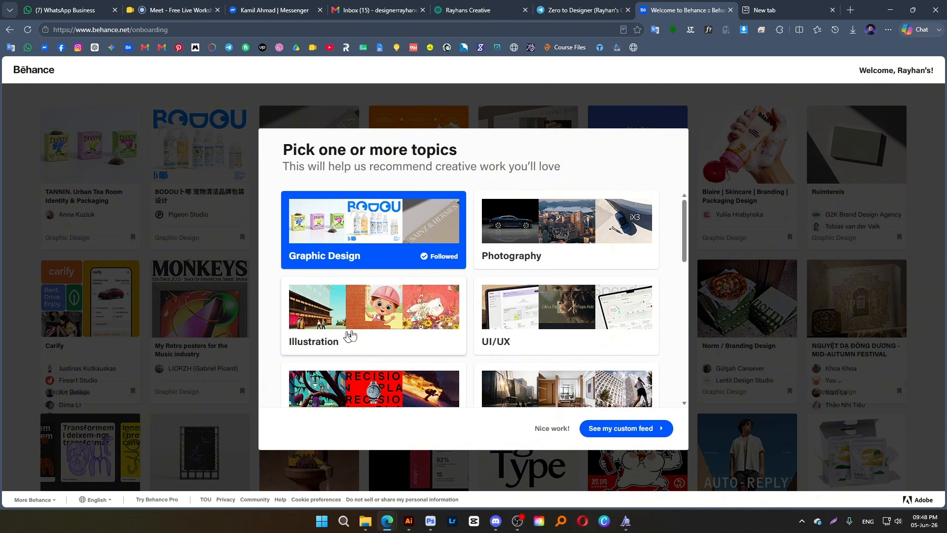
pyautogui.scroll(-4, 429, 311)
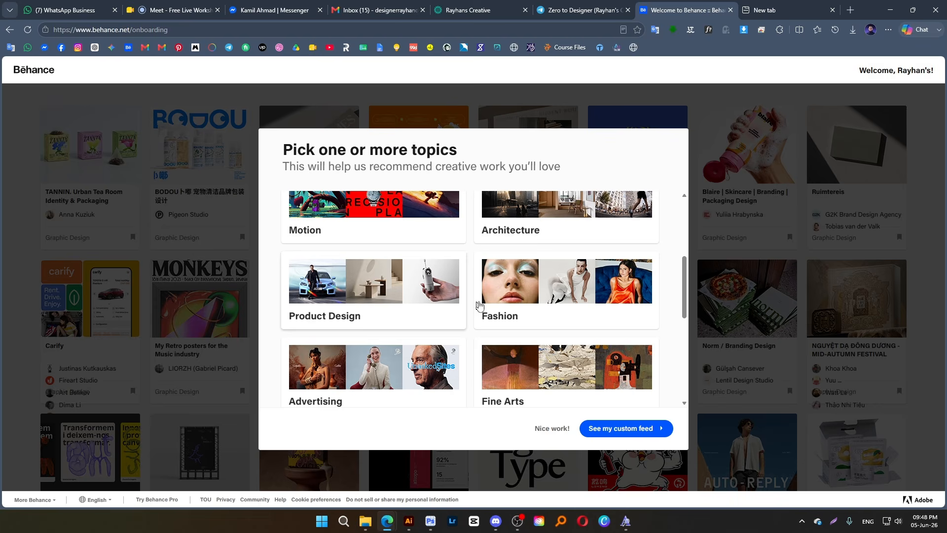
pyautogui.scroll(-3, 572, 317)
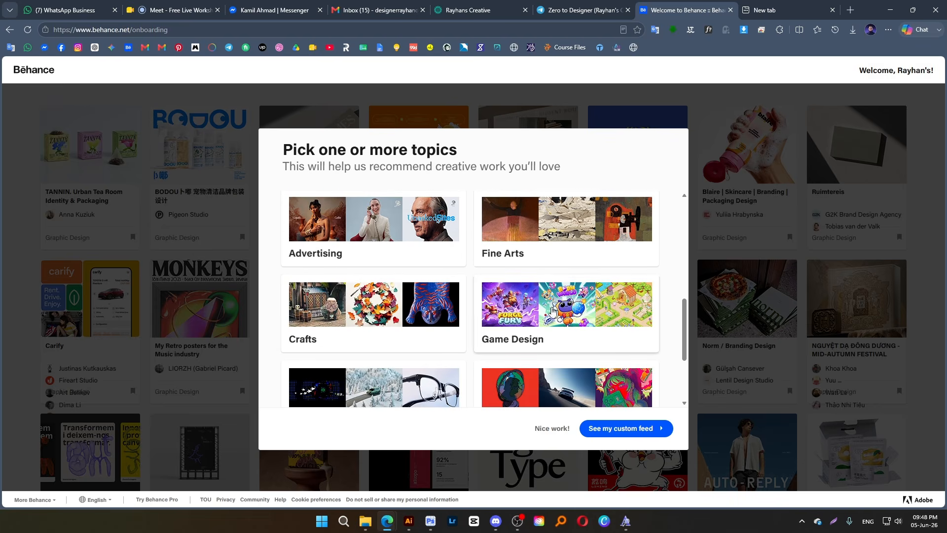
pyautogui.scroll(-3, 552, 317)
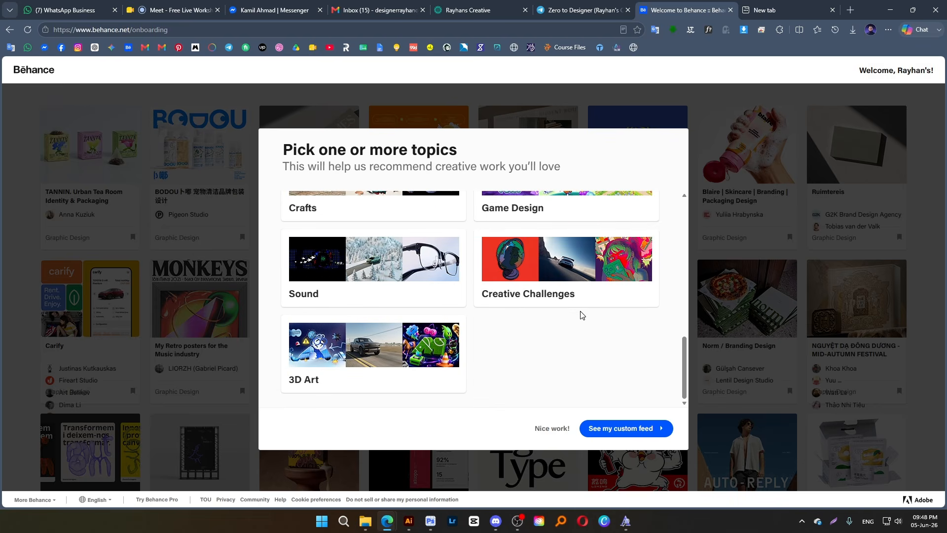
pyautogui.scroll(2, 567, 318)
pyautogui.scroll(-2, 517, 326)
pyautogui.scroll(3, 482, 332)
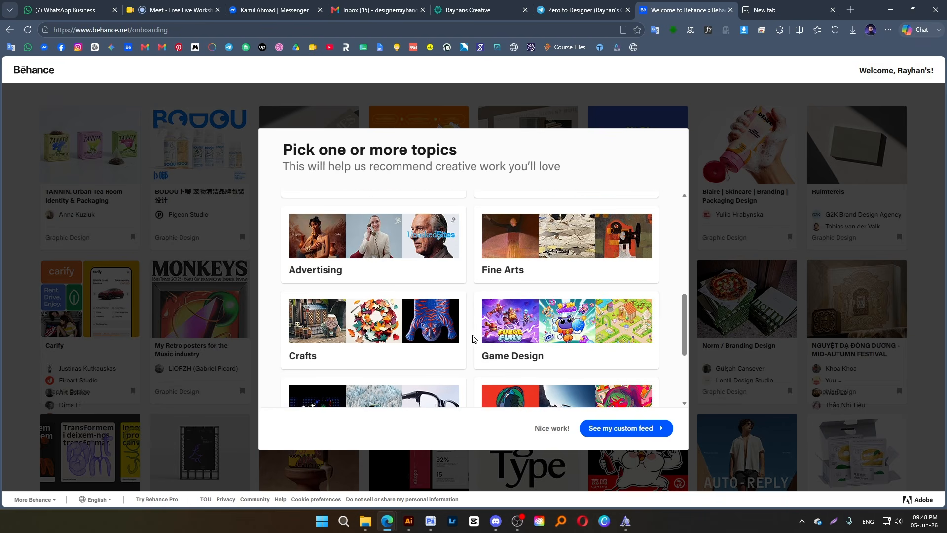
# Follow the UI/UX and Photography topics for the custom feed
pyautogui.scroll(4, 478, 337)
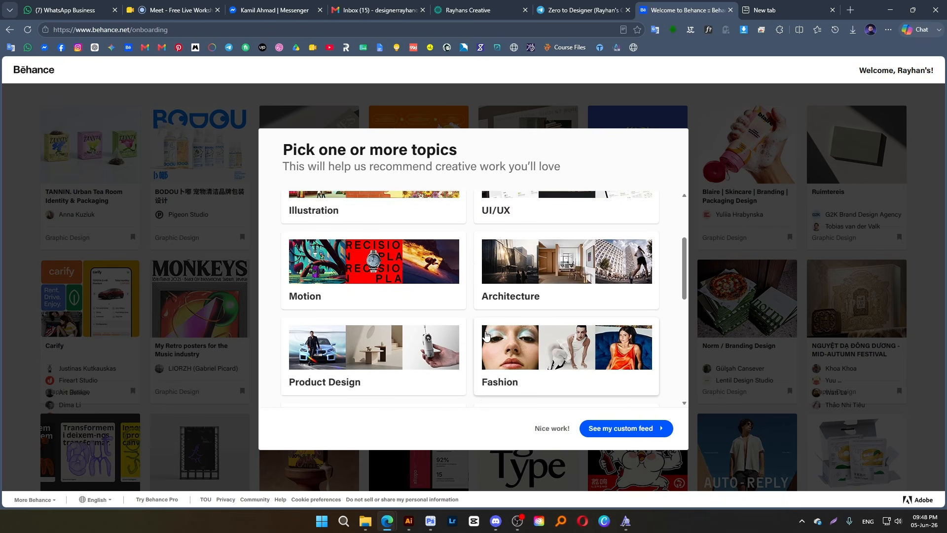
pyautogui.scroll(1, 486, 336)
pyautogui.click(508, 249)
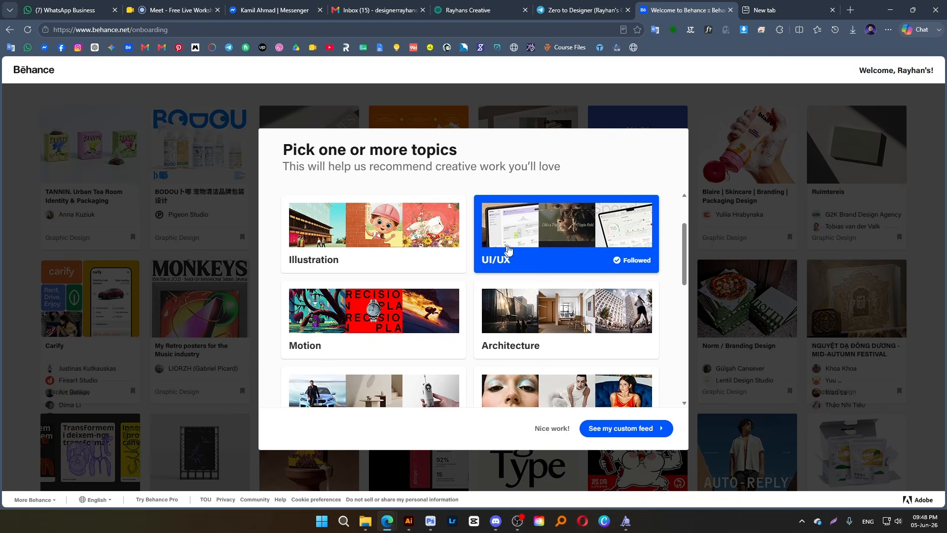
pyautogui.scroll(2, 459, 295)
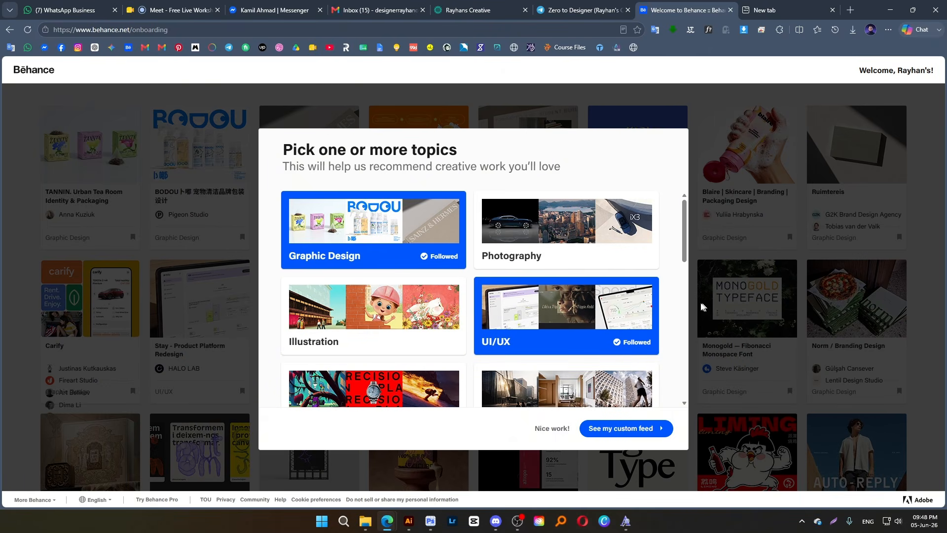
pyautogui.click(617, 236)
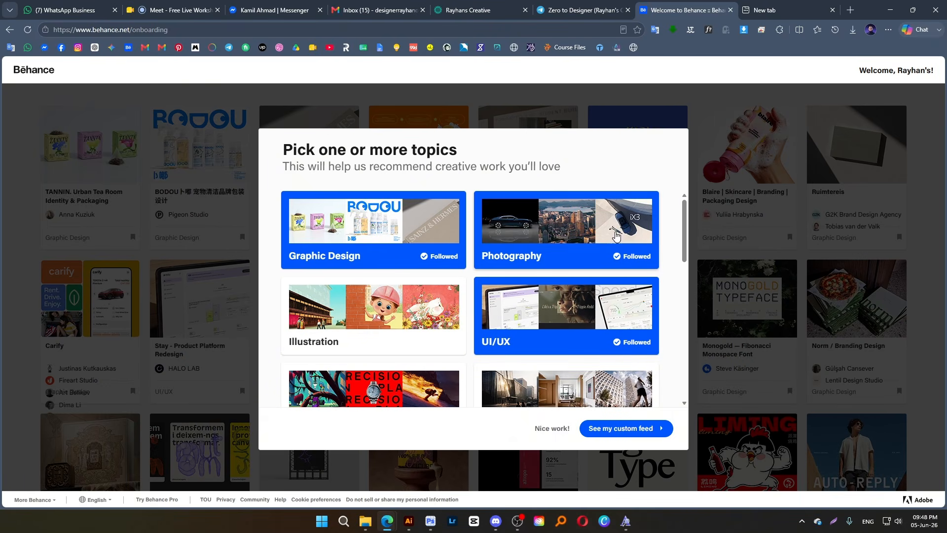
pyautogui.scroll(-2, 552, 305)
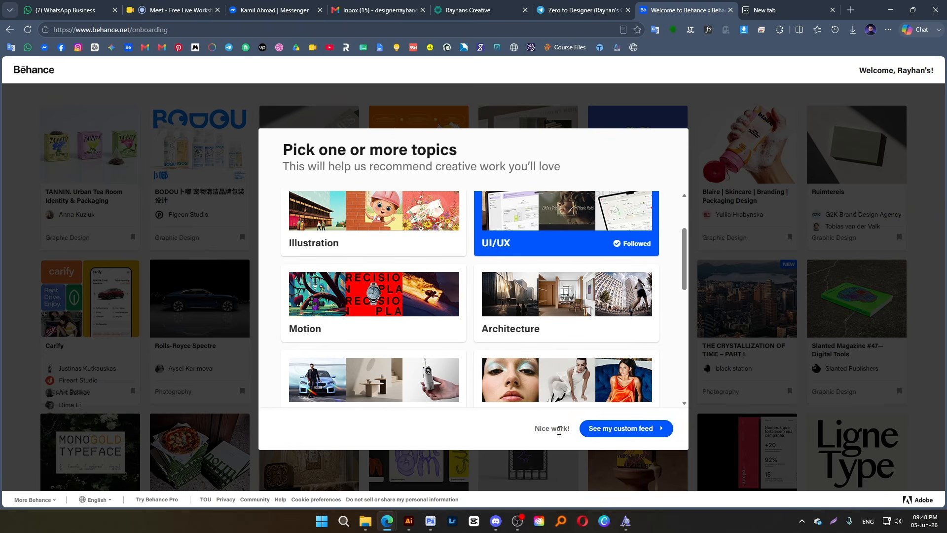
# Finish the topic selection by opening the custom feed, and continue with the free plan
pyautogui.click(592, 429)
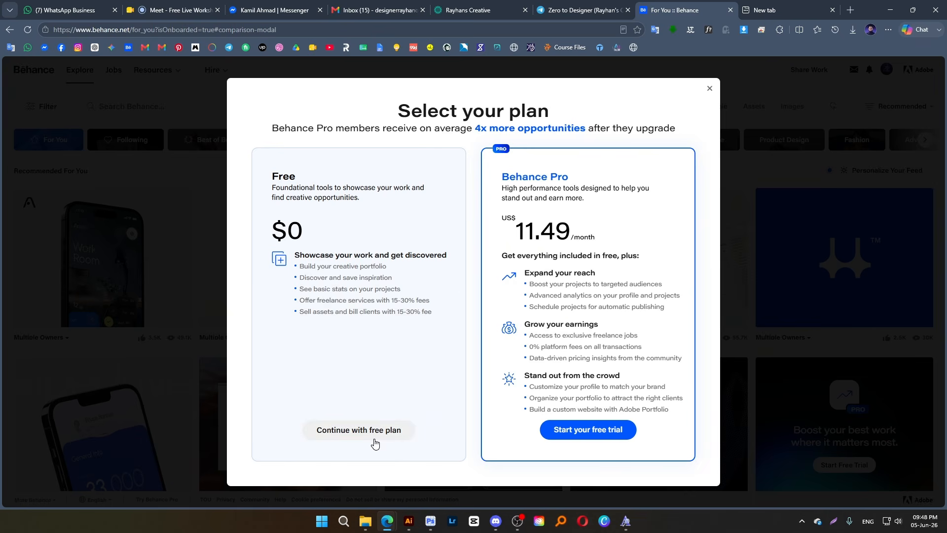
pyautogui.click(358, 429)
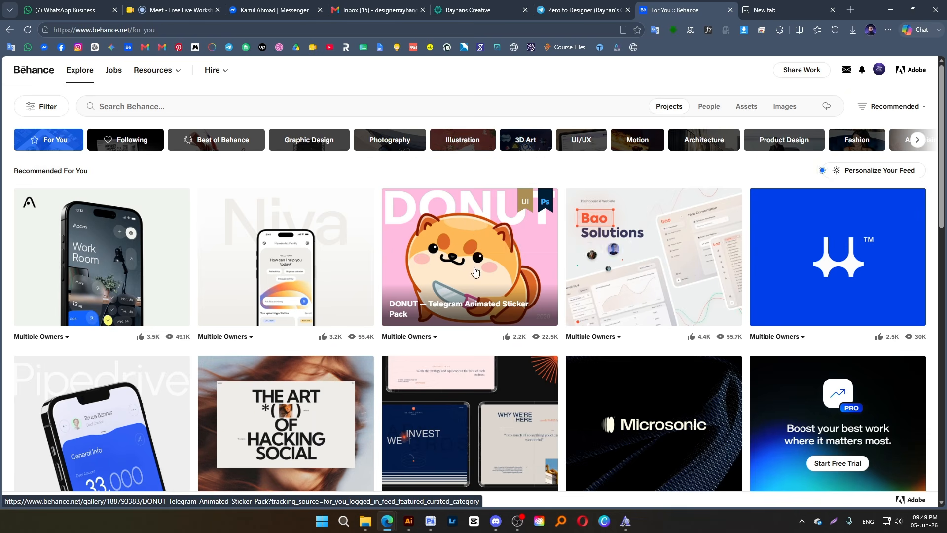
# Look through the recommended projects in the For You feed
pyautogui.scroll(-3, 473, 266)
pyautogui.scroll(-3, 475, 272)
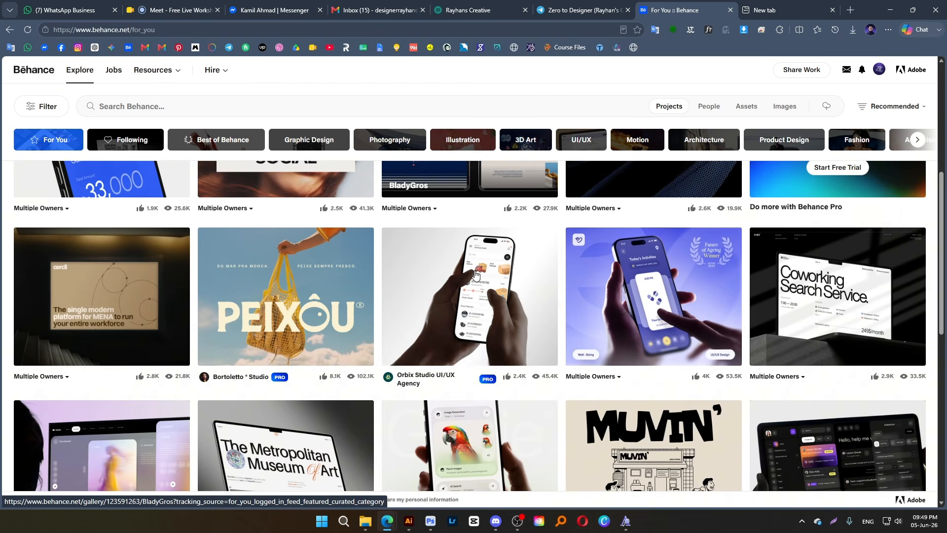
pyautogui.scroll(7, 475, 271)
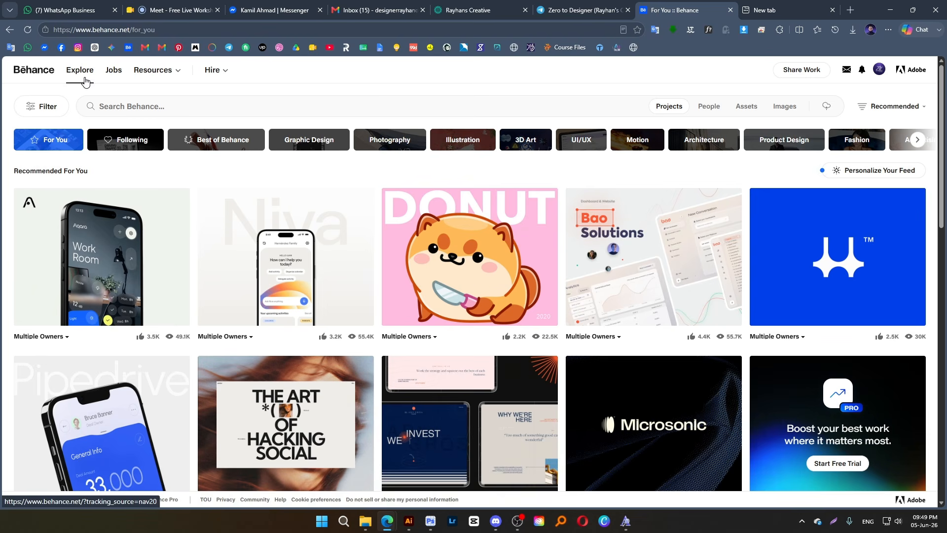
pyautogui.scroll(-10, 202, 296)
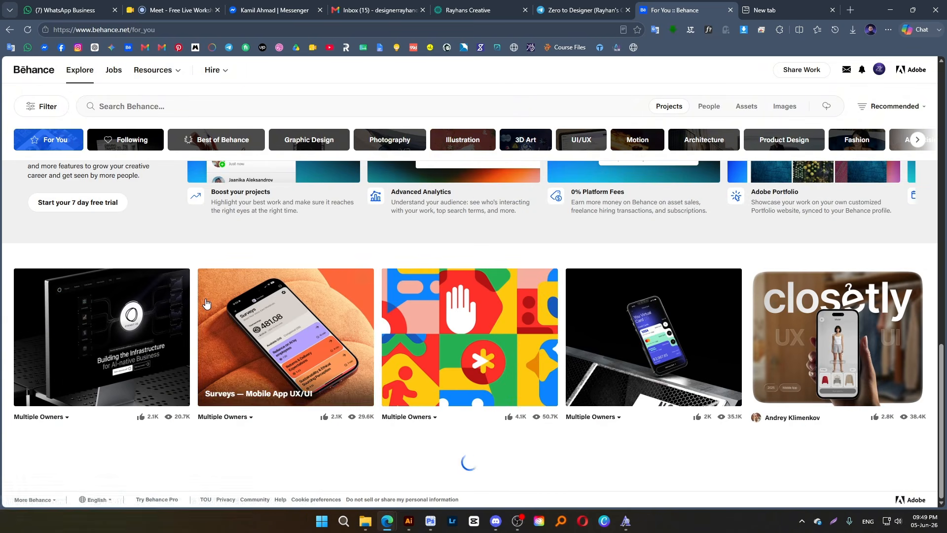
pyautogui.scroll(-1, 452, 364)
pyautogui.scroll(2, 453, 363)
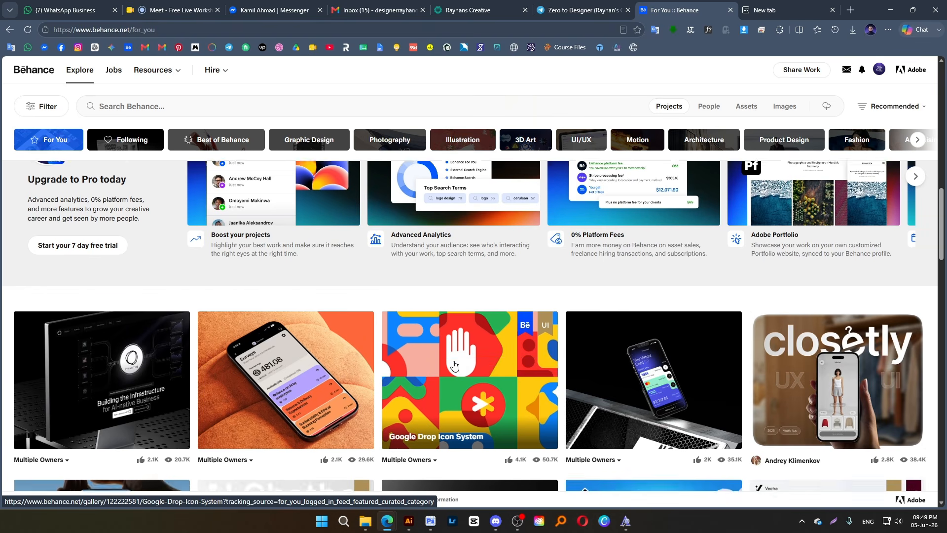
pyautogui.scroll(-7, 445, 355)
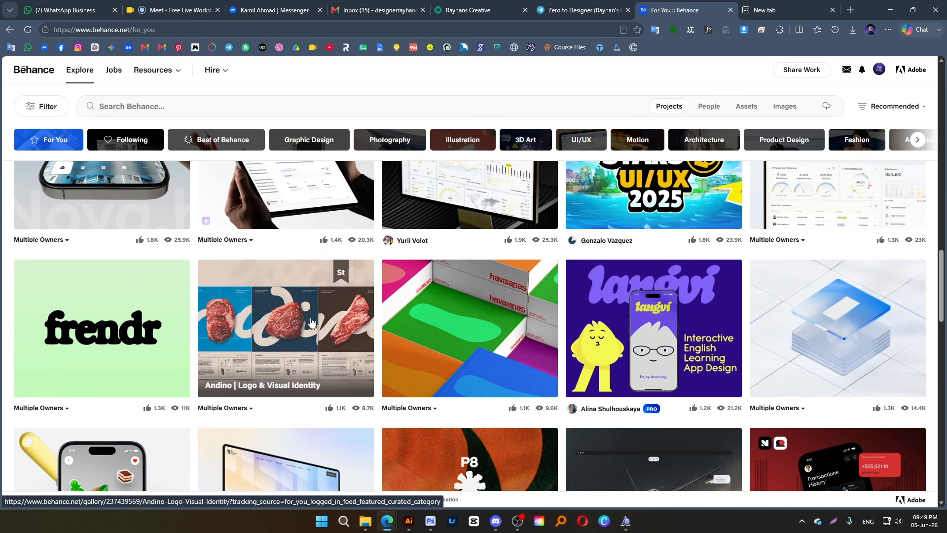
pyautogui.scroll(-5, 488, 321)
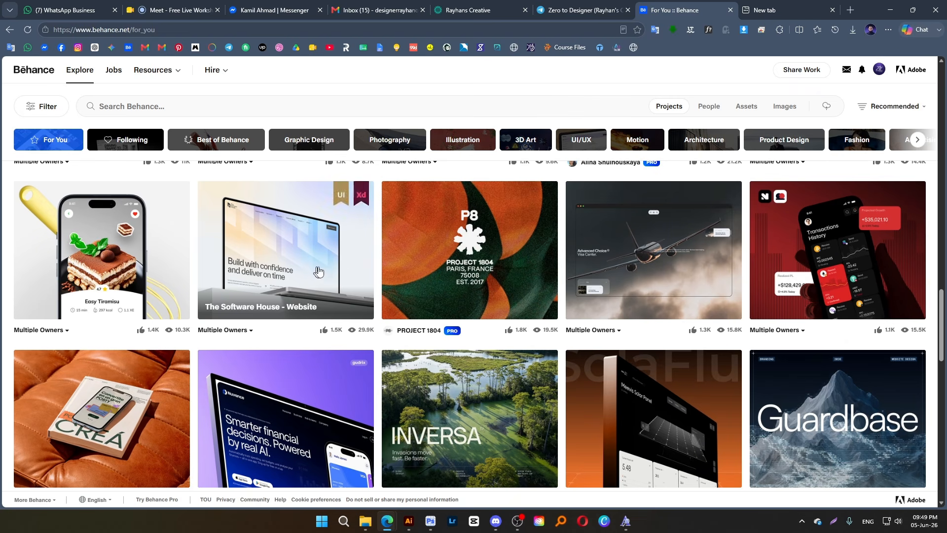
pyautogui.scroll(8, 255, 378)
pyautogui.scroll(5, 254, 377)
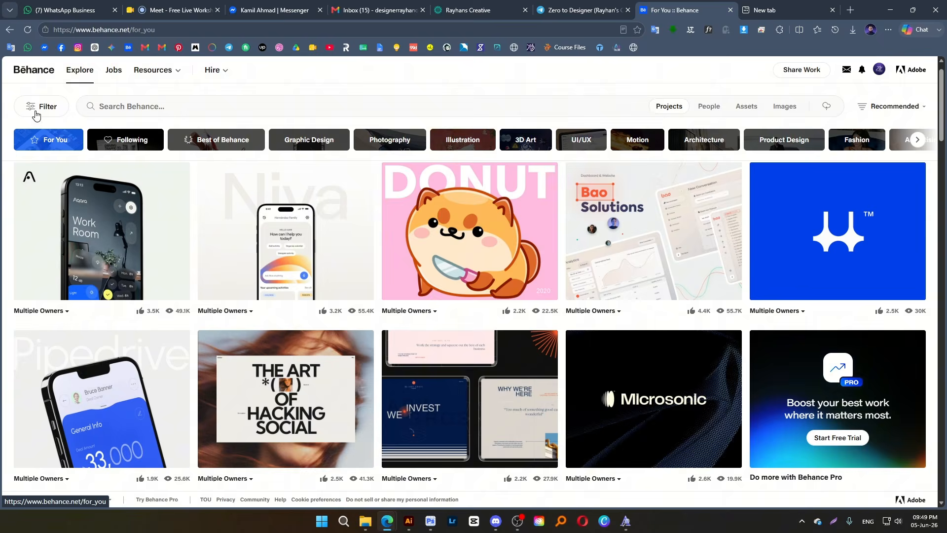
# Look at the project filter categories and the suggested searches for the Explore feed
pyautogui.click(41, 106)
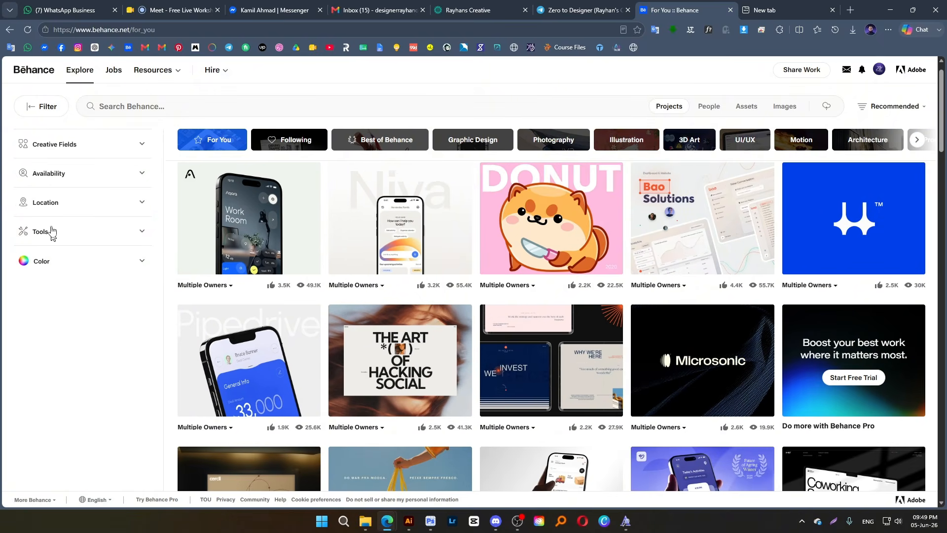
pyautogui.click(48, 110)
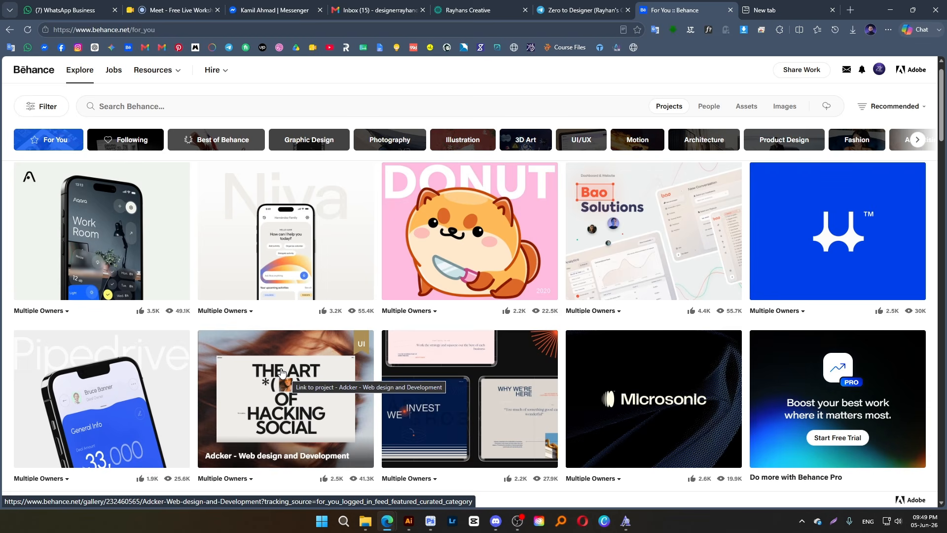
pyautogui.click(134, 118)
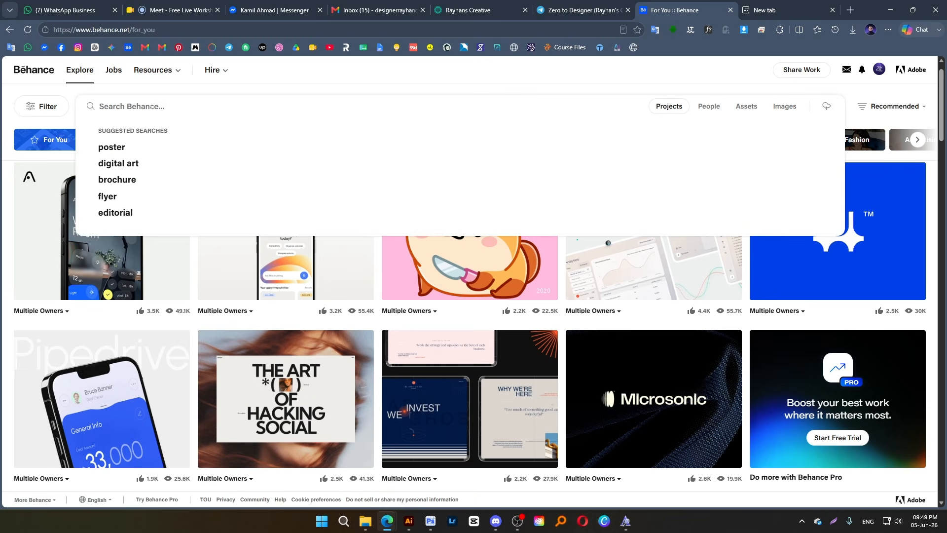
pyautogui.click(248, 88)
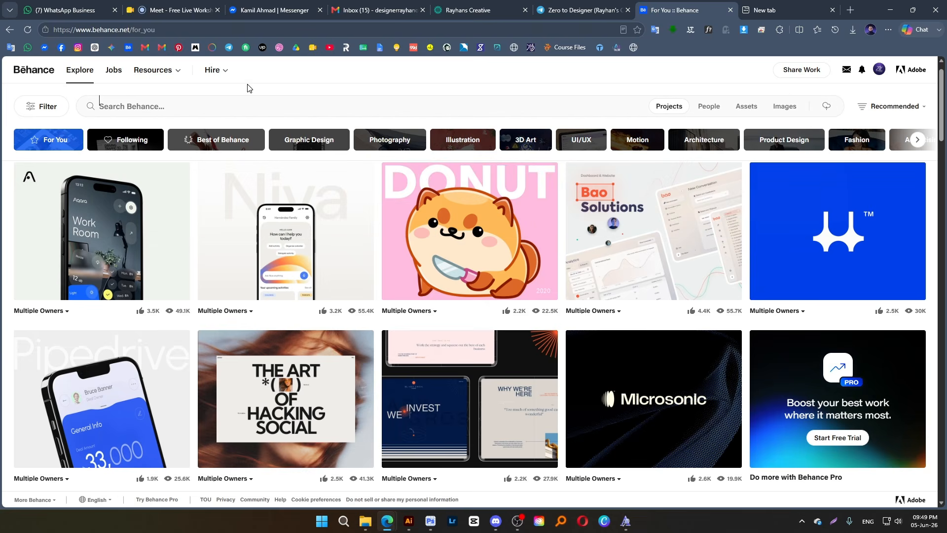
# Open the job listings and filter them to freelance jobs with a budget of US$ 5 - 100
pyautogui.click(114, 81)
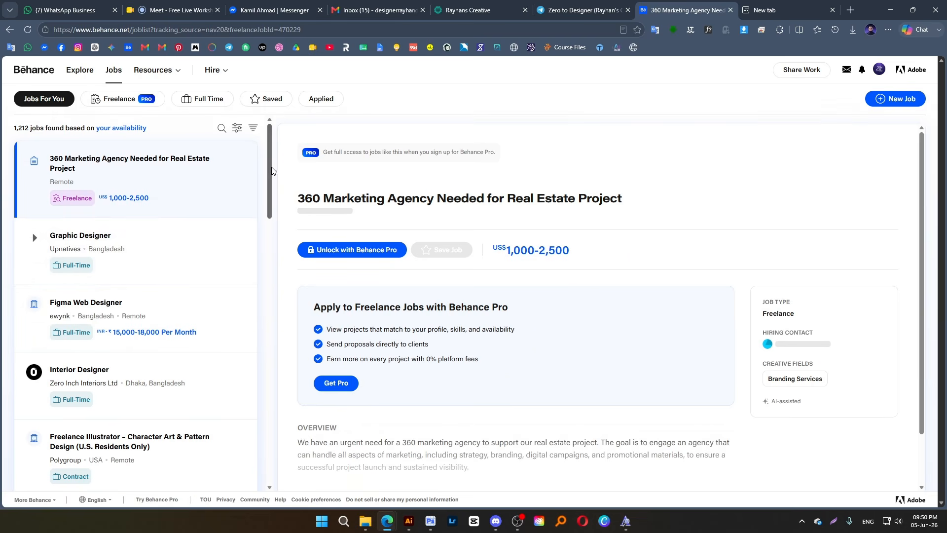
pyautogui.moveTo(270, 165); pyautogui.dragTo(288, 133)
pyautogui.click(237, 128)
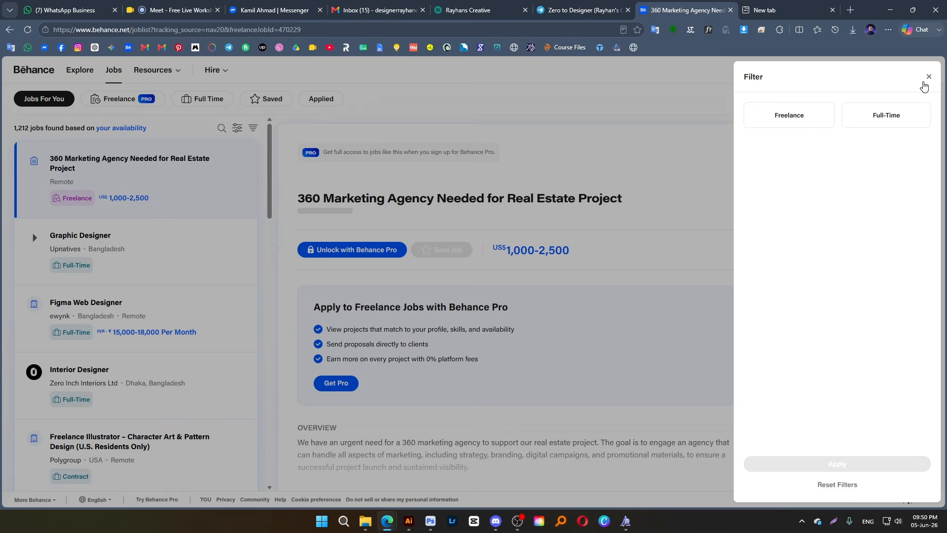
pyautogui.click(928, 78)
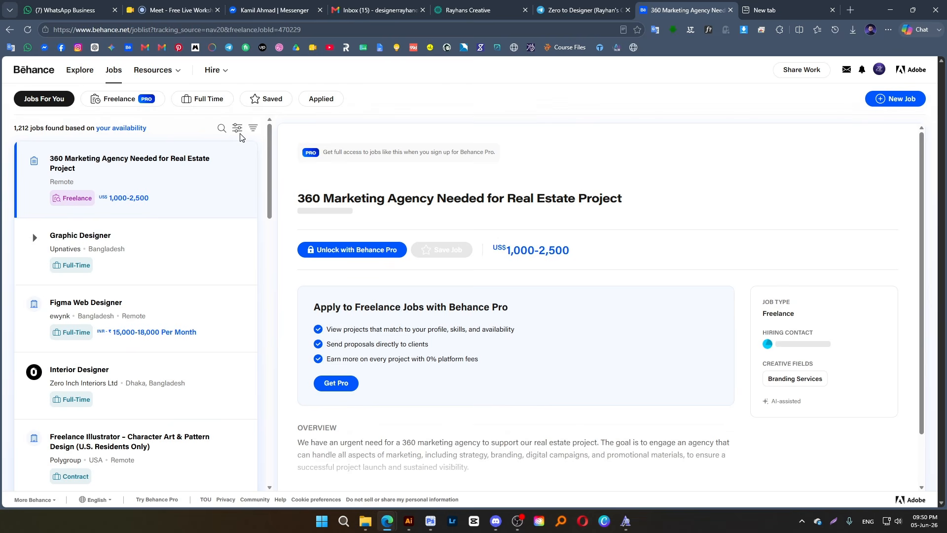
pyautogui.click(236, 129)
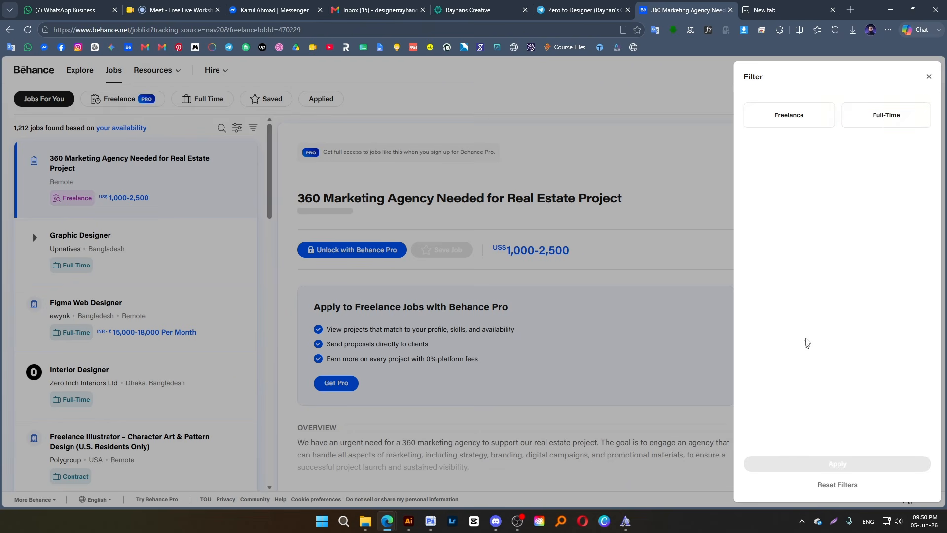
pyautogui.click(799, 122)
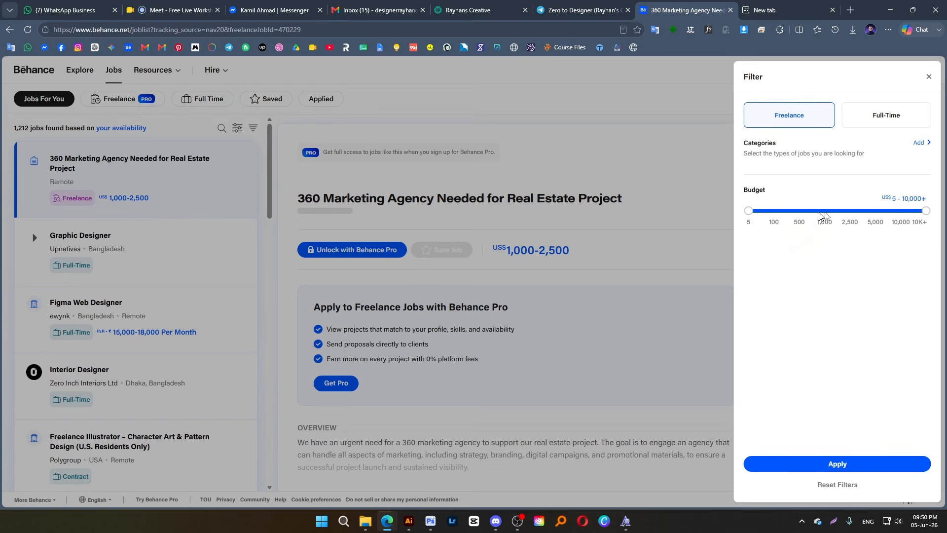
pyautogui.moveTo(926, 213); pyautogui.dragTo(780, 237)
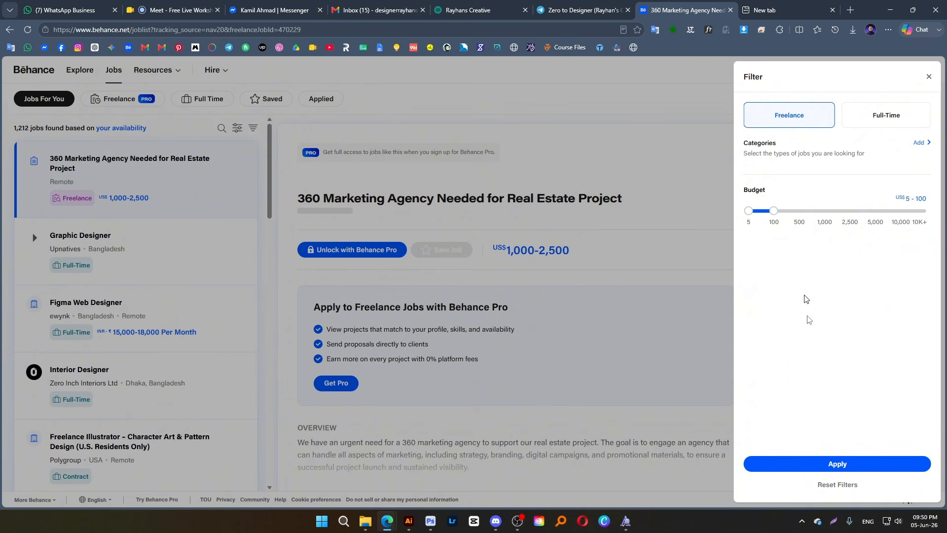
pyautogui.click(839, 464)
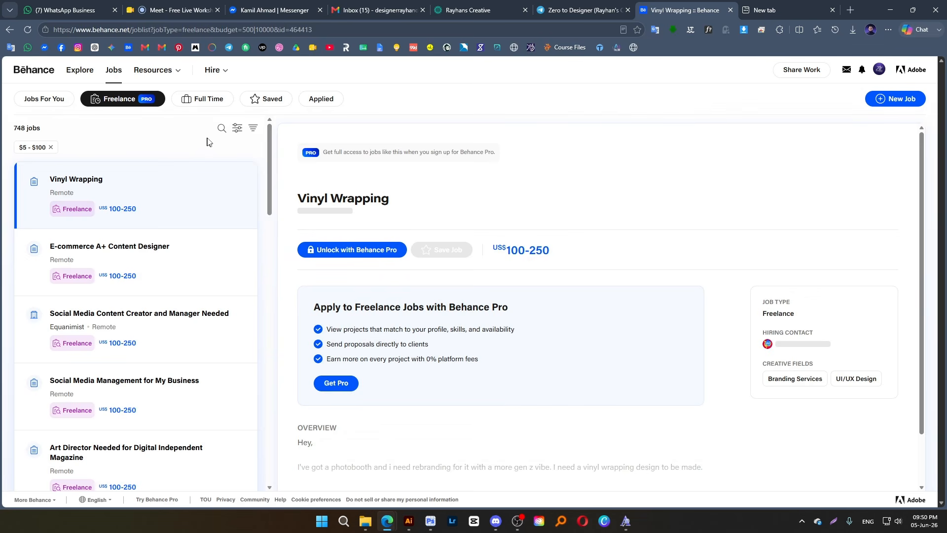
# Search the freelance jobs for "logo design", look through the listings, and clear the $5 - $100 budget filter
pyautogui.click(220, 129)
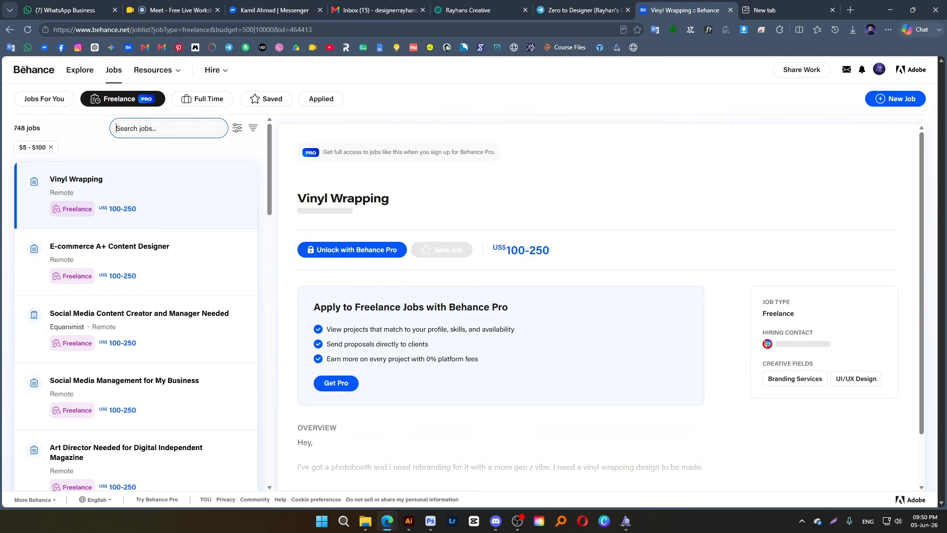
pyautogui.write('logo')
pyautogui.write('design')
pyautogui.press('Return')
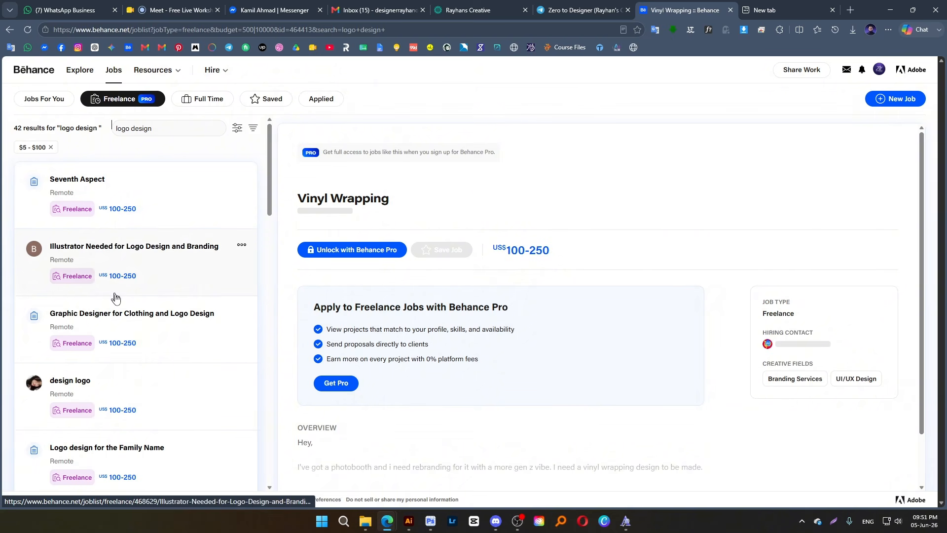
pyautogui.scroll(-2, 163, 310)
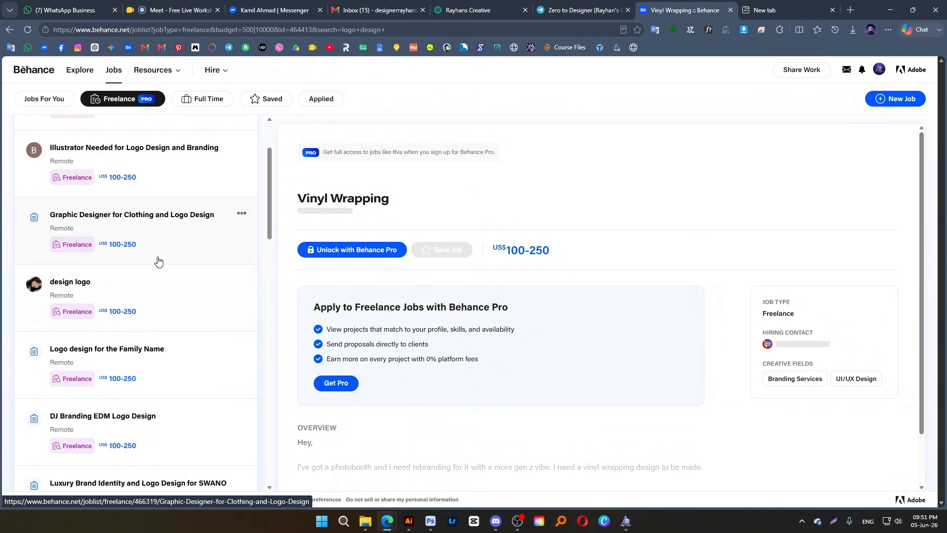
pyautogui.scroll(-5, 147, 406)
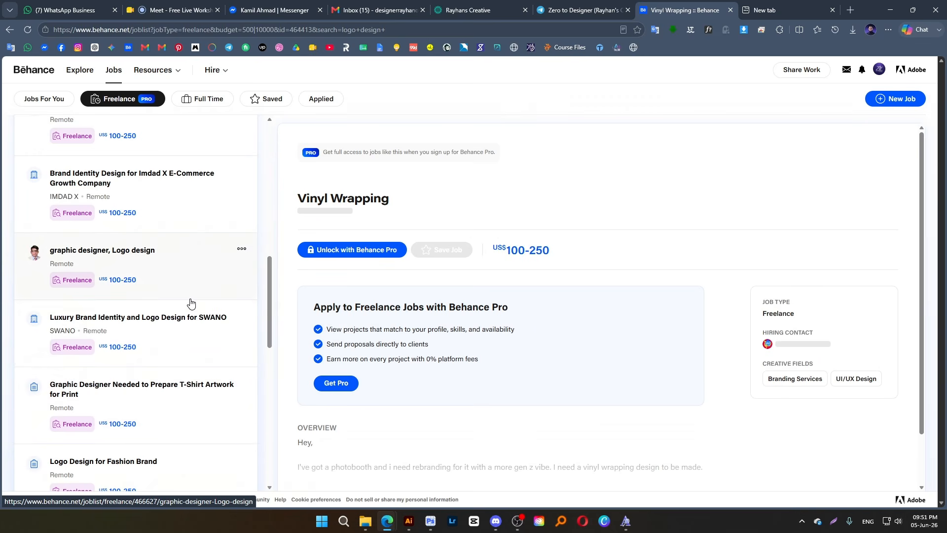
pyautogui.scroll(-10, 182, 294)
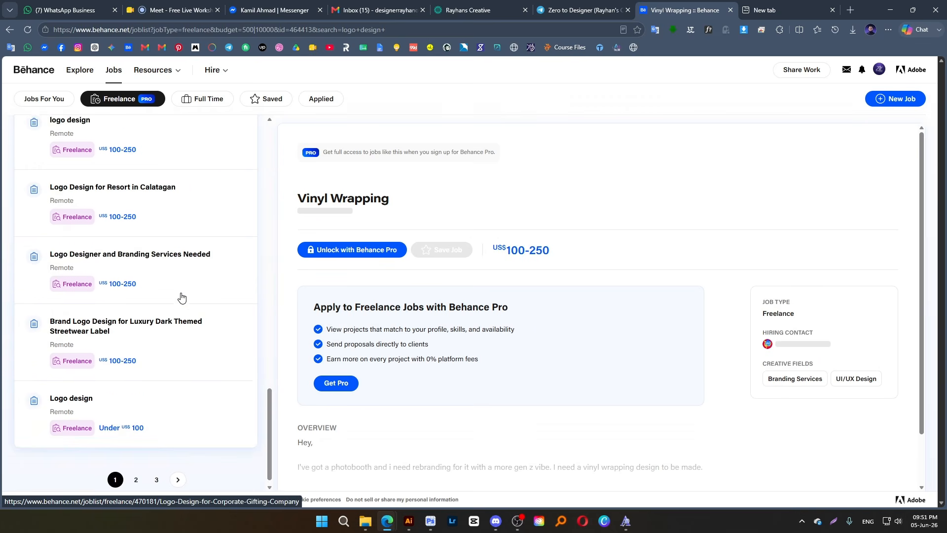
pyautogui.scroll(15, 175, 276)
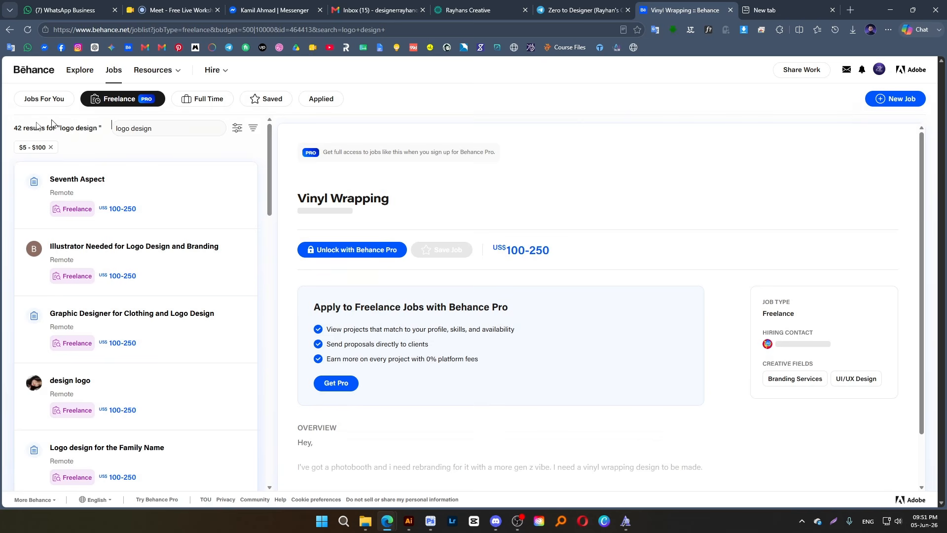
pyautogui.click(50, 147)
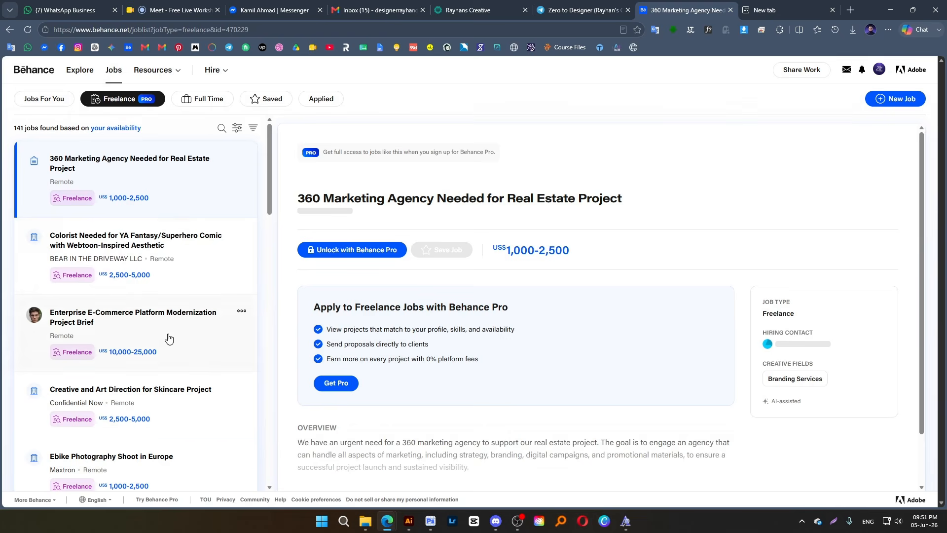
# Return to the Explore feed and open the account's own profile for editing its profile info
pyautogui.click(73, 74)
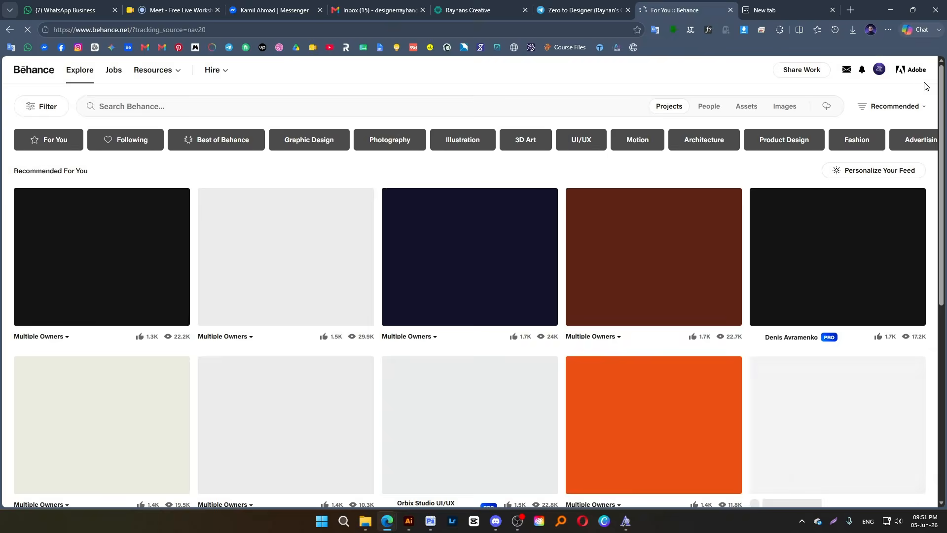
pyautogui.moveTo(880, 73)
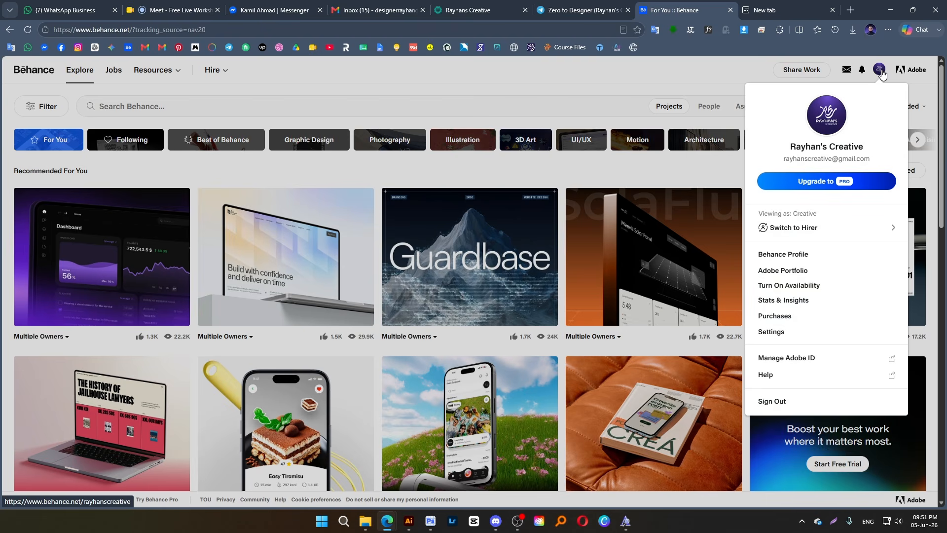
pyautogui.click(880, 71)
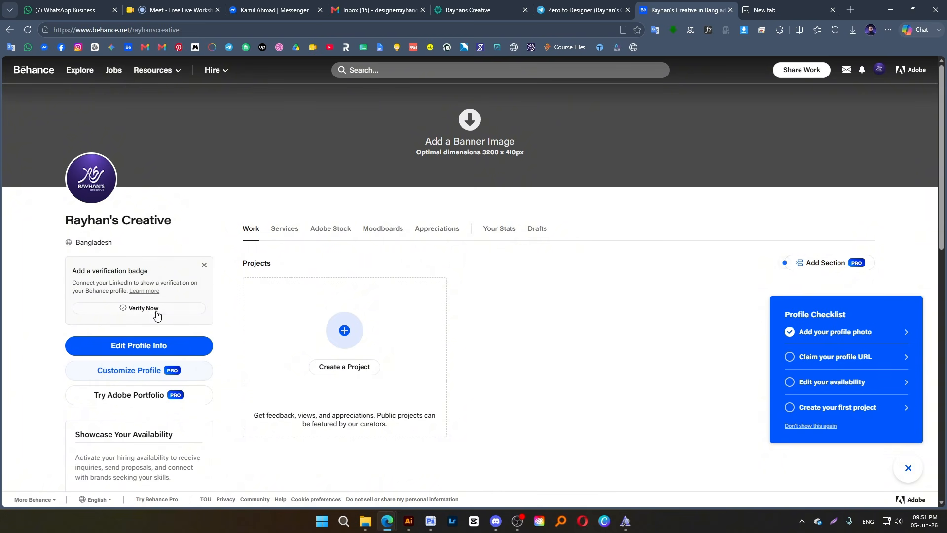
pyautogui.scroll(-1, 148, 316)
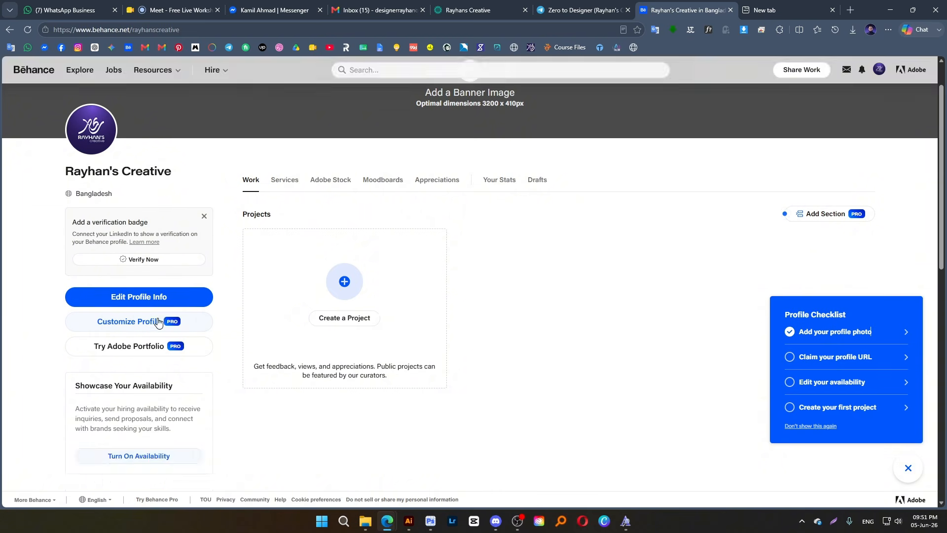
pyautogui.click(145, 305)
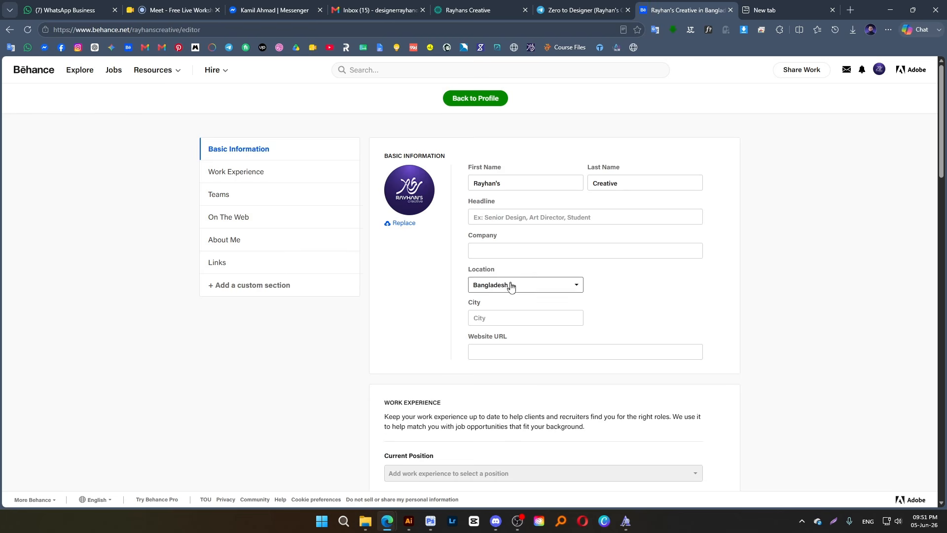
# Look through the Work Experience, Teams, On The Web and About Me sections of the profile editor
pyautogui.scroll(-4, 498, 276)
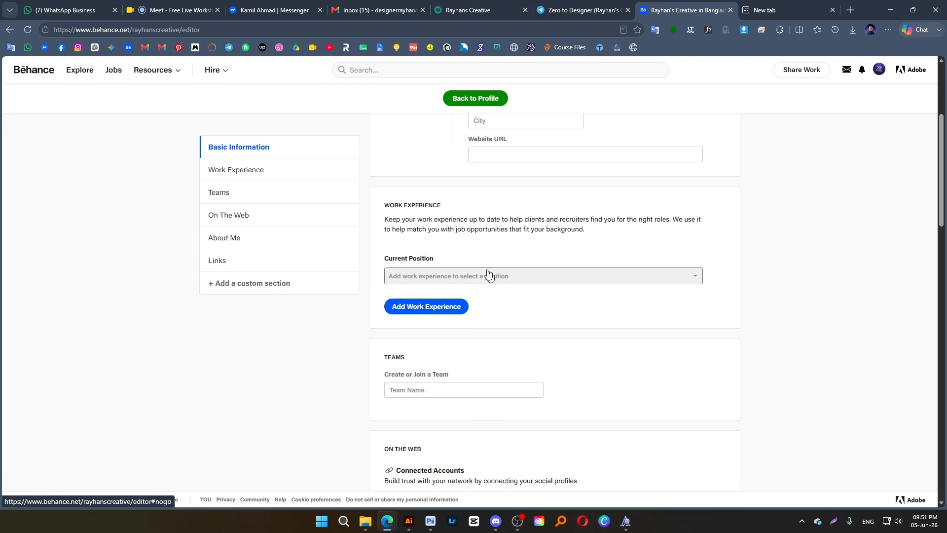
pyautogui.click(262, 171)
pyautogui.scroll(4, 247, 182)
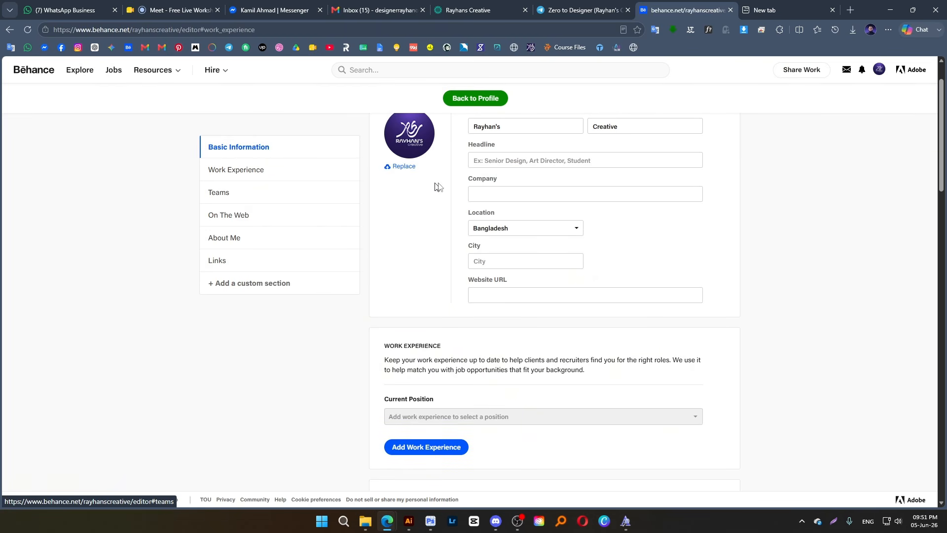
pyautogui.click(223, 197)
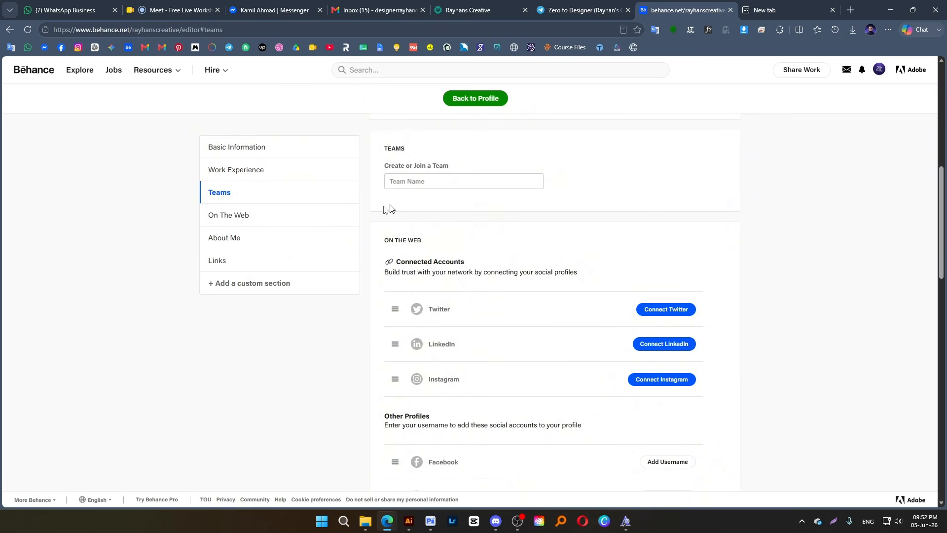
pyautogui.click(225, 217)
pyautogui.click(236, 238)
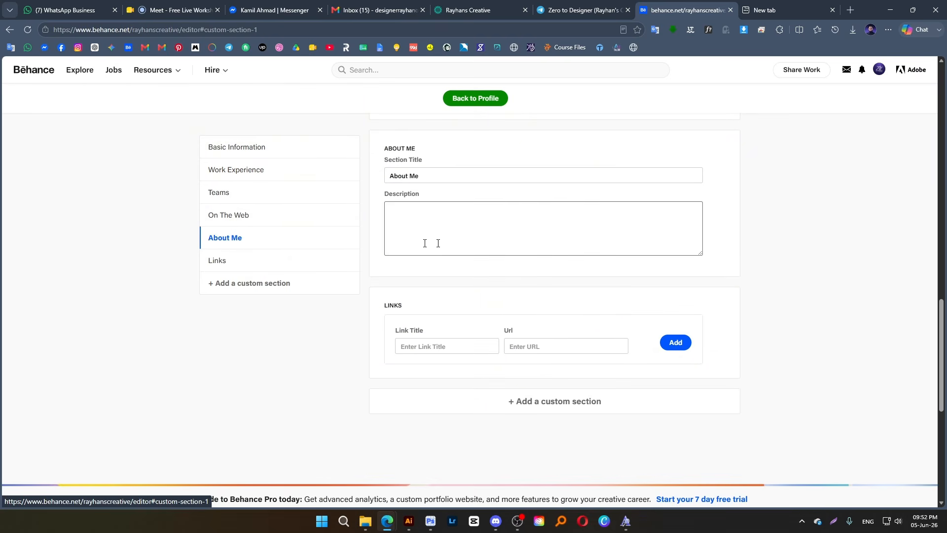
# Open Facebook in a separate tab, go to the Rayhan's Creative page and copy its web address
pyautogui.click(541, 229)
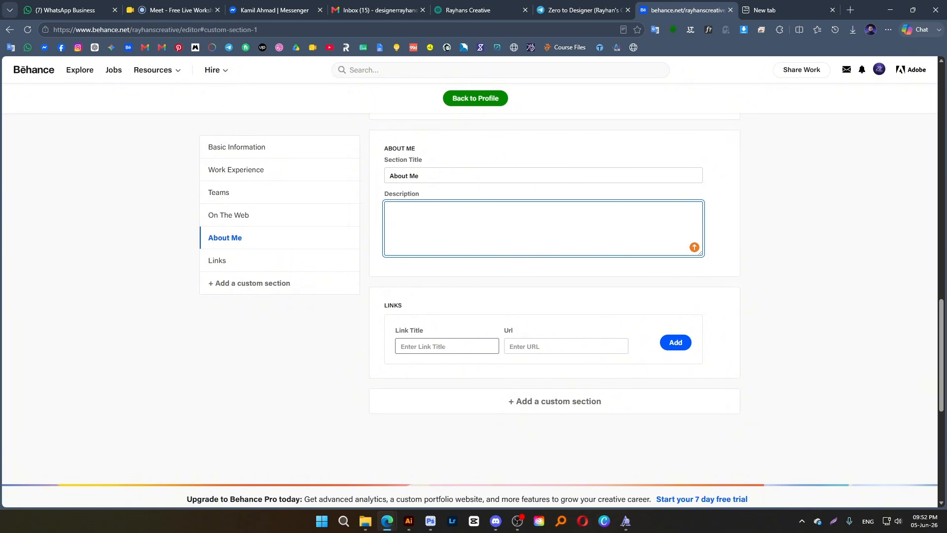
pyautogui.click(444, 346)
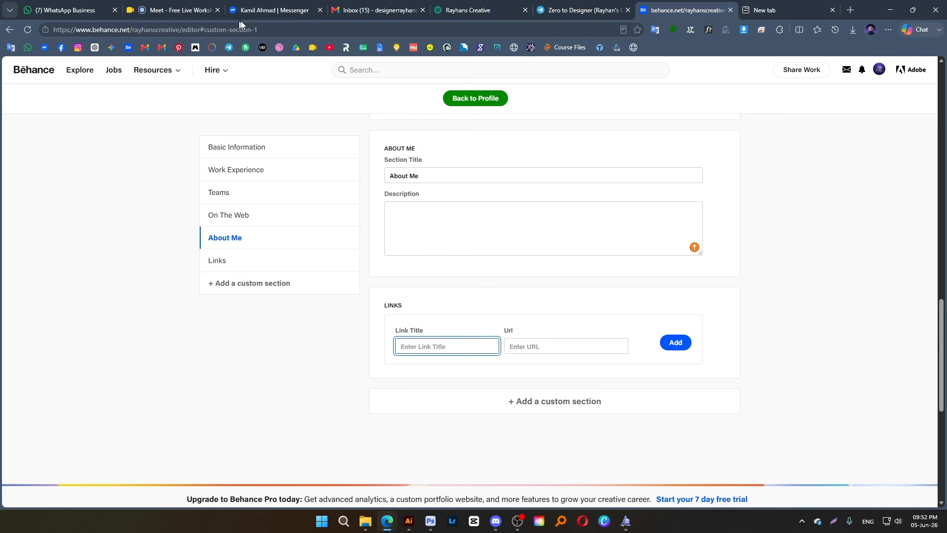
pyautogui.middleClick(61, 47)
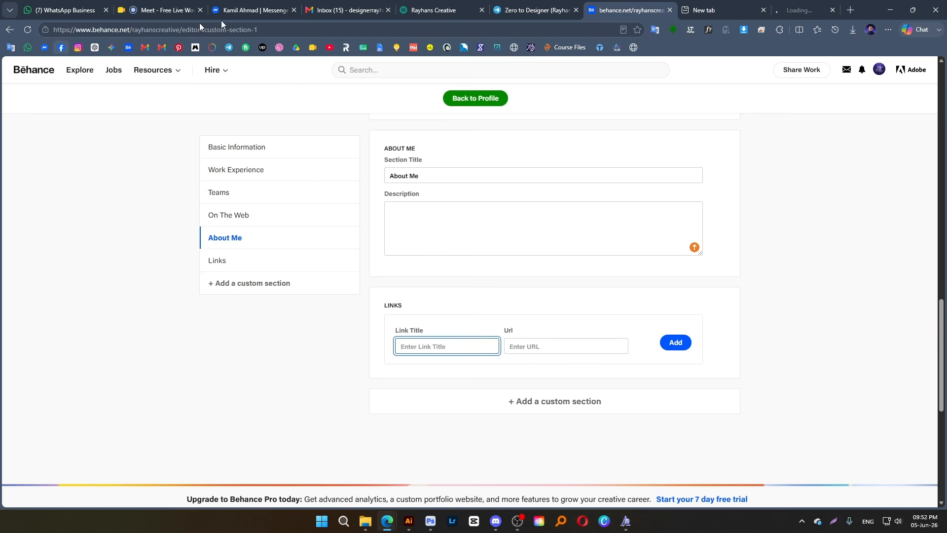
pyautogui.click(765, 10)
pyautogui.click(742, 10)
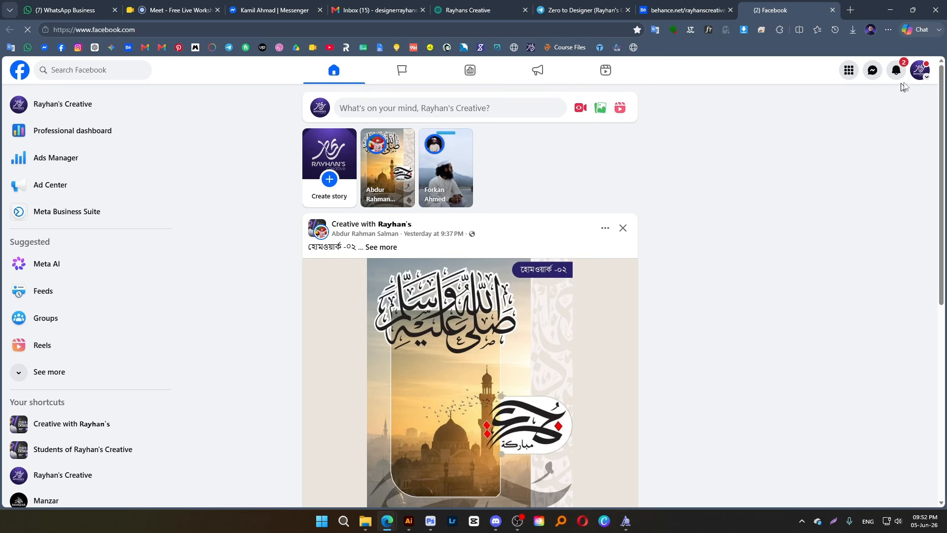
pyautogui.click(919, 70)
pyautogui.click(840, 97)
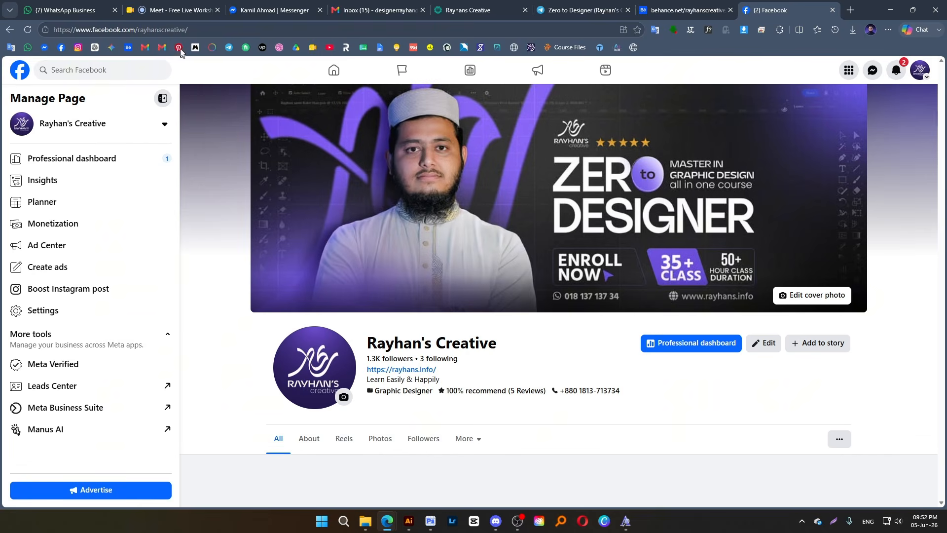
pyautogui.click(180, 29)
pyautogui.hotkey('ctrl', 'c')
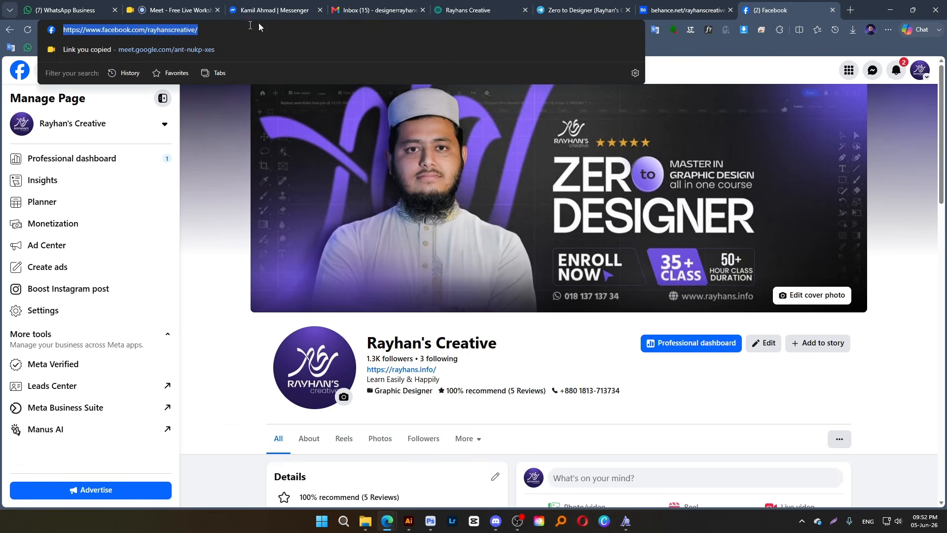
pyautogui.click(671, 7)
pyautogui.click(516, 346)
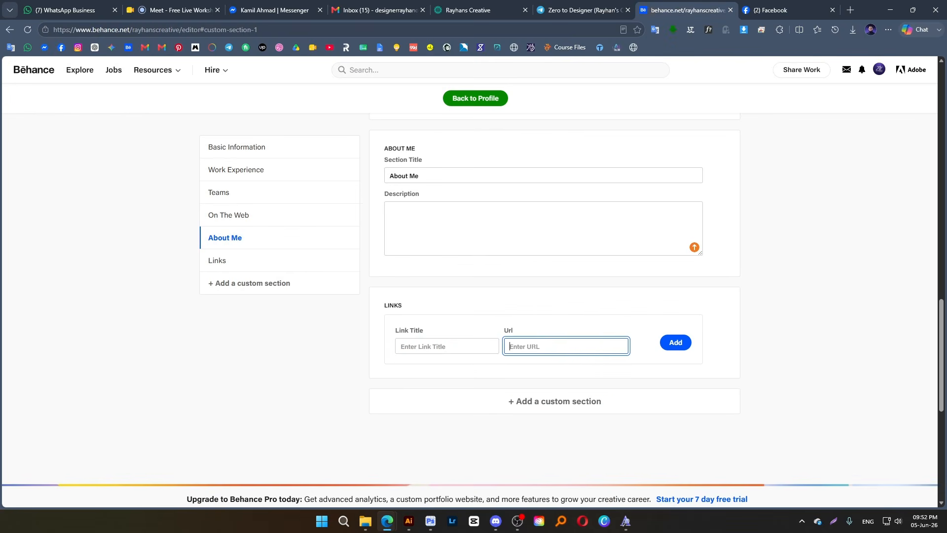
pyautogui.hotkey('ctrl', 'v')
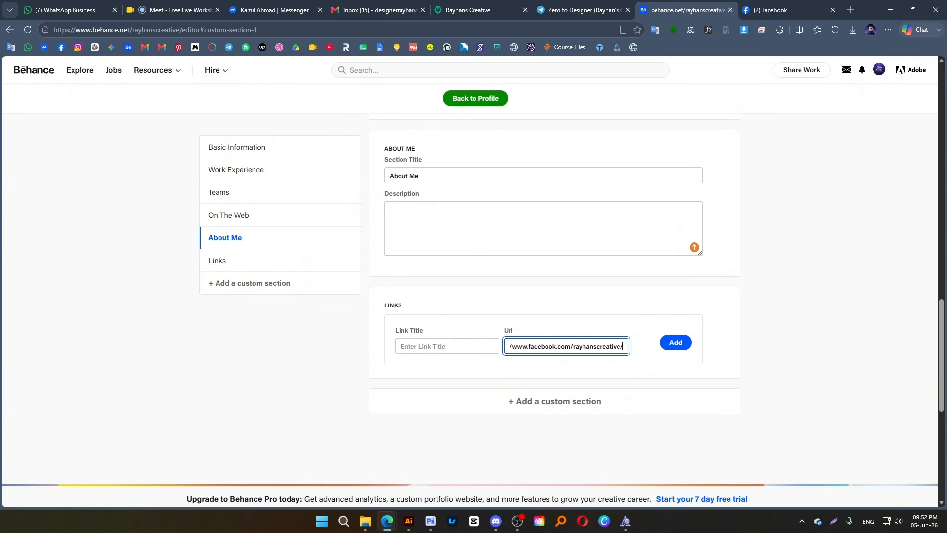
pyautogui.doubleClick(537, 347)
pyautogui.hotkey('ctrl', 'c')
pyautogui.click(409, 351)
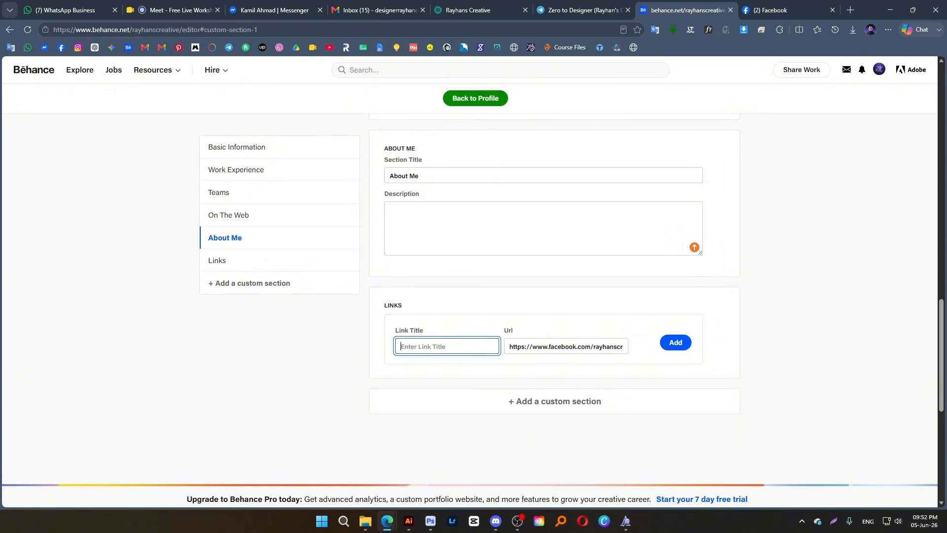
pyautogui.hotkey('ctrl', 'v')
pyautogui.write('F')
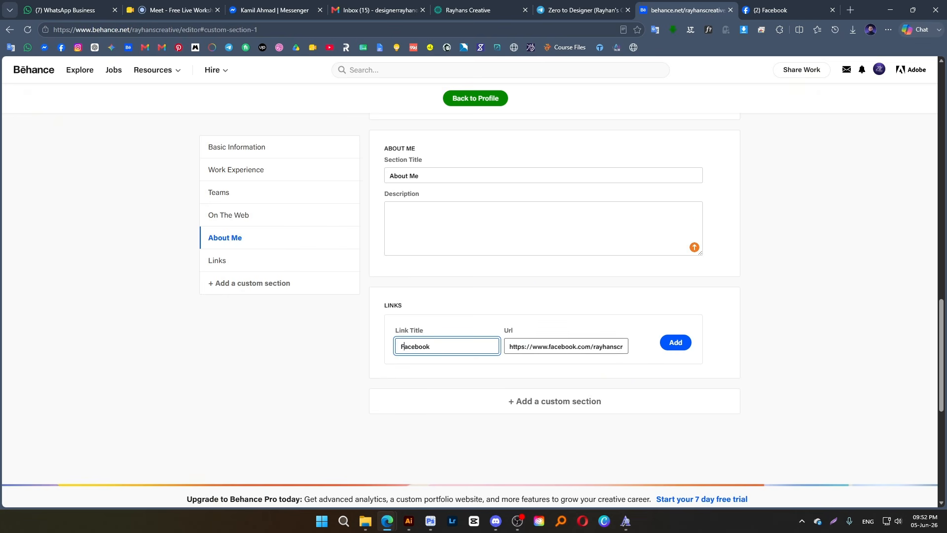
pyautogui.click(677, 347)
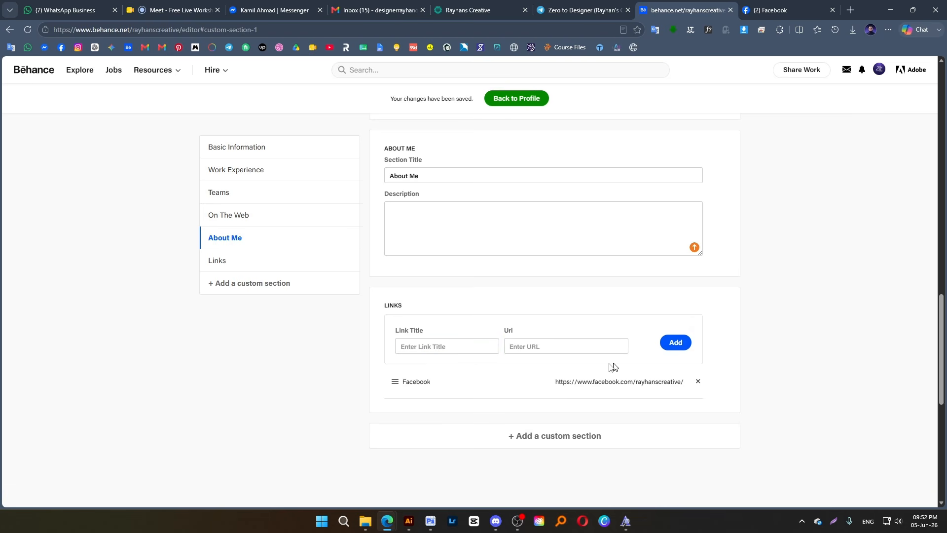
# View the account's Behance profile, test the Facebook link in its Links section, and close the page it opens
pyautogui.click(878, 70)
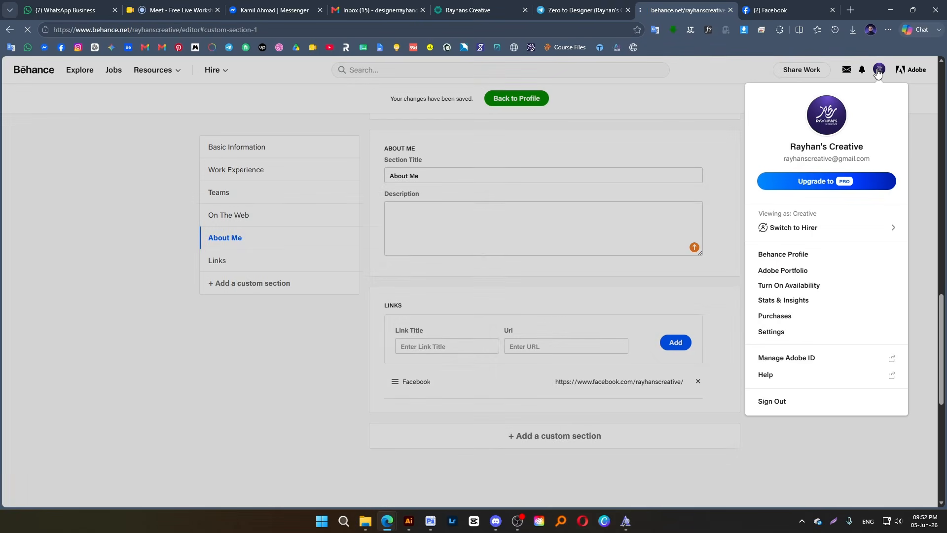
pyautogui.scroll(-5, 204, 336)
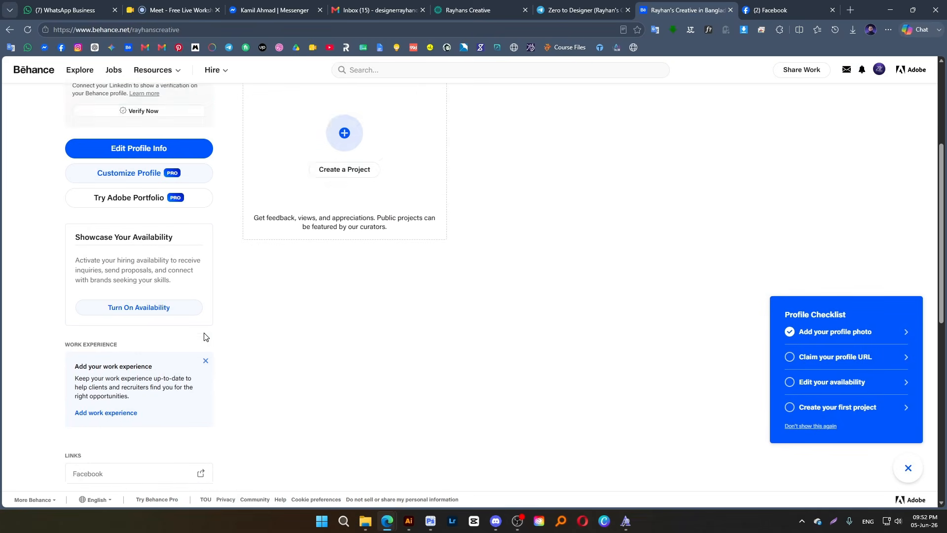
pyautogui.scroll(5, 202, 334)
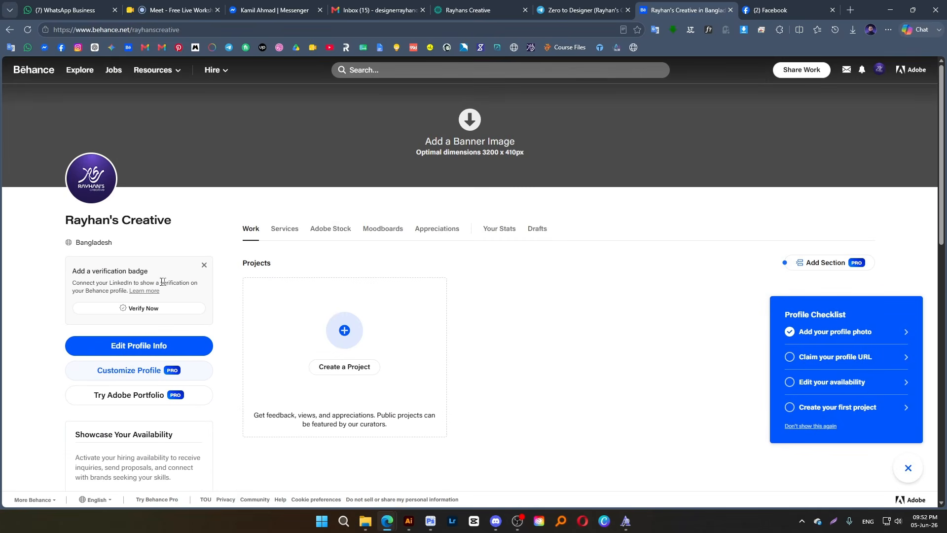
pyautogui.scroll(-10, 108, 361)
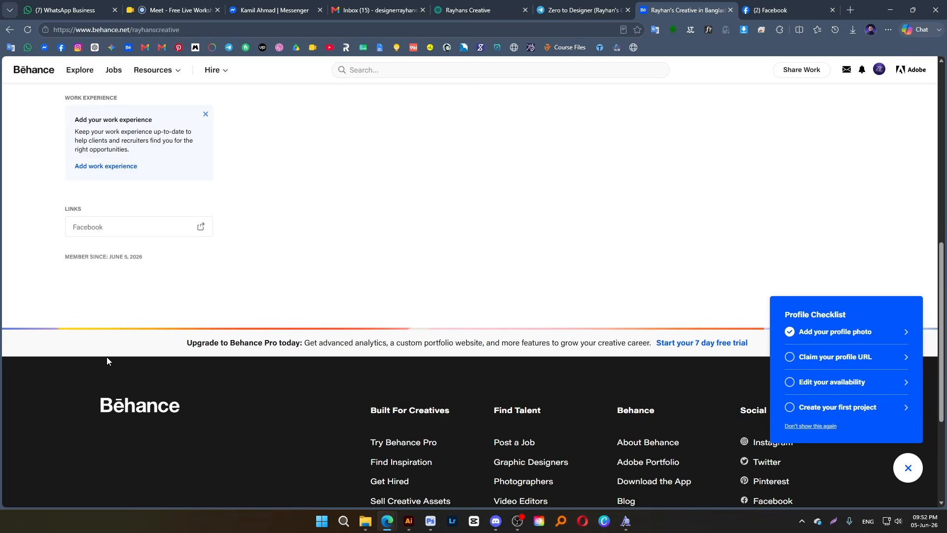
pyautogui.click(98, 231)
pyautogui.click(434, 332)
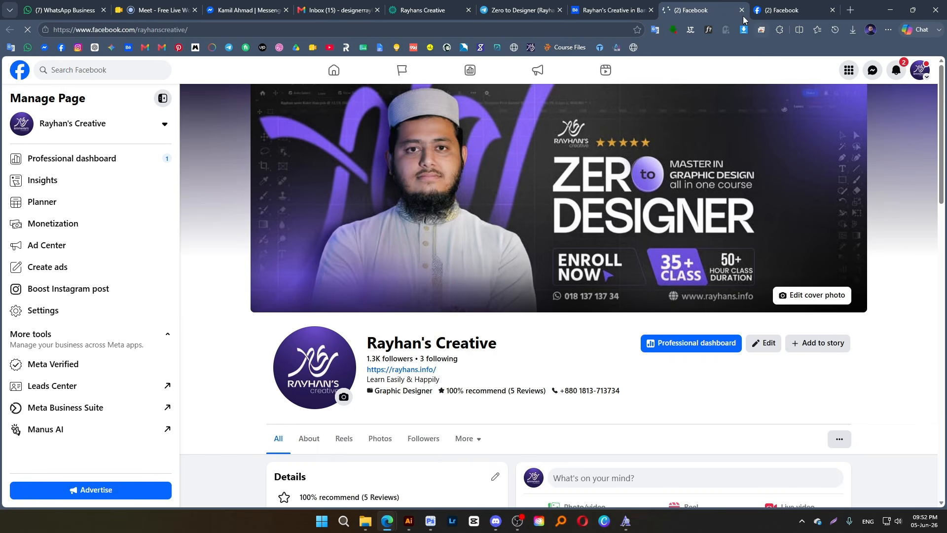
pyautogui.click(742, 11)
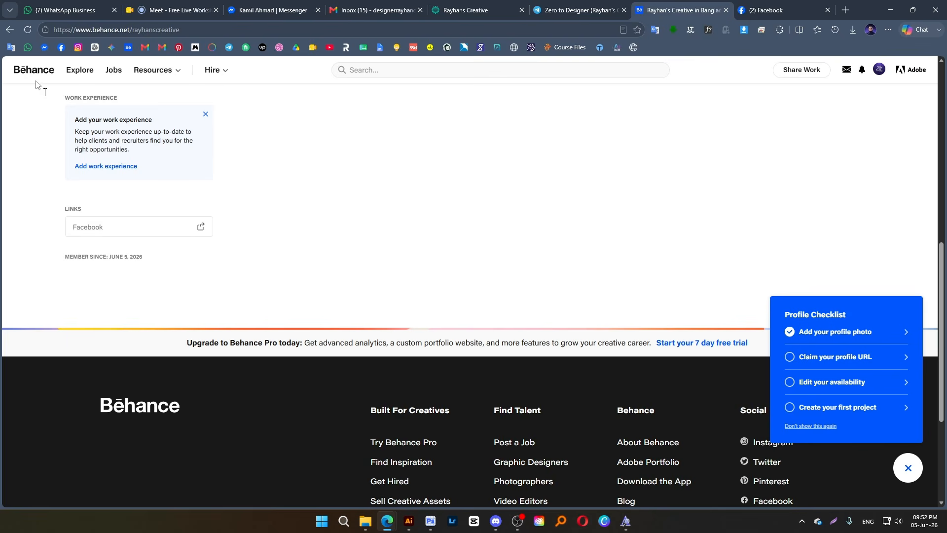
# Dismiss the Profile Checklist and look over the messages, availability, work experience and links on the profile page
pyautogui.scroll(3, 137, 172)
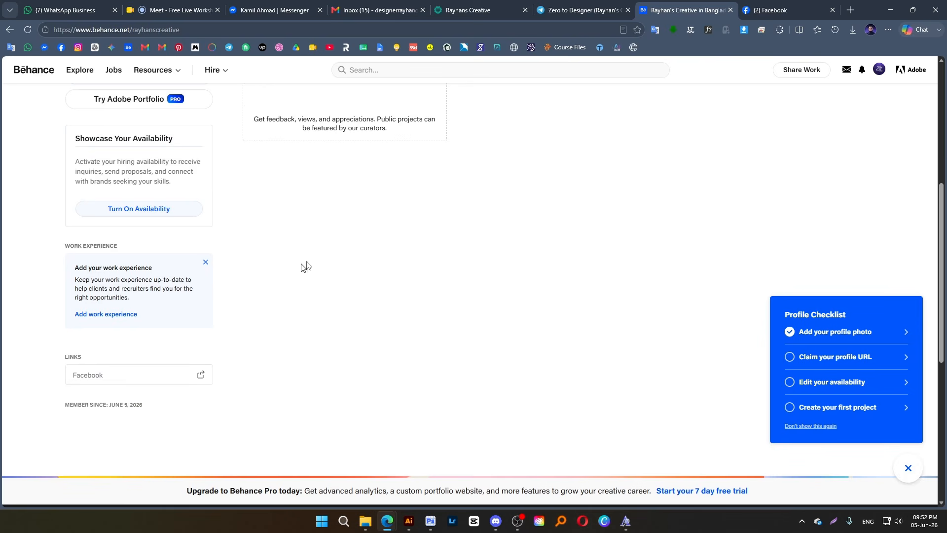
pyautogui.scroll(6, 478, 201)
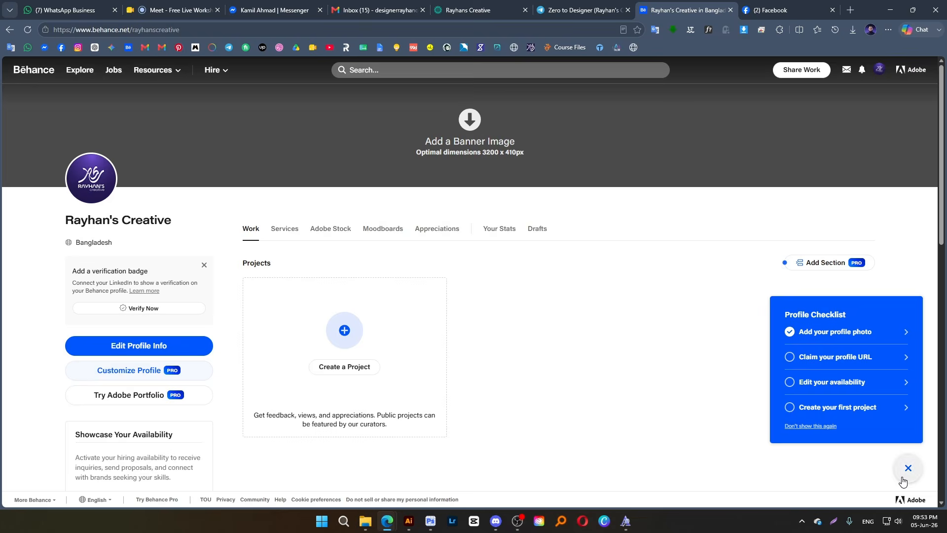
pyautogui.click(908, 467)
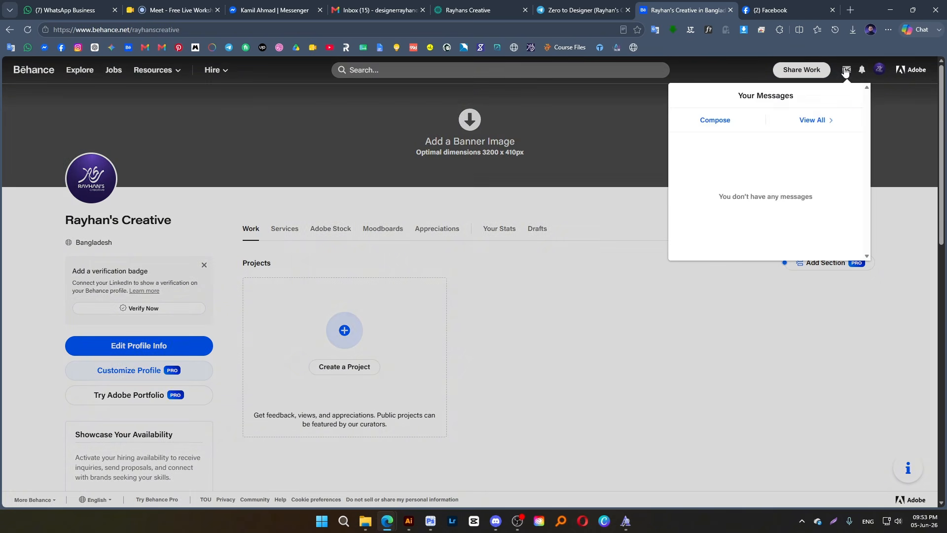
pyautogui.scroll(-5, 159, 386)
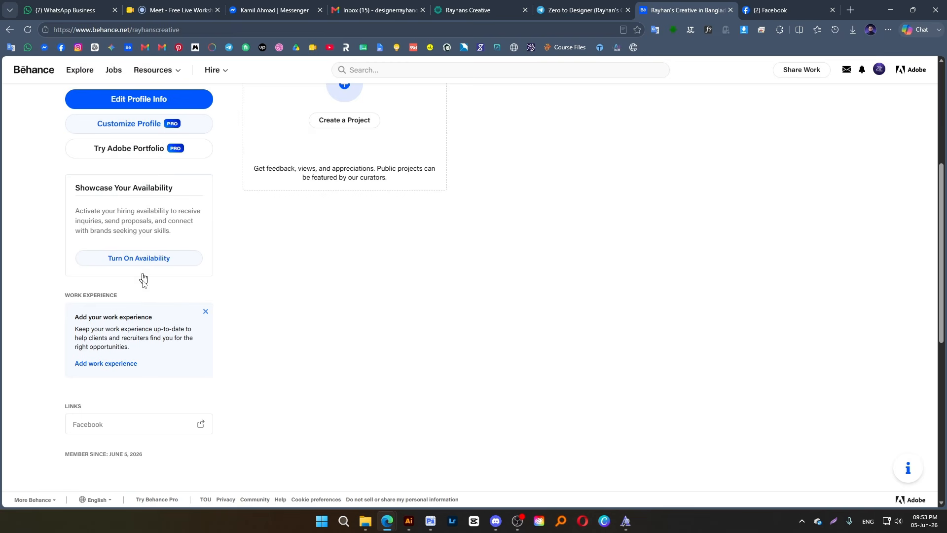
pyautogui.scroll(5, 292, 372)
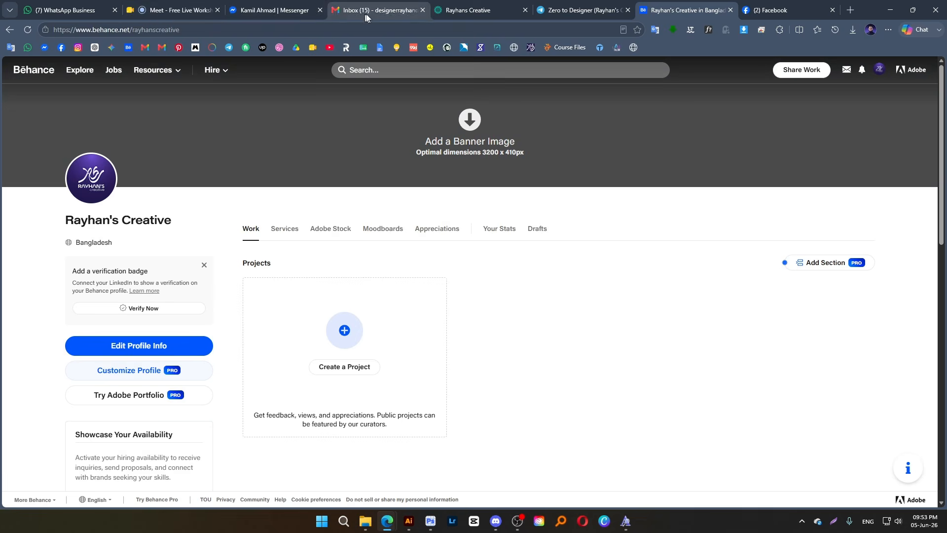
# Check the Google Meet workshop call, return to Behance, and open the bookmarked portfolio of an established designer in a new tab
pyautogui.click(154, 11)
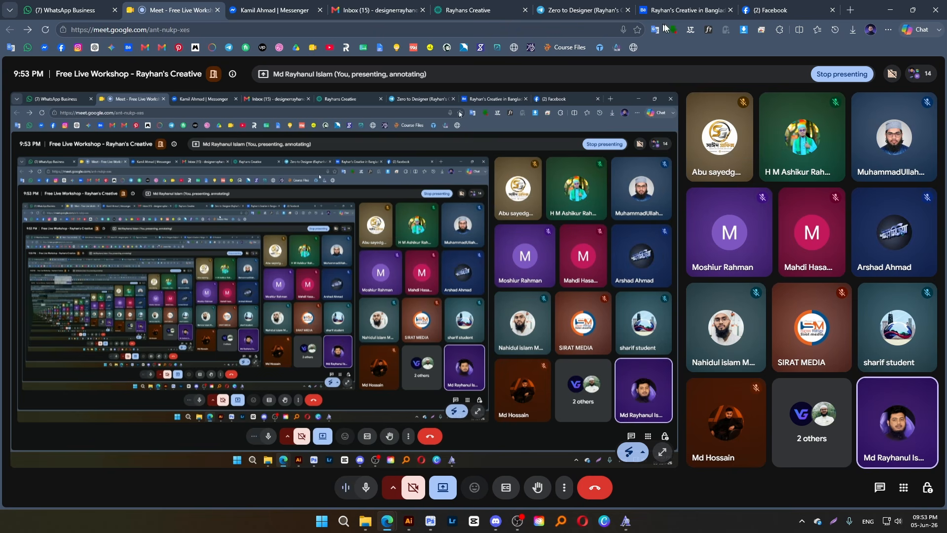
pyautogui.click(708, 4)
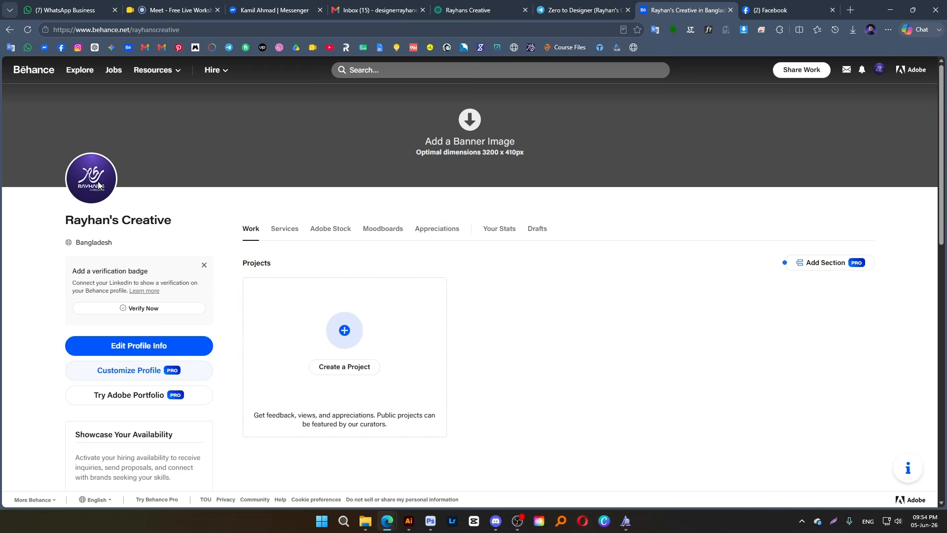
pyautogui.middleClick(128, 48)
pyautogui.click(794, 7)
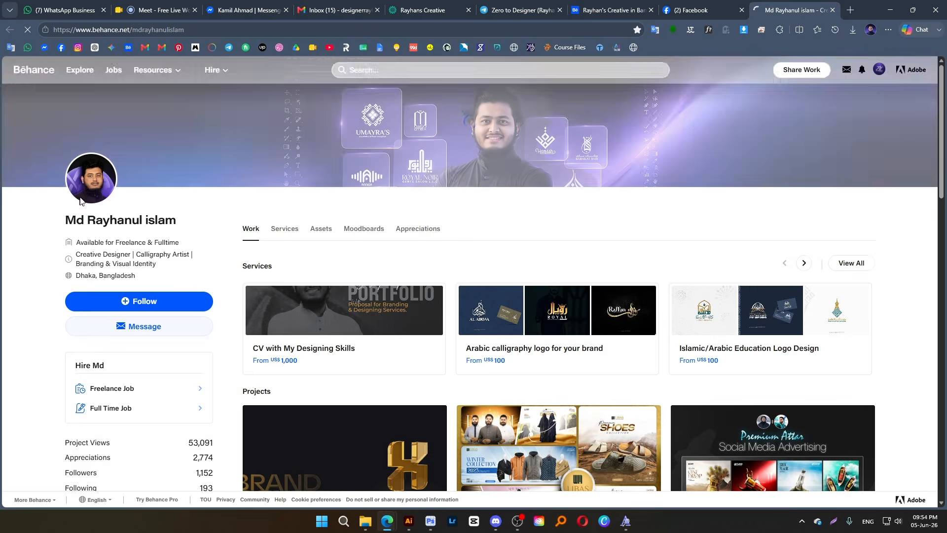
# Open the established designer's Following list and look through the creatives and their project previews
pyautogui.scroll(-4, 140, 236)
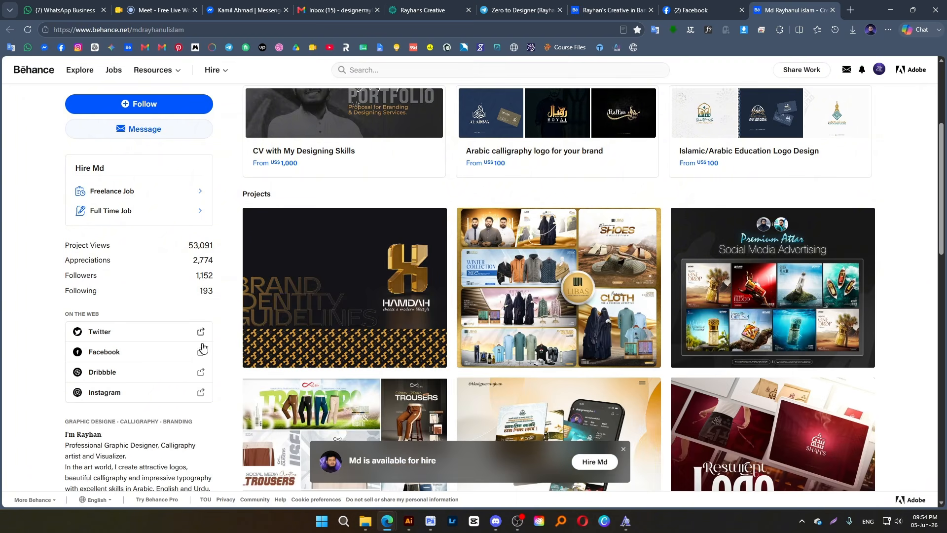
pyautogui.click(205, 291)
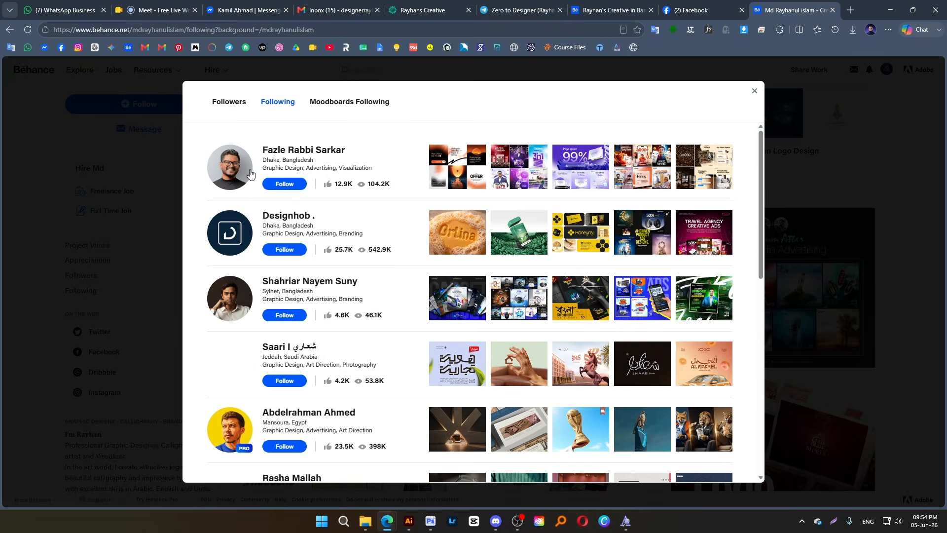
pyautogui.scroll(-5, 253, 293)
pyautogui.scroll(-5, 253, 293)
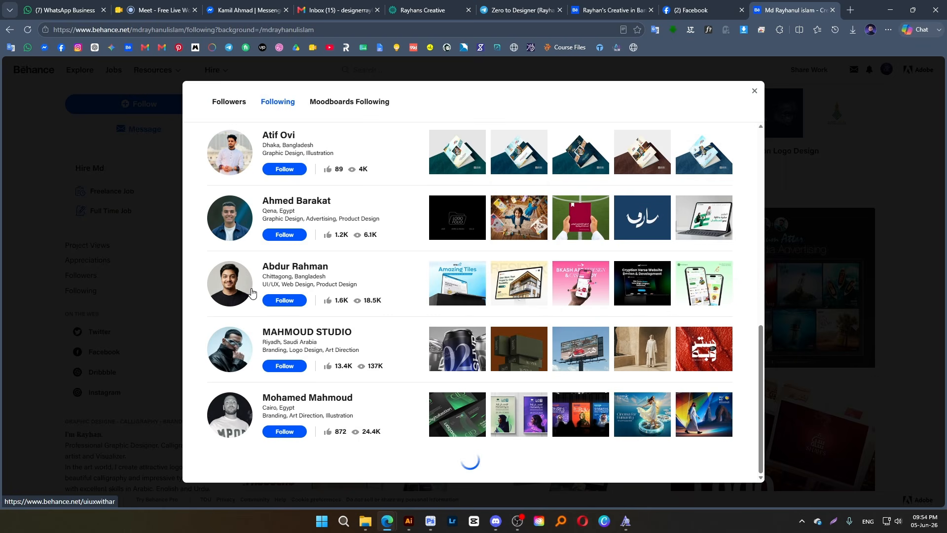
pyautogui.scroll(-10, 256, 367)
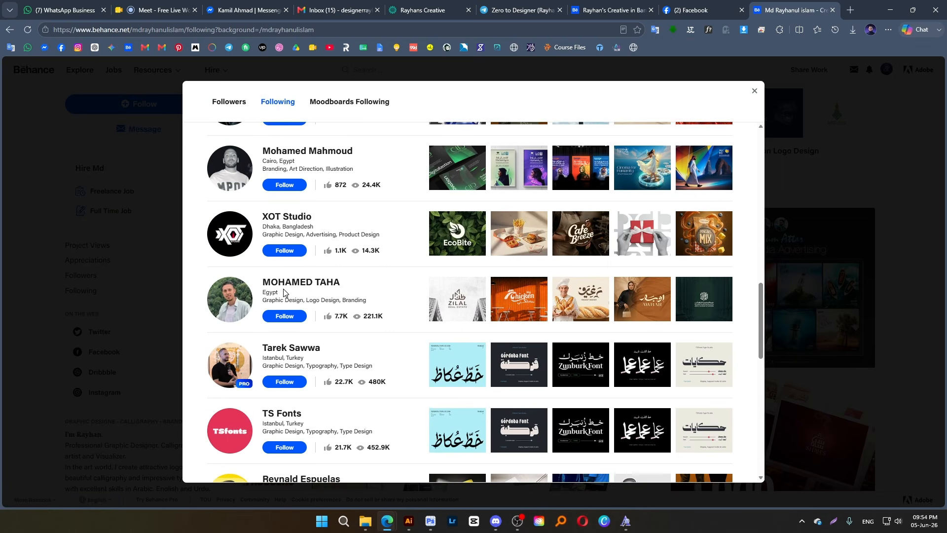
pyautogui.scroll(-3, 272, 282)
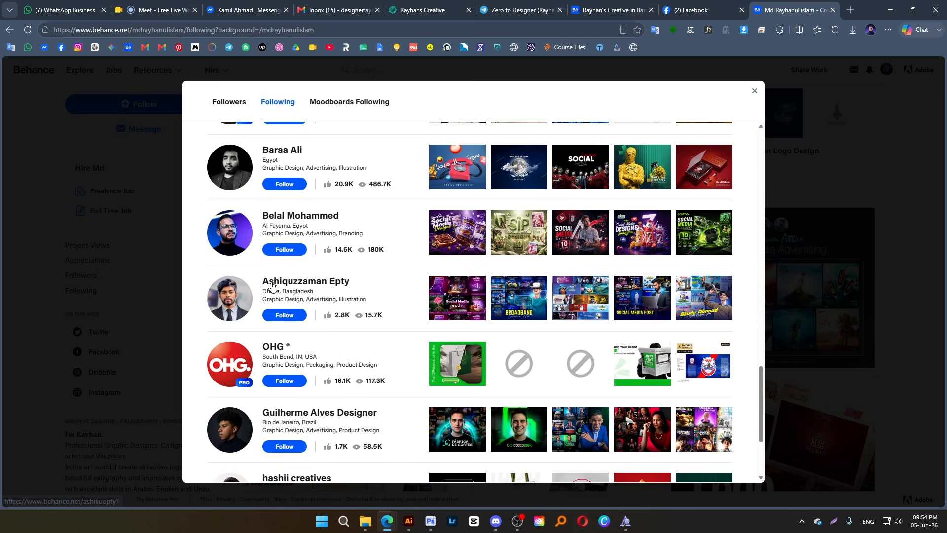
pyautogui.scroll(-2, 523, 269)
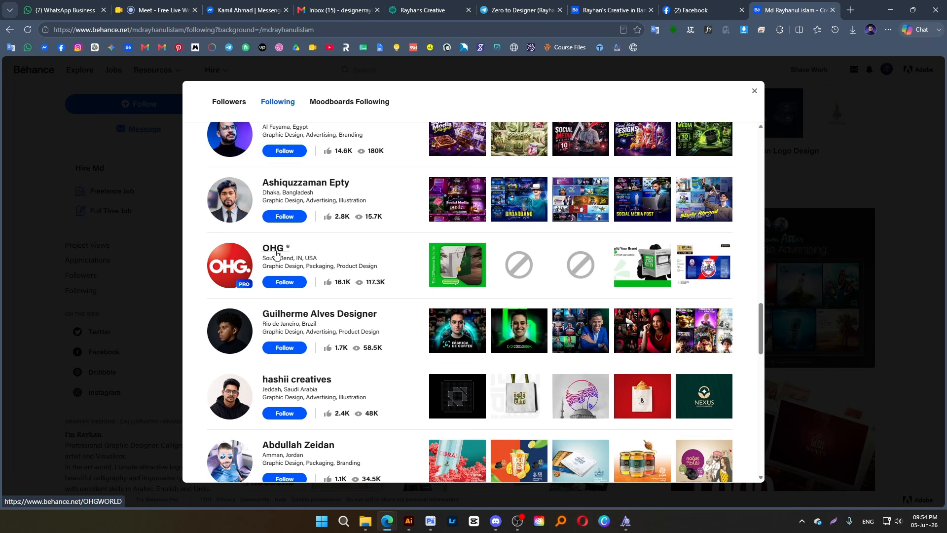
pyautogui.scroll(-8, 276, 254)
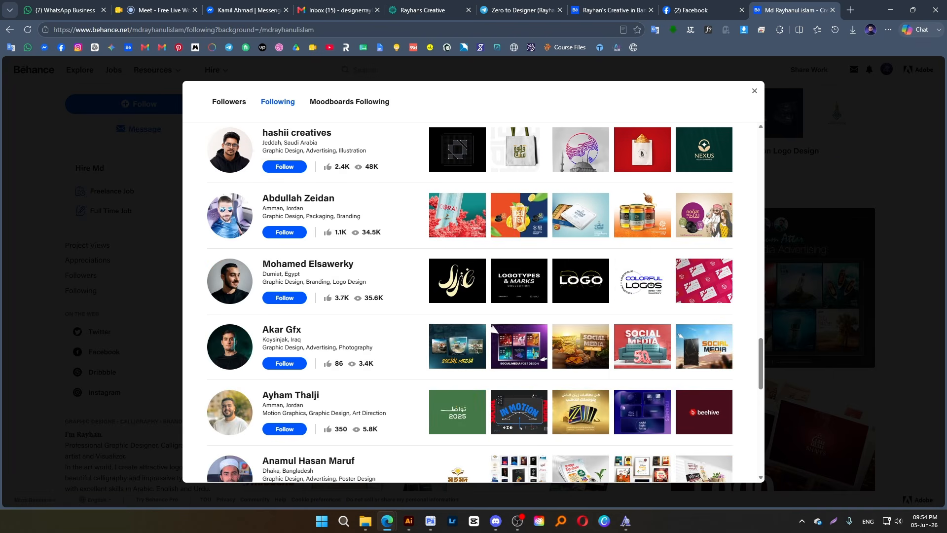
pyautogui.scroll(-4, 245, 326)
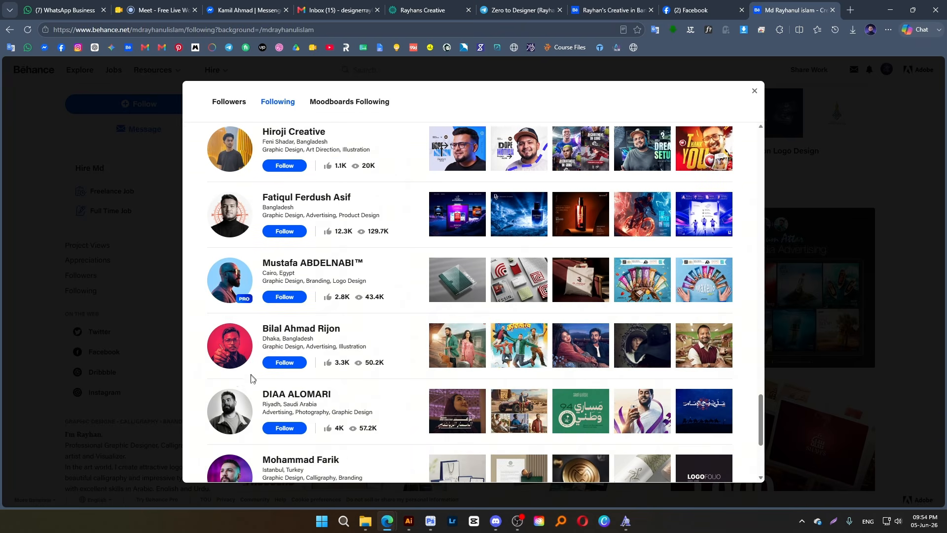
pyautogui.scroll(-4, 245, 351)
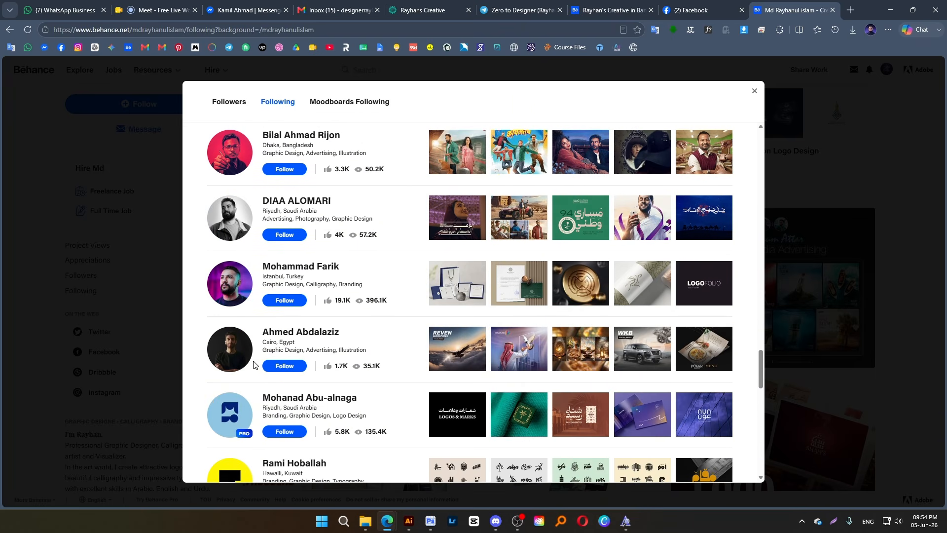
pyautogui.scroll(-4, 250, 368)
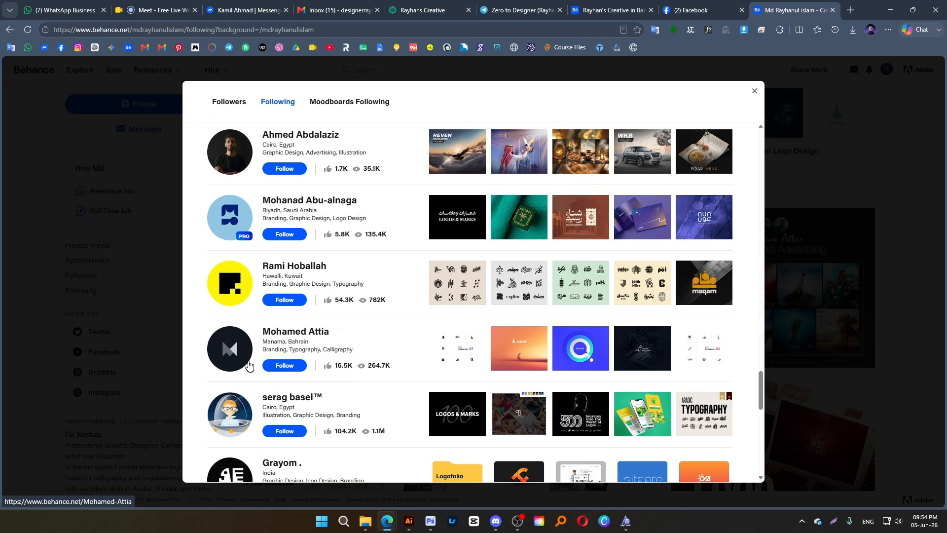
# Examine the remaining creatives and project previews in the established designer's Following list, and close the list
pyautogui.scroll(-4, 248, 364)
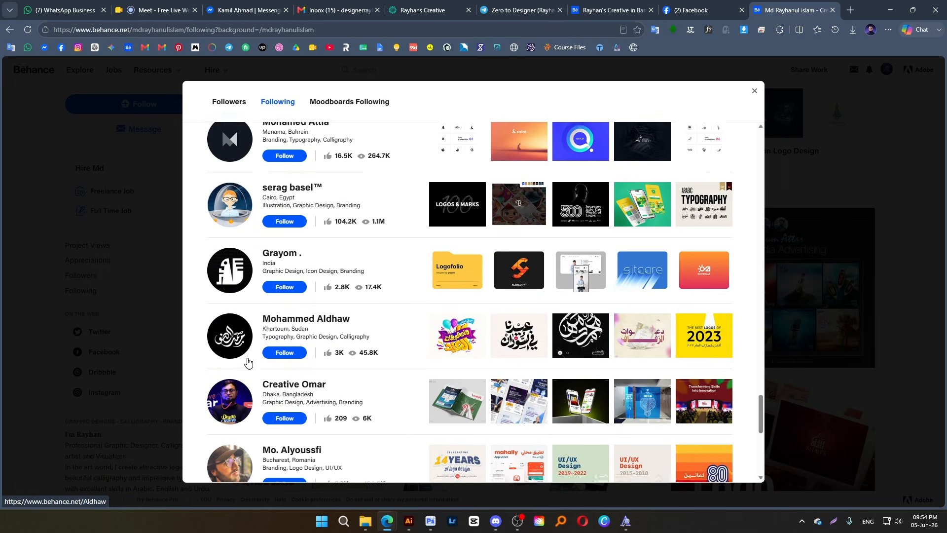
pyautogui.scroll(-2, 248, 364)
pyautogui.scroll(-3, 248, 360)
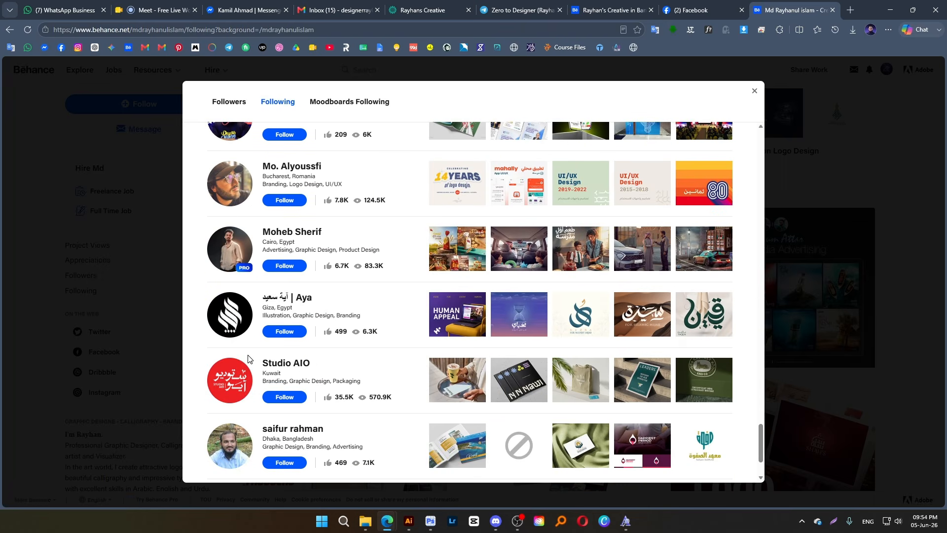
pyautogui.scroll(-2, 248, 359)
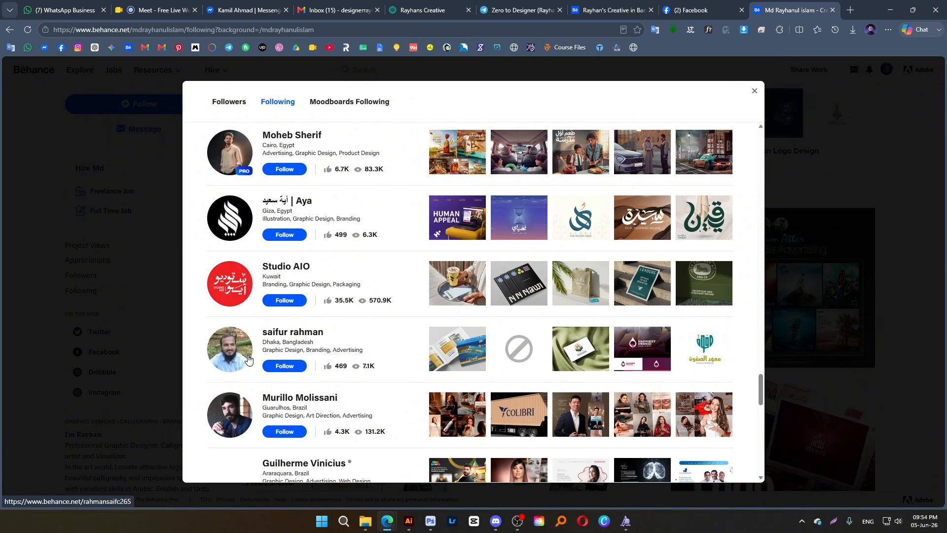
pyautogui.scroll(-4, 248, 358)
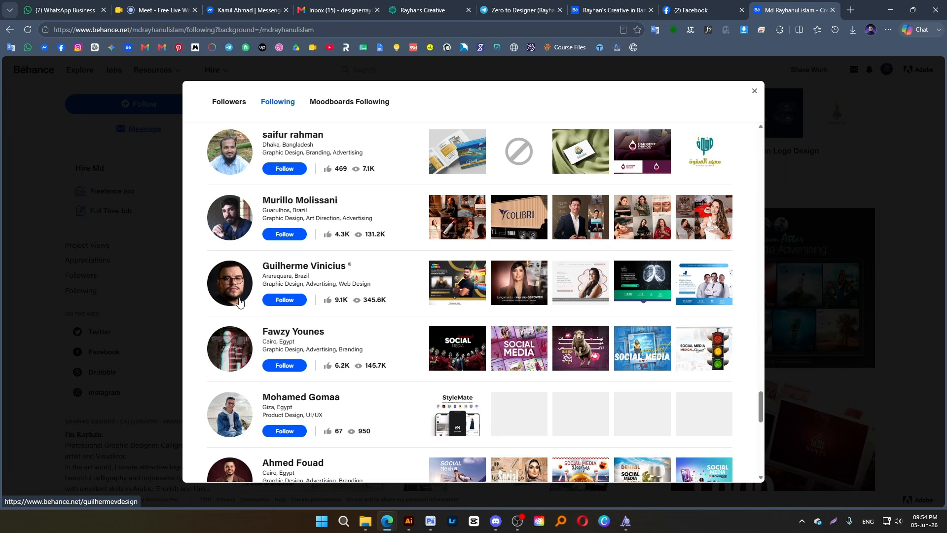
pyautogui.scroll(-3, 240, 302)
pyautogui.scroll(-4, 235, 333)
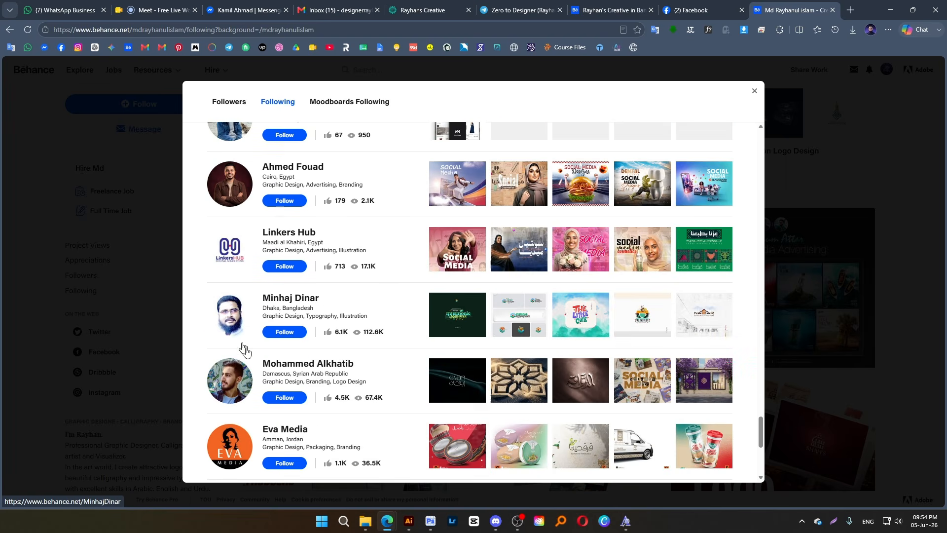
pyautogui.scroll(-2, 257, 359)
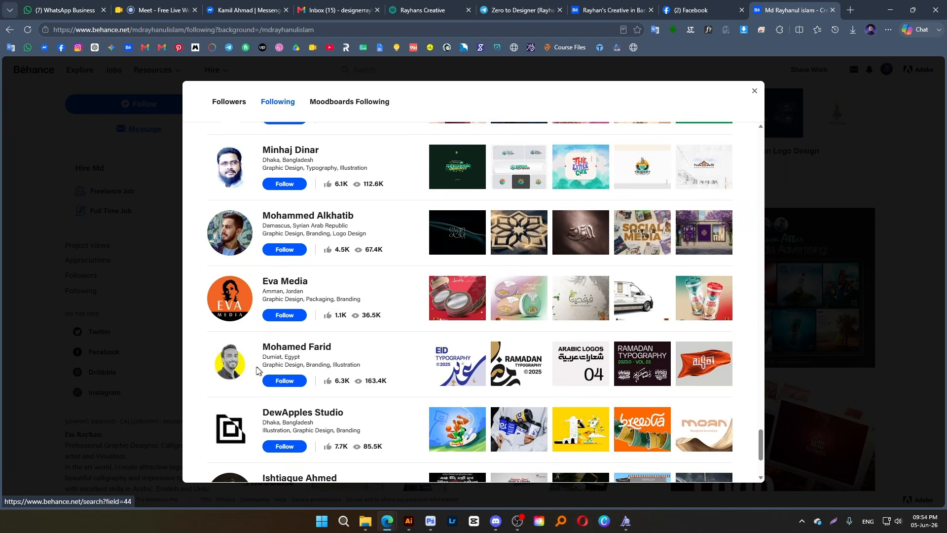
pyautogui.scroll(14, 256, 367)
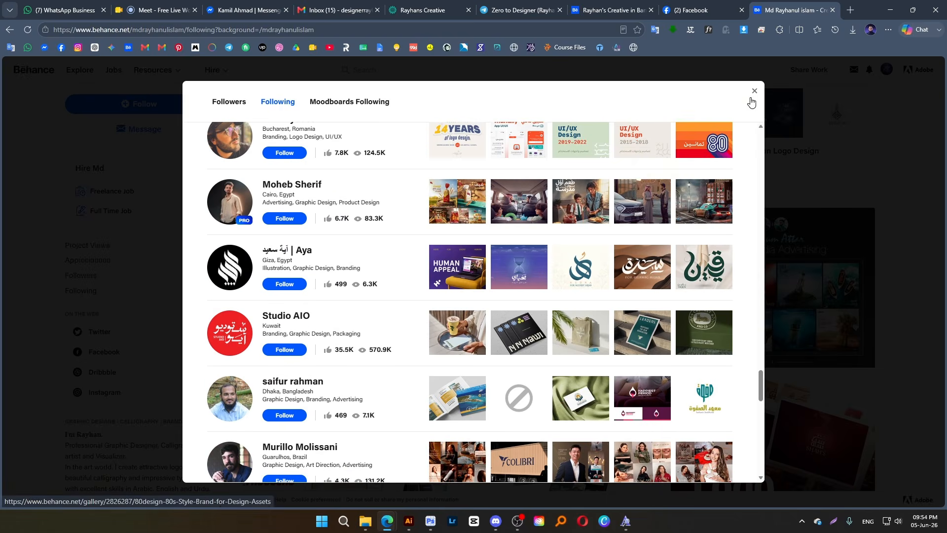
pyautogui.click(754, 94)
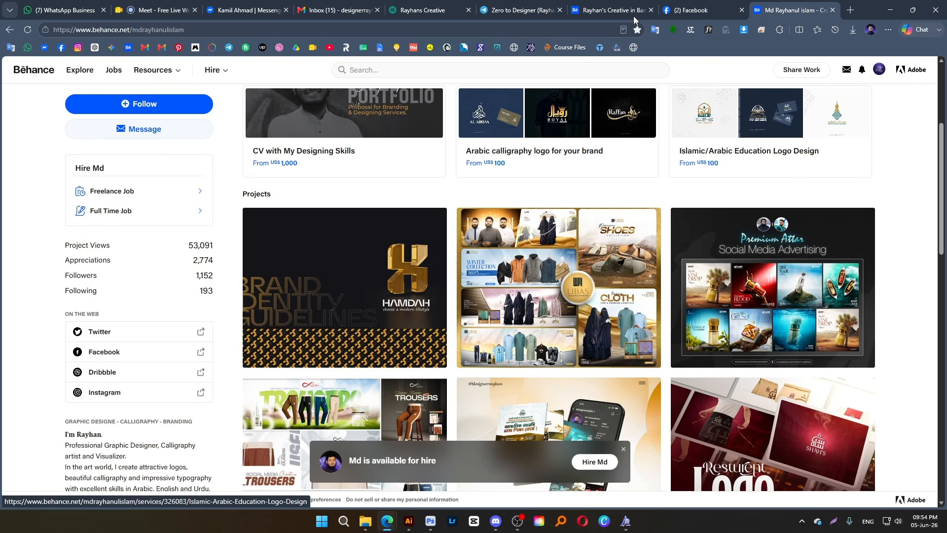
# Return to the Rayhan's Creative profile, open the file picker for the banner image, and cancel without choosing a file
pyautogui.click(623, 1)
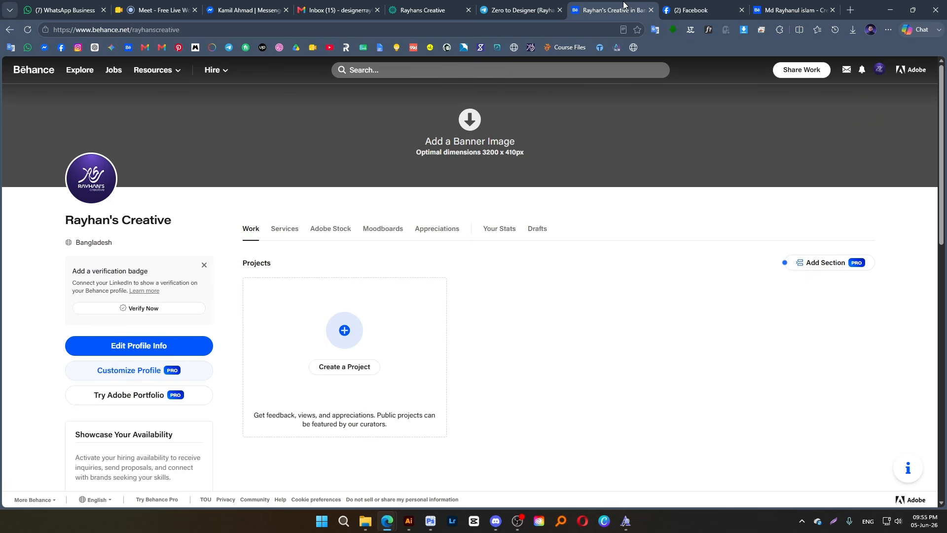
pyautogui.click(469, 140)
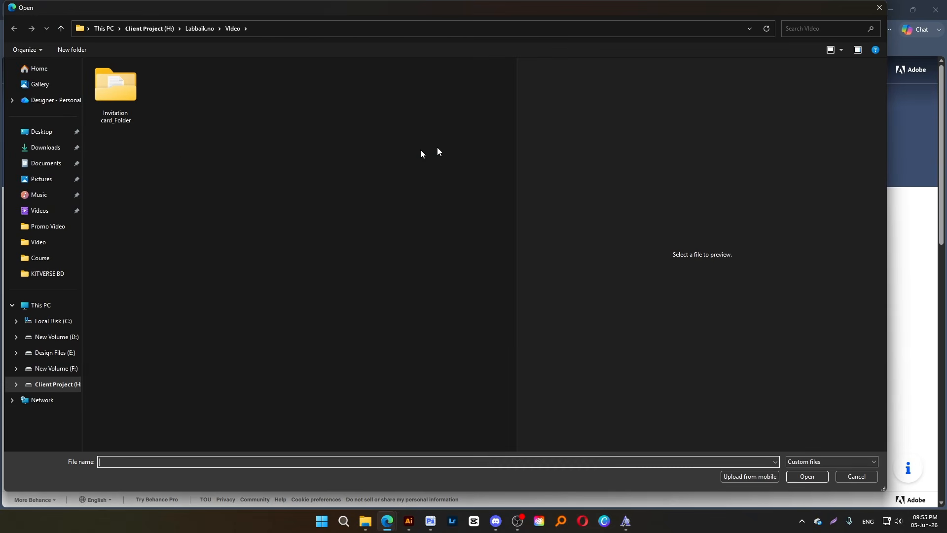
pyautogui.click(866, 478)
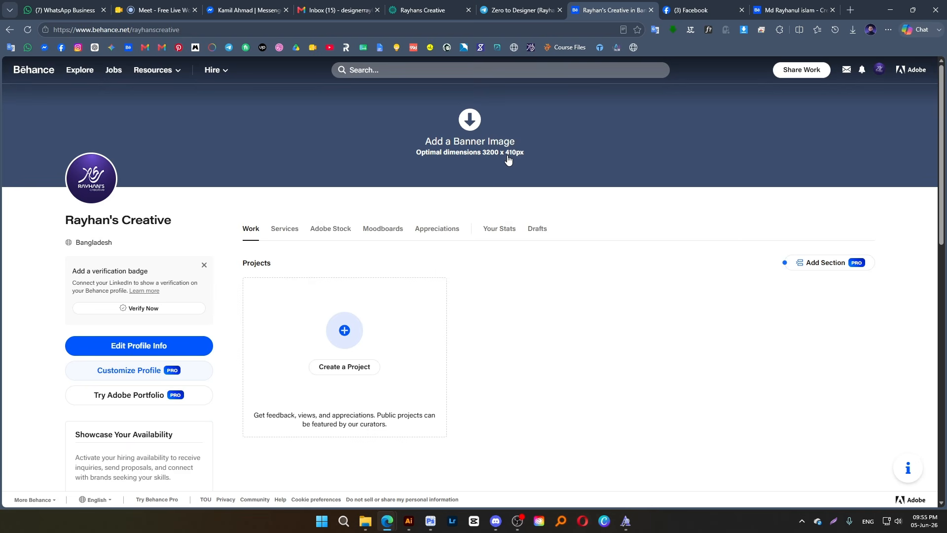
# Switch to Illustrator and create a new document with the preset settings
pyautogui.click(408, 521)
pyautogui.hotkey('ctrl', '-')
pyautogui.hotkey('ctrl', '-')
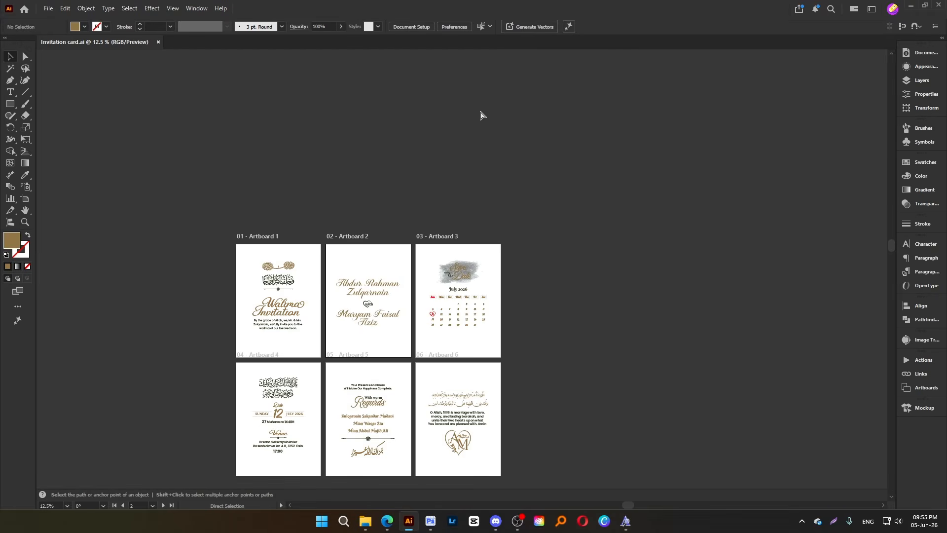
pyautogui.hotkey('ctrl', 'n')
pyautogui.press('Return')
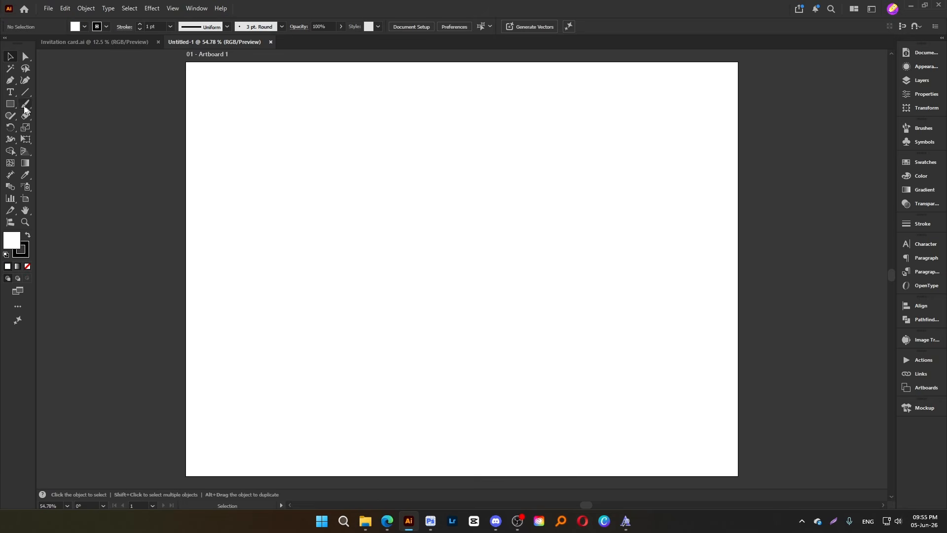
# Create a 3200 by 410 px rectangle for the profile banner
pyautogui.click(21, 104)
pyautogui.click(309, 162)
pyautogui.write('3200')
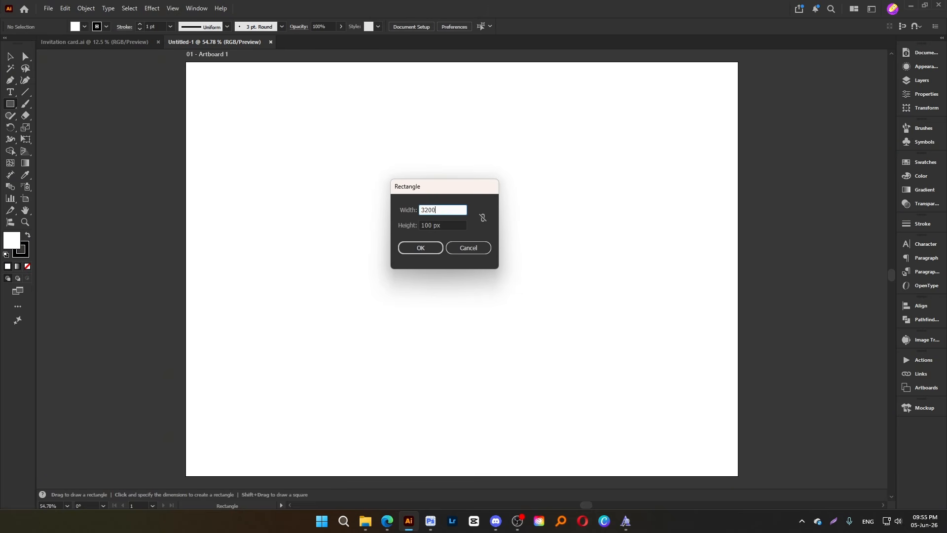
pyautogui.press('Tab')
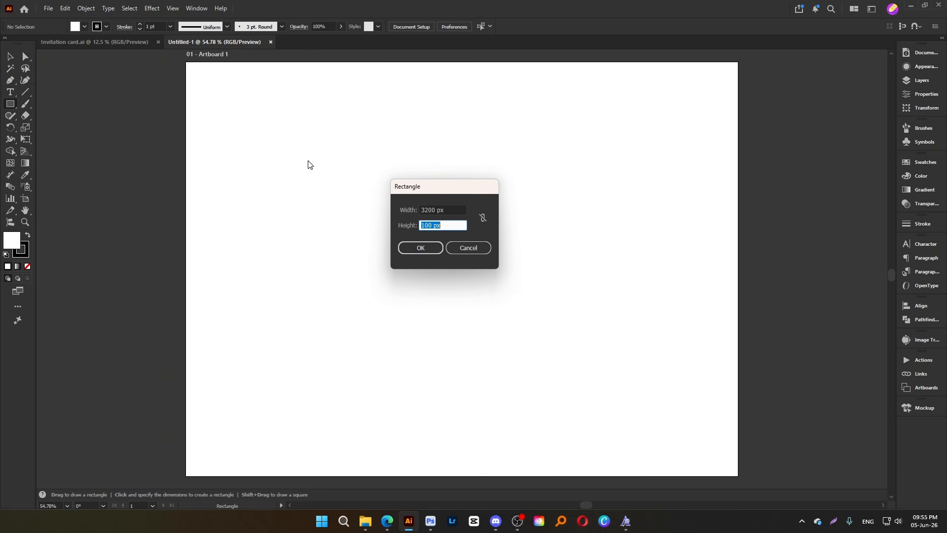
pyautogui.write('410')
pyautogui.press('Return')
pyautogui.scroll(-3, 343, 177)
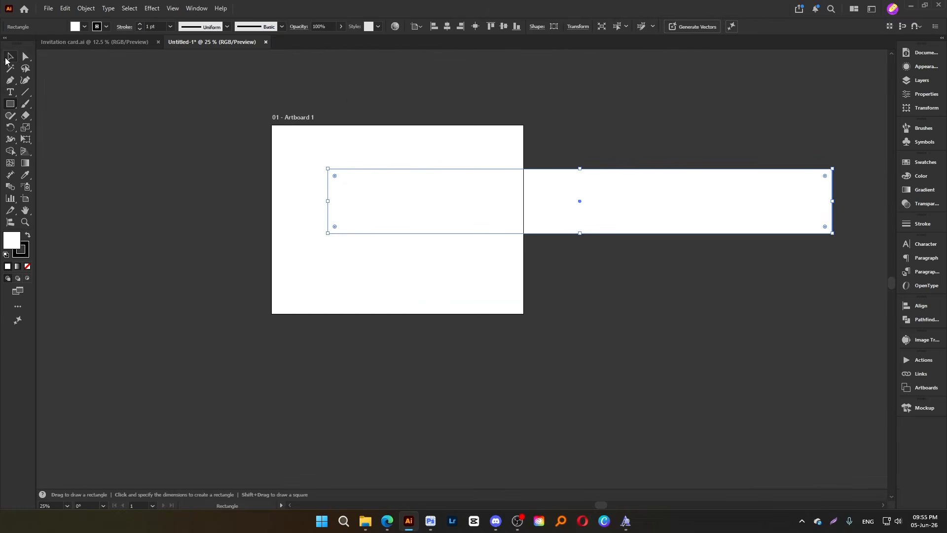
# Center the banner rectangle on the artboard, fit the artboard to the rectangle's bounds, and deselect everything
pyautogui.click(6, 58)
pyautogui.press('F2')
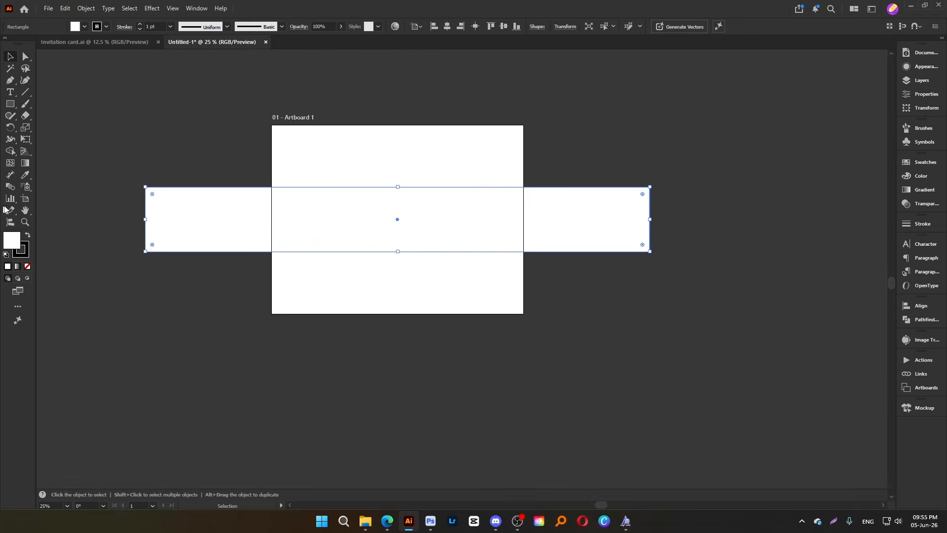
pyautogui.click(25, 199)
pyautogui.click(258, 207)
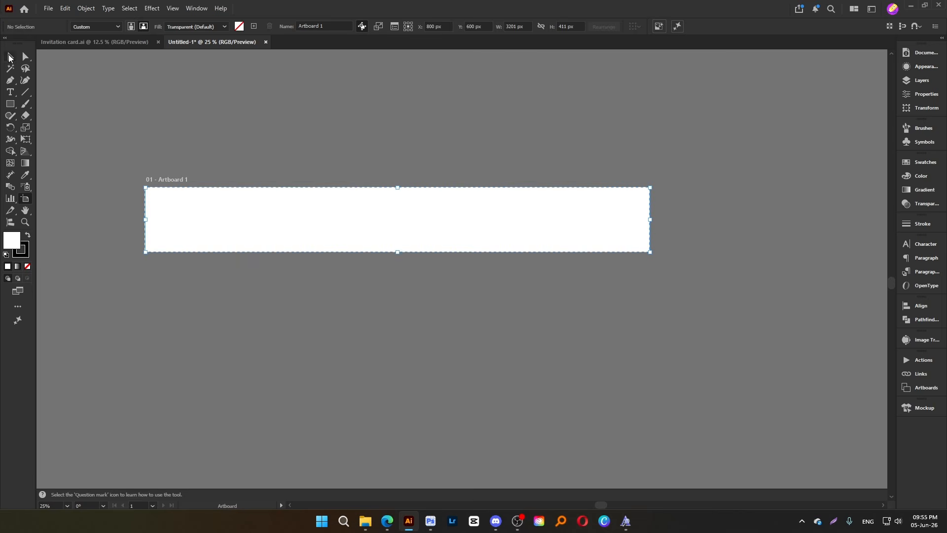
pyautogui.click(9, 58)
pyautogui.scroll(1, 368, 198)
pyautogui.moveTo(427, 110); pyautogui.dragTo(378, 263)
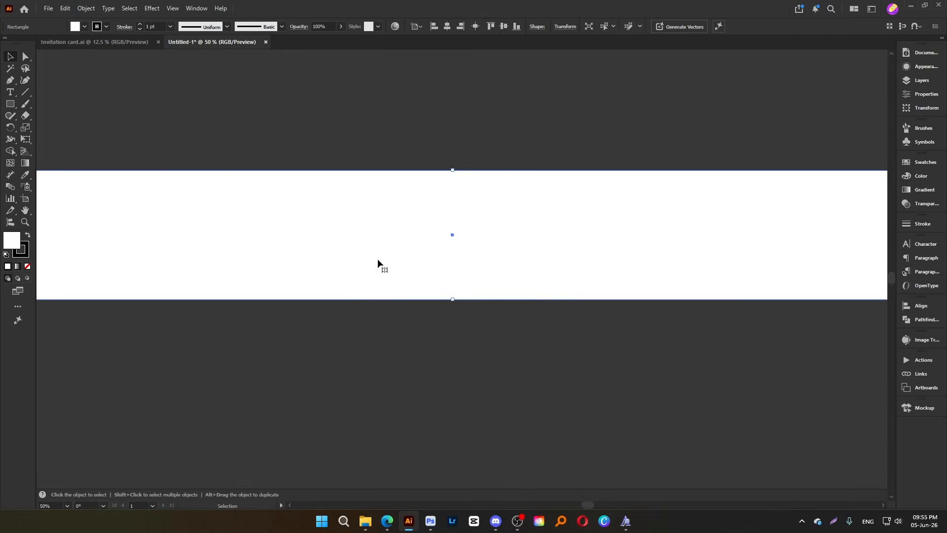
pyautogui.hotkey('ctrl', 'shift', 'a')
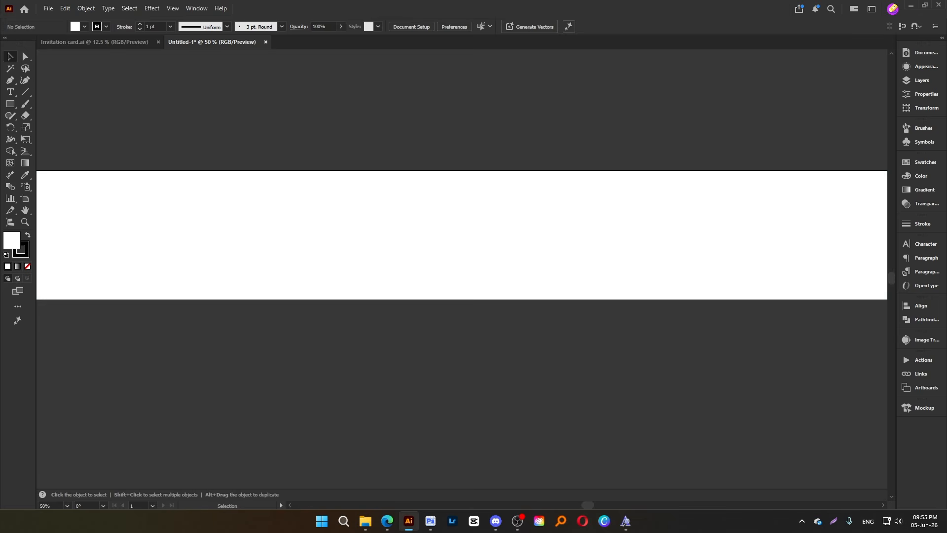
# Switch back to the browser and reopen the Following list on the established designer's Behance profile
pyautogui.moveTo(387, 520)
pyautogui.click(363, 491)
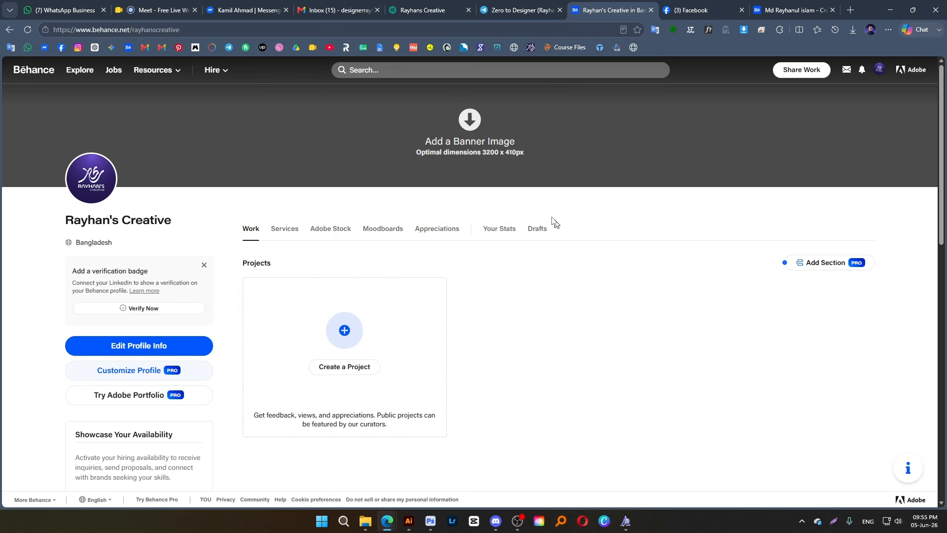
pyautogui.hotkey('ctrl', 'Tab')
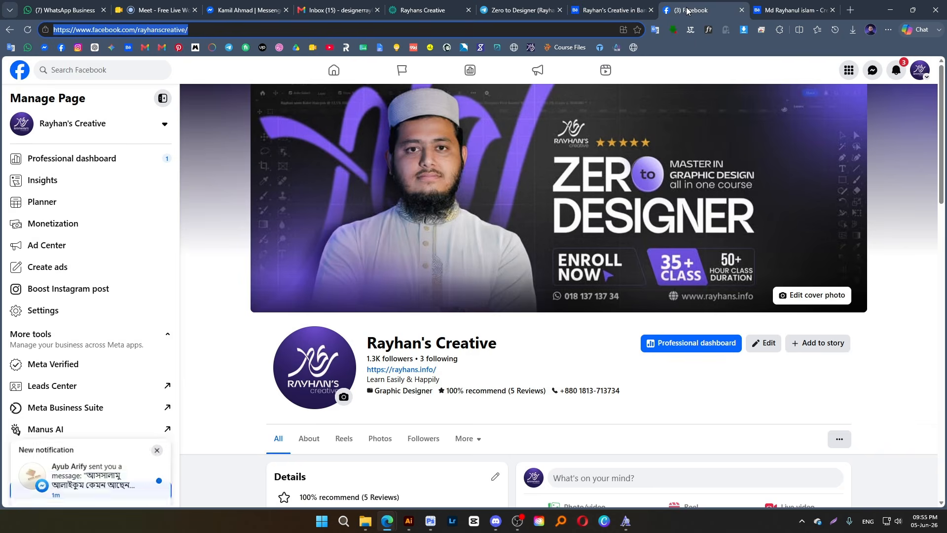
pyautogui.hotkey('ctrl', 'Tab')
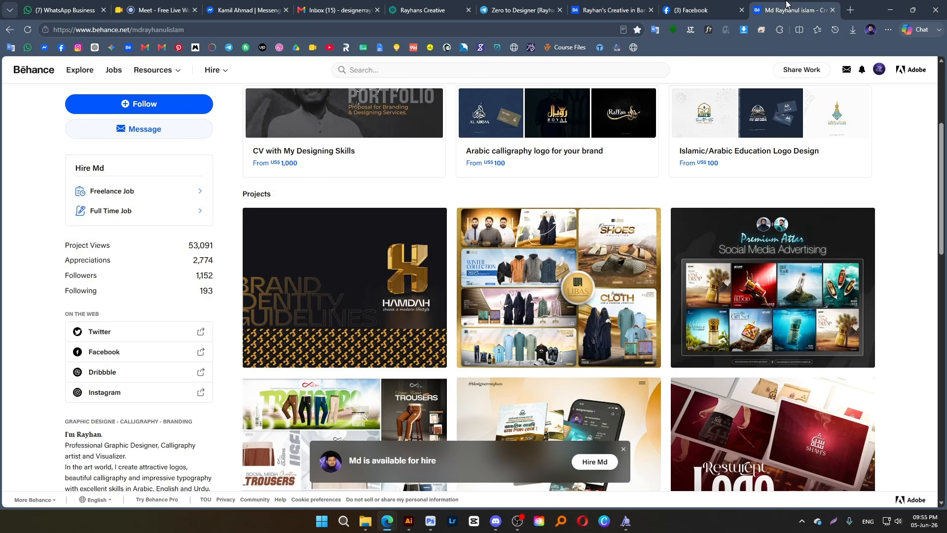
pyautogui.click(206, 292)
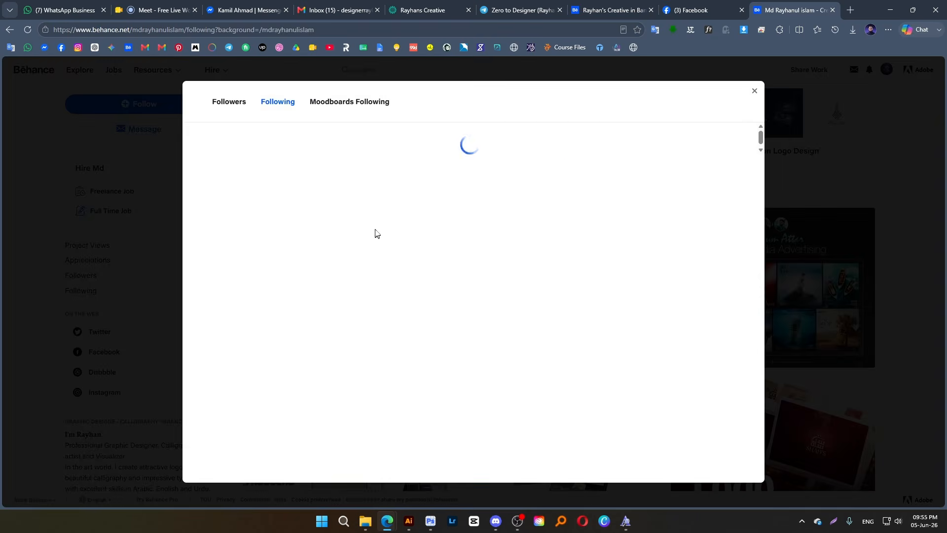
# Open the profiles of the first six designers in the Following list, each in its own new tab
pyautogui.middleClick(340, 151)
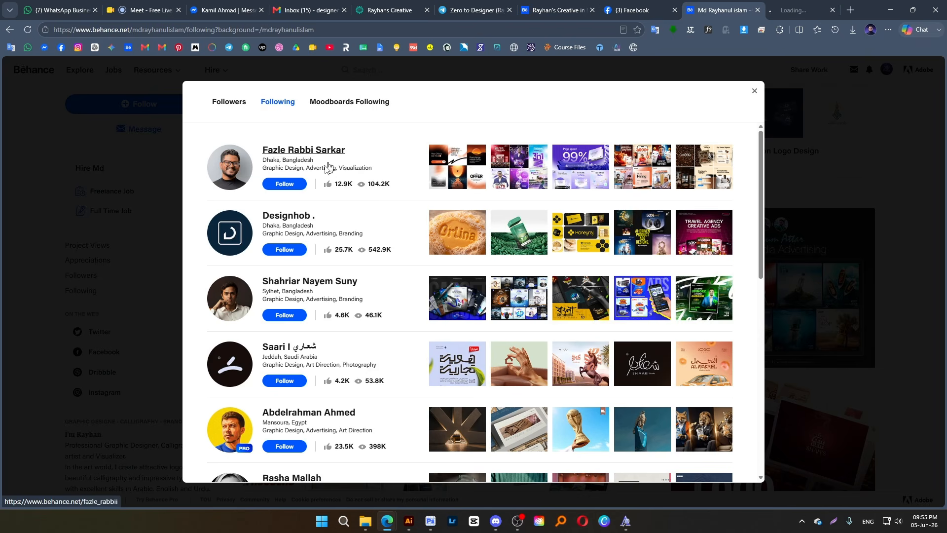
pyautogui.middleClick(279, 217)
pyautogui.middleClick(296, 282)
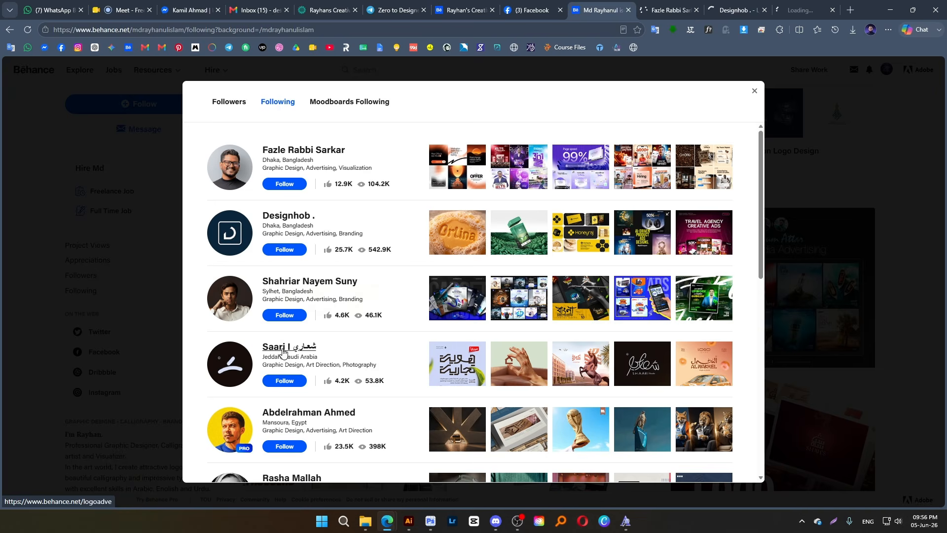
pyautogui.middleClick(276, 347)
pyautogui.middleClick(307, 413)
pyautogui.scroll(-4, 416, 363)
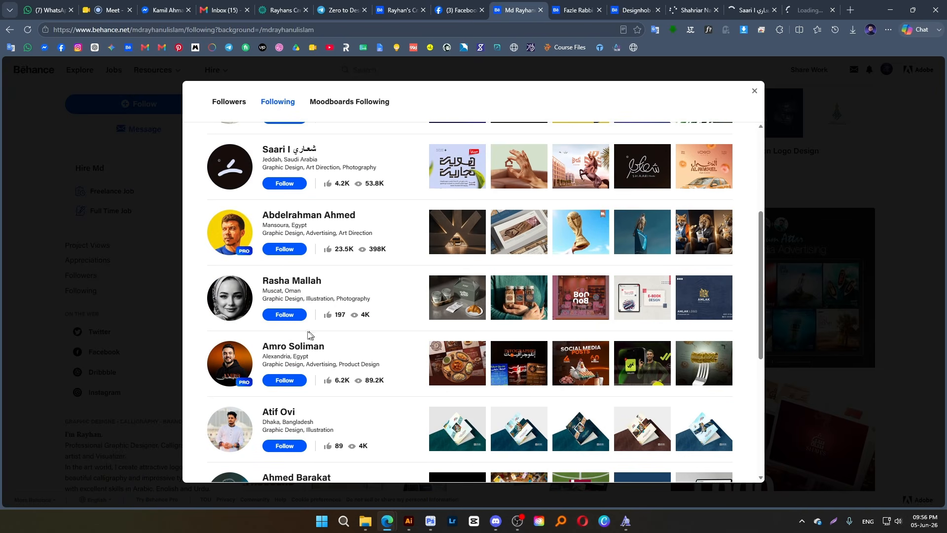
pyautogui.middleClick(289, 281)
pyautogui.click(592, 10)
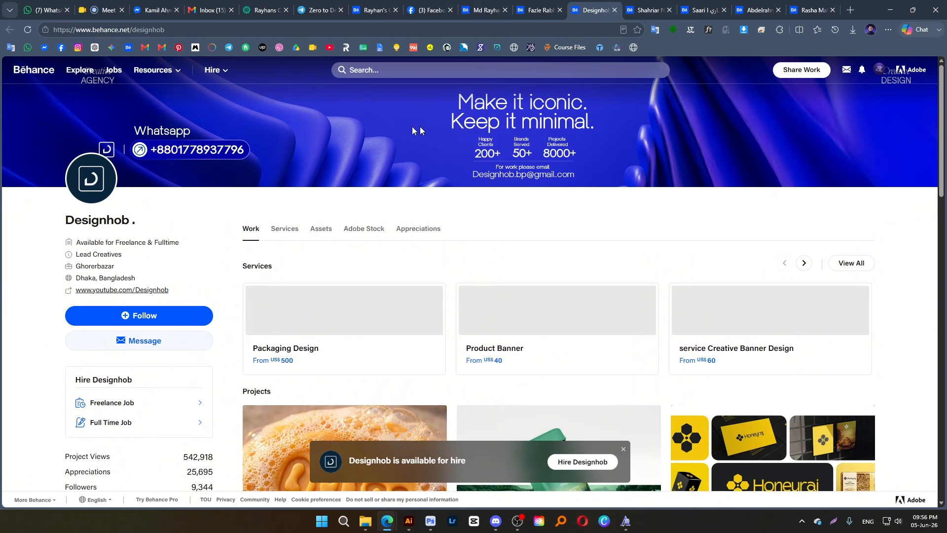
pyautogui.moveTo(135, 221); pyautogui.dragTo(64, 223)
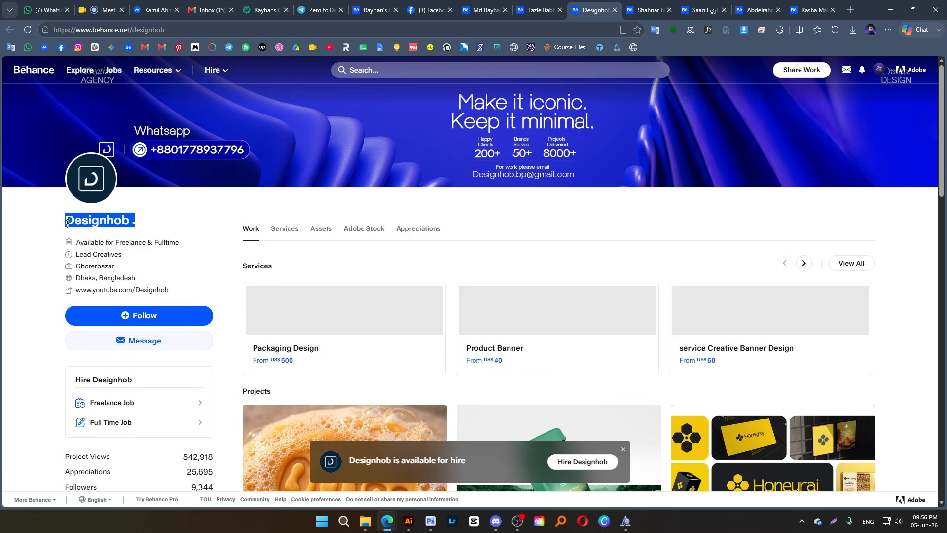
pyautogui.click(117, 223)
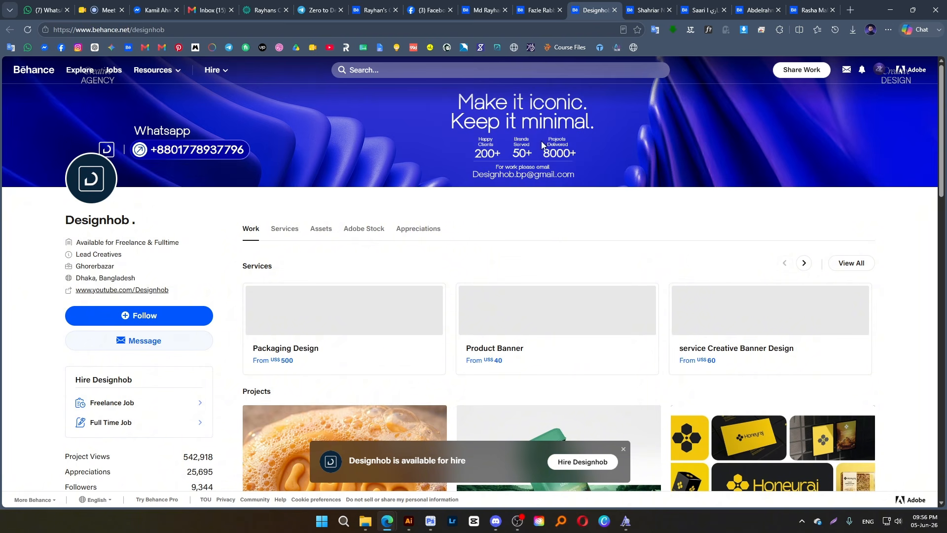
pyautogui.click(615, 10)
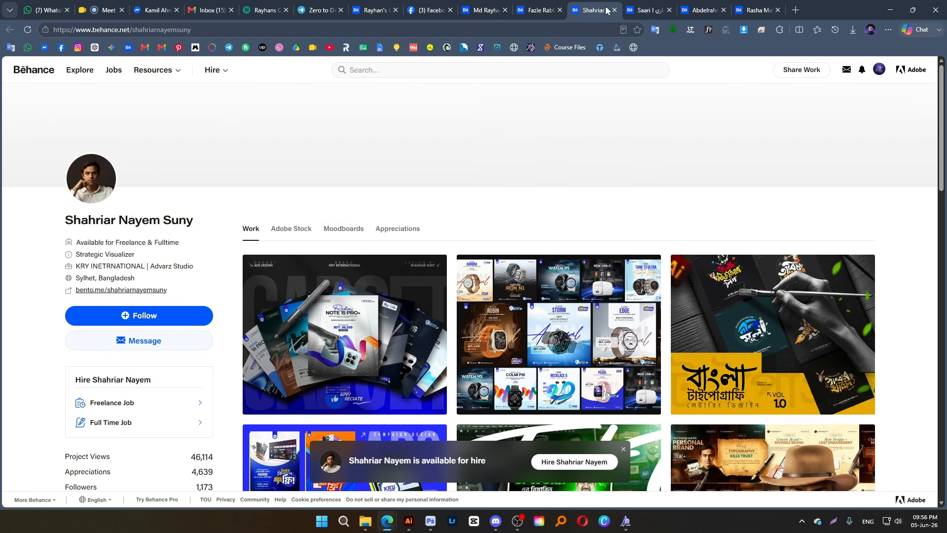
pyautogui.click(28, 32)
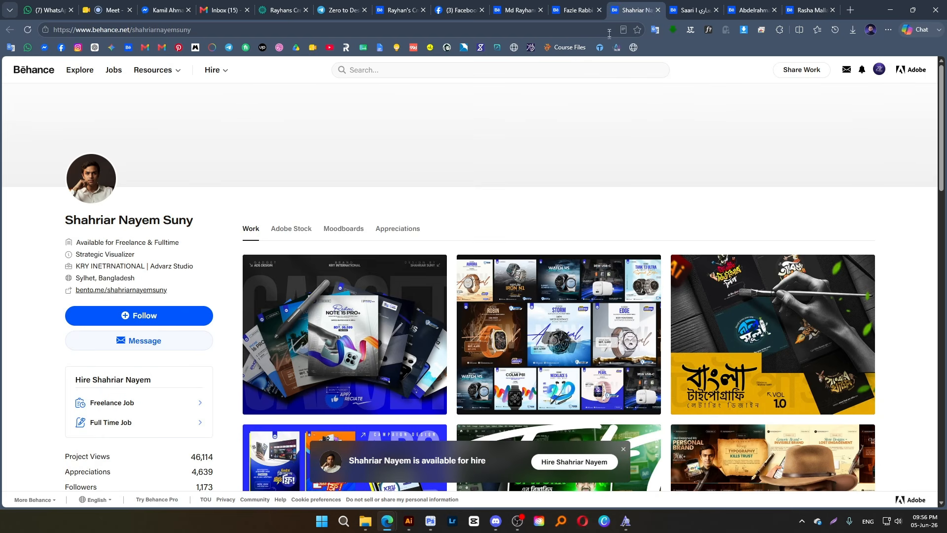
pyautogui.click(657, 10)
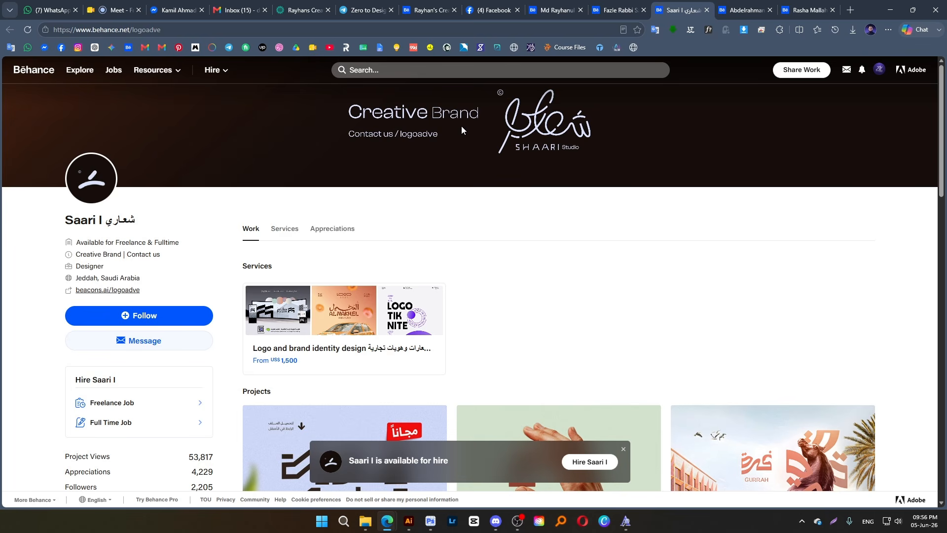
# Look through the logo and branding projects on the SHAARI Studio profile and open one of them
pyautogui.scroll(-10, 531, 249)
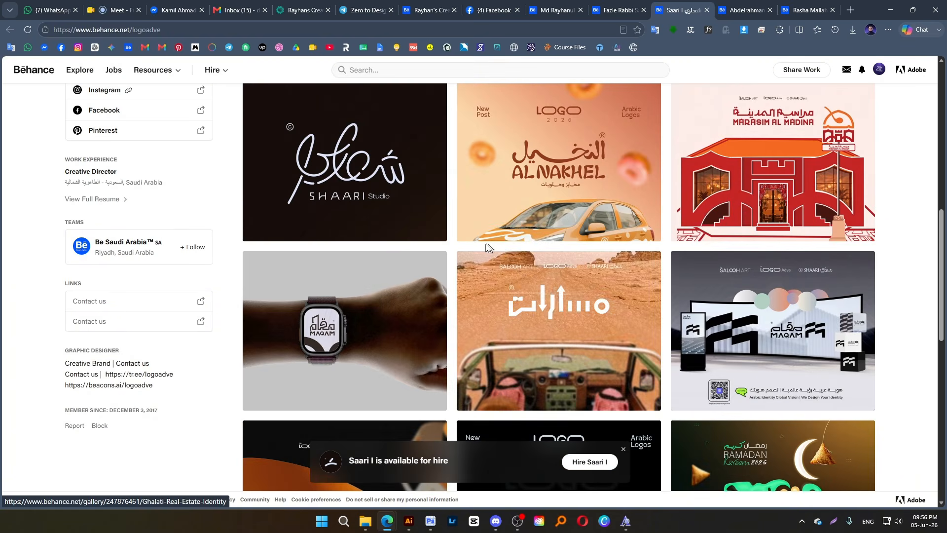
pyautogui.scroll(5, 407, 227)
pyautogui.click(407, 228)
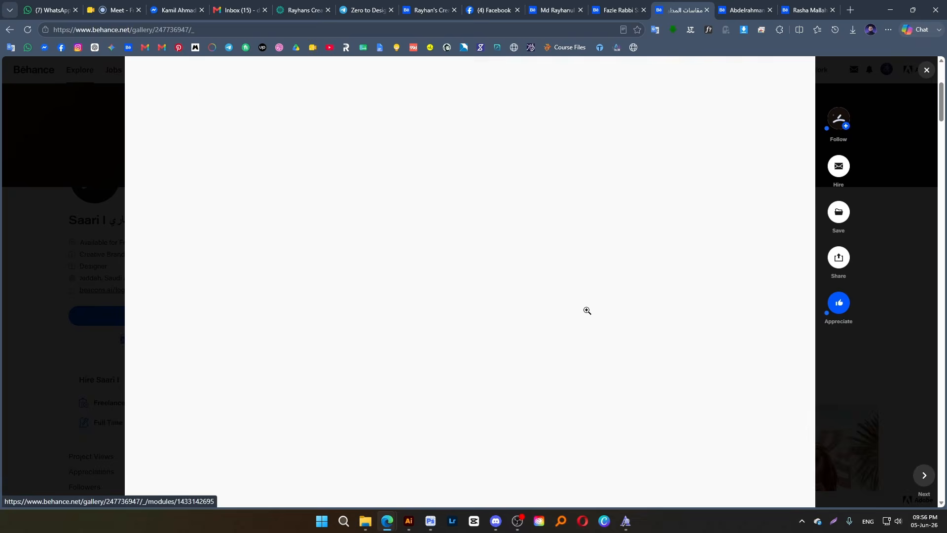
# Look through the layouts and visuals of the opened branding project from the Saudi designer's profile
pyautogui.scroll(-5, 586, 312)
pyautogui.scroll(-20, 586, 311)
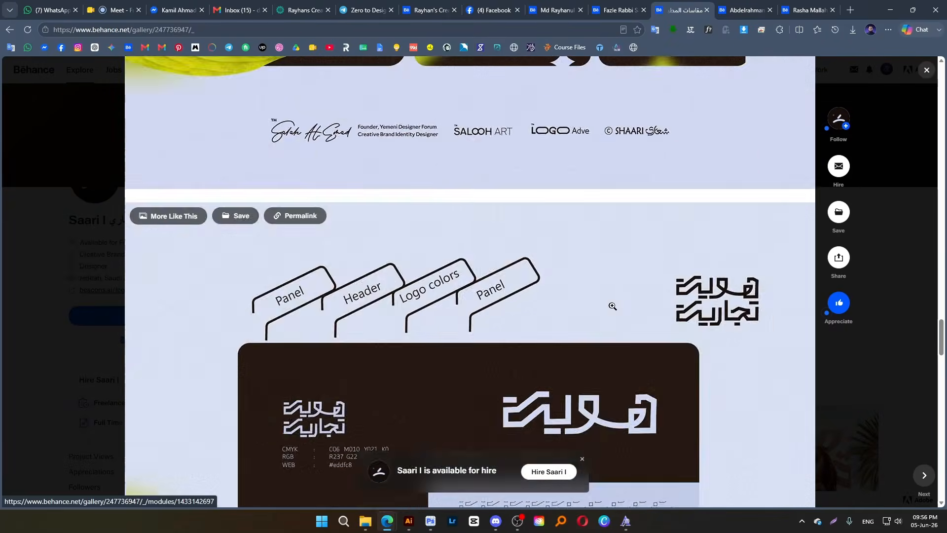
pyautogui.scroll(-5, 613, 306)
pyautogui.click(825, 153)
# Compare the banners and work of the remaining two opened designer profiles with the new account's empty banner area
pyautogui.click(751, 10)
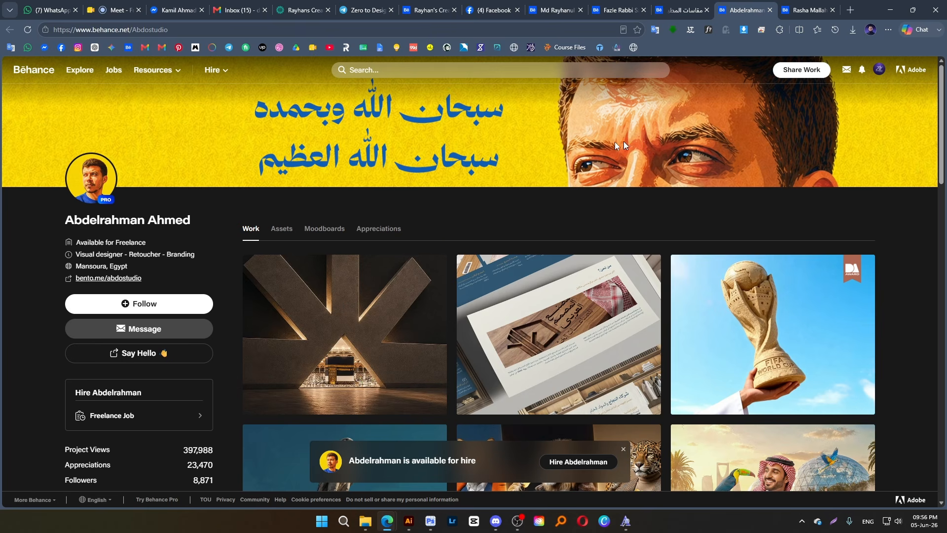
pyautogui.scroll(-10, 544, 365)
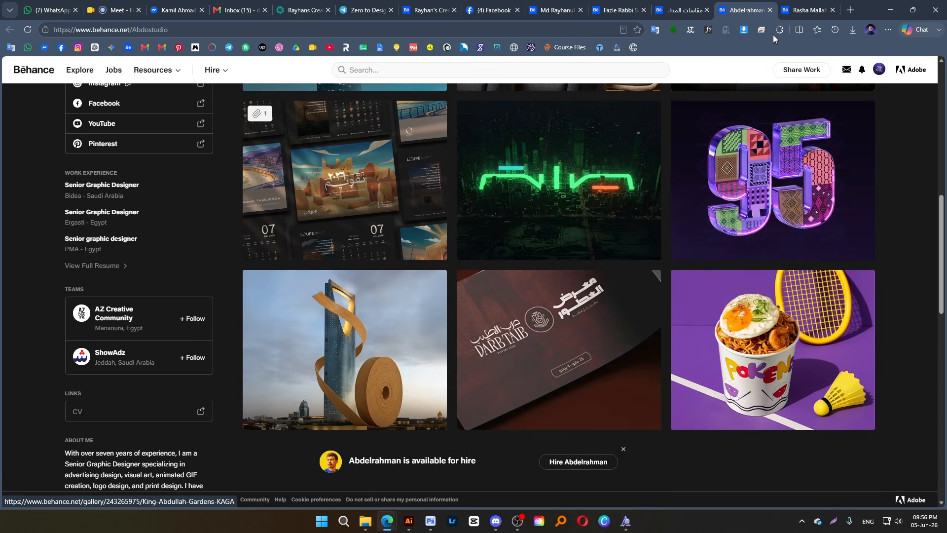
pyautogui.click(793, 10)
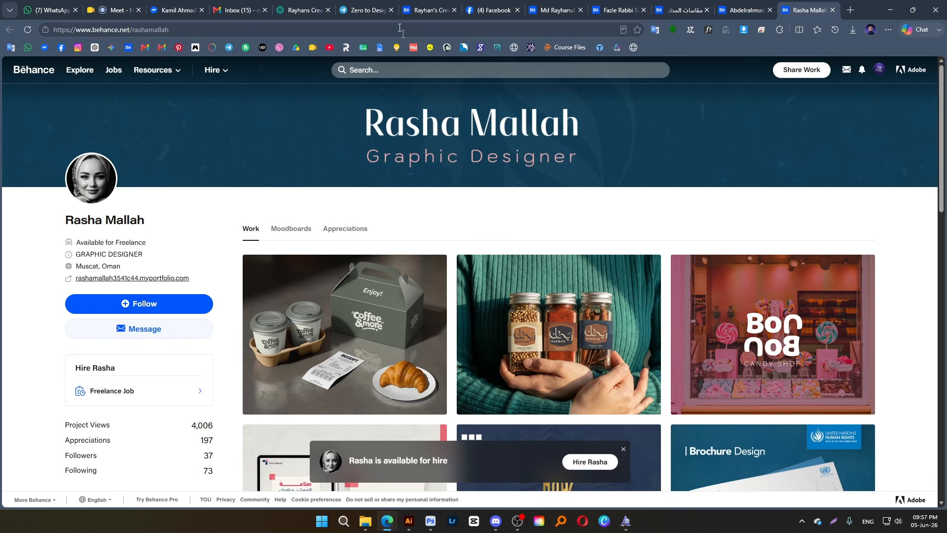
pyautogui.click(422, 9)
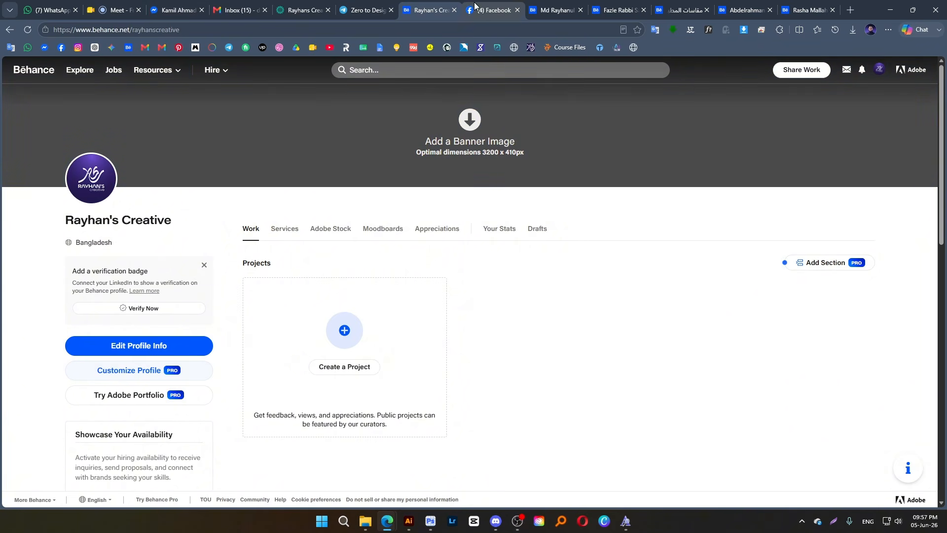
# Examine the banner, services and project thumbnails on the established designer's Behance profile
pyautogui.click(555, 10)
pyautogui.click(798, 100)
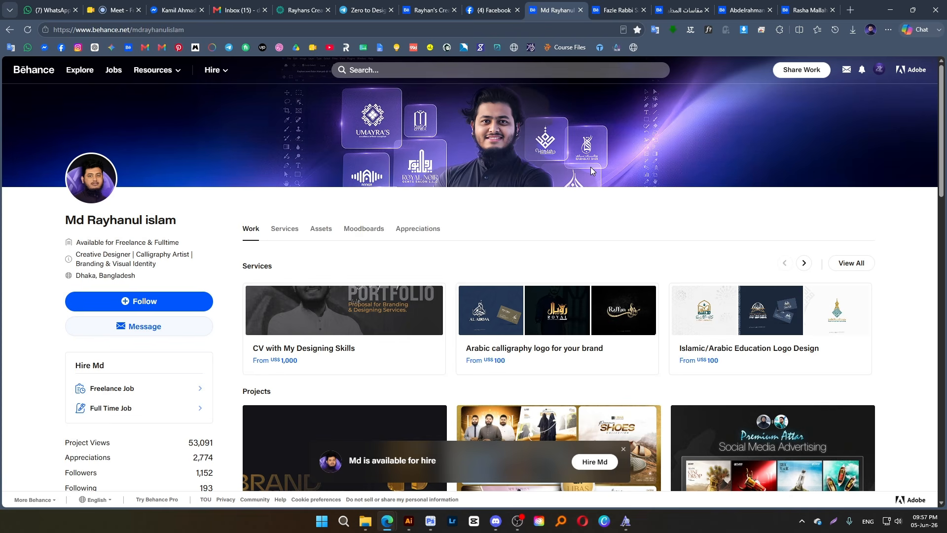
pyautogui.scroll(-2, 691, 286)
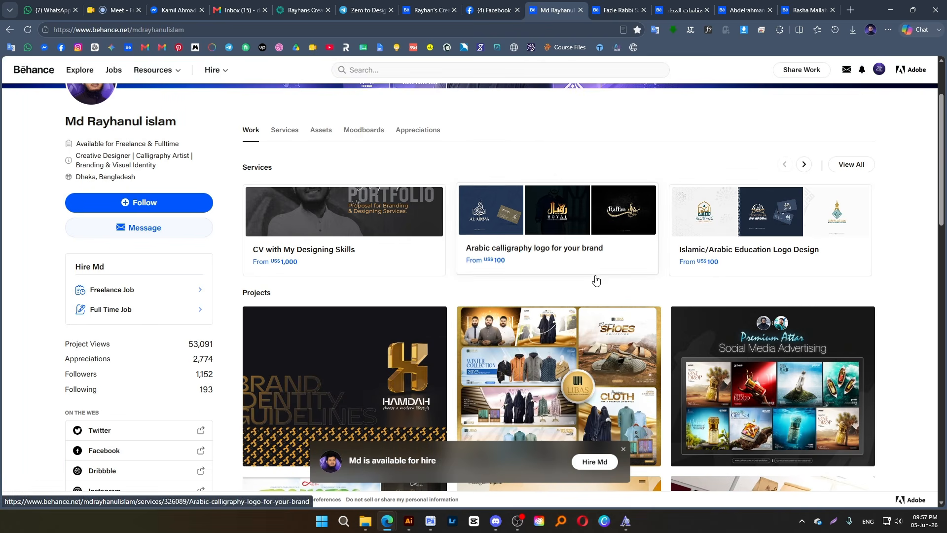
pyautogui.scroll(-6, 594, 278)
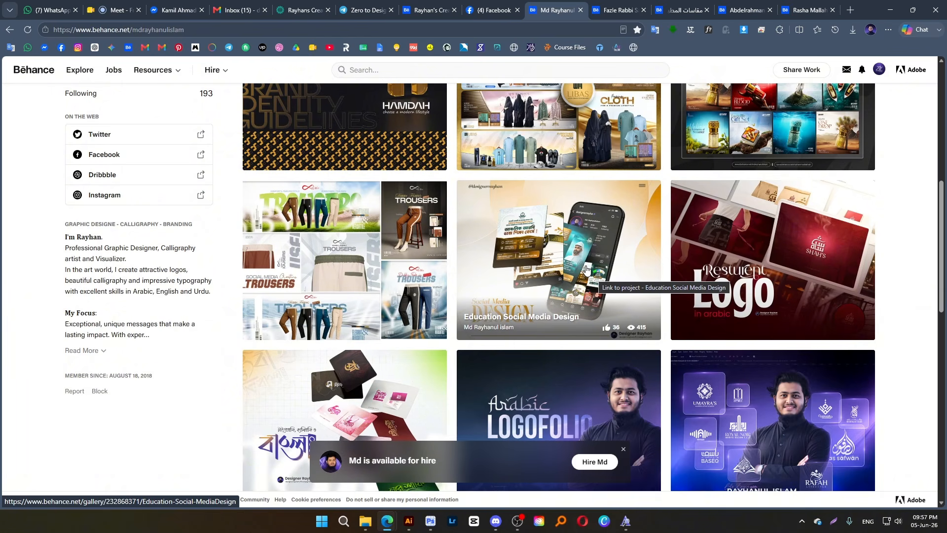
pyautogui.scroll(8, 587, 269)
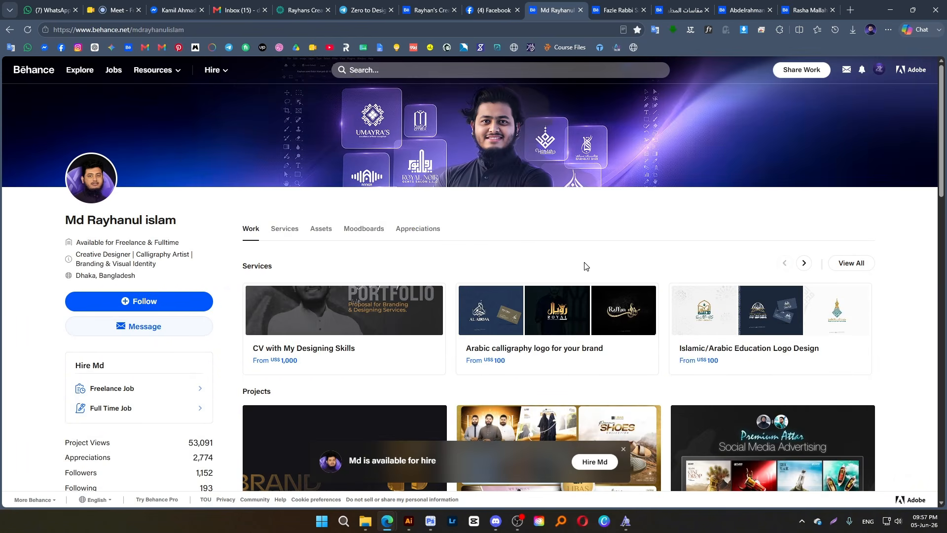
pyautogui.scroll(-6, 586, 267)
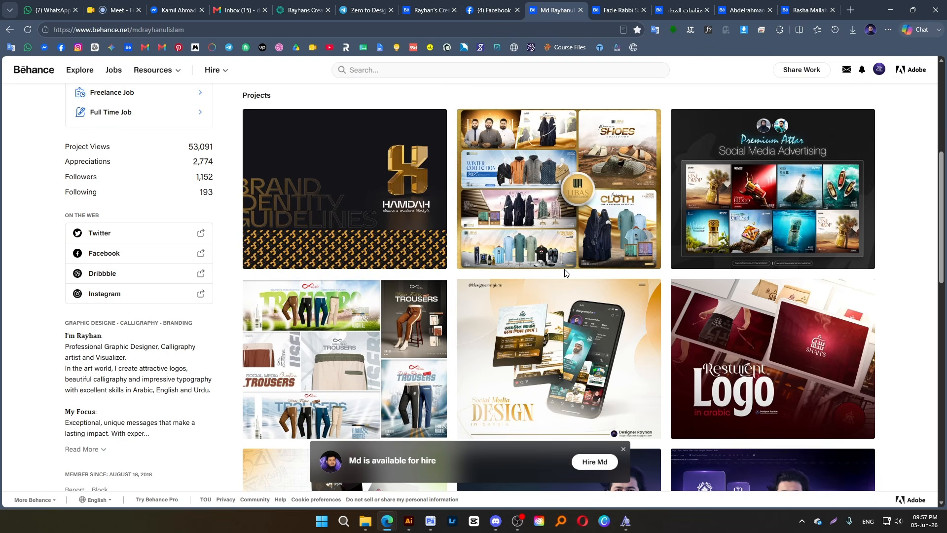
pyautogui.scroll(6, 559, 271)
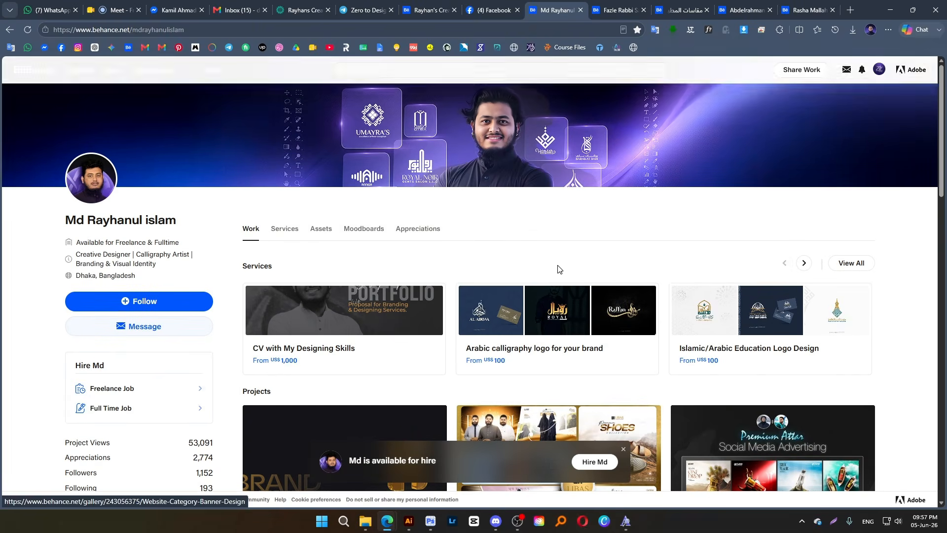
# Upload the "Yt cover" image with the Zero to Designer artwork from the Course folder as the new Behance account's banner
pyautogui.click(428, 9)
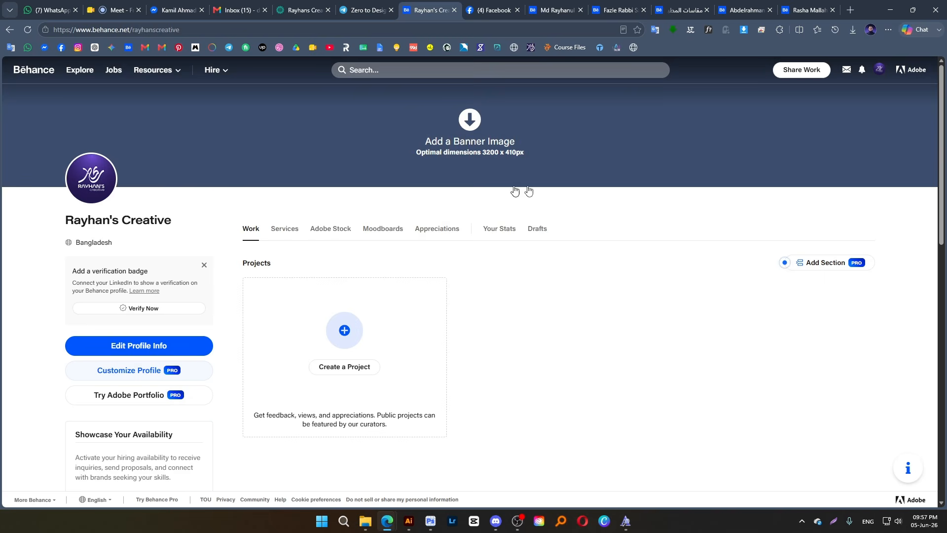
pyautogui.click(503, 149)
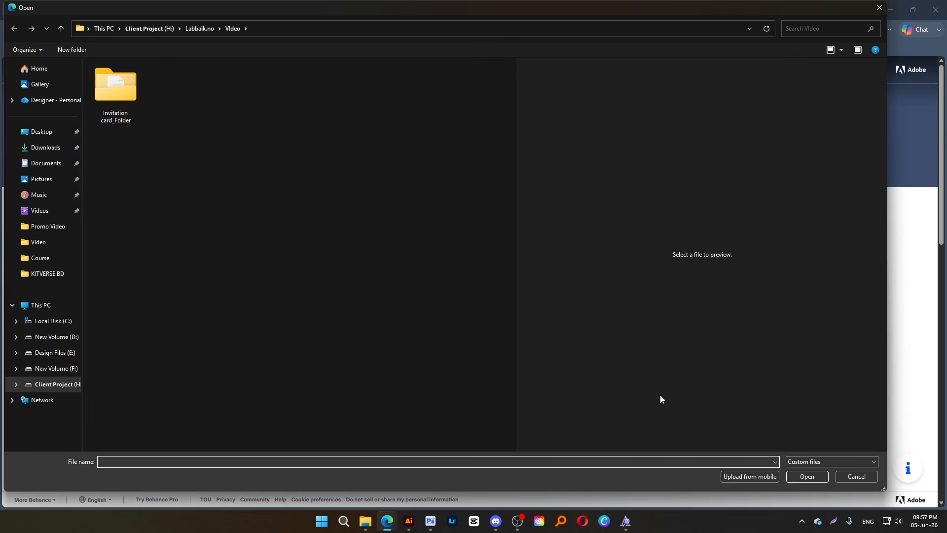
pyautogui.click(68, 321)
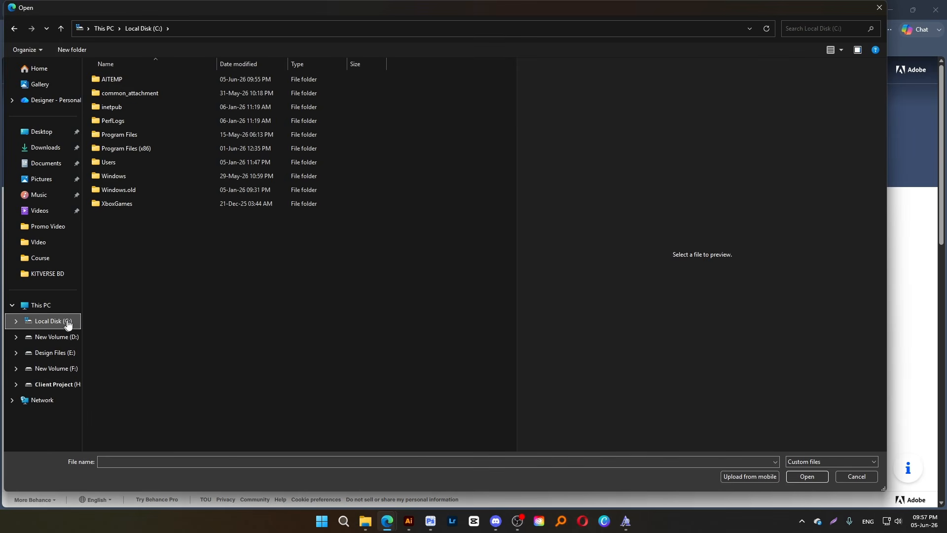
pyautogui.click(56, 257)
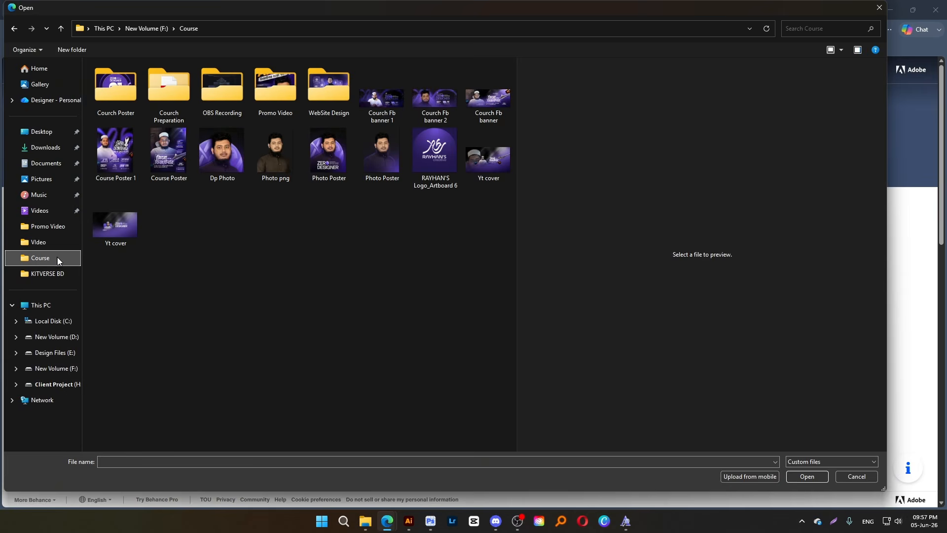
pyautogui.click(55, 353)
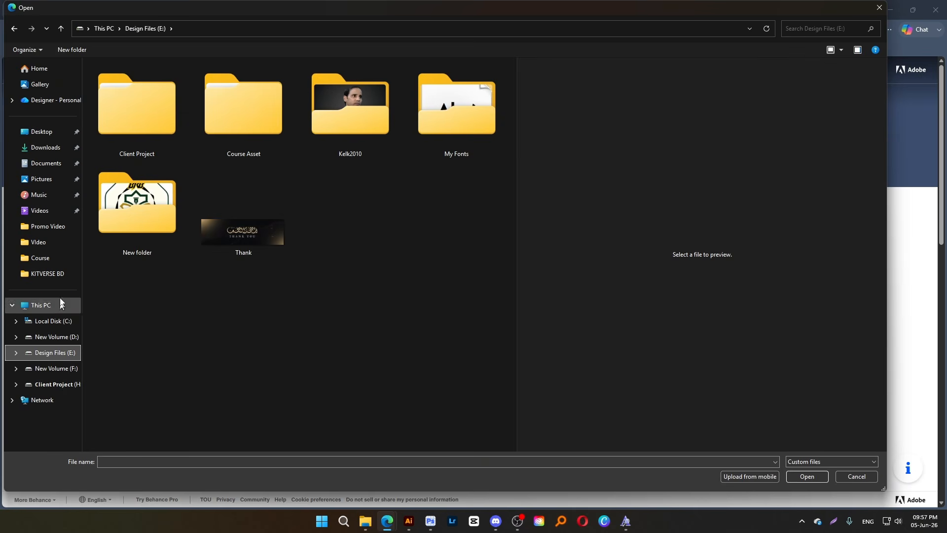
pyautogui.click(52, 258)
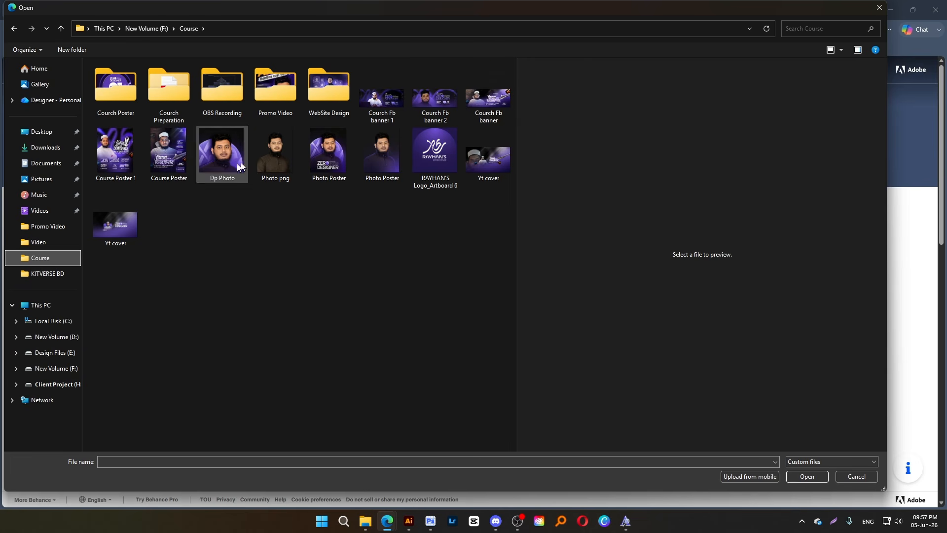
pyautogui.click(124, 226)
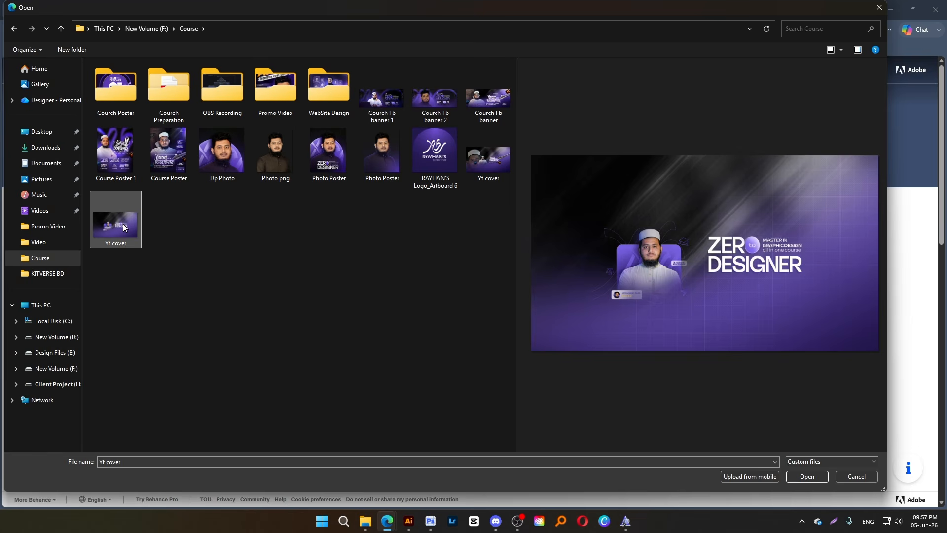
pyautogui.doubleClick(122, 224)
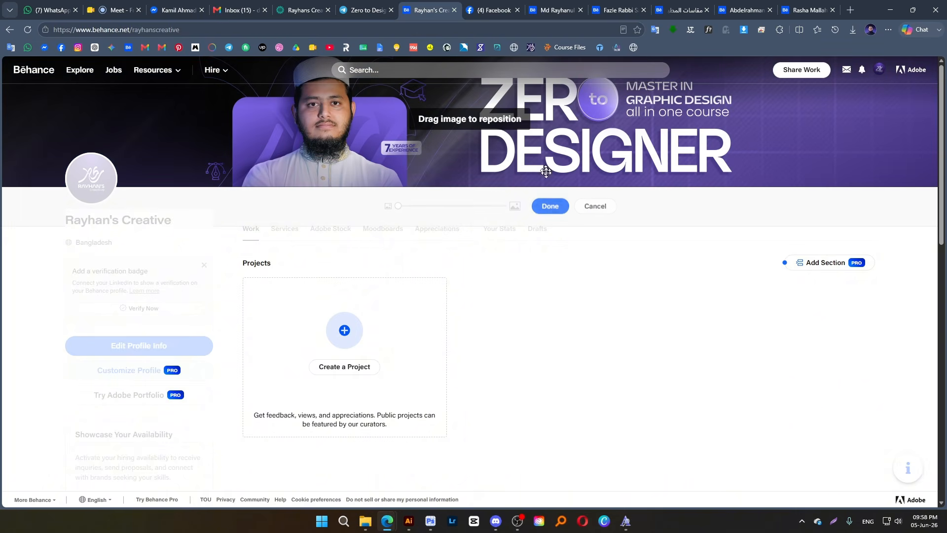
# Reposition the banner image slightly lower so the whole title fits, keep the smallest zoom, and apply the banner
pyautogui.moveTo(646, 153); pyautogui.dragTo(641, 163)
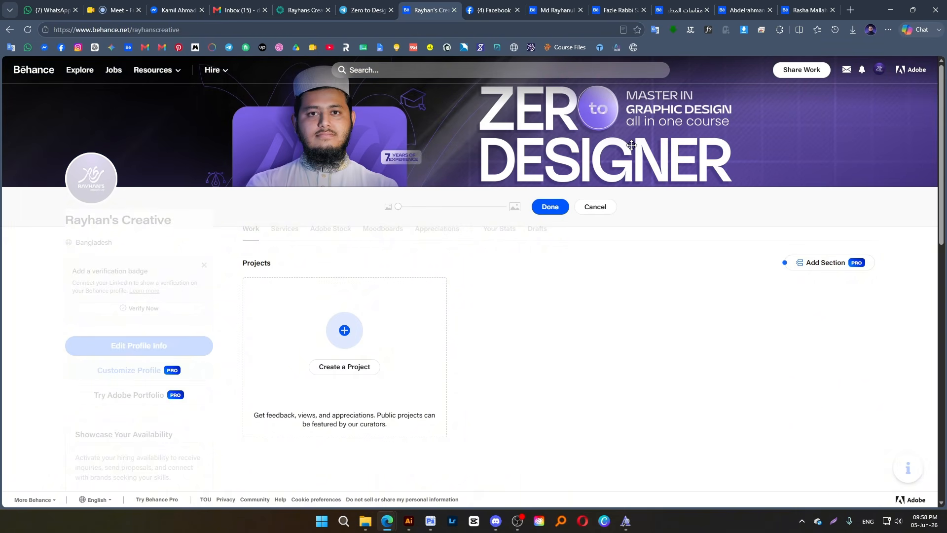
pyautogui.scroll(-4, 660, 137)
pyautogui.scroll(3, 660, 143)
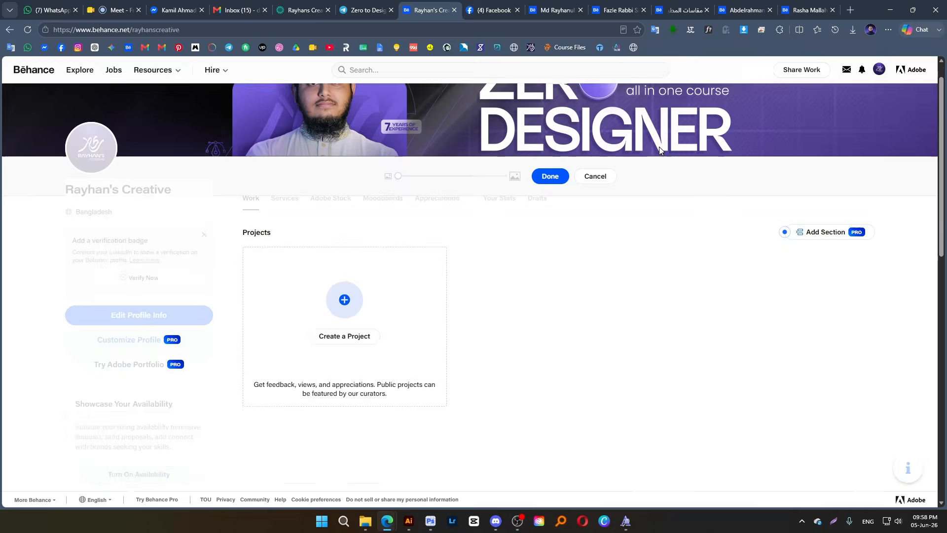
pyautogui.scroll(1, 659, 150)
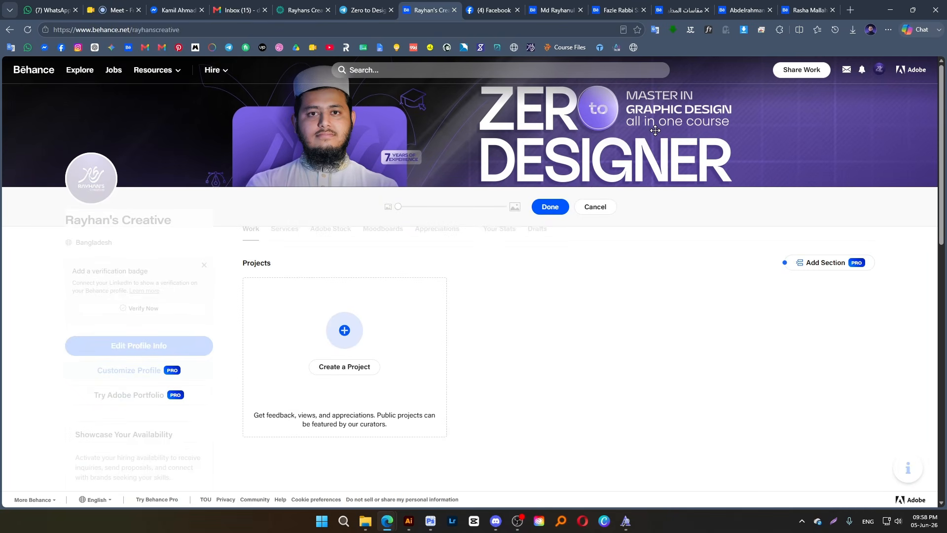
pyautogui.moveTo(655, 130); pyautogui.dragTo(655, 129)
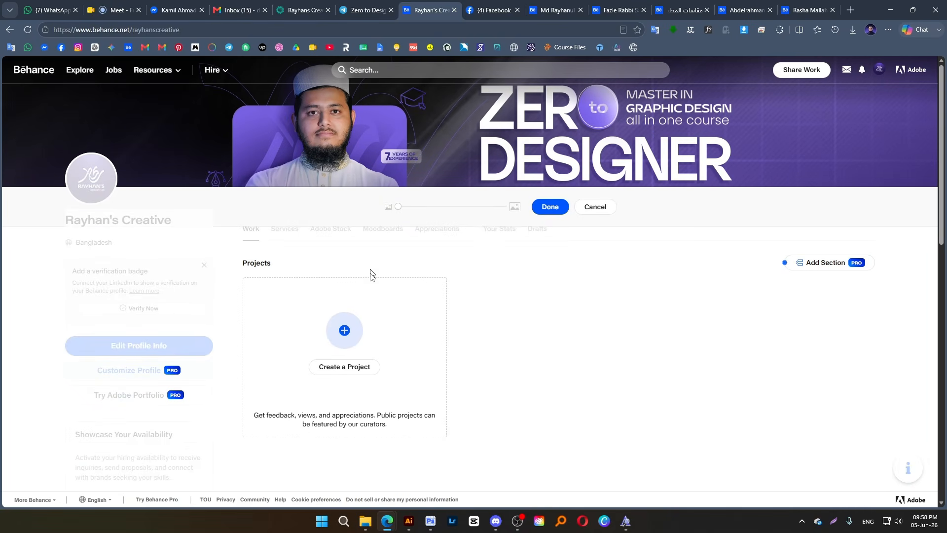
pyautogui.moveTo(399, 207)
pyautogui.mouseDown()
pyautogui.moveTo(427, 209)
pyautogui.moveTo(386, 210)
pyautogui.mouseUp()
pyautogui.click(549, 207)
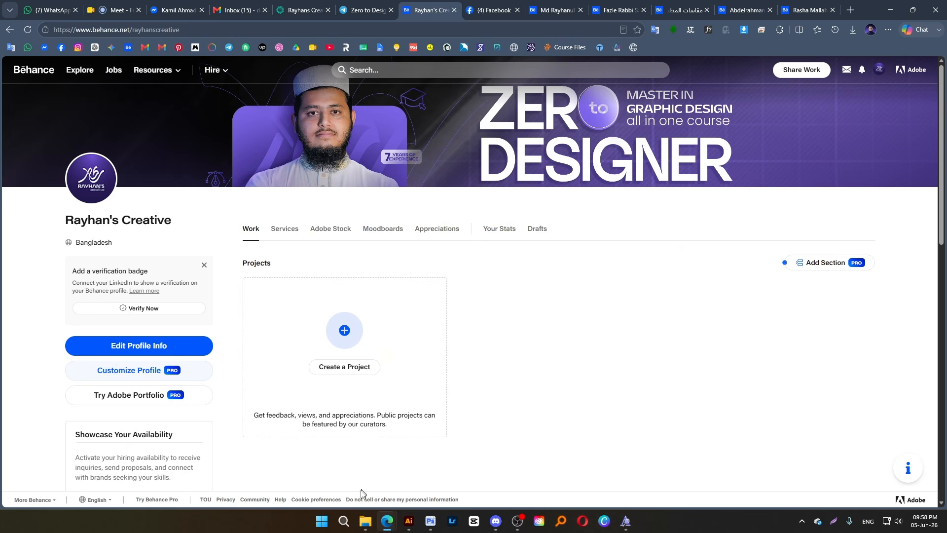
# Switch to File Explorer and open the MASHTA folder on the Client Project (H:) drive
pyautogui.click(365, 520)
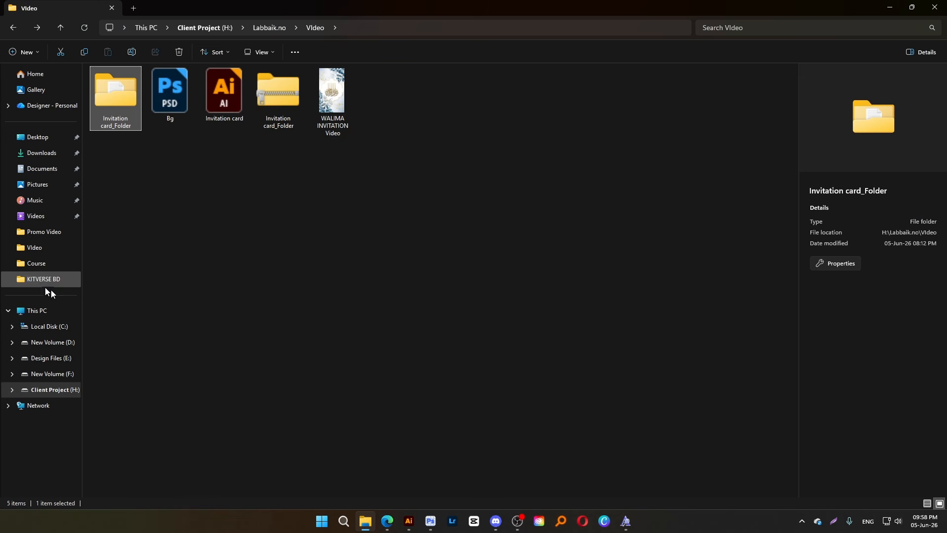
pyautogui.click(57, 312)
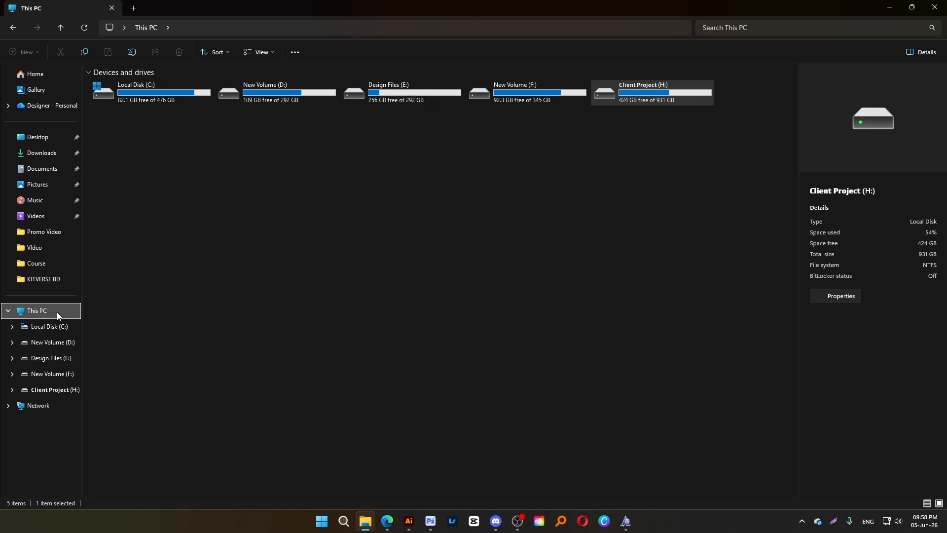
pyautogui.doubleClick(622, 100)
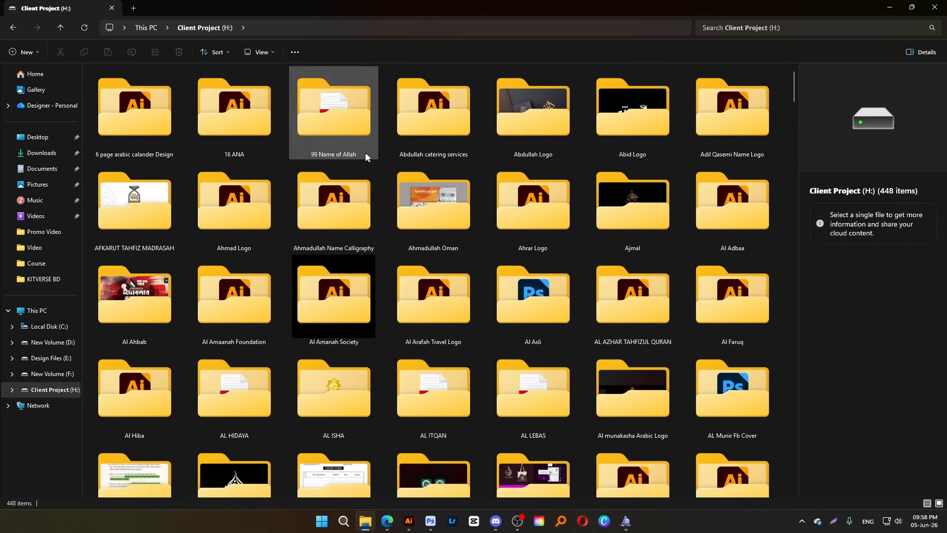
pyautogui.click(338, 140)
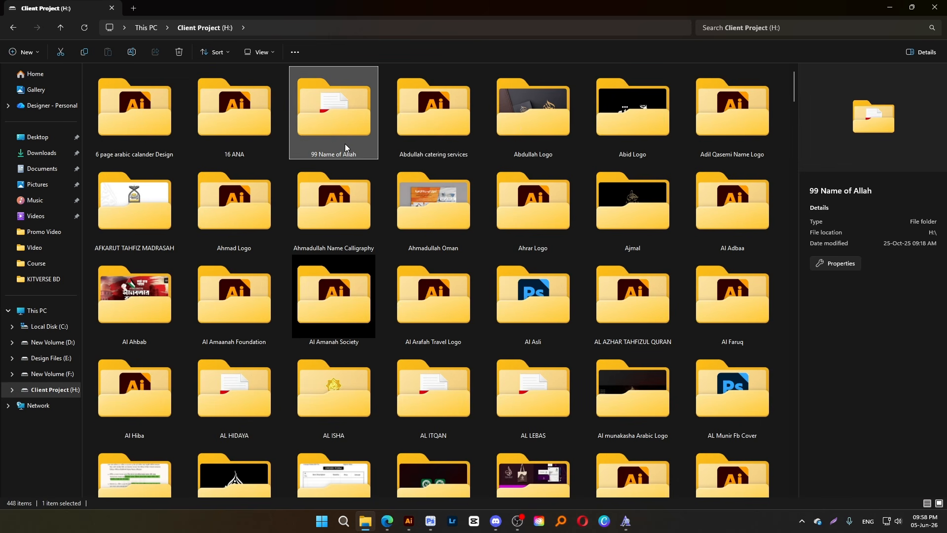
pyautogui.write('mas')
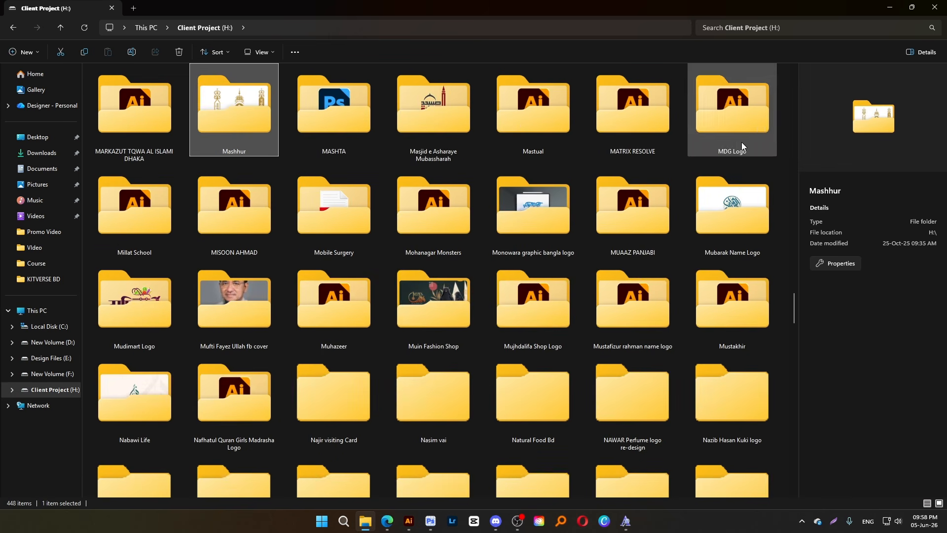
pyautogui.click(374, 130)
pyautogui.doubleClick(374, 129)
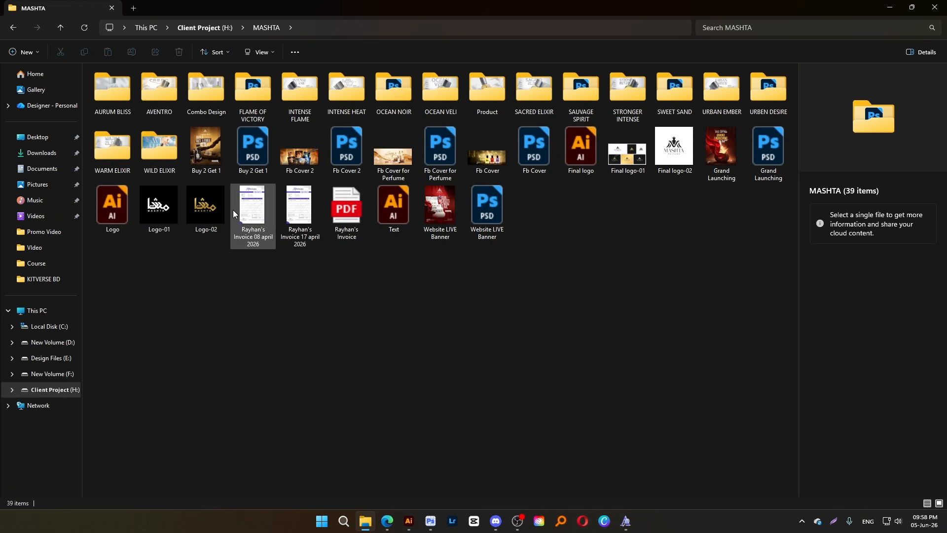
# Open the Fb Cover 2 image in full screen and examine its perfume poster layout
pyautogui.doubleClick(305, 161)
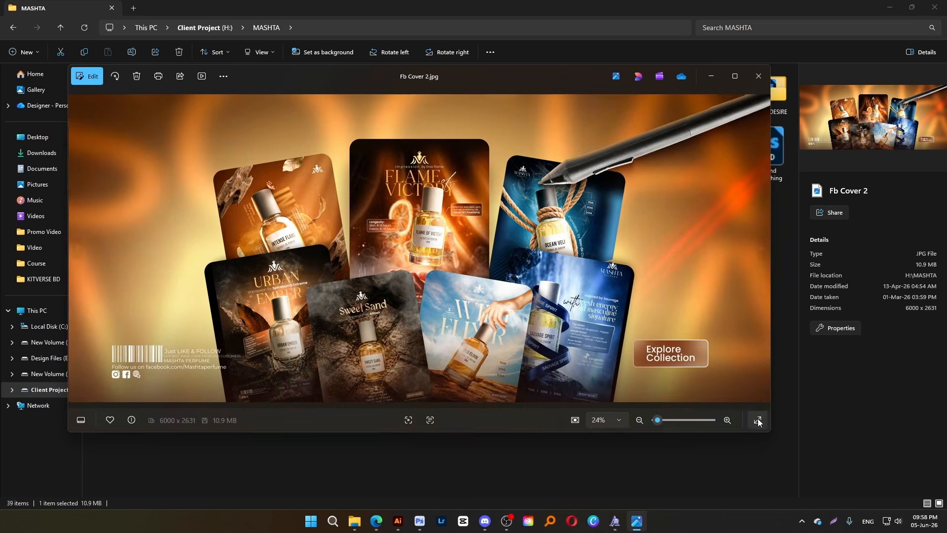
pyautogui.click(759, 420)
pyautogui.scroll(5, 438, 273)
pyautogui.scroll(-5, 438, 273)
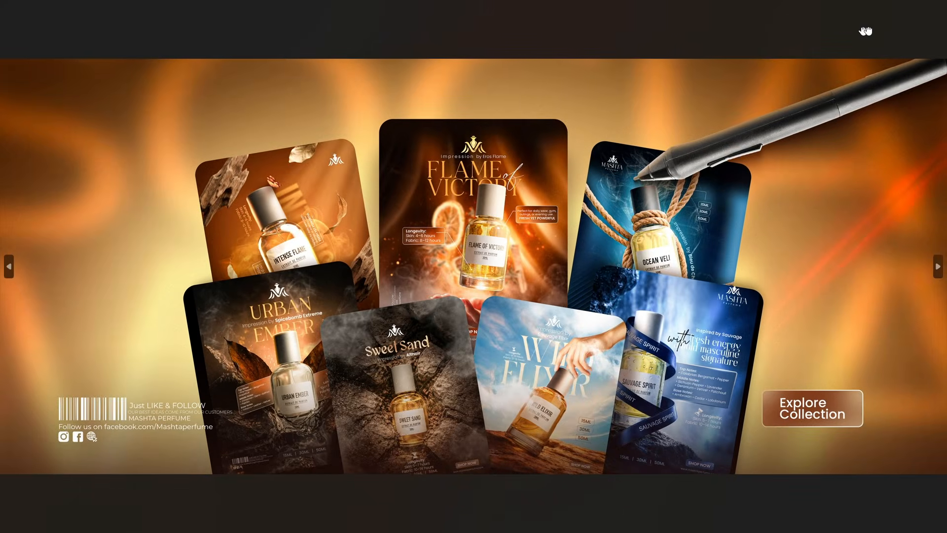
pyautogui.moveTo(943, 8)
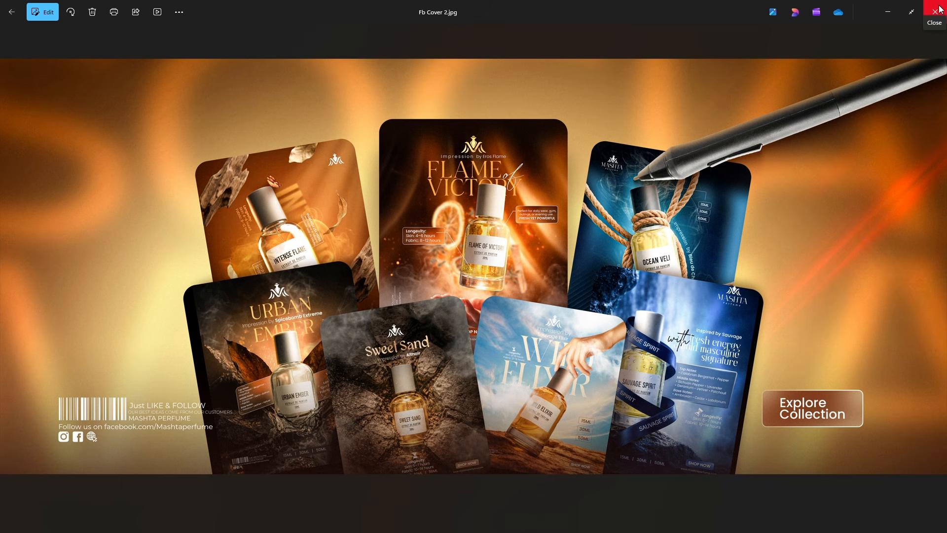
pyautogui.scroll(1, 508, 388)
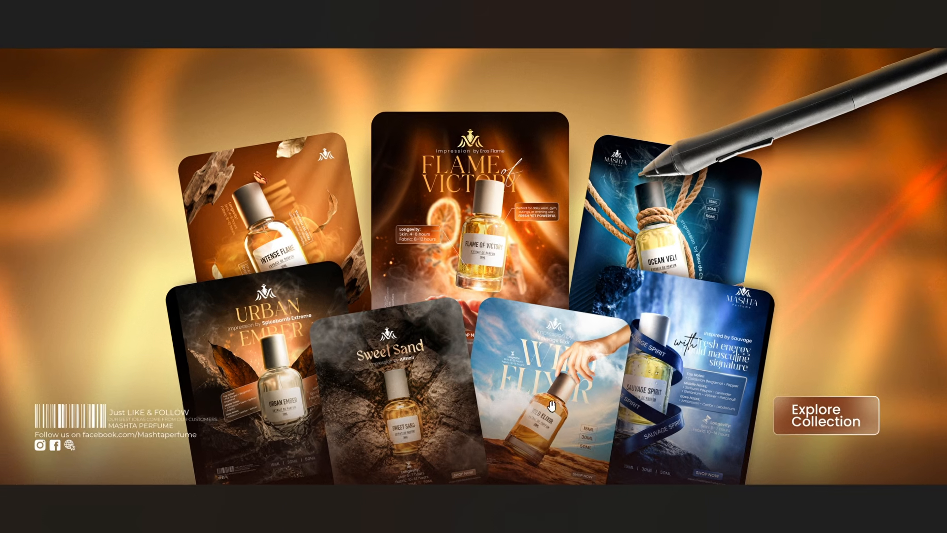
pyautogui.scroll(-1, 559, 386)
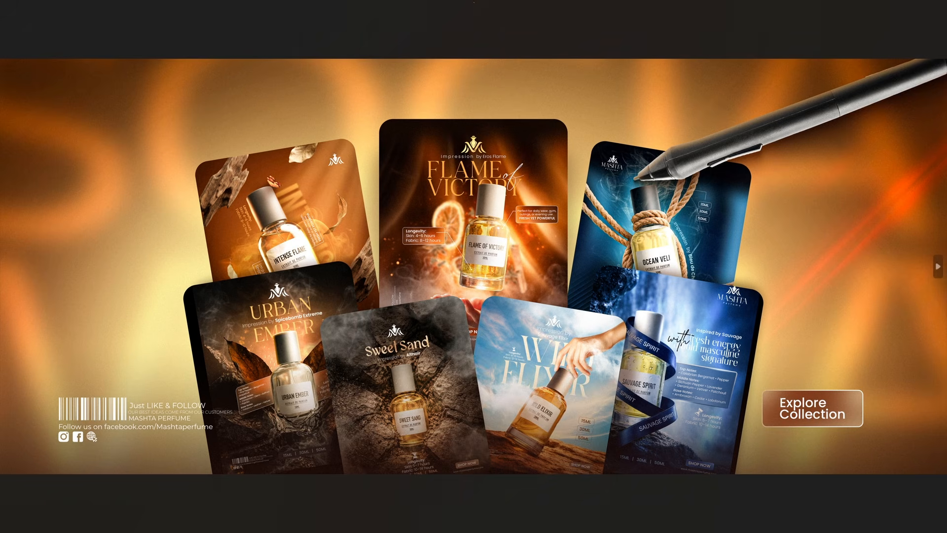
# Close the Fb Cover 2 image and look through the perfume project folders in MASHTA, including the contents of AURUM BLISS
pyautogui.click(937, 7)
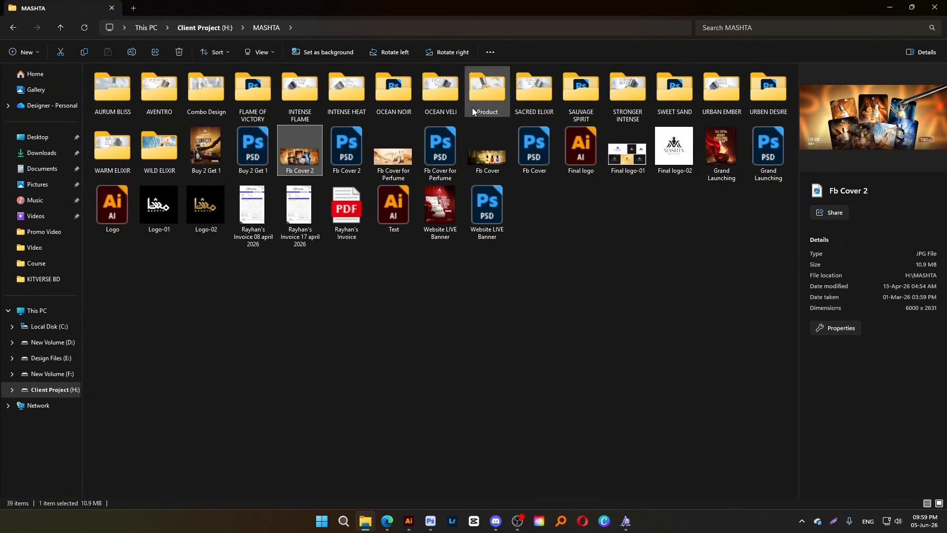
pyautogui.doubleClick(123, 89)
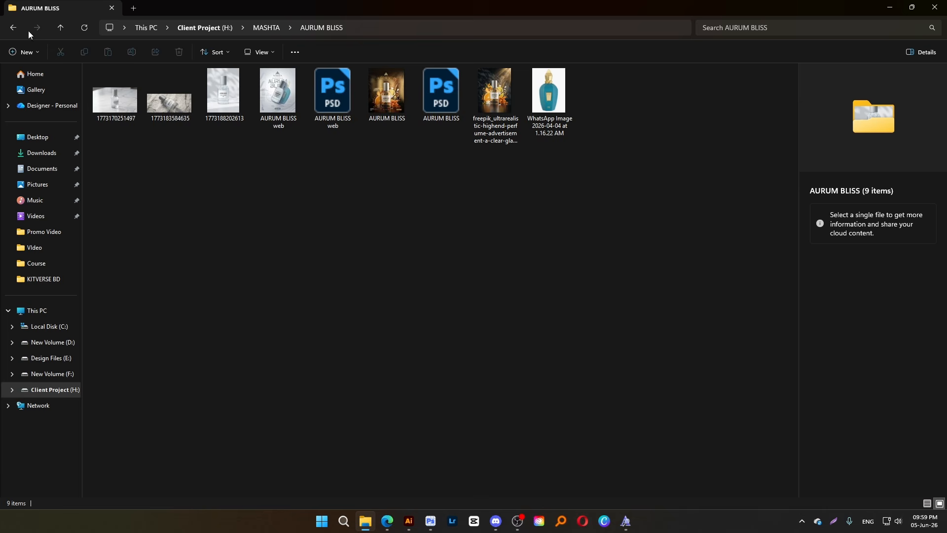
pyautogui.click(13, 28)
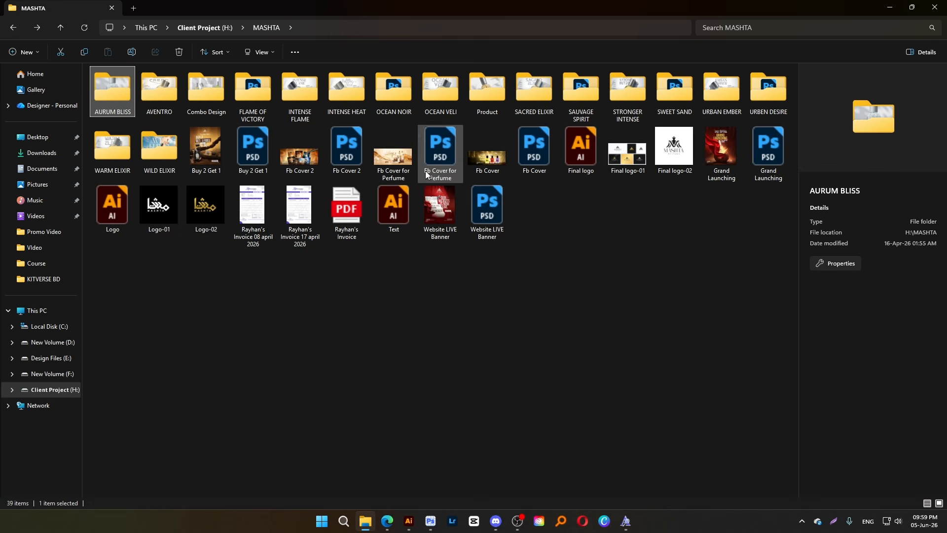
pyautogui.click(766, 107)
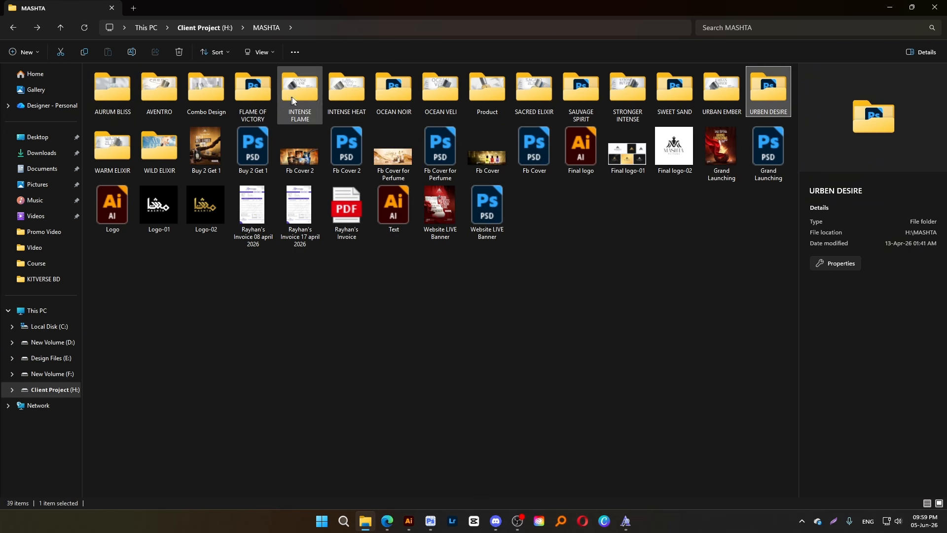
pyautogui.click(315, 96)
pyautogui.click(405, 100)
pyautogui.click(443, 98)
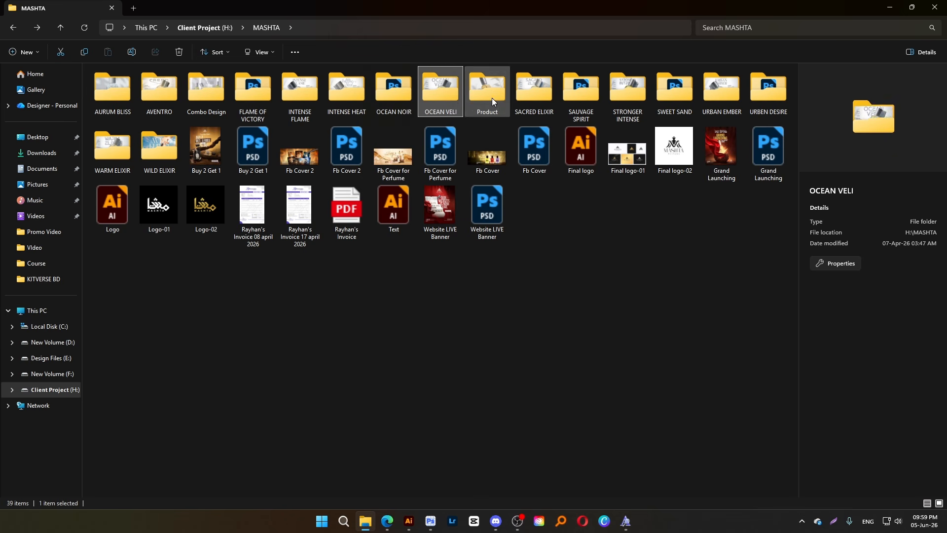
pyautogui.click(494, 96)
pyautogui.click(534, 93)
pyautogui.click(581, 94)
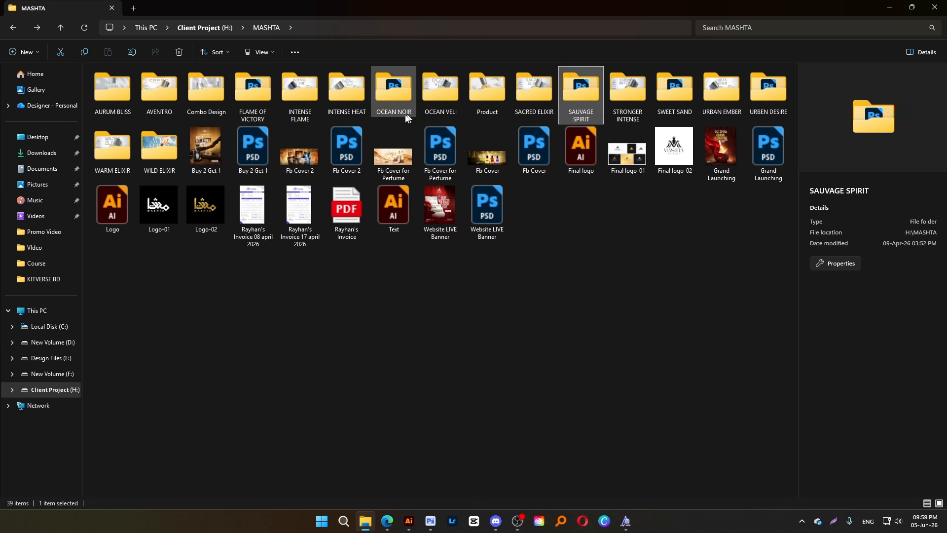
# View the Fb Cover 2 image again at full size and close the viewer
pyautogui.click(301, 162)
pyautogui.doubleClick(301, 162)
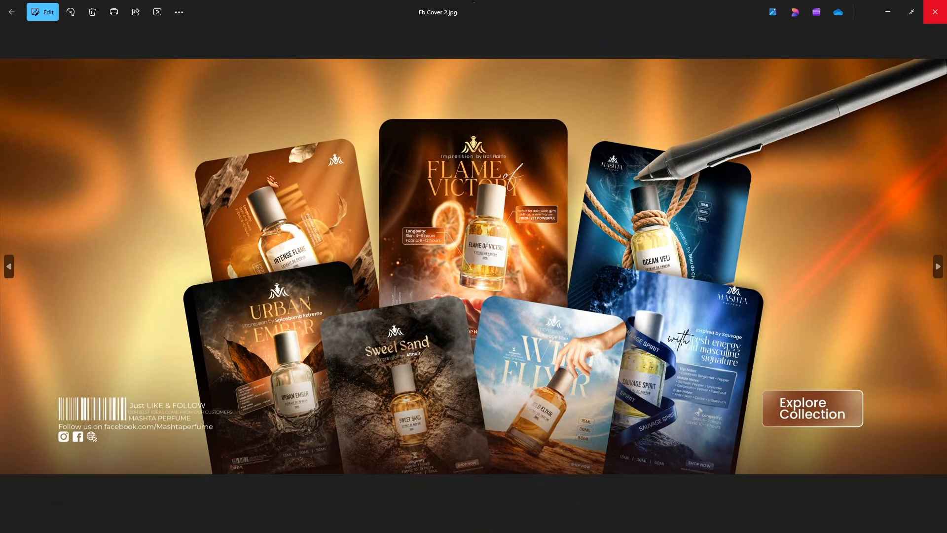
pyautogui.click(937, 6)
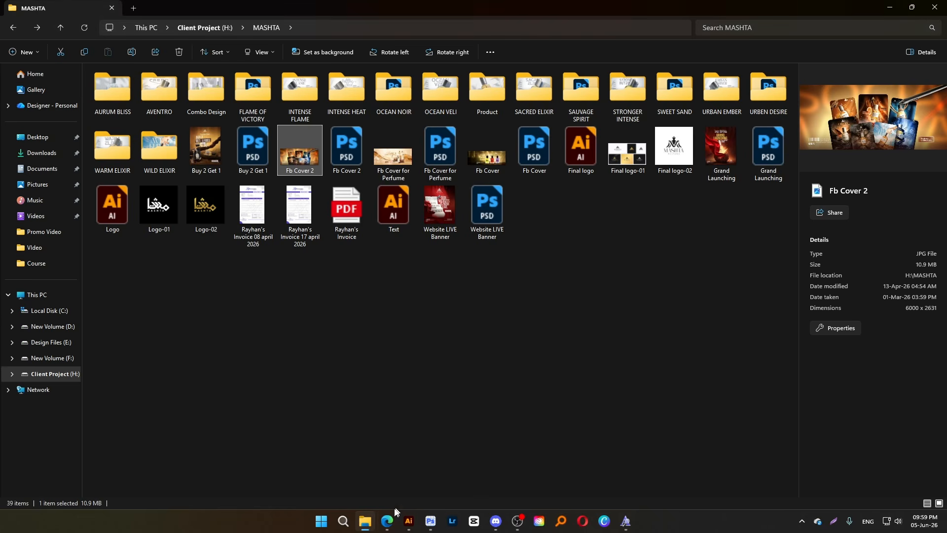
# Switch to the browser showing the new Behance profile and start creating a project
pyautogui.moveTo(388, 526)
pyautogui.click(365, 494)
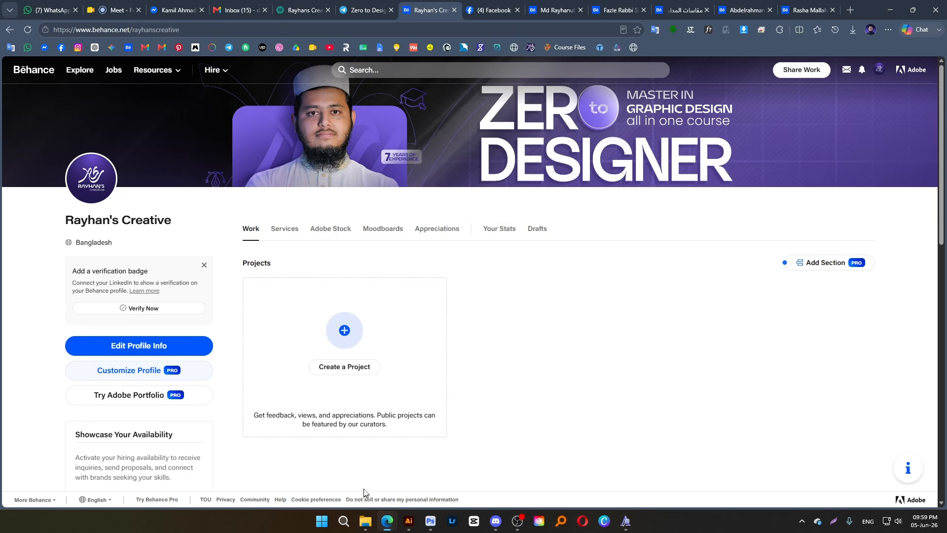
pyautogui.click(347, 368)
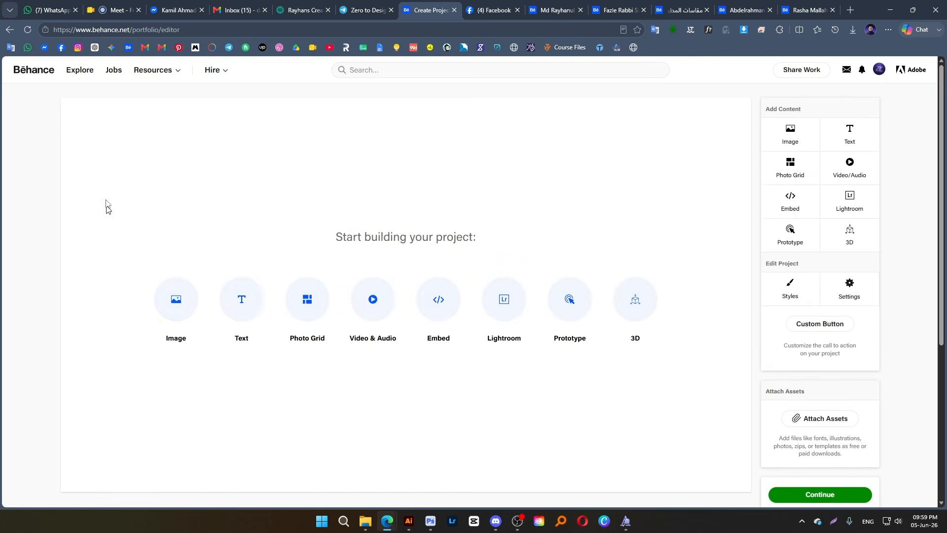
# Check the Google Meet workshop call and the established designer's Behance profile, and return to the blank project editor
pyautogui.click(112, 9)
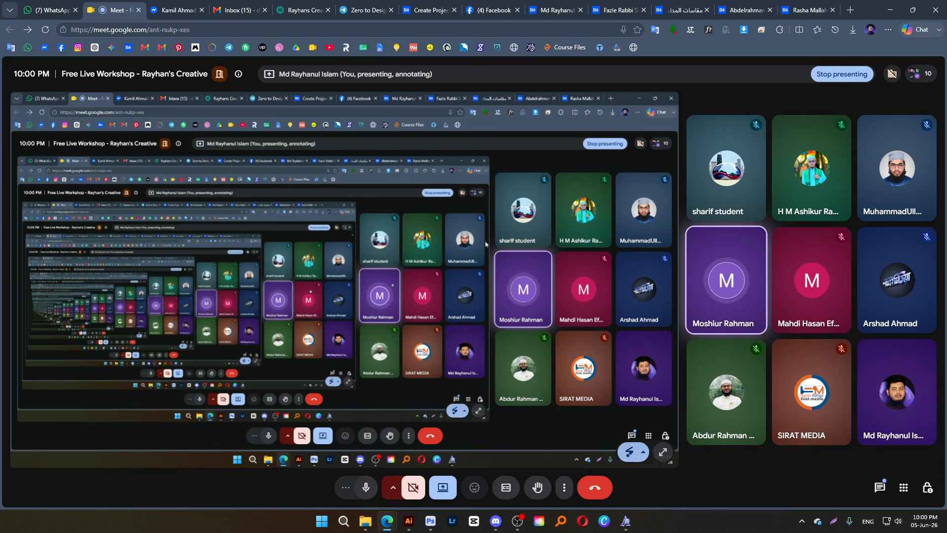
pyautogui.click(560, 8)
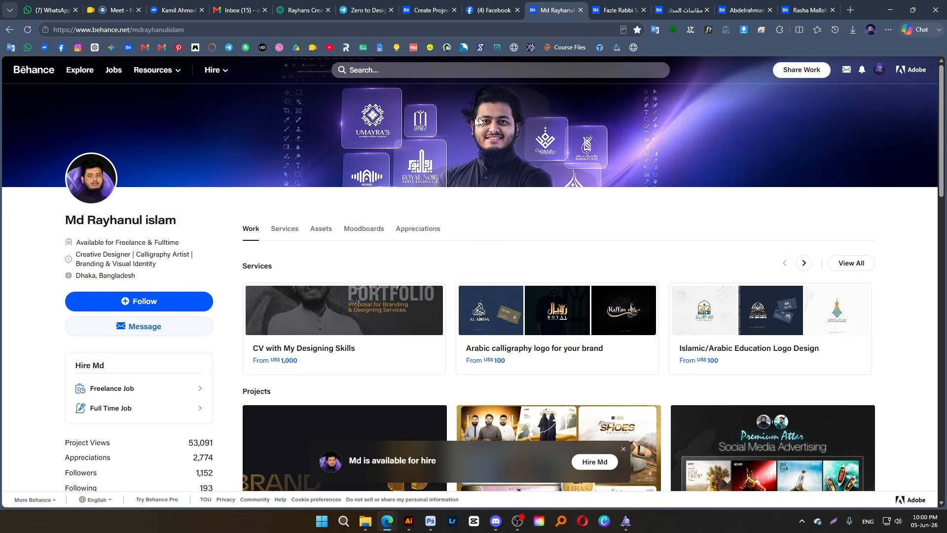
pyautogui.click(430, 9)
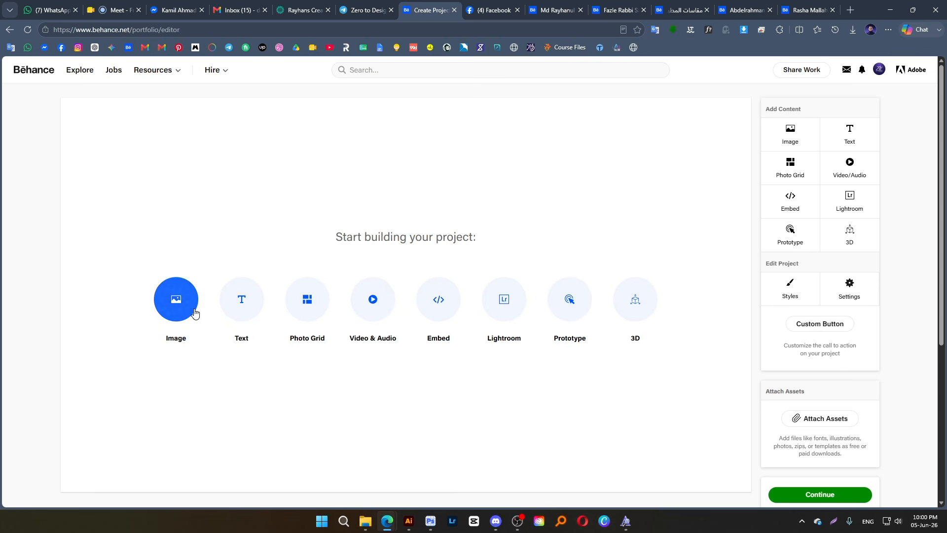
# Open Creative Perfume Social Media Advertising from the established designer's Behance projects, examine its cover and intro layout, and close it
pyautogui.click(552, 15)
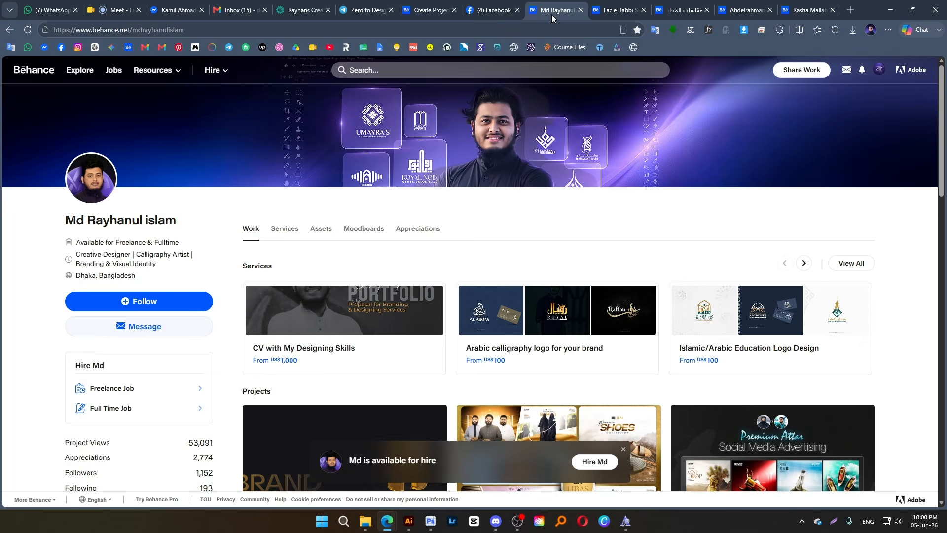
pyautogui.scroll(-5, 551, 325)
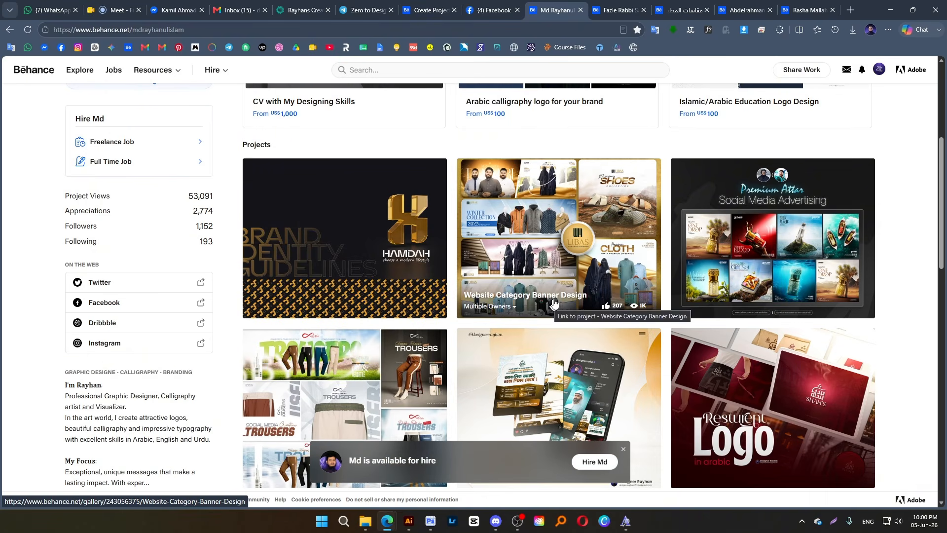
pyautogui.click(764, 231)
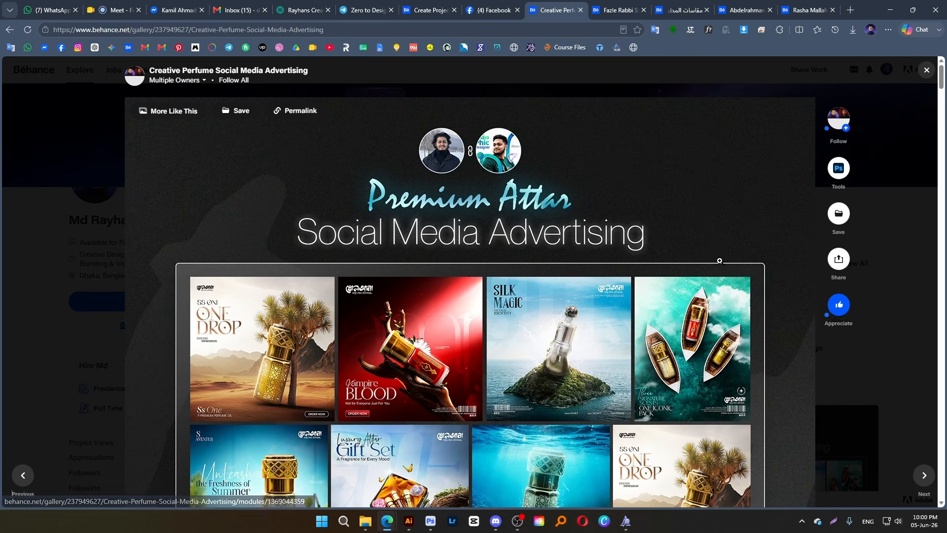
pyautogui.scroll(-5, 719, 261)
pyautogui.scroll(5, 642, 252)
pyautogui.scroll(-3, 603, 246)
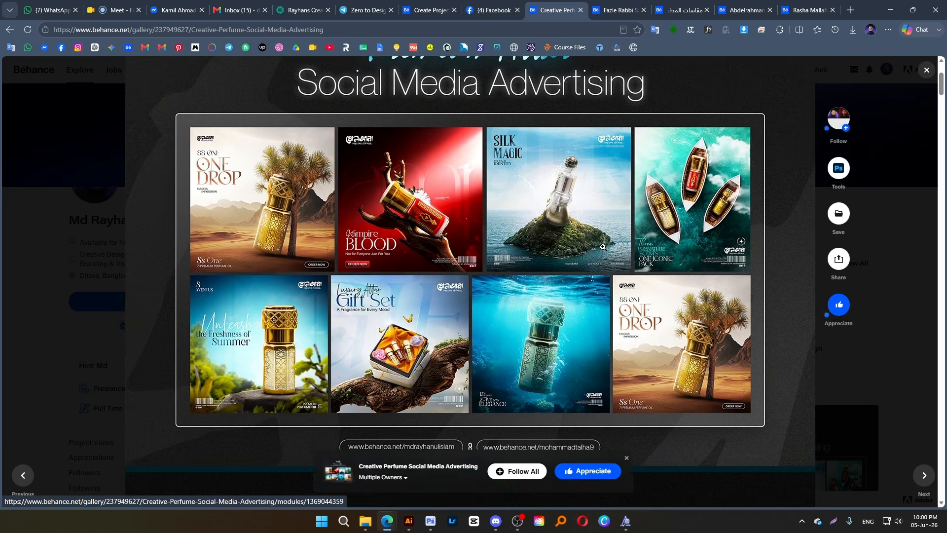
pyautogui.scroll(-8, 603, 247)
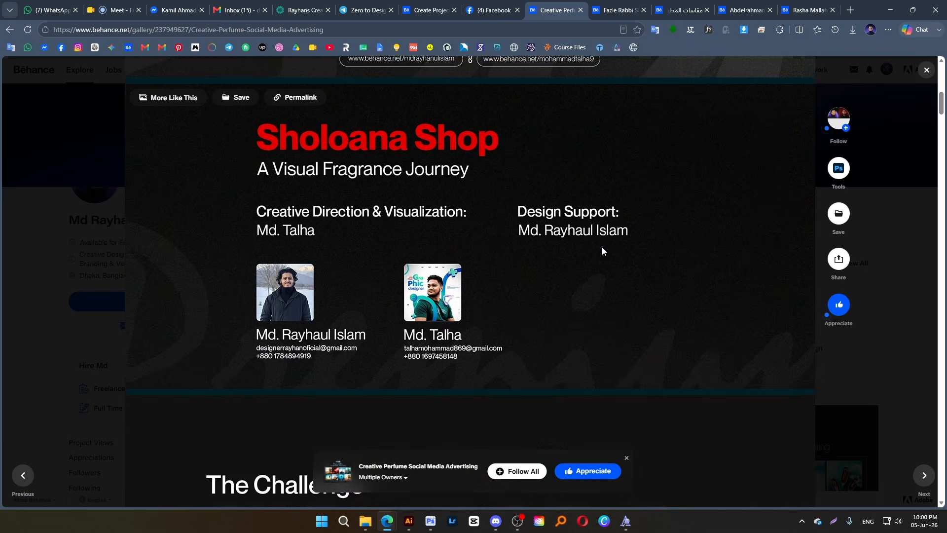
pyautogui.scroll(6, 602, 251)
pyautogui.scroll(5, 450, 187)
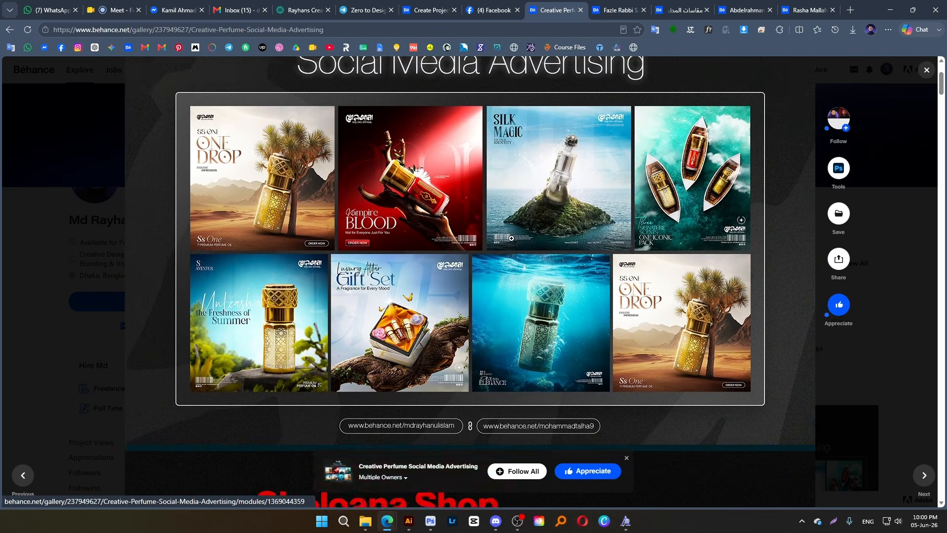
pyautogui.click(896, 212)
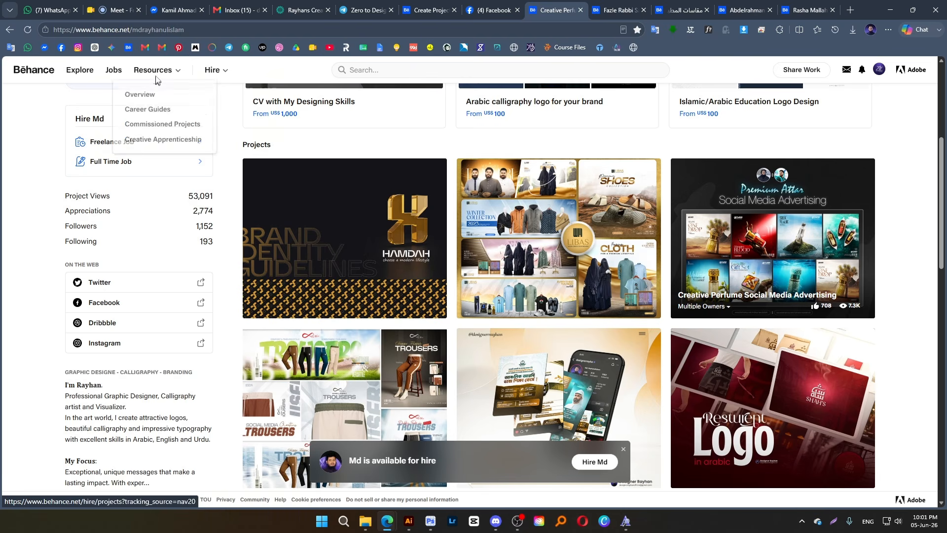
# Open Pinterest in a new browser tab and search for "social media behence thumbnail"
pyautogui.middleClick(179, 47)
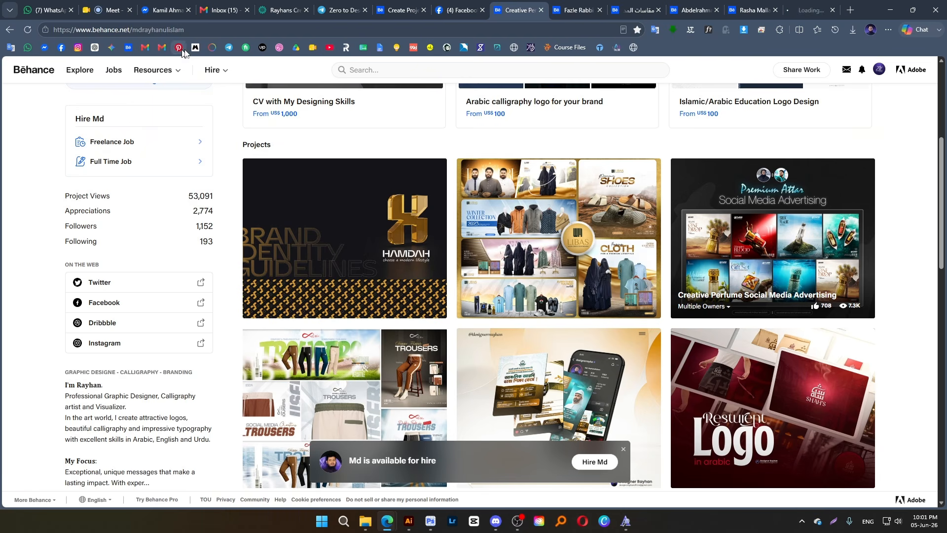
pyautogui.click(802, 12)
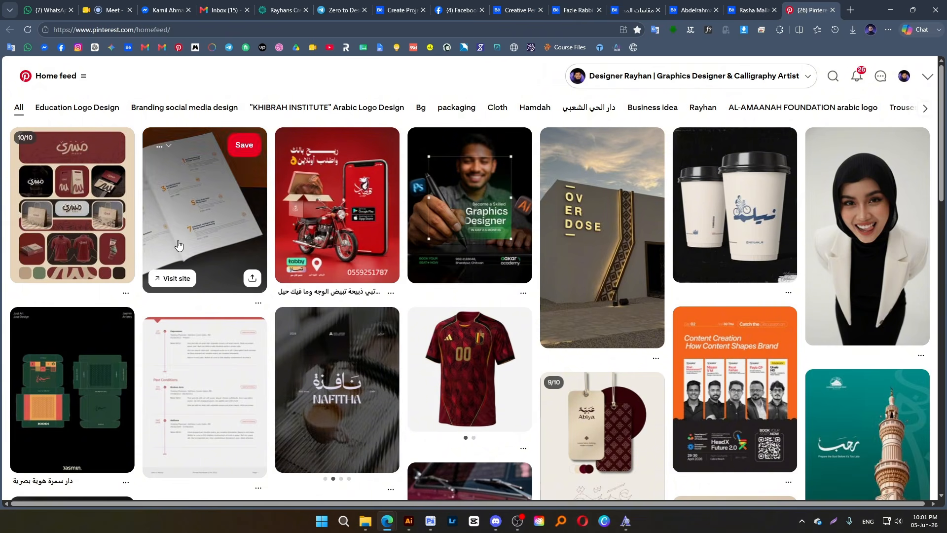
pyautogui.click(841, 83)
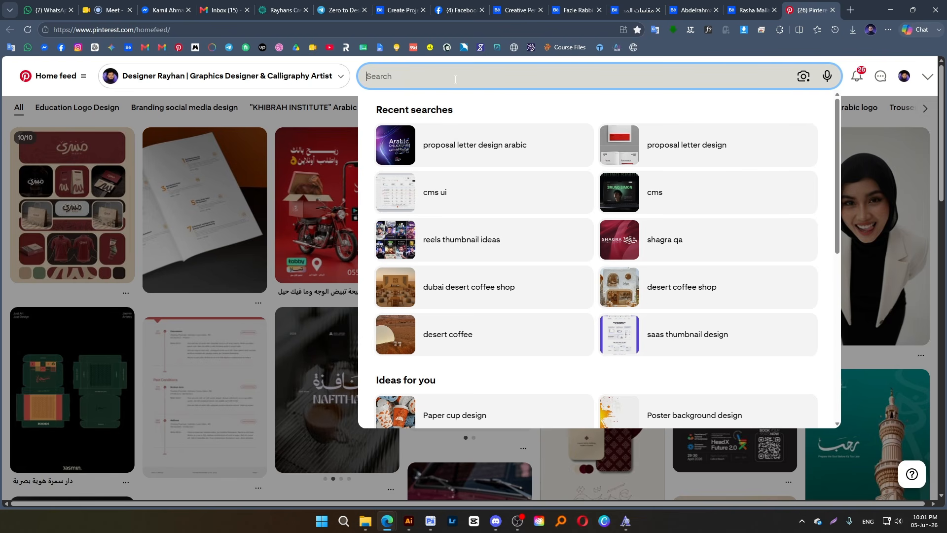
pyautogui.write('social')
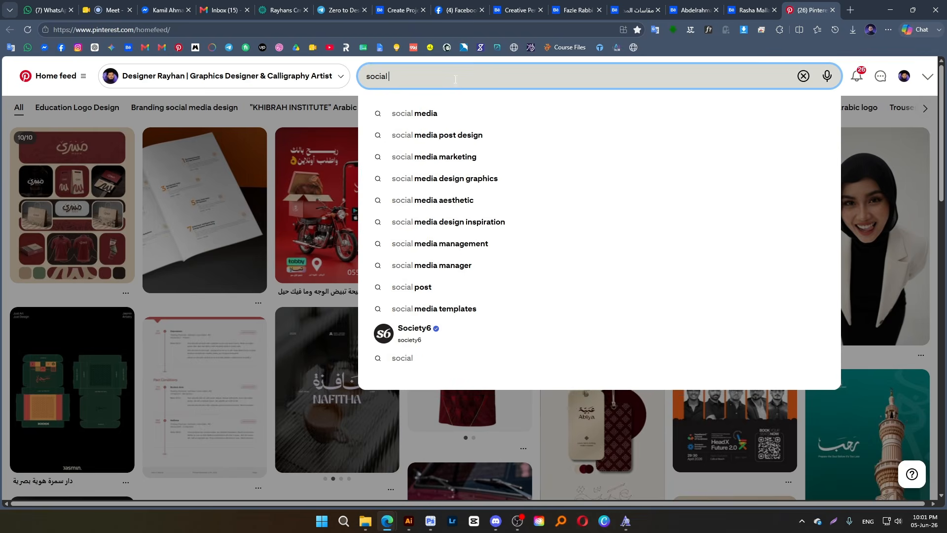
pyautogui.write(' media')
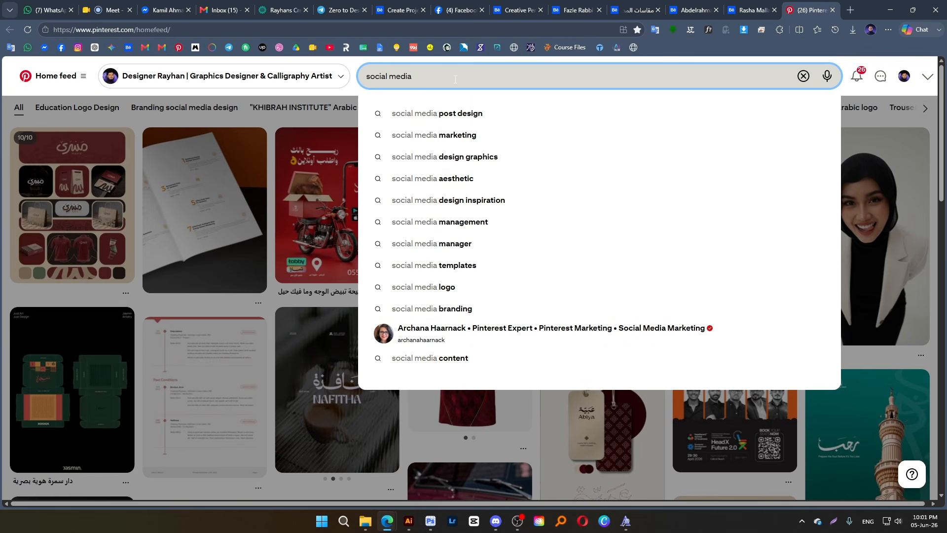
pyautogui.write('behence')
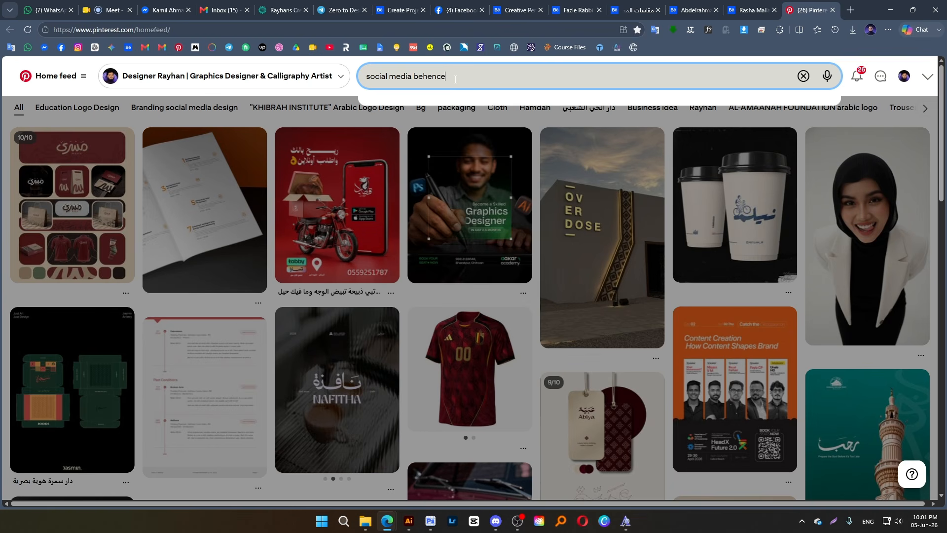
pyautogui.write(' thumbnail')
pyautogui.click(425, 82)
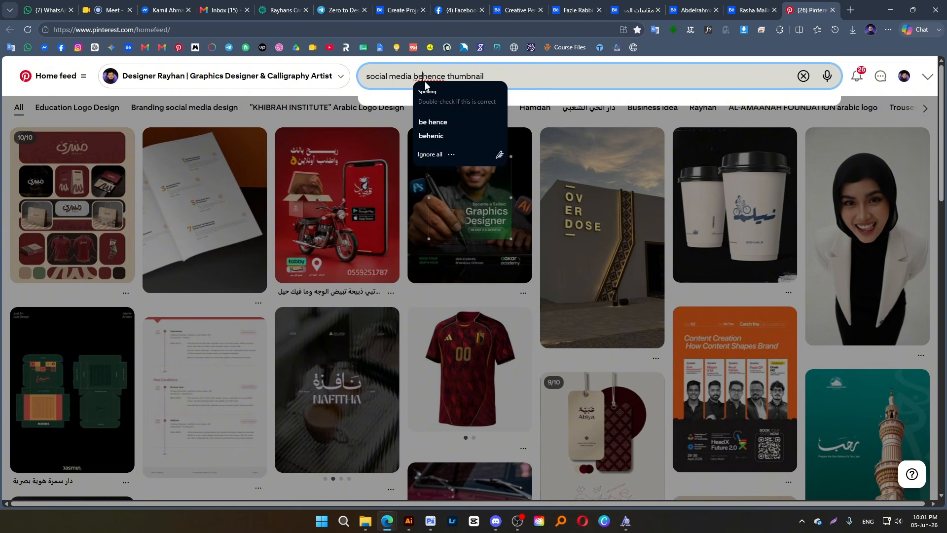
pyautogui.click(469, 74)
pyautogui.press('Return')
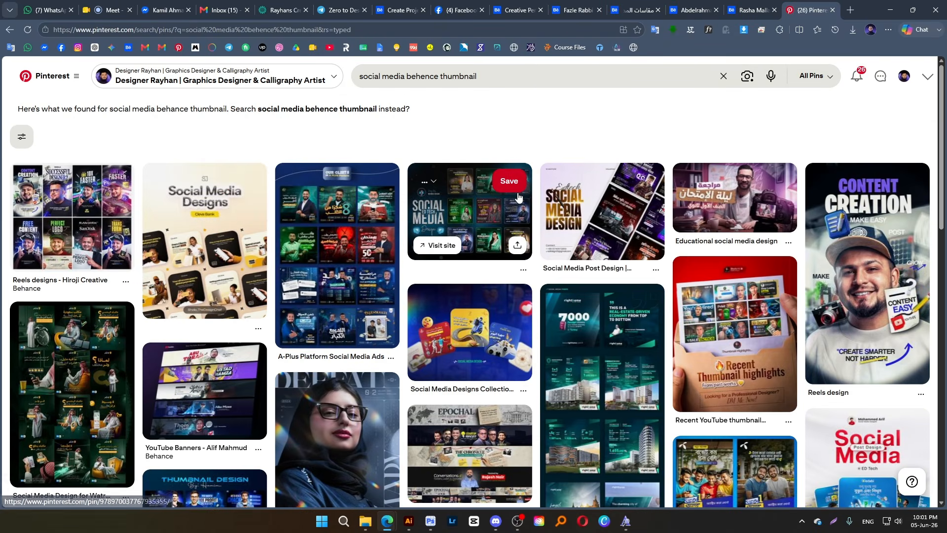
# Browse the Pinterest results for thumbnail layout ideas and open the "ED Tech Social media post design" pin
pyautogui.scroll(-4, 551, 252)
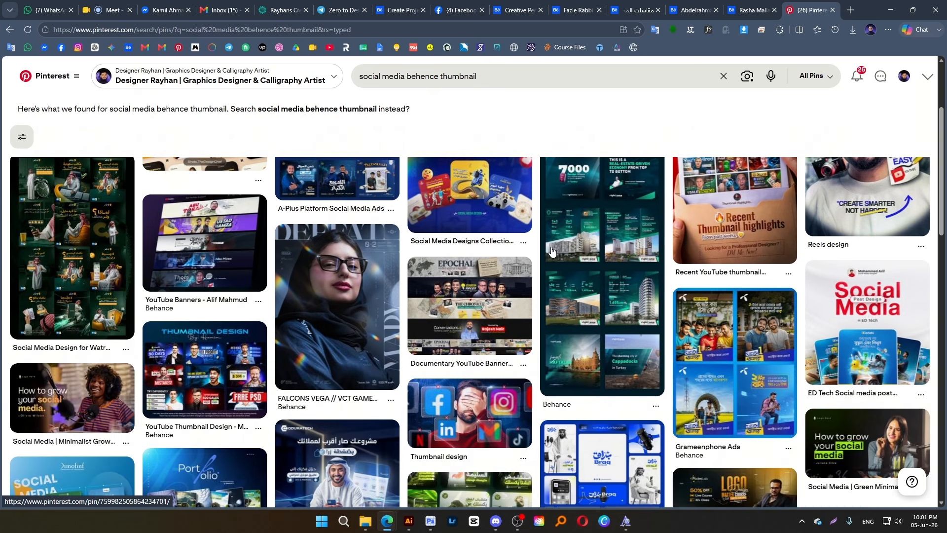
pyautogui.scroll(-2, 513, 287)
pyautogui.scroll(5, 377, 311)
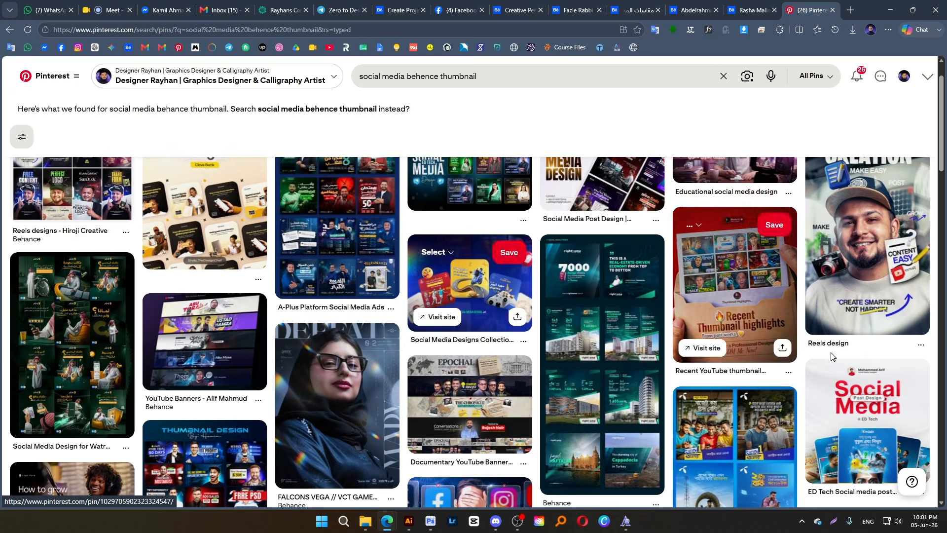
pyautogui.scroll(-2, 740, 306)
pyautogui.click(869, 357)
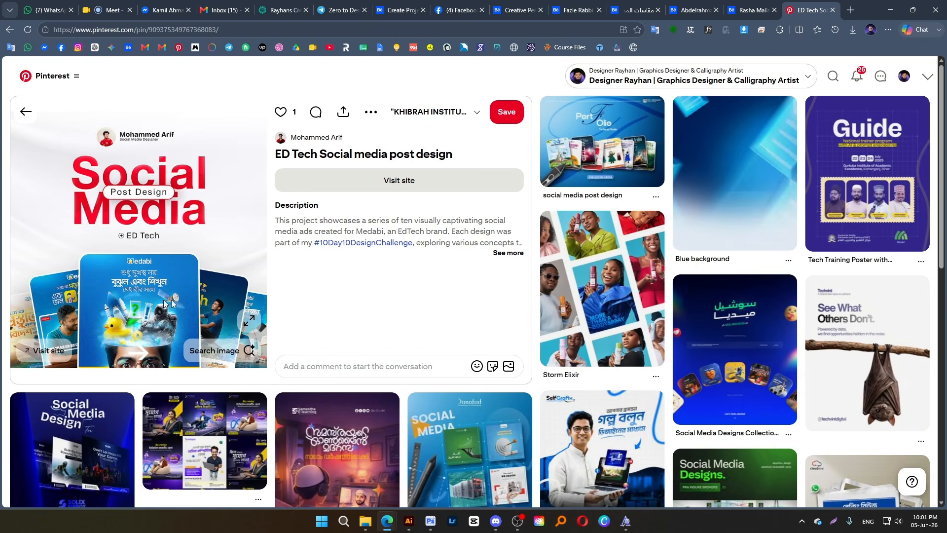
# Open the blue "social media post design" portfolio pin and browse its related pins for cover layout ideas
pyautogui.click(605, 152)
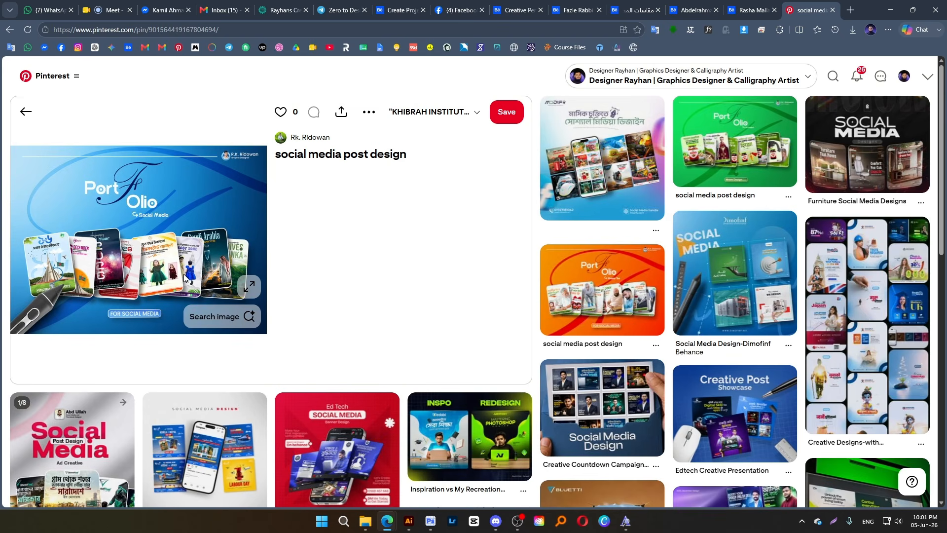
pyautogui.scroll(-3, 185, 276)
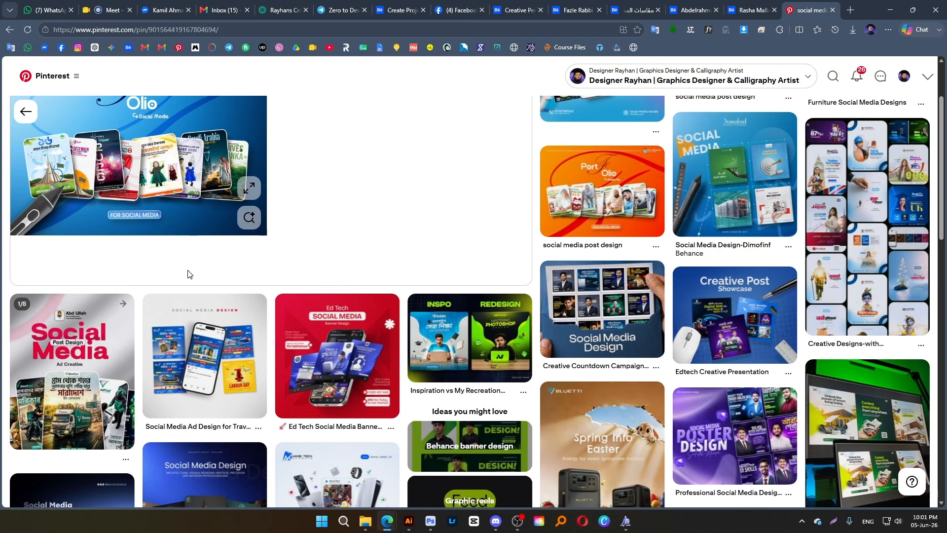
pyautogui.scroll(-3, 188, 274)
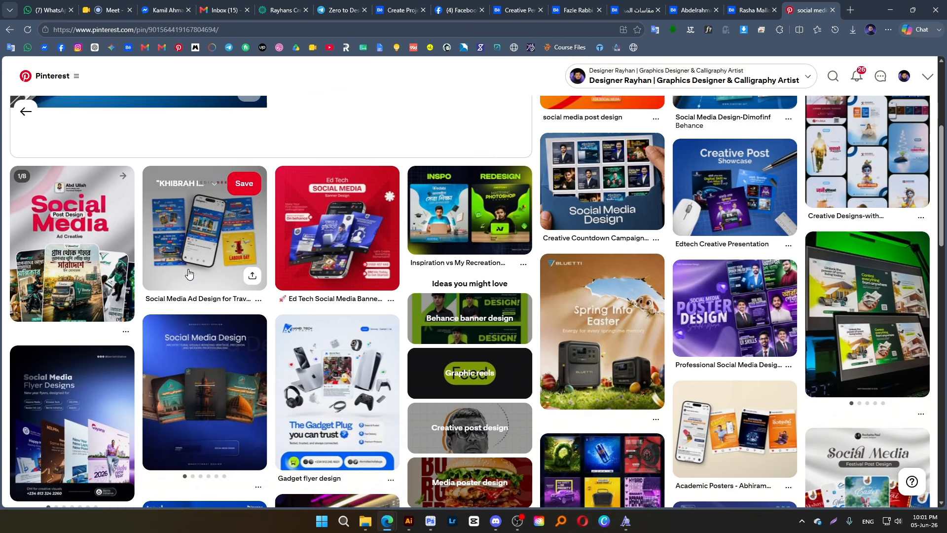
pyautogui.scroll(-2, 189, 272)
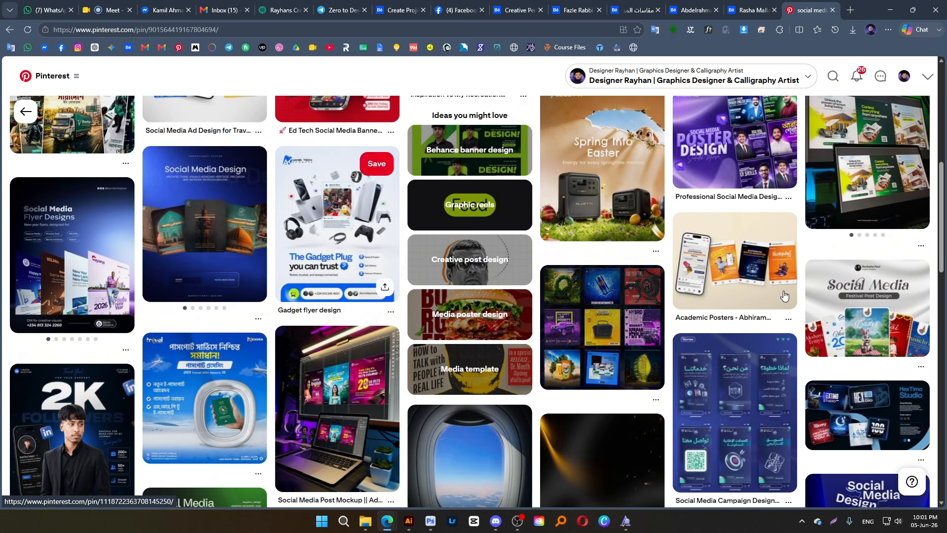
# Open the "Social Media Design | Festival Posts" pin, examine its layout and related pins, and return to the ED Tech pin
pyautogui.click(860, 309)
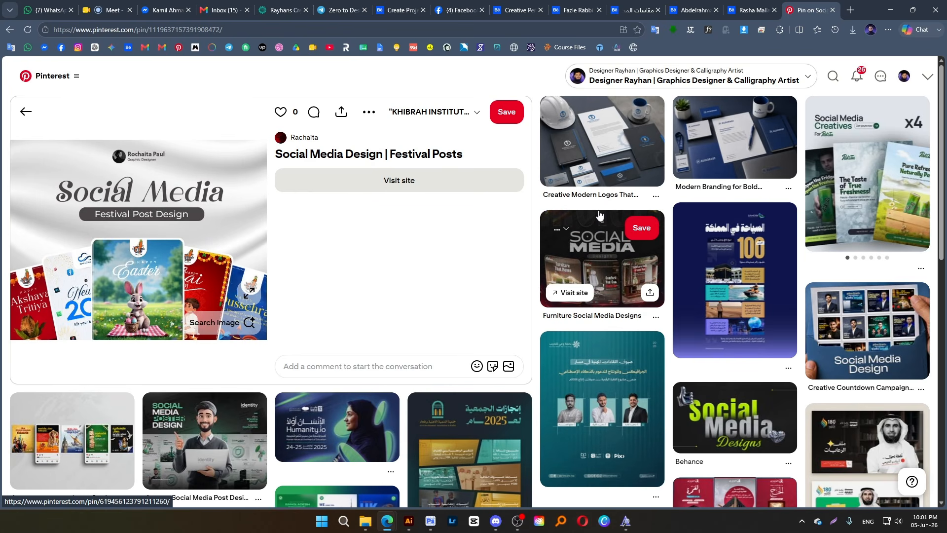
pyautogui.scroll(-1, 600, 213)
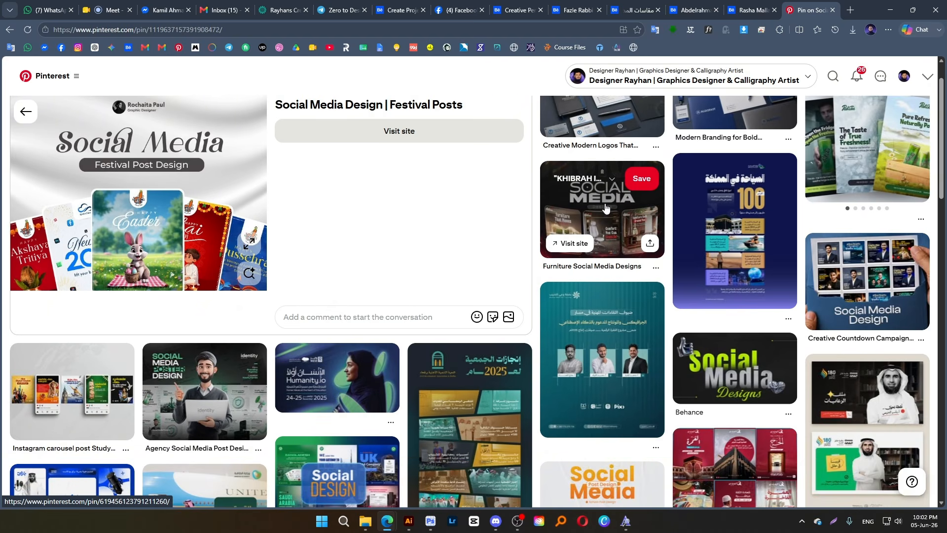
pyautogui.scroll(-2, 342, 207)
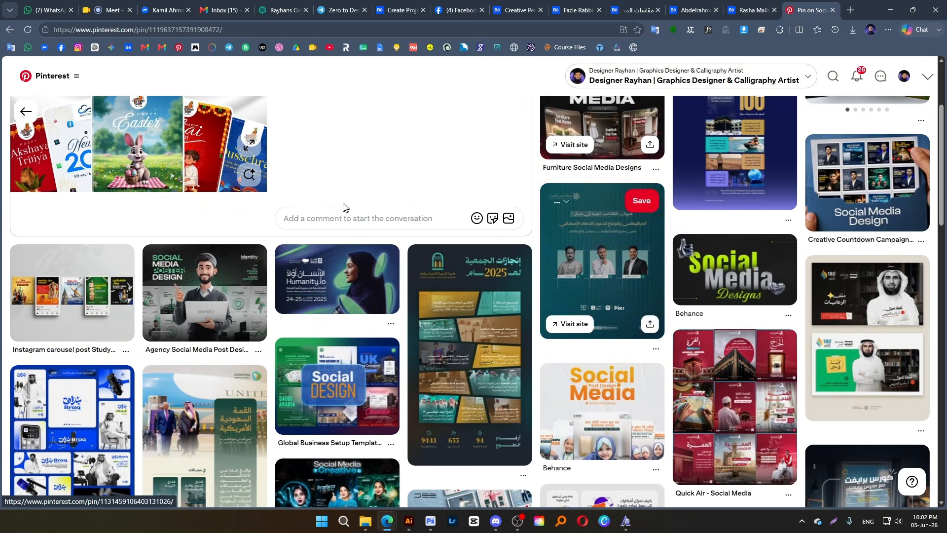
pyautogui.scroll(-2, 347, 244)
pyautogui.click(346, 244)
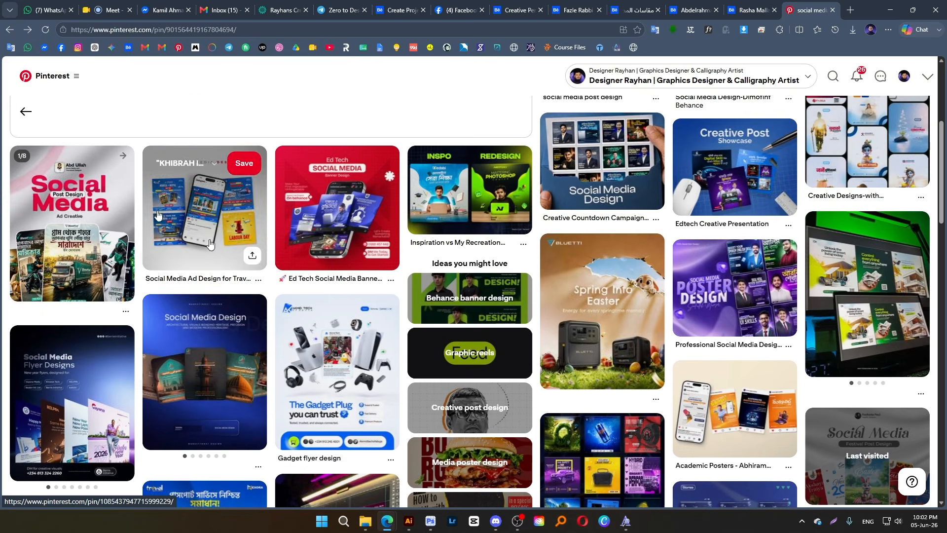
pyautogui.click(3, 32)
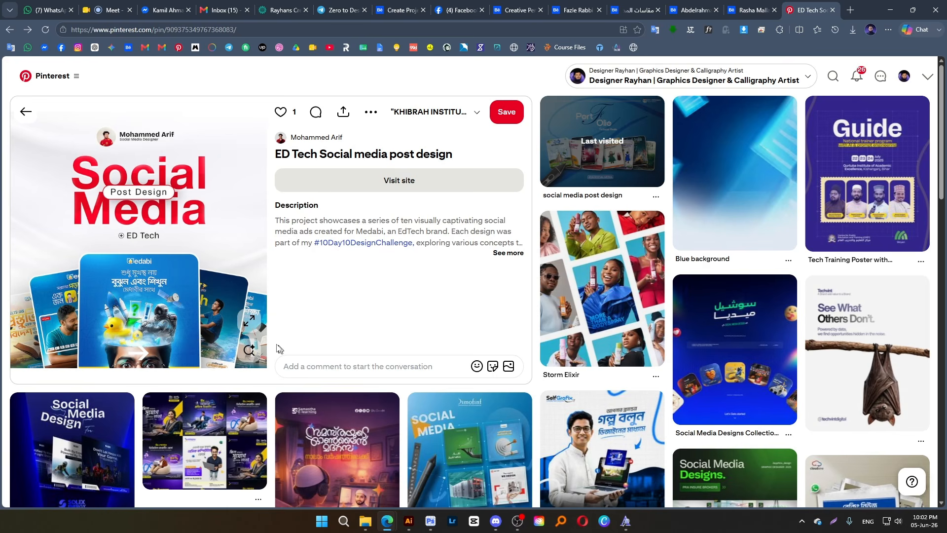
# Check the established designer's Behance projects, and browse the project covers on the Dhaka-based graphic designer's profile
pyautogui.click(519, 18)
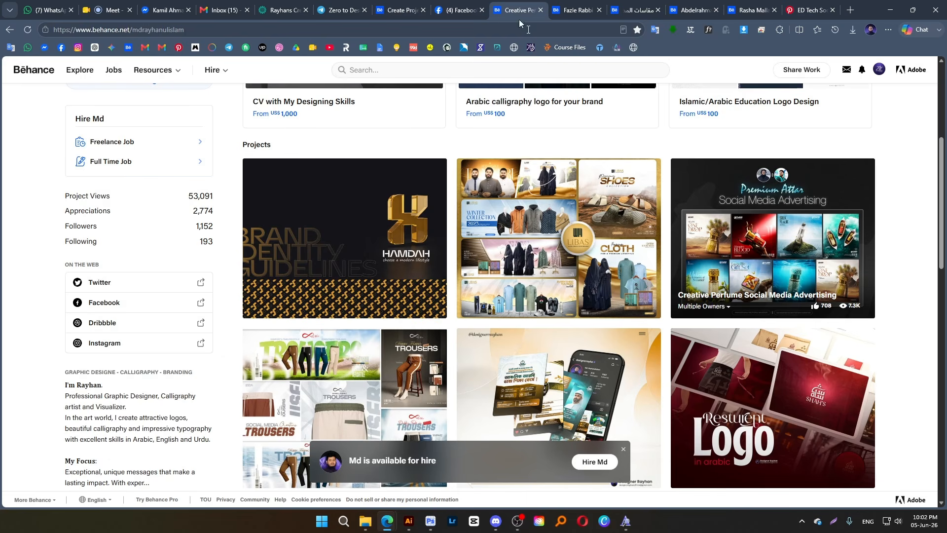
pyautogui.click(576, 10)
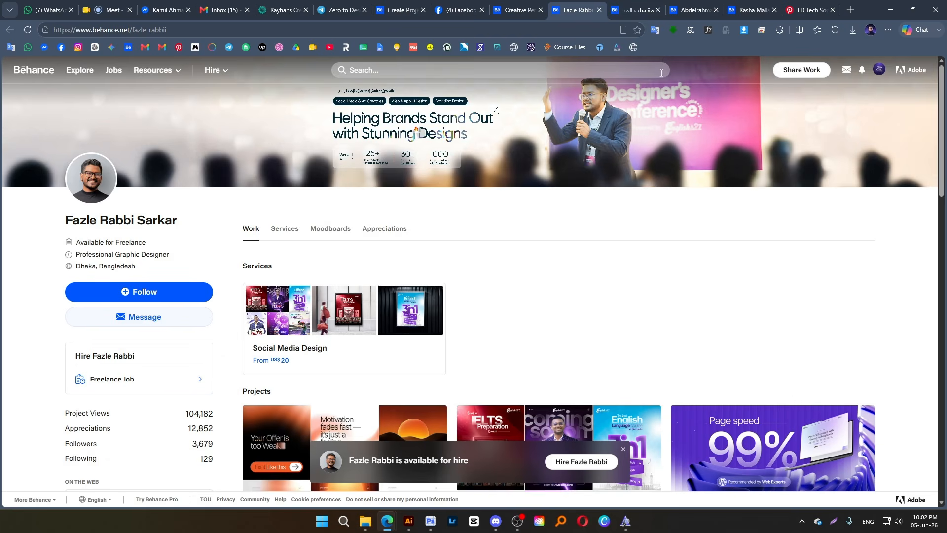
pyautogui.scroll(-5, 617, 207)
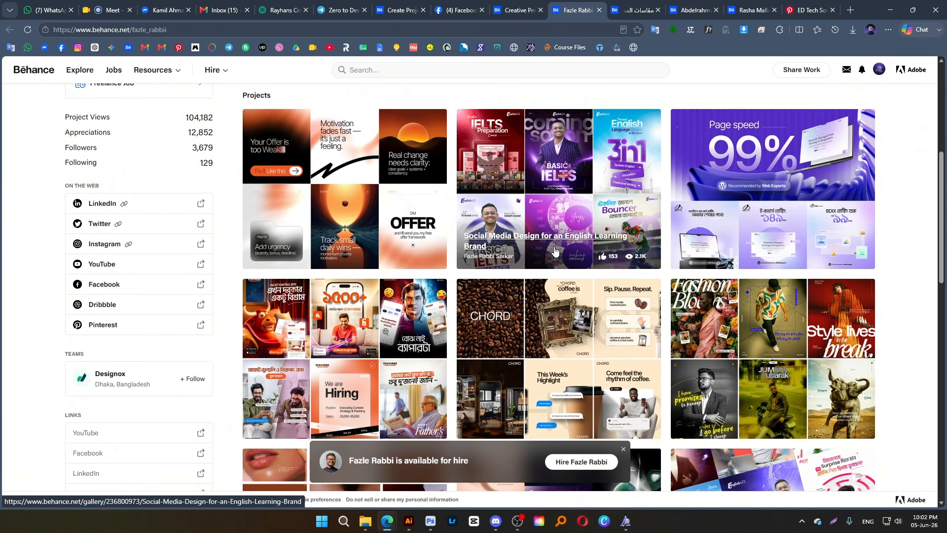
pyautogui.scroll(-4, 388, 360)
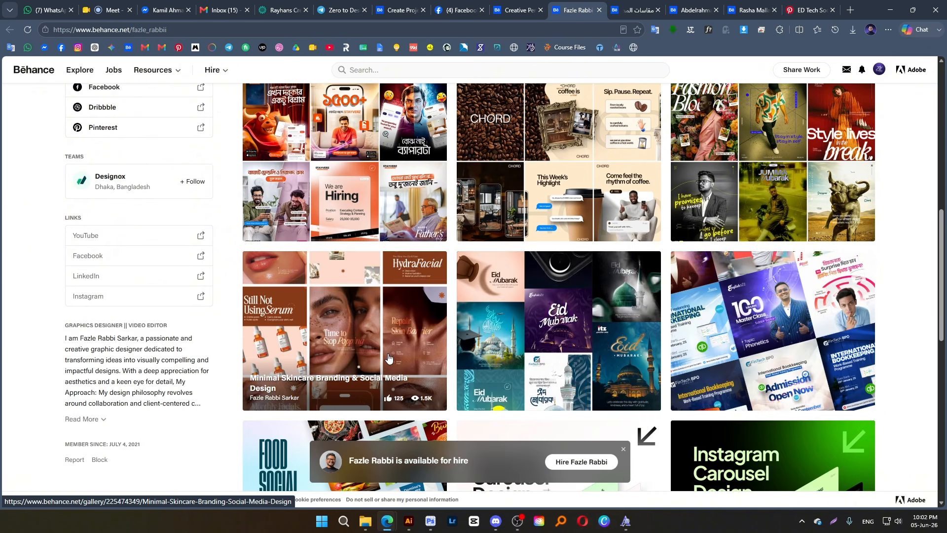
# Switch to File Explorer, preview the Fb Cover 2 image in the MASHTA folder, and close the preview
pyautogui.click(368, 521)
pyautogui.doubleClick(306, 150)
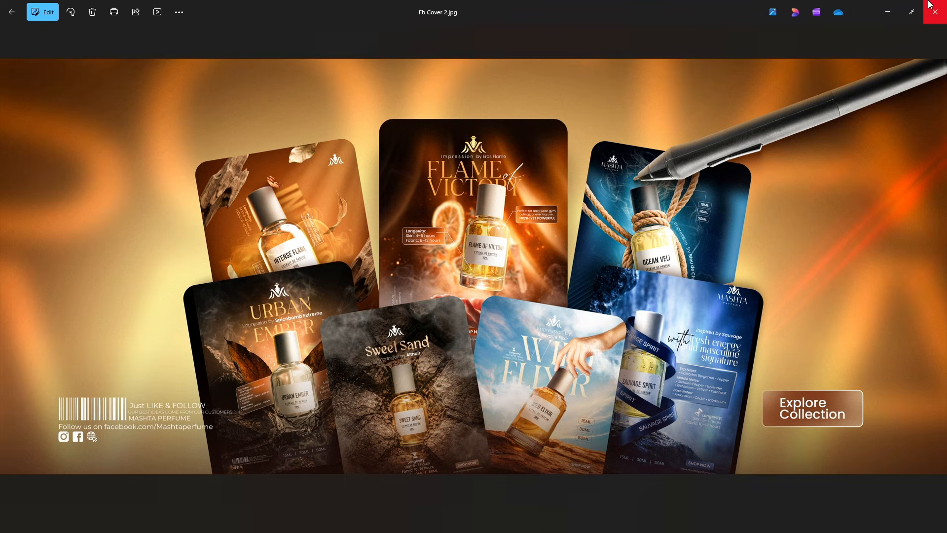
pyautogui.click(935, 7)
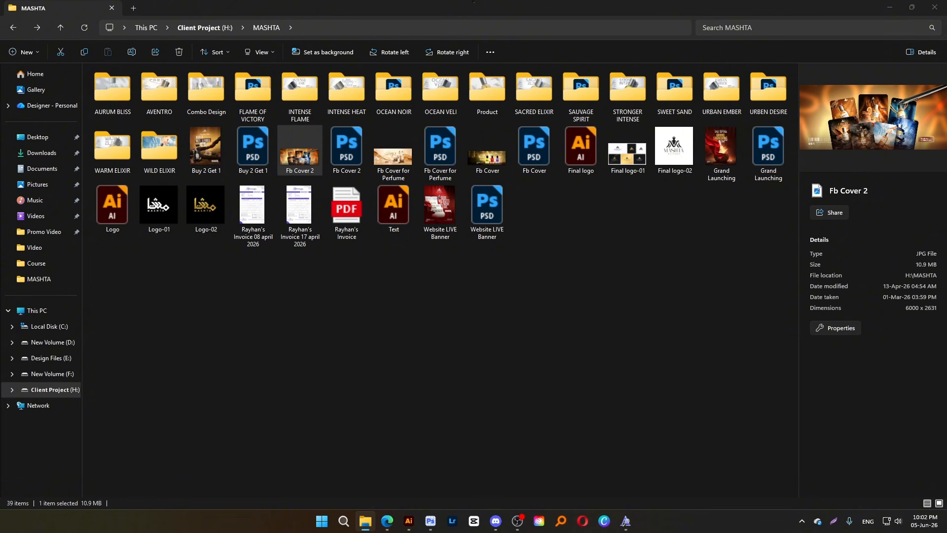
# Switch back to the browser and return to the blank Behance project editor
pyautogui.moveTo(390, 517)
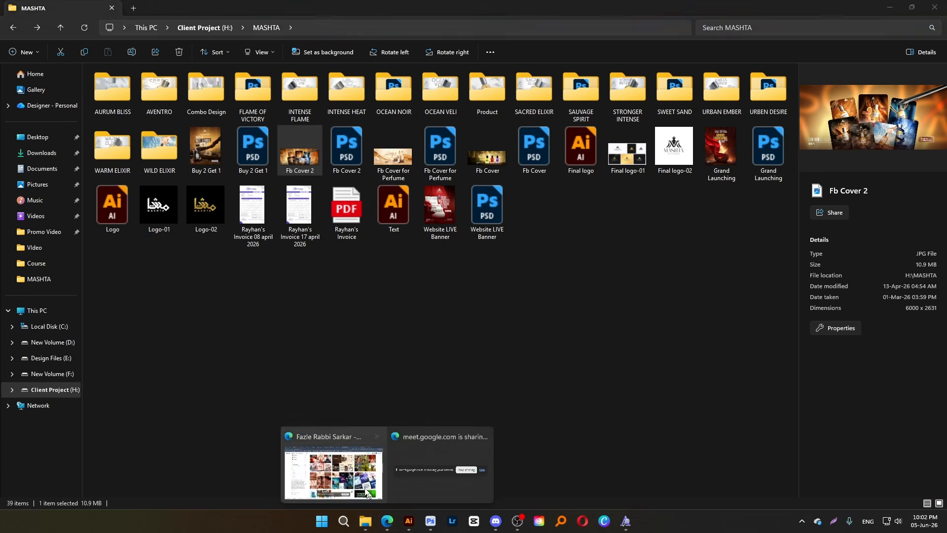
pyautogui.click(332, 466)
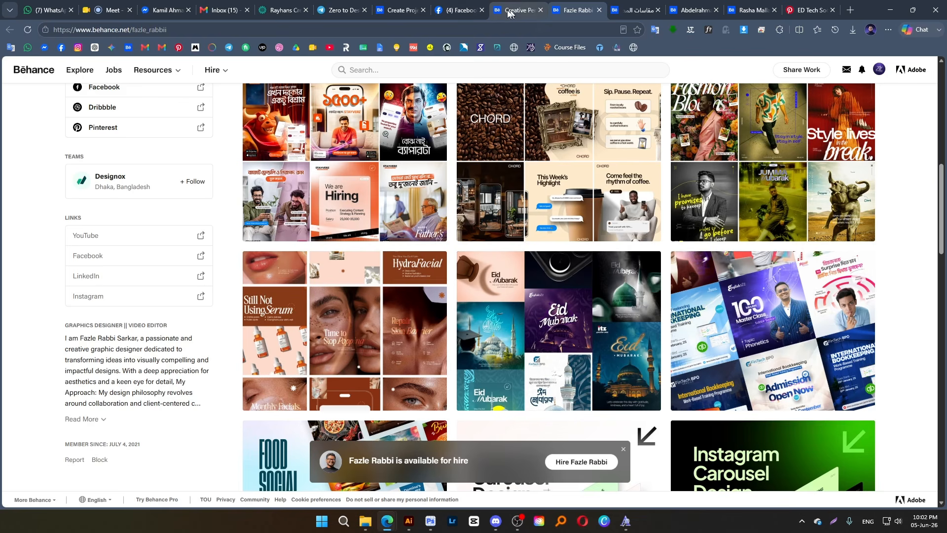
pyautogui.click(409, 9)
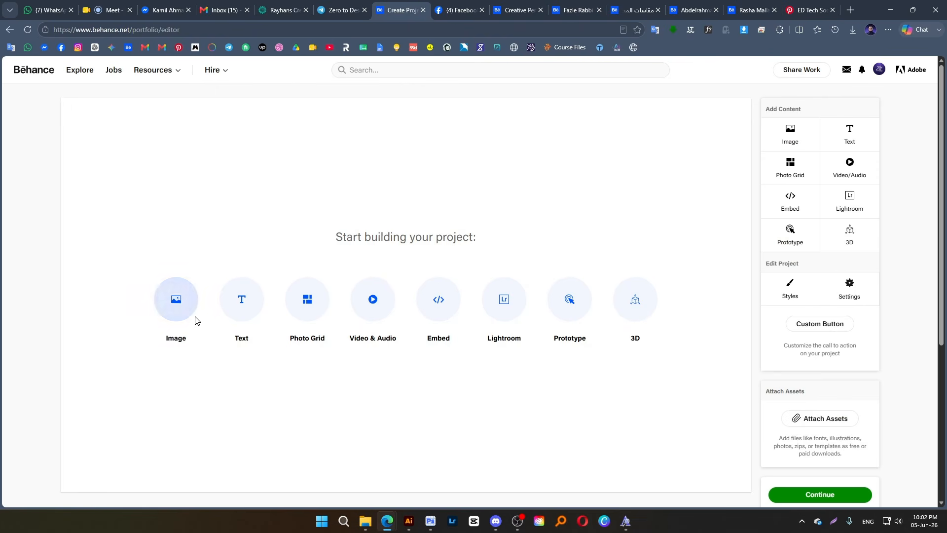
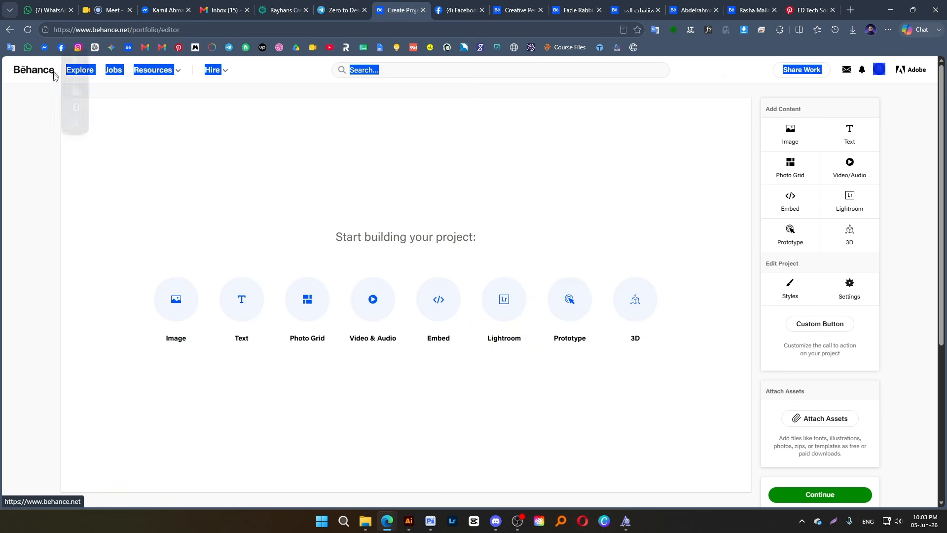
# Search the web for "behance cover image size" in a new browser tab
pyautogui.doubleClick(105, 31)
pyautogui.hotkey('ctrl', 'c')
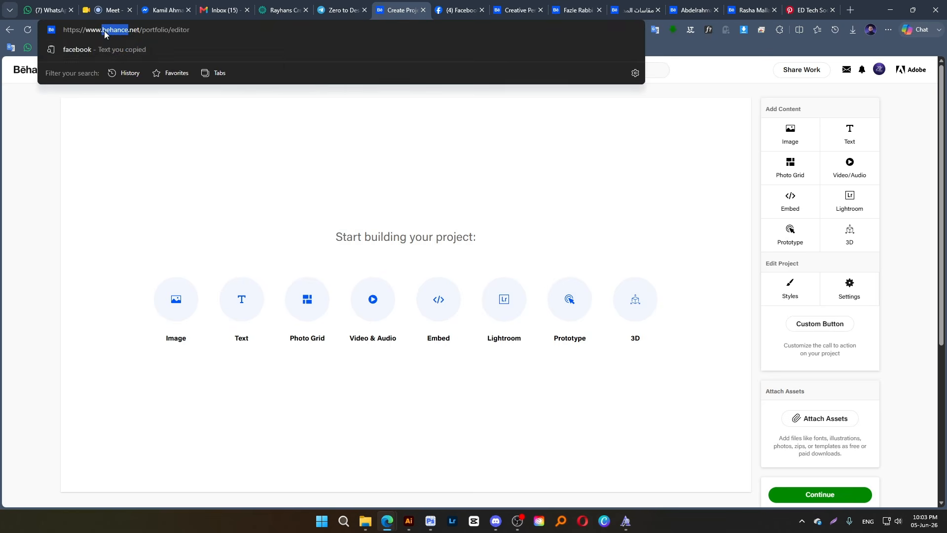
pyautogui.click(471, 144)
pyautogui.click(850, 9)
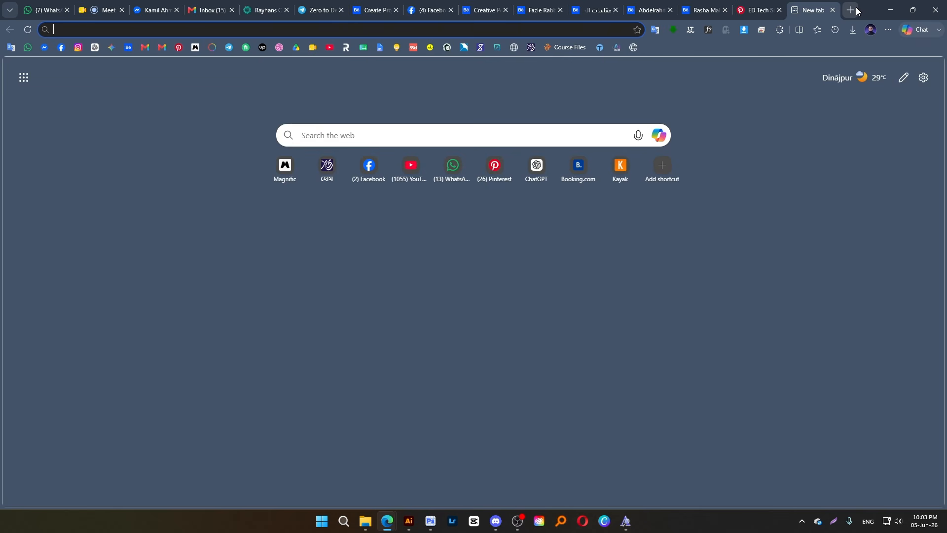
pyautogui.hotkey('ctrl', 'v')
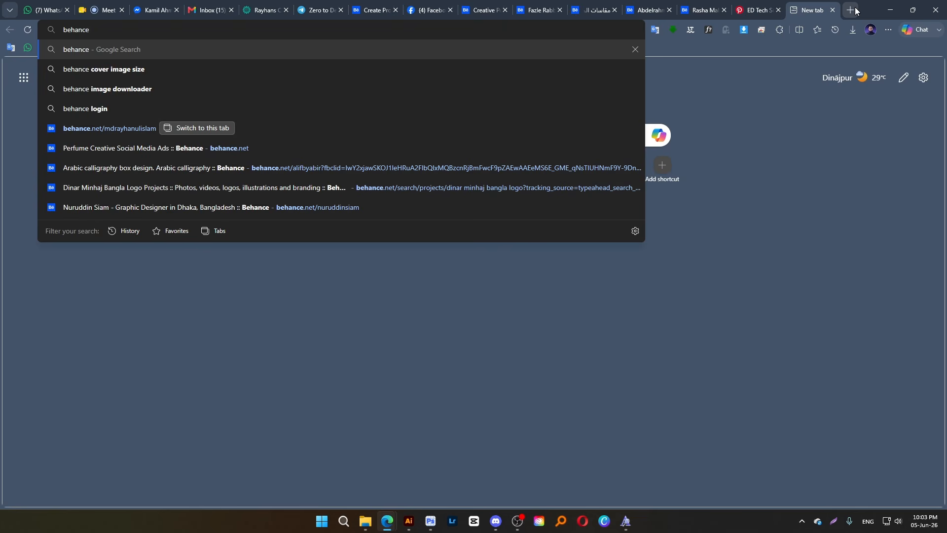
pyautogui.press('Down')
pyautogui.press('Return')
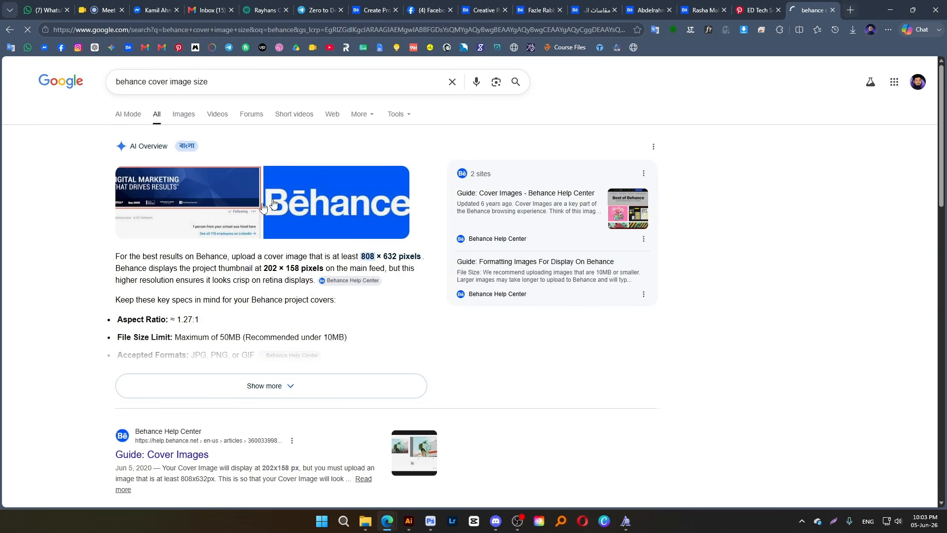
# Change the search to "behance thumbnail image size" and examine the recommended aspect ratio
pyautogui.doubleClick(156, 81)
pyautogui.press('BackSpace')
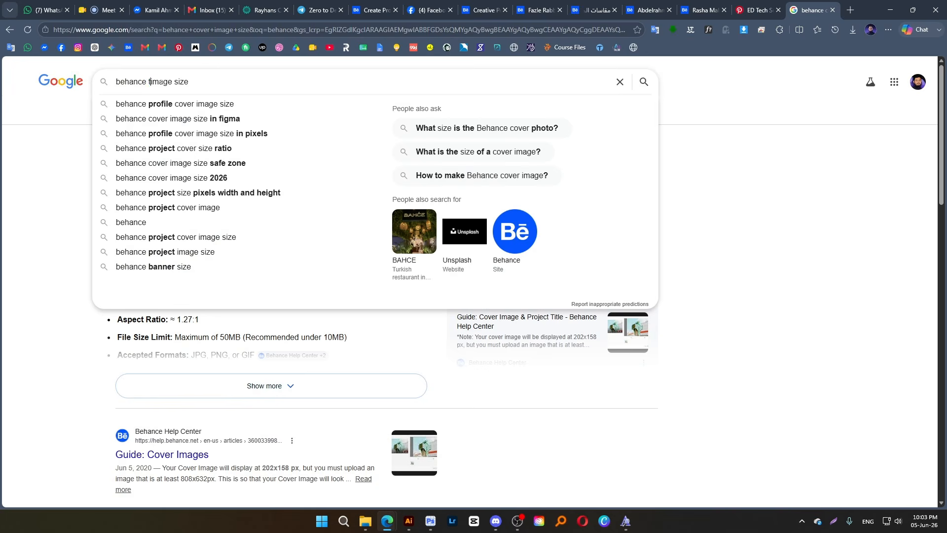
pyautogui.write('th')
pyautogui.click(200, 119)
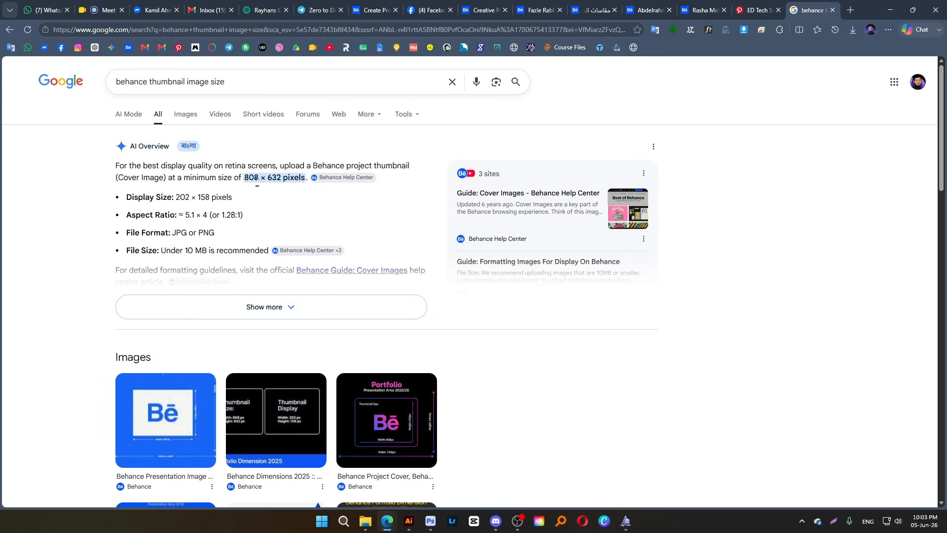
pyautogui.moveTo(127, 215); pyautogui.dragTo(237, 215)
pyautogui.click(195, 223)
# Switch to Illustrator and draw an 808 × 632 px rectangle above the long banner artboard
pyautogui.click(408, 521)
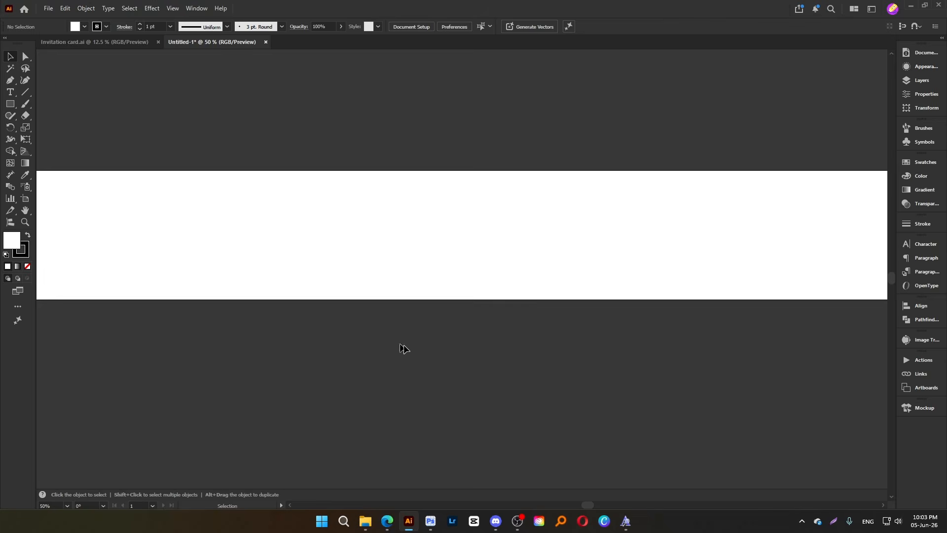
pyautogui.click(10, 103)
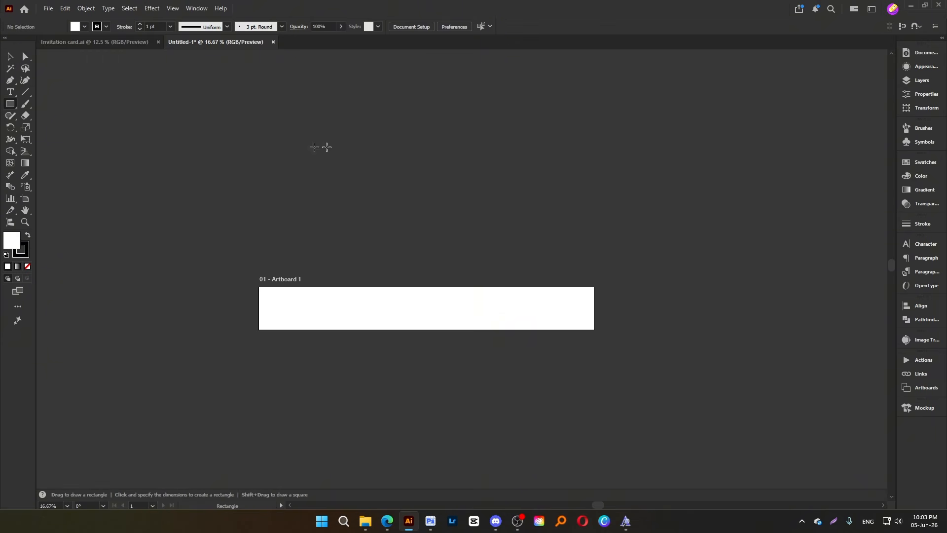
pyautogui.click(342, 153)
pyautogui.write('808')
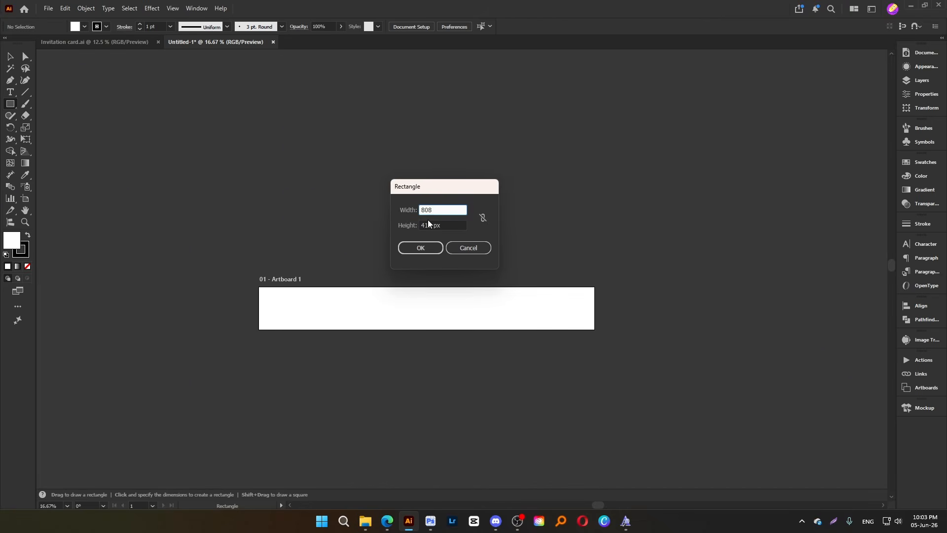
pyautogui.doubleClick(428, 225)
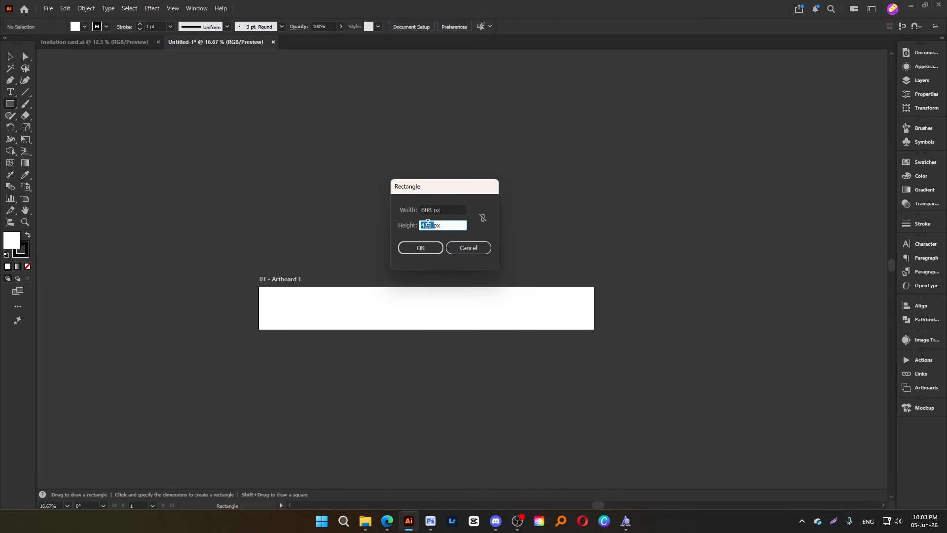
pyautogui.write('632')
pyautogui.press('Return')
pyautogui.press('v')
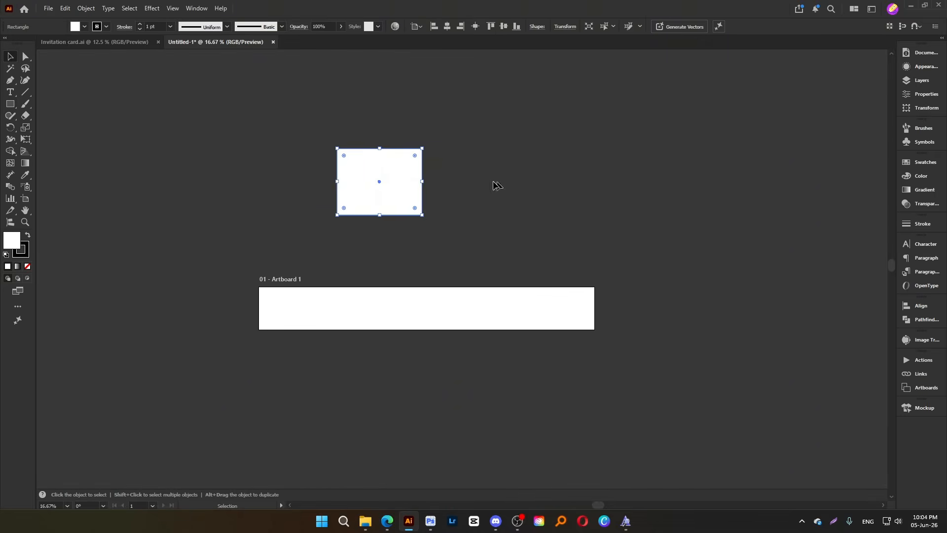
# Scale the rectangle proportionally from its centre to about twice its size
pyautogui.moveTo(422, 181); pyautogui.dragTo(467, 186)
pyautogui.click(484, 161)
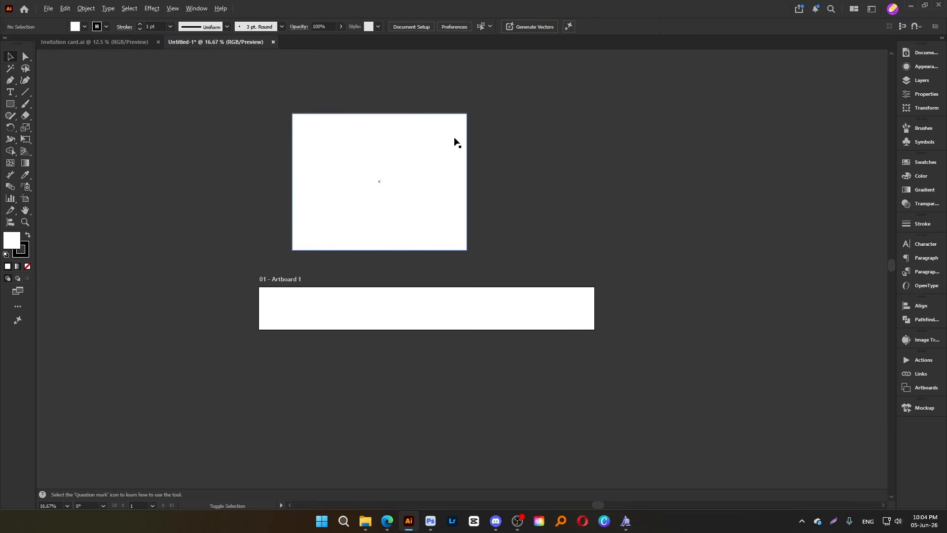
pyautogui.scroll(1, 422, 123)
pyautogui.moveTo(417, 112); pyautogui.dragTo(416, 122)
pyautogui.moveTo(465, 150); pyautogui.dragTo(320, 270)
pyautogui.moveTo(242, 331); pyautogui.dragTo(349, 203)
pyautogui.click(637, 219)
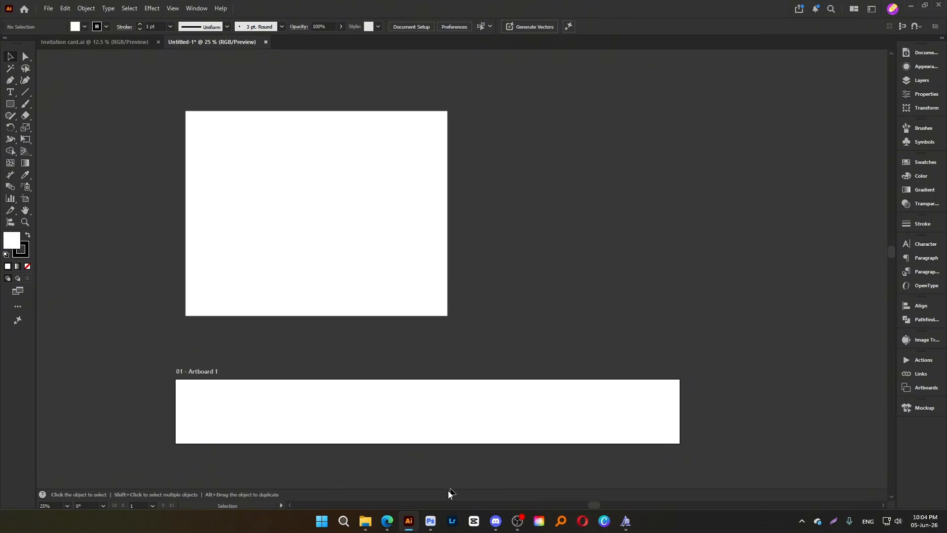
# Switch to the browser, look at the blank Behance project editor, and open the Meet call
pyautogui.moveTo(388, 521)
pyautogui.click(360, 487)
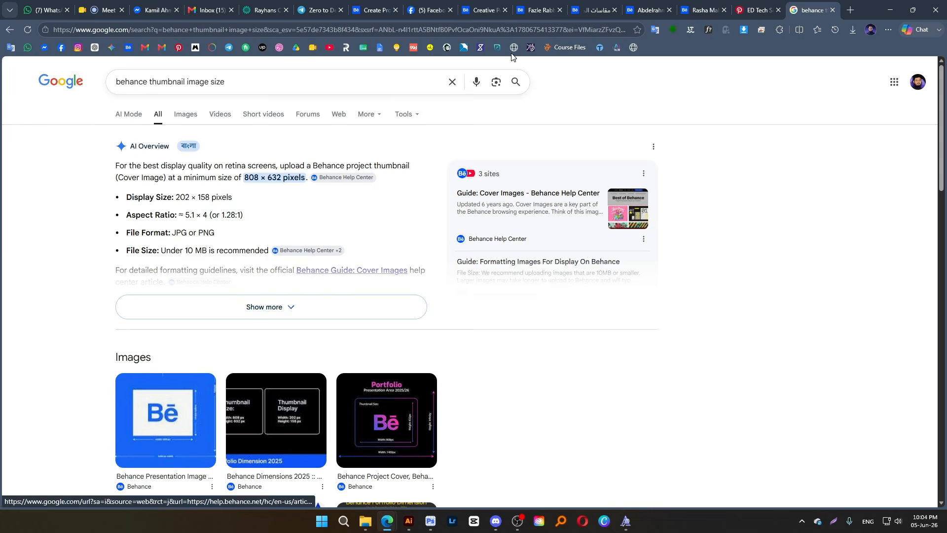
pyautogui.click(368, 16)
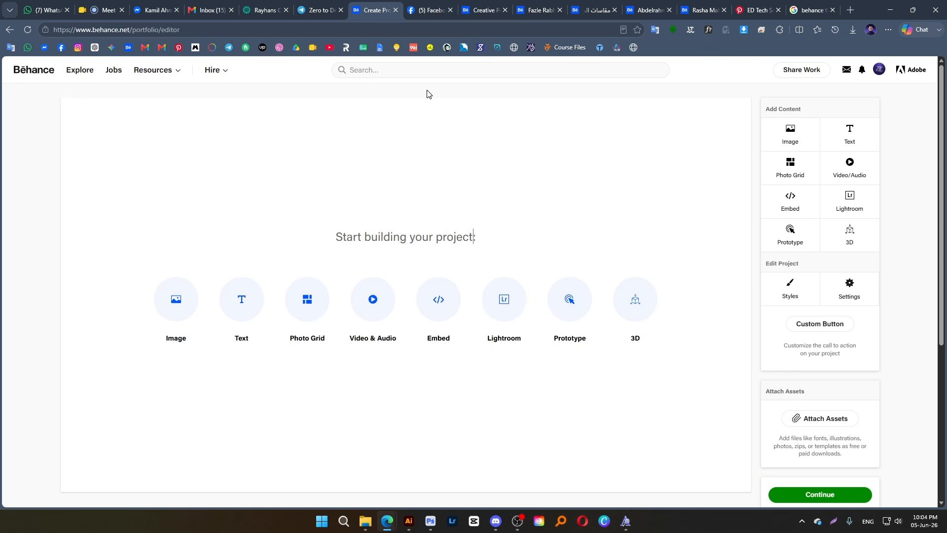
pyautogui.click(103, 5)
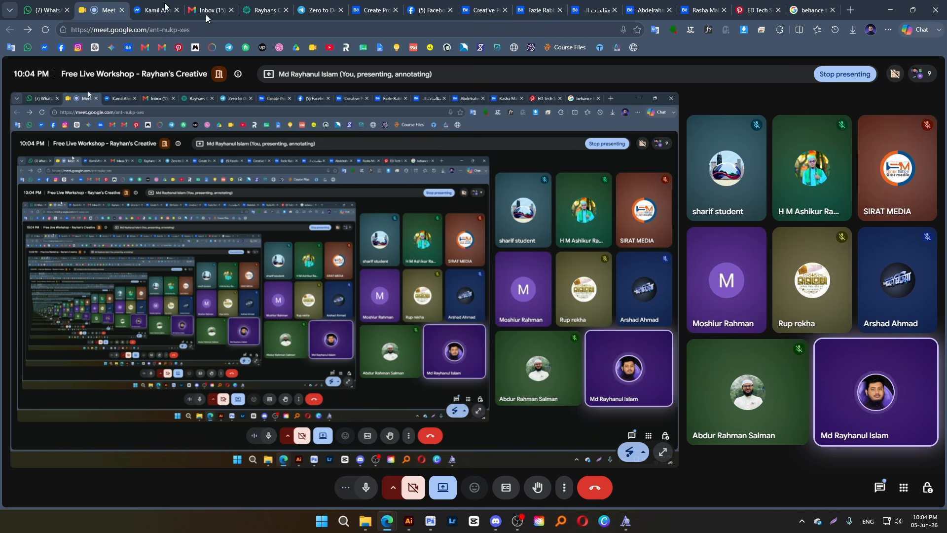
# Switch back to Illustrator and draw a 1600 × 1200 px rectangle beside the existing white rectangle
pyautogui.click(411, 520)
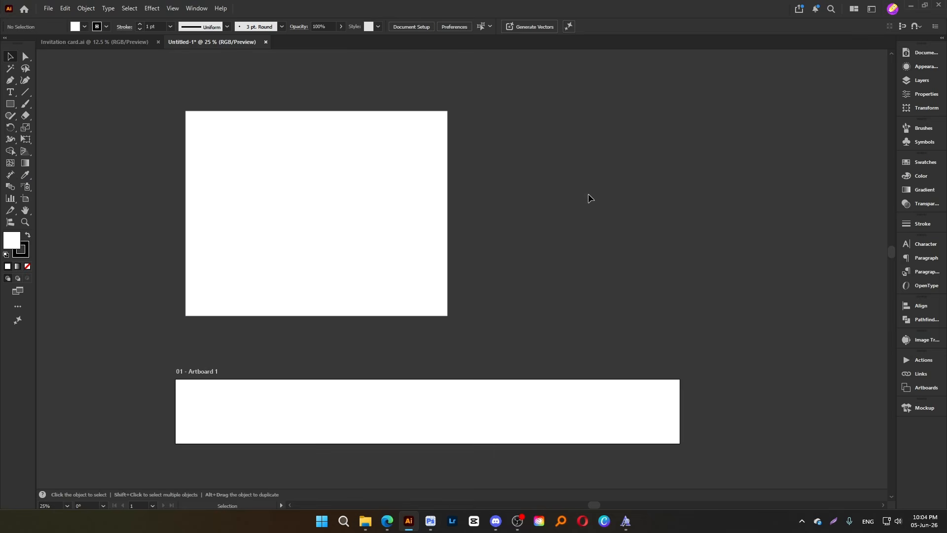
pyautogui.press('space')
pyautogui.moveTo(590, 220); pyautogui.dragTo(497, 280)
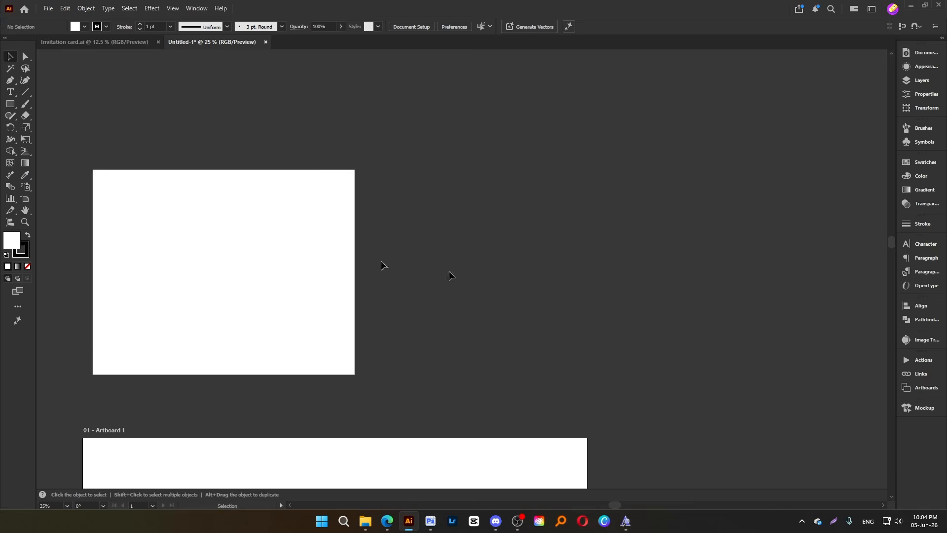
pyautogui.click(10, 103)
pyautogui.click(479, 204)
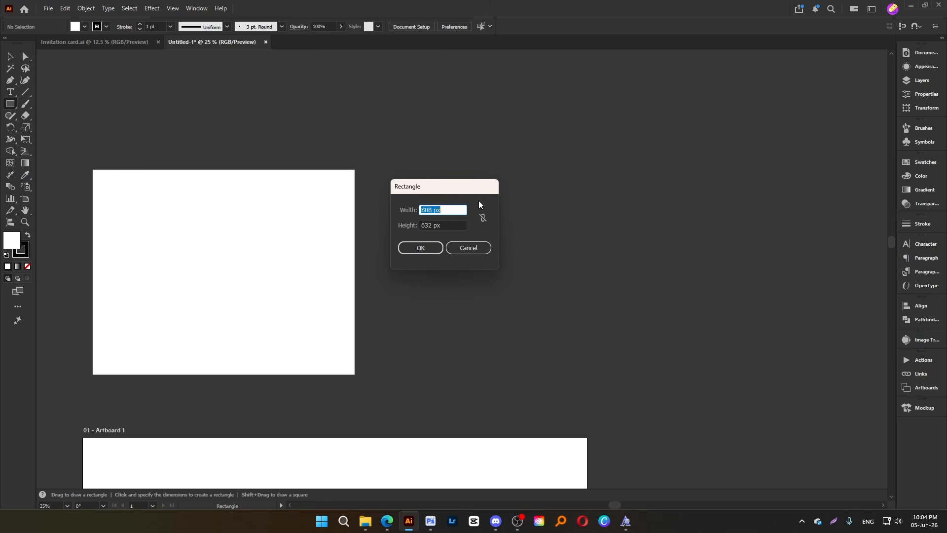
pyautogui.write('1600')
pyautogui.press('Tab')
pyautogui.write('12')
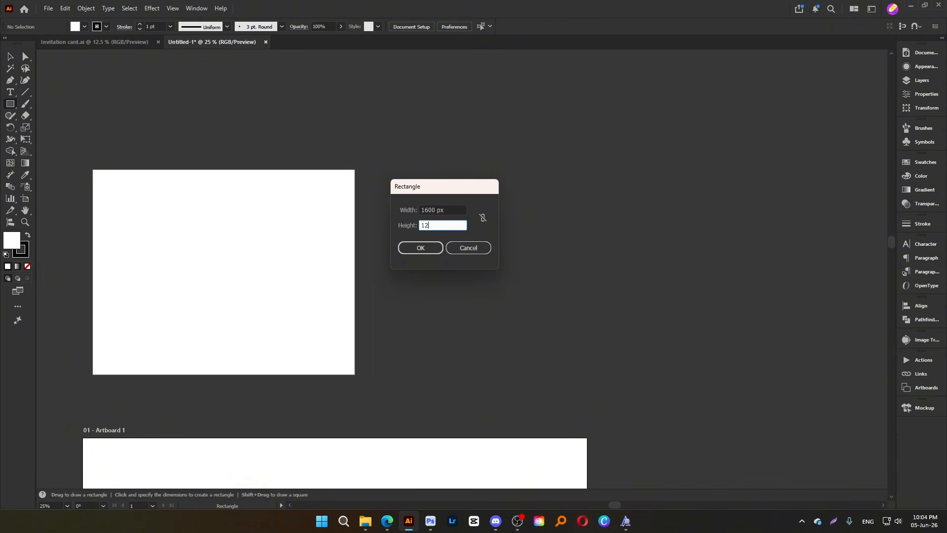
pyautogui.press('Return')
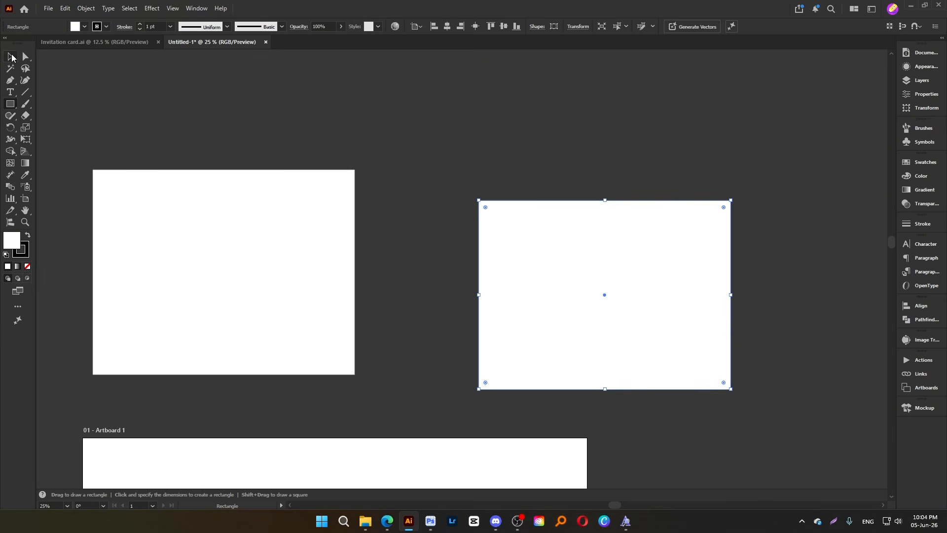
pyautogui.click(11, 56)
pyautogui.click(724, 174)
# Check the new rectangle's width and height in its transform properties, and deselect it
pyautogui.click(649, 309)
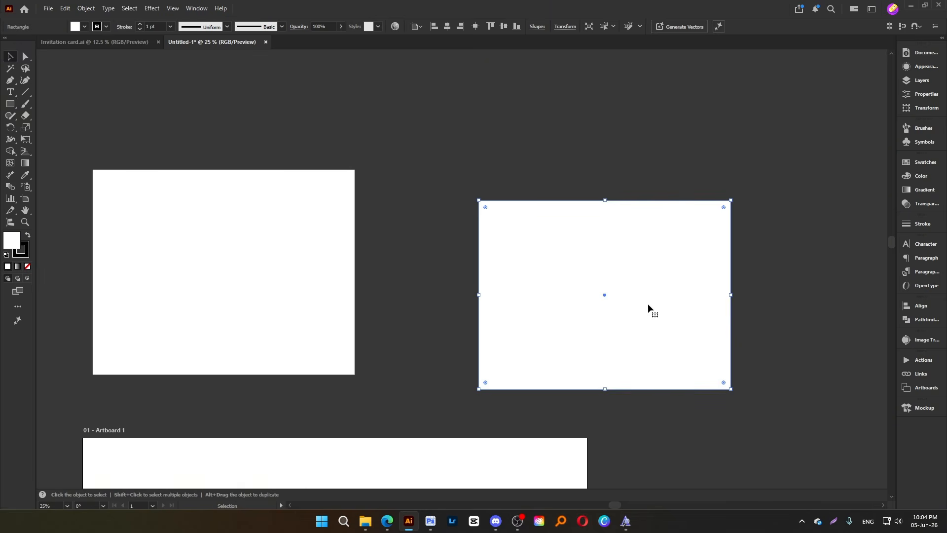
pyautogui.click(915, 95)
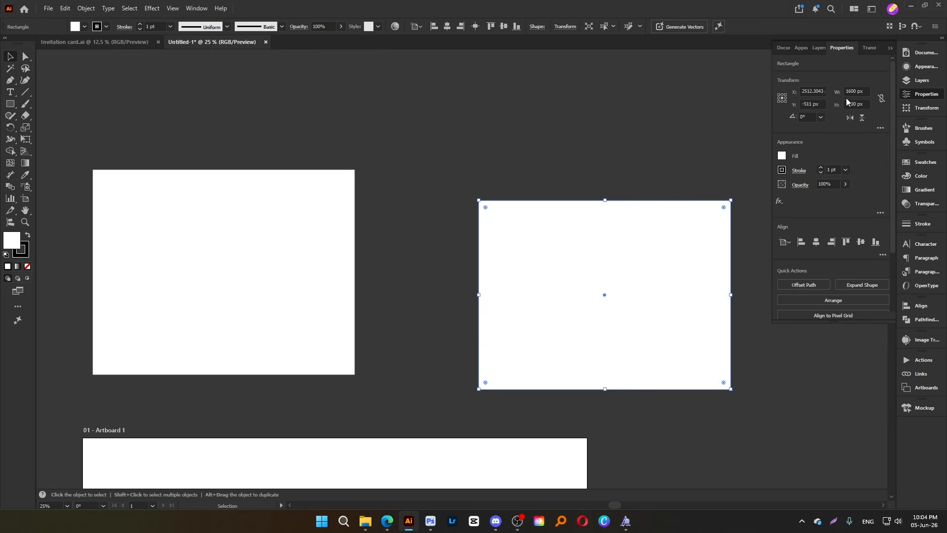
pyautogui.click(630, 161)
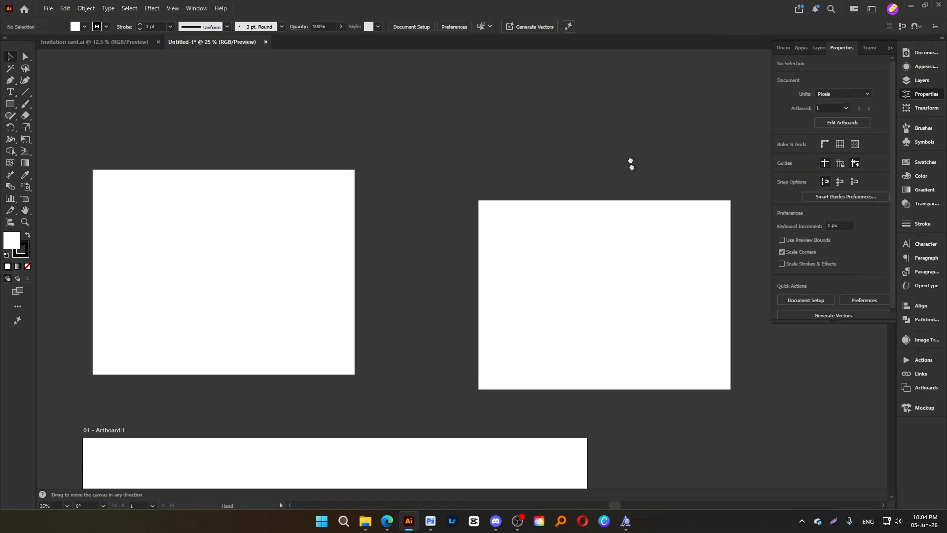
# Move both white rectangles further right, placing the 1600 × 1200 px one past the end of the banner artboard
pyautogui.scroll(-1, 237, 241)
pyautogui.moveTo(236, 241); pyautogui.dragTo(308, 267)
pyautogui.moveTo(638, 305); pyautogui.dragTo(360, 259)
pyautogui.moveTo(291, 234); pyautogui.dragTo(422, 264)
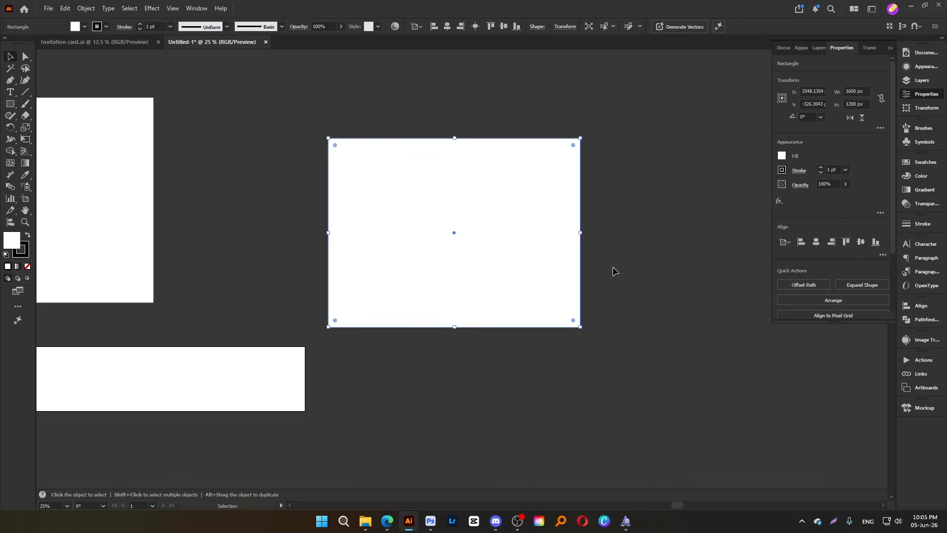
pyautogui.click(641, 285)
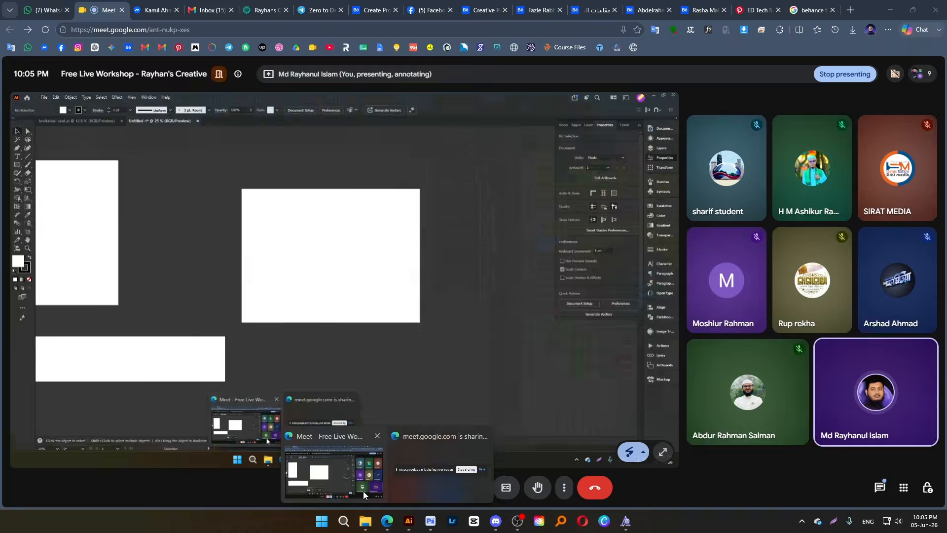
# Check the Meet call, return to Illustrator, and delete the larger white rectangle beside the 1600 × 1200 px one
pyautogui.click(363, 490)
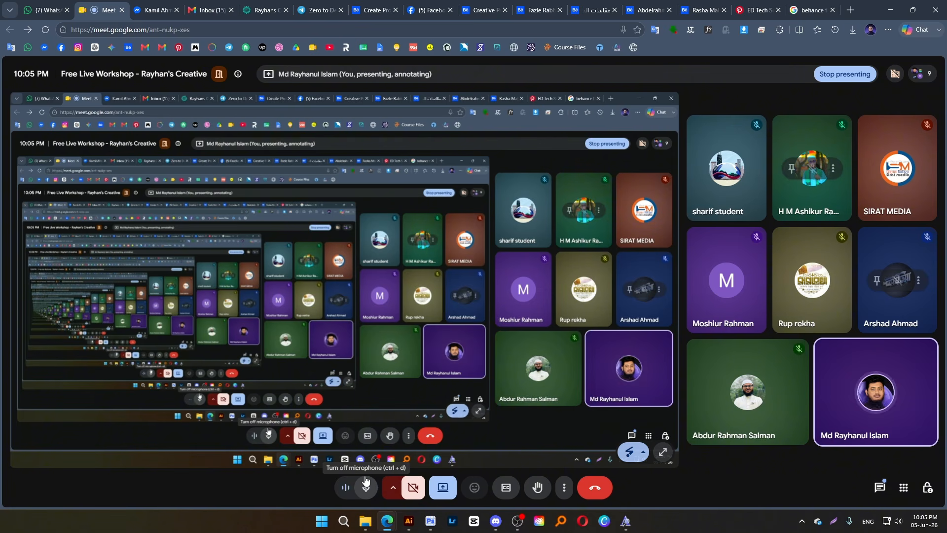
pyautogui.click(409, 521)
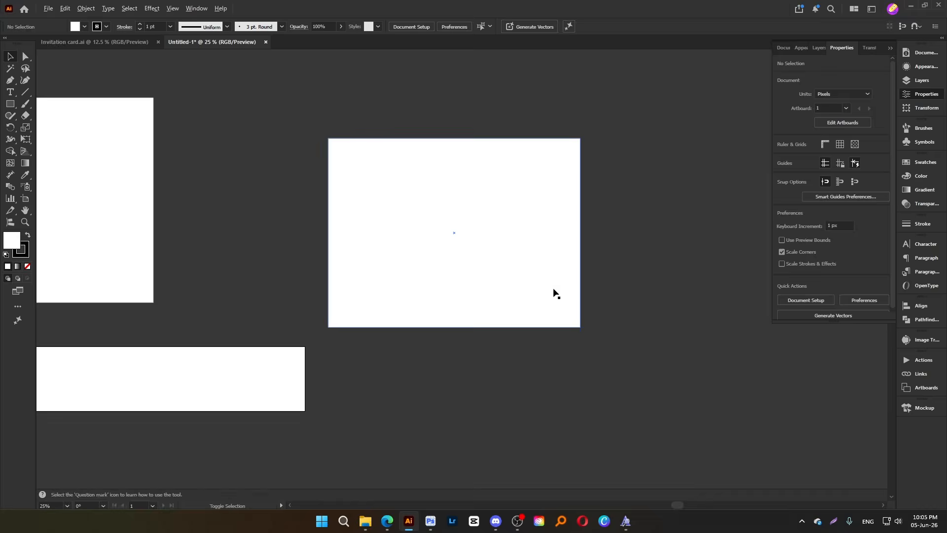
pyautogui.hotkey('ctrl', '-')
pyautogui.moveTo(507, 271); pyautogui.dragTo(480, 247)
pyautogui.click(212, 267)
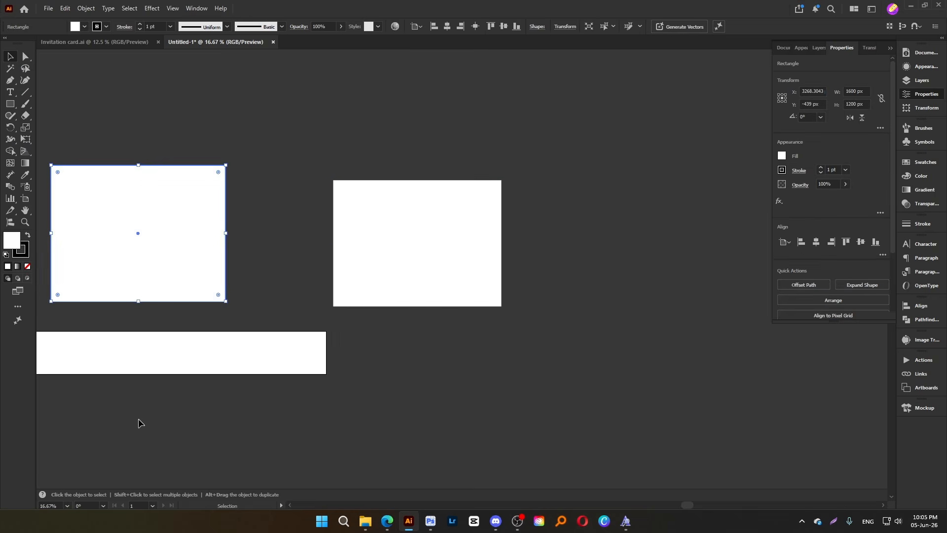
pyautogui.press('Delete')
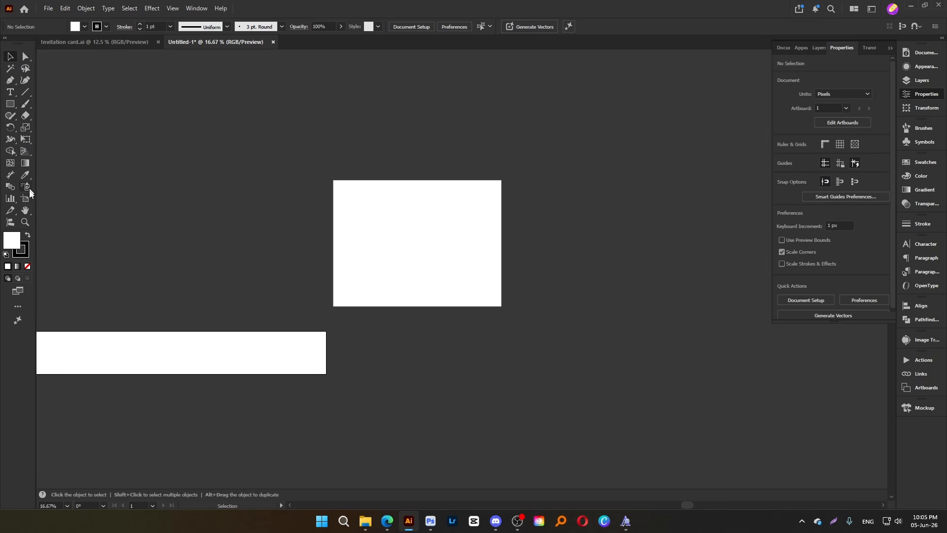
# Create a second artboard fitted to the 1600 × 1200 px rectangle with the Artboard tool
pyautogui.click(25, 198)
pyautogui.click(376, 215)
pyautogui.click(10, 57)
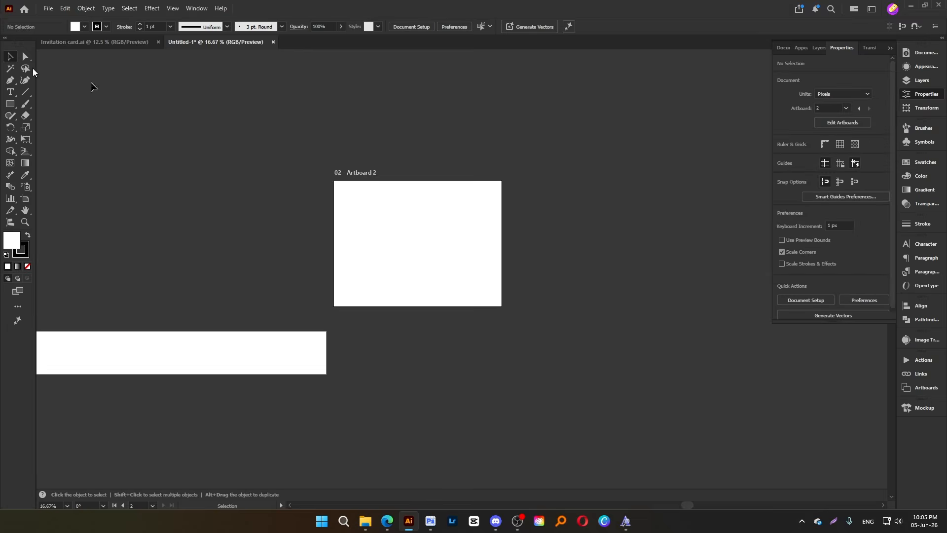
pyautogui.scroll(2, 425, 262)
pyautogui.moveTo(513, 245); pyautogui.dragTo(450, 267)
pyautogui.moveTo(328, 198)
pyautogui.mouseDown()
pyautogui.moveTo(415, 224)
pyautogui.moveTo(328, 197)
pyautogui.mouseUp()
pyautogui.click(620, 192)
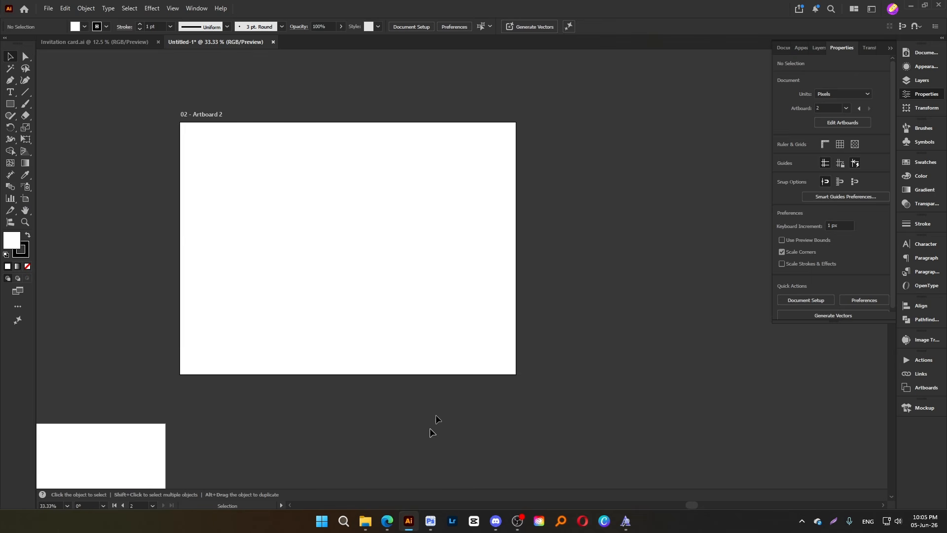
# Rotate the rectangle on the second artboard 90° clockwise into portrait orientation
pyautogui.click(385, 301)
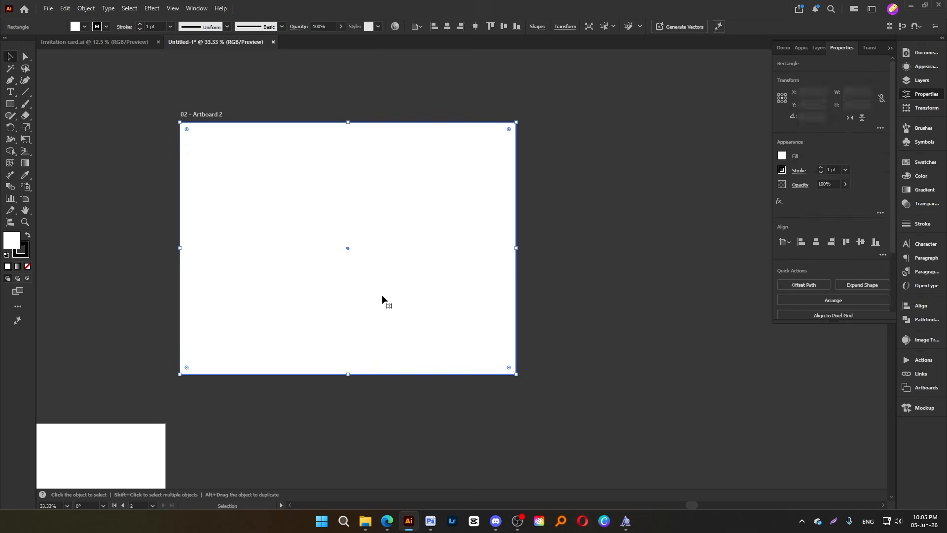
pyautogui.click(585, 275)
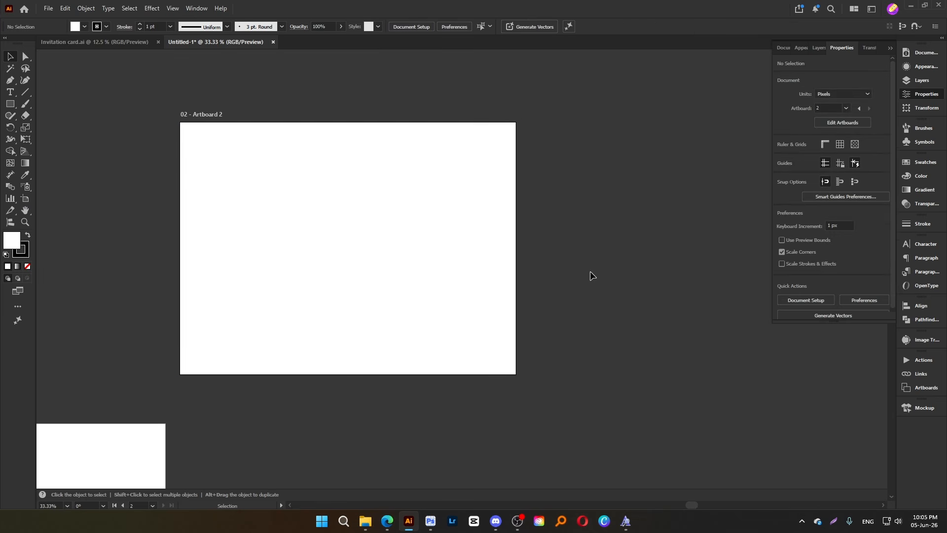
pyautogui.click(363, 244)
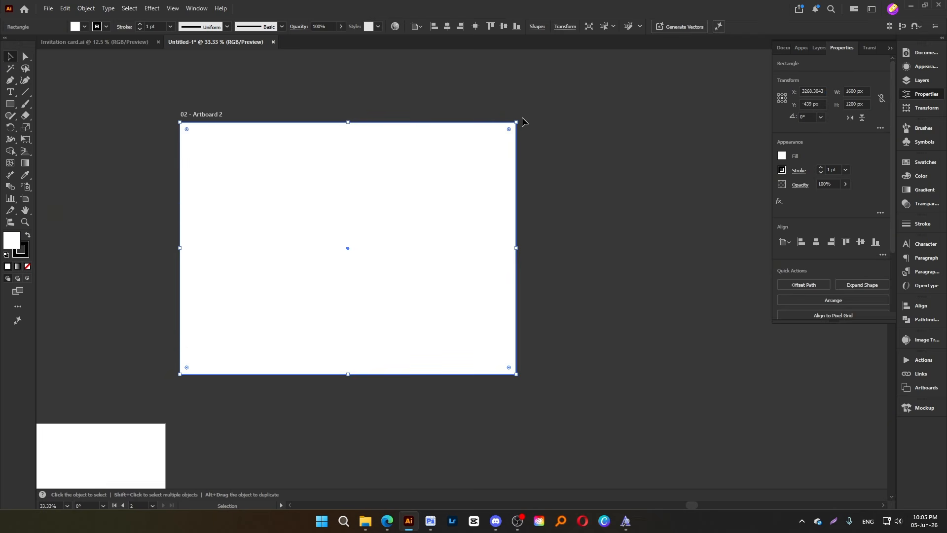
pyautogui.moveTo(521, 119); pyautogui.dragTo(400, 302)
pyautogui.hotkey('ctrl', '-')
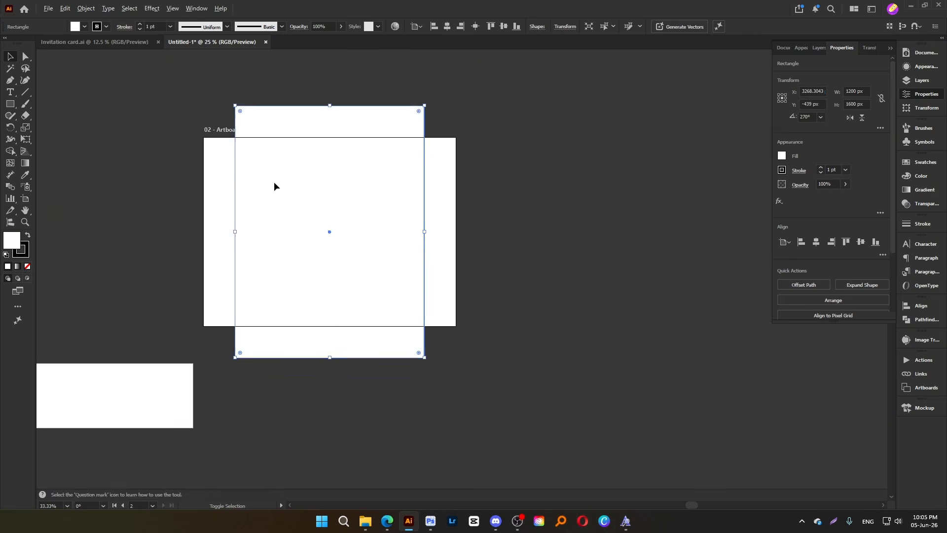
# Move the portrait rectangle off the second artboard into the empty area to its right
pyautogui.moveTo(275, 184); pyautogui.dragTo(494, 220)
pyautogui.scroll(1, 602, 220)
pyautogui.moveTo(640, 210); pyautogui.dragTo(549, 237)
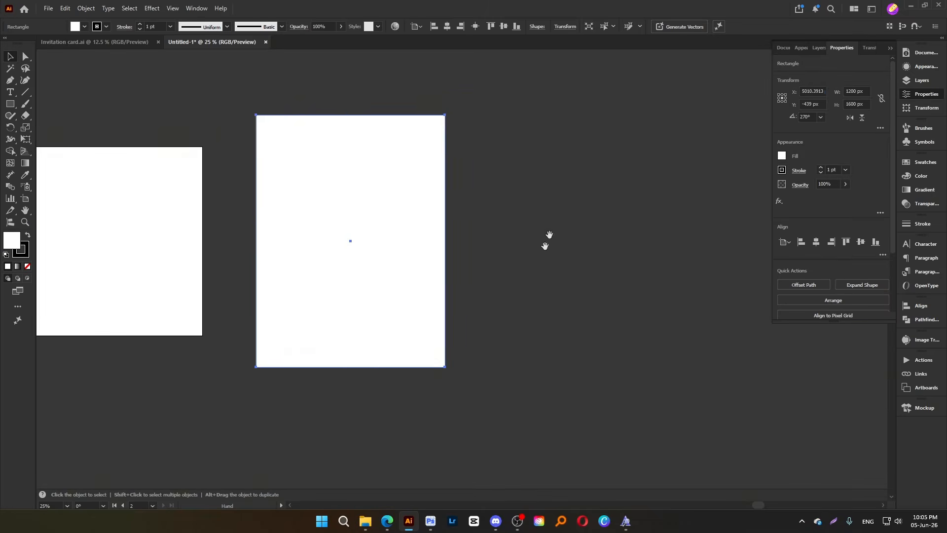
# Switch to the Behance profile in the browser and outline the first two project covers in a temporary screen capture
pyautogui.moveTo(387, 520)
pyautogui.click(364, 440)
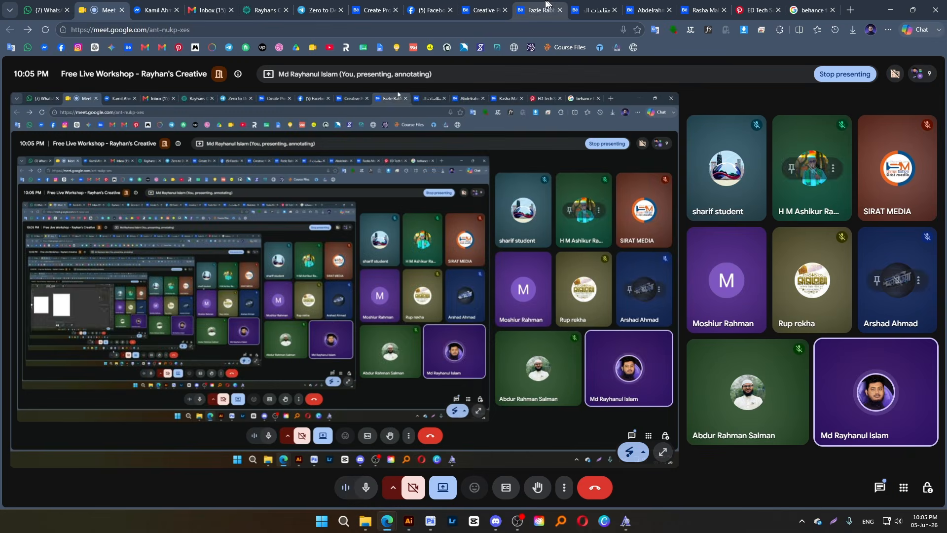
pyautogui.click(500, 8)
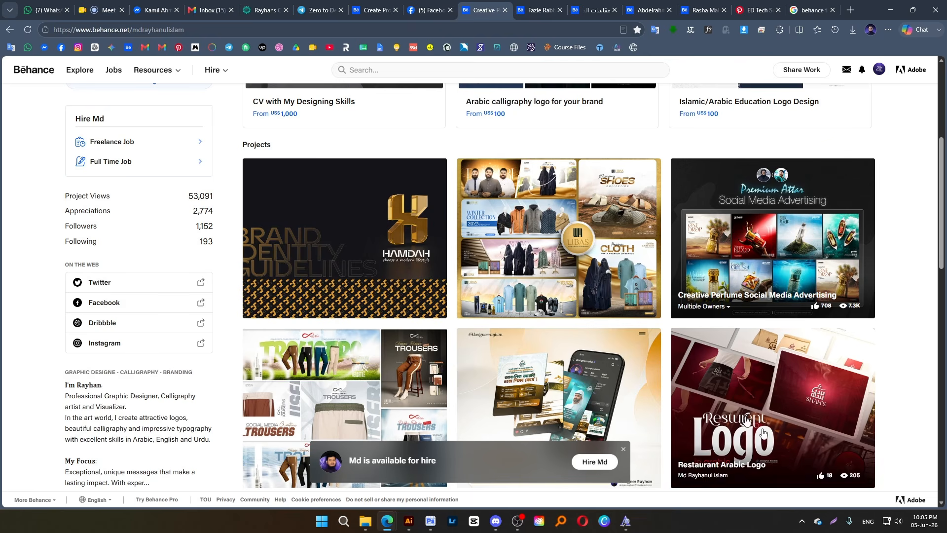
pyautogui.click(833, 521)
pyautogui.moveTo(235, 148); pyautogui.dragTo(884, 372)
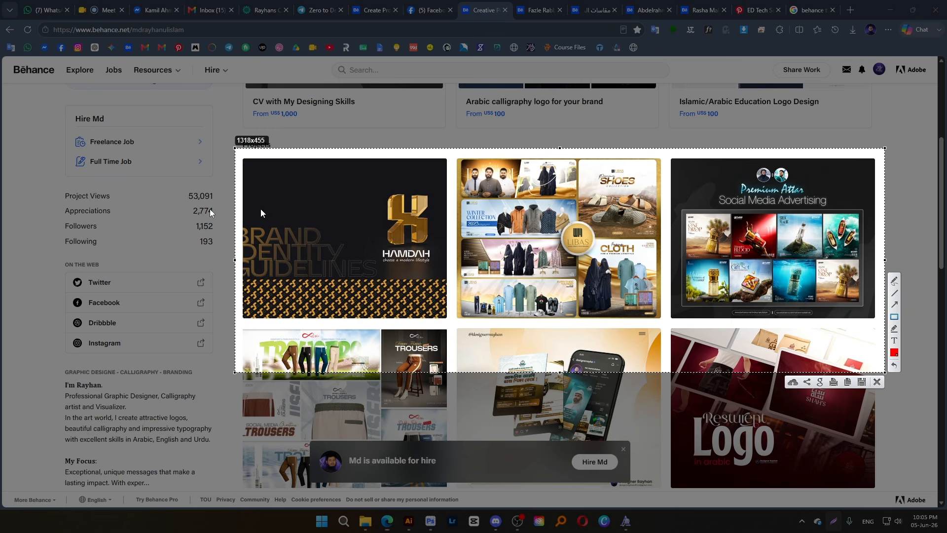
pyautogui.moveTo(241, 158); pyautogui.dragTo(448, 320)
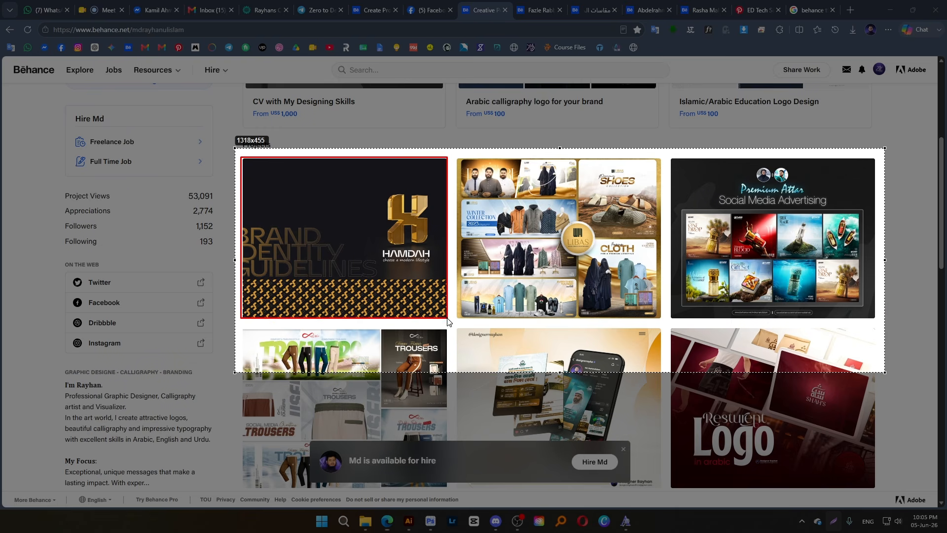
pyautogui.moveTo(458, 157); pyautogui.dragTo(661, 321)
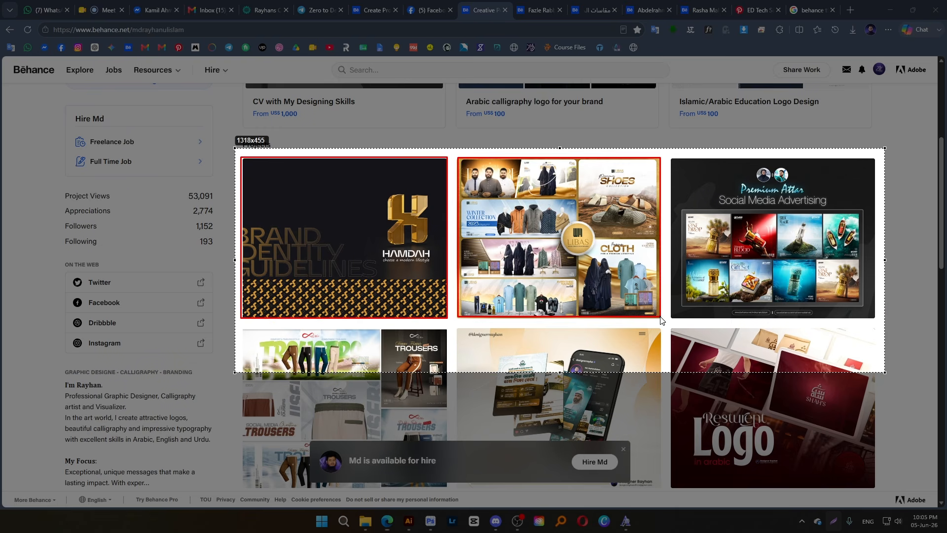
pyautogui.click(877, 382)
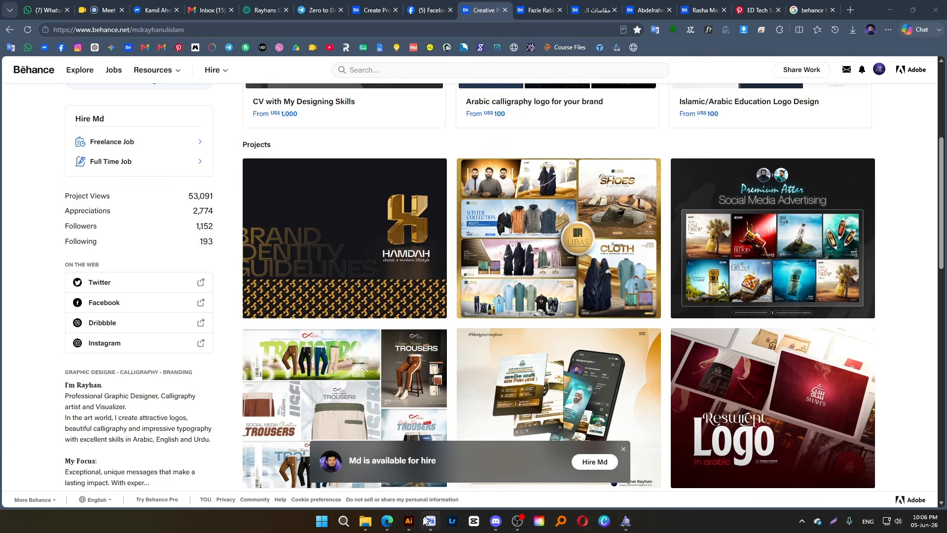
# Return to Illustrator and shift the portrait rectangle slightly further from the second artboard
pyautogui.click(409, 520)
pyautogui.moveTo(354, 235); pyautogui.dragTo(368, 229)
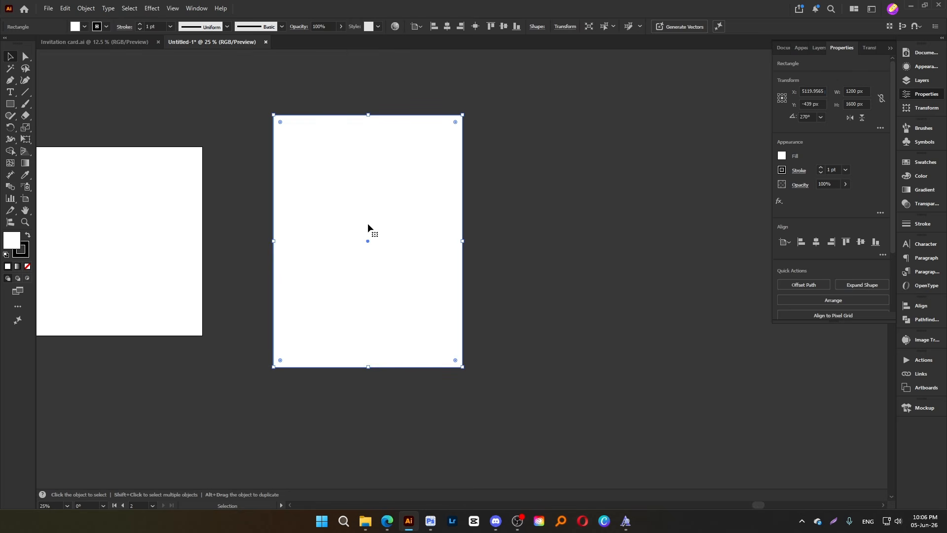
# Open Dribbble in a new browser tab and examine the proportions of the shot thumbnails on its home page
pyautogui.moveTo(387, 520)
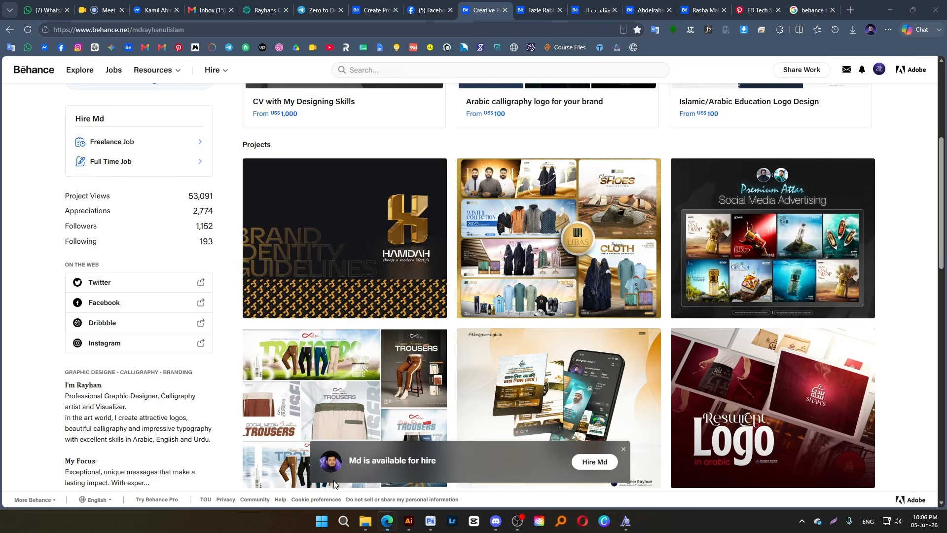
pyautogui.click(360, 494)
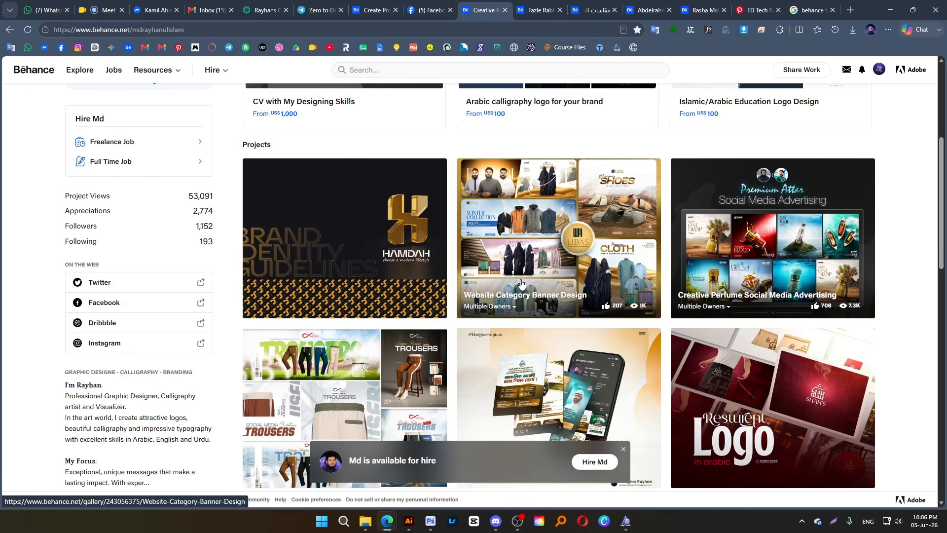
pyautogui.middleClick(279, 47)
pyautogui.click(800, 13)
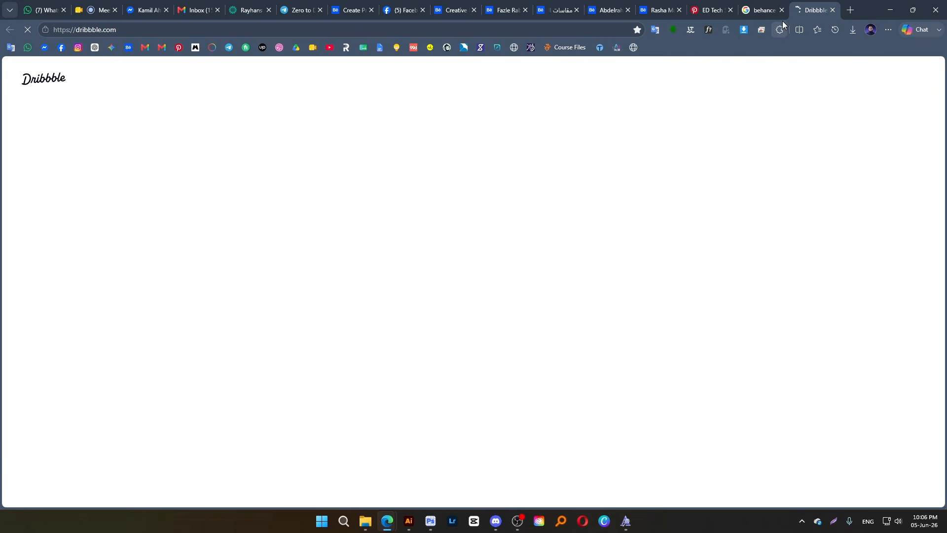
pyautogui.scroll(-7, 334, 302)
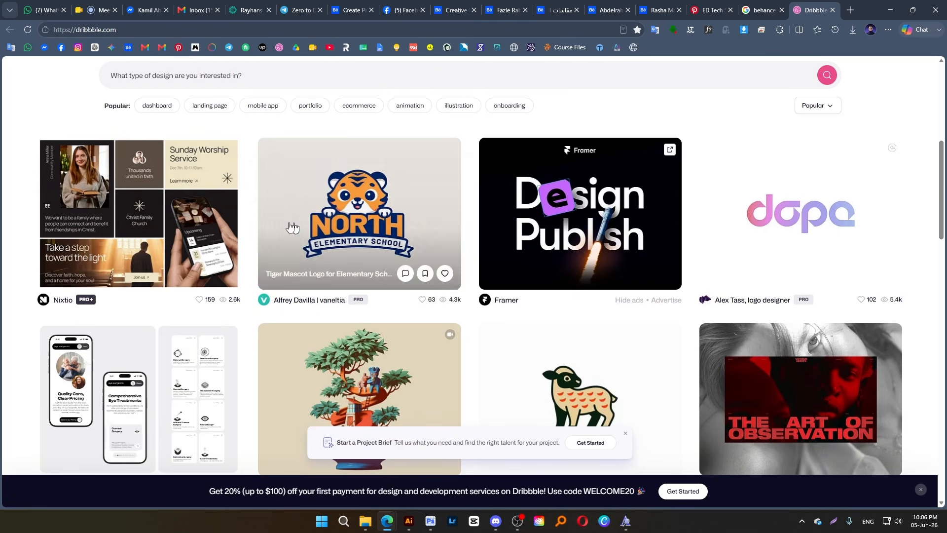
pyautogui.scroll(-4, 592, 316)
pyautogui.scroll(-4, 463, 391)
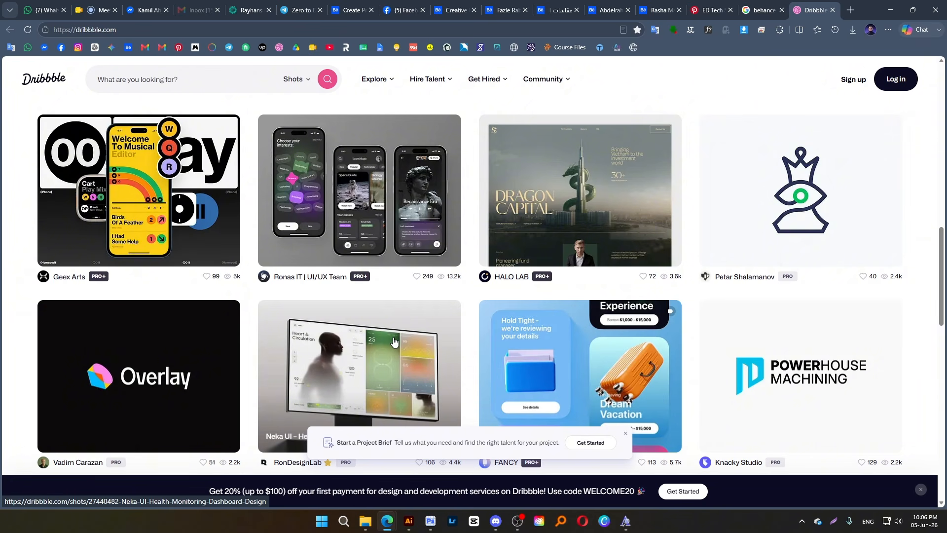
pyautogui.scroll(8, 397, 346)
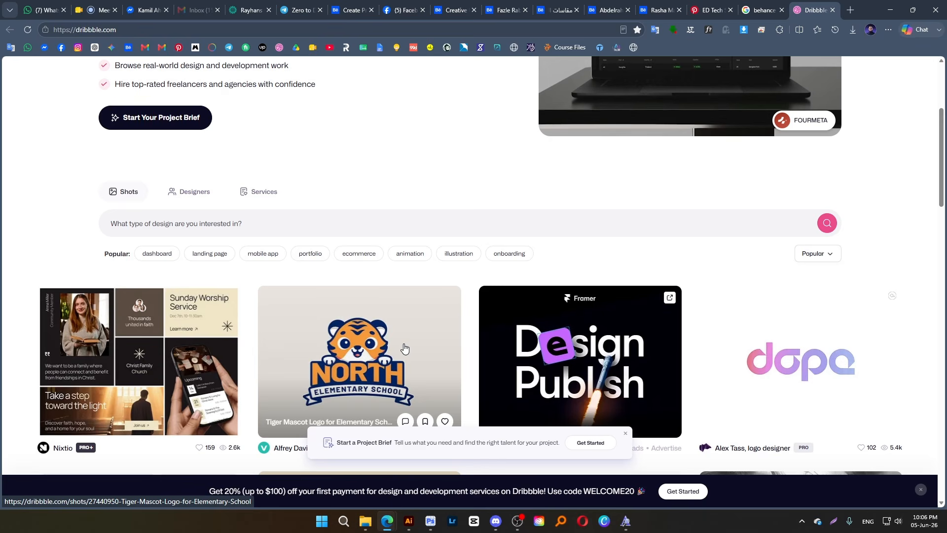
pyautogui.scroll(4, 459, 337)
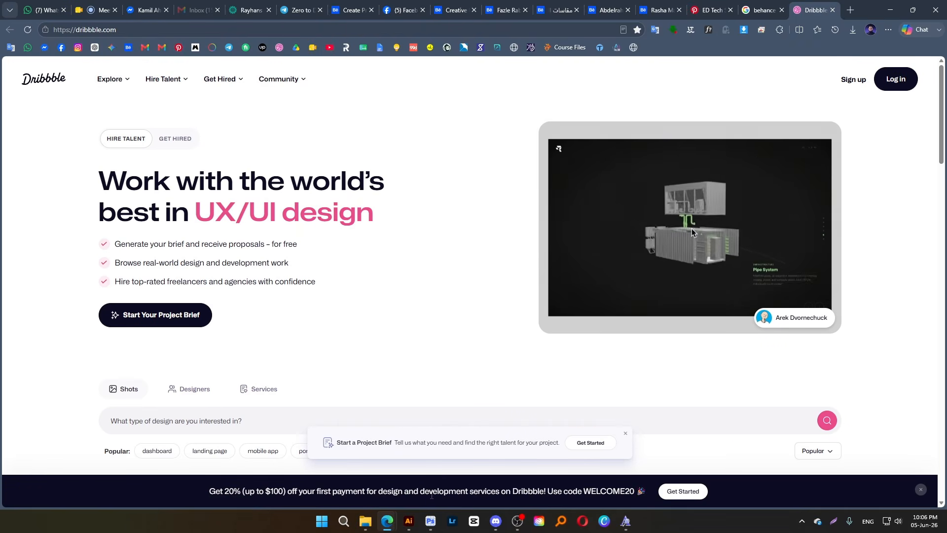
# Return to Illustrator, rotate the rectangle back to landscape, move it further right of the second artboard, and select it
pyautogui.click(413, 524)
pyautogui.click(559, 195)
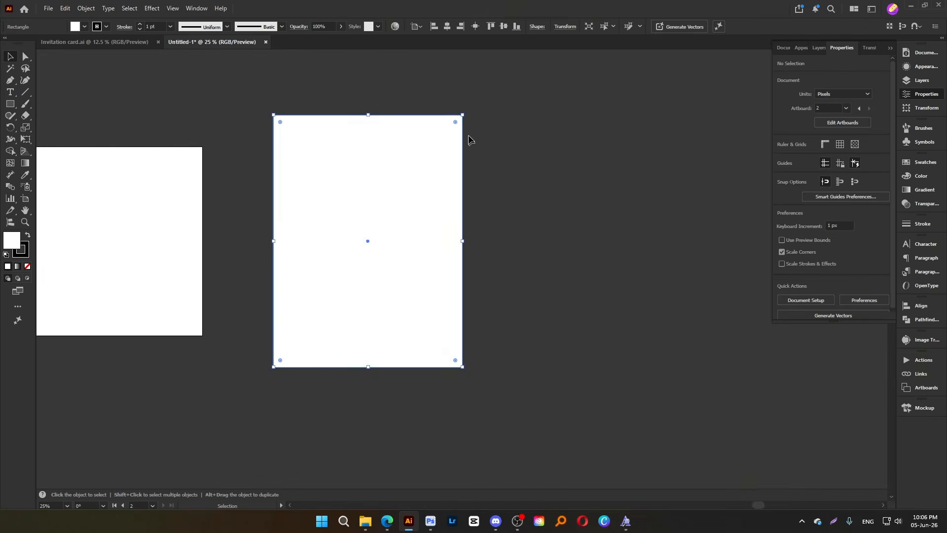
pyautogui.moveTo(463, 110); pyautogui.dragTo(461, 330)
pyautogui.moveTo(296, 271); pyautogui.dragTo(359, 271)
pyautogui.click(636, 358)
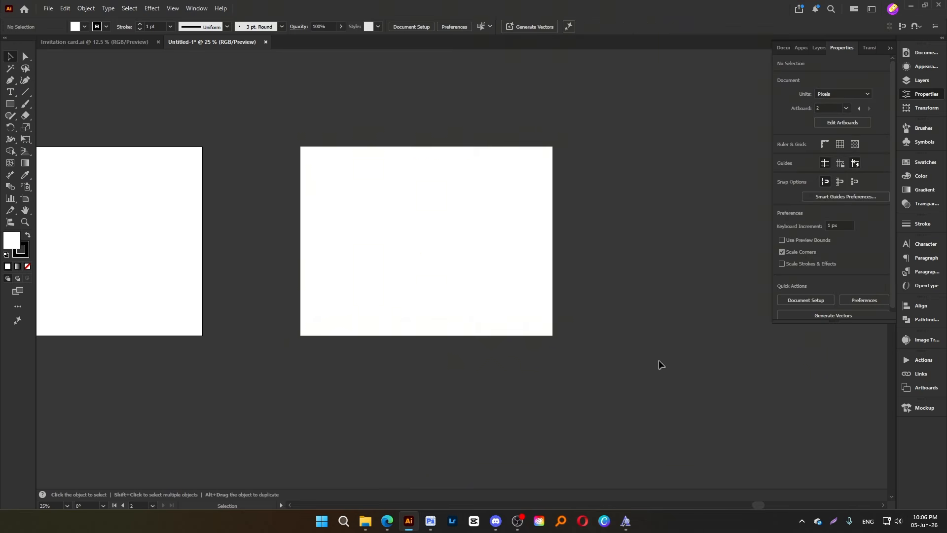
pyautogui.scroll(1, 611, 257)
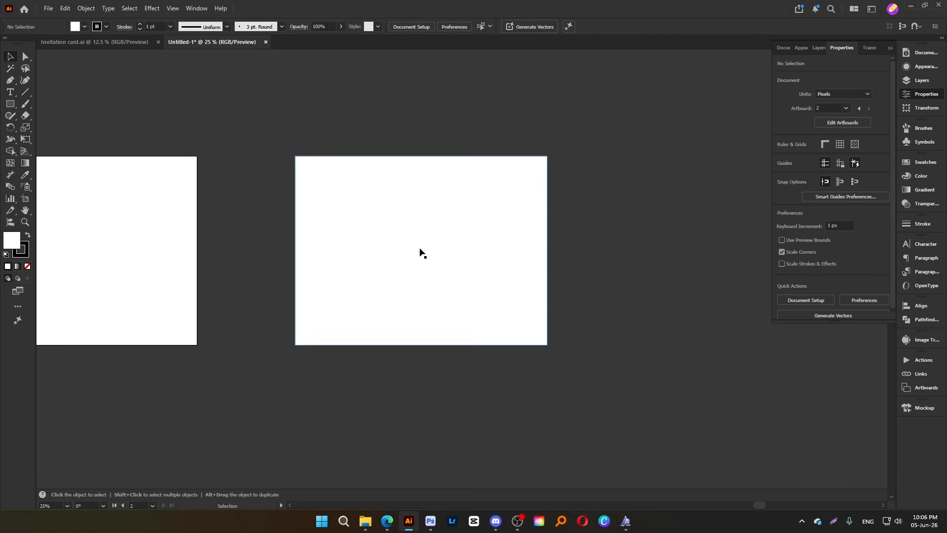
pyautogui.click(474, 306)
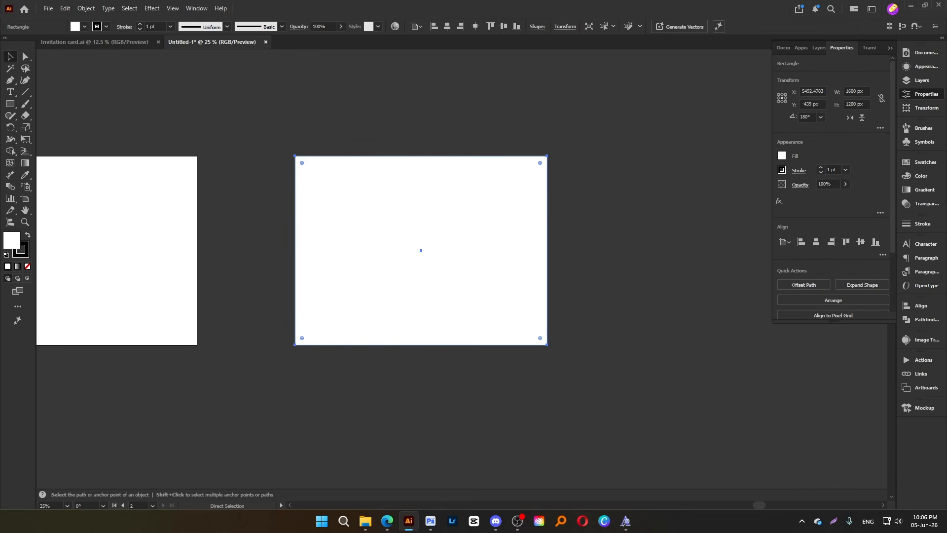
# Switch to Photoshop and create a 1600 × 1200 px RGB document with a resolution of 300 pixels per inch
pyautogui.click(429, 523)
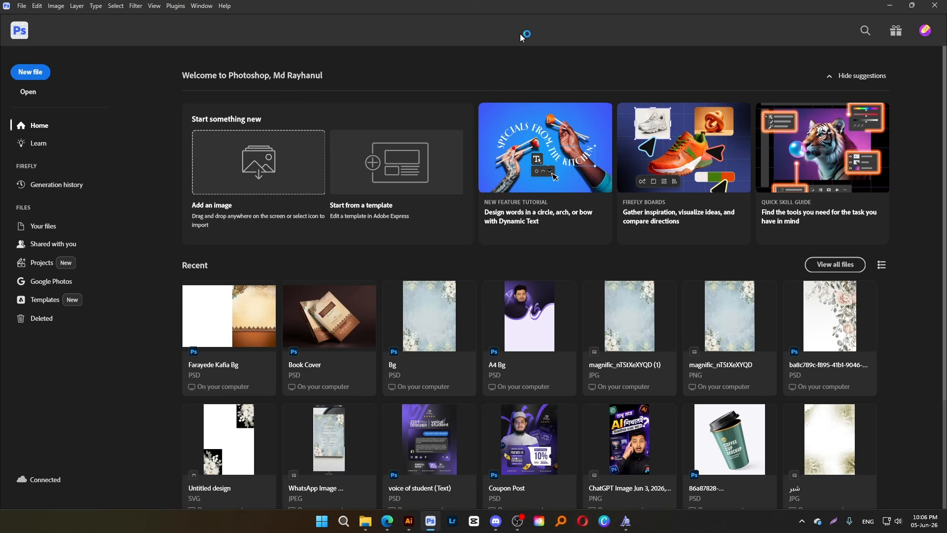
pyautogui.hotkey('ctrl', 'n')
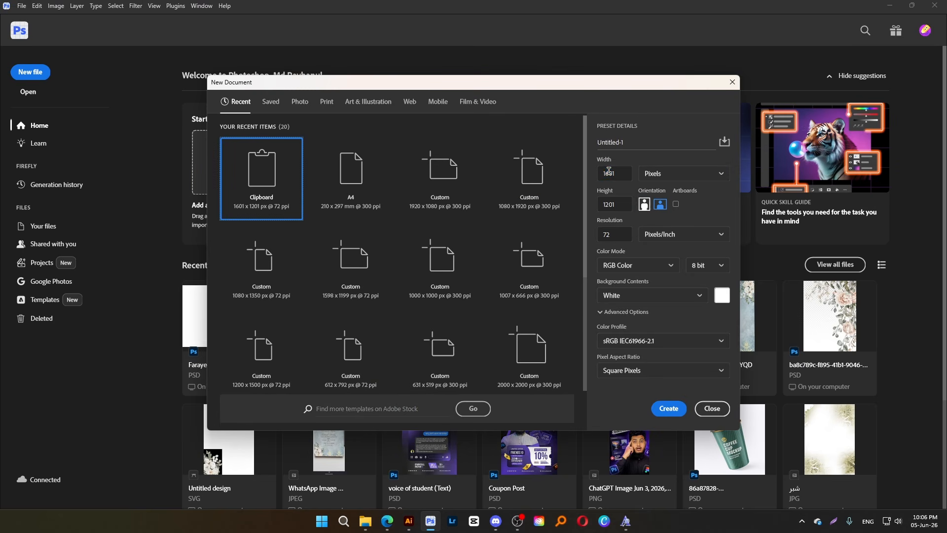
pyautogui.doubleClick(609, 172)
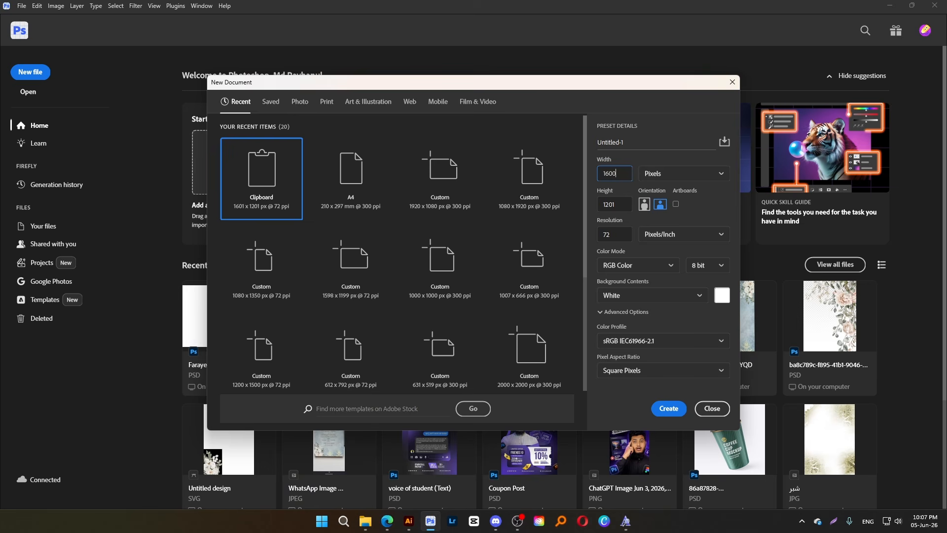
pyautogui.doubleClick(606, 203)
pyautogui.doubleClick(610, 235)
pyautogui.click(620, 270)
pyautogui.click(620, 270)
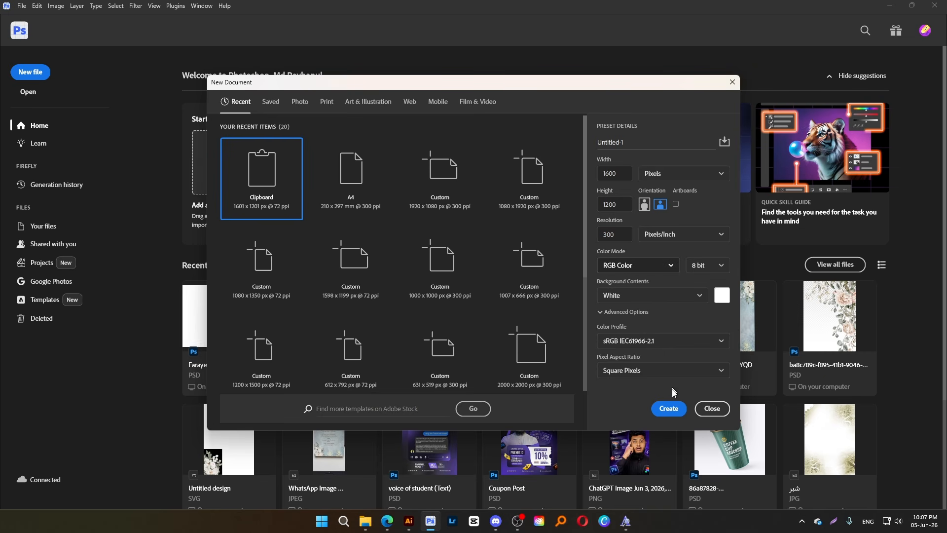
pyautogui.click(669, 409)
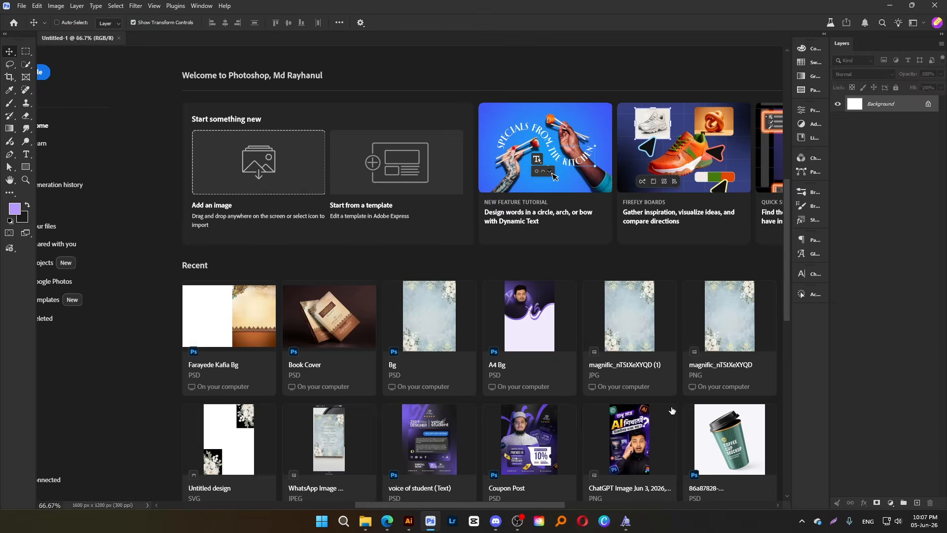
# Resize the image proportionally to a width of 10 inches at 300 pixels per inch
pyautogui.hotkey('ctrl', 'alt', 'i')
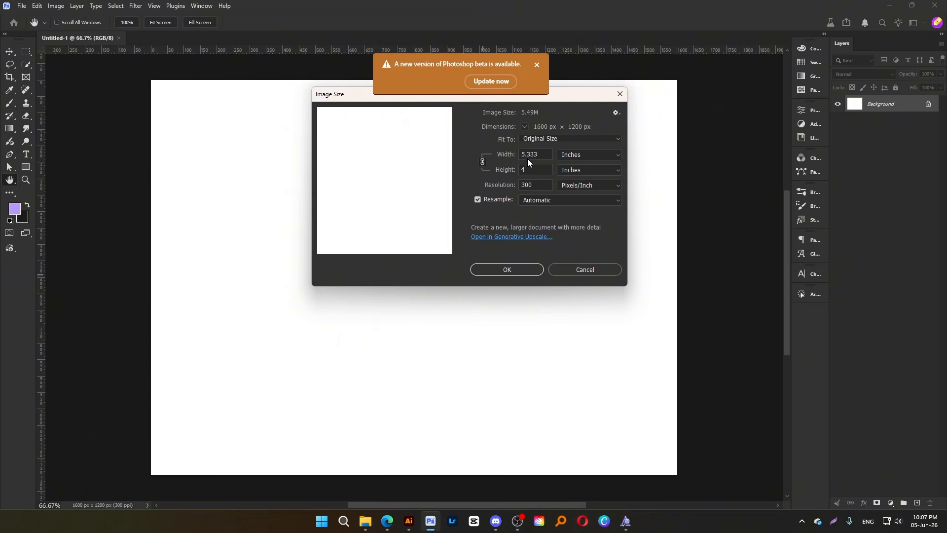
pyautogui.click(528, 159)
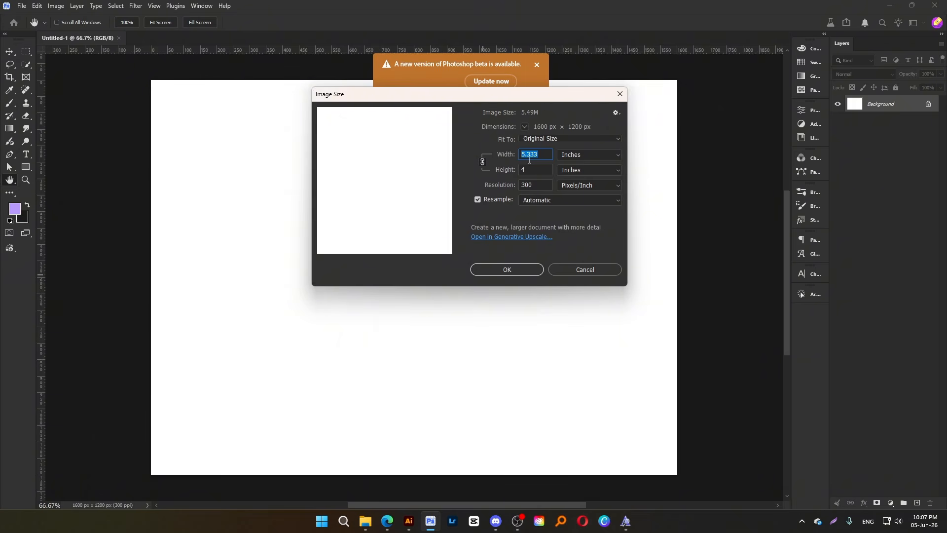
pyautogui.write('10')
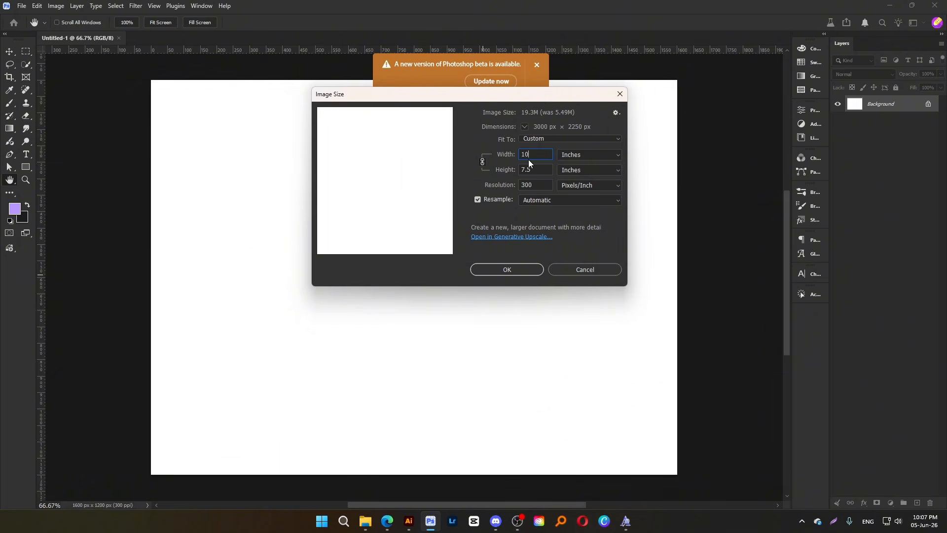
pyautogui.press('Return')
# Dismiss the update notice and place the Fb Cover 2 image from the MASHTA folder into the document
pyautogui.scroll(-4, 341, 249)
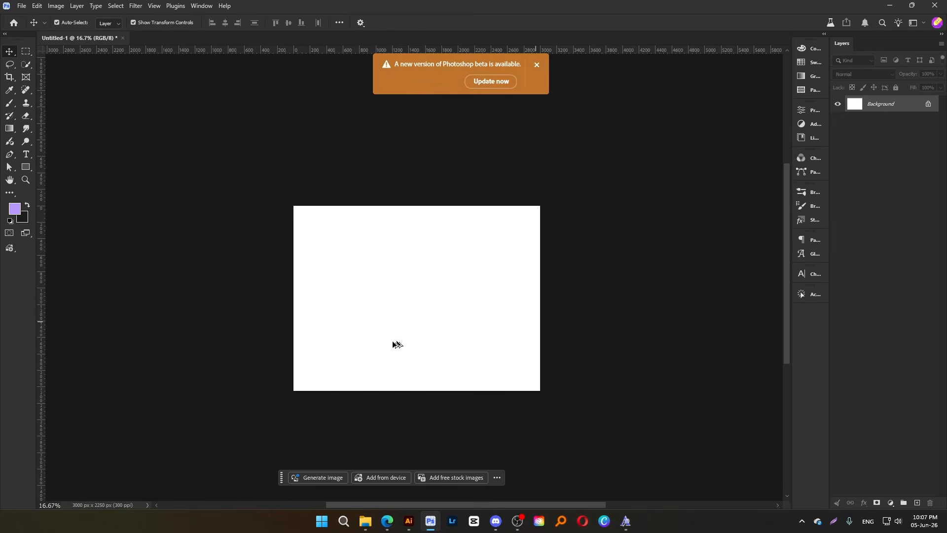
pyautogui.scroll(1, 429, 315)
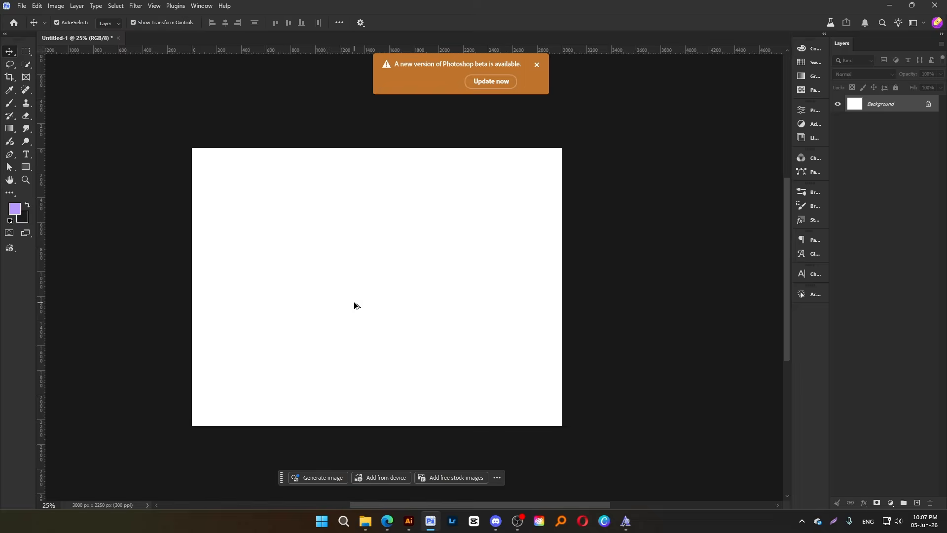
pyautogui.scroll(1, 355, 306)
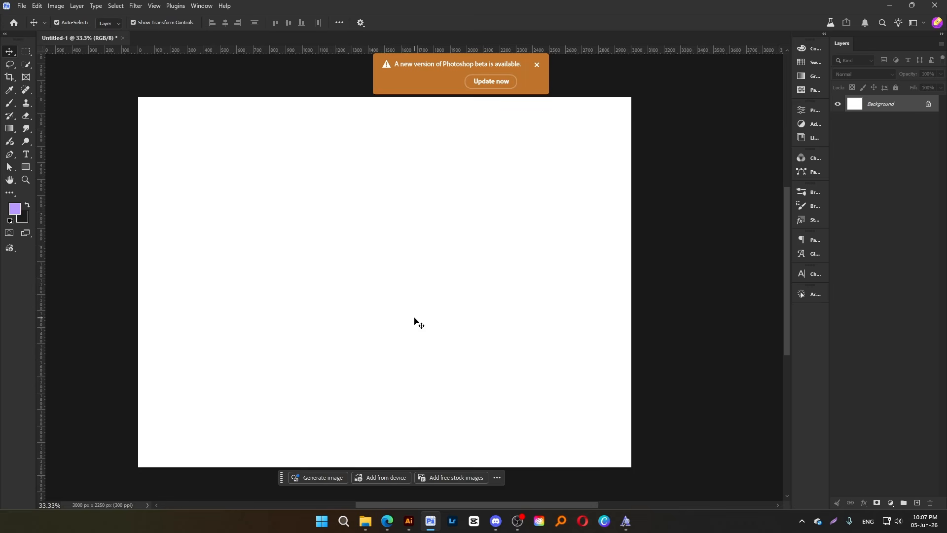
pyautogui.click(536, 67)
pyautogui.click(365, 521)
pyautogui.click(438, 250)
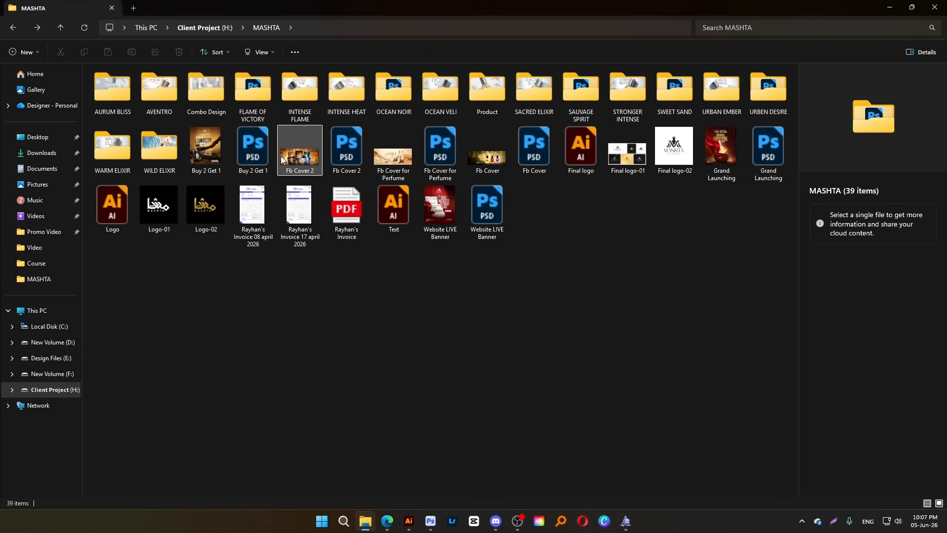
pyautogui.moveTo(281, 159); pyautogui.dragTo(365, 280)
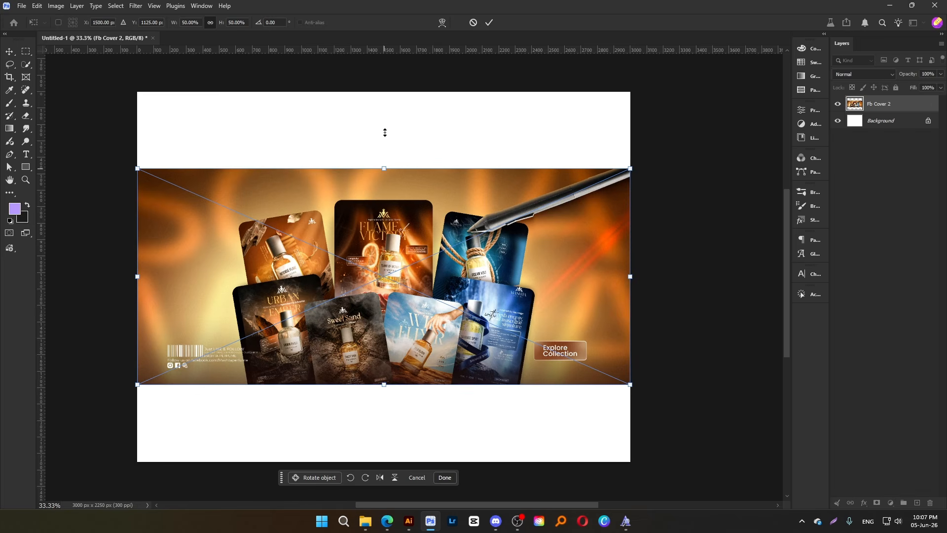
# Enlarge the placed Fb Cover 2 image proportionally so it extends past both sides of the canvas, and commit the placement
pyautogui.moveTo(386, 118); pyautogui.dragTo(385, 128)
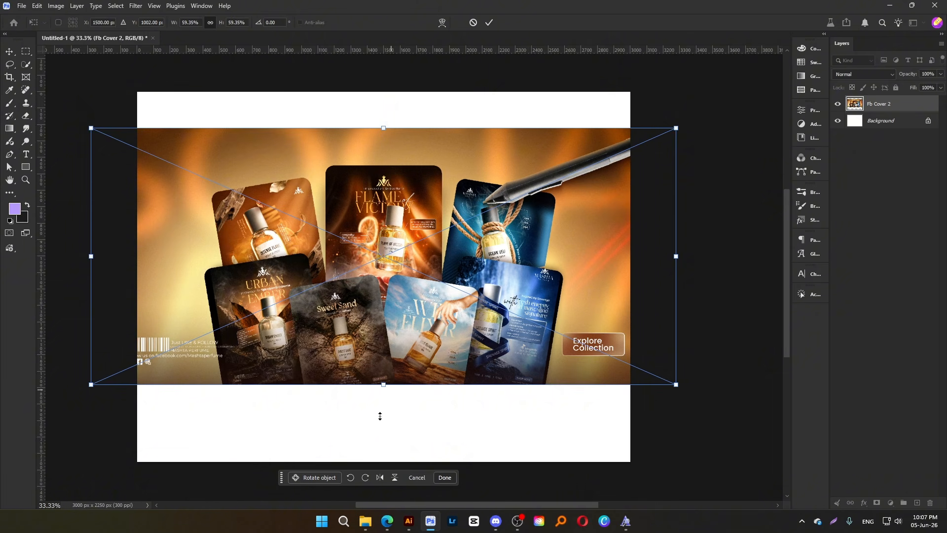
pyautogui.moveTo(383, 384); pyautogui.dragTo(375, 423)
pyautogui.press('Return')
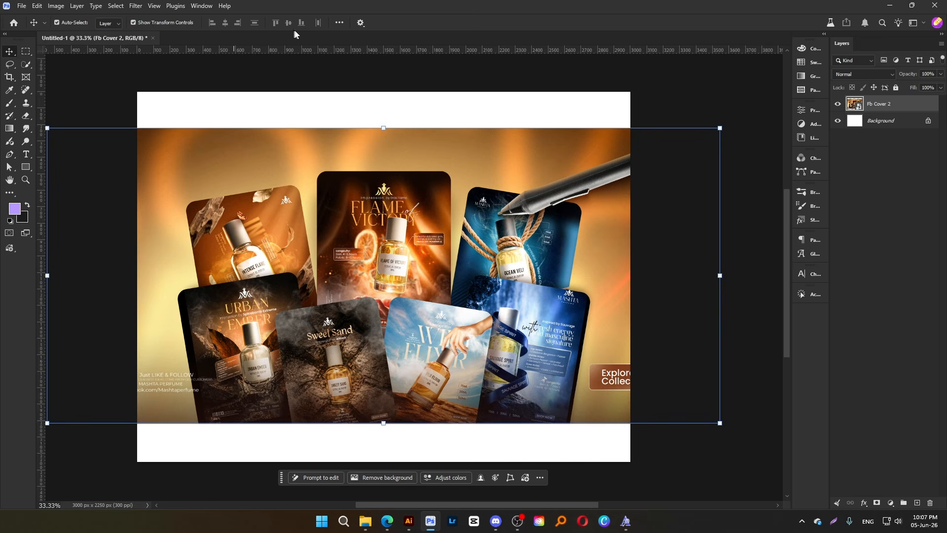
# Align the Fb Cover 2 layer to the canvas, centering it vertically
pyautogui.click(340, 22)
pyautogui.click(368, 113)
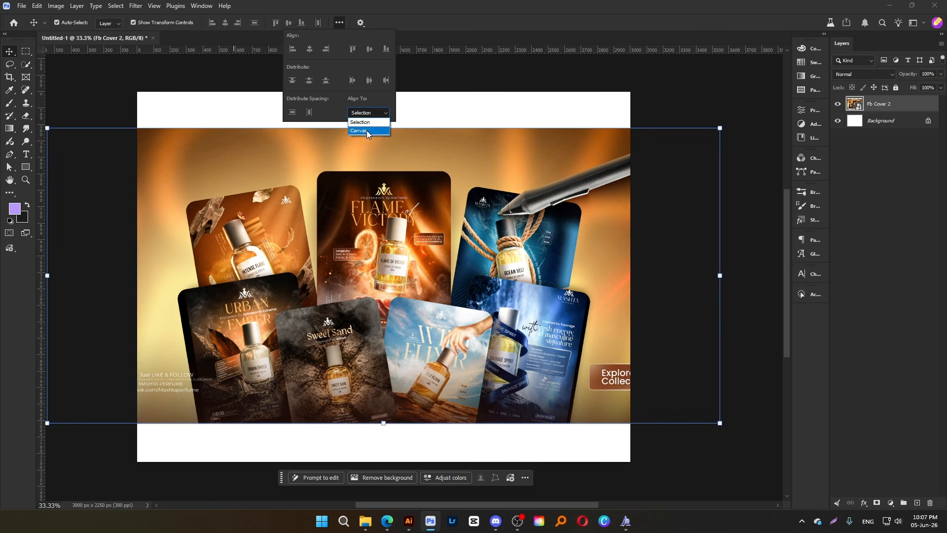
pyautogui.click(366, 130)
pyautogui.click(370, 49)
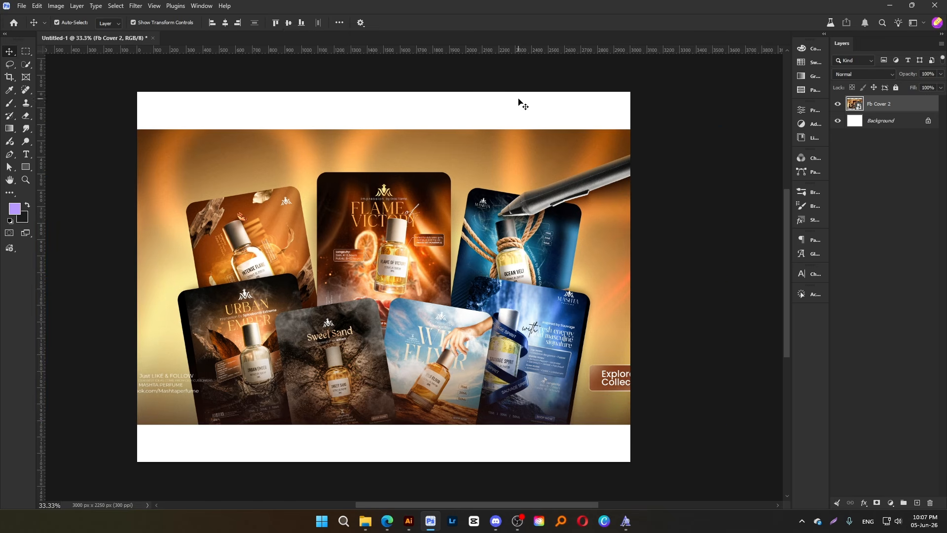
# Look through the URBEN DESIRE and Product folders inside the MASHTA folder for usable images, and return to Photoshop
pyautogui.click(365, 521)
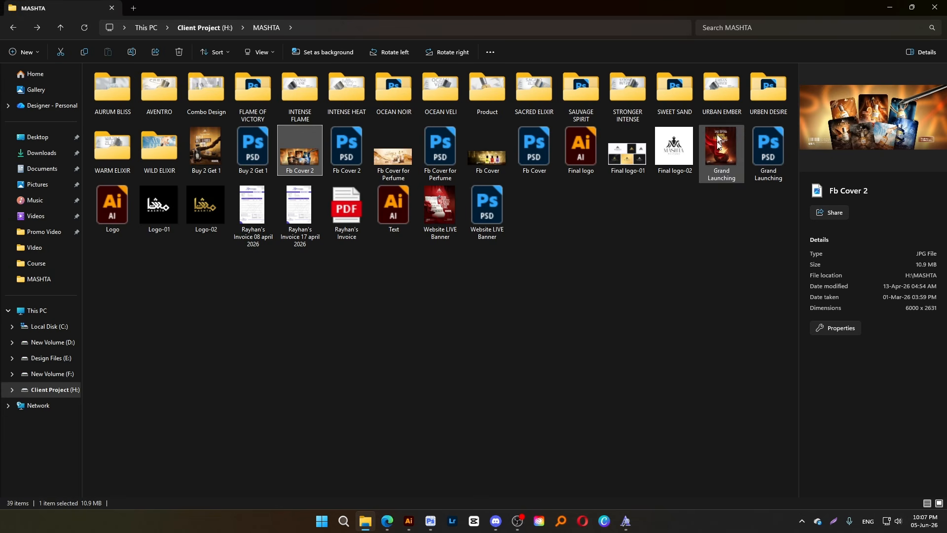
pyautogui.doubleClick(766, 102)
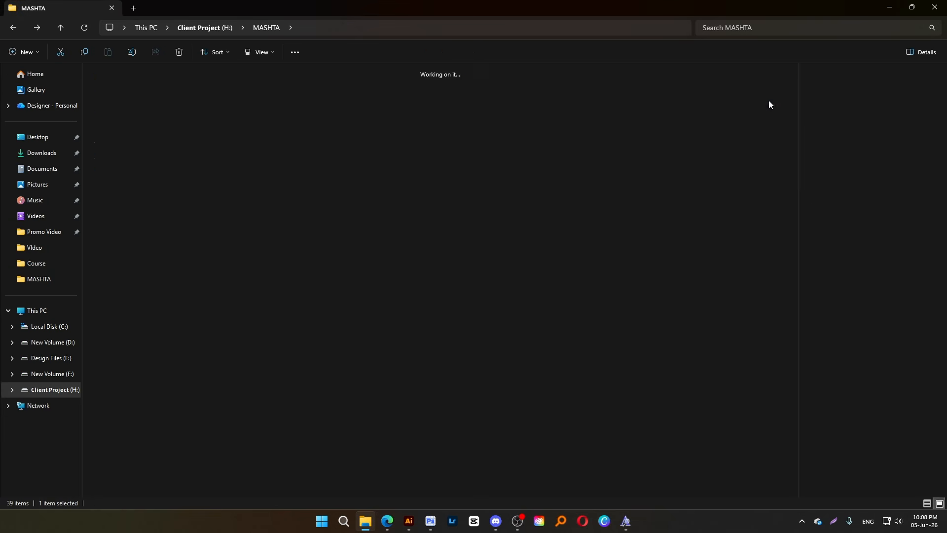
pyautogui.click(13, 28)
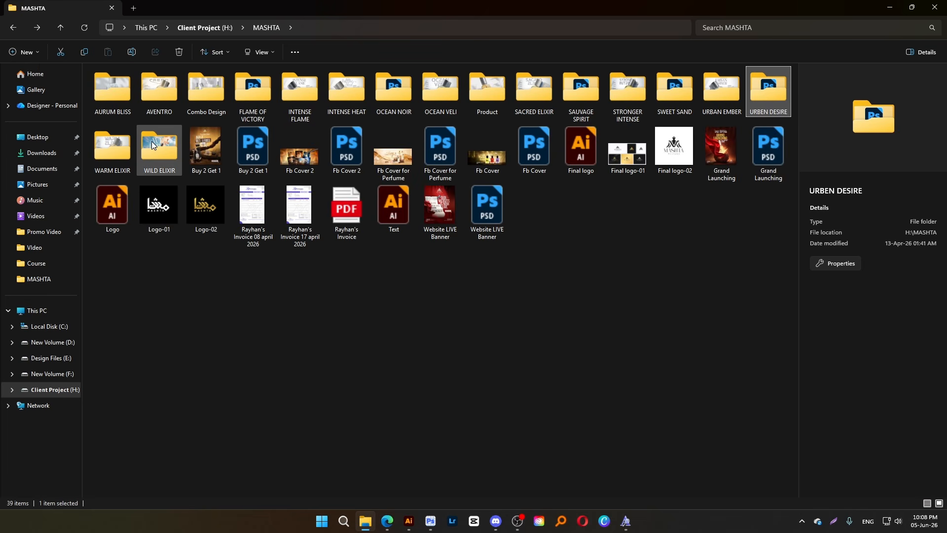
pyautogui.click(207, 99)
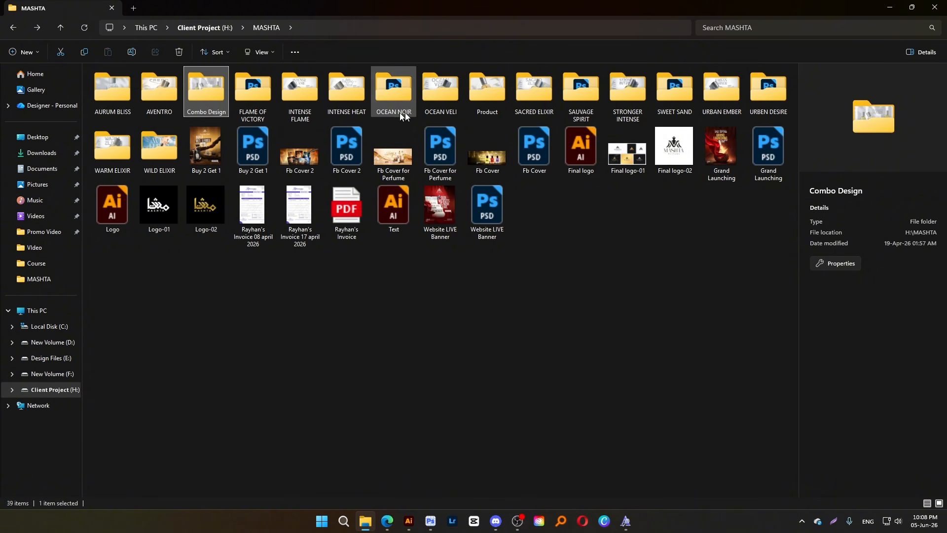
pyautogui.doubleClick(486, 101)
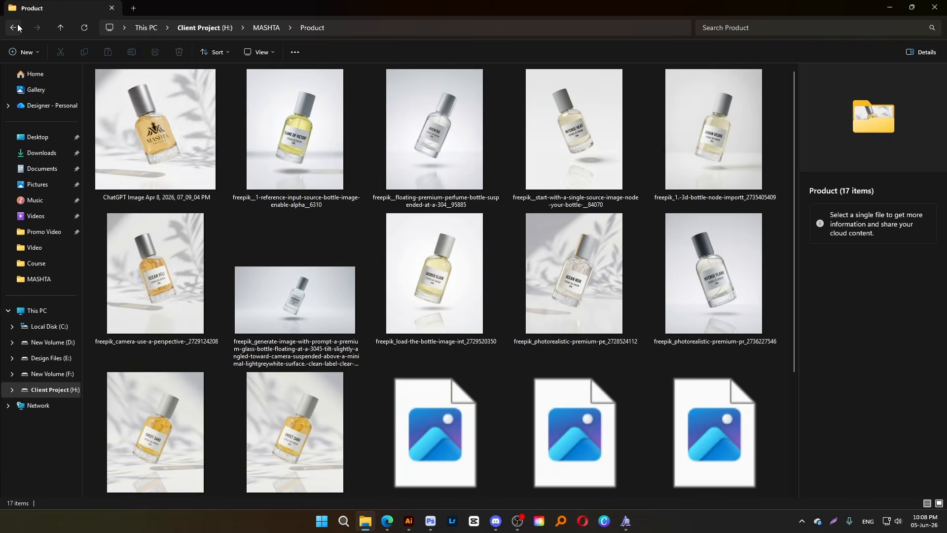
pyautogui.click(13, 28)
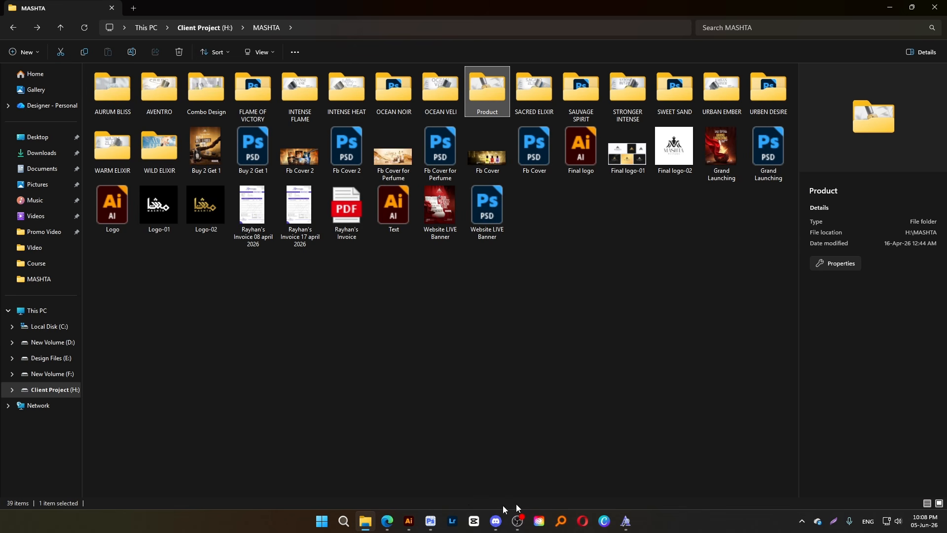
pyautogui.click(430, 521)
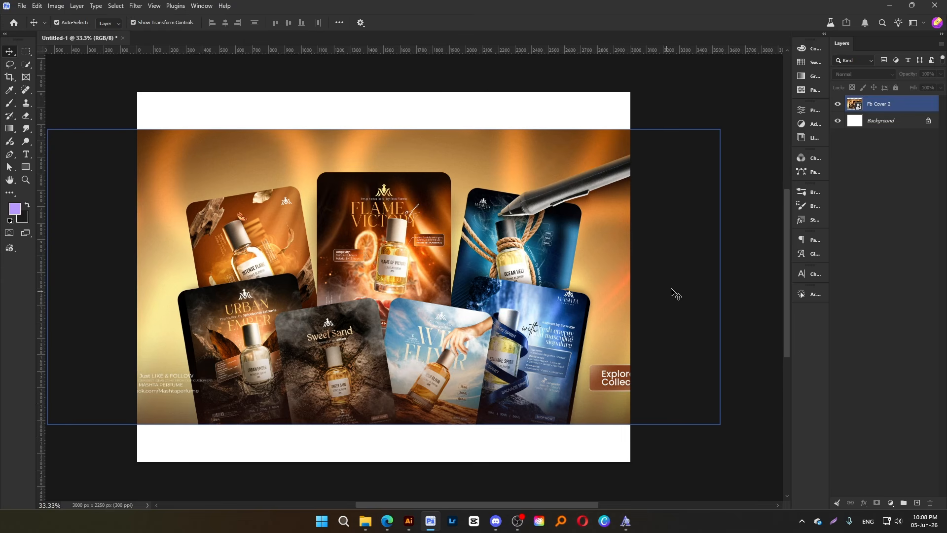
# Select the white strips above and below the image with a slight overlap and fill them using Generative Fill without a prompt
pyautogui.click(486, 96)
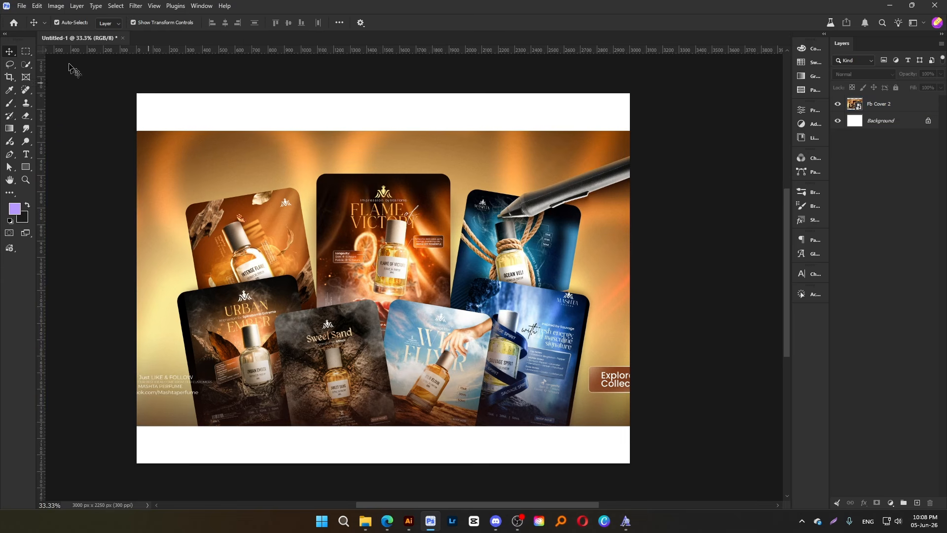
pyautogui.click(26, 51)
pyautogui.moveTo(106, 81); pyautogui.dragTo(653, 137)
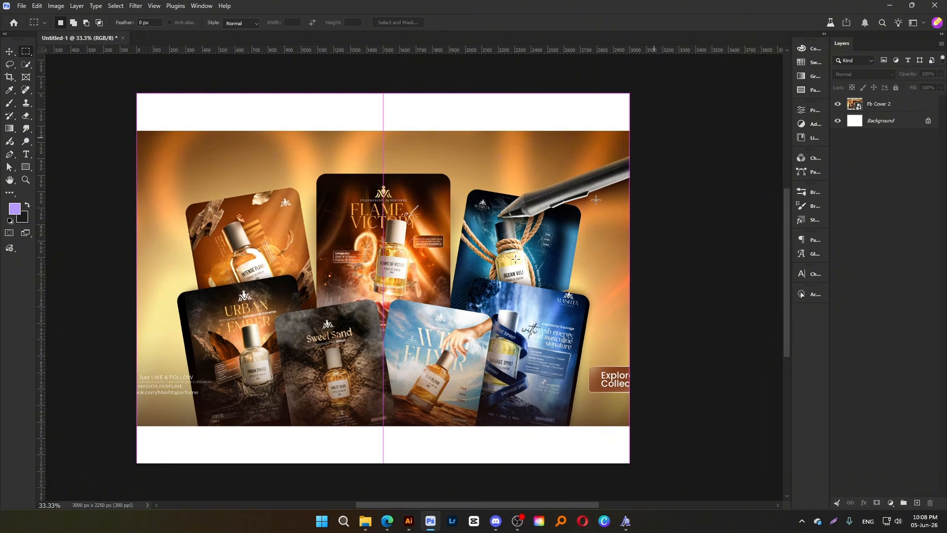
pyautogui.moveTo(131, 464); pyautogui.dragTo(634, 425)
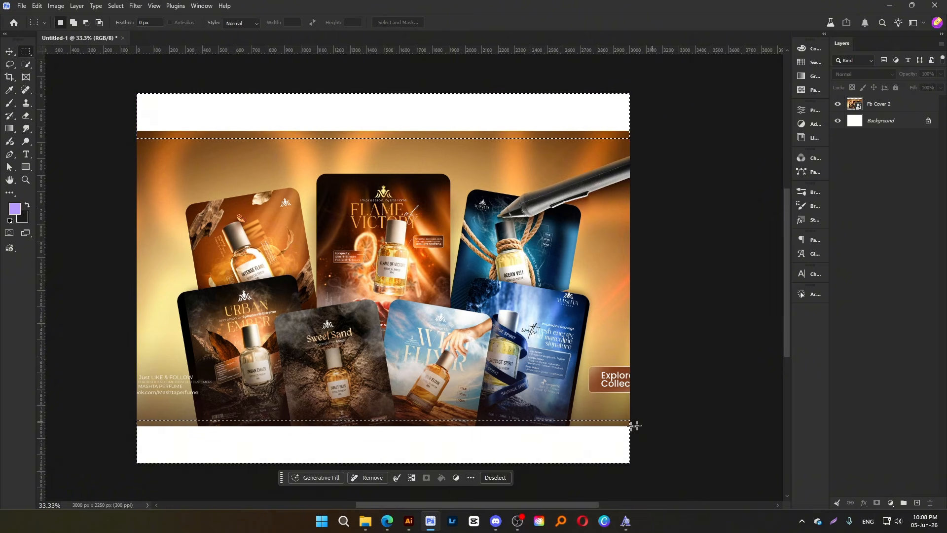
pyautogui.click(331, 483)
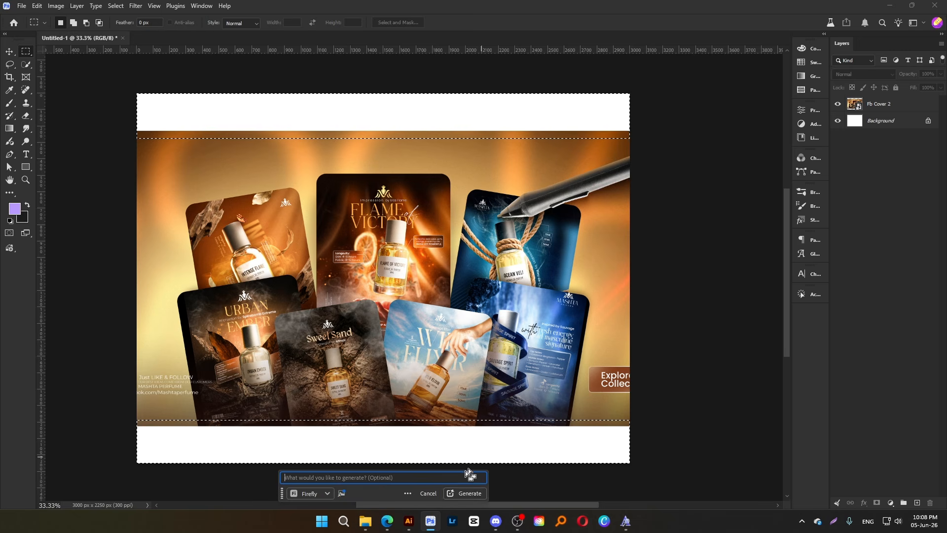
pyautogui.click(465, 493)
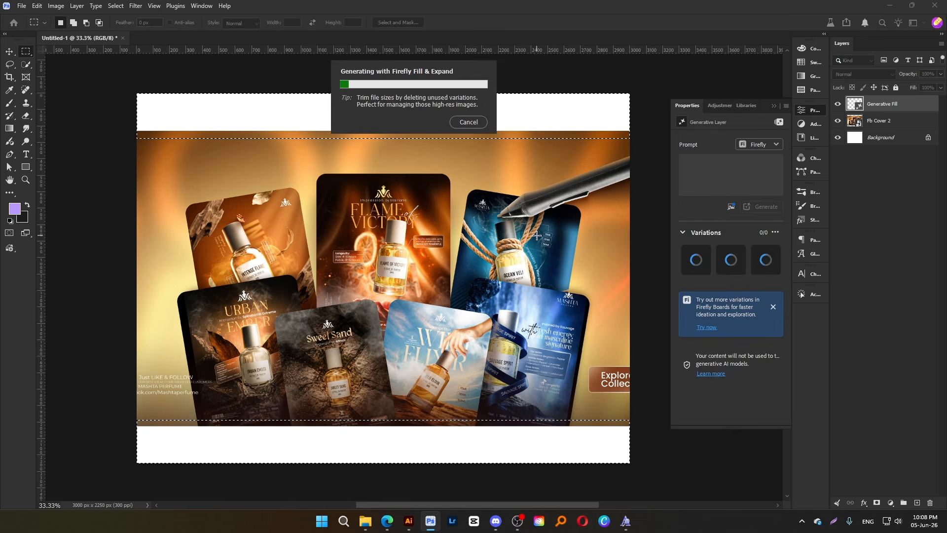
# Switch to the browser and examine the project cover designs on the portfolio page of the designer's own website
pyautogui.moveTo(388, 521)
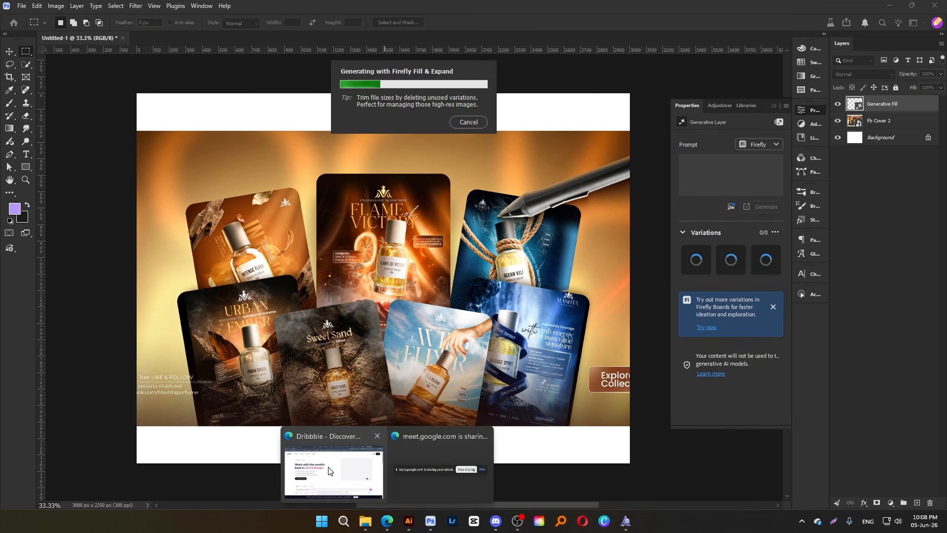
pyautogui.click(334, 450)
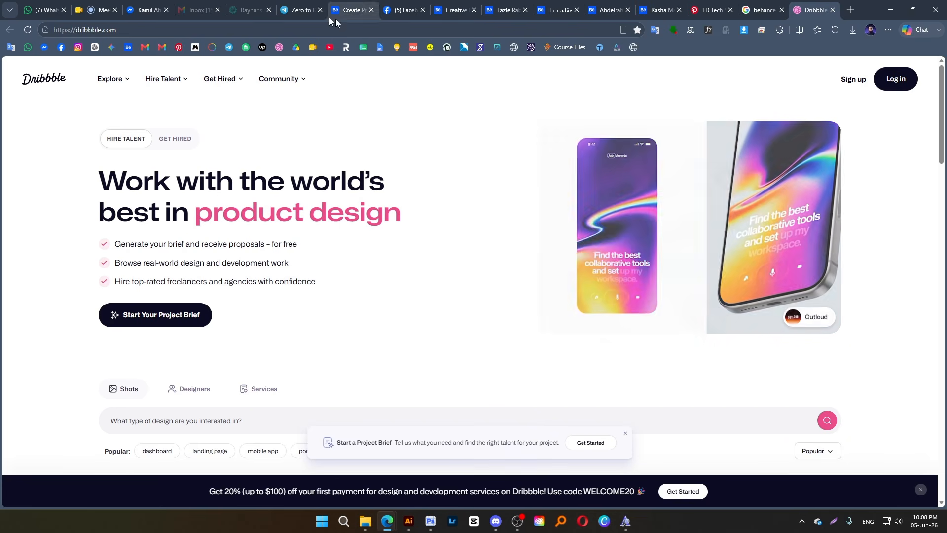
pyautogui.middleClick(531, 48)
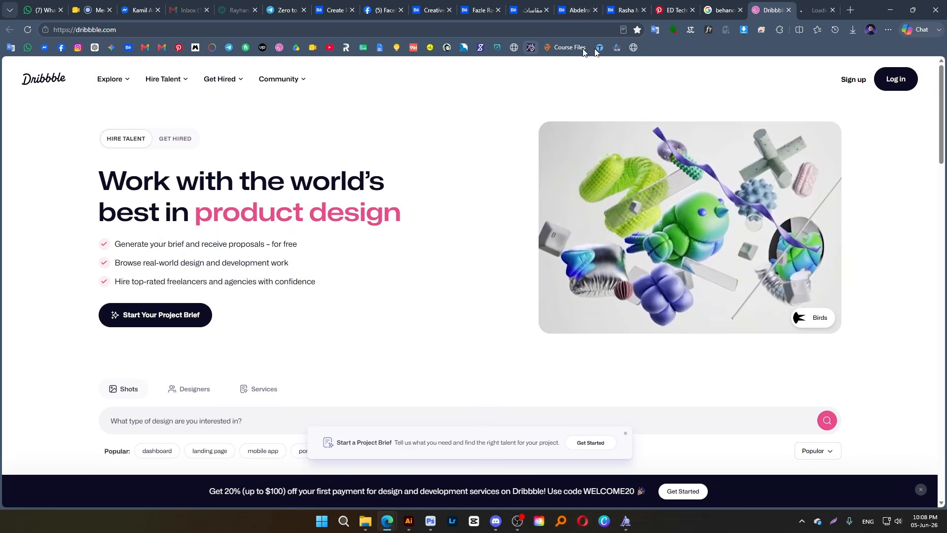
pyautogui.click(813, 7)
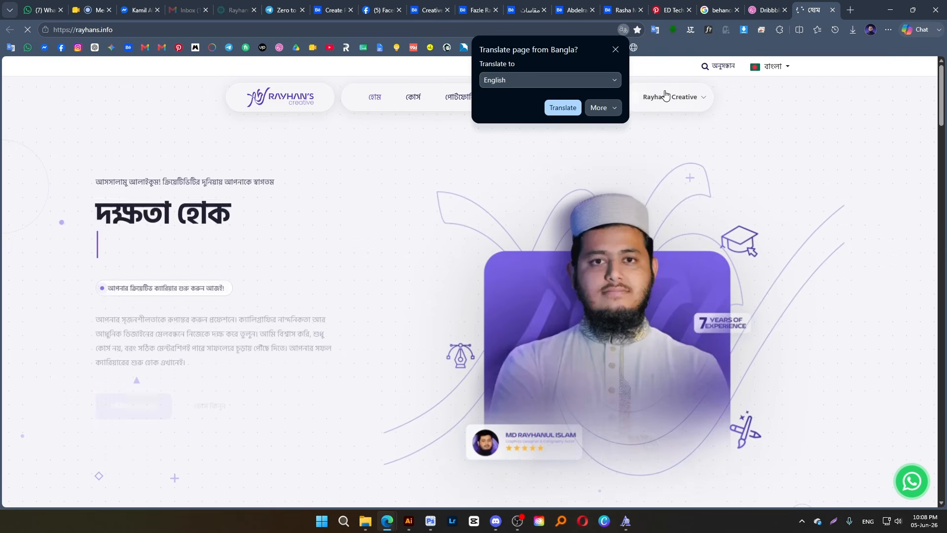
pyautogui.click(615, 50)
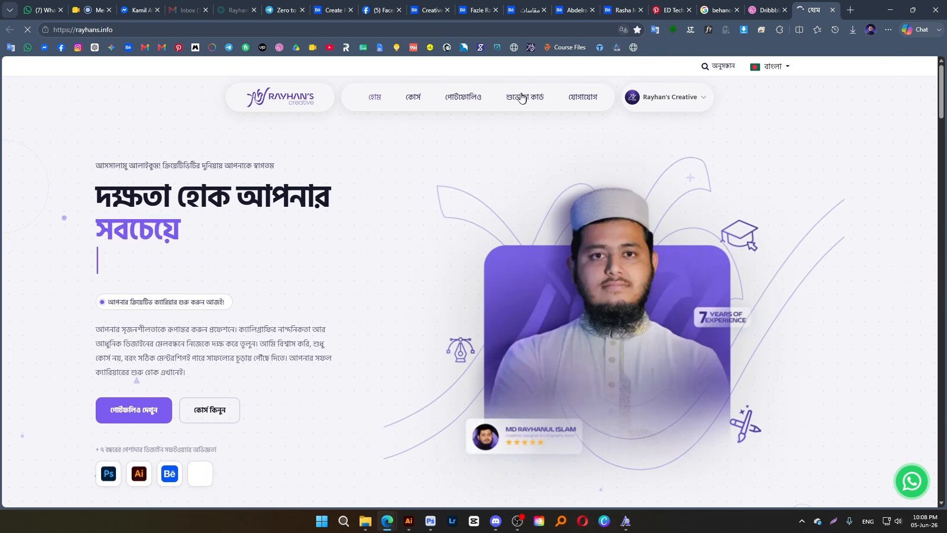
pyautogui.click(468, 99)
pyautogui.scroll(-4, 491, 326)
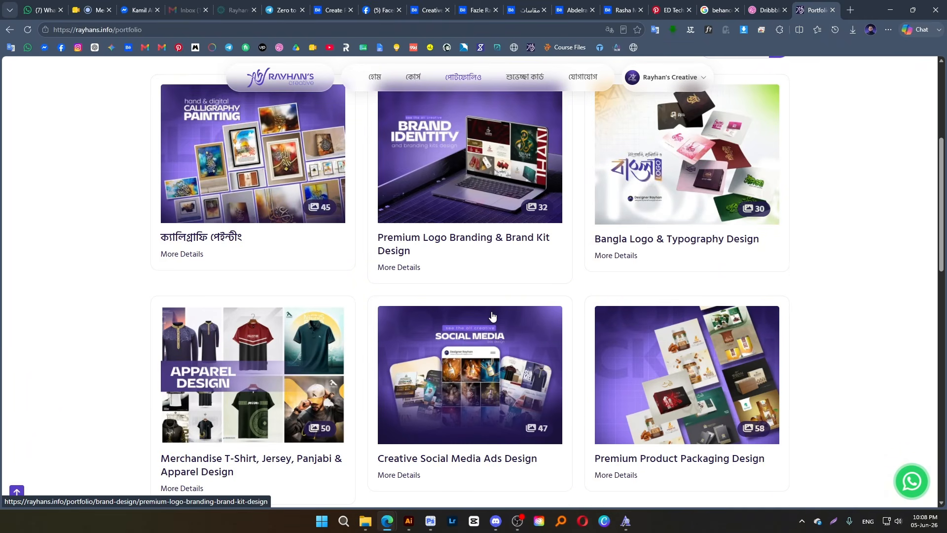
pyautogui.scroll(-2, 491, 316)
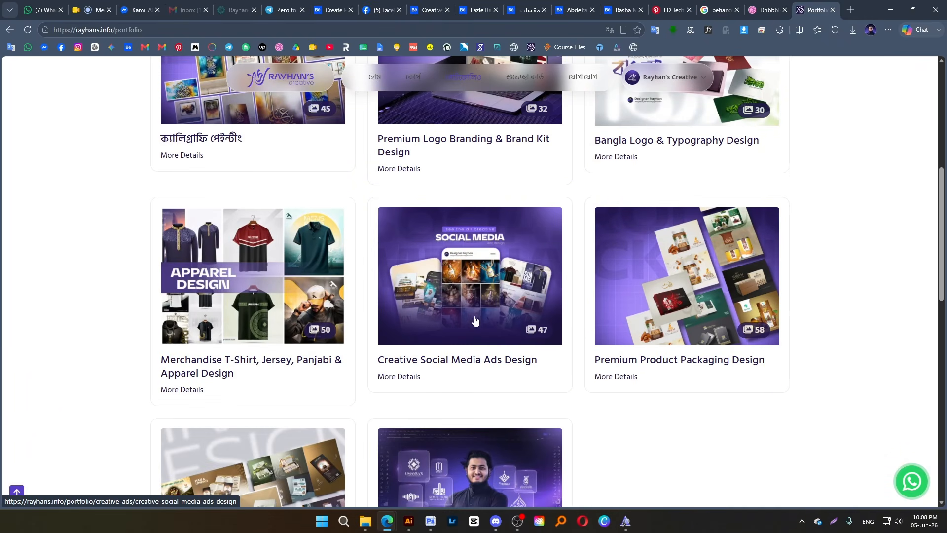
pyautogui.scroll(-3, 429, 434)
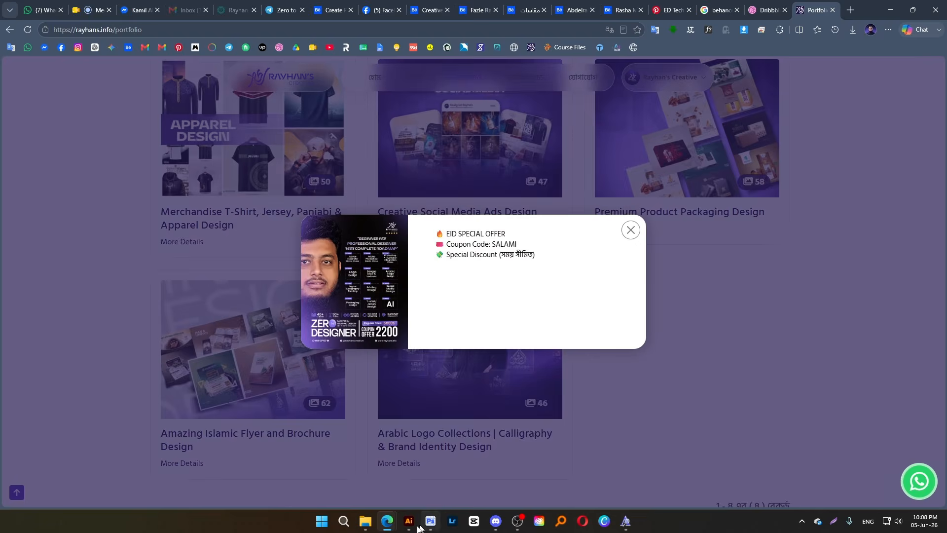
pyautogui.click(417, 526)
# Return to Photoshop, compare the generated fill variations, choose the second one and collapse the layer properties
pyautogui.click(430, 521)
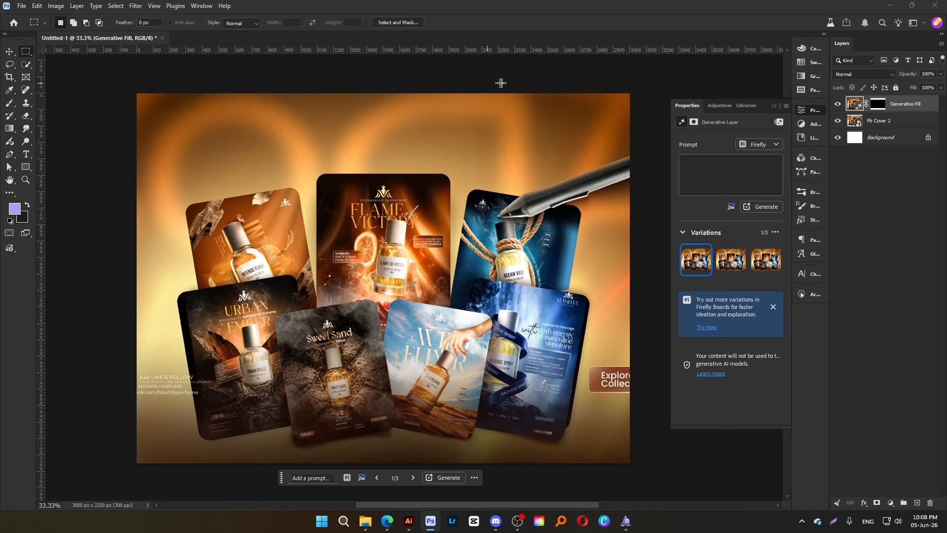
pyautogui.click(10, 52)
pyautogui.click(412, 478)
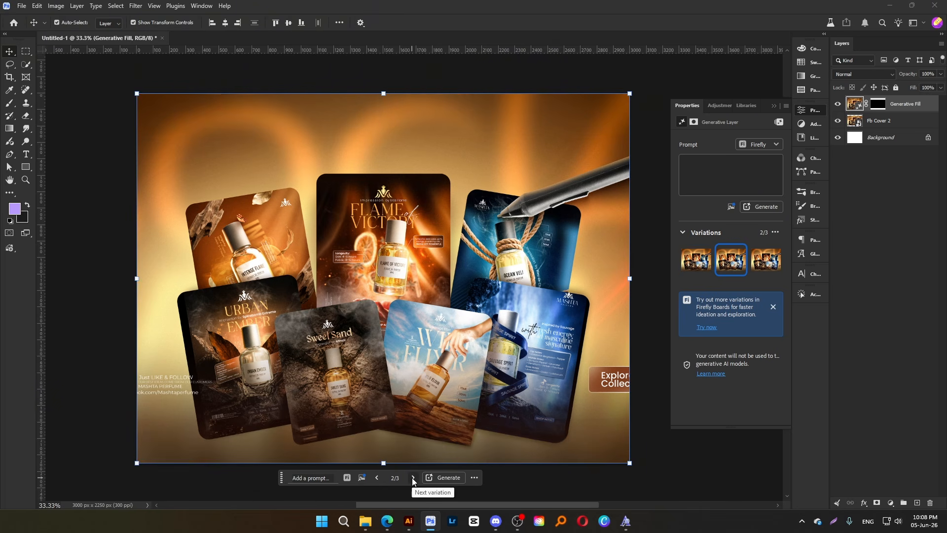
pyautogui.click(413, 477)
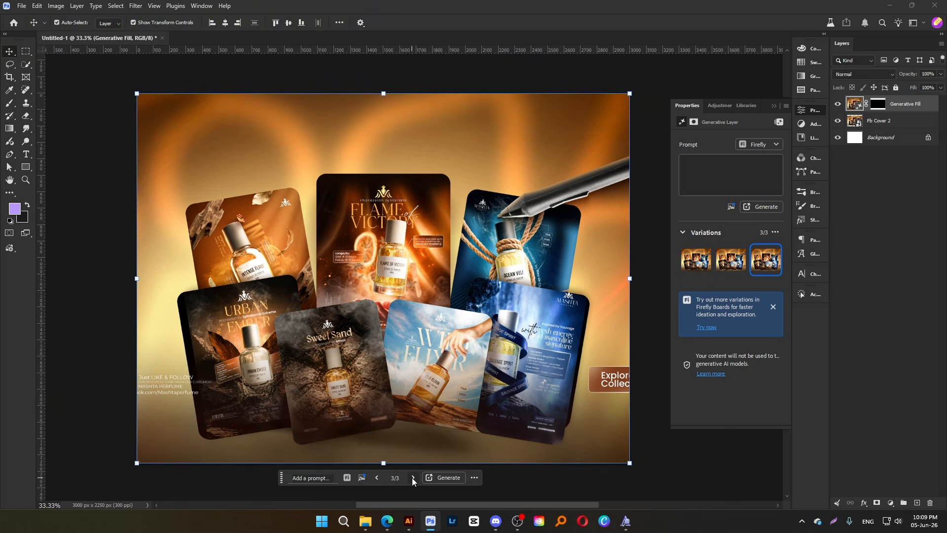
pyautogui.click(378, 478)
pyautogui.click(774, 106)
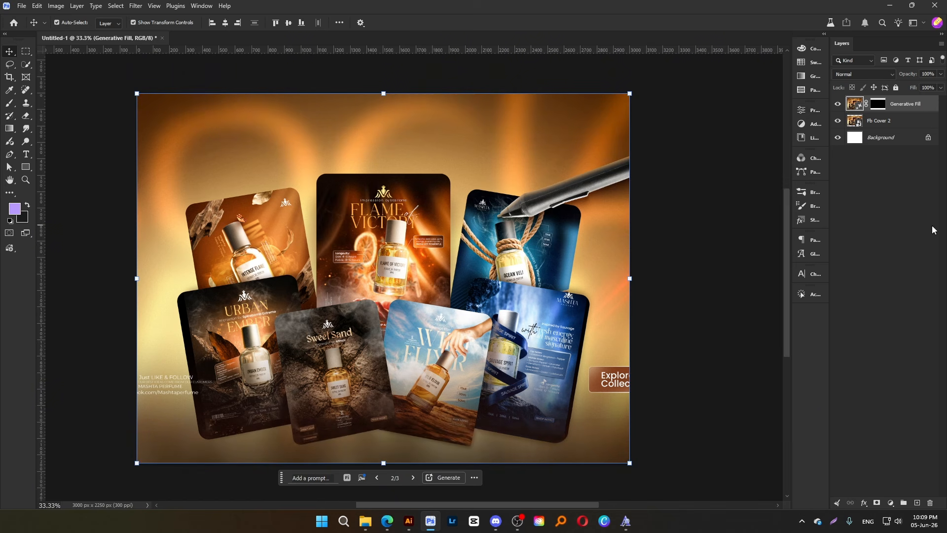
# Save the cover as a JPEG named Untitled-1 in Downloads, replacing the existing file and accepting the JPEG options
pyautogui.click(932, 230)
pyautogui.hotkey('ctrl', '-')
pyautogui.hotkey('ctrl', '-')
pyautogui.moveTo(626, 194); pyautogui.dragTo(630, 192)
pyautogui.hotkey('ctrl', '+')
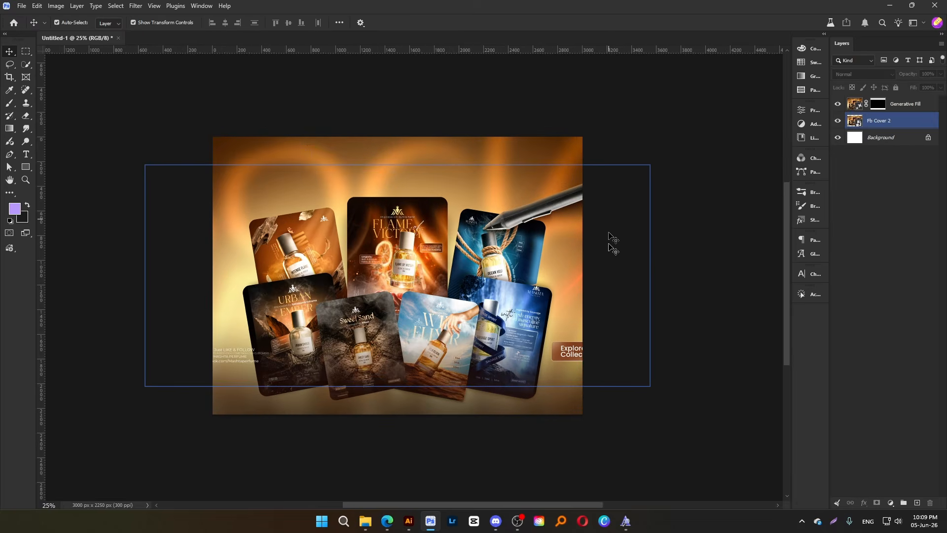
pyautogui.hotkey('ctrl', 's')
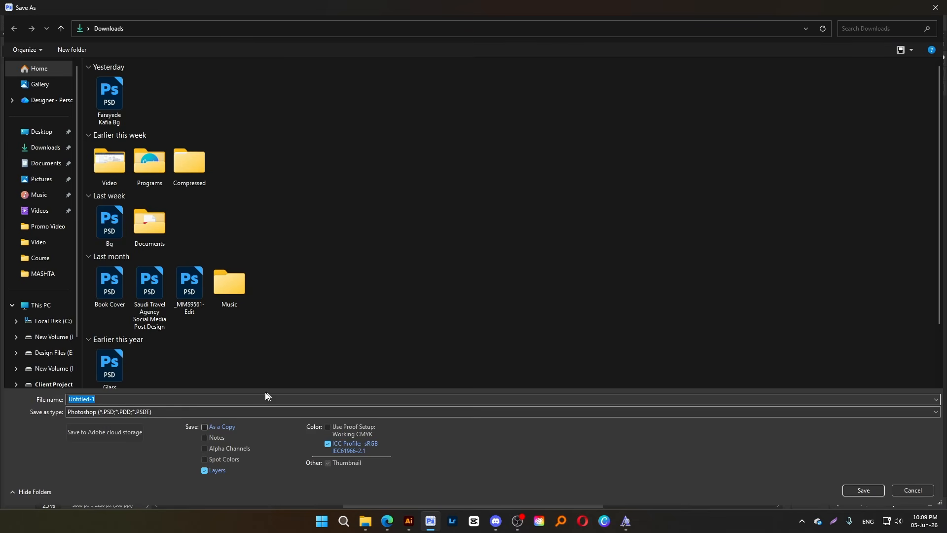
pyautogui.click(103, 412)
pyautogui.click(123, 287)
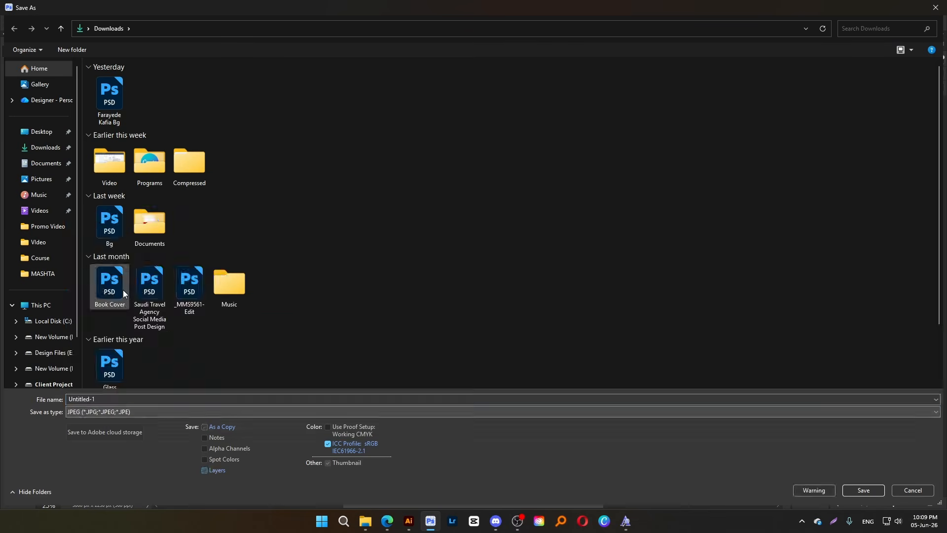
pyautogui.press('Return')
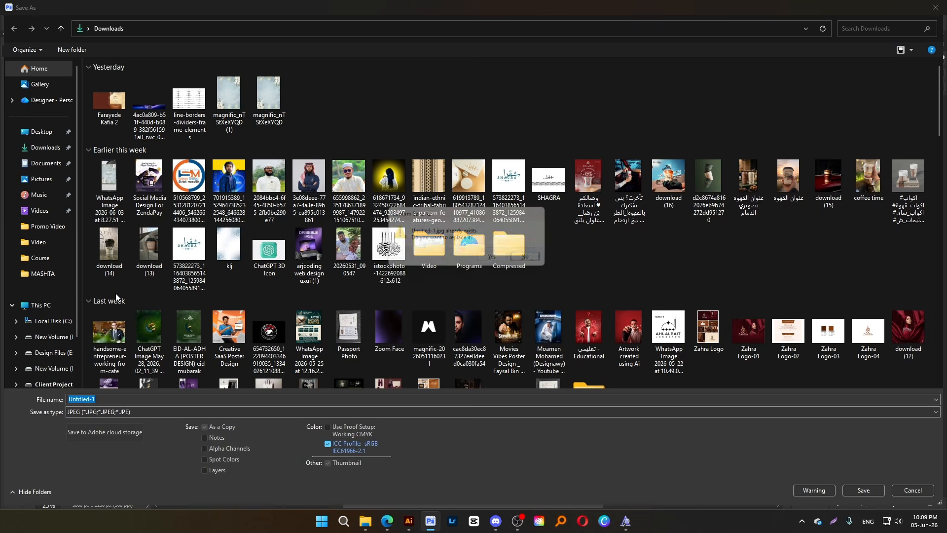
pyautogui.click(497, 260)
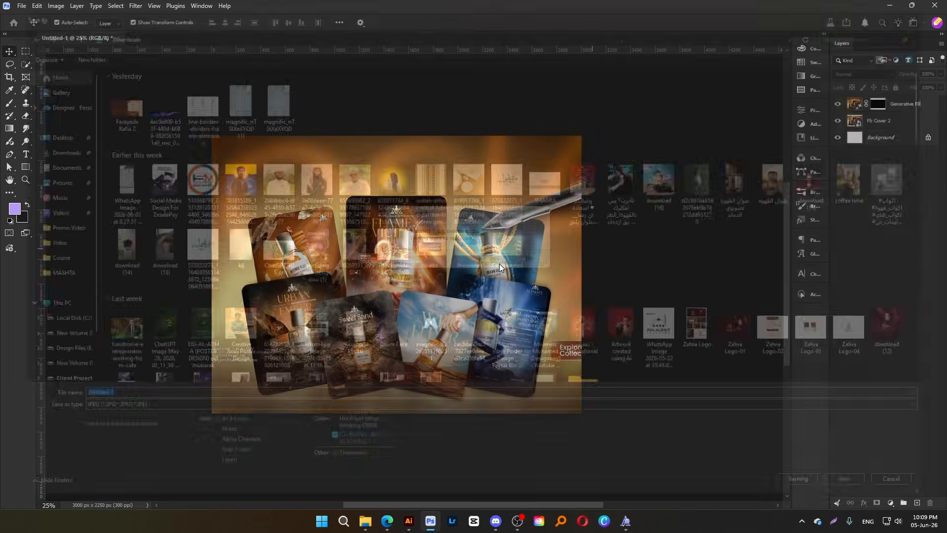
pyautogui.click(539, 134)
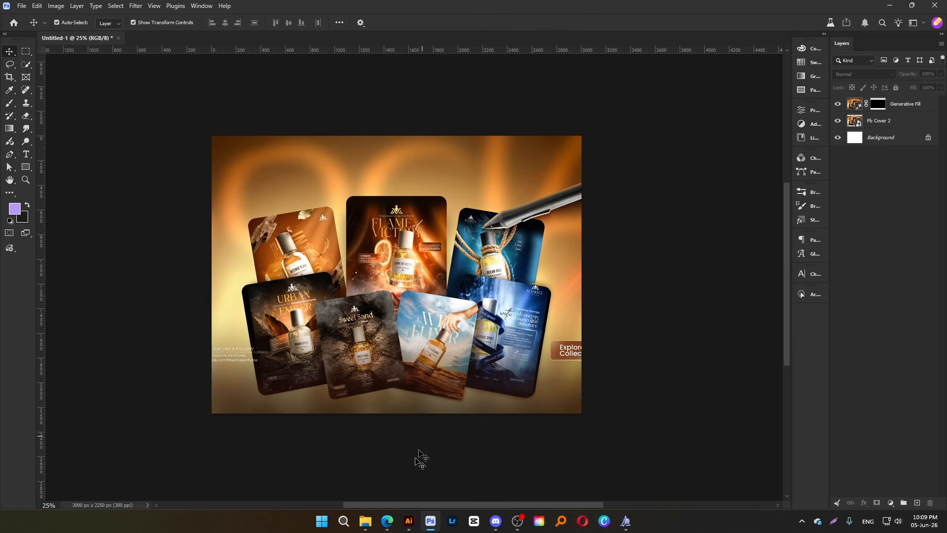
# Switch to the browser and bring up the empty Behance project editor
pyautogui.click(358, 500)
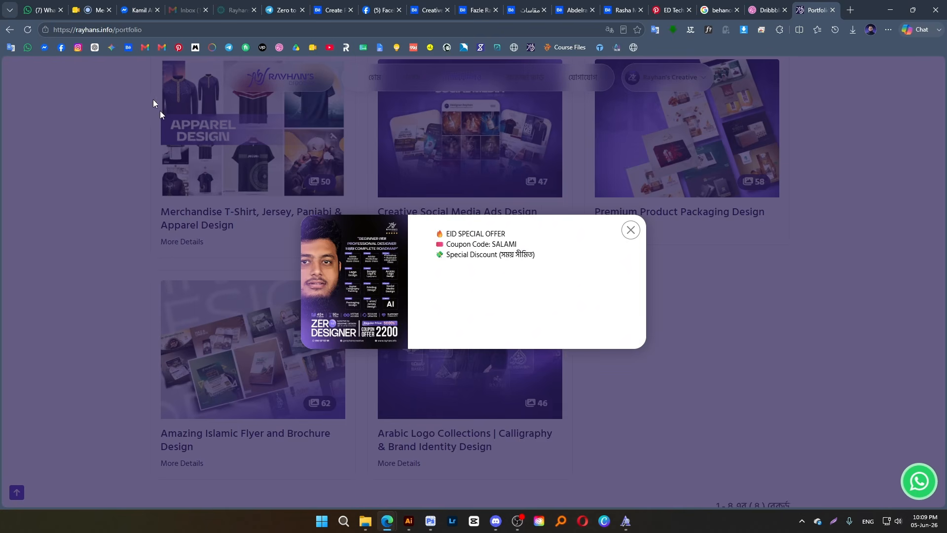
pyautogui.click(425, 9)
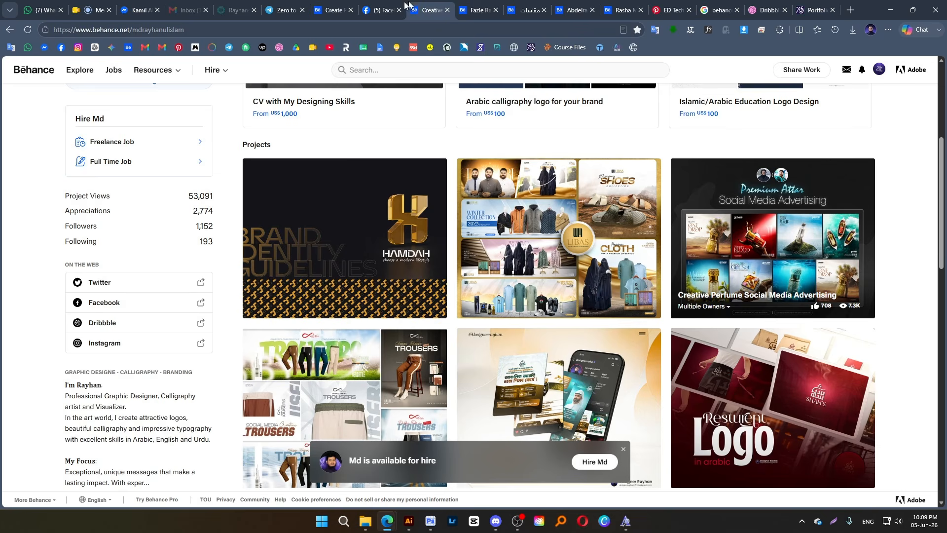
pyautogui.click(329, 10)
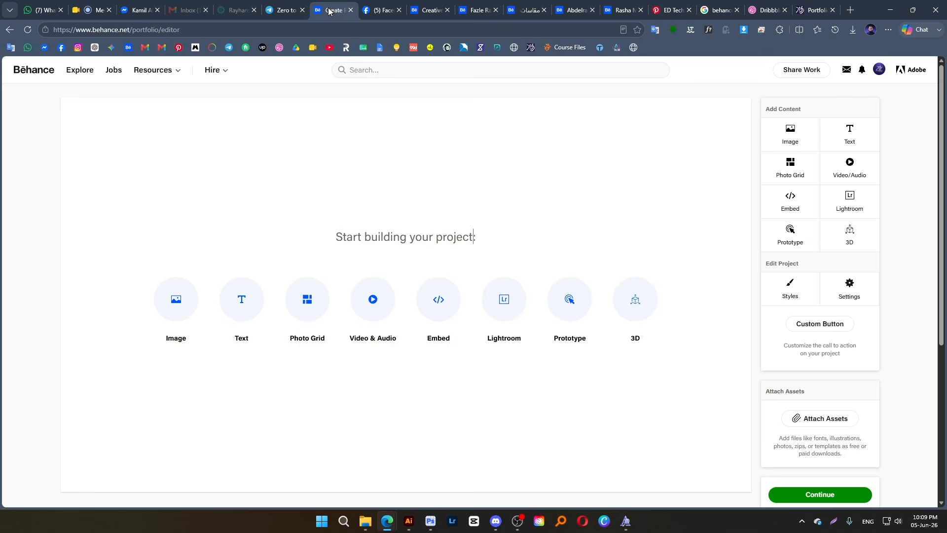
# Insert the saved perfume cover JPEG from Downloads into the Behance project and look it over
pyautogui.click(175, 309)
pyautogui.click(67, 150)
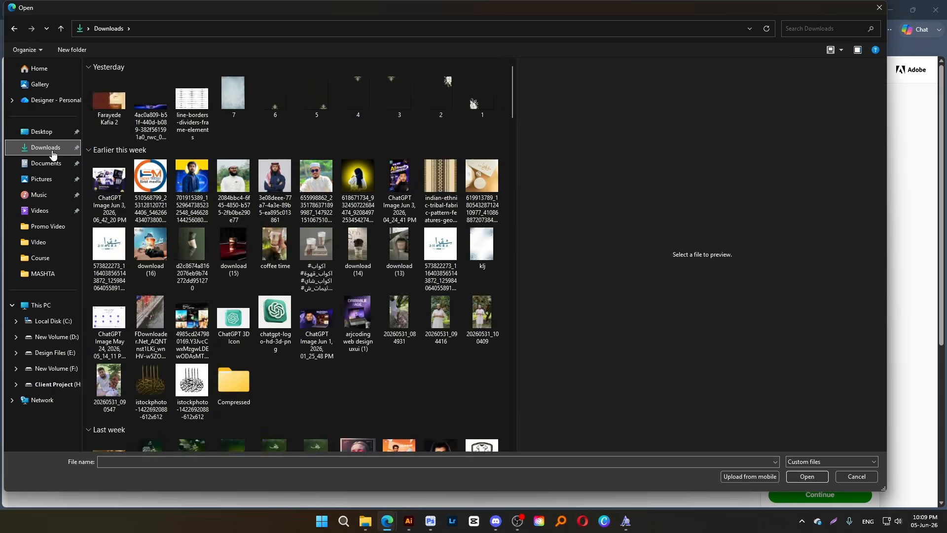
pyautogui.click(109, 109)
pyautogui.doubleClick(109, 108)
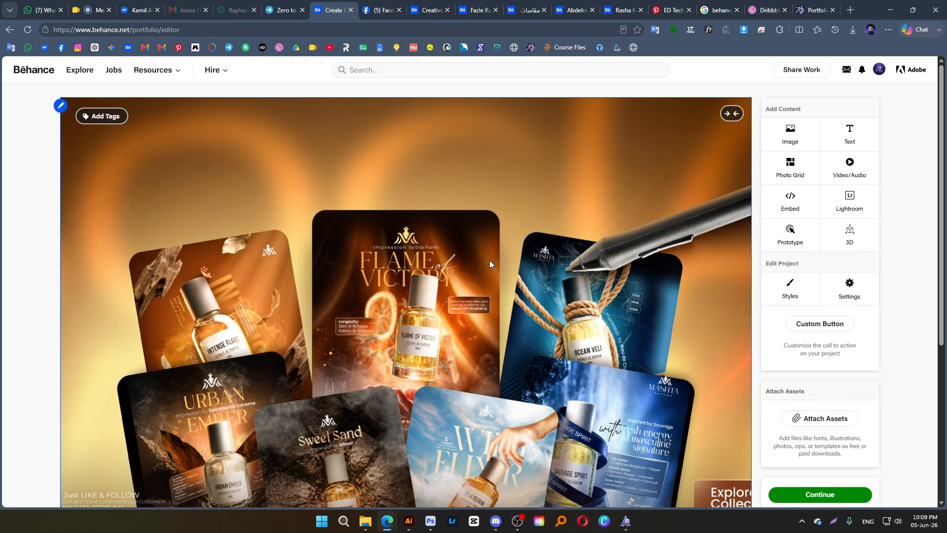
pyautogui.scroll(-3, 489, 262)
pyautogui.scroll(3, 261, 251)
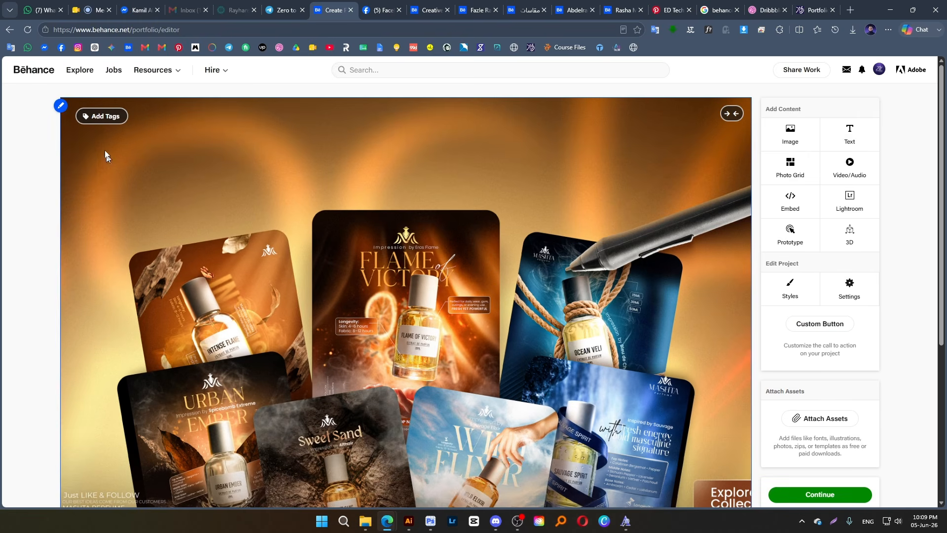
# Delete the cover image from the Behance project
pyautogui.click(63, 112)
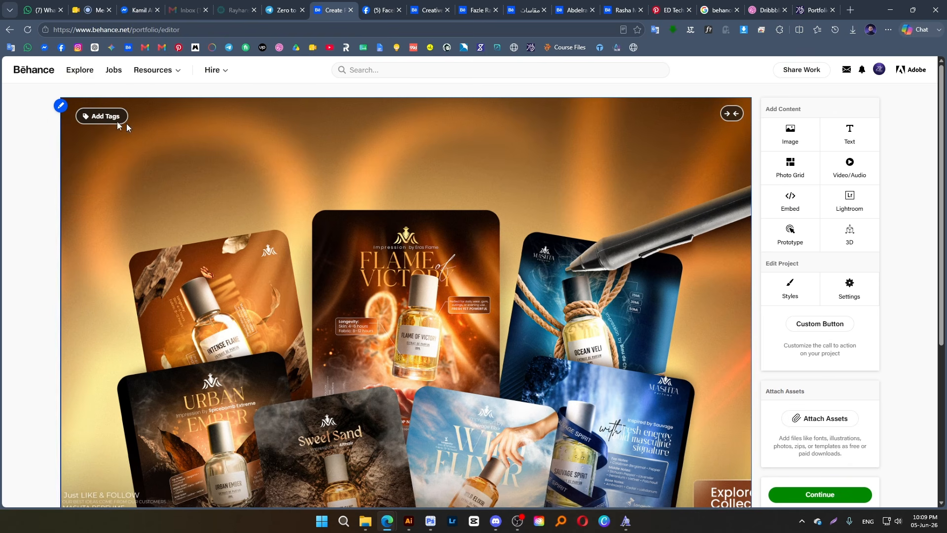
pyautogui.moveTo(63, 109)
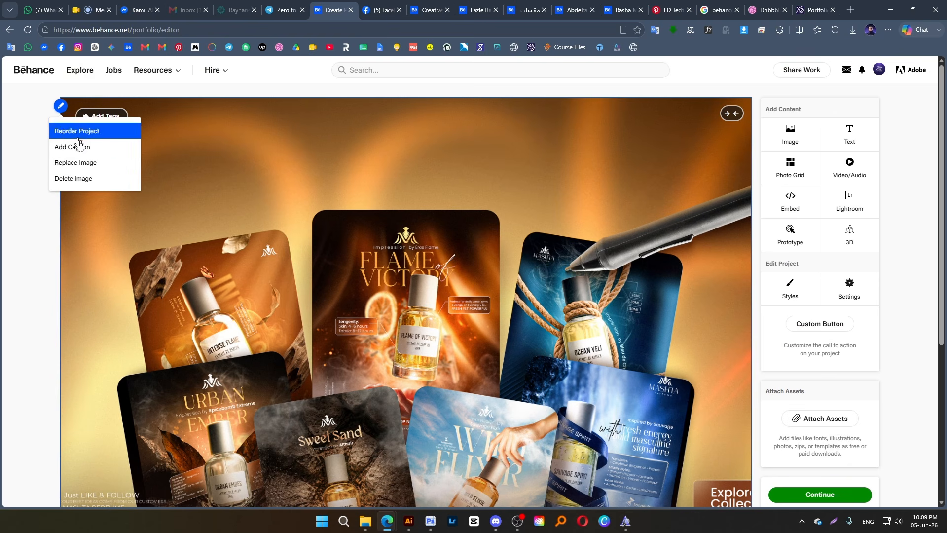
pyautogui.click(98, 186)
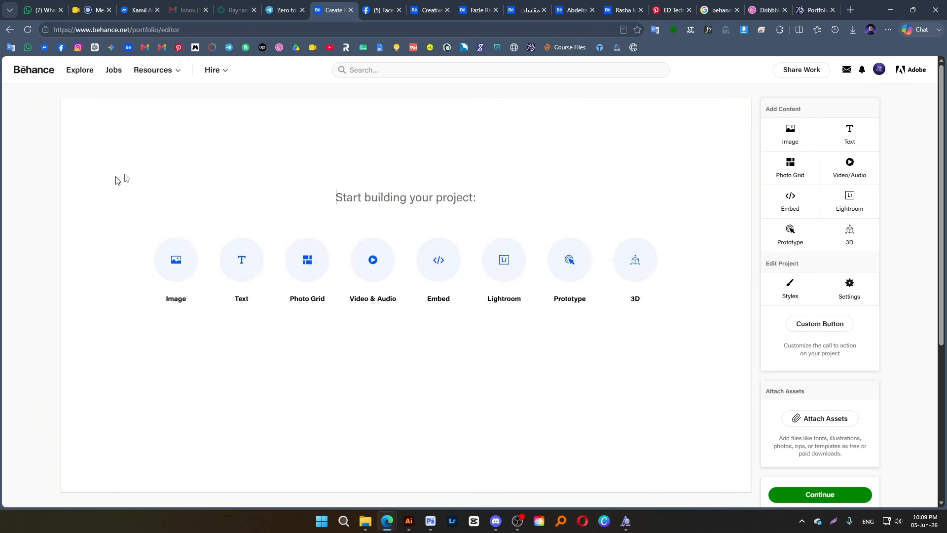
# Glance at the Behance profile page, return to the project editor and add an empty text block
pyautogui.click(416, 13)
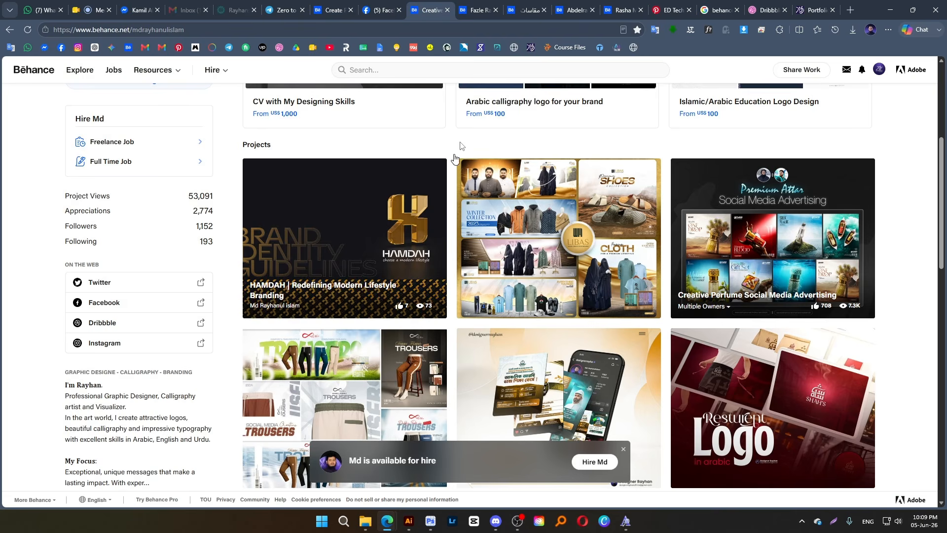
pyautogui.click(345, 9)
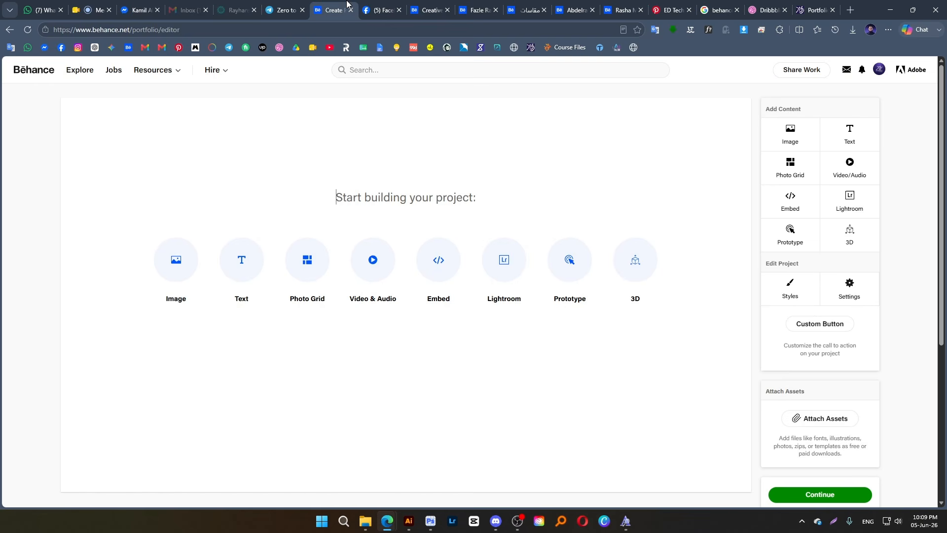
pyautogui.click(249, 269)
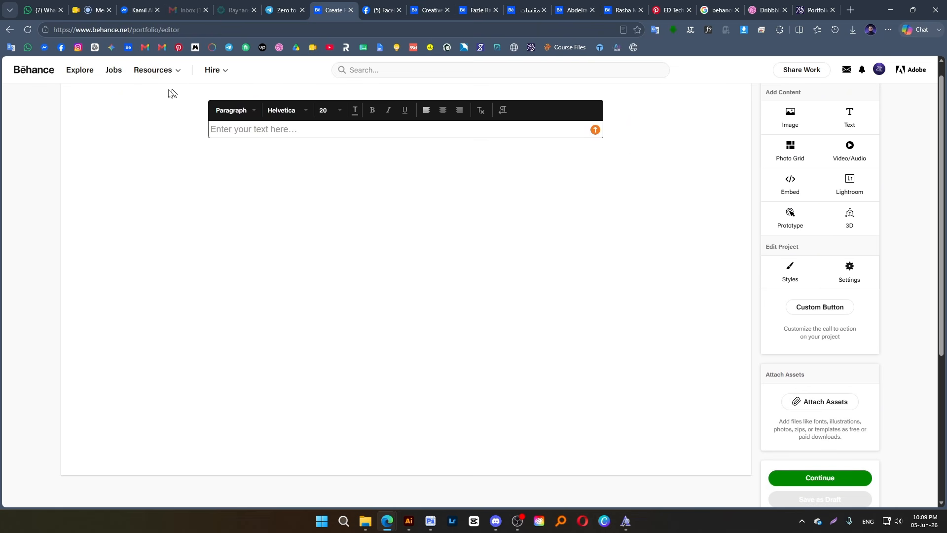
# Open ChatGPT in a new browser tab and attach the perfume cover image from Downloads to a new message
pyautogui.middleClick(95, 48)
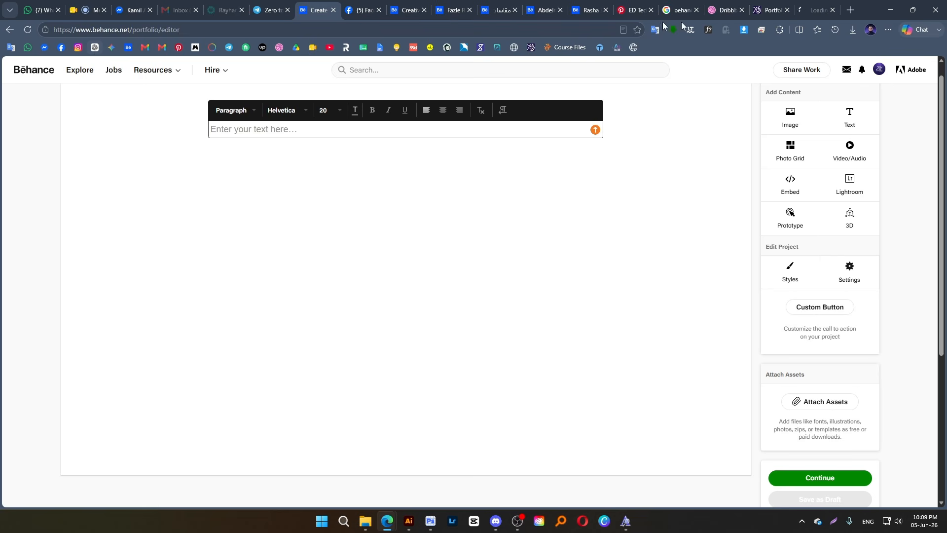
pyautogui.click(809, 10)
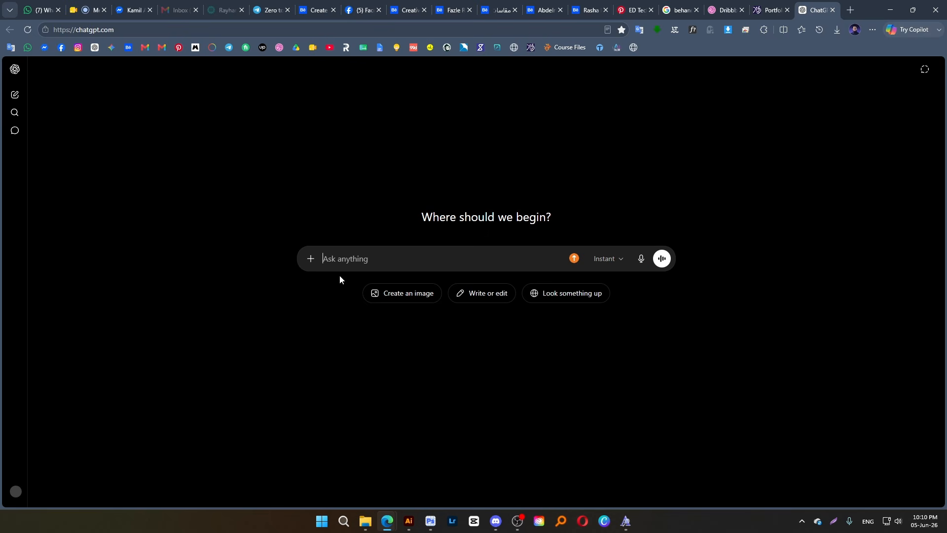
pyautogui.click(311, 259)
pyautogui.click(326, 278)
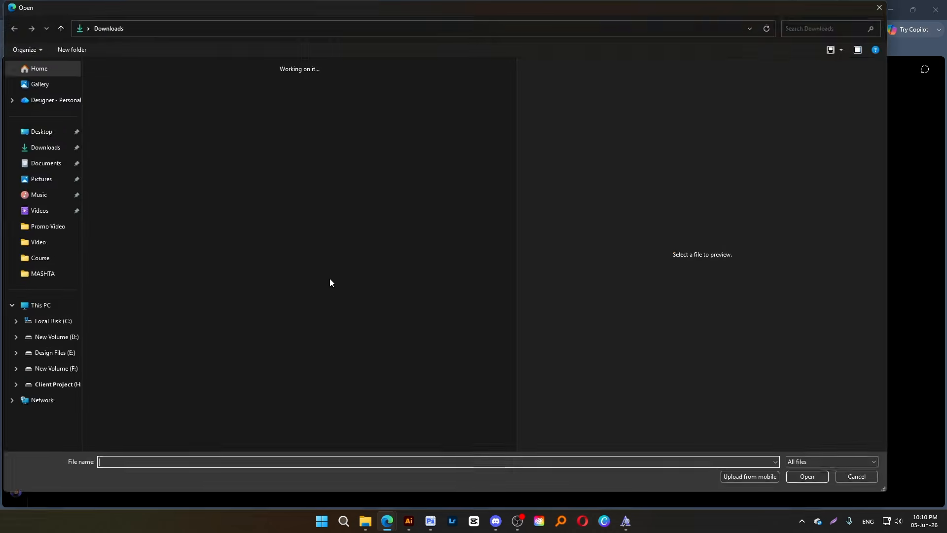
pyautogui.doubleClick(110, 97)
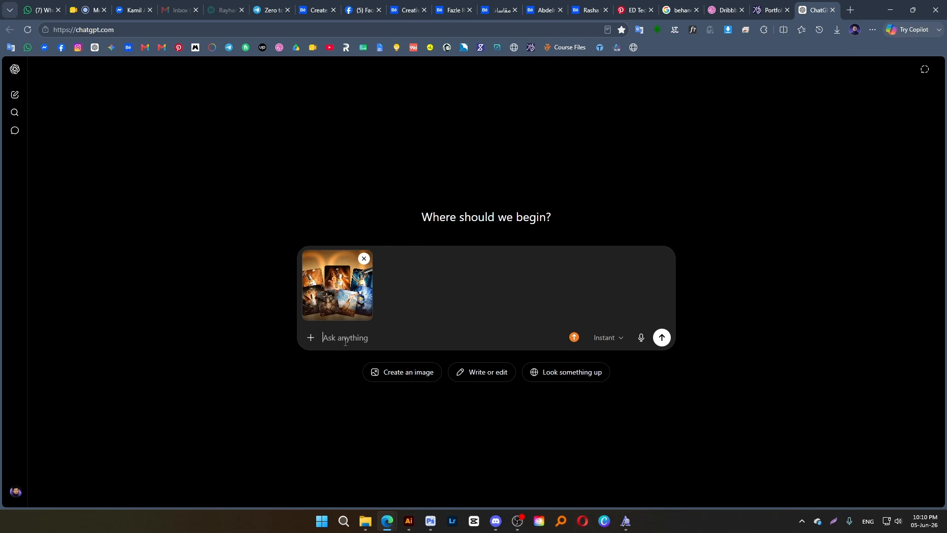
# Begin the ChatGPT prompt in Bengali with "আমি এই প্রজেক্ট দিয়ে বিহেন্সে প্রজেক্ট আপলোড করবো"
pyautogui.write('ami')
pyautogui.press('BackSpace')
pyautogui.write('ami ei prjekt ')
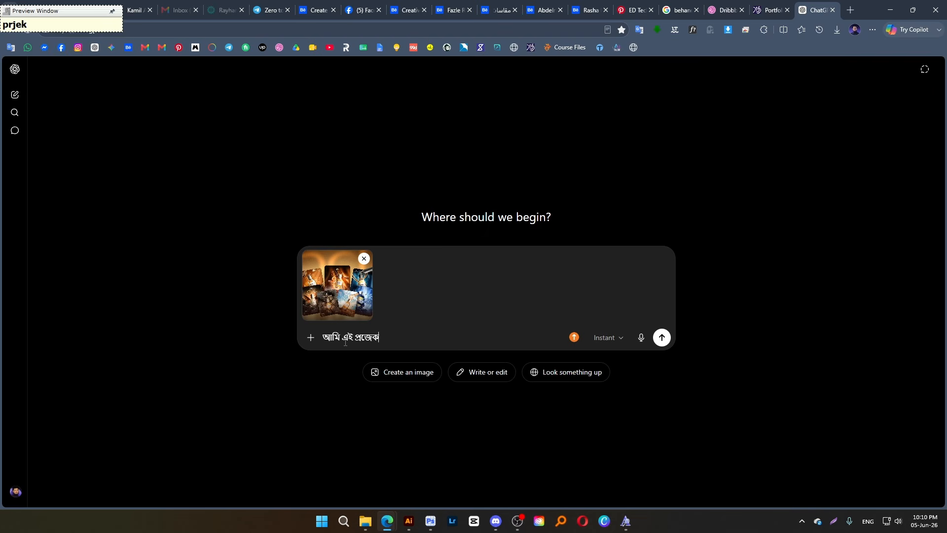
pyautogui.write('diye ')
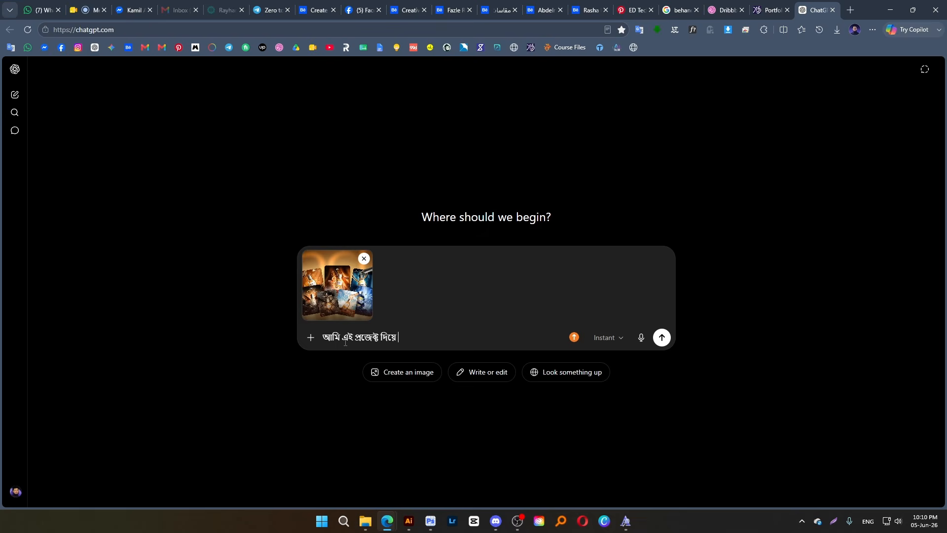
pyautogui.write('bi')
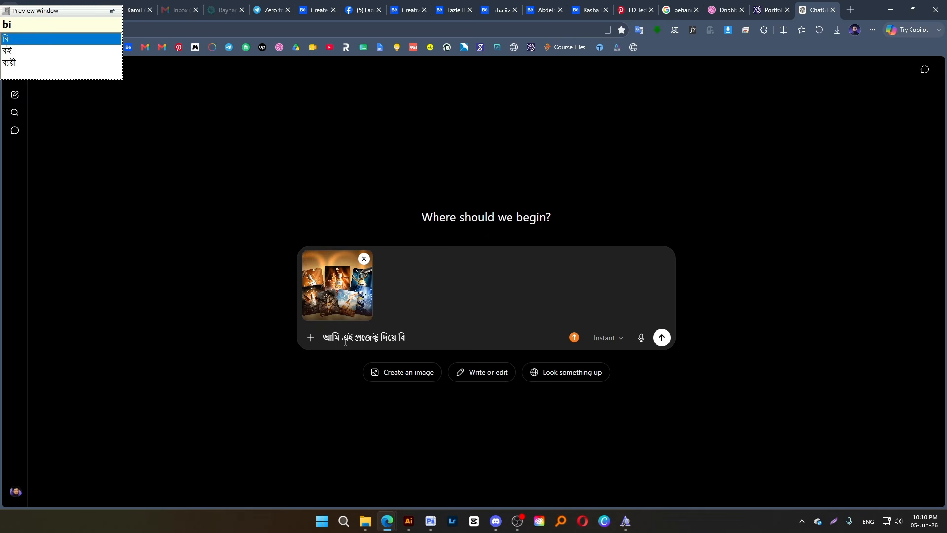
pyautogui.write('he')
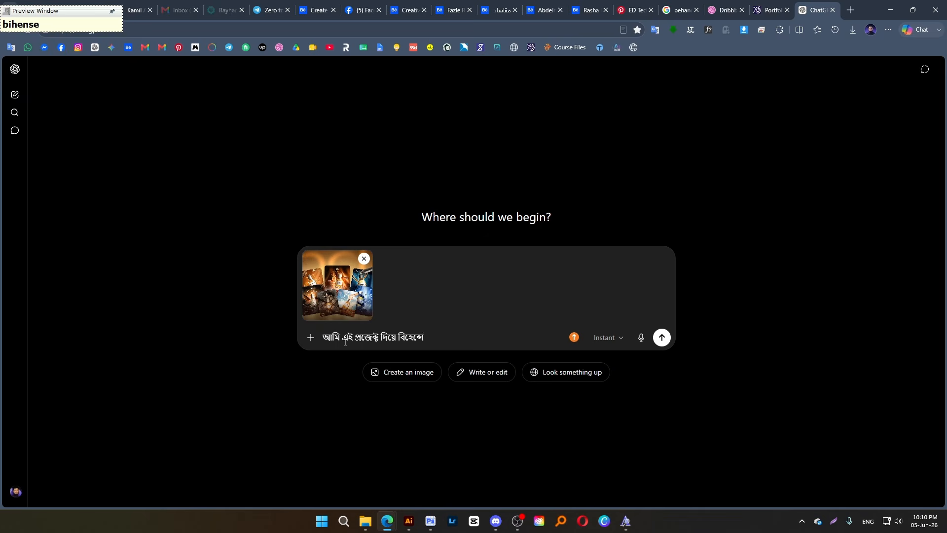
pyautogui.write('nse prjekt apoloD')
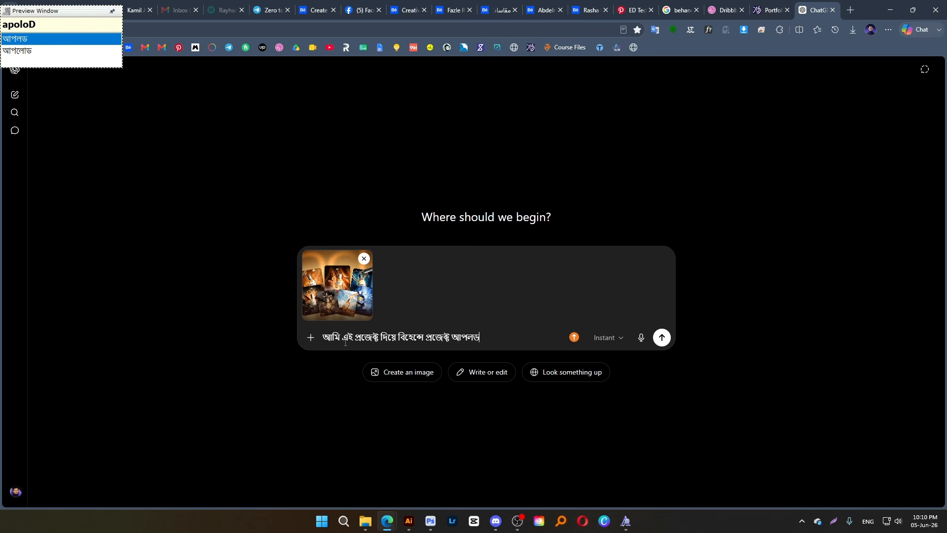
pyautogui.press('Down')
pyautogui.write('korbO')
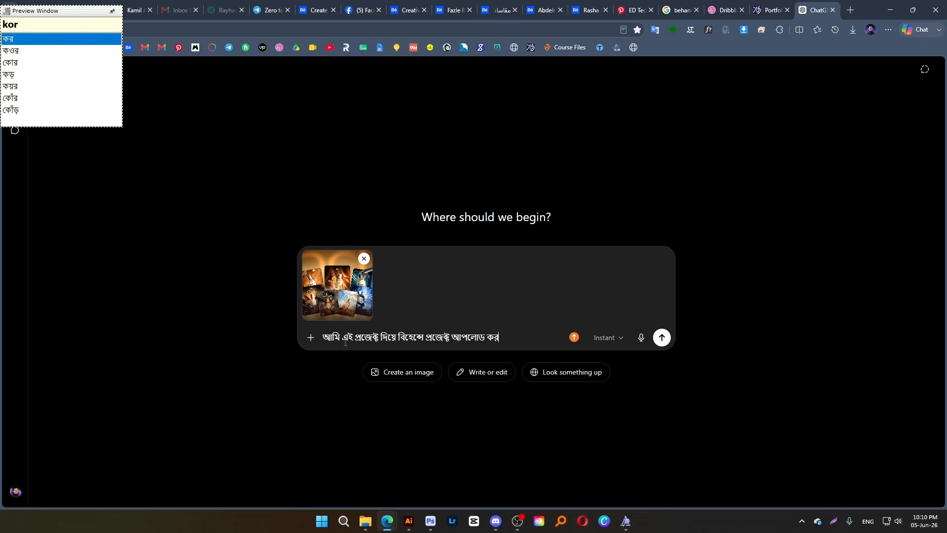
pyautogui.write(' sertar')
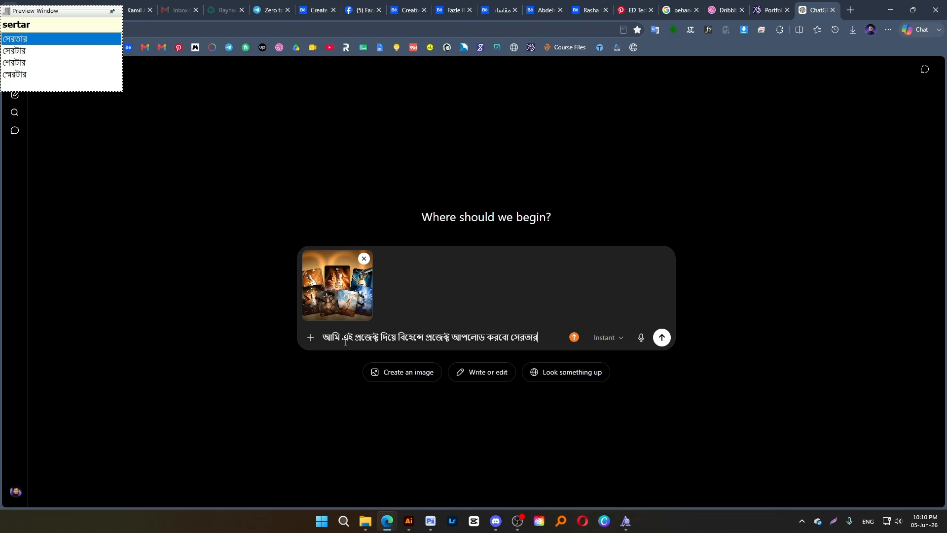
# Continue the prompt with "সেটার জন্য ট্যাগ", correcting the misspelled words
pyautogui.press('BackSpace')
pyautogui.press('BackSpace')
pyautogui.press('BackSpace')
pyautogui.press('BackSpace')
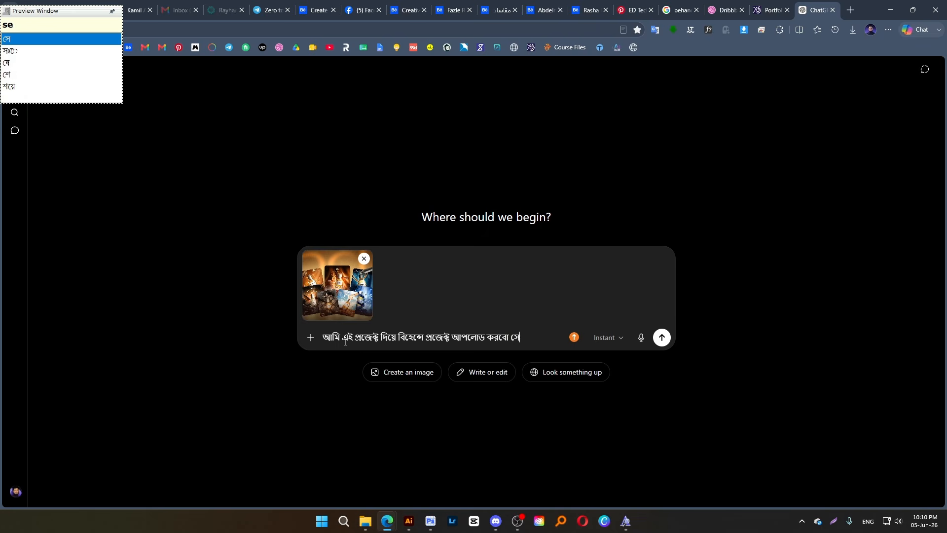
pyautogui.write('Tar jonno ')
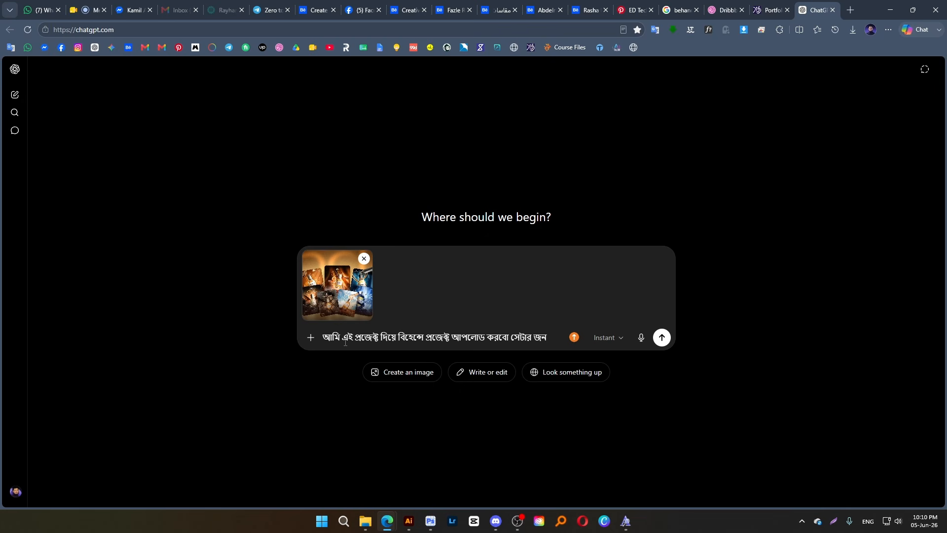
pyautogui.write('y')
pyautogui.press('BackSpace')
pyautogui.press('BackSpace')
pyautogui.write('ny Ty')
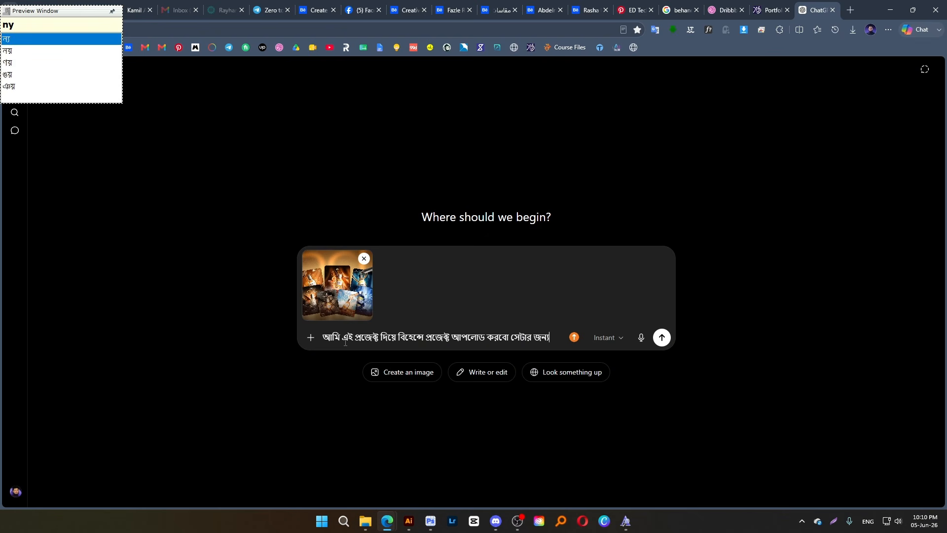
pyautogui.write('ag')
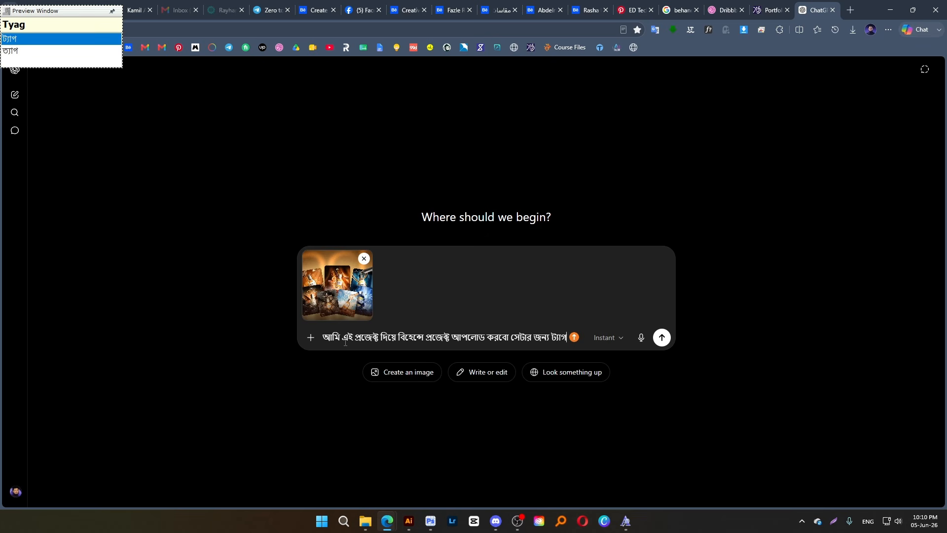
pyautogui.write(', ')
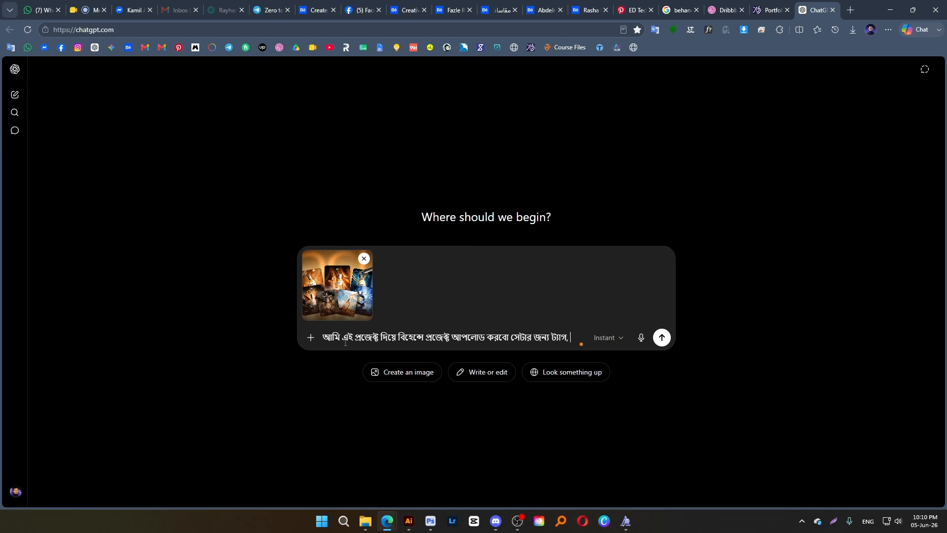
pyautogui.write('TaiTel')
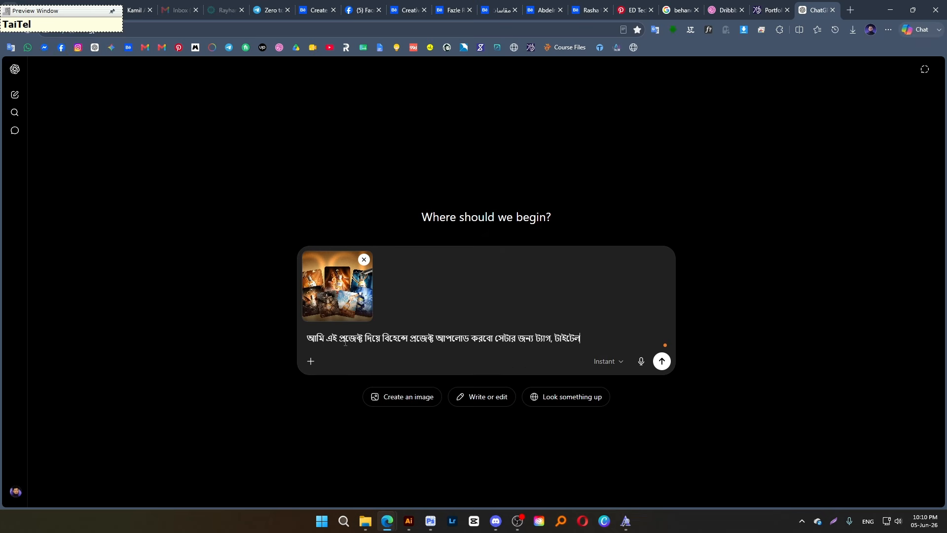
pyautogui.write(',')
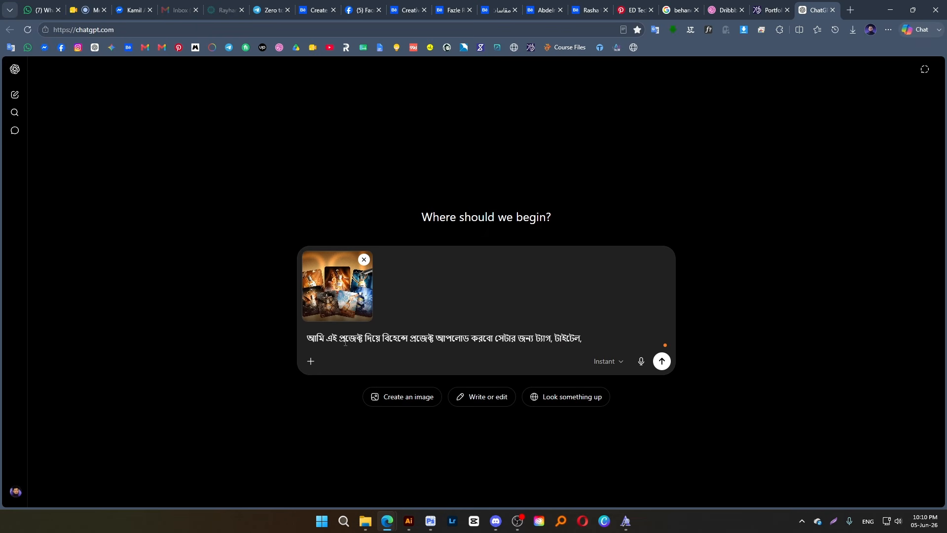
pyautogui.write(' Deskrip')
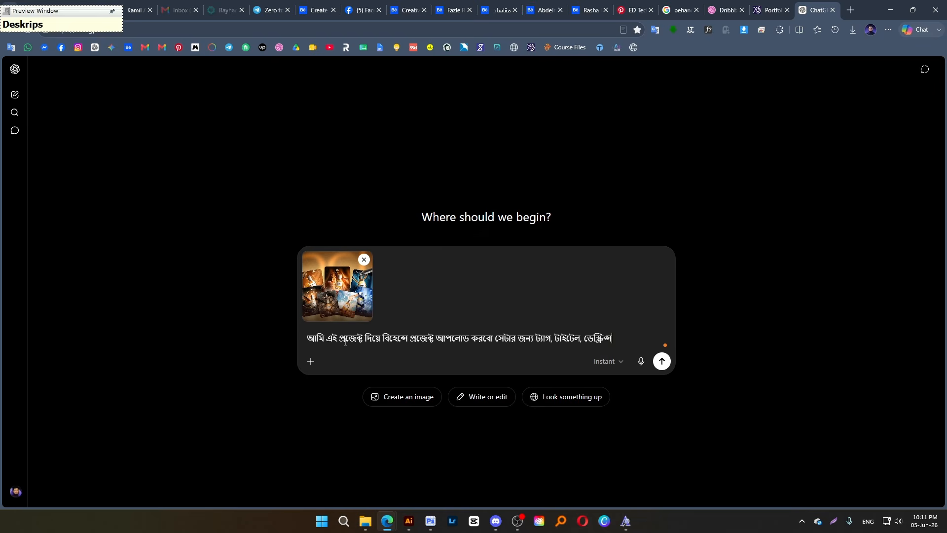
pyautogui.write('shon')
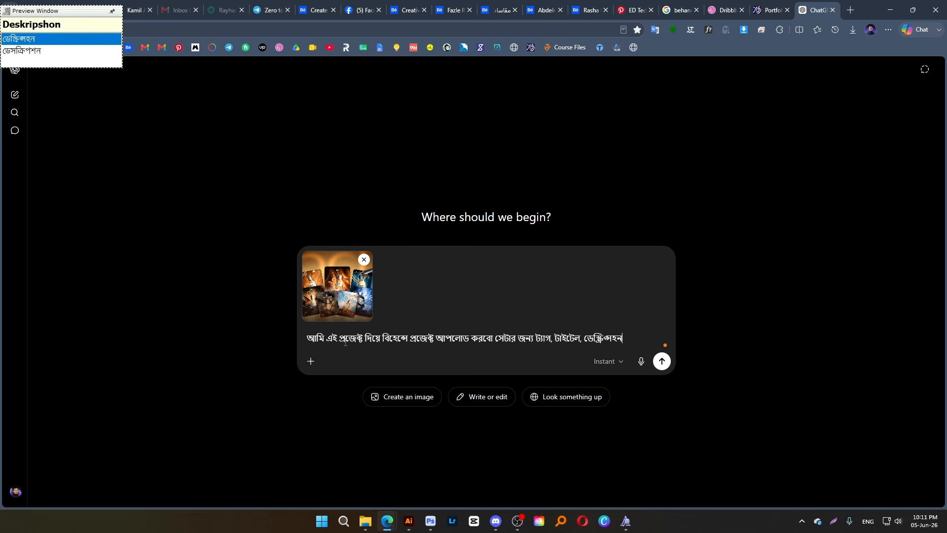
# Extend the prompt's list of requested items with "টাইটেল, ডেসক্রিপশন"
pyautogui.press('Down')
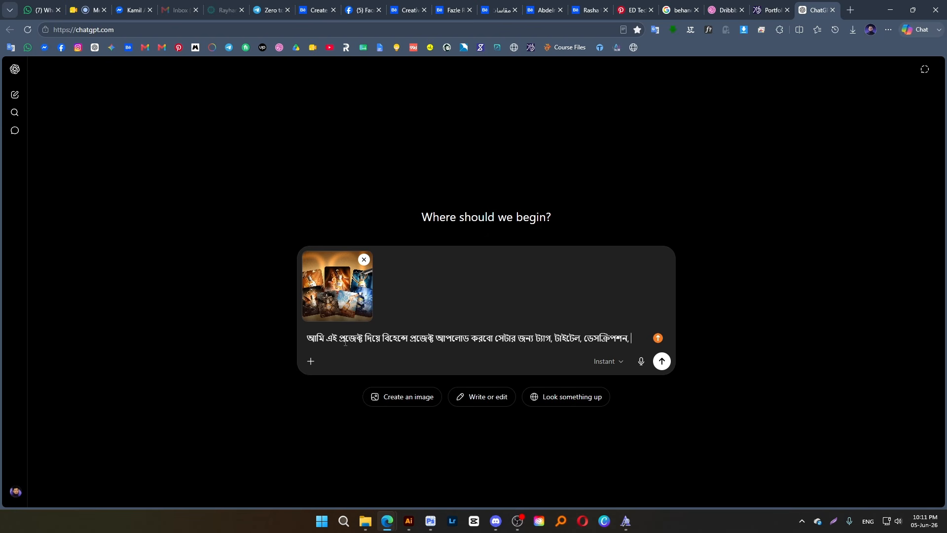
# Finish the prompt with "কিওয়ার্ড দাও" and send it to ChatGPT
pyautogui.write('kiw')
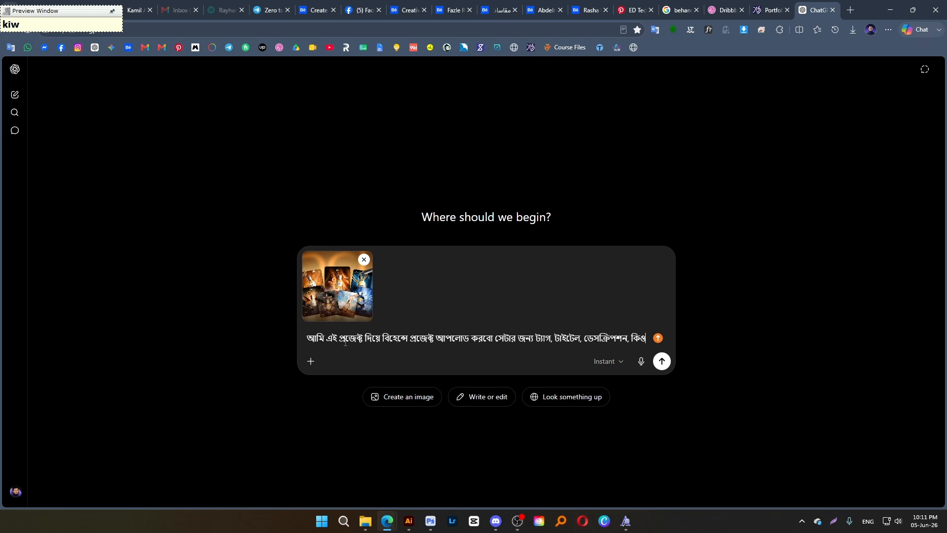
pyautogui.write('o ')
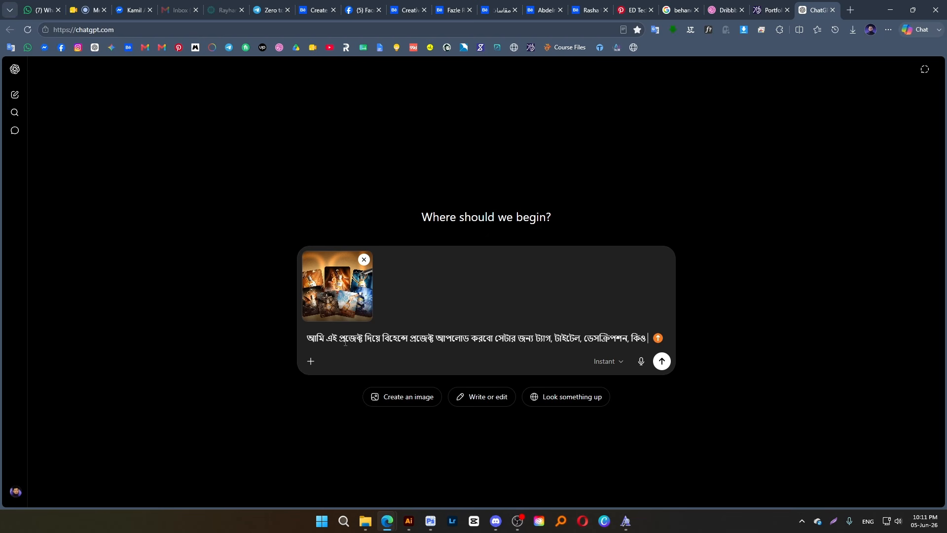
pyautogui.write('yarrD')
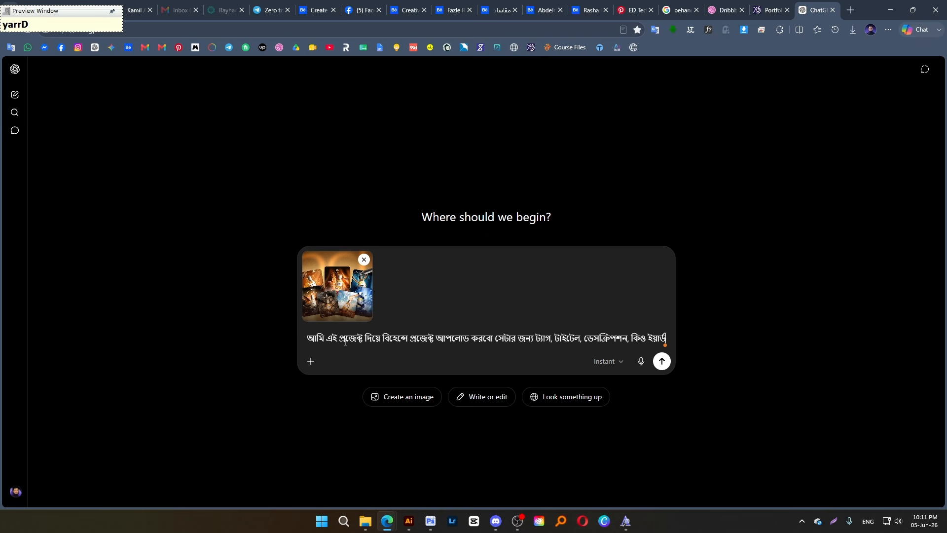
pyautogui.press('BackSpace')
pyautogui.press('BackSpace')
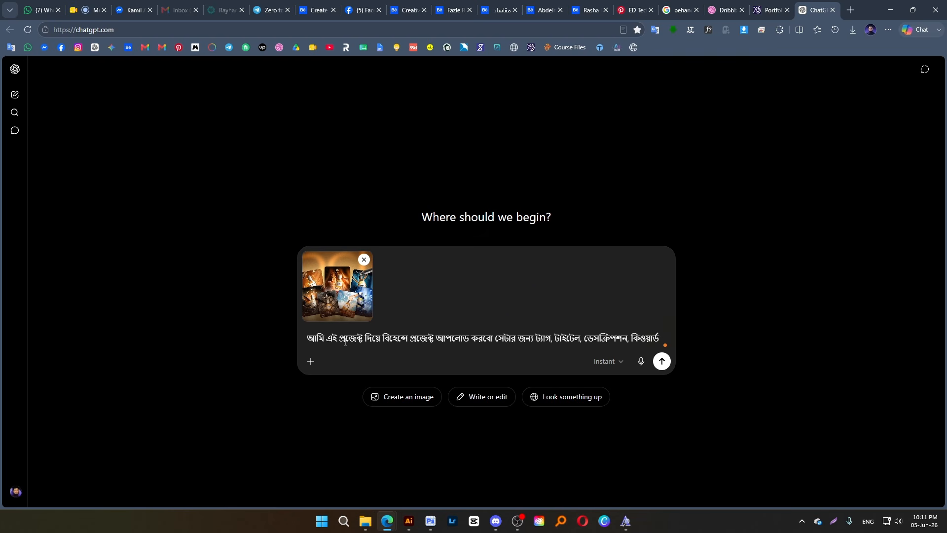
pyautogui.write('দাও')
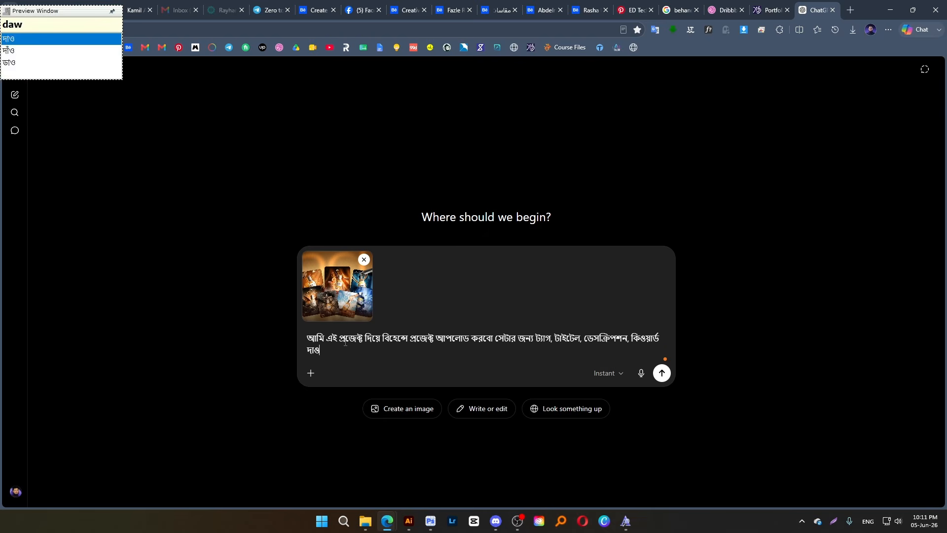
pyautogui.press('Return')
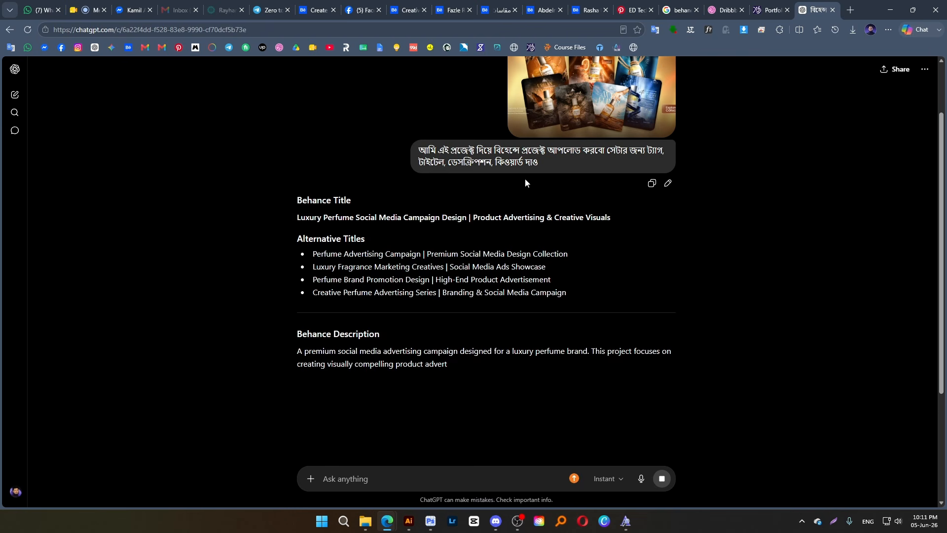
# Review ChatGPT's suggested project titles, description, keywords and Behance tags
pyautogui.scroll(-2, 409, 288)
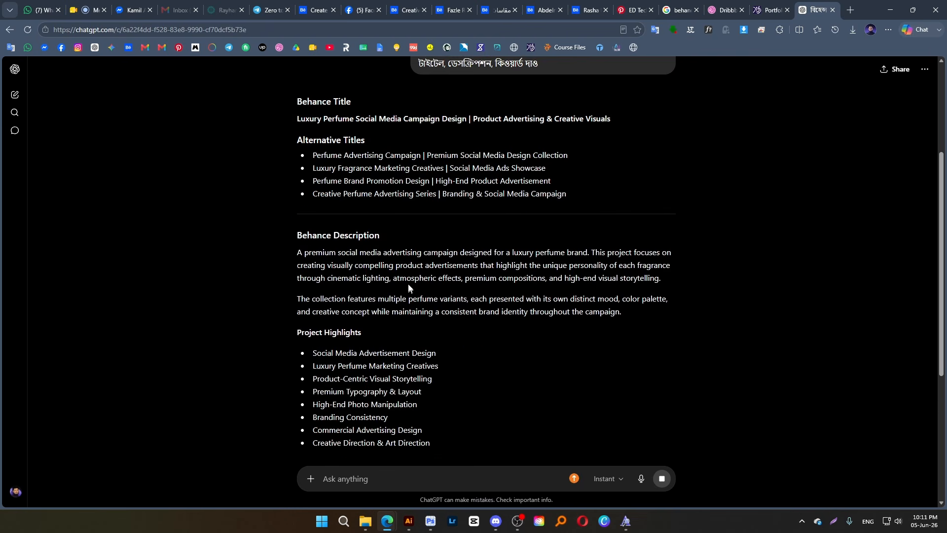
pyautogui.scroll(-4, 410, 283)
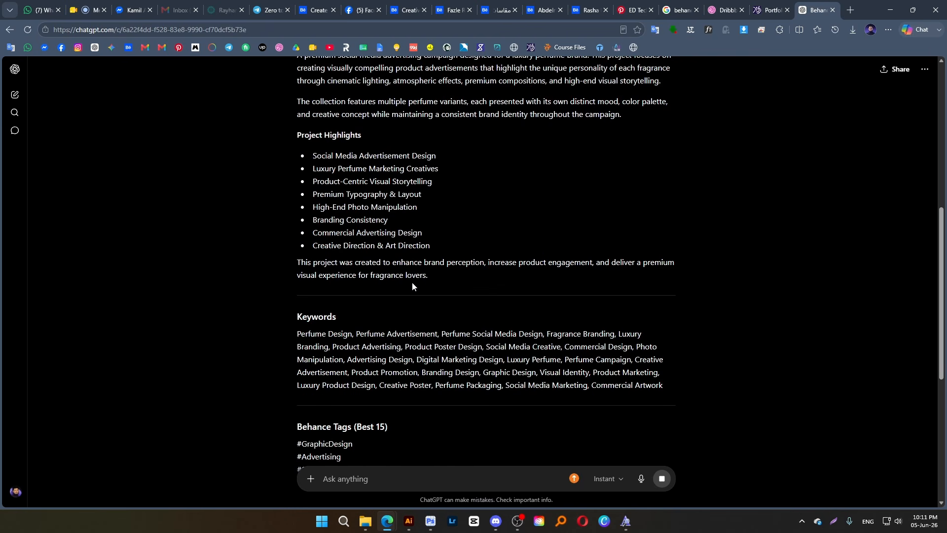
pyautogui.scroll(-3, 412, 281)
pyautogui.scroll(-1, 409, 282)
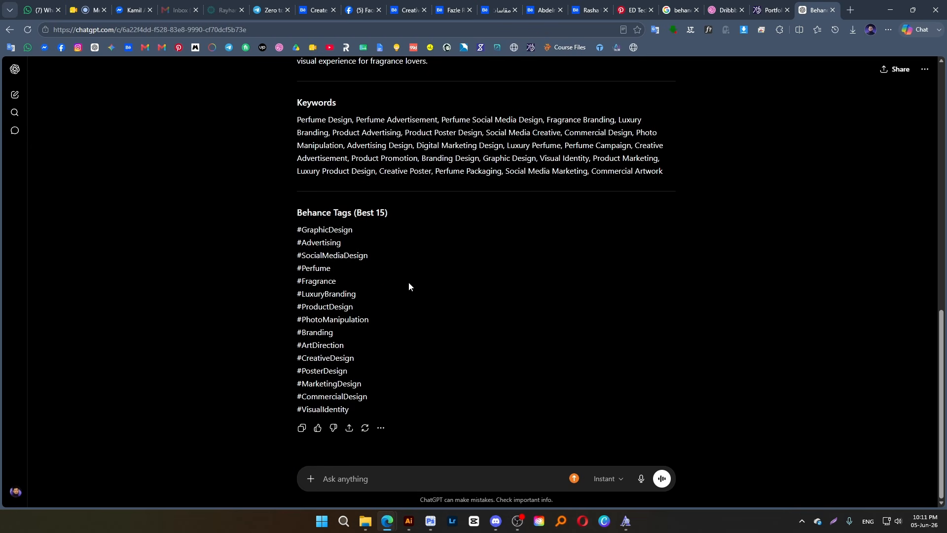
pyautogui.scroll(6, 411, 289)
pyautogui.scroll(1, 411, 291)
pyautogui.scroll(-7, 421, 294)
pyautogui.scroll(3, 421, 294)
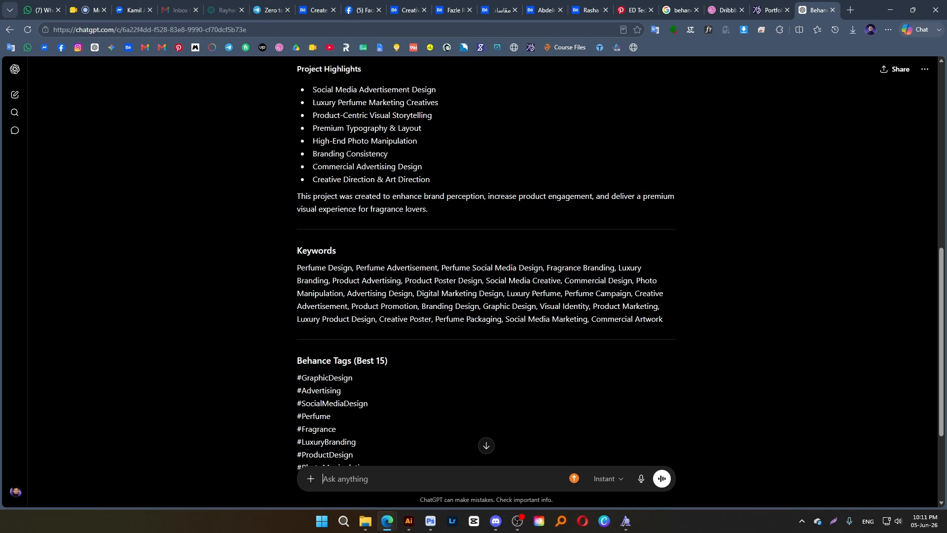
pyautogui.scroll(7, 361, 245)
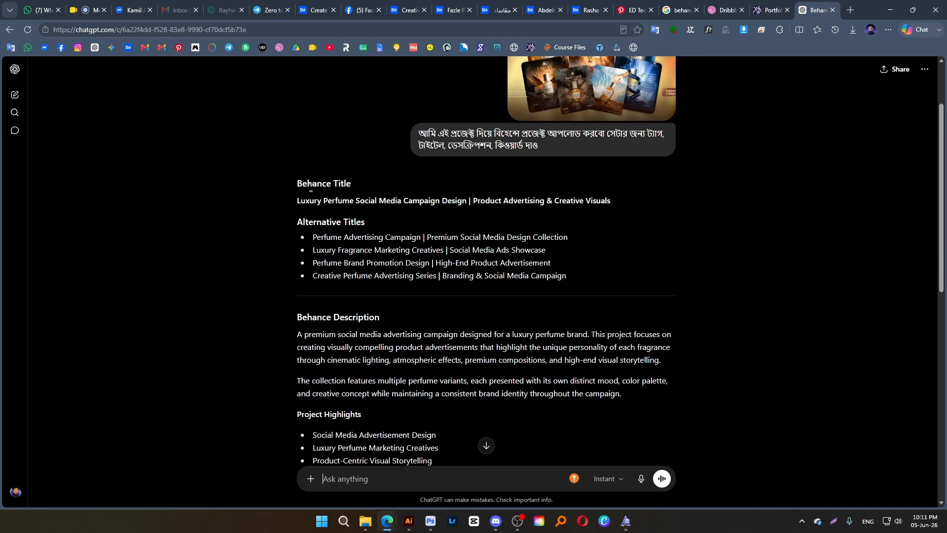
# Copy "Luxury Perfume Social Media Campaign Design | Product Advertising & Creative Visuals" from ChatGPT into a new text block in the Behance project
pyautogui.moveTo(296, 201); pyautogui.dragTo(614, 208)
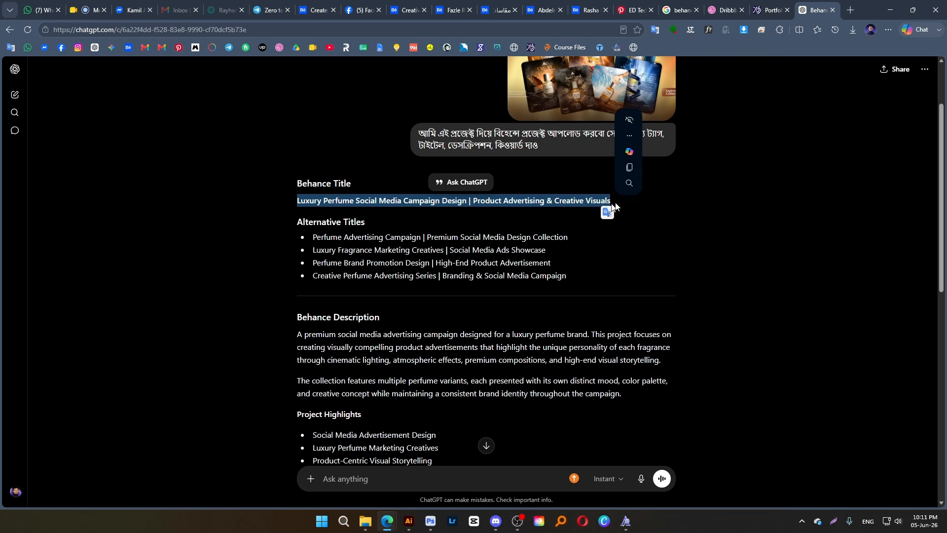
pyautogui.click(630, 168)
pyautogui.click(314, 9)
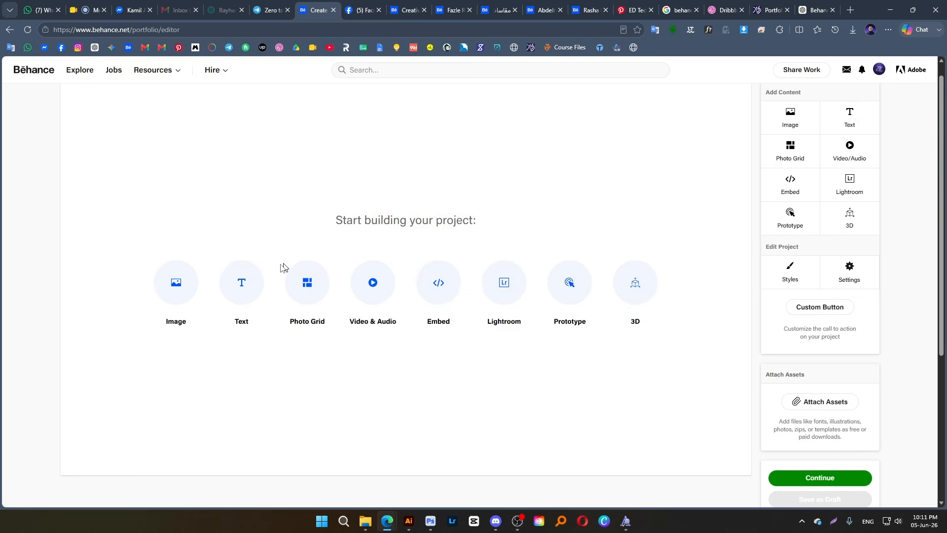
pyautogui.click(240, 285)
pyautogui.scroll(-1, 326, 178)
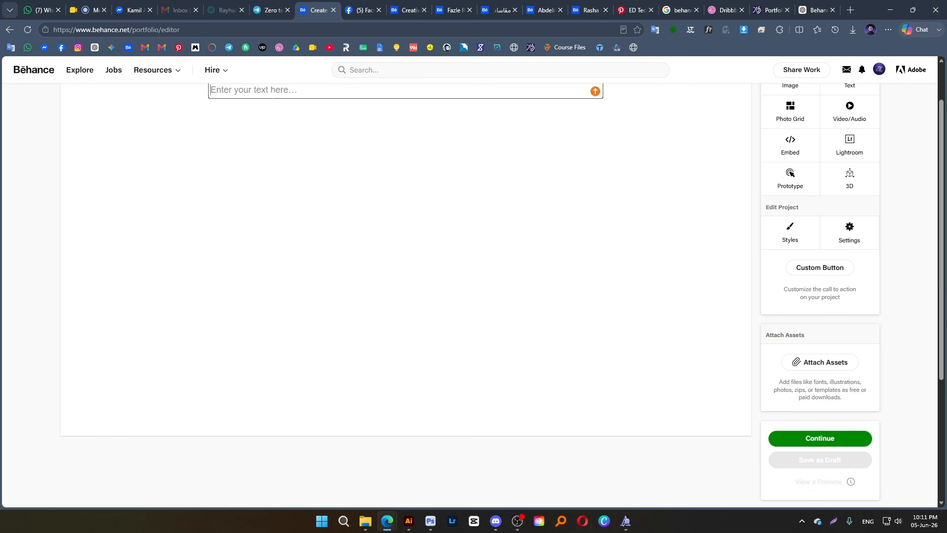
pyautogui.hotkey('ctrl', 'v')
pyautogui.scroll(1, 360, 148)
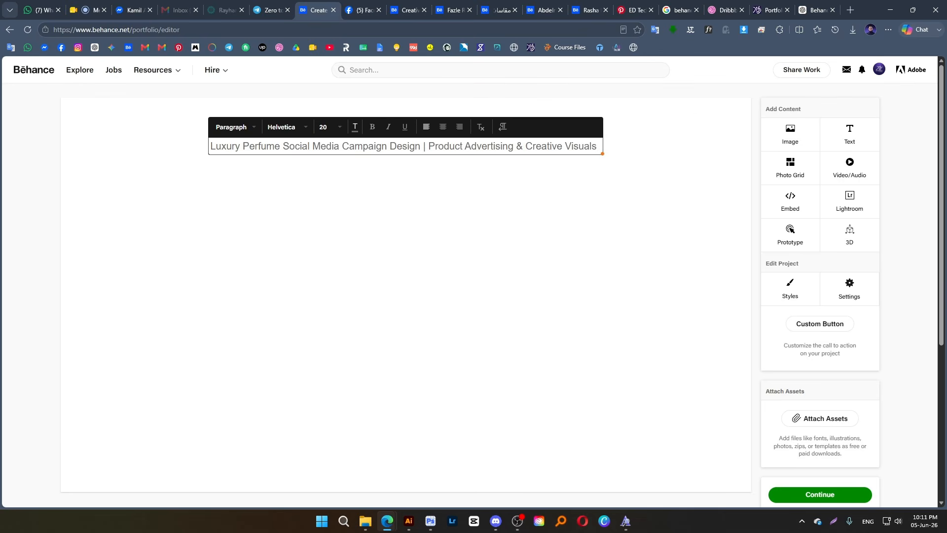
# Split the title into two lines before "Product Advertising", replacing the vertical bar separator with a line break
pyautogui.click(436, 146)
pyautogui.hotkey('shift', 'Left')
pyautogui.hotkey('shift', 'Left')
pyautogui.hotkey('shift', 'Left')
pyautogui.press('Return')
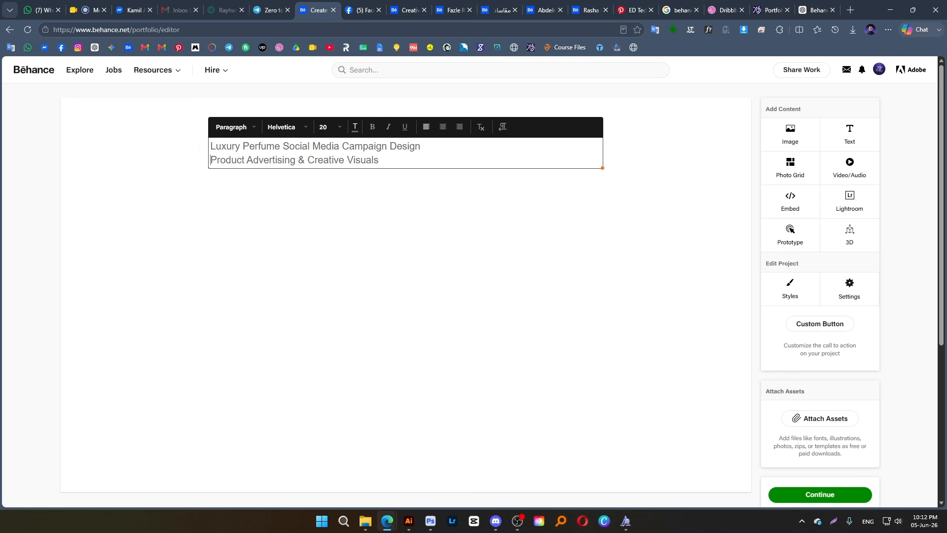
# Make both title lines bold and centred, and set their font size to 25
pyautogui.hotkey('ctrl', 'a')
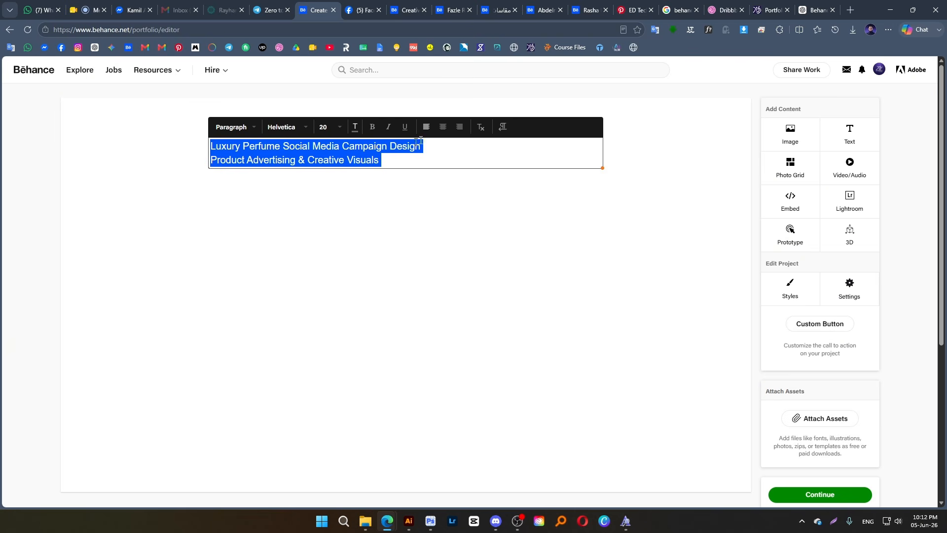
pyautogui.click(373, 127)
pyautogui.click(448, 130)
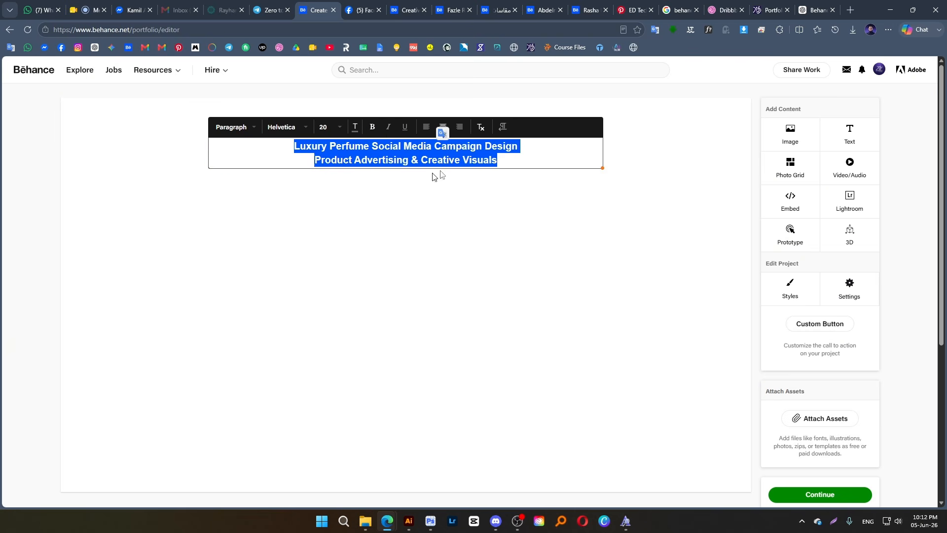
pyautogui.click(327, 128)
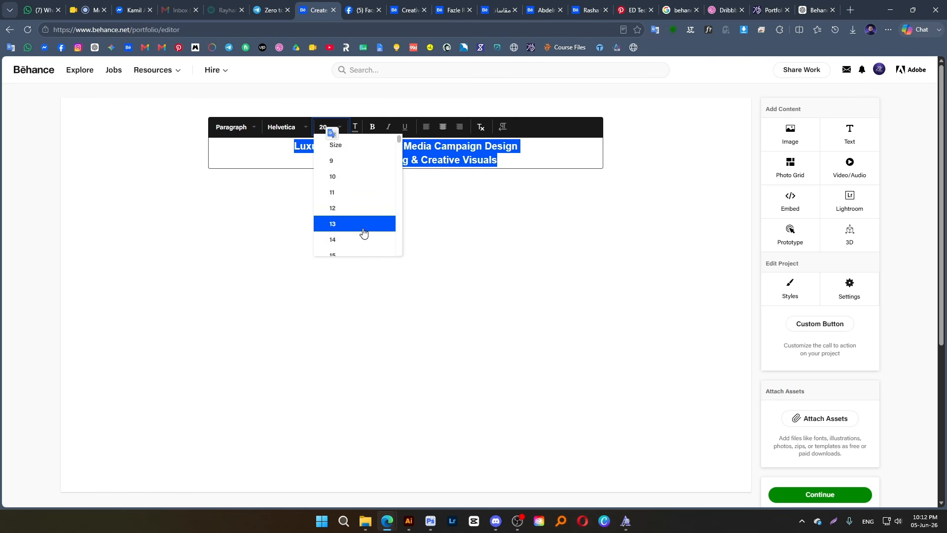
pyautogui.scroll(-3, 360, 230)
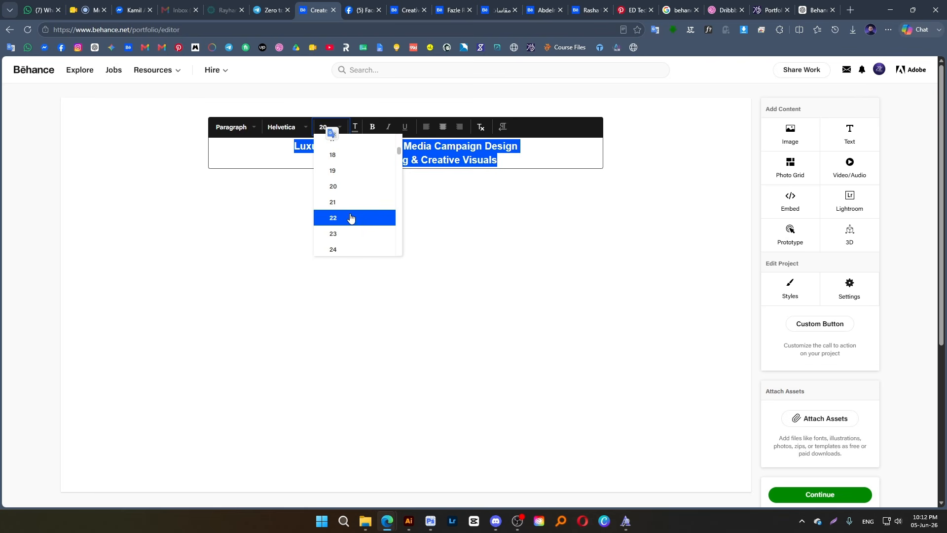
pyautogui.scroll(-3, 353, 194)
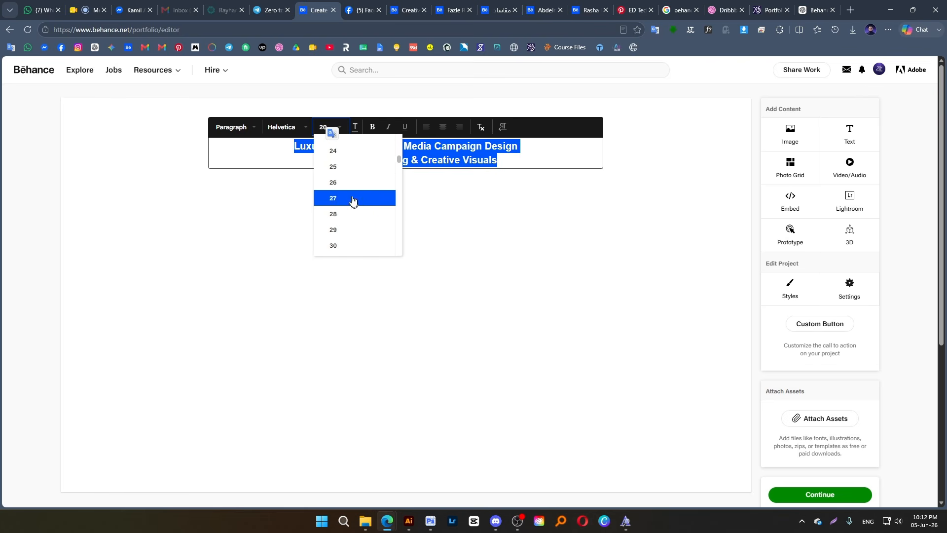
pyautogui.click(349, 166)
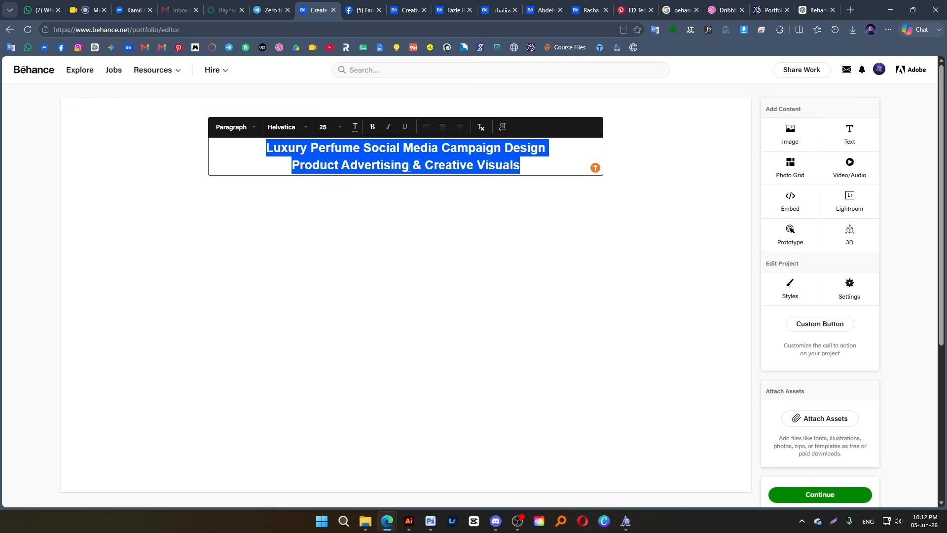
# Try Bookman Old Style on the title, settle on Times New Roman, and deselect the text block
pyautogui.click(285, 127)
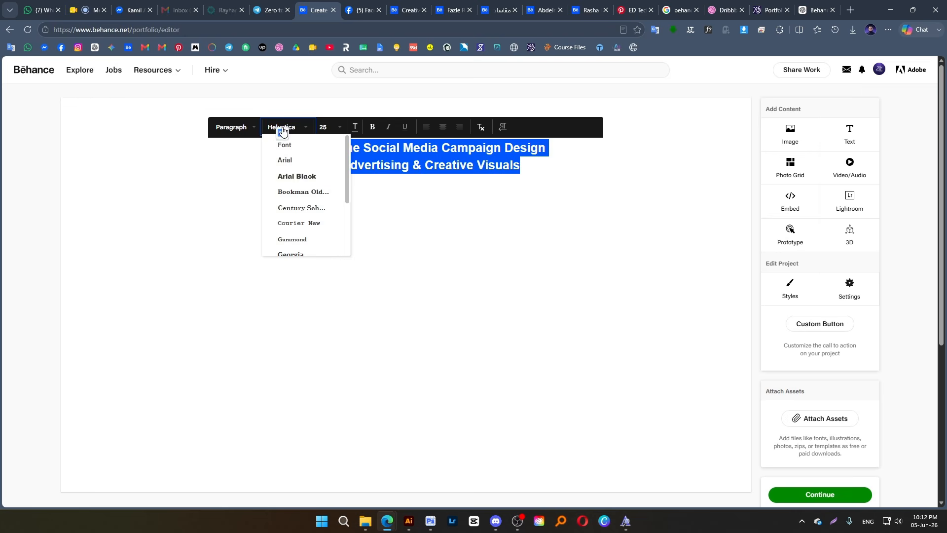
pyautogui.click(312, 192)
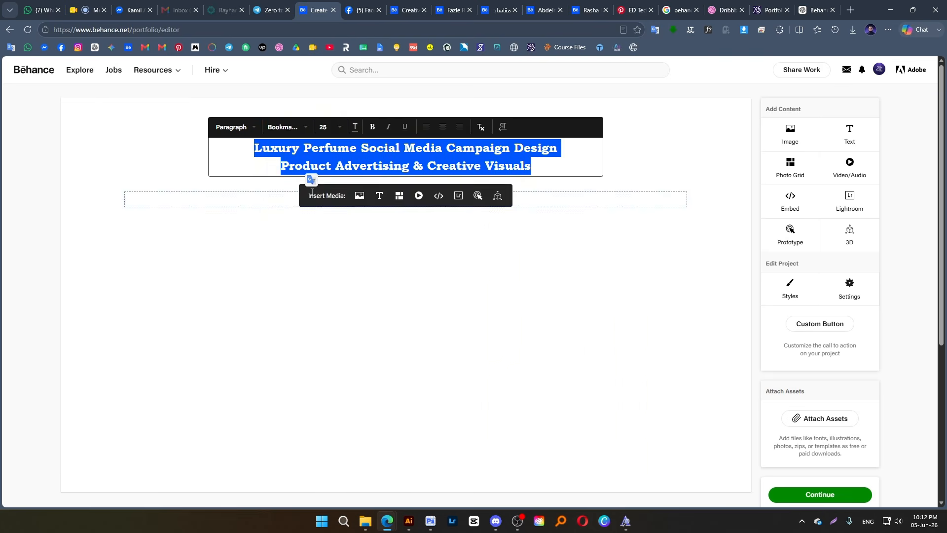
pyautogui.click(282, 128)
pyautogui.scroll(-1, 306, 203)
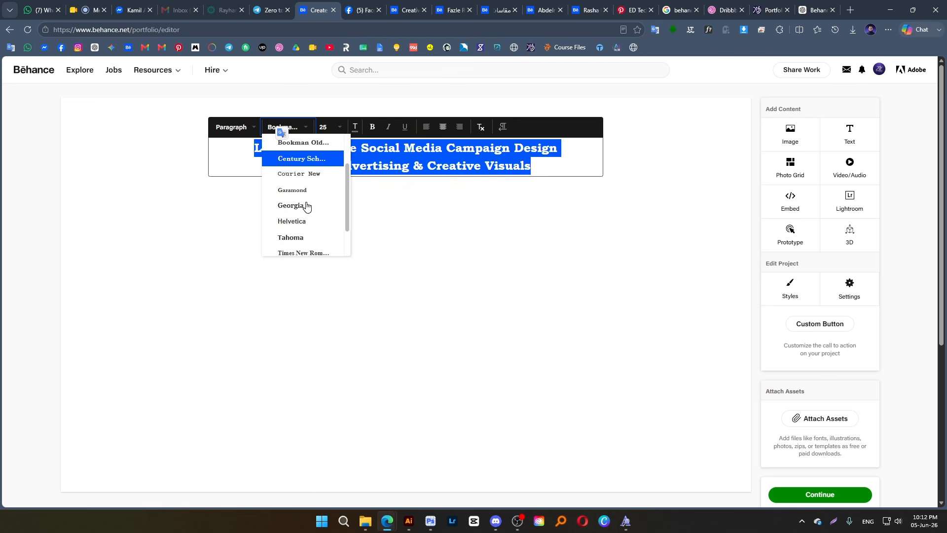
pyautogui.scroll(-1, 309, 197)
pyautogui.click(307, 211)
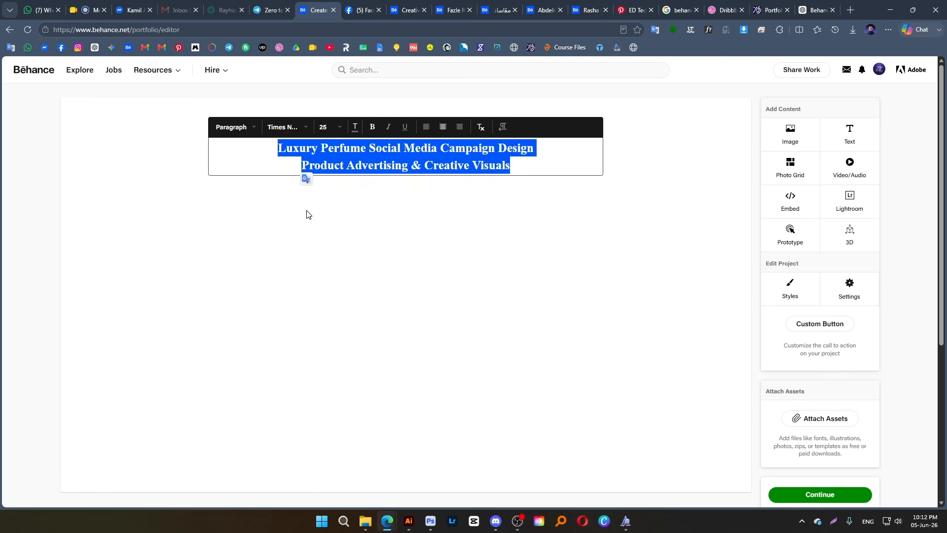
pyautogui.click(401, 165)
pyautogui.moveTo(513, 167); pyautogui.dragTo(277, 147)
pyautogui.click(428, 227)
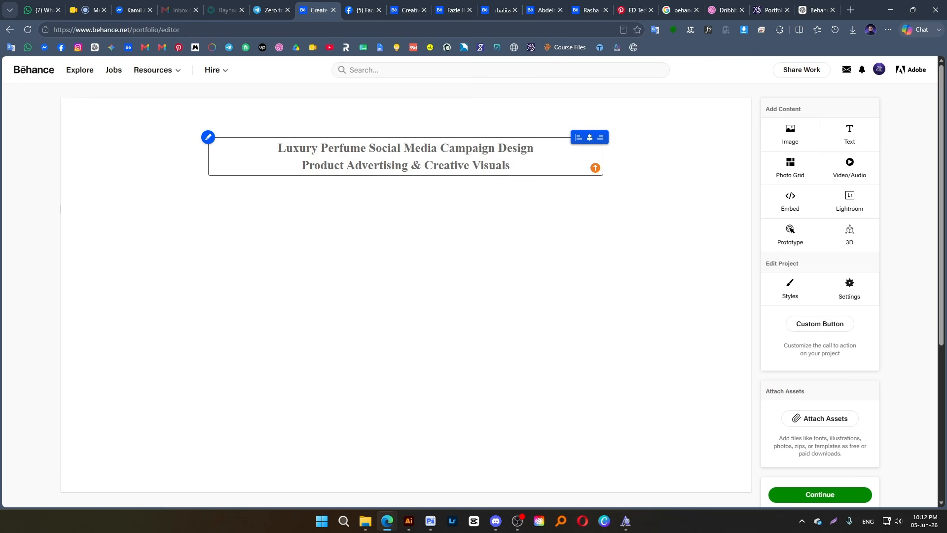
# Insert "&" at the start of the title's second line, before "Product Advertising"
pyautogui.click(296, 164)
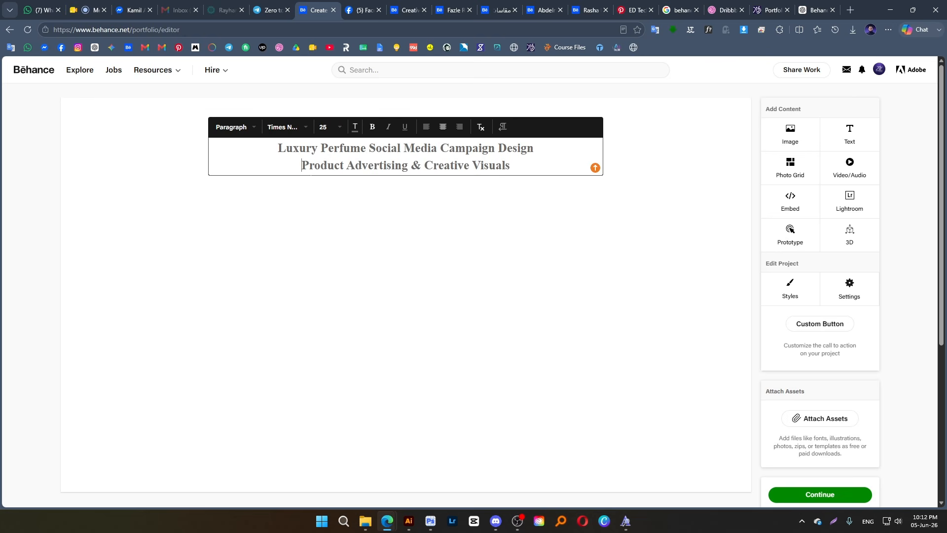
pyautogui.write('ভ')
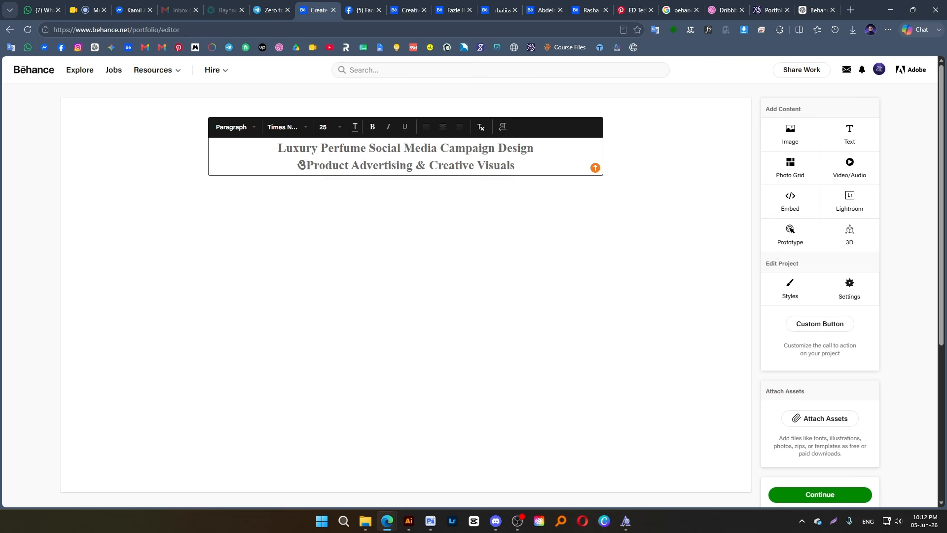
pyautogui.press('BackSpace')
pyautogui.write('&')
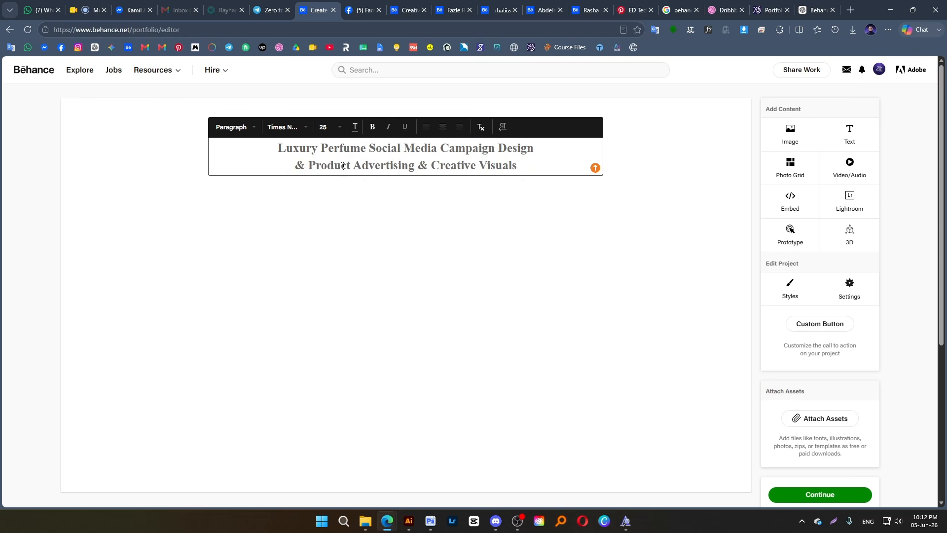
# Remove the ampersand before "Product Advertising" and add a comma after "Campaign Design" on the first line
pyautogui.doubleClick(306, 163)
pyautogui.click(295, 168)
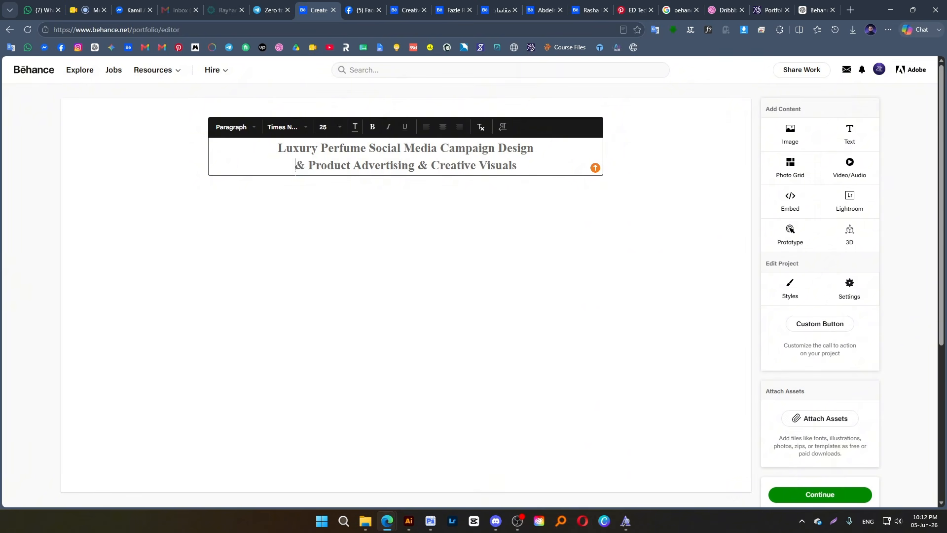
pyautogui.doubleClick(303, 164)
pyautogui.press('BackSpace')
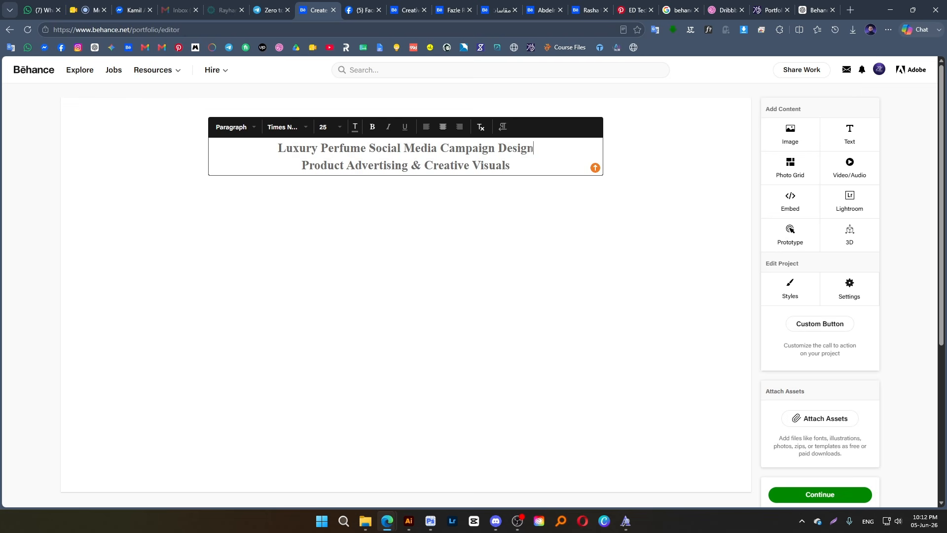
pyautogui.write(',')
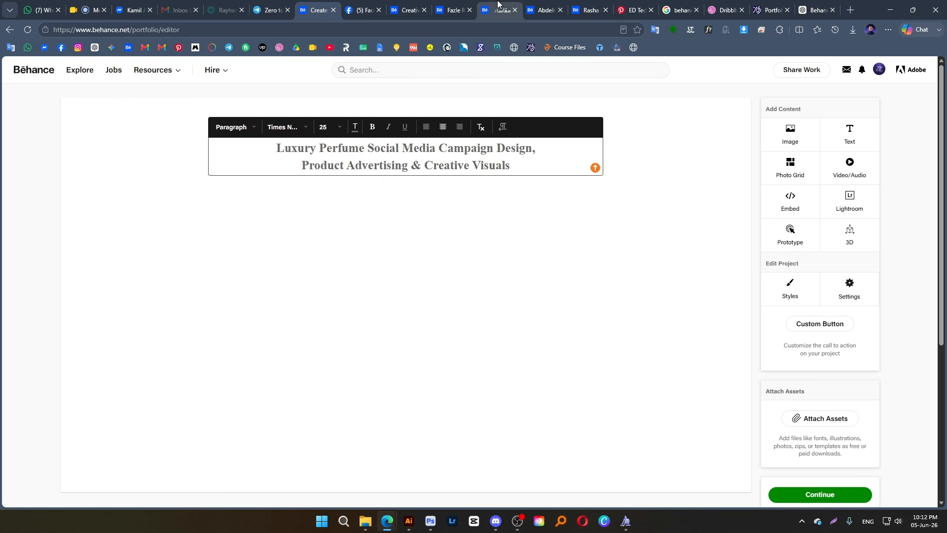
# Copy the two Behance Description paragraphs from the ChatGPT answer and return to the Behance project editor
pyautogui.click(811, 10)
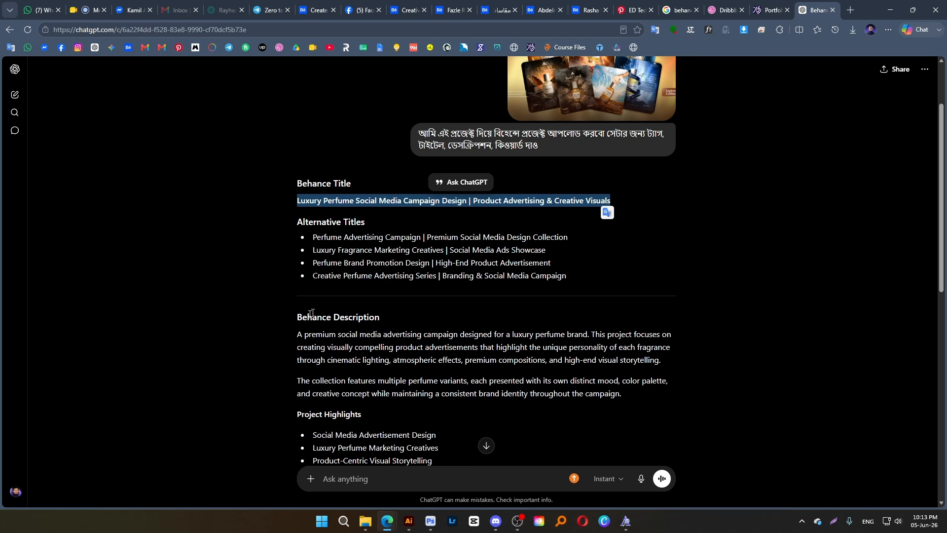
pyautogui.moveTo(298, 334); pyautogui.dragTo(638, 396)
pyautogui.hotkey('ctrl', 'c')
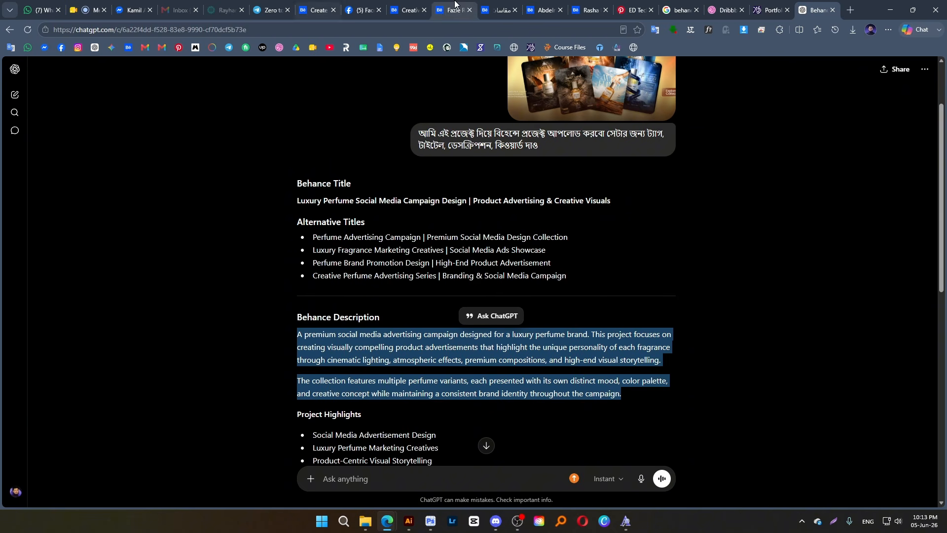
pyautogui.click(323, 10)
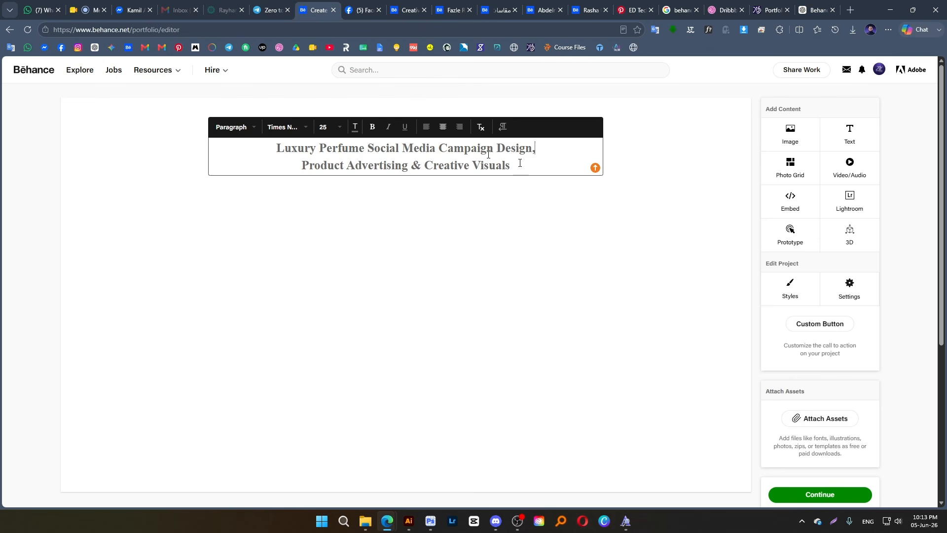
pyautogui.click(548, 188)
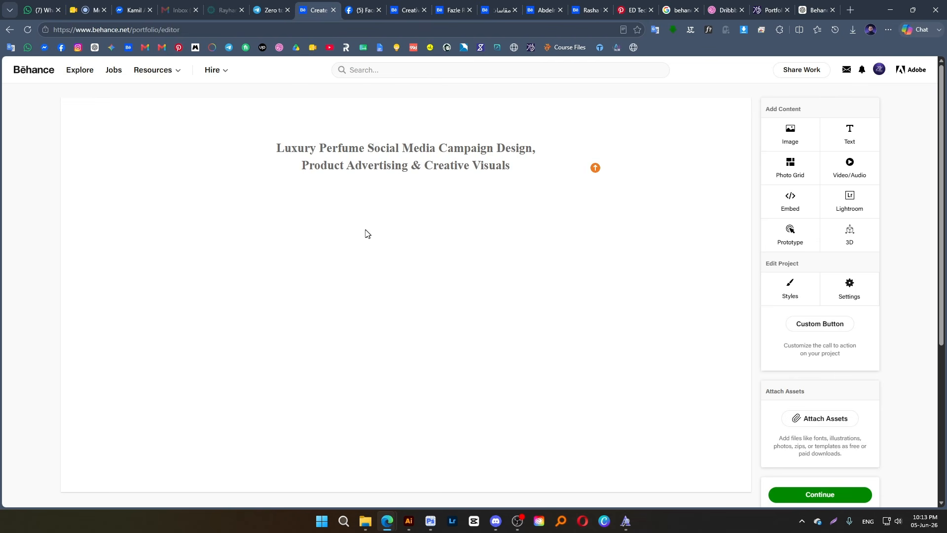
pyautogui.click(379, 195)
pyautogui.scroll(-3, 285, 182)
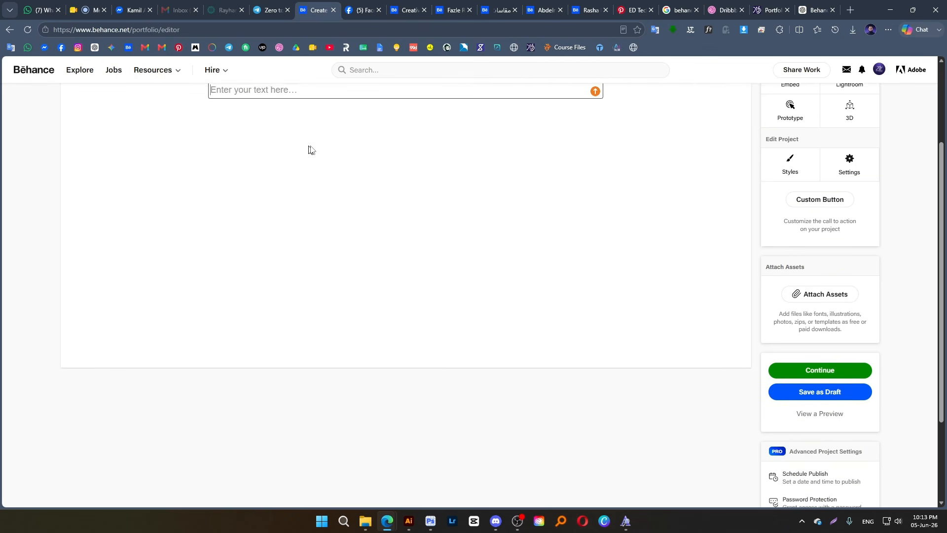
pyautogui.scroll(3, 330, 205)
pyautogui.click(303, 247)
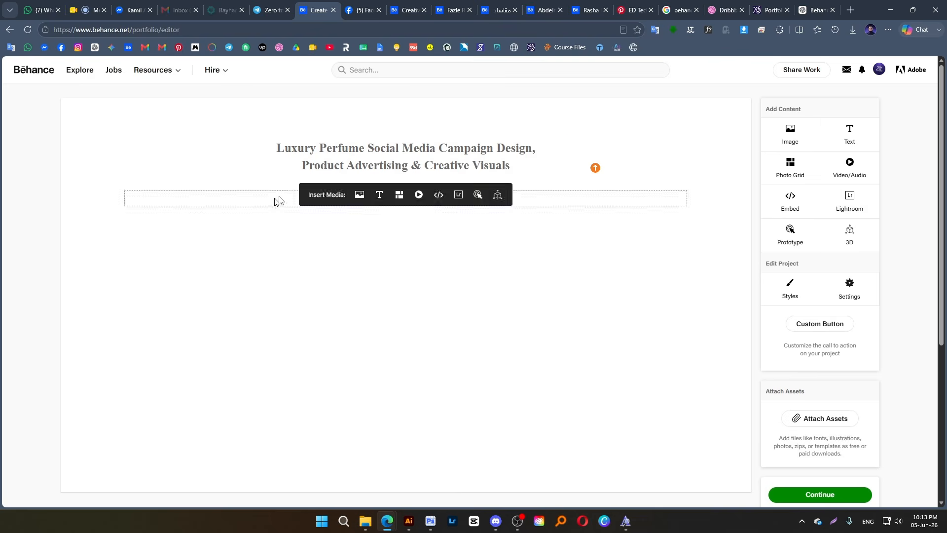
# Paste the copied description on a new line below the title, inside the same text block
pyautogui.click(384, 168)
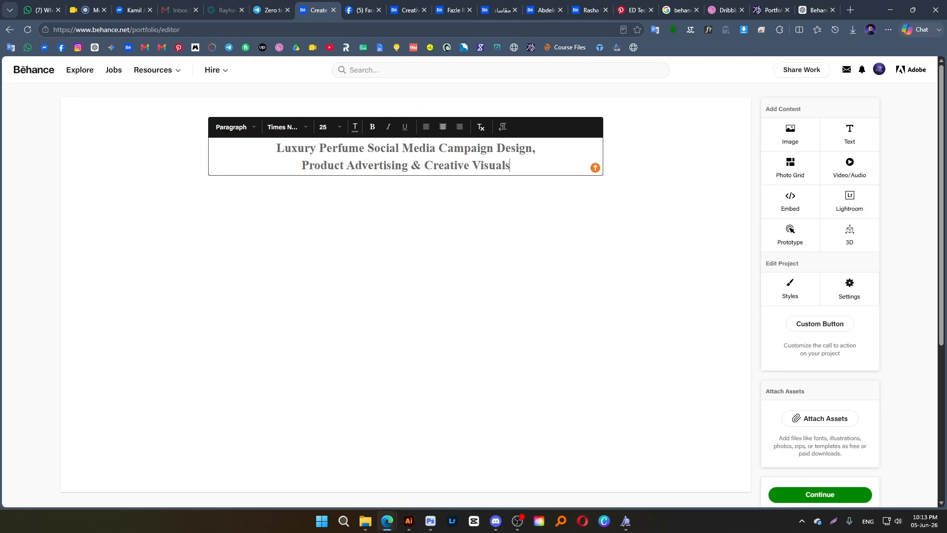
pyautogui.press('Return')
pyautogui.hotkey('ctrl', 'v')
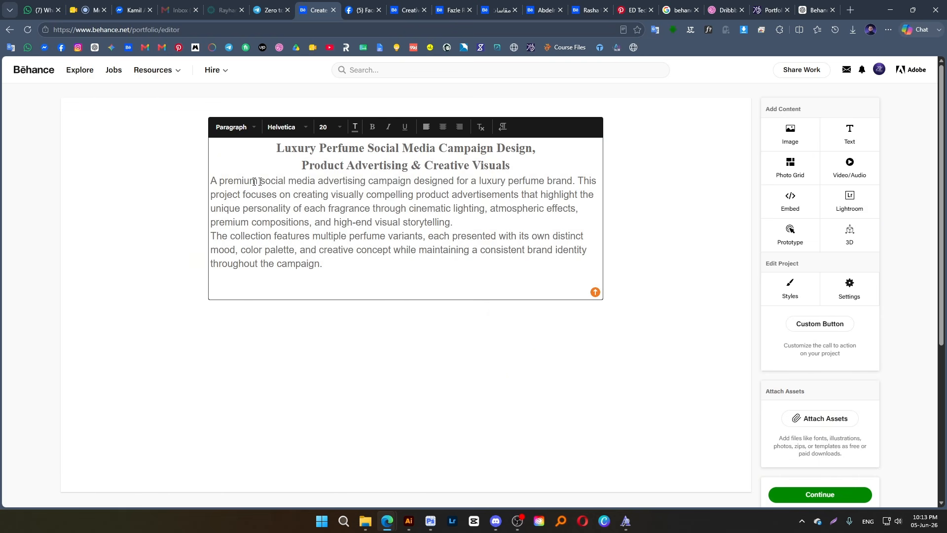
# Center the two description paragraphs below the title and set their font size to 18
pyautogui.moveTo(217, 180); pyautogui.dragTo(295, 233)
pyautogui.moveTo(211, 181); pyautogui.dragTo(323, 278)
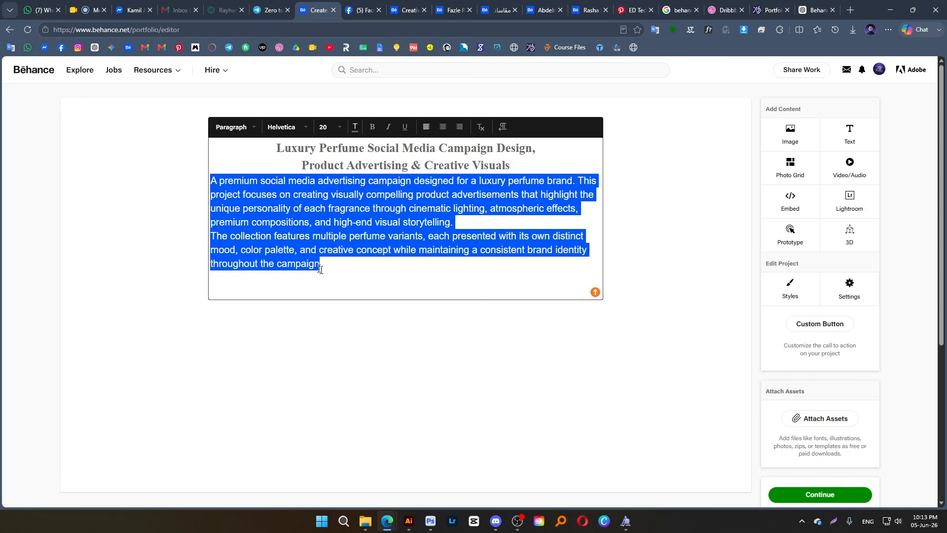
pyautogui.click(439, 127)
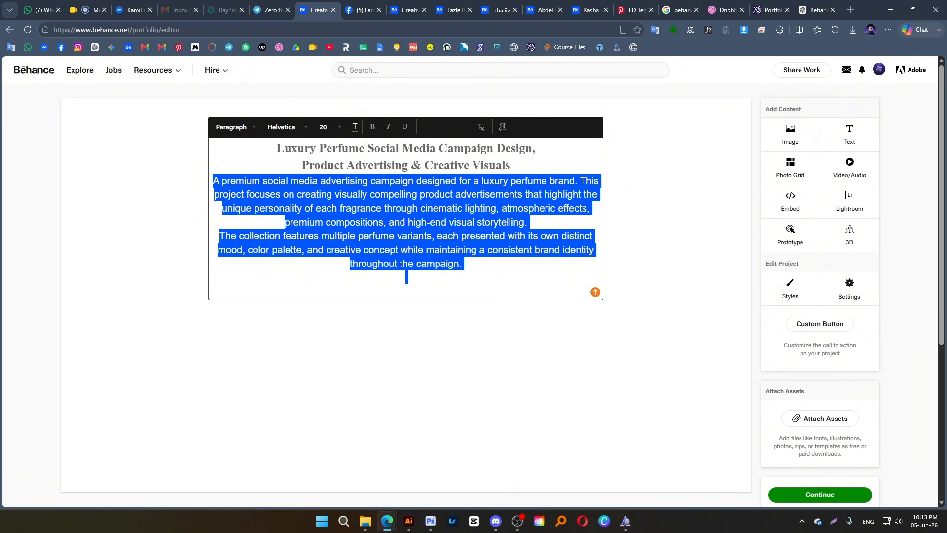
pyautogui.click(333, 127)
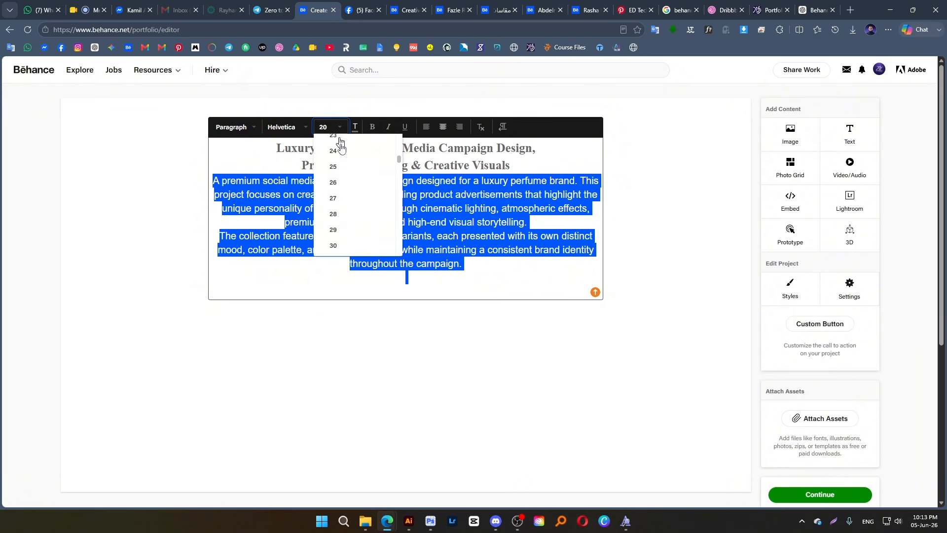
pyautogui.scroll(2, 340, 187)
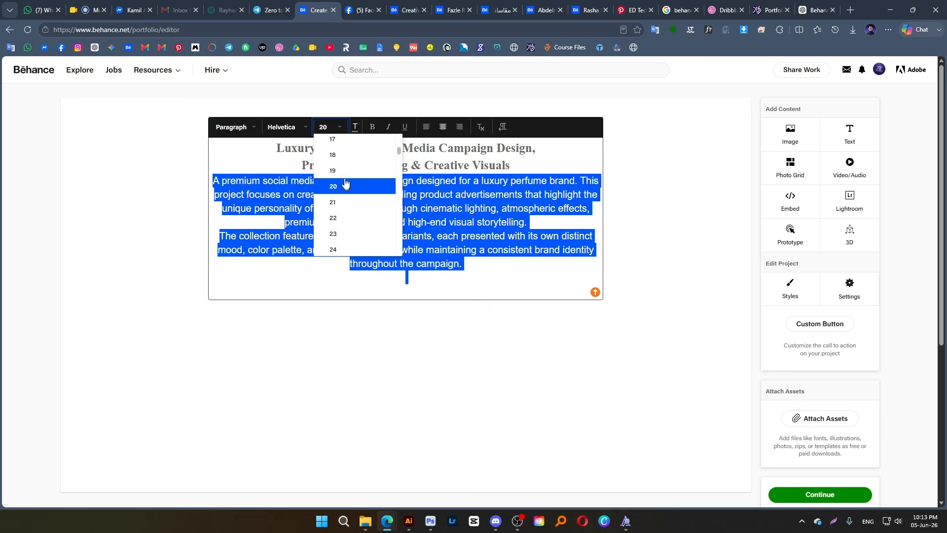
pyautogui.click(340, 155)
pyautogui.click(435, 236)
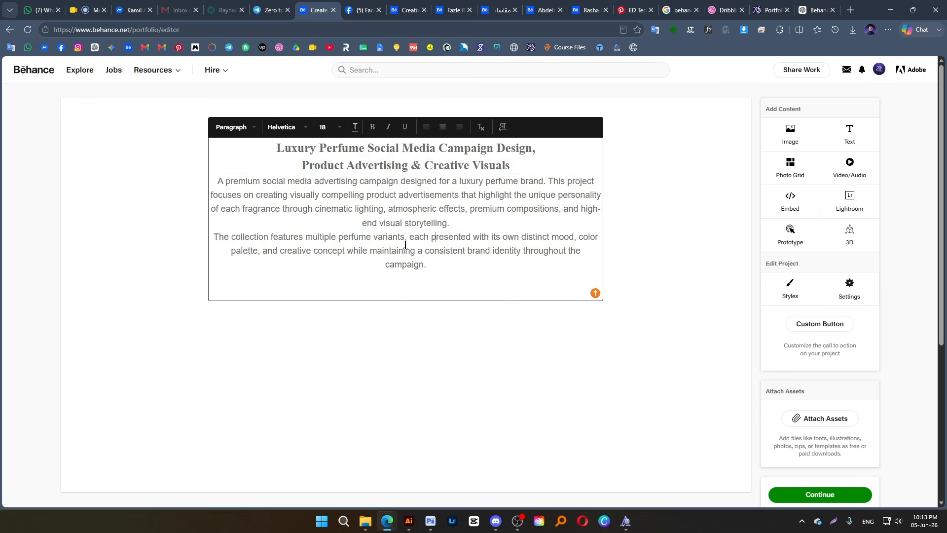
# Delete the second description paragraph, starting "The collection features", along with the empty line below it
pyautogui.moveTo(213, 236); pyautogui.dragTo(405, 273)
pyautogui.press('BackSpace')
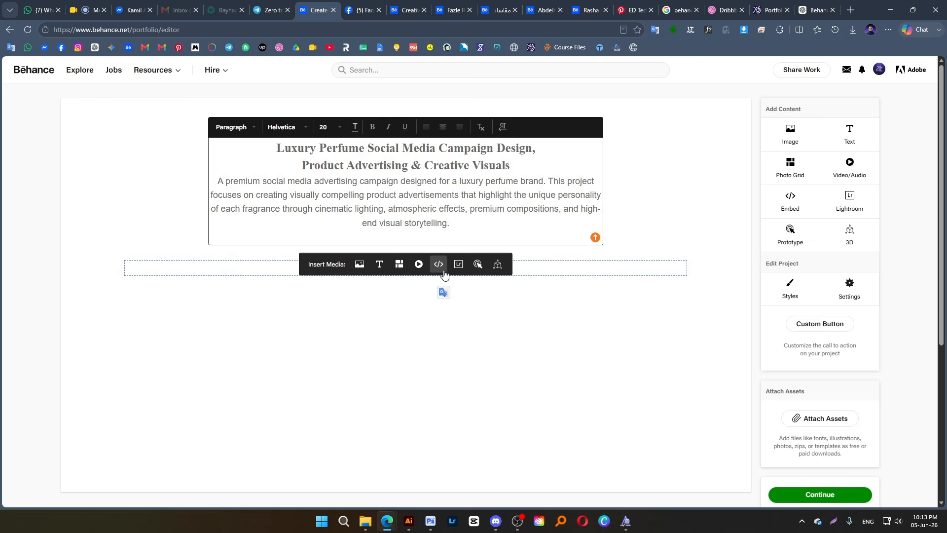
pyautogui.press('BackSpace')
pyautogui.click(667, 186)
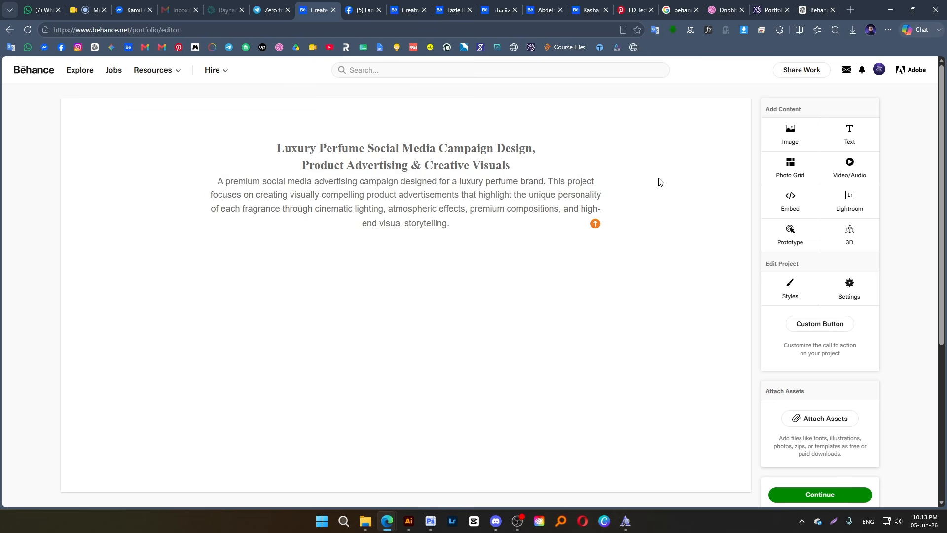
# Insert the Fb Cover 2 image from the MASHTA folder below the description text
pyautogui.scroll(-1, 306, 266)
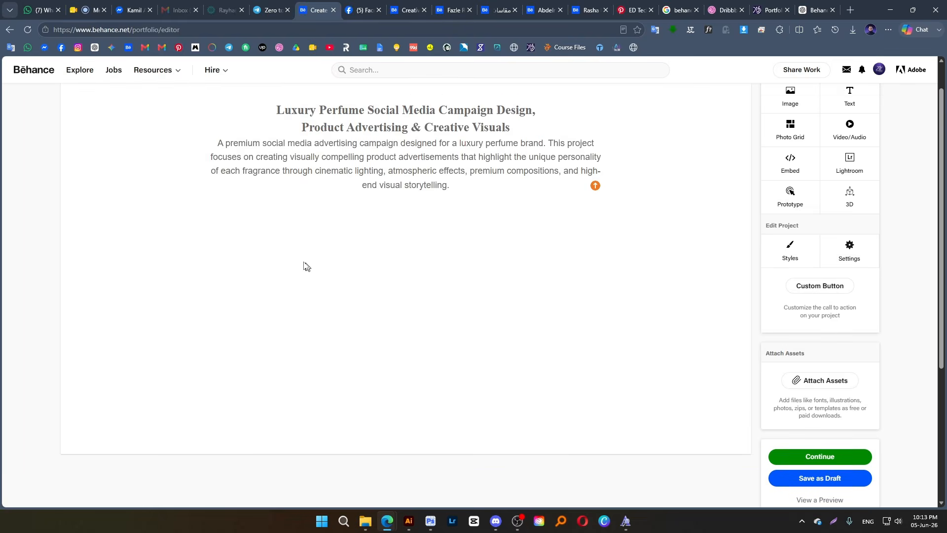
pyautogui.click(332, 210)
pyautogui.click(358, 203)
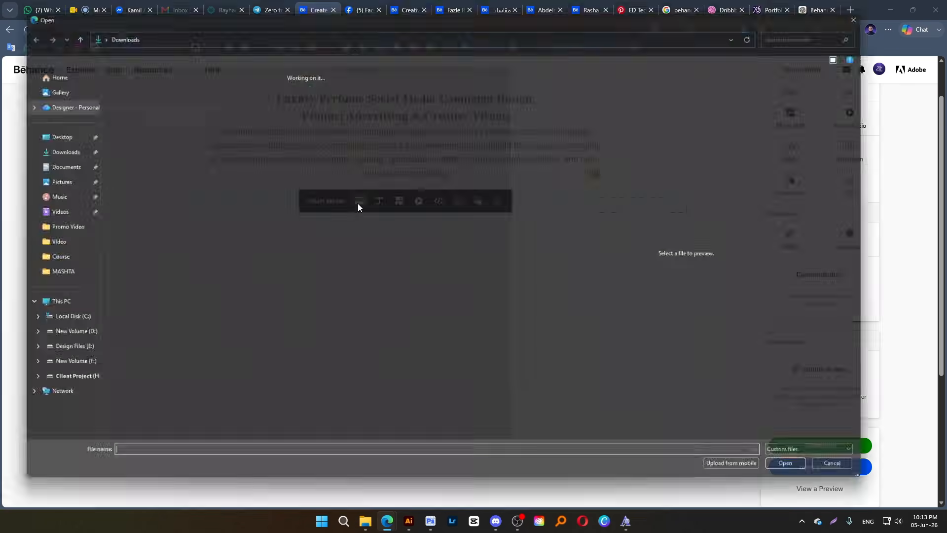
pyautogui.click(65, 274)
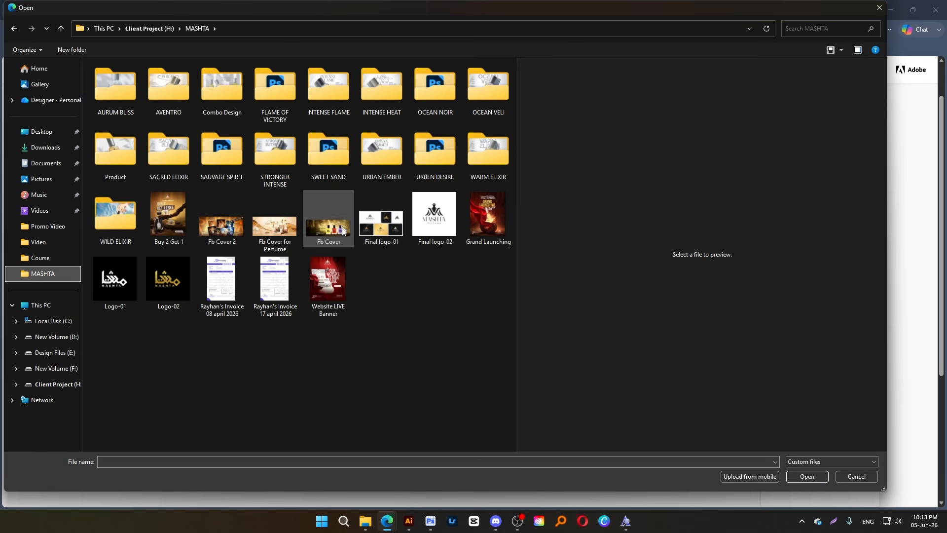
pyautogui.doubleClick(227, 231)
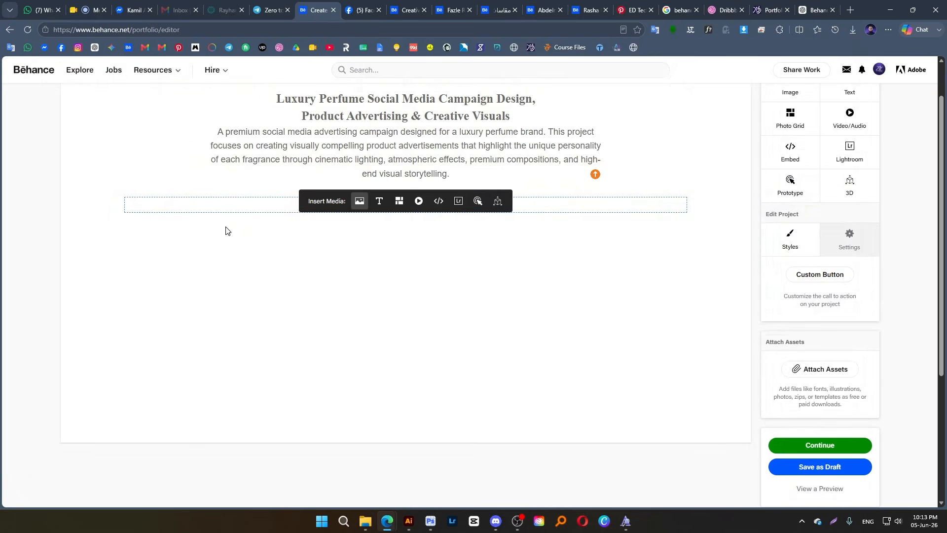
pyautogui.scroll(-3, 479, 238)
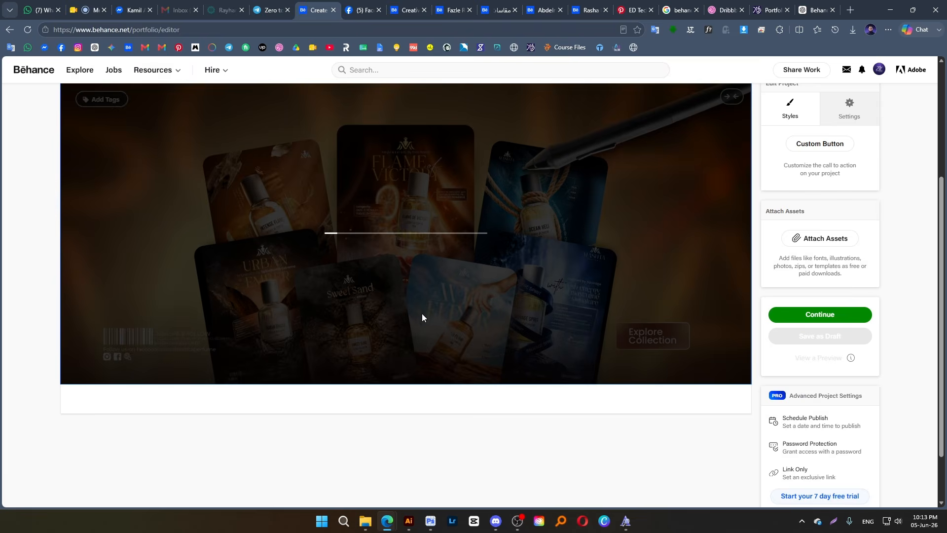
pyautogui.scroll(2, 422, 313)
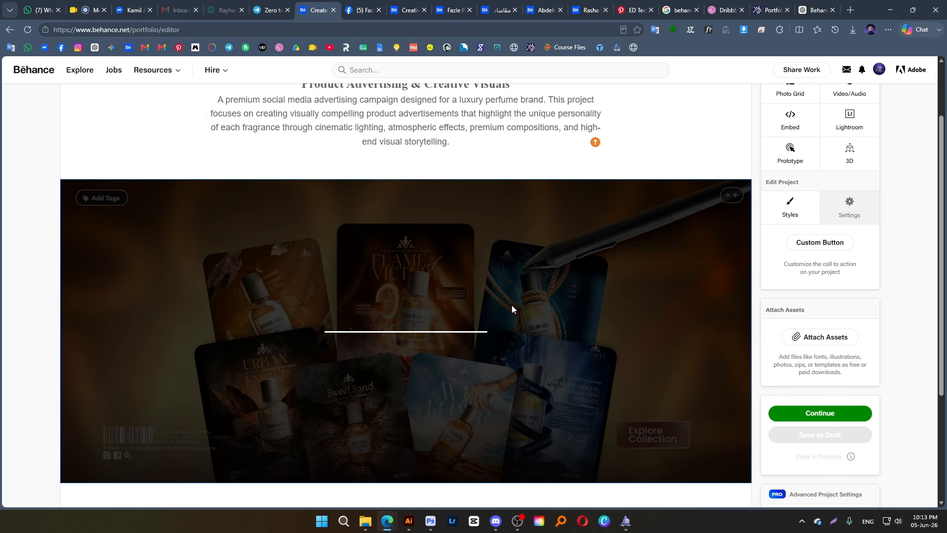
pyautogui.scroll(-3, 515, 349)
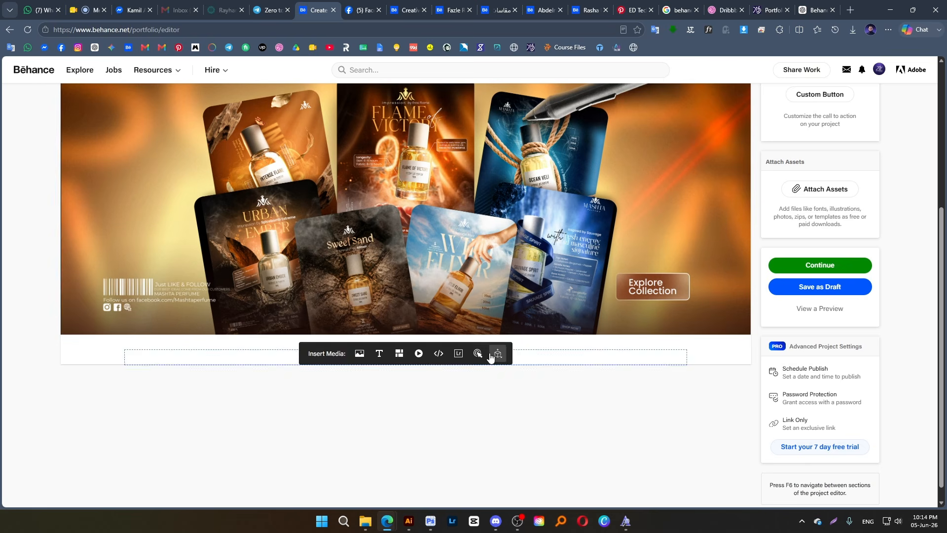
pyautogui.scroll(1, 490, 355)
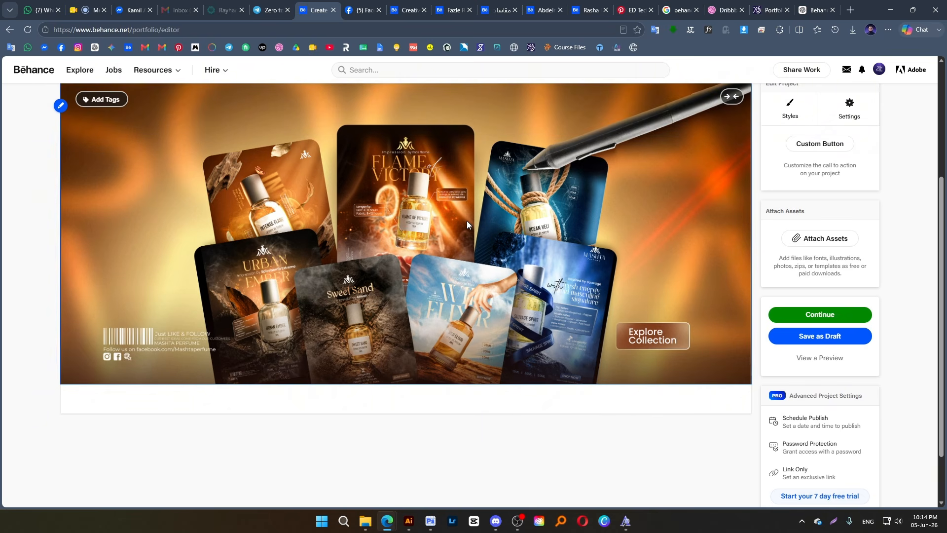
# Insert the finished AURUM BLISS poster from the AURUM BLISS folder below the cover image
pyautogui.moveTo(285, 410)
pyautogui.scroll(-1, 296, 409)
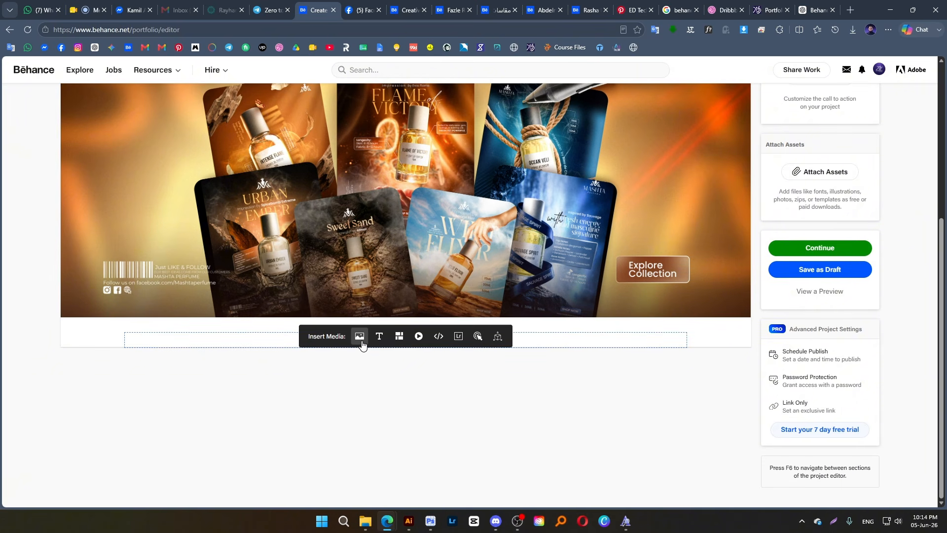
pyautogui.click(361, 339)
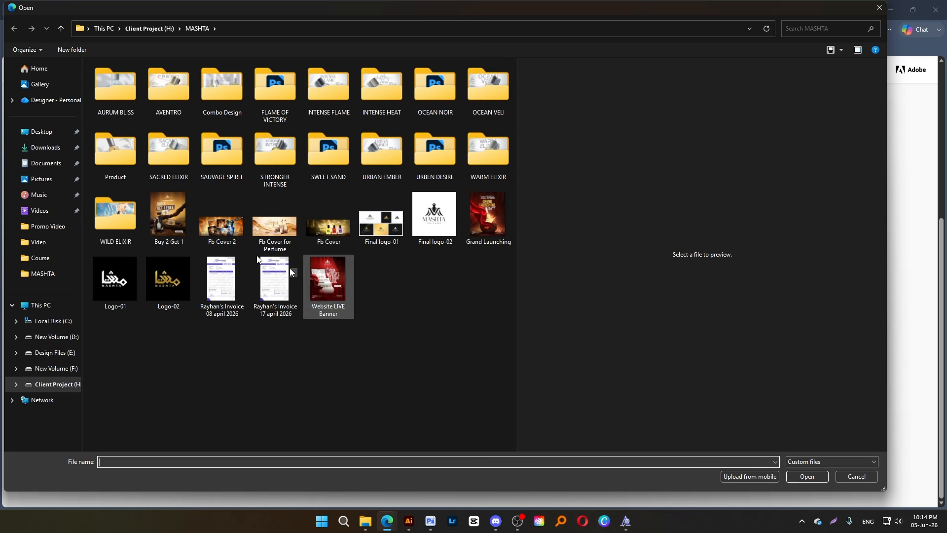
pyautogui.doubleClick(127, 87)
pyautogui.click(382, 89)
pyautogui.click(333, 101)
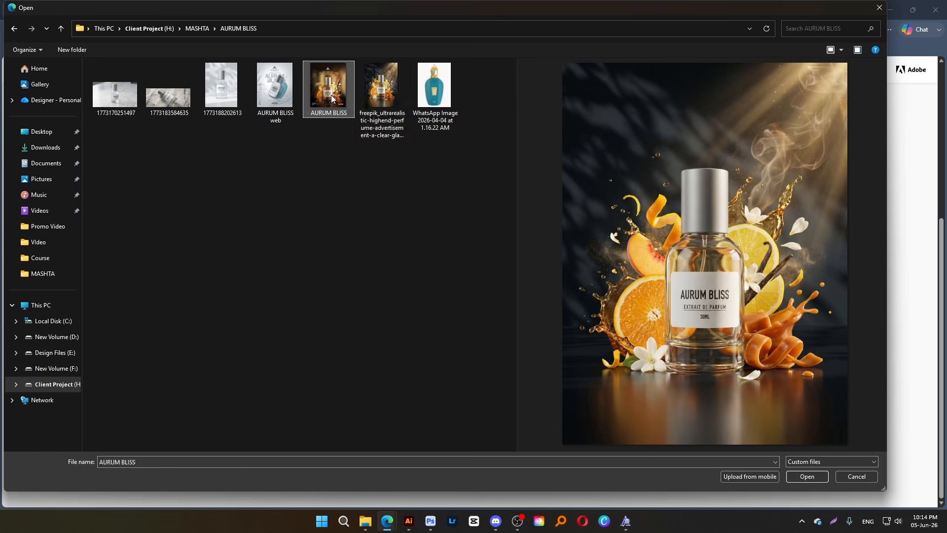
pyautogui.doubleClick(333, 101)
# Insert the AVENTRO poster from the AVENTRO folder below the AURUM BLISS image and review the stacked images
pyautogui.scroll(-8, 337, 342)
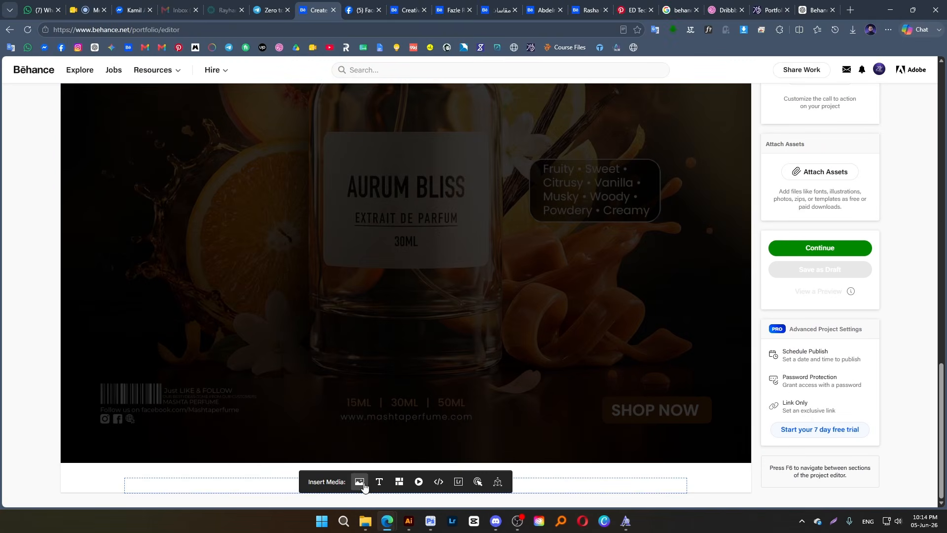
pyautogui.click(360, 482)
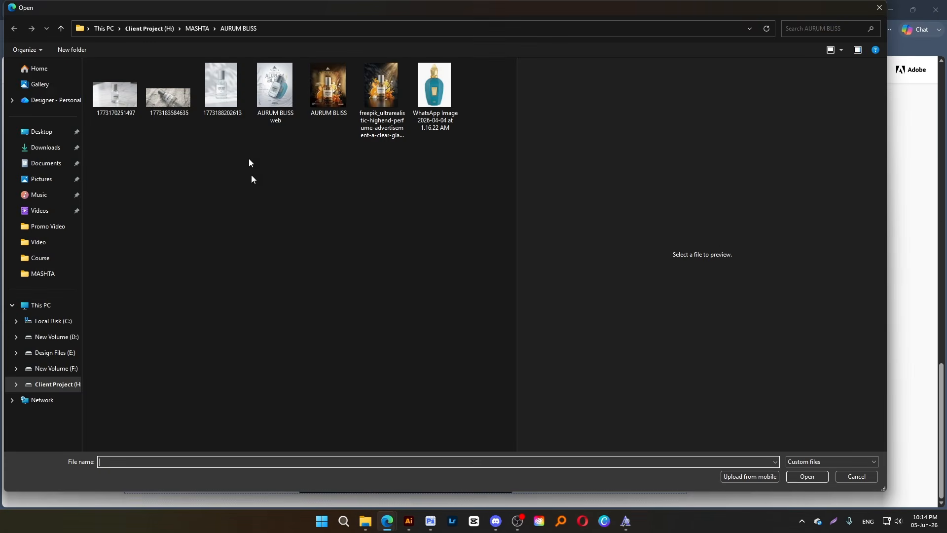
pyautogui.click(61, 28)
pyautogui.doubleClick(169, 95)
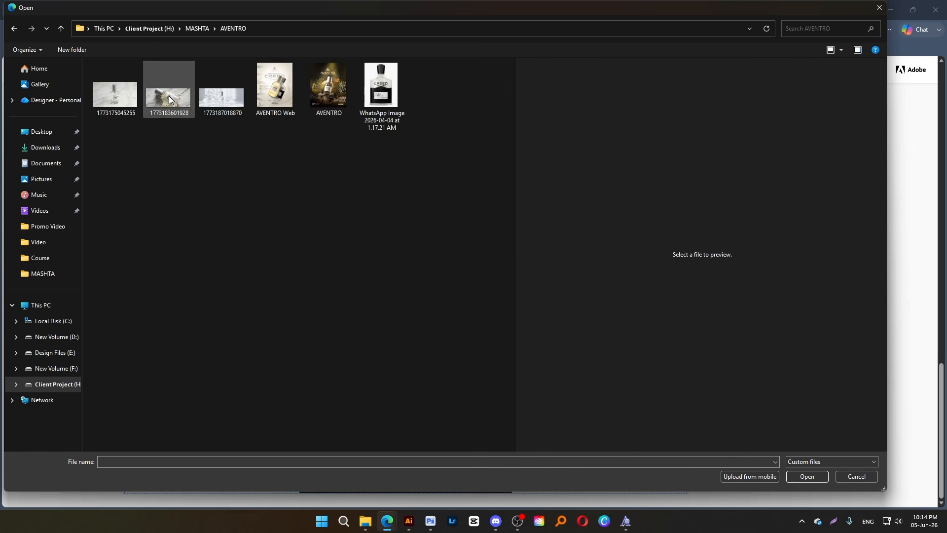
pyautogui.click(321, 87)
pyautogui.doubleClick(320, 87)
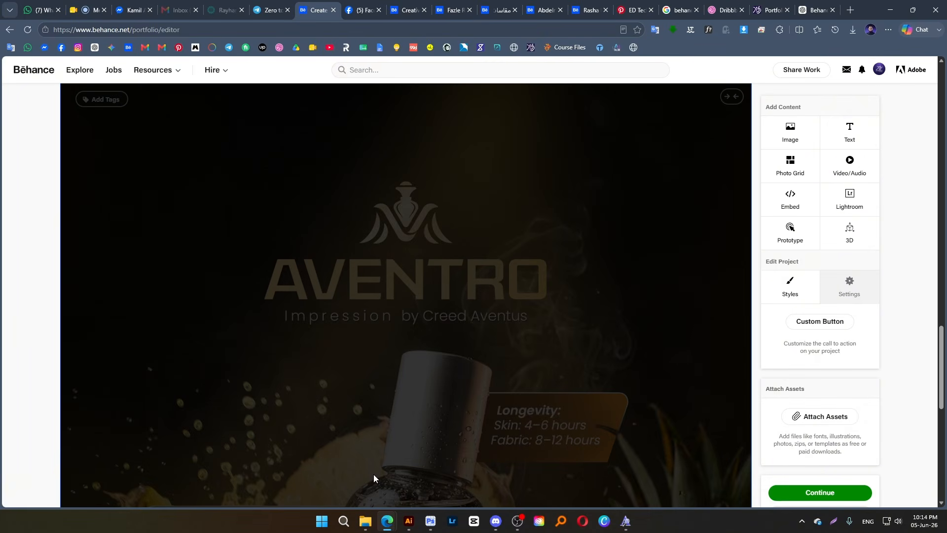
pyautogui.scroll(-9, 493, 271)
pyautogui.scroll(5, 493, 289)
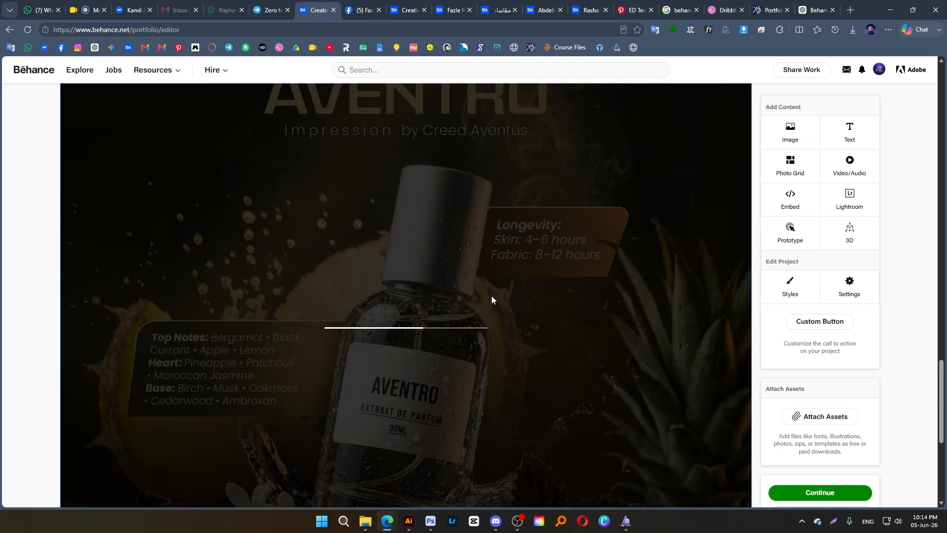
pyautogui.scroll(8, 492, 299)
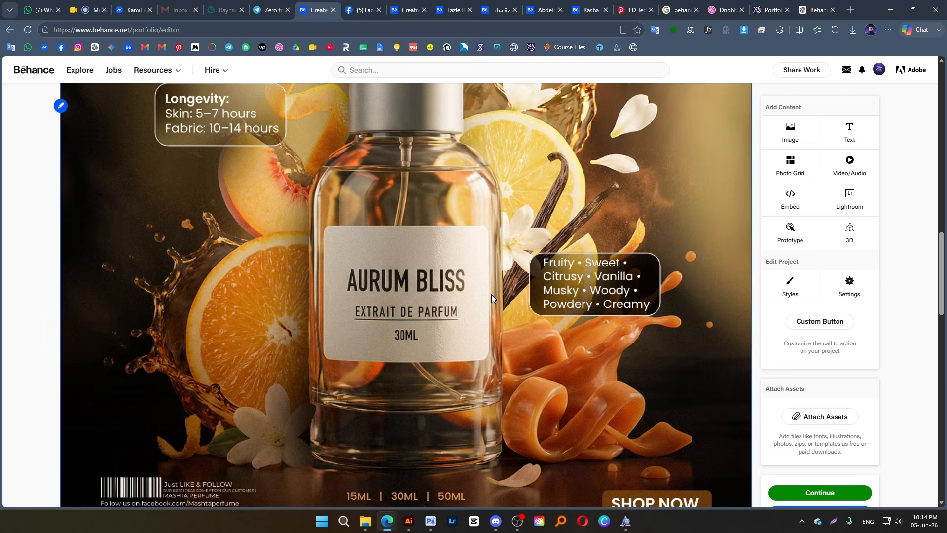
pyautogui.scroll(3, 491, 294)
pyautogui.scroll(1, 491, 298)
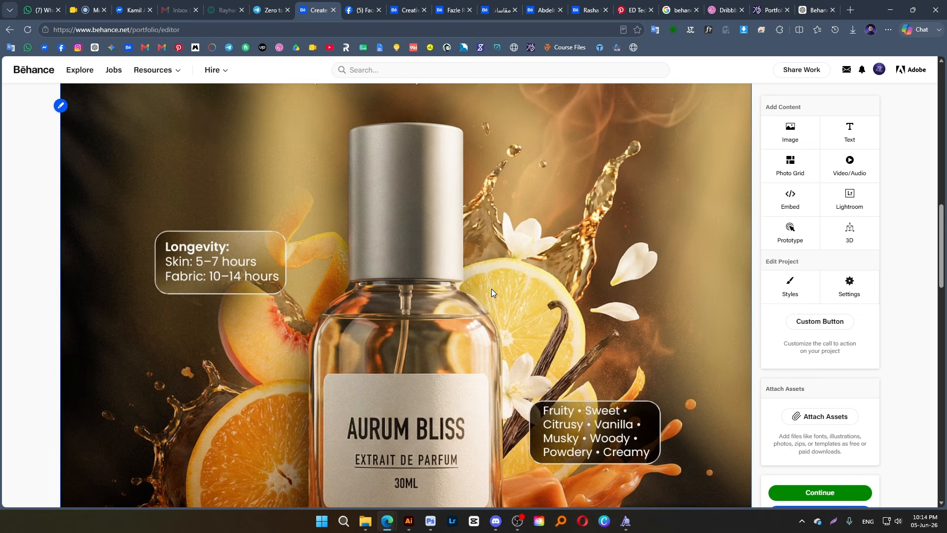
pyautogui.scroll(-10, 491, 289)
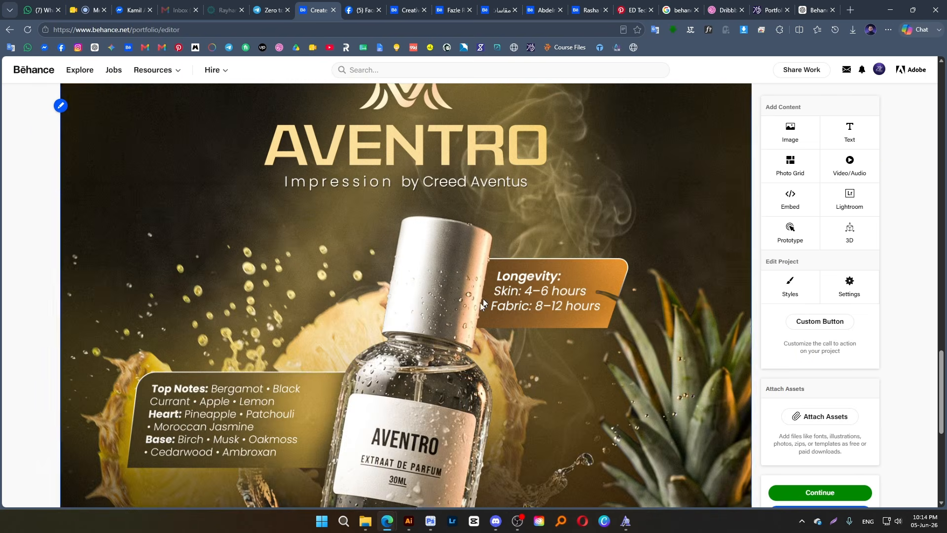
# Switch to the MASHTA folder in File Explorer and shrink its window to about half the screen width
pyautogui.click(365, 522)
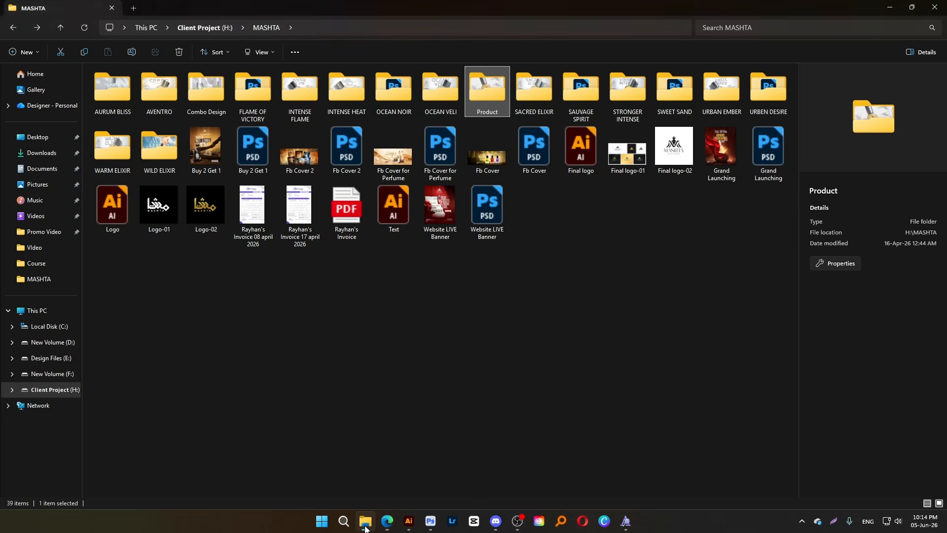
pyautogui.click(303, 282)
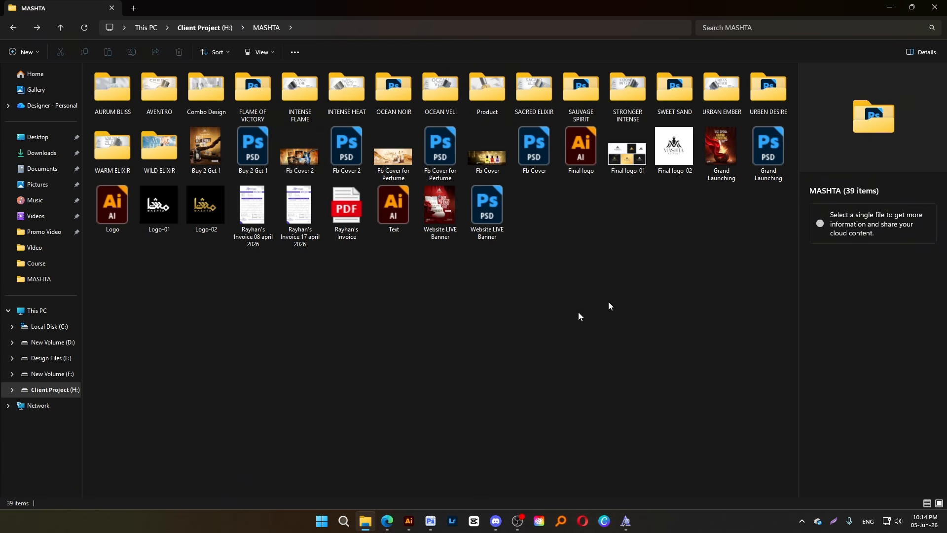
pyautogui.click(911, 8)
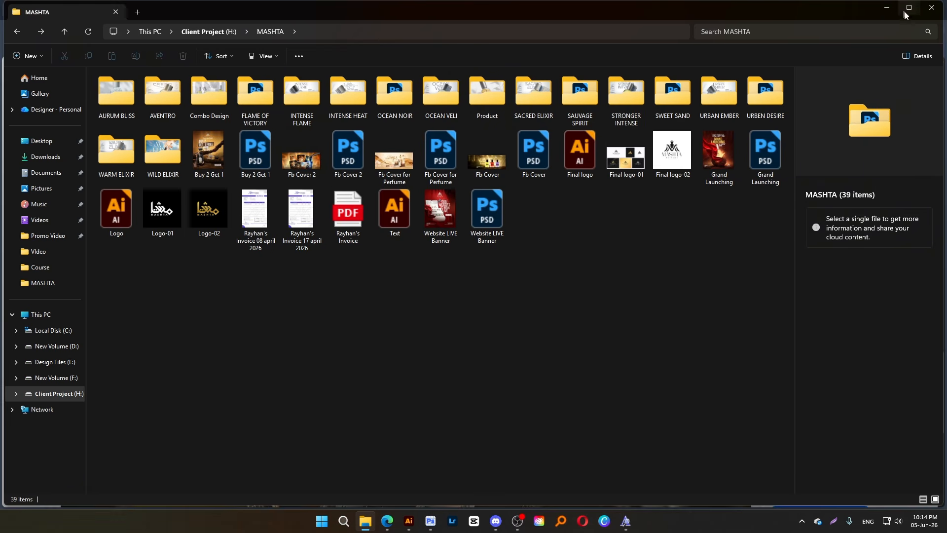
pyautogui.moveTo(943, 19); pyautogui.dragTo(498, 19)
# Clear the desktop beside the MASHTA folder by minimizing the design programs and closing the font preview and Discord
pyautogui.click(891, 10)
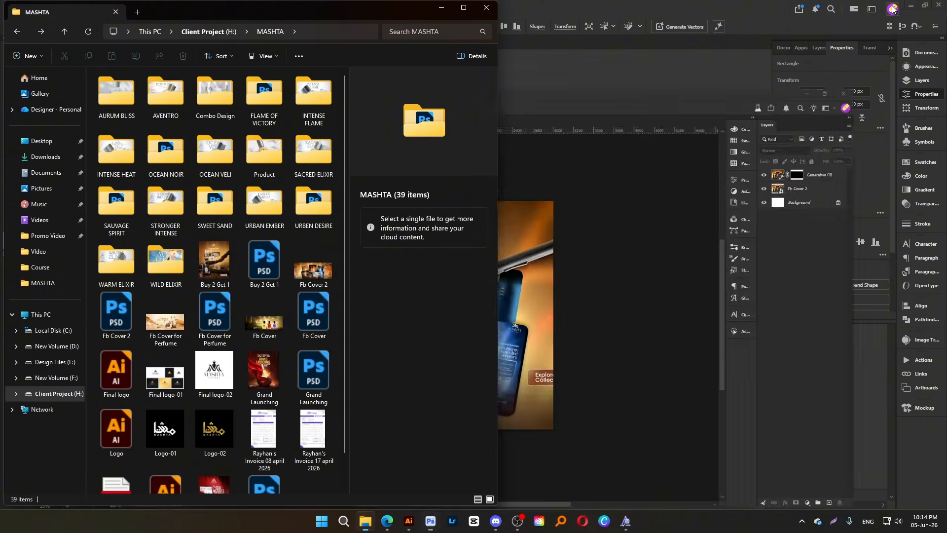
pyautogui.click(892, 9)
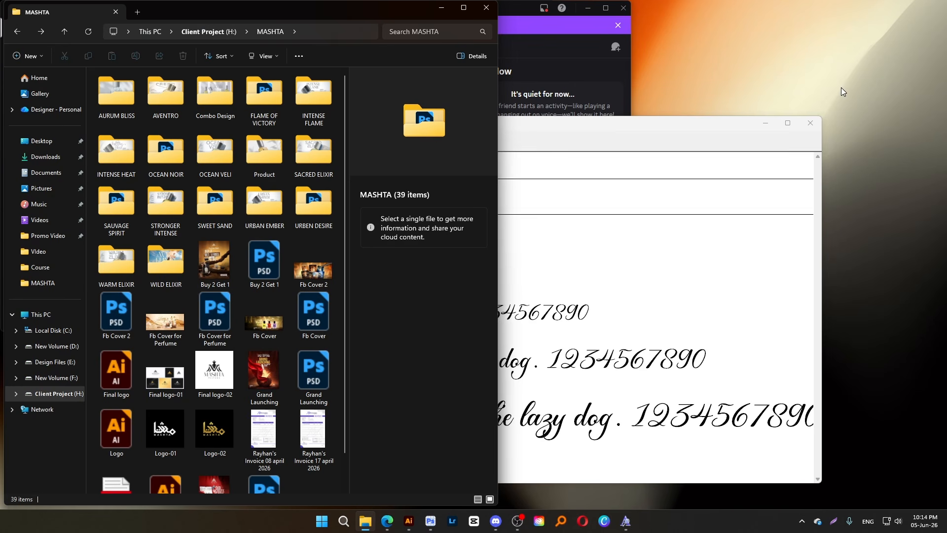
pyautogui.click(811, 123)
pyautogui.click(623, 9)
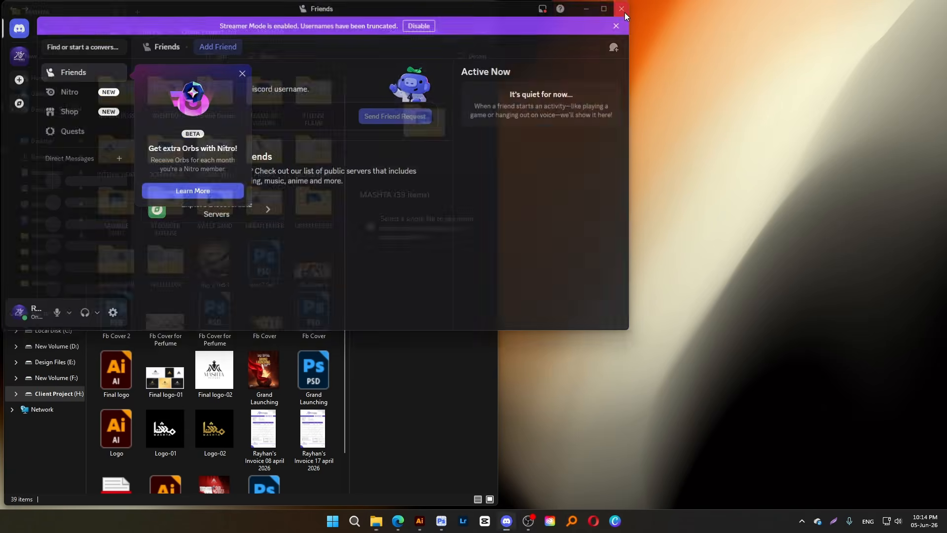
# Create a new folder on the desktop, open it, and move its window beside the MASHTA folder window
pyautogui.rightClick(580, 61)
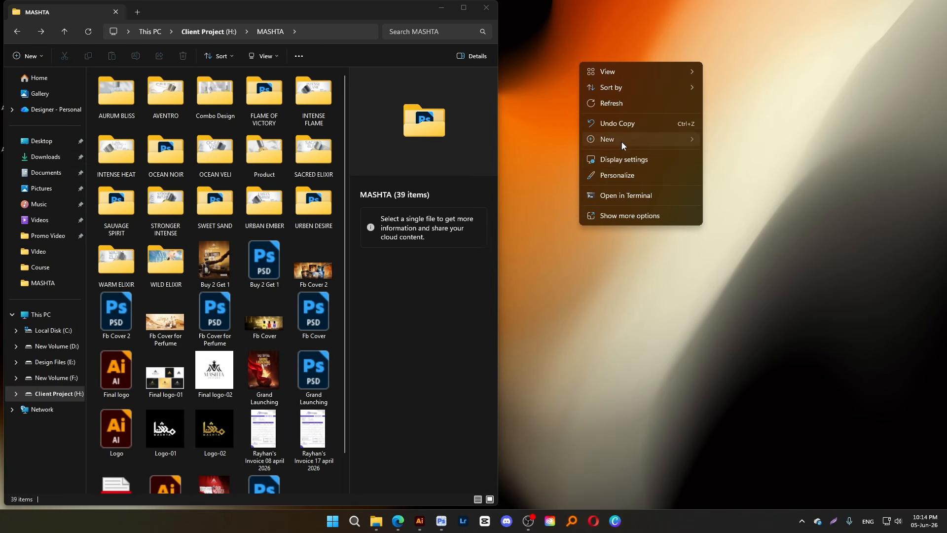
pyautogui.moveTo(620, 141)
pyautogui.click(732, 142)
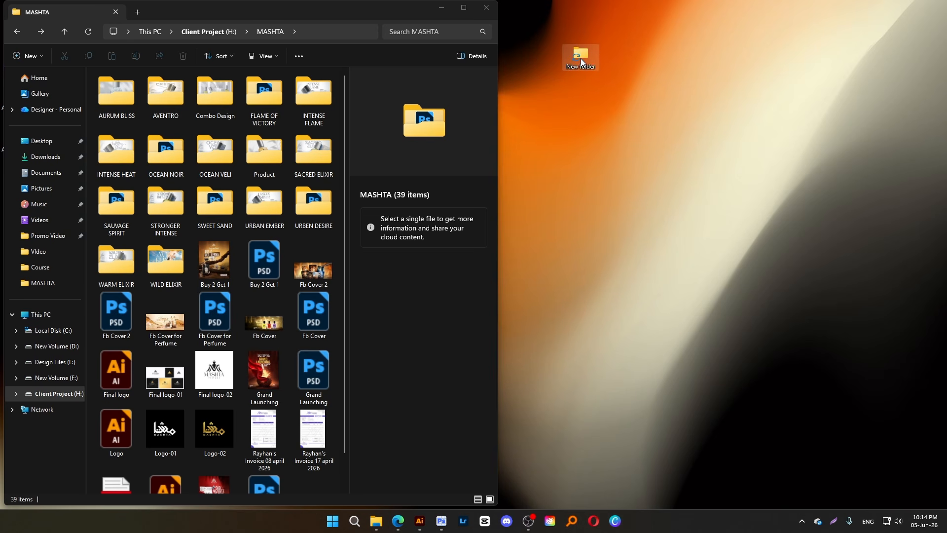
pyautogui.doubleClick(581, 58)
pyautogui.moveTo(395, 28); pyautogui.dragTo(743, 33)
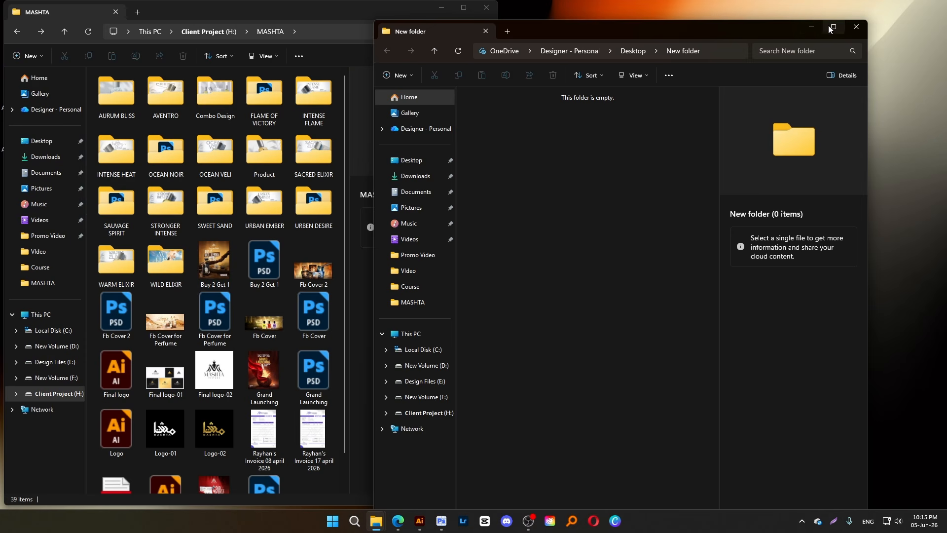
# Arrange the new folder and MASHTA windows side by side and copy the AVENTRO poster into the new folder
pyautogui.moveTo(829, 29)
pyautogui.click(791, 64)
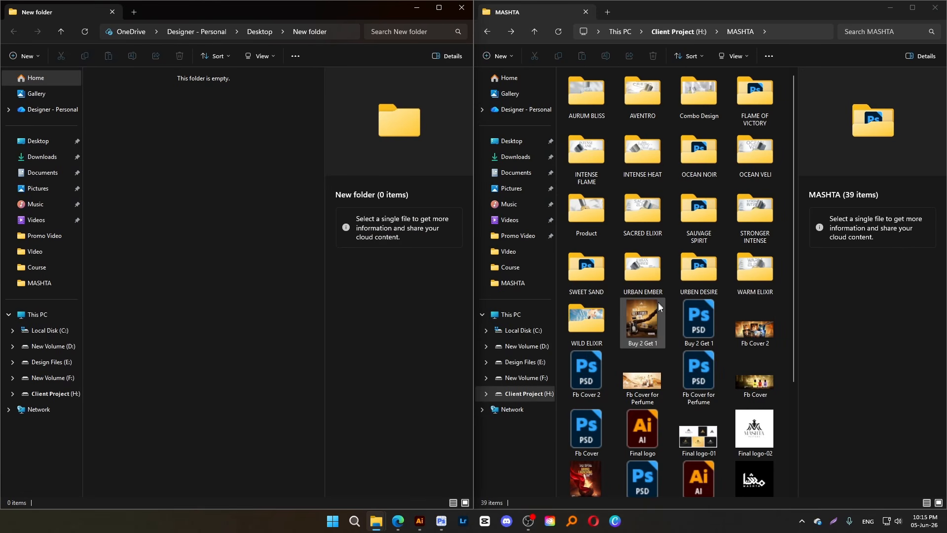
pyautogui.doubleClick(641, 93)
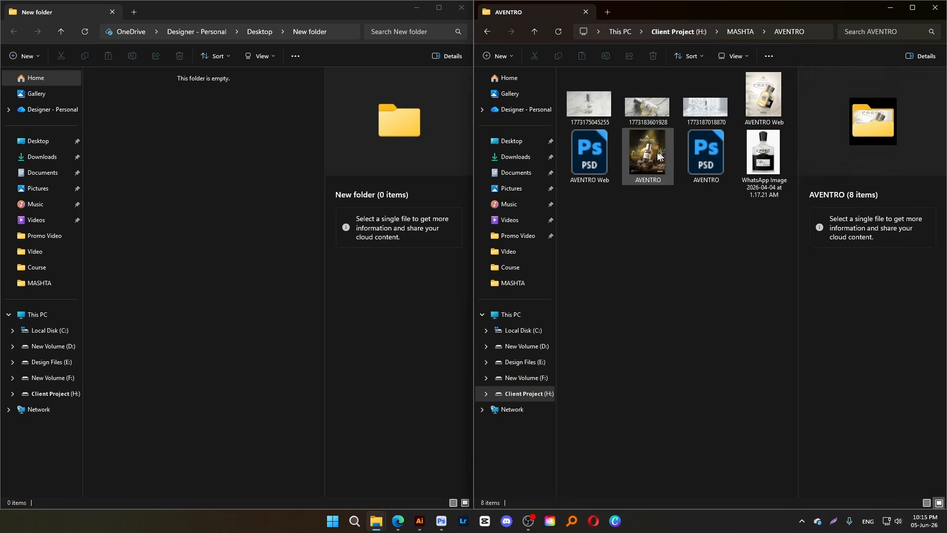
pyautogui.moveTo(648, 153); pyautogui.dragTo(248, 250)
pyautogui.hotkey('alt', 'Left')
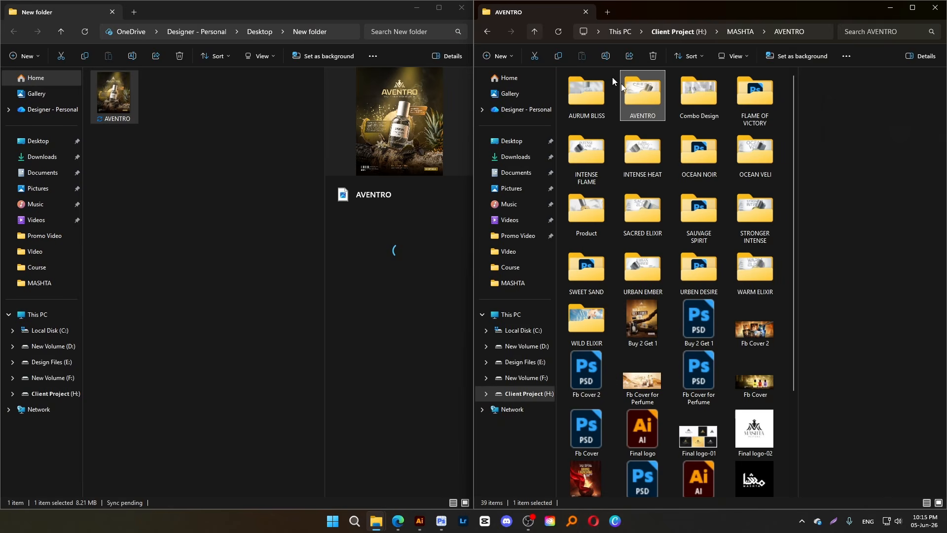
# Copy the Dark Heat, Feminine, Fire Power, Royal Sweet and Sweet & Warm images from the Combo Design folder into the new folder
pyautogui.doubleClick(694, 102)
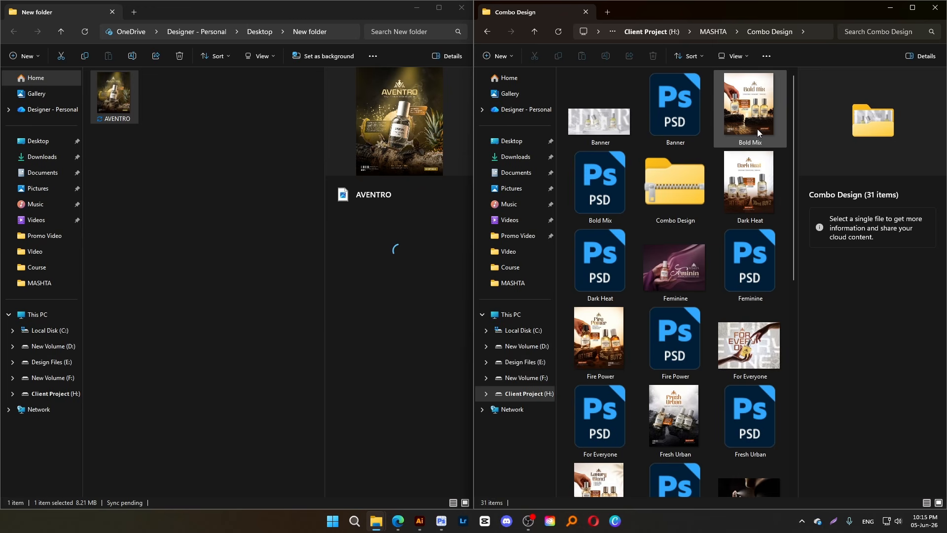
pyautogui.click(750, 197)
pyautogui.keyDown('ctrl'); pyautogui.click(598, 342); pyautogui.keyUp('ctrl')
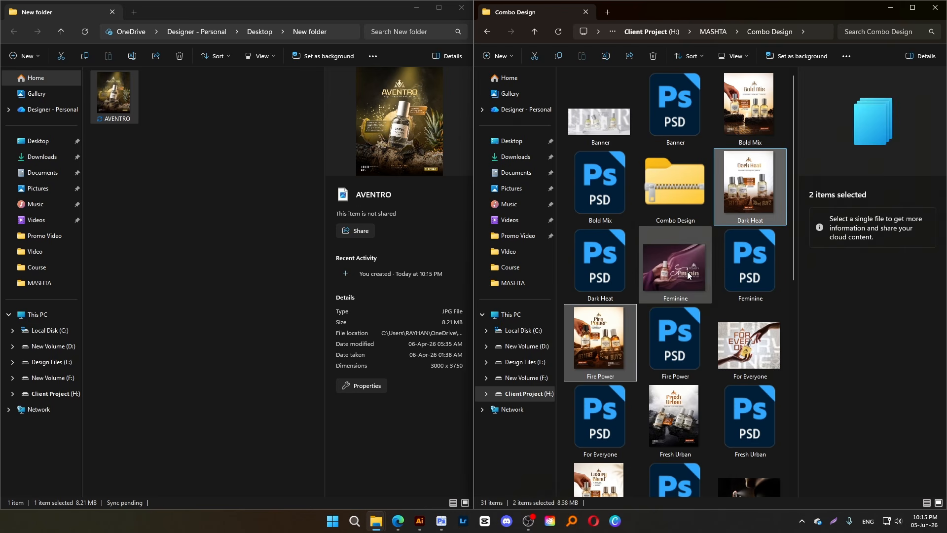
pyautogui.scroll(-8, 689, 275)
pyautogui.keyDown('ctrl'); pyautogui.click(634, 376); pyautogui.keyUp('ctrl')
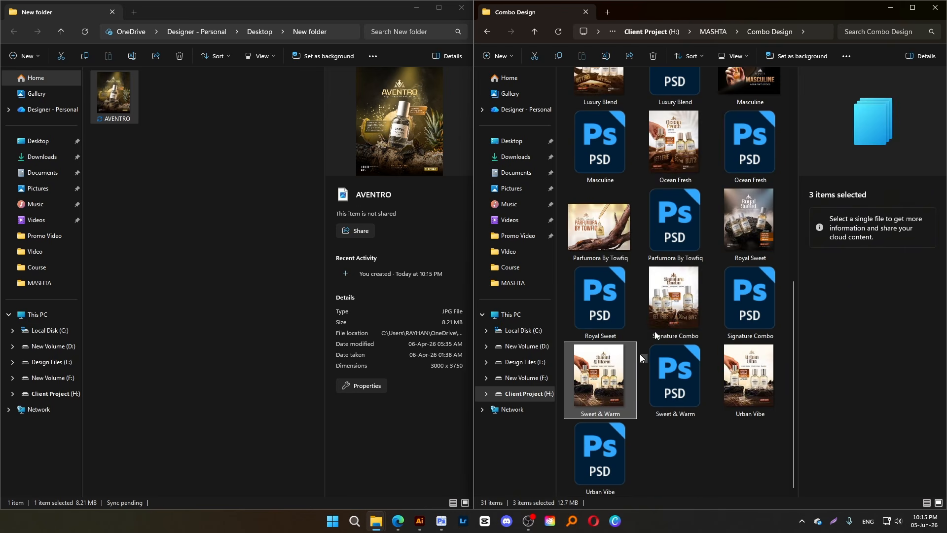
pyautogui.keyDown('ctrl'); pyautogui.click(706, 289); pyautogui.keyUp('ctrl')
pyautogui.keyDown('ctrl'); pyautogui.click(750, 230); pyautogui.keyUp('ctrl')
pyautogui.moveTo(750, 230); pyautogui.dragTo(248, 253)
pyautogui.click(534, 32)
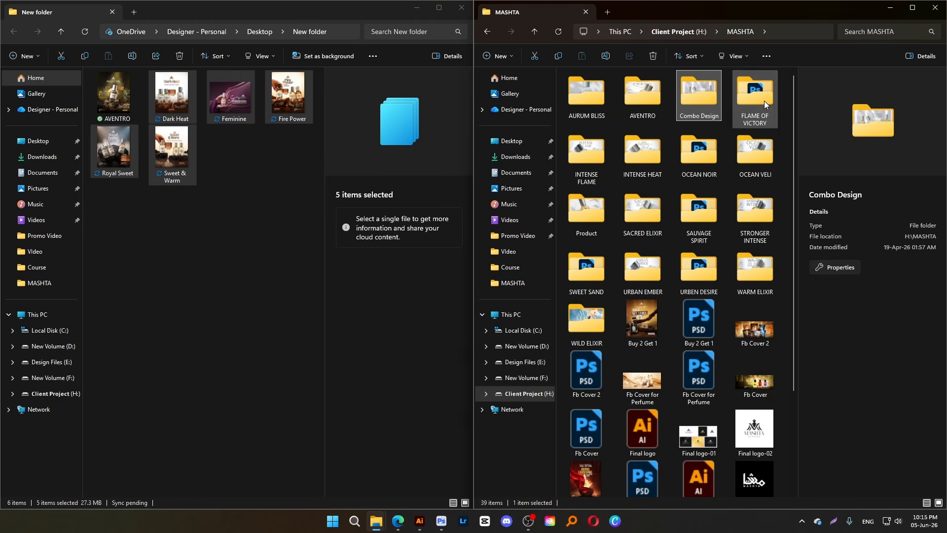
# Copy the FLAME OF VICTORY and INTENSE FLAME posters from their MASHTA subfolders into the new folder
pyautogui.doubleClick(764, 101)
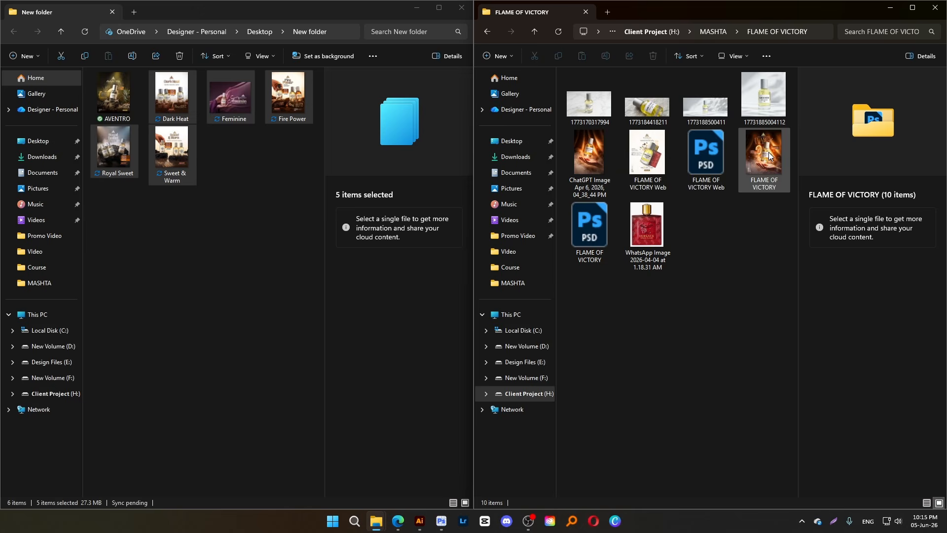
pyautogui.moveTo(764, 155); pyautogui.dragTo(217, 238)
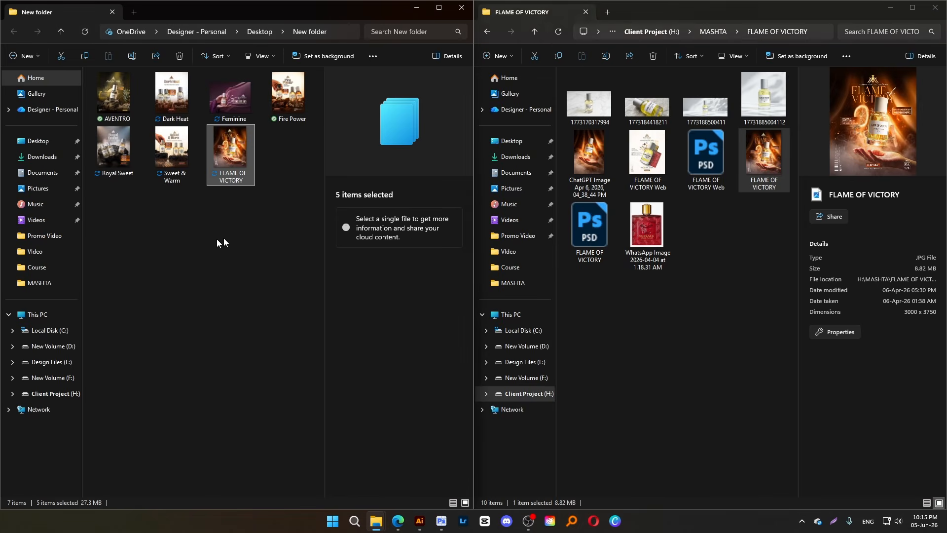
pyautogui.click(535, 32)
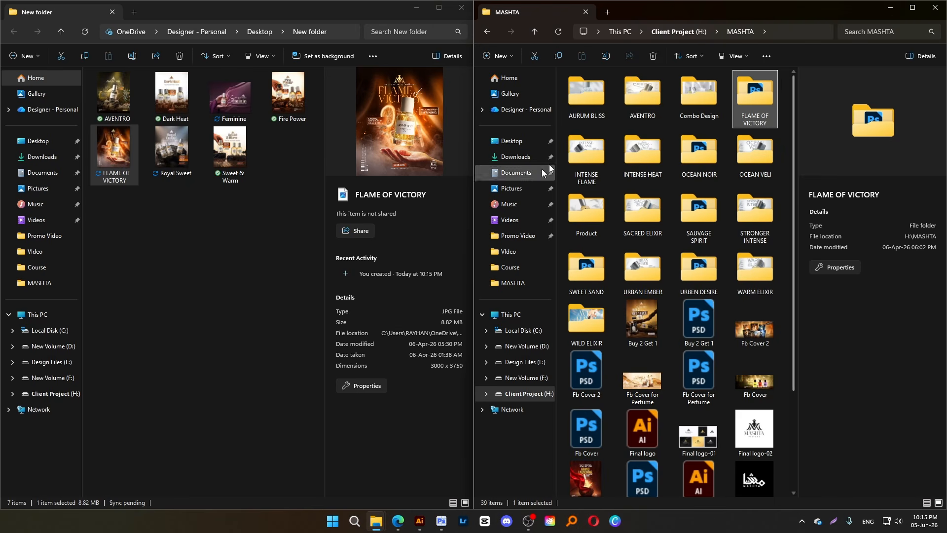
pyautogui.doubleClick(603, 147)
pyautogui.click(604, 158)
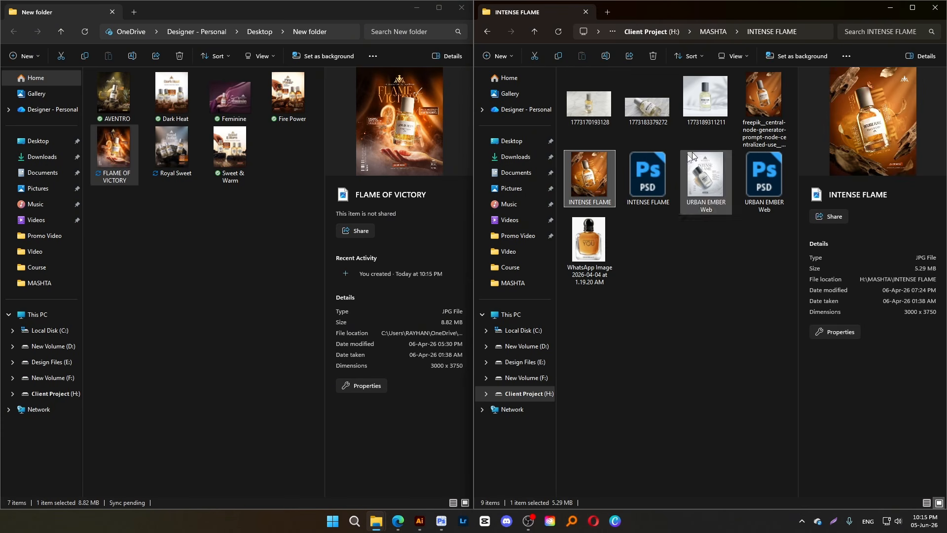
pyautogui.moveTo(589, 187); pyautogui.dragTo(266, 286)
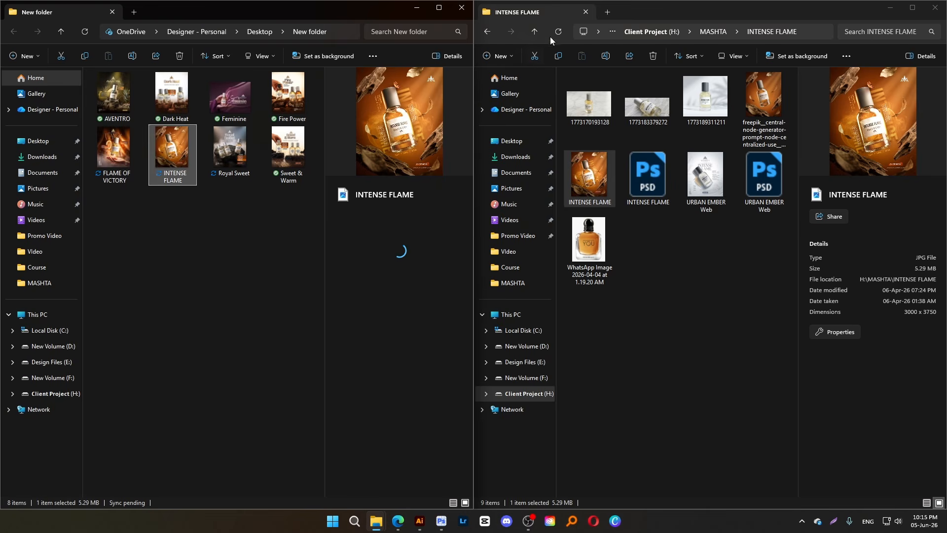
pyautogui.click(535, 32)
# Open the copied INTENSE FLAME poster, inspect it up close and full screen, and close the viewer
pyautogui.doubleClick(185, 166)
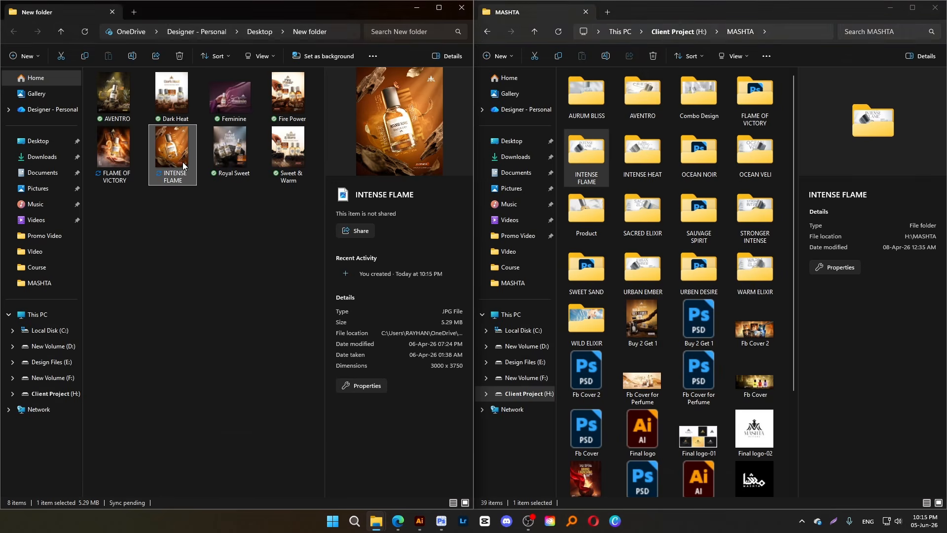
pyautogui.scroll(4, 395, 295)
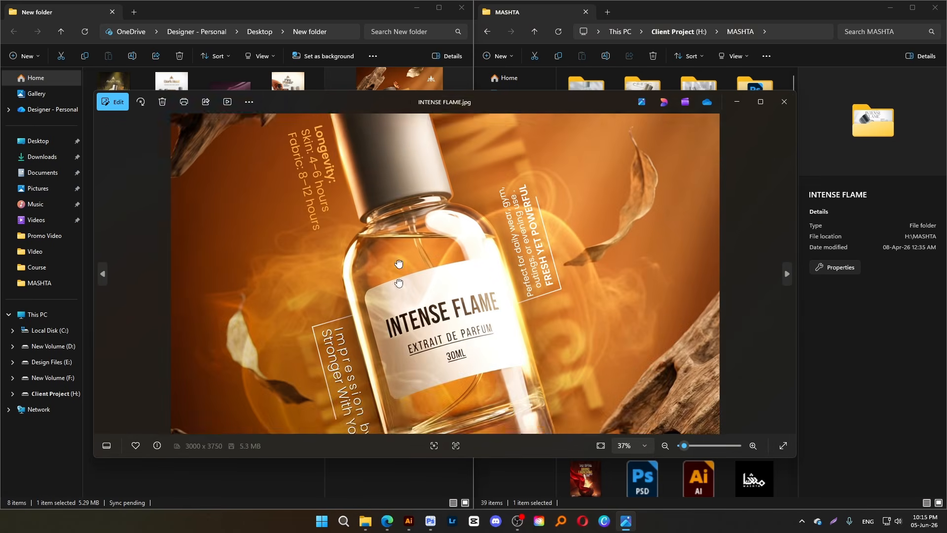
pyautogui.scroll(-4, 396, 294)
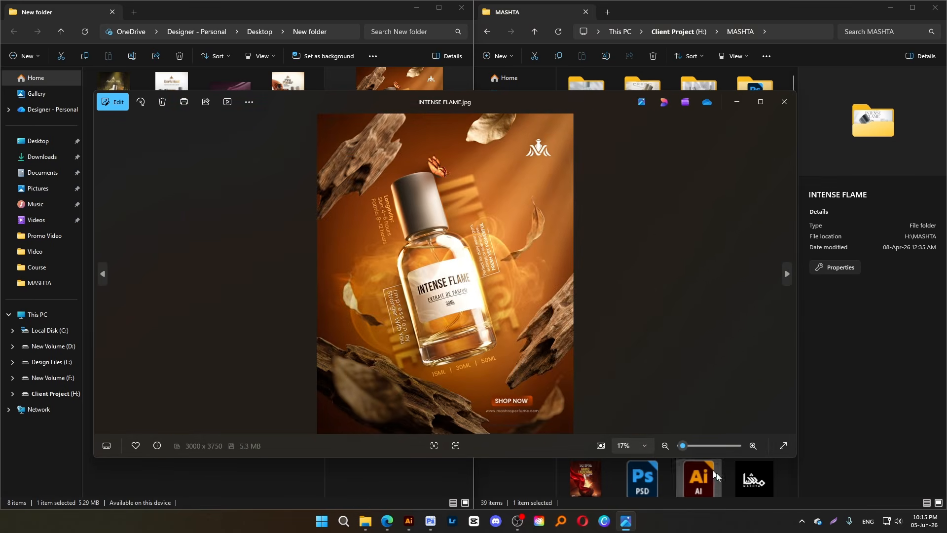
pyautogui.click(782, 446)
pyautogui.moveTo(944, 16)
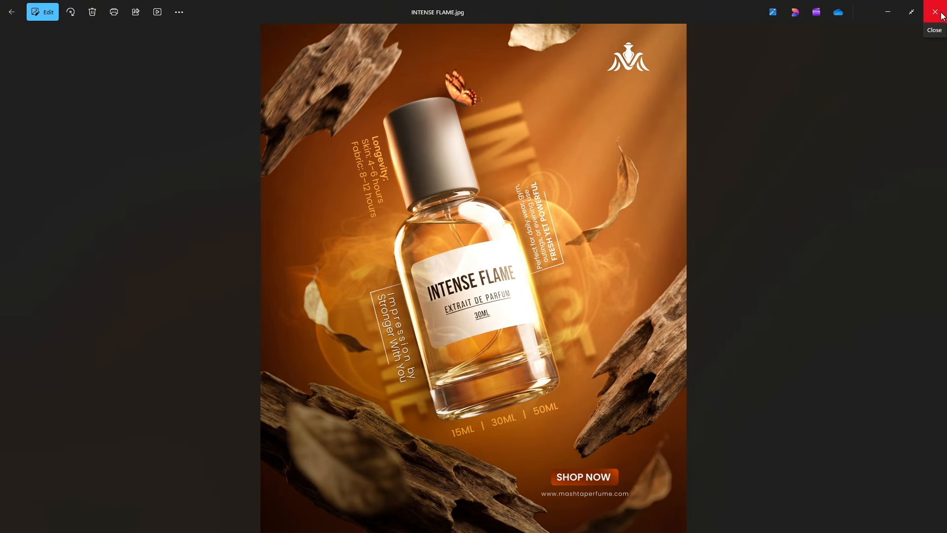
pyautogui.click(942, 17)
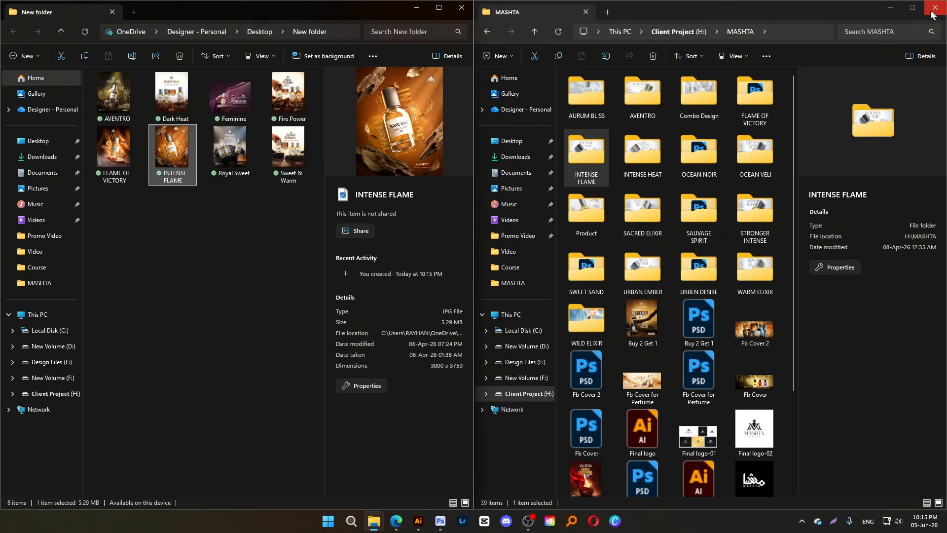
# Copy the INTENSE HEAT and OCEAN NOIR posters from their MASHTA subfolders into the new folder
pyautogui.doubleClick(644, 164)
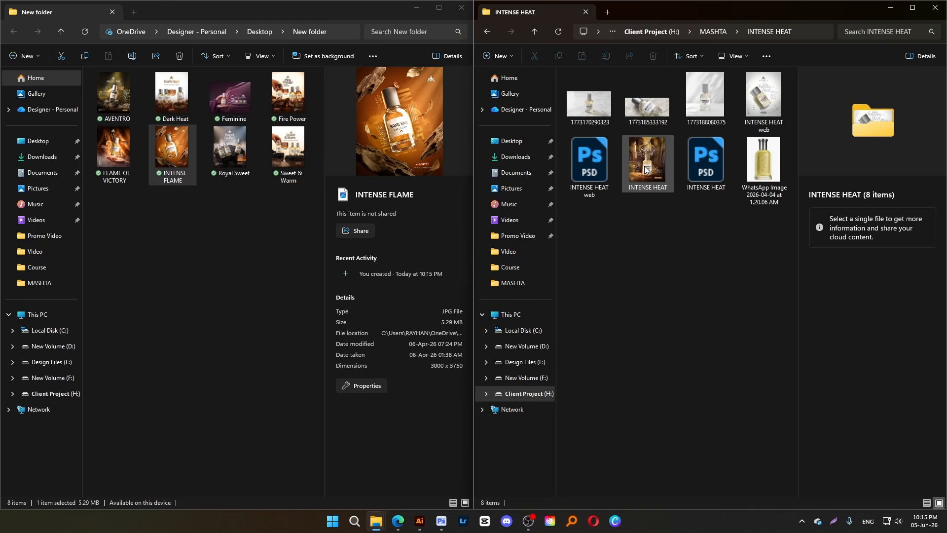
pyautogui.moveTo(654, 165); pyautogui.dragTo(240, 282)
pyautogui.click(534, 30)
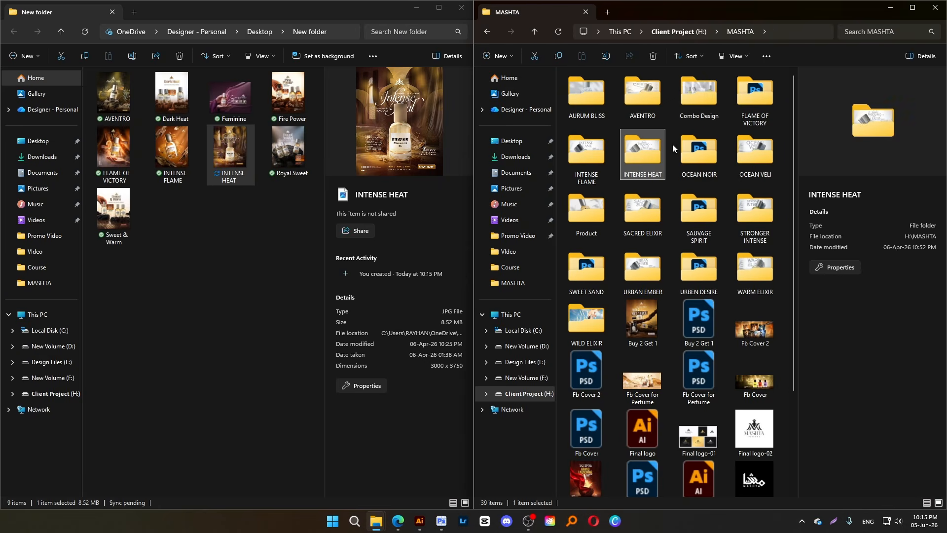
pyautogui.doubleClick(691, 151)
pyautogui.click(718, 170)
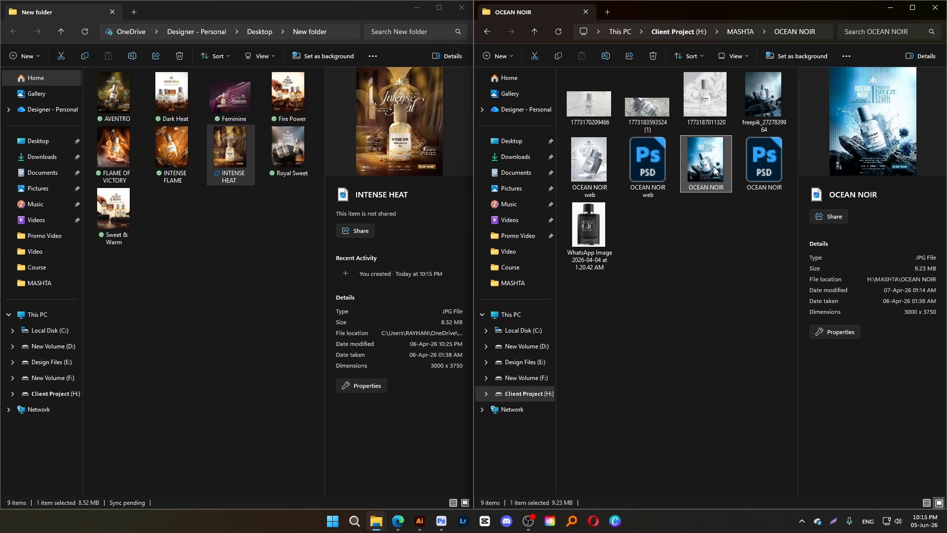
pyautogui.moveTo(718, 171); pyautogui.dragTo(226, 292)
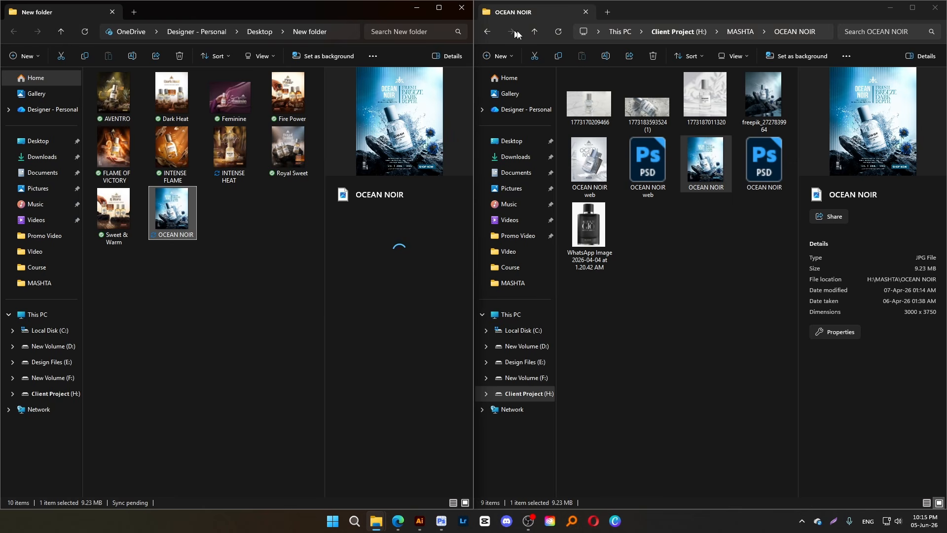
pyautogui.click(534, 31)
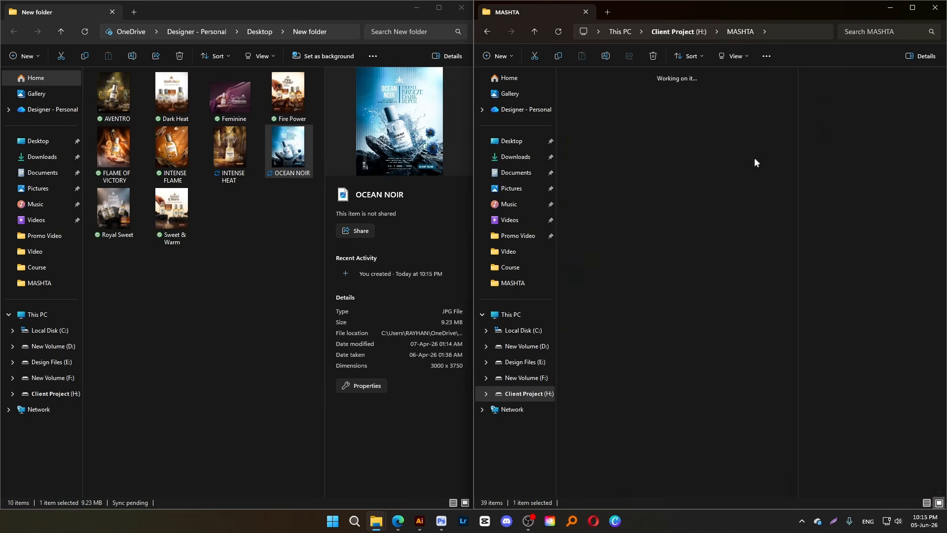
# Copy the OCEAN VELI poster into the new folder and look through the images in the Product folder
pyautogui.moveTo(770, 174); pyautogui.dragTo(286, 277)
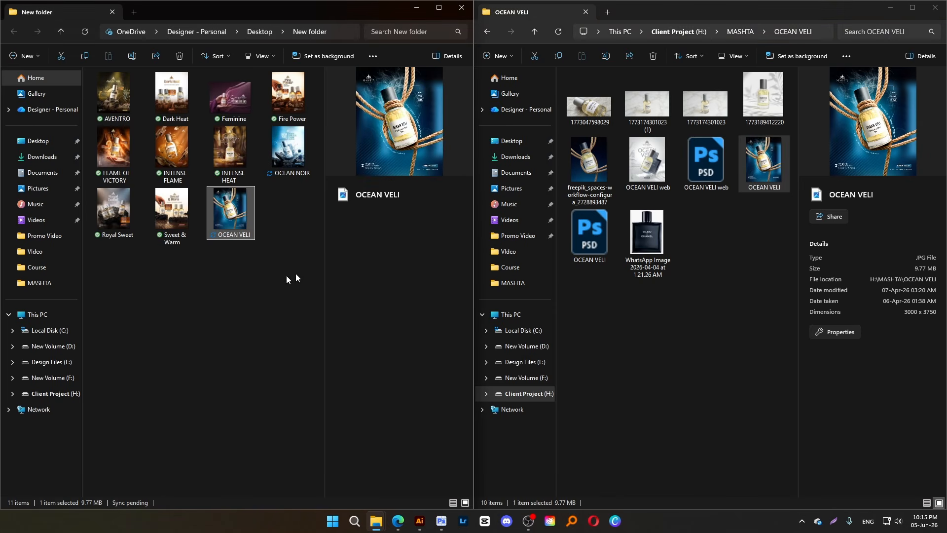
pyautogui.click(531, 36)
pyautogui.doubleClick(583, 220)
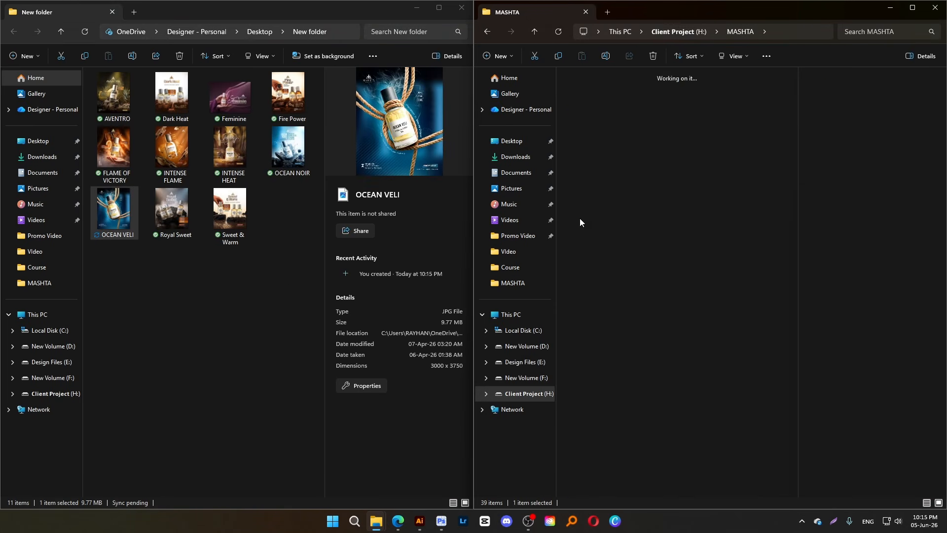
pyautogui.scroll(-10, 666, 222)
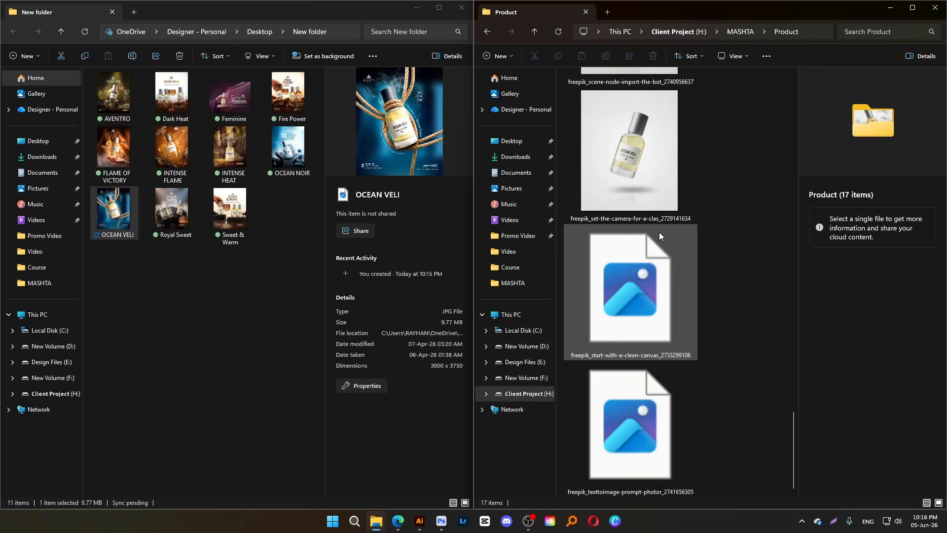
pyautogui.click(533, 34)
# Copy the SACRED ELIXIR and SAUVAGE SPIRIT posters from their MASHTA subfolders into the new folder
pyautogui.doubleClick(644, 211)
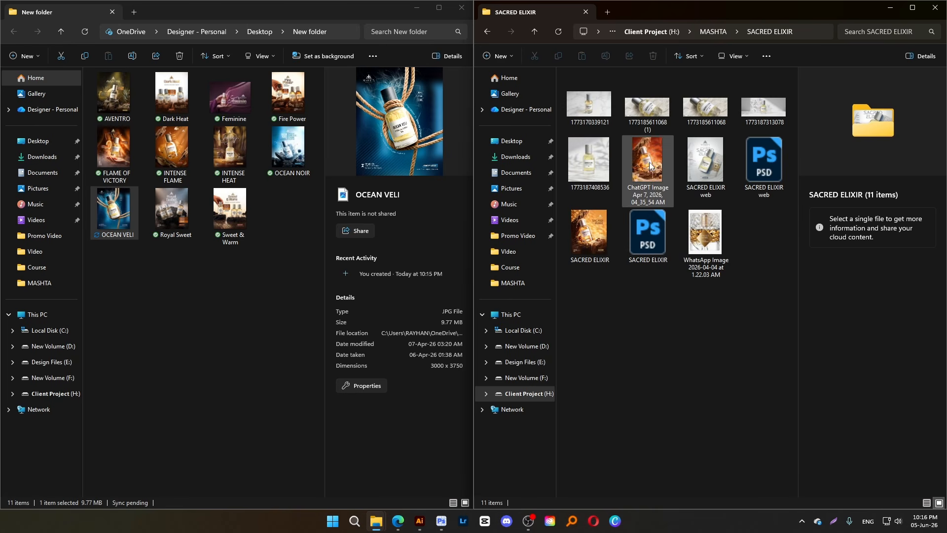
pyautogui.moveTo(655, 164); pyautogui.dragTo(263, 295)
pyautogui.moveTo(589, 233); pyautogui.dragTo(210, 303)
pyautogui.click(534, 33)
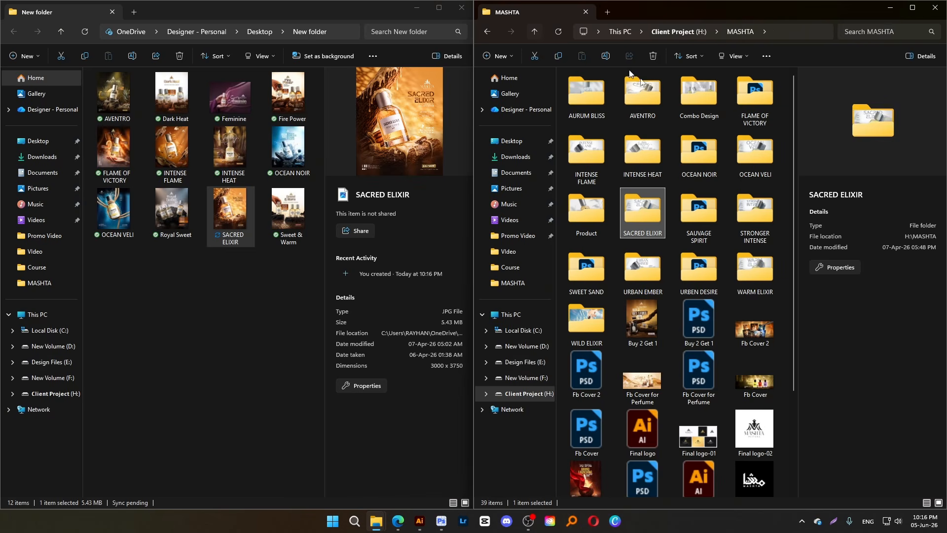
pyautogui.doubleClick(712, 207)
pyautogui.moveTo(765, 174); pyautogui.dragTo(209, 327)
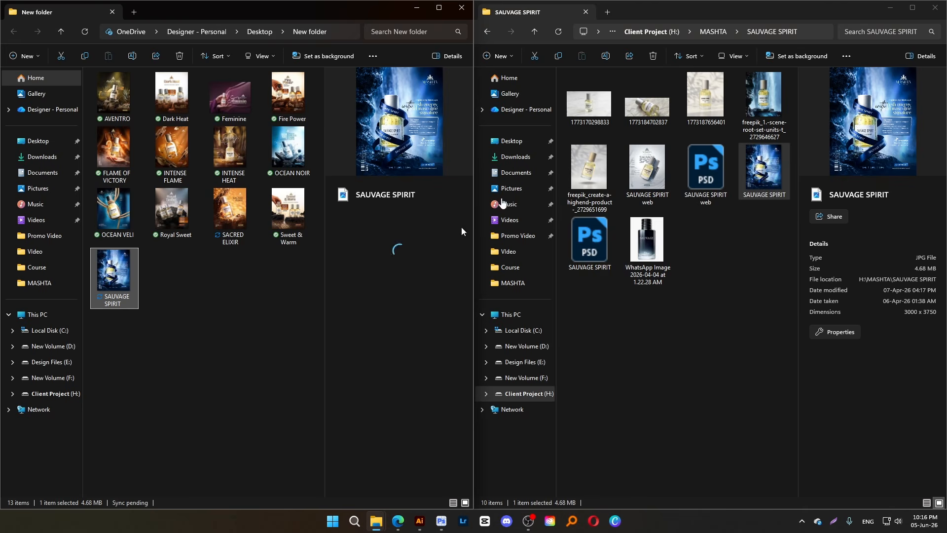
pyautogui.click(534, 31)
# Copy the STRONGER INTENSE and SWEET SAND posters from their MASHTA subfolders into the new folder
pyautogui.doubleClick(774, 213)
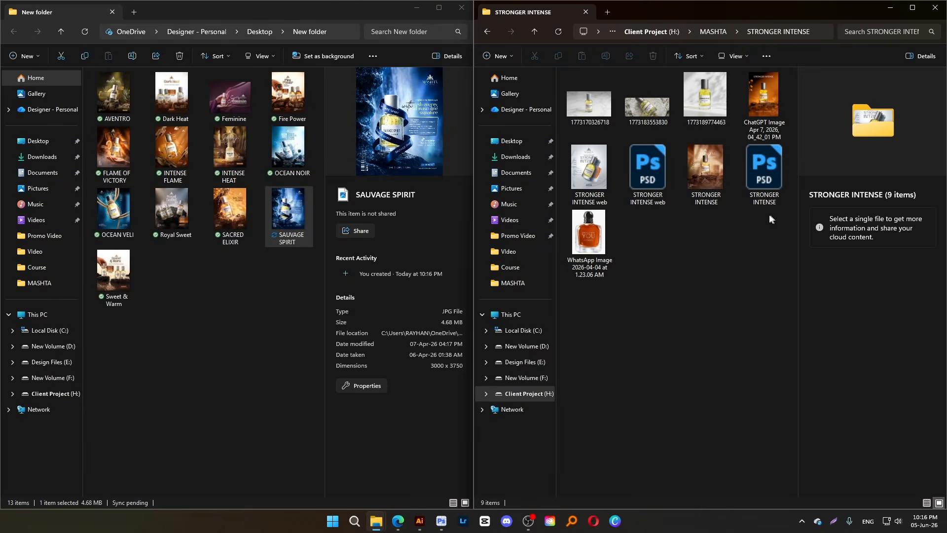
pyautogui.click(691, 171)
pyautogui.moveTo(708, 170); pyautogui.dragTo(244, 321)
pyautogui.click(538, 32)
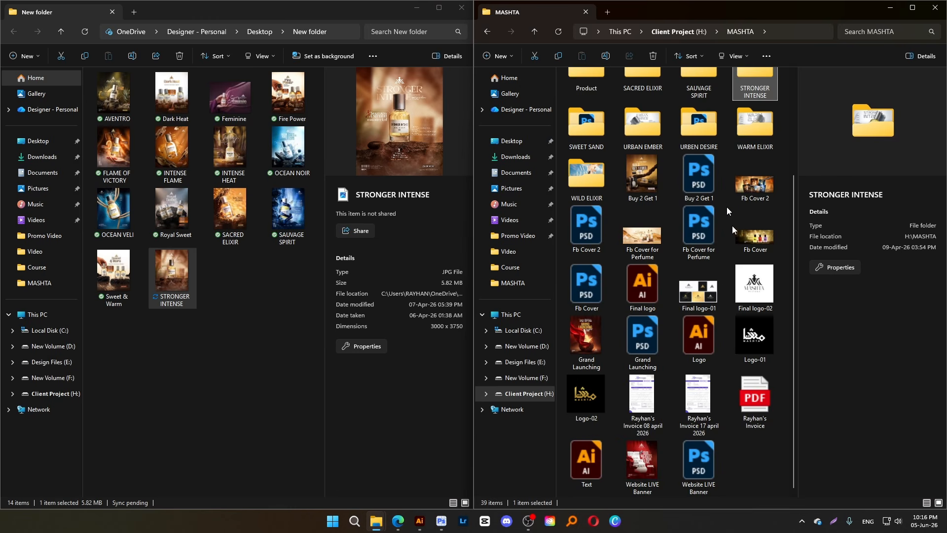
pyautogui.doubleClick(597, 132)
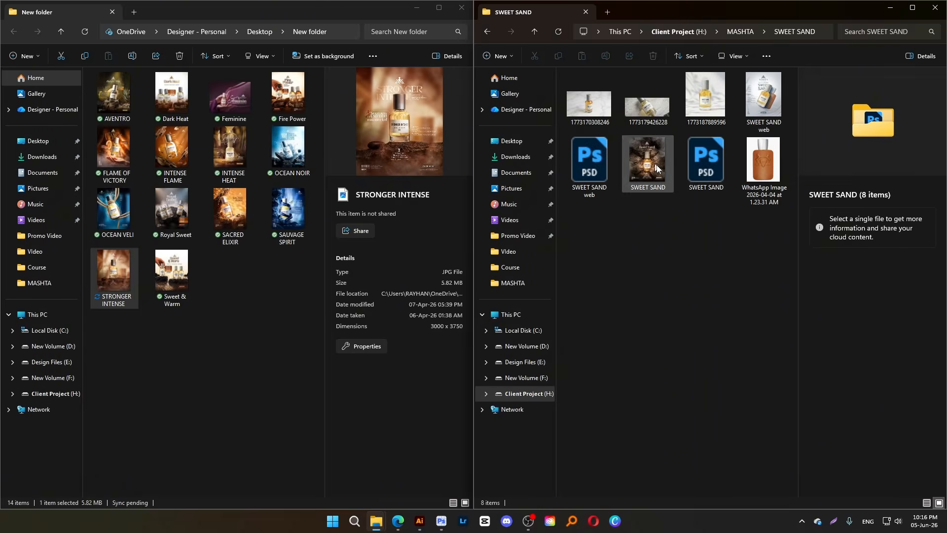
pyautogui.moveTo(647, 163); pyautogui.dragTo(289, 307)
pyautogui.click(534, 31)
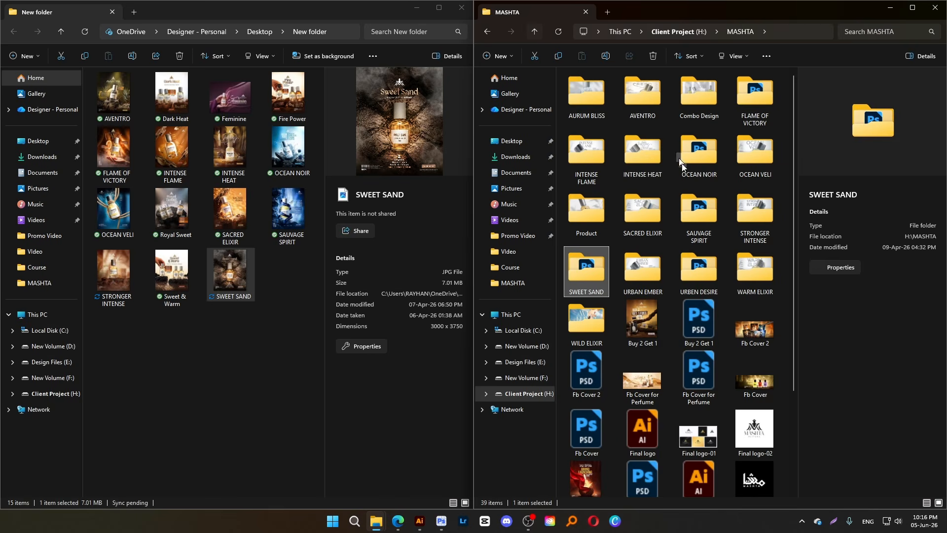
# Copy the URBAN EMBER and URBEN DESIRE posters from their MASHTA subfolders into the new folder
pyautogui.doubleClick(647, 267)
pyautogui.moveTo(647, 163); pyautogui.dragTo(262, 346)
pyautogui.click(534, 31)
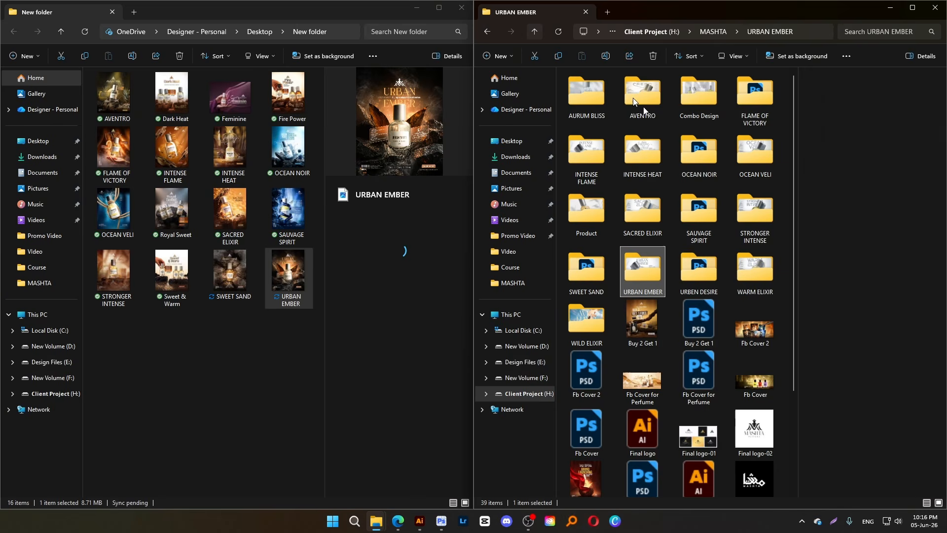
pyautogui.doubleClick(706, 269)
pyautogui.moveTo(647, 163); pyautogui.dragTo(200, 393)
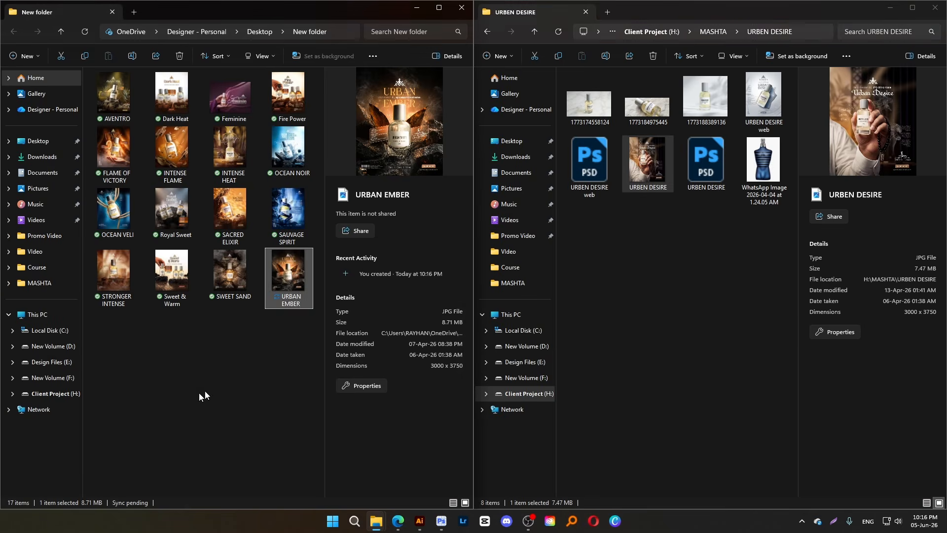
pyautogui.click(534, 31)
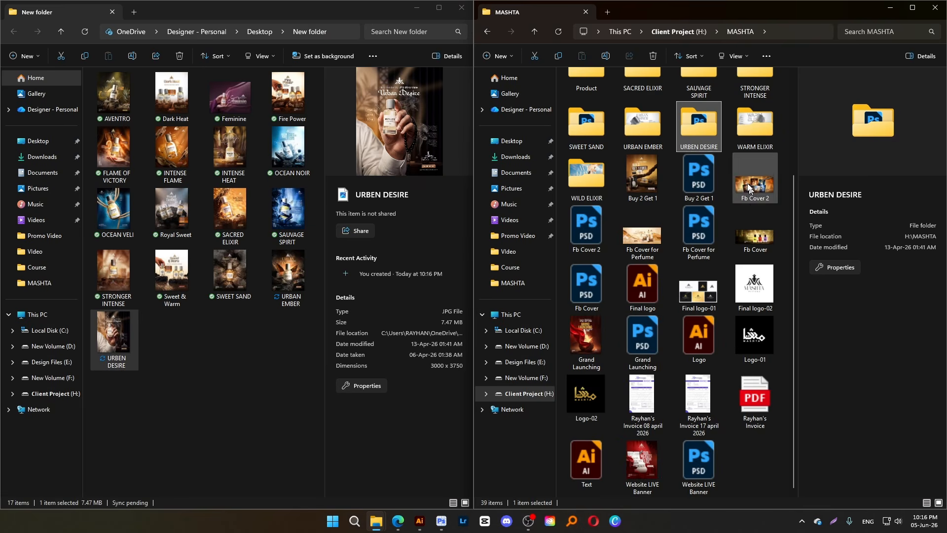
# Copy the WARM ELIXIR and WILD ELIXIR posters from their MASHTA subfolders into the new folder
pyautogui.click(753, 135)
pyautogui.doubleClick(755, 137)
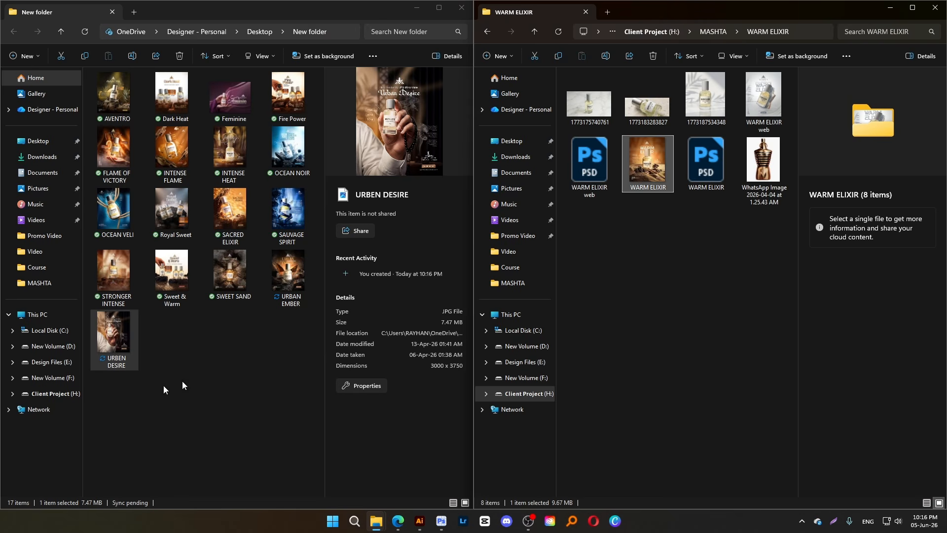
pyautogui.moveTo(182, 382); pyautogui.dragTo(189, 391)
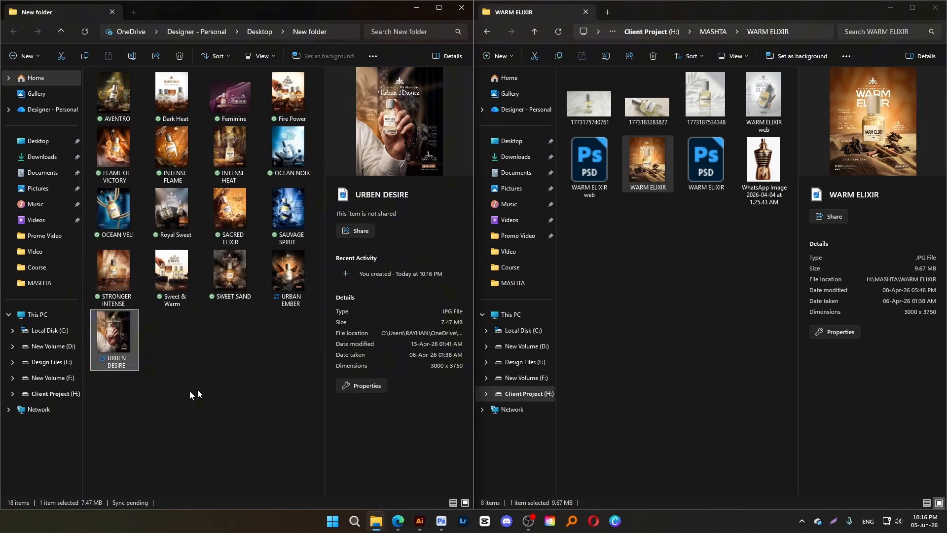
pyautogui.click(534, 33)
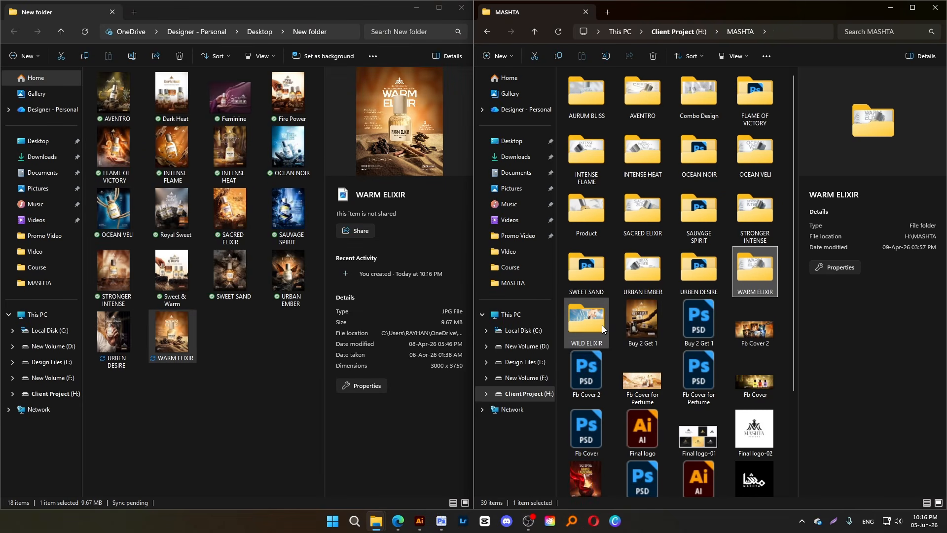
pyautogui.doubleClick(600, 324)
pyautogui.moveTo(705, 168); pyautogui.dragTo(214, 432)
pyautogui.click(534, 33)
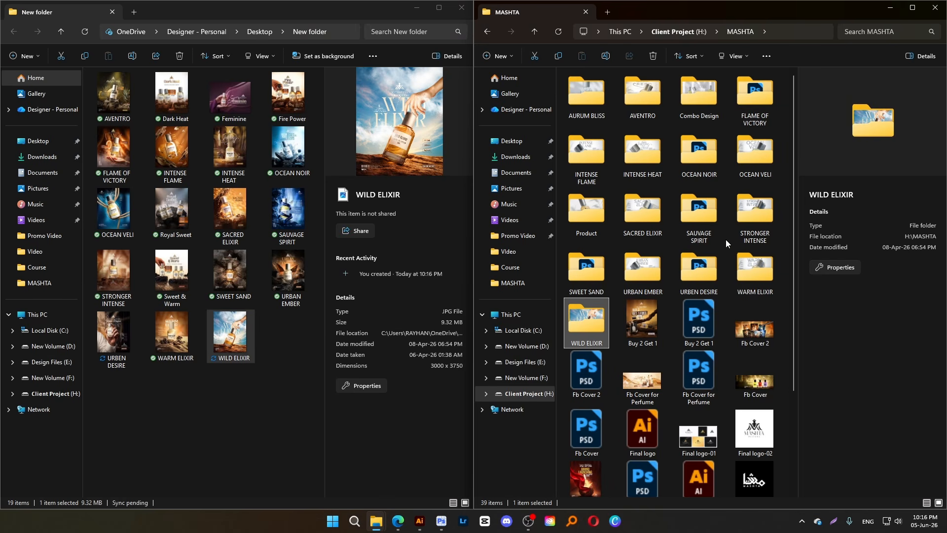
# Copy the Grand Launching and Website LIVE Banner images from the MASHTA folder into the new folder
pyautogui.scroll(-3, 726, 239)
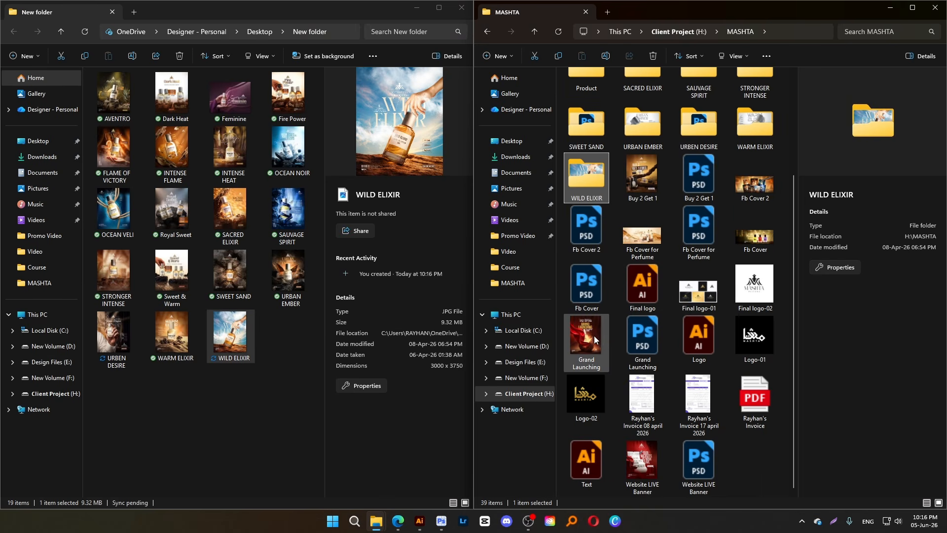
pyautogui.click(642, 461)
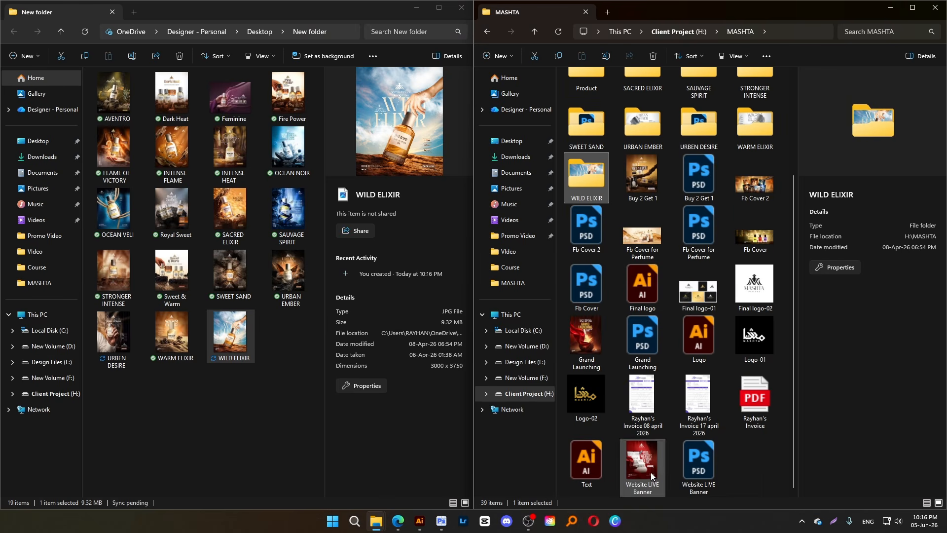
pyautogui.keyDown('ctrl'); pyautogui.click(596, 345); pyautogui.keyUp('ctrl')
pyautogui.moveTo(595, 345); pyautogui.dragTo(261, 399)
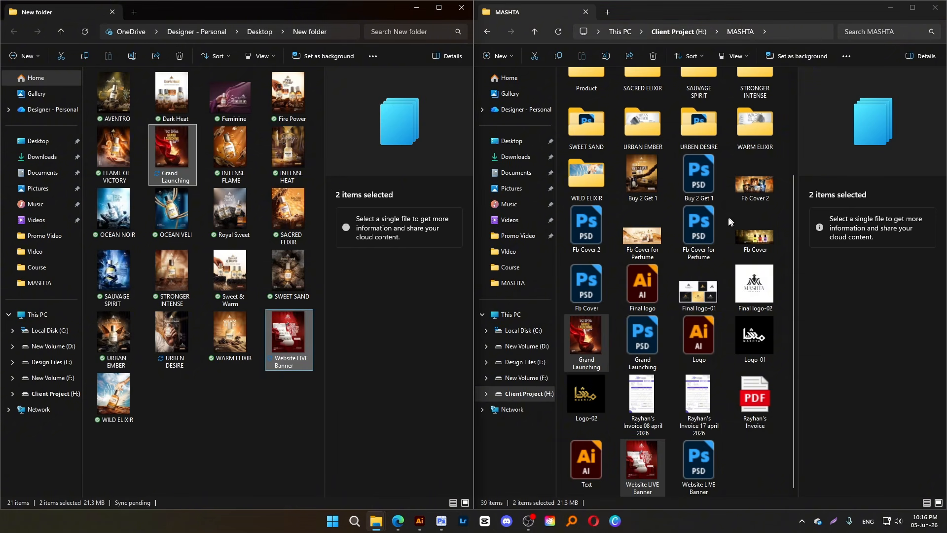
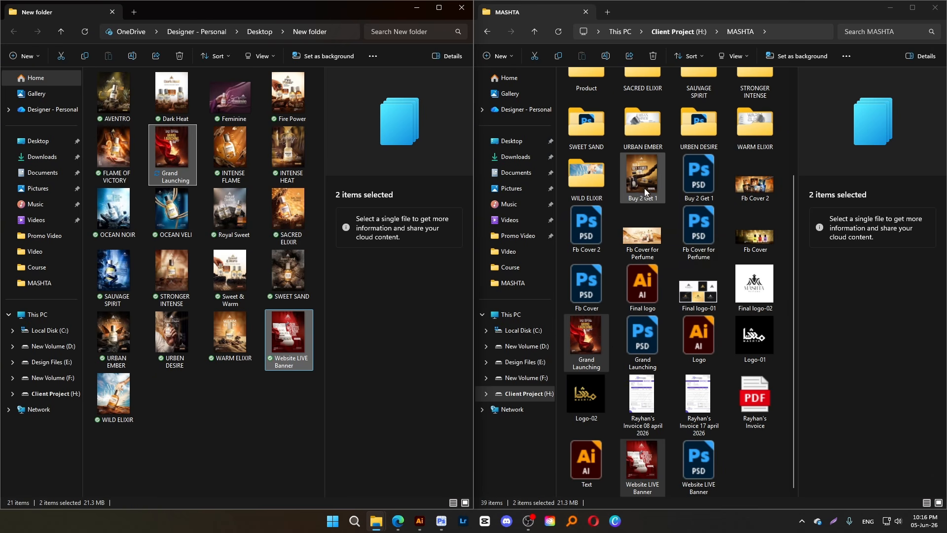
# Close the MASHTA folder window and look through the gathered posters in the new folder, starting with Feminine
pyautogui.click(933, 8)
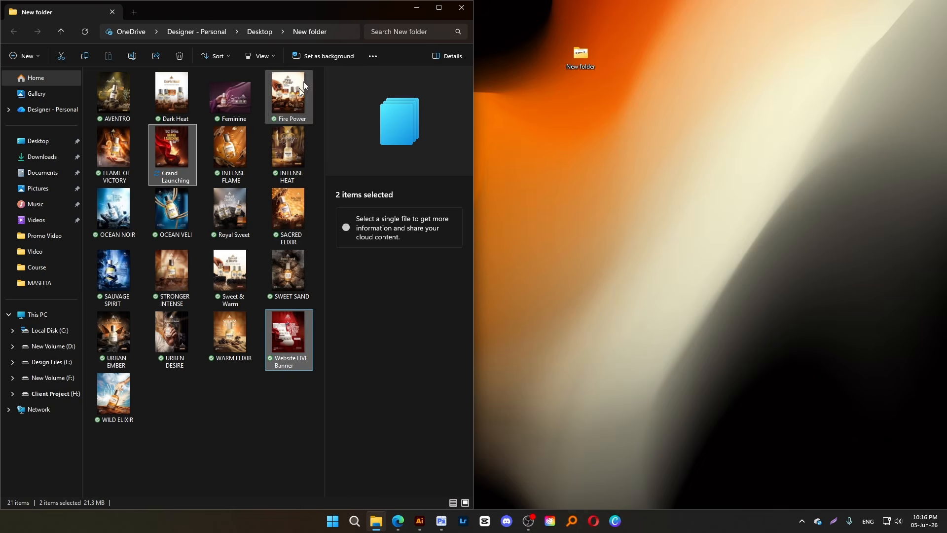
pyautogui.click(432, 13)
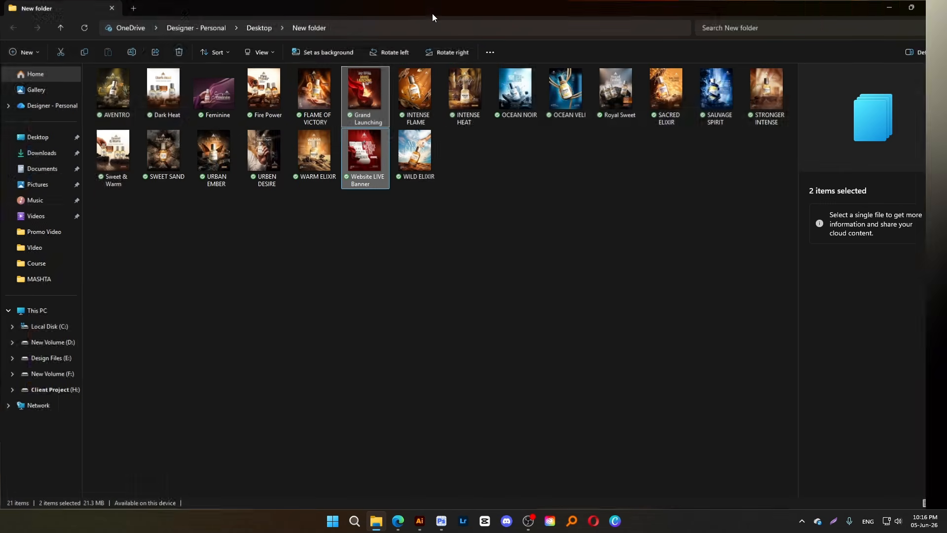
pyautogui.doubleClick(218, 87)
pyautogui.press('Right')
pyautogui.press('Right')
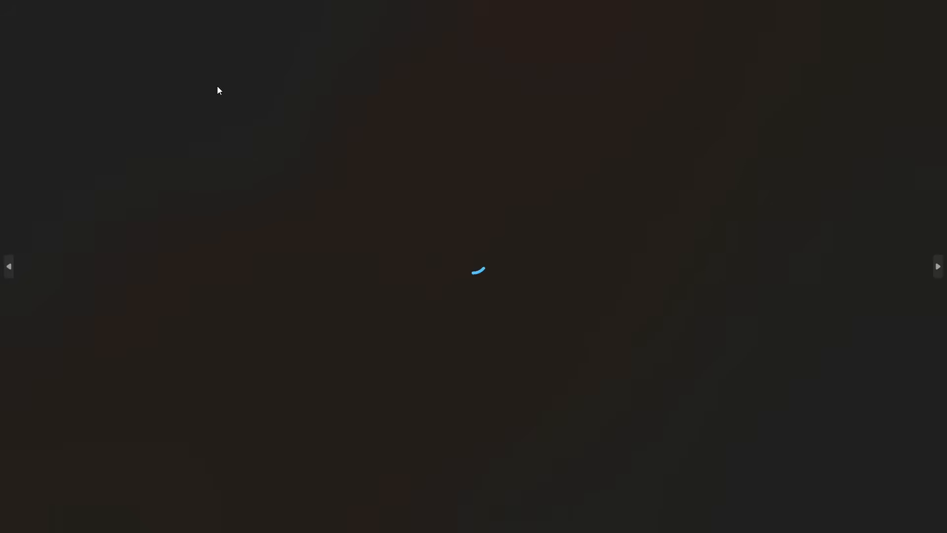
pyautogui.press('Right')
pyautogui.press('Right')
pyautogui.press('Right')
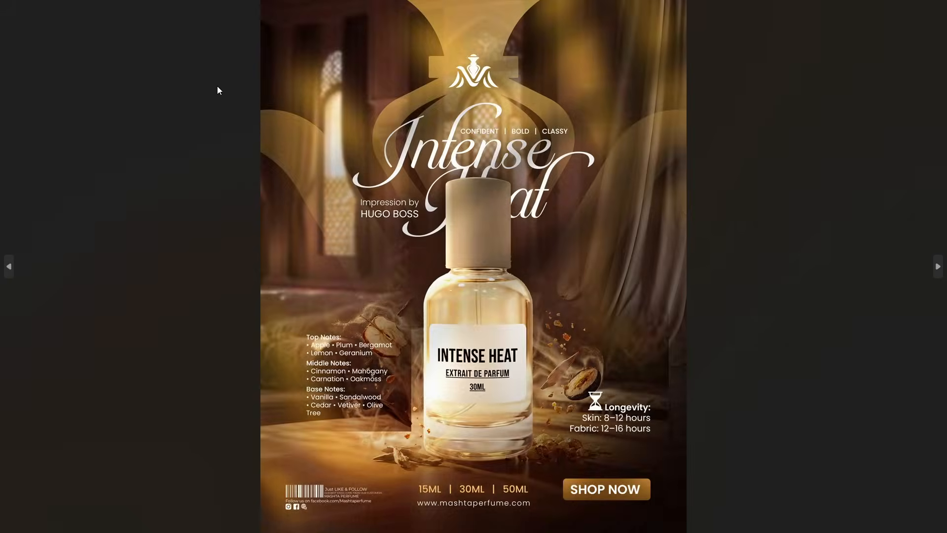
pyautogui.press('Right')
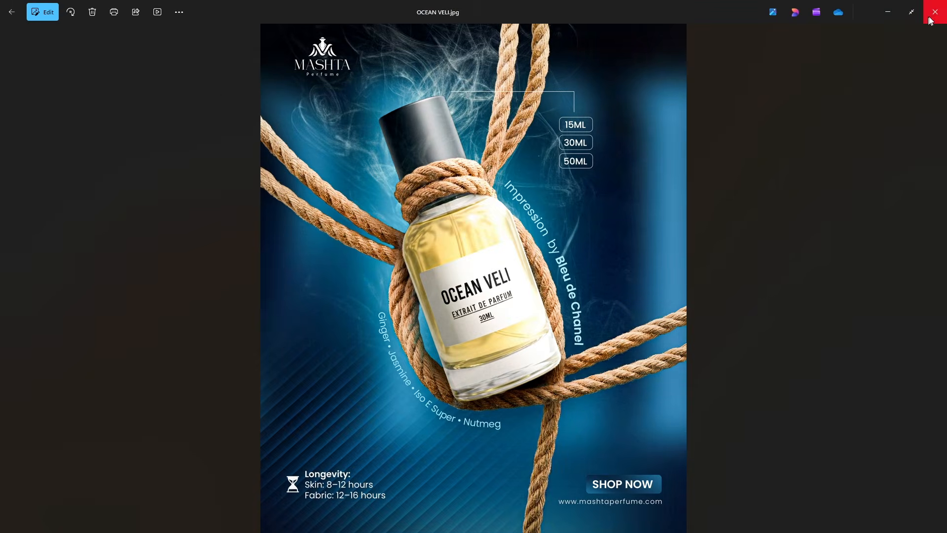
pyautogui.click(930, 20)
# Switch to the Behance project editor and delete the AURUM BLISS poster below the cover
pyautogui.moveTo(398, 521)
pyautogui.click(321, 493)
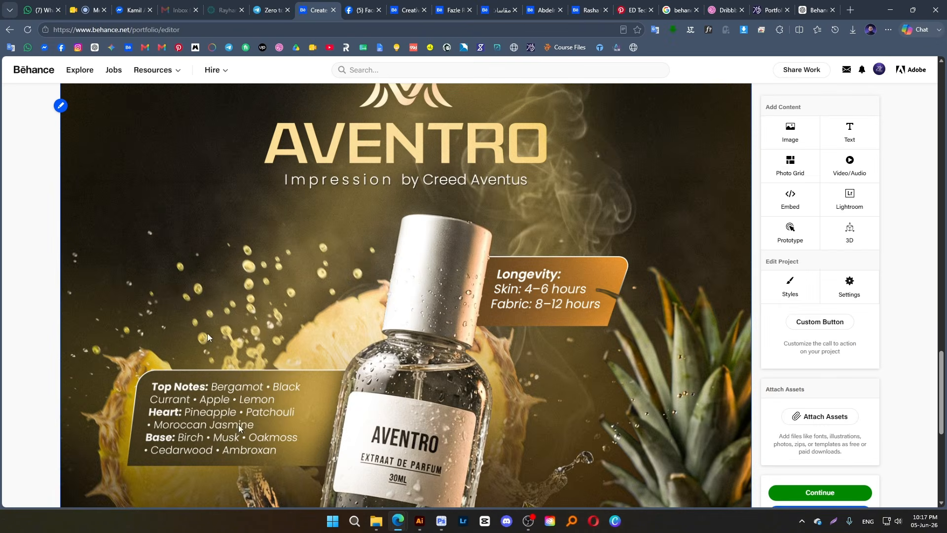
pyautogui.scroll(-7, 208, 333)
pyautogui.scroll(14, 375, 350)
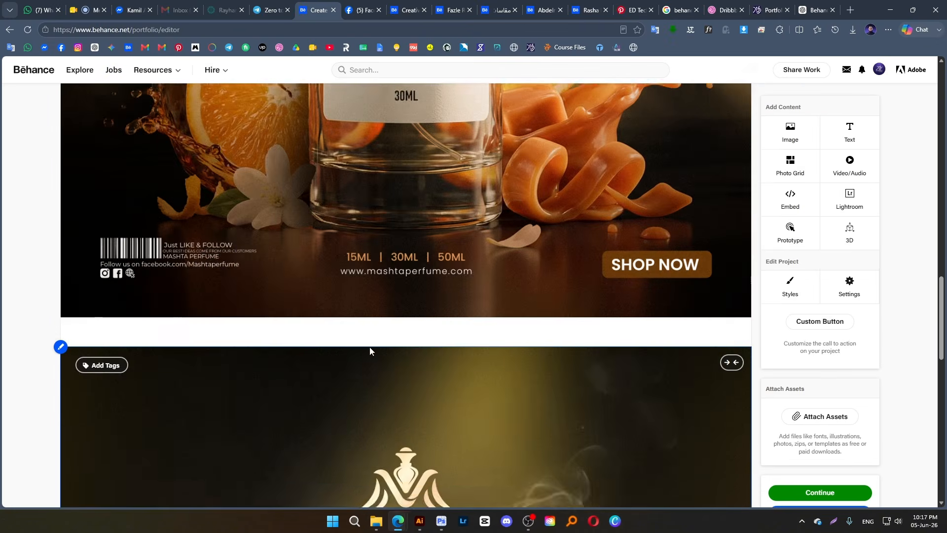
pyautogui.scroll(15, 370, 350)
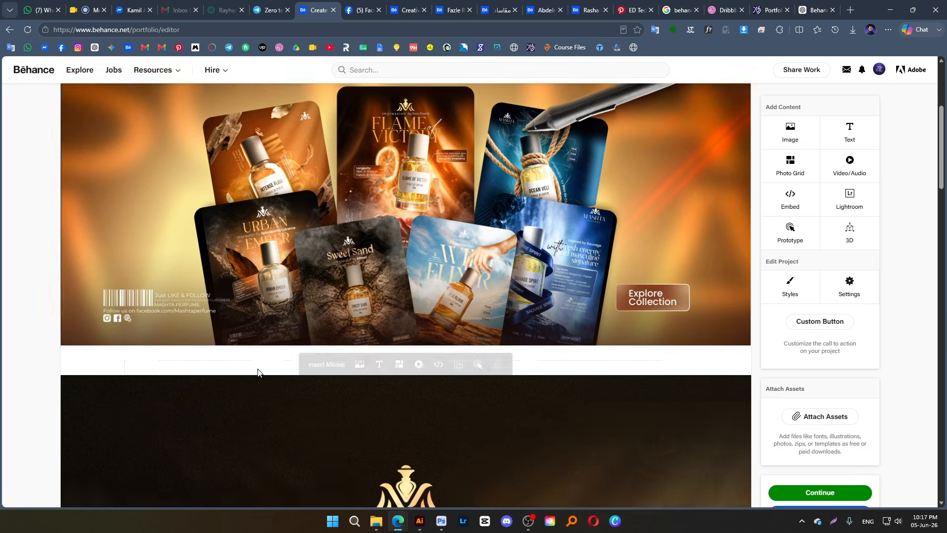
pyautogui.scroll(-10, 256, 370)
pyautogui.scroll(5, 123, 222)
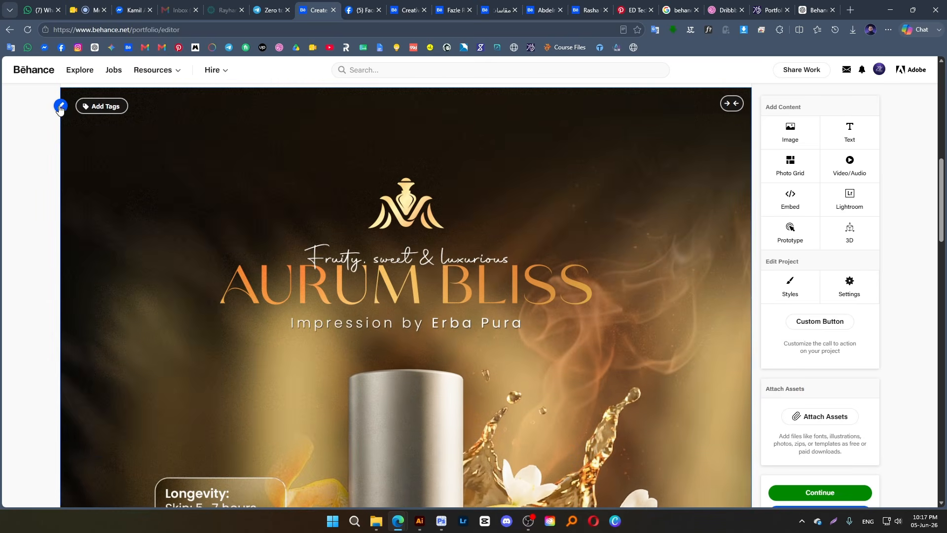
pyautogui.click(60, 106)
pyautogui.click(89, 178)
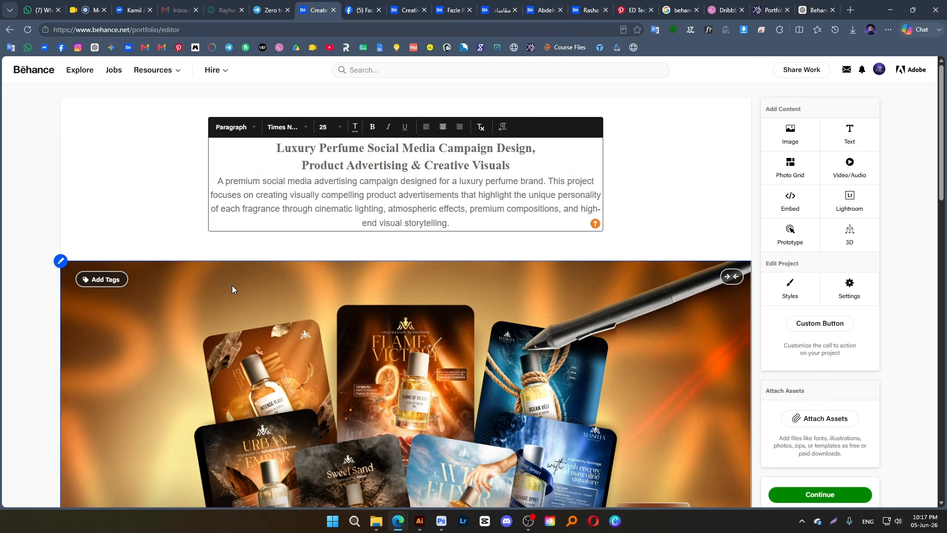
# Delete the remaining single posters below the cover, including AVENTRO, keeping only the title text and the cover
pyautogui.scroll(-15, 231, 288)
pyautogui.scroll(3, 98, 190)
pyautogui.click(60, 106)
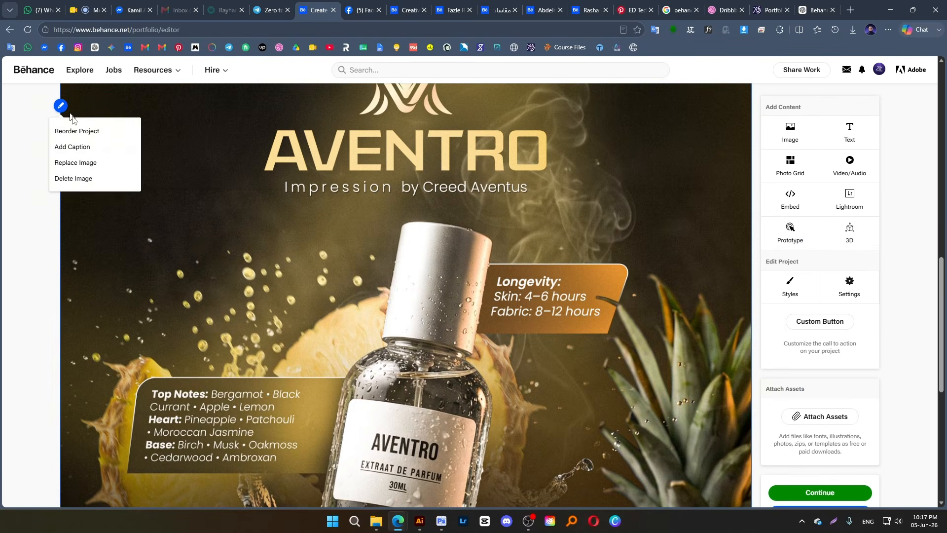
pyautogui.click(74, 178)
pyautogui.scroll(-6, 449, 274)
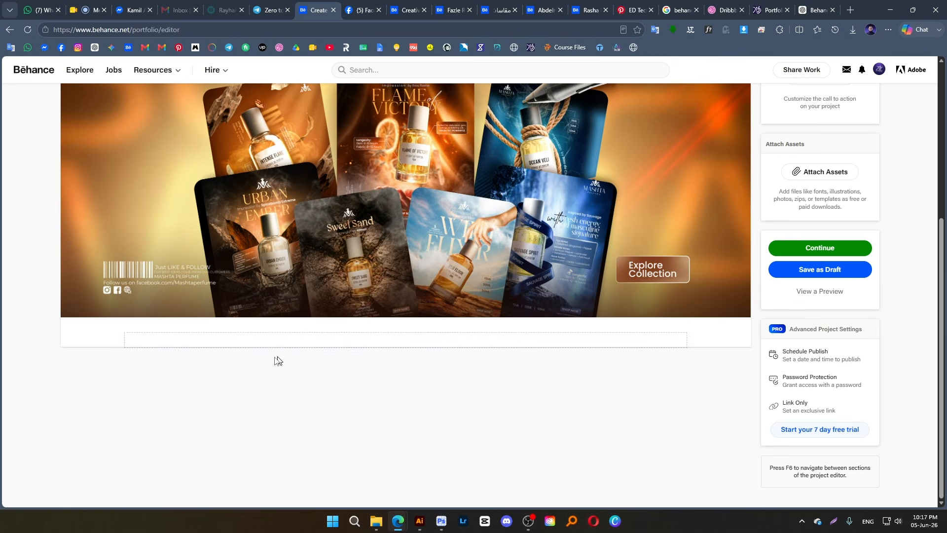
pyautogui.moveTo(364, 341)
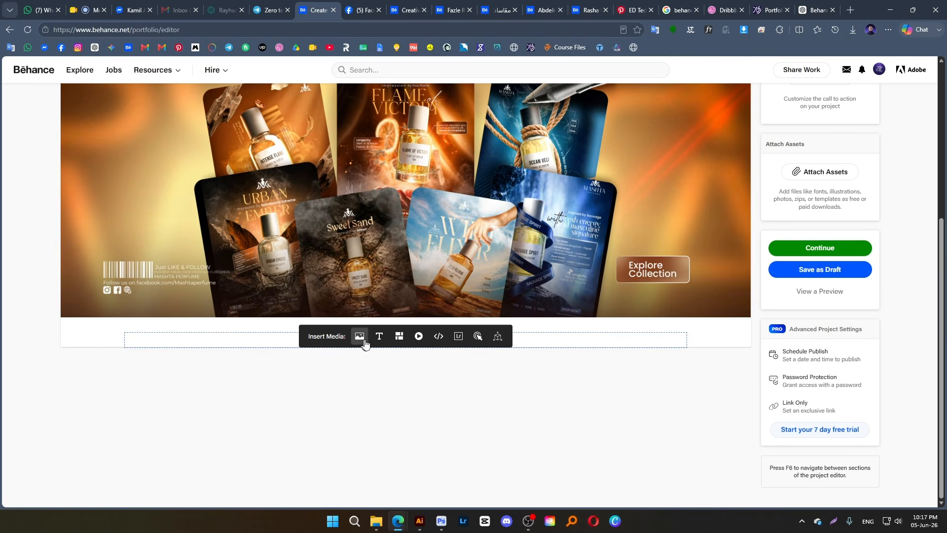
pyautogui.click(400, 336)
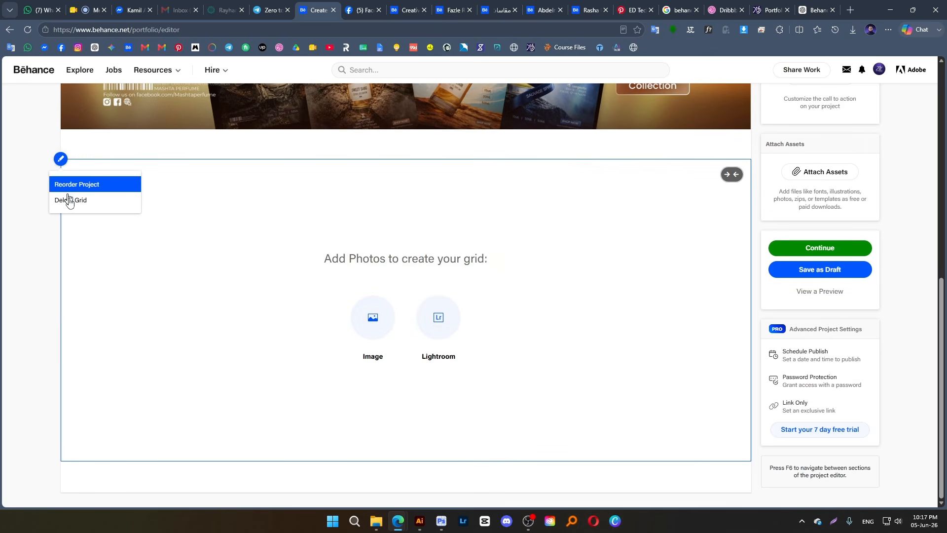
pyautogui.click(69, 200)
# Insert a photo grid below the cover and browse to New folder on the Desktop for its images
pyautogui.scroll(-5, 371, 185)
pyautogui.moveTo(395, 345)
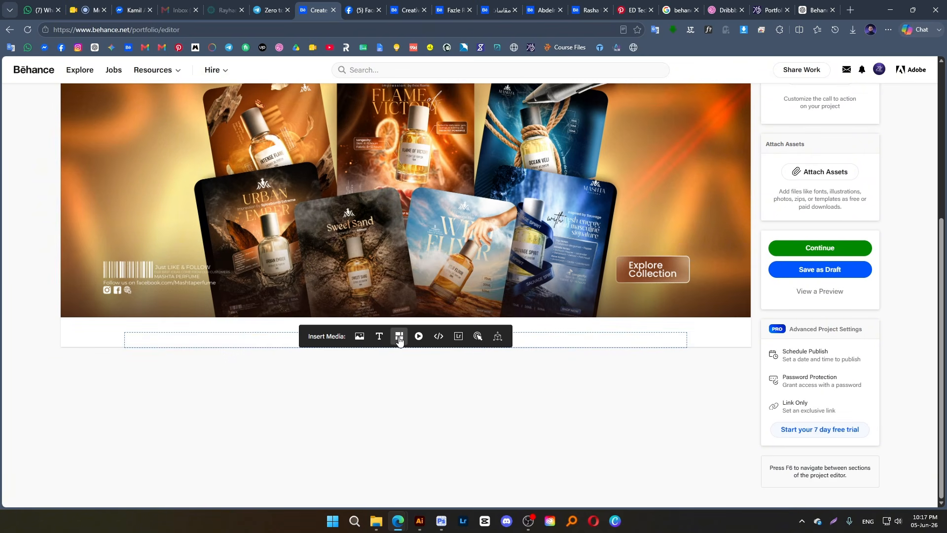
pyautogui.click(400, 338)
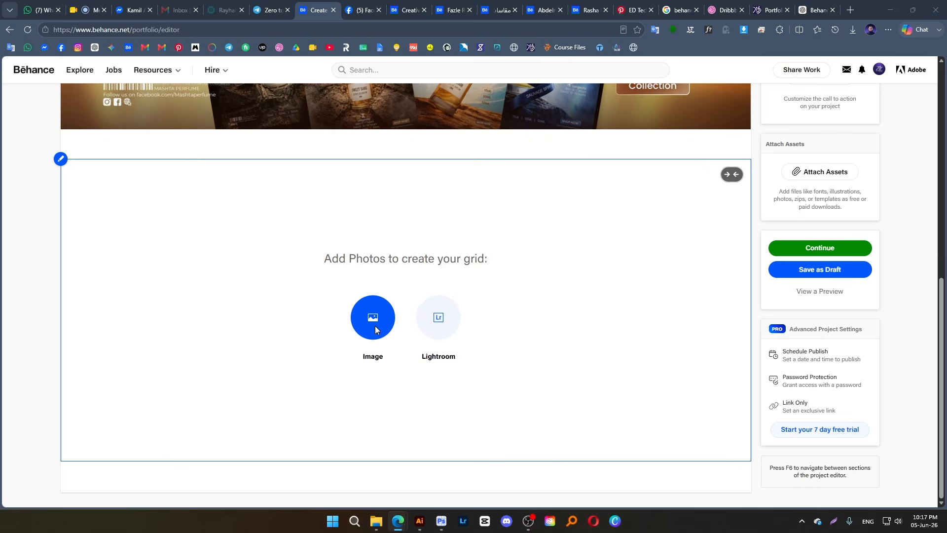
pyautogui.click(375, 326)
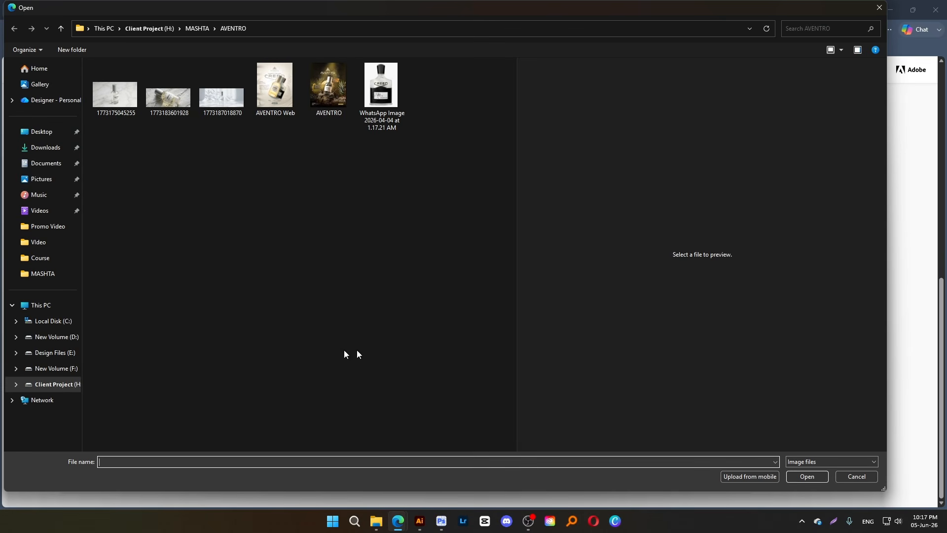
pyautogui.click(52, 138)
pyautogui.doubleClick(239, 123)
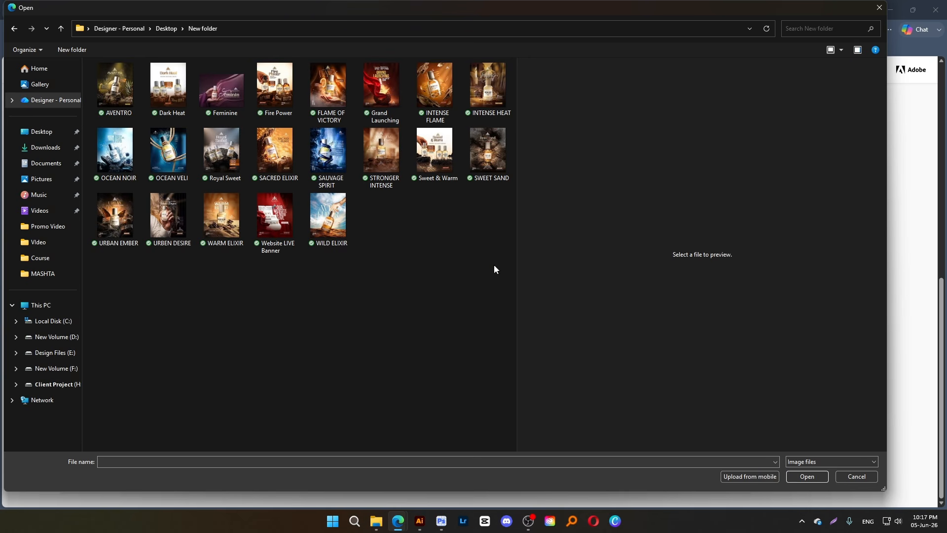
# Add the AVENTRO, Dark Heat, Feminine and Fire Power images to the photo grid
pyautogui.click(118, 89)
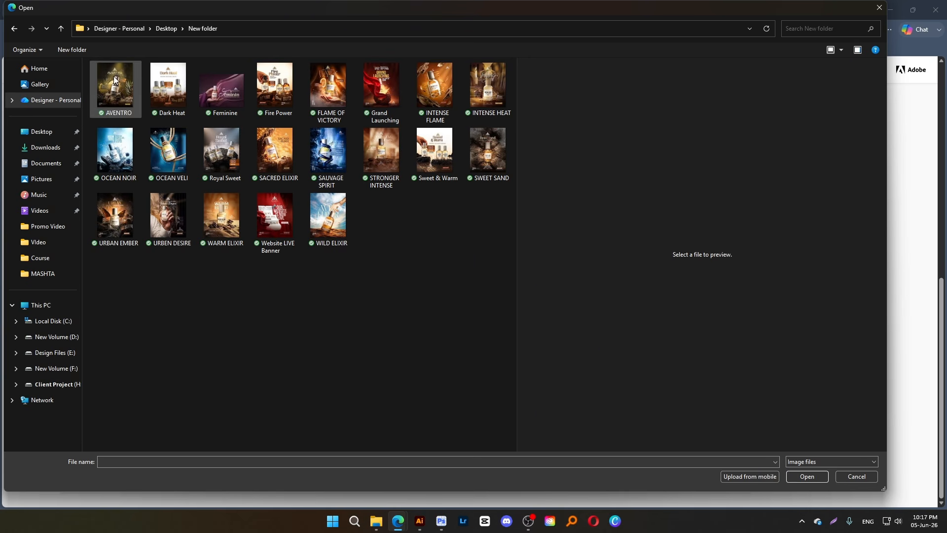
pyautogui.keyDown('ctrl'); pyautogui.click(181, 95); pyautogui.keyUp('ctrl')
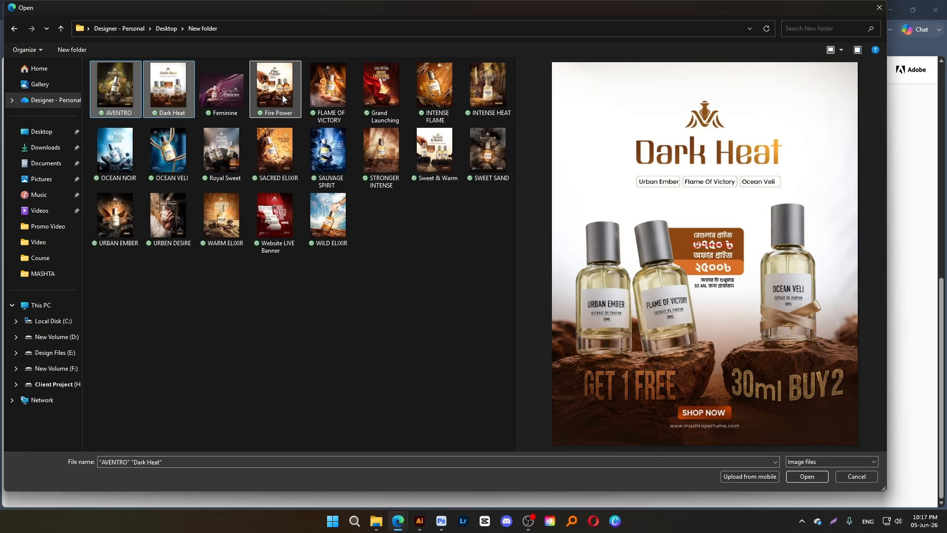
pyautogui.keyDown('ctrl'); pyautogui.click(275, 89); pyautogui.keyUp('ctrl')
pyautogui.keyDown('ctrl'); pyautogui.click(328, 90); pyautogui.keyUp('ctrl')
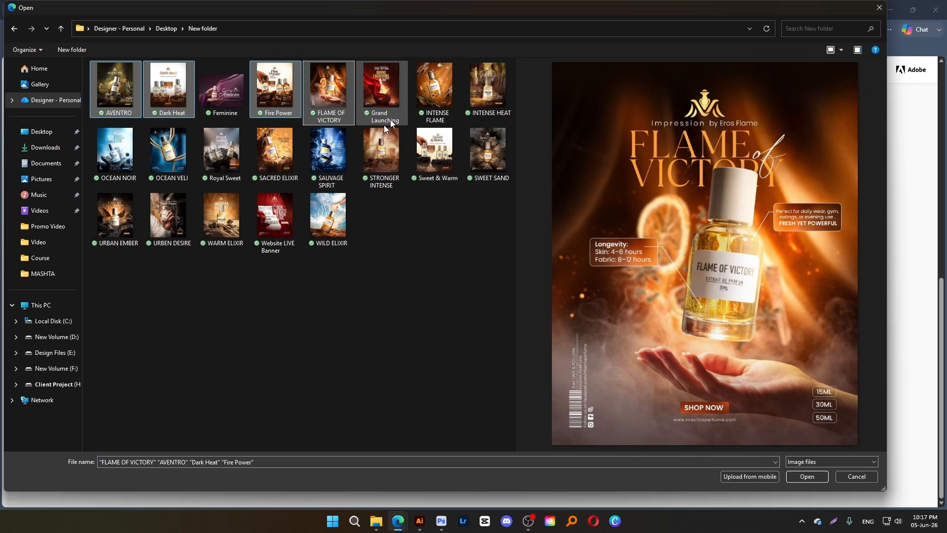
pyautogui.keyDown('ctrl'); pyautogui.click(329, 91); pyautogui.keyUp('ctrl')
pyautogui.keyDown('ctrl'); pyautogui.click(222, 89); pyautogui.keyUp('ctrl')
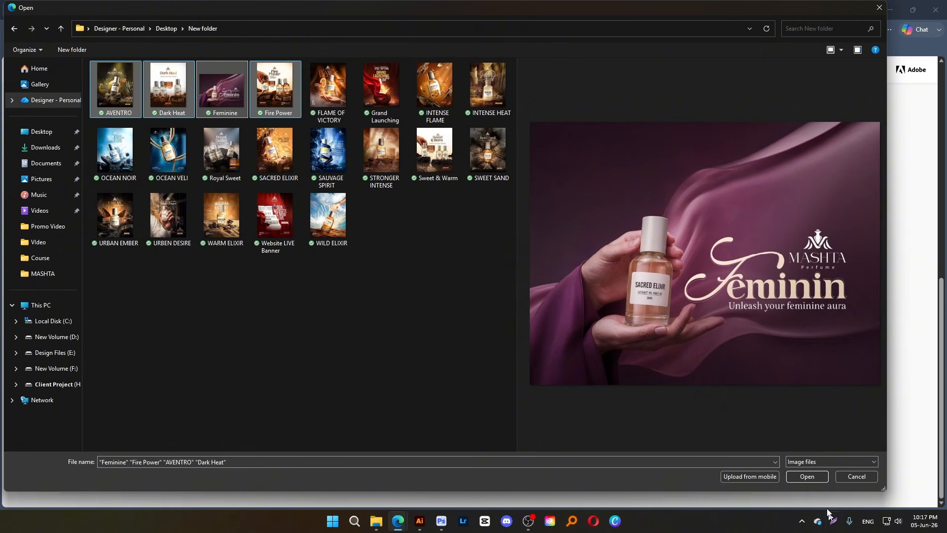
pyautogui.click(806, 476)
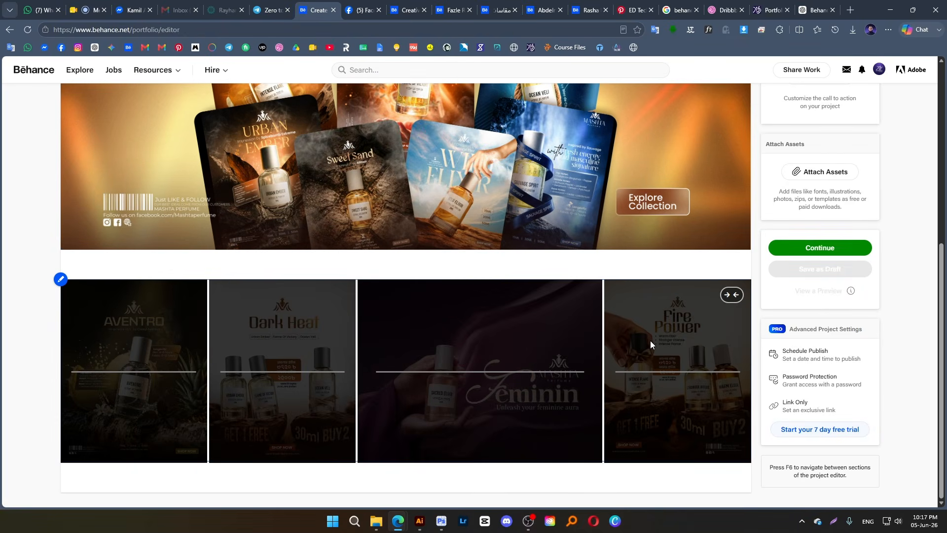
pyautogui.click(397, 269)
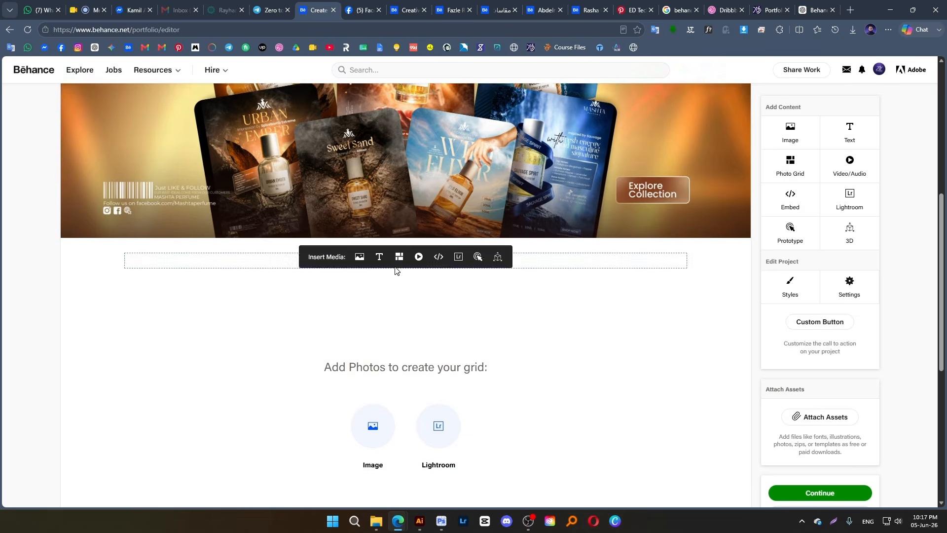
pyautogui.scroll(4, 142, 109)
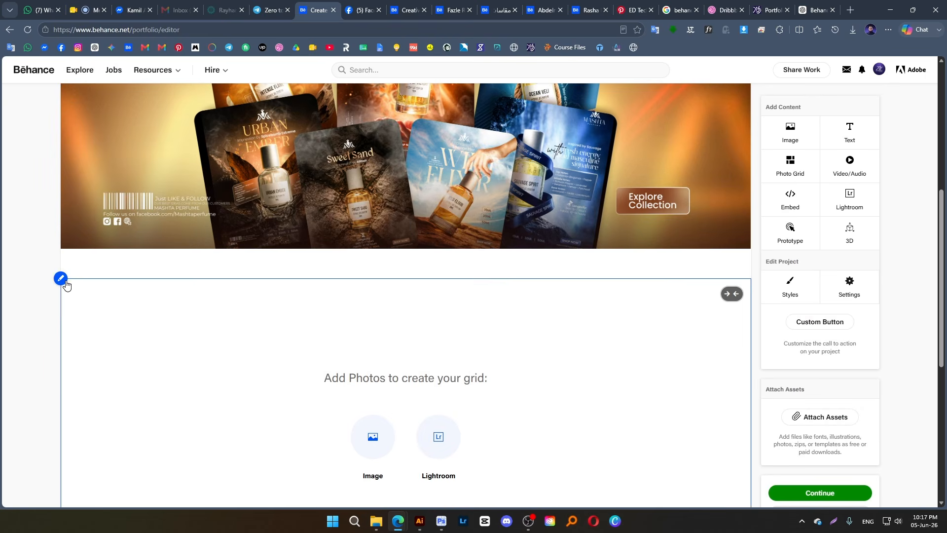
pyautogui.click(84, 319)
pyautogui.scroll(-6, 327, 292)
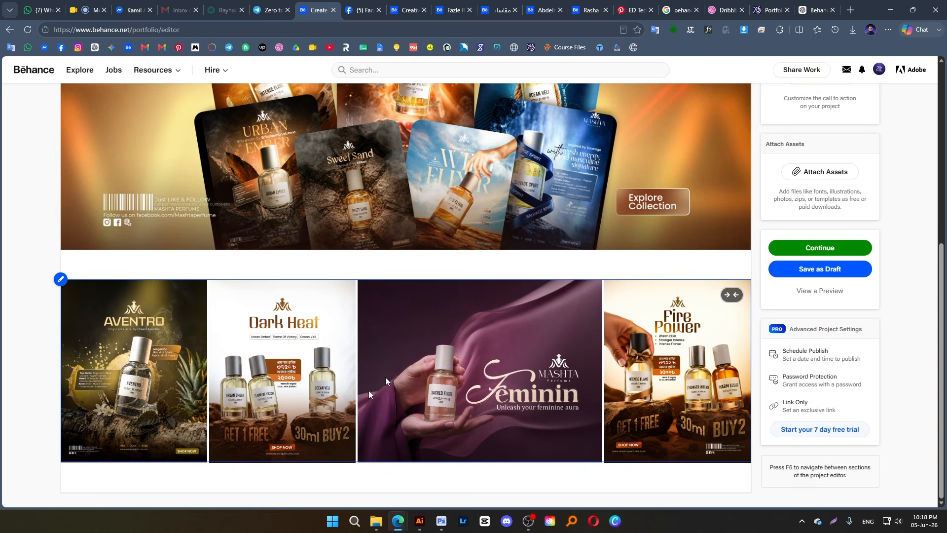
# Insert the FLAME OF VICTORY poster as a full-width image below the four-image grid
pyautogui.moveTo(360, 484)
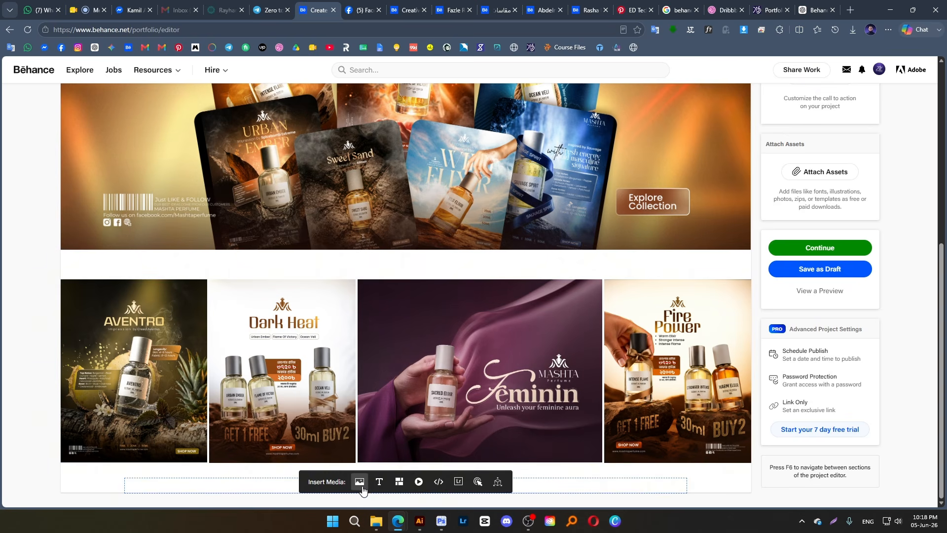
pyautogui.click(361, 487)
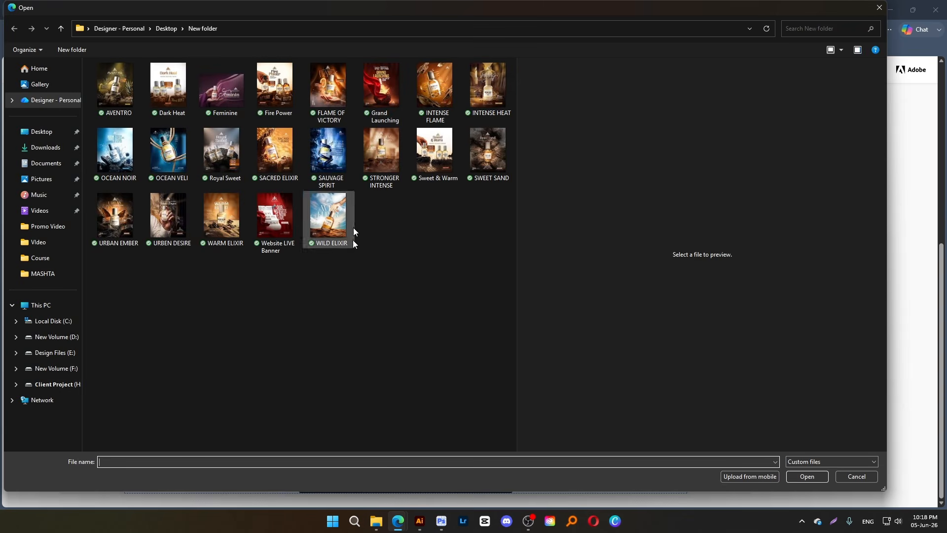
pyautogui.click(434, 94)
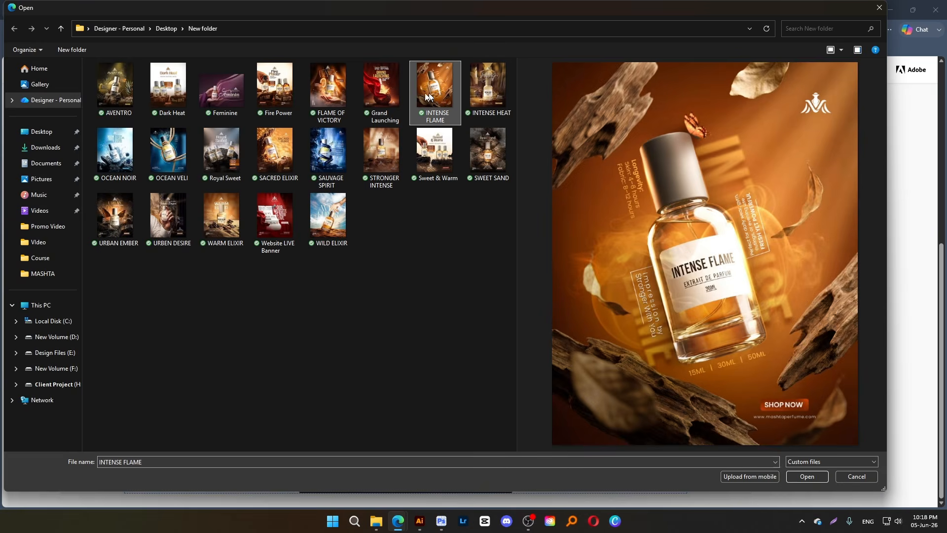
pyautogui.click(340, 94)
pyautogui.doubleClick(341, 94)
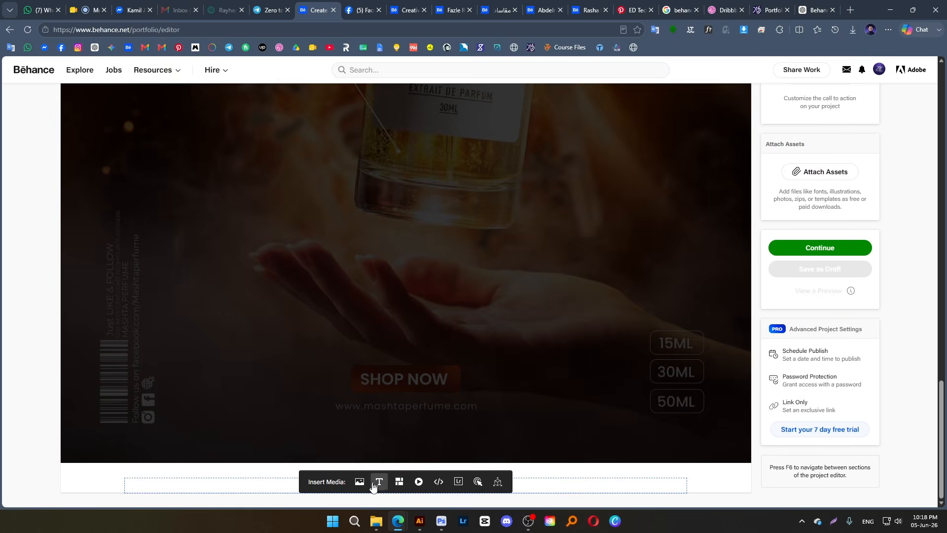
# Insert a photo grid below FLAME OF VICTORY with URBAN EMBER, URBEN DESIRE, WARM ELIXIR, Website LIVE Banner and WILD ELIXIR
pyautogui.click(395, 483)
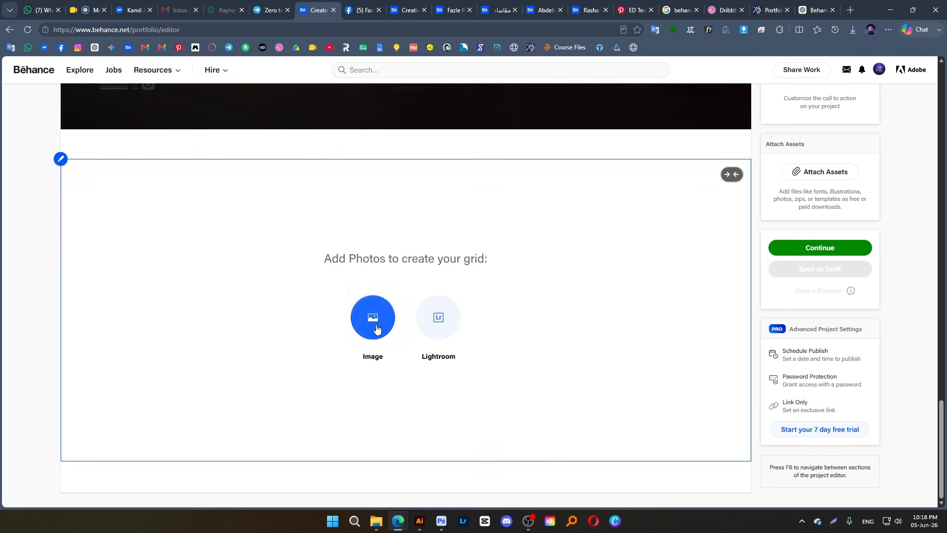
pyautogui.click(377, 326)
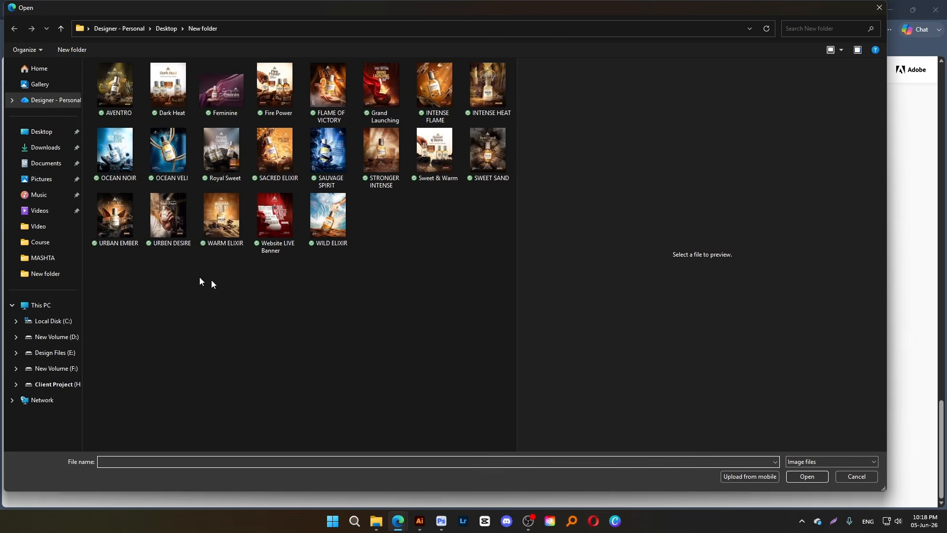
pyautogui.moveTo(394, 266); pyautogui.dragTo(129, 226)
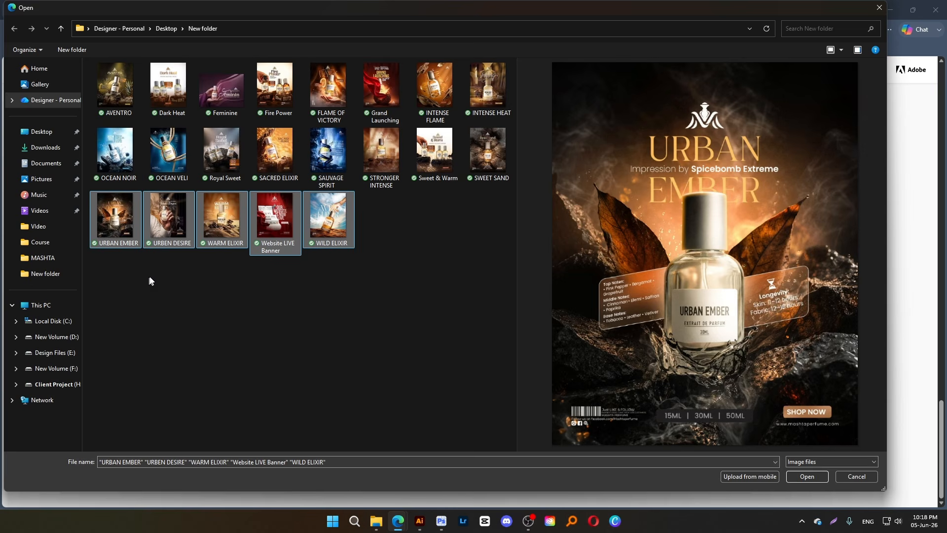
pyautogui.click(807, 477)
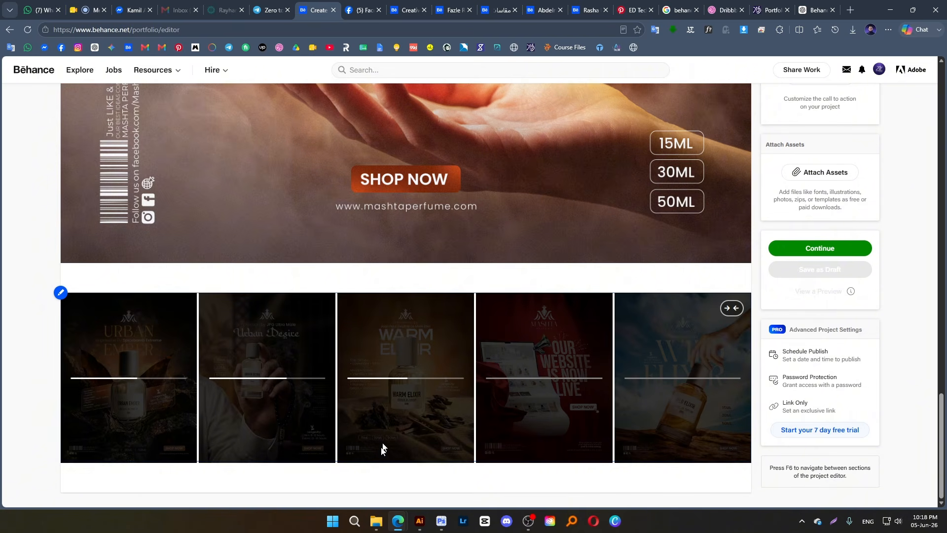
pyautogui.click(397, 484)
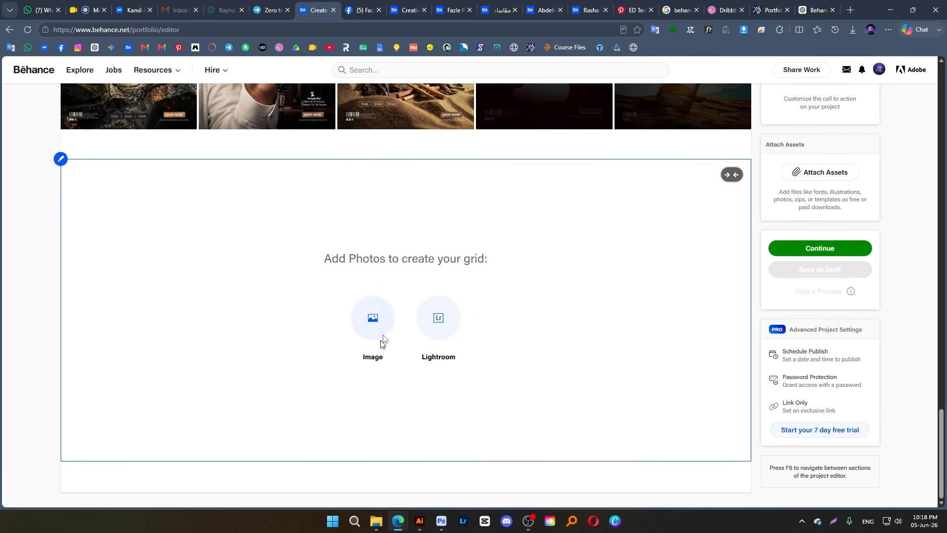
pyautogui.click(386, 325)
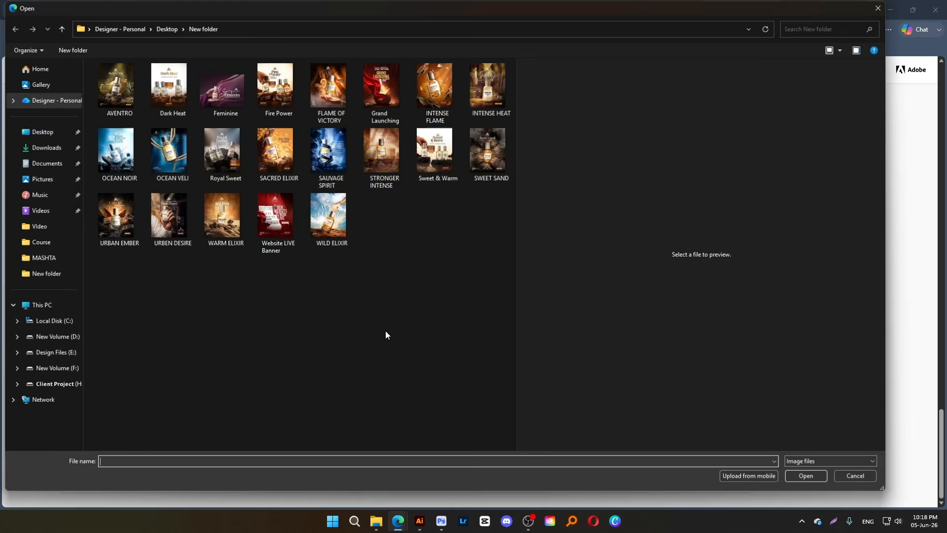
pyautogui.click(859, 477)
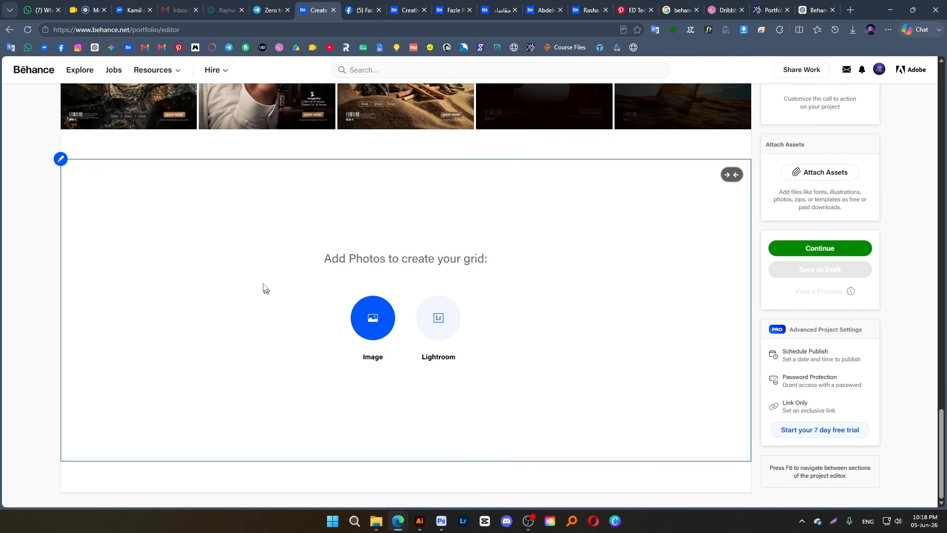
pyautogui.click(61, 160)
pyautogui.click(80, 201)
# Insert the SWEET SAND poster as a full-width image below the five-image grid
pyautogui.scroll(-10, 359, 283)
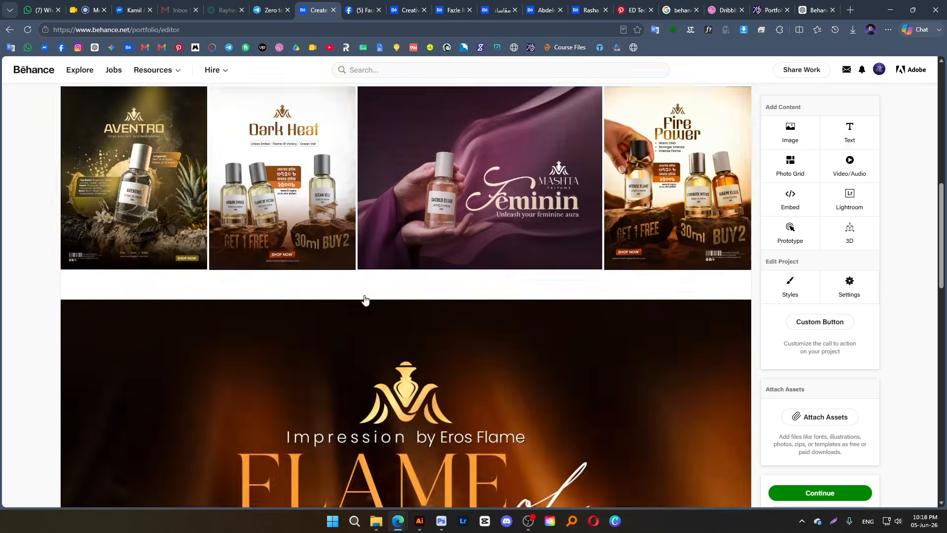
pyautogui.scroll(-10, 364, 295)
pyautogui.moveTo(364, 486)
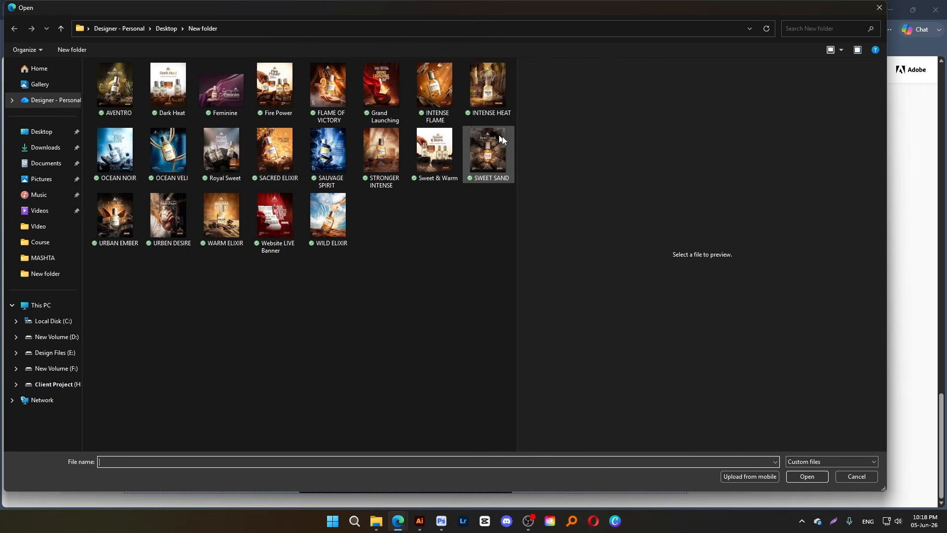
pyautogui.click(489, 156)
pyautogui.doubleClick(489, 156)
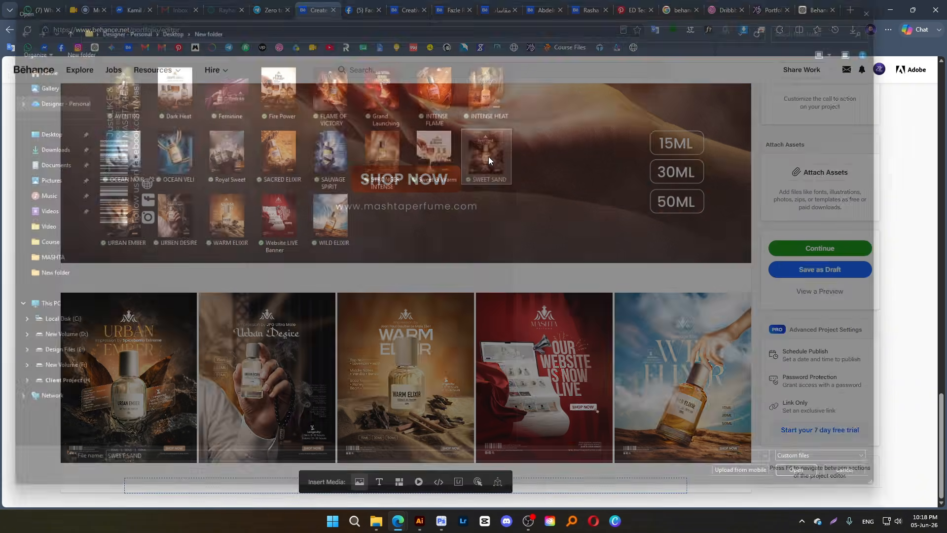
# Insert a photo grid below SWEET SAND with the seven consecutive images from OCEAN NOIR through Sweet & Warm
pyautogui.scroll(-7, 457, 332)
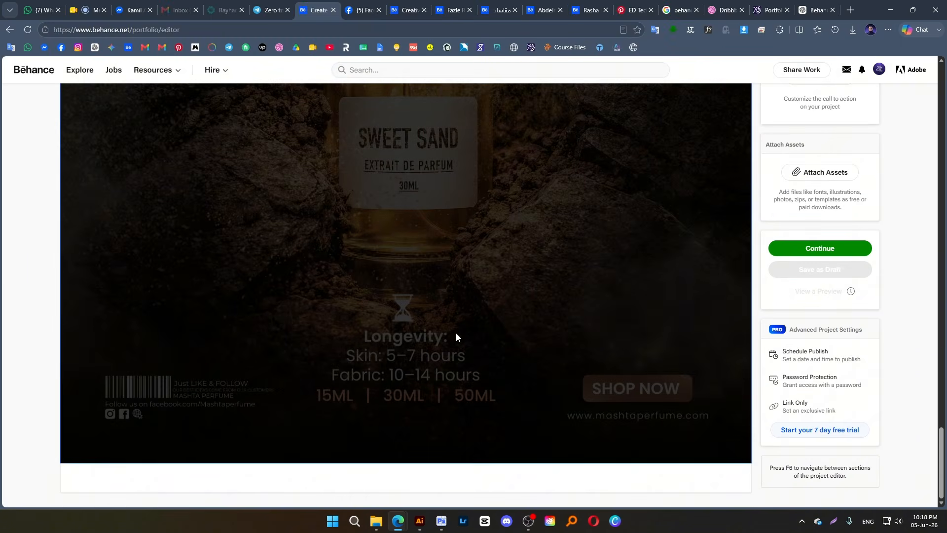
pyautogui.moveTo(360, 487)
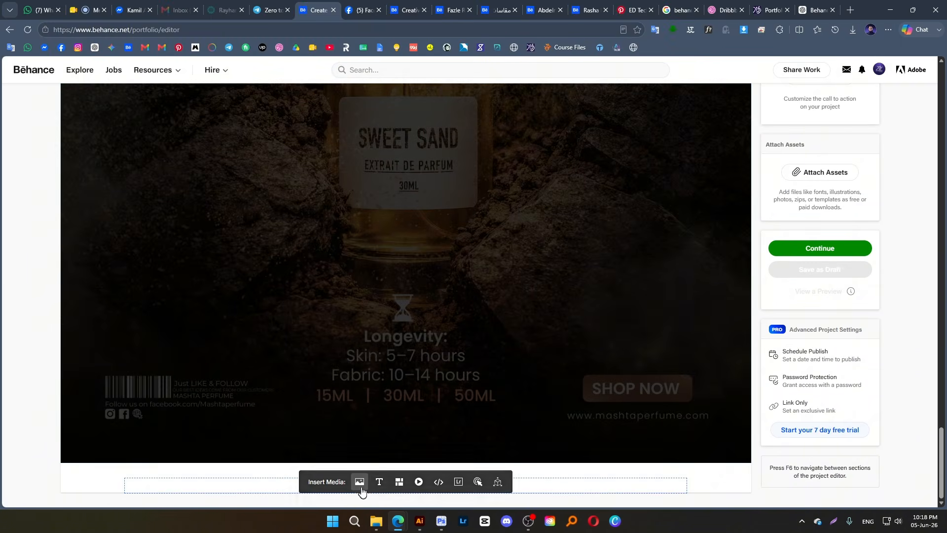
pyautogui.click(399, 487)
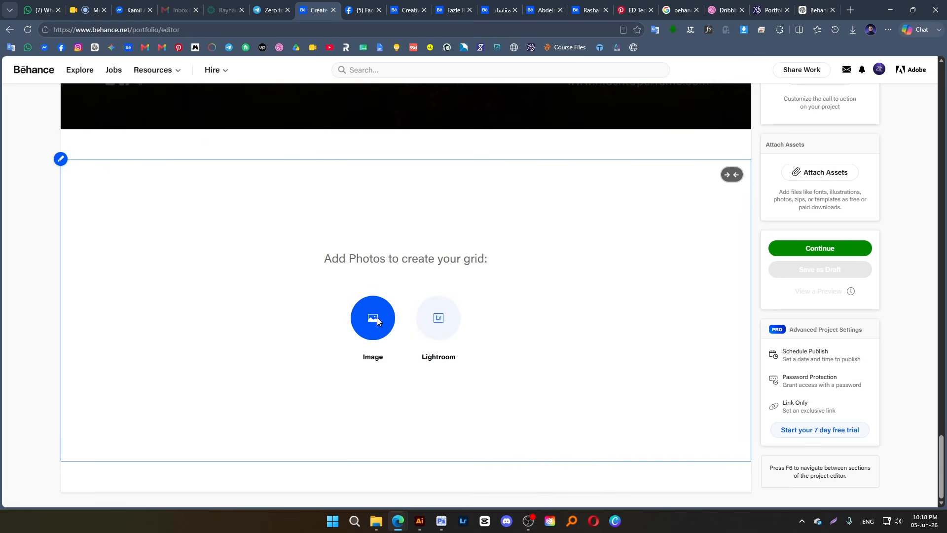
pyautogui.click(381, 318)
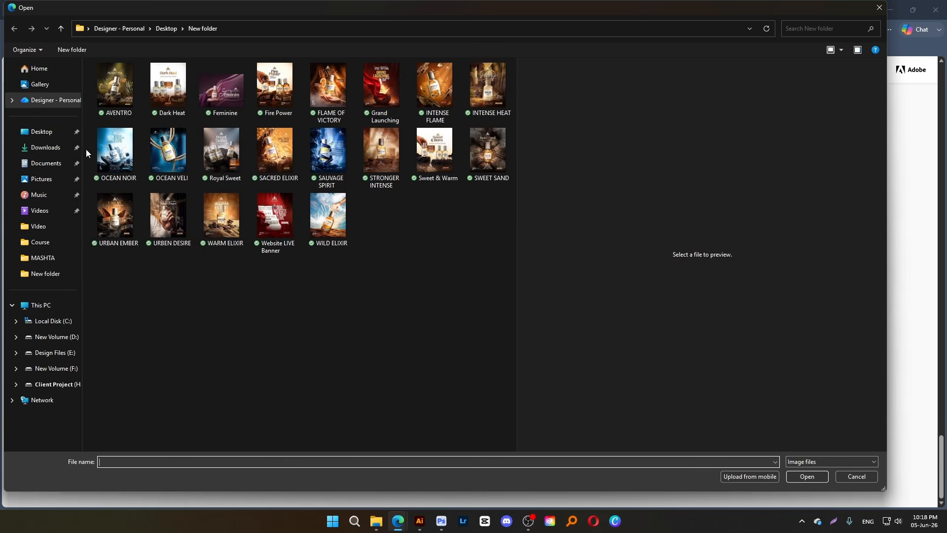
pyautogui.moveTo(86, 148); pyautogui.dragTo(458, 163)
pyautogui.click(818, 476)
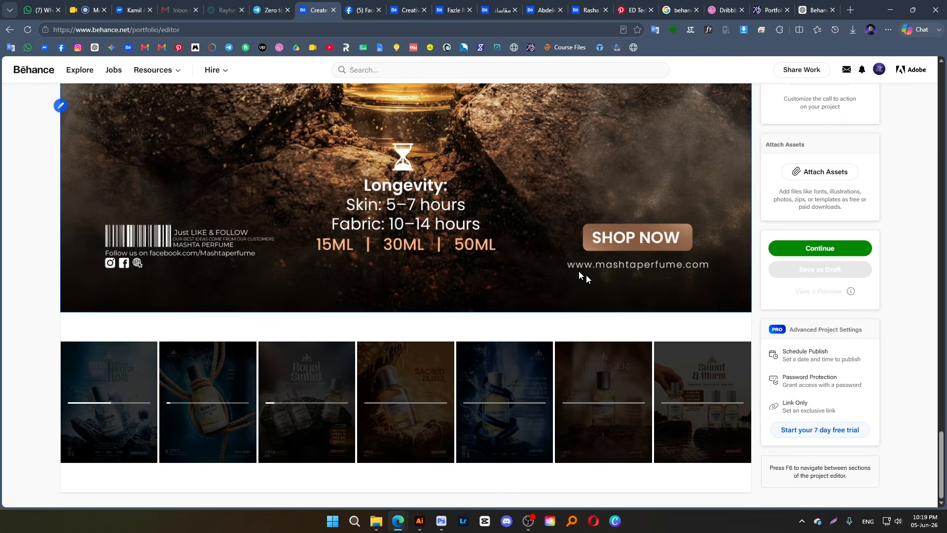
# Open the seven-image grid below SWEET SAND for editing and sort its photos A-Z
pyautogui.scroll(20, 563, 255)
pyautogui.scroll(-7, 552, 256)
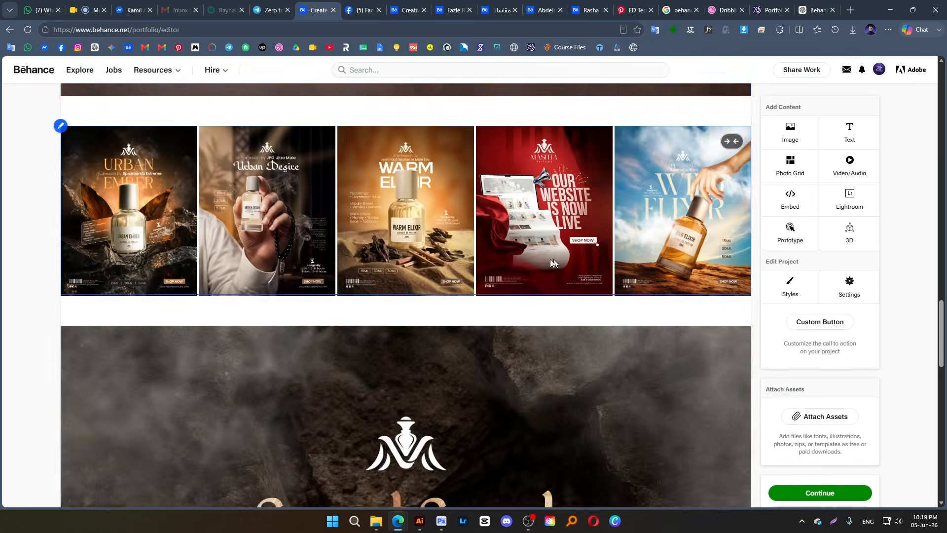
pyautogui.scroll(-15, 553, 261)
pyautogui.moveTo(411, 493)
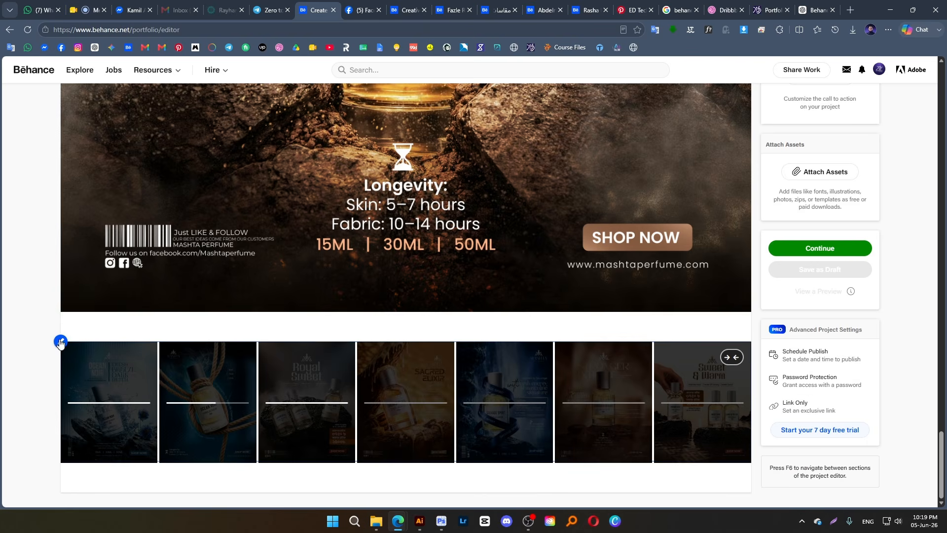
pyautogui.click(60, 342)
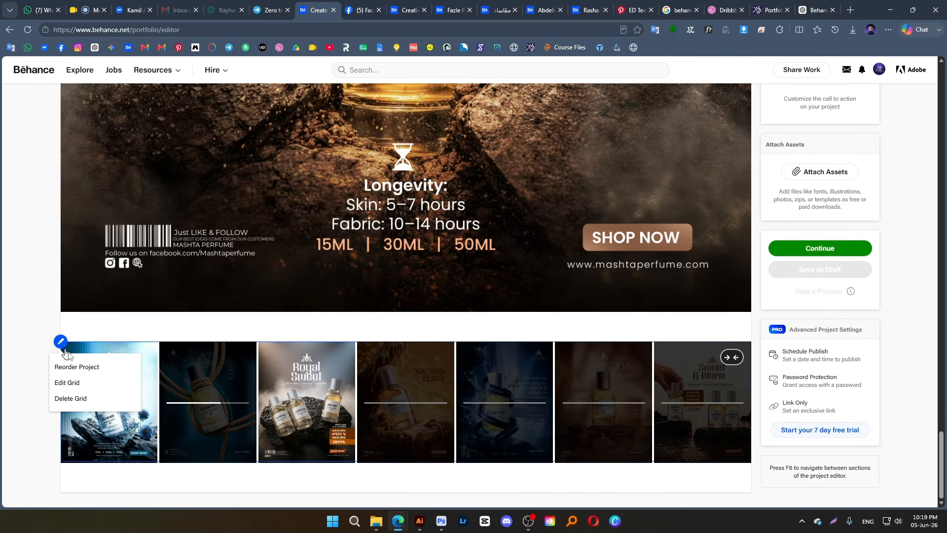
pyautogui.click(86, 385)
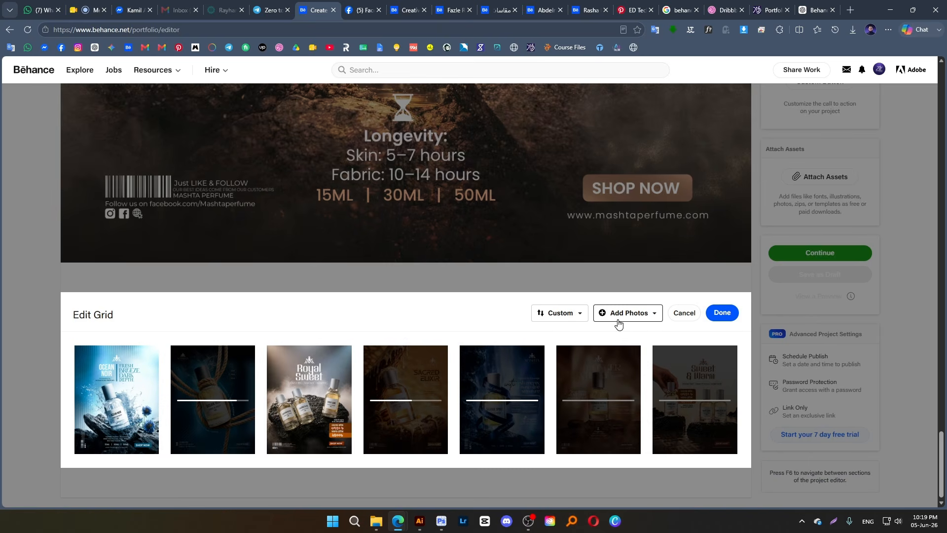
pyautogui.click(567, 316)
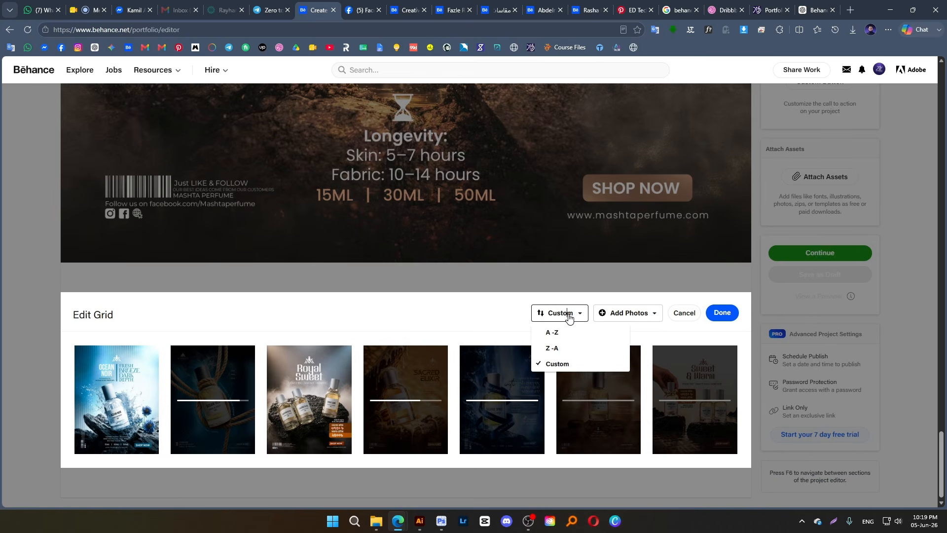
pyautogui.click(567, 333)
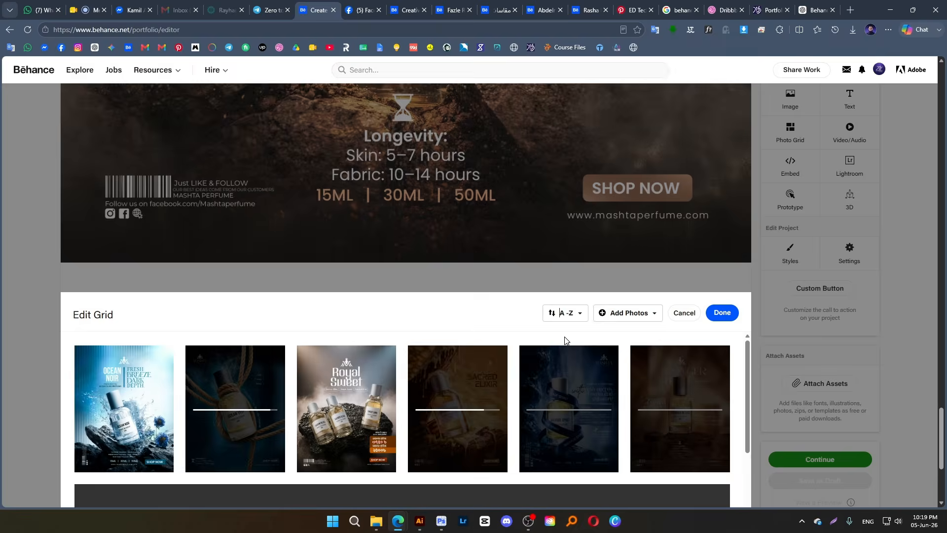
pyautogui.click(658, 315)
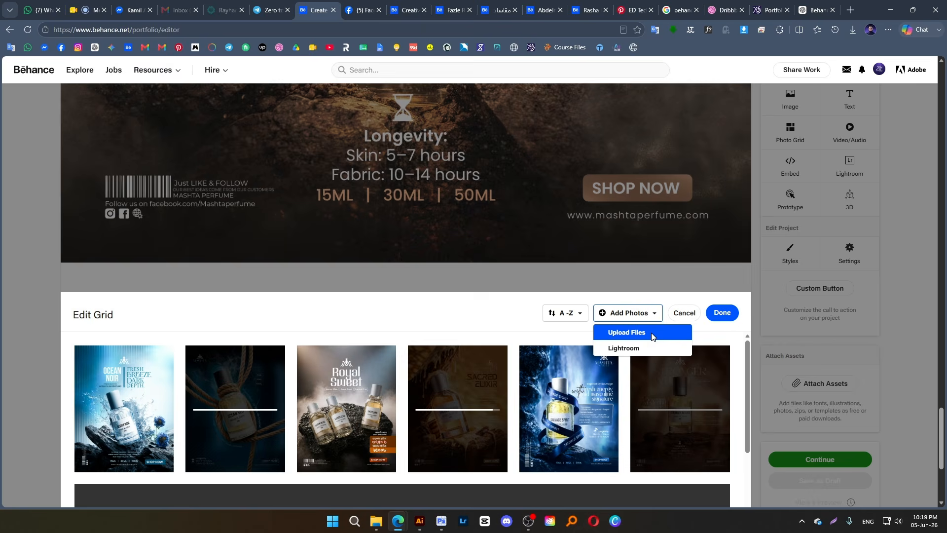
pyautogui.click(574, 319)
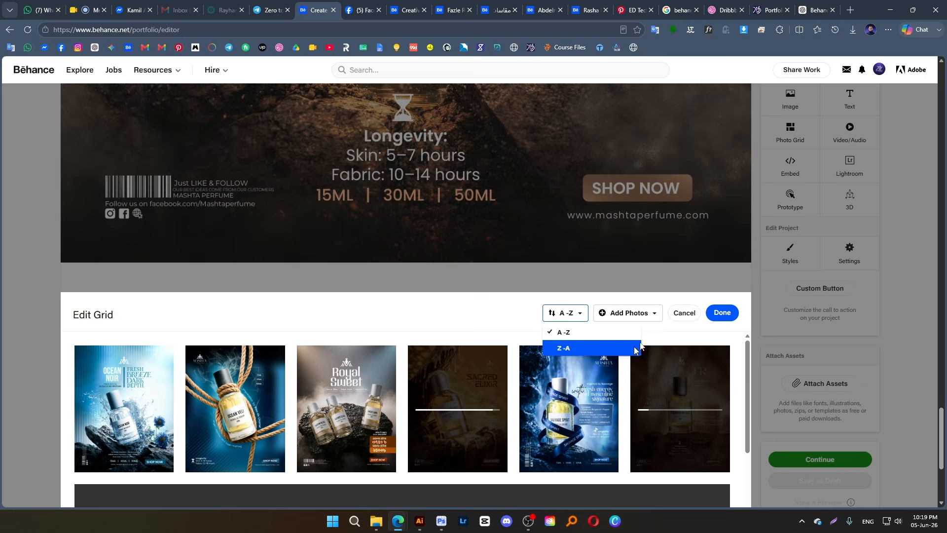
pyautogui.click(689, 331)
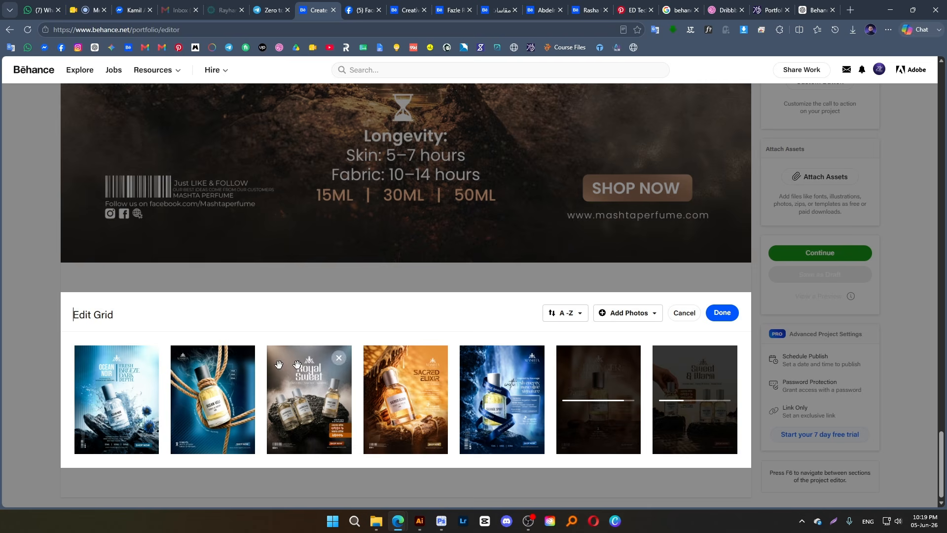
# Remove OCEAN VELI, STRONGER INTENSE and SAUVAGE SPIRIT from the grid and finish editing it
pyautogui.click(243, 359)
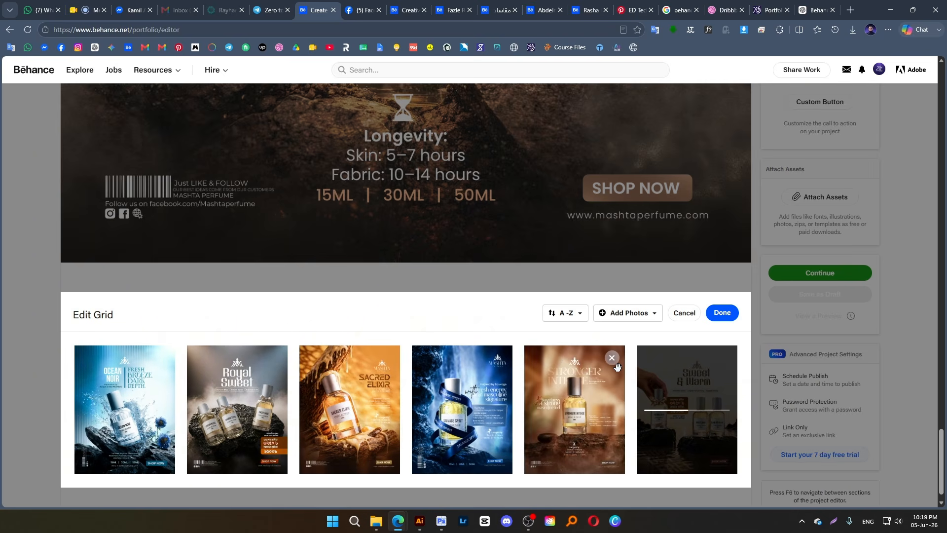
pyautogui.click(611, 357)
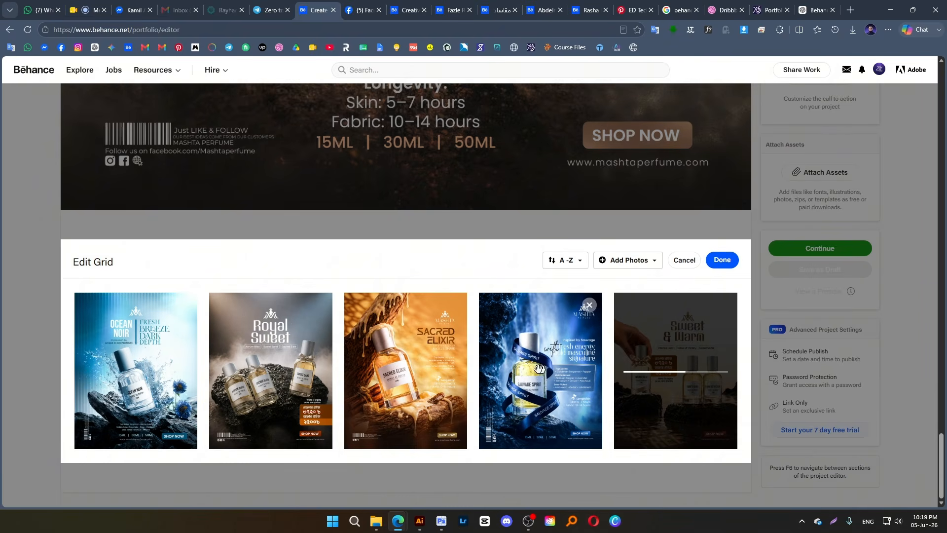
pyautogui.click(590, 305)
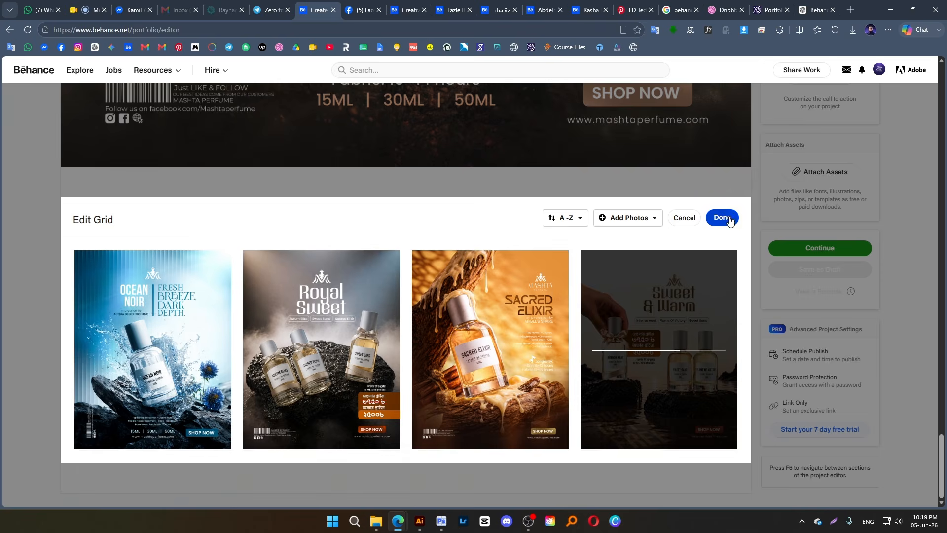
pyautogui.click(725, 231)
# Insert the OCEAN VELI poster as a full-width image below the grid of OCEAN NOIR, Royal Sweet, SACRED ELIXIR and Sweet & Warm
pyautogui.scroll(-2, 456, 276)
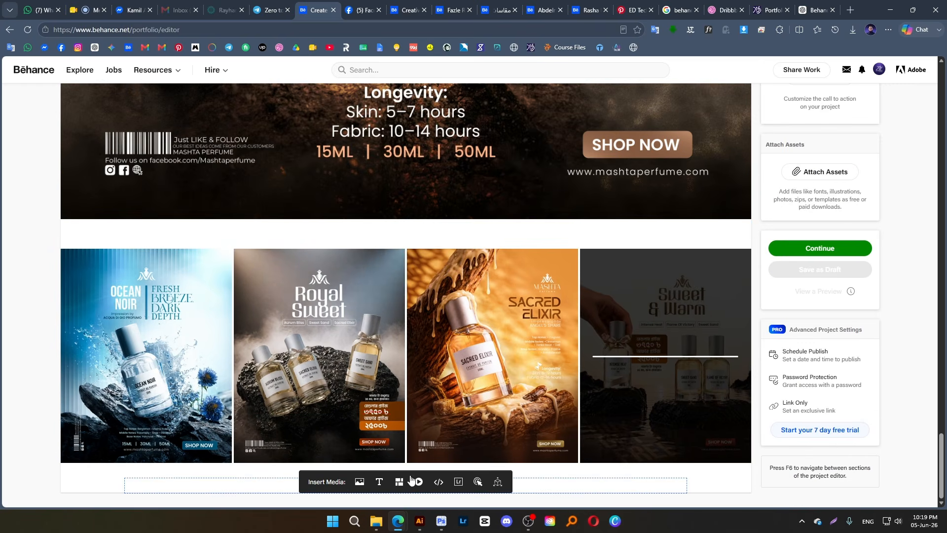
pyautogui.click(360, 481)
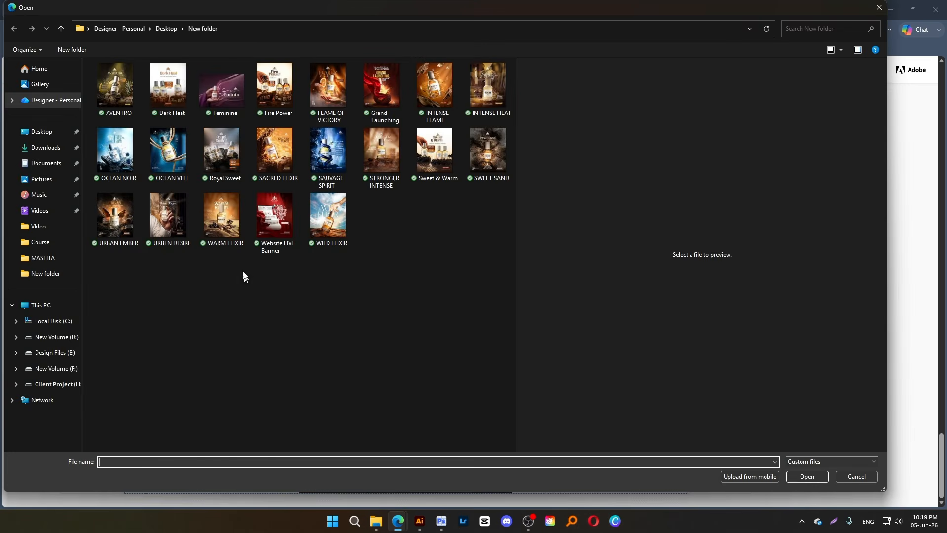
pyautogui.click(130, 228)
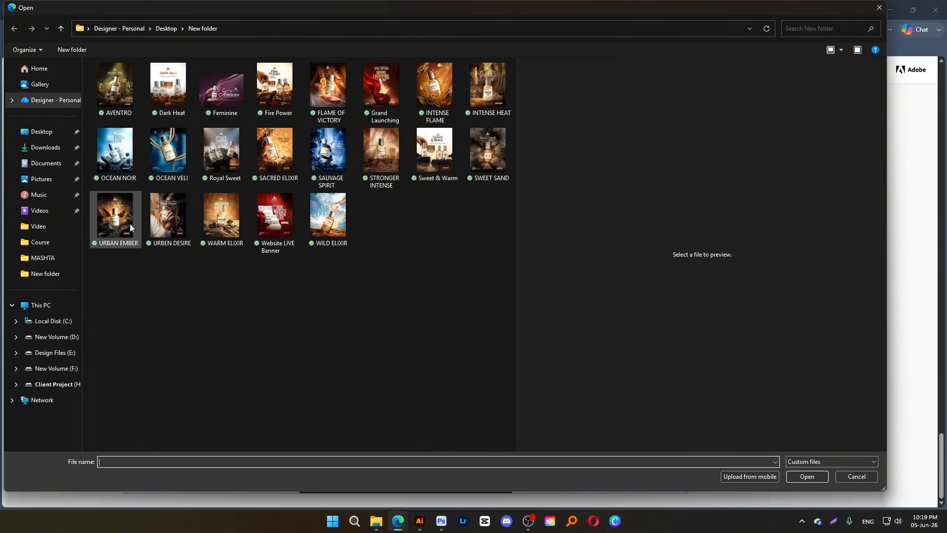
pyautogui.click(163, 165)
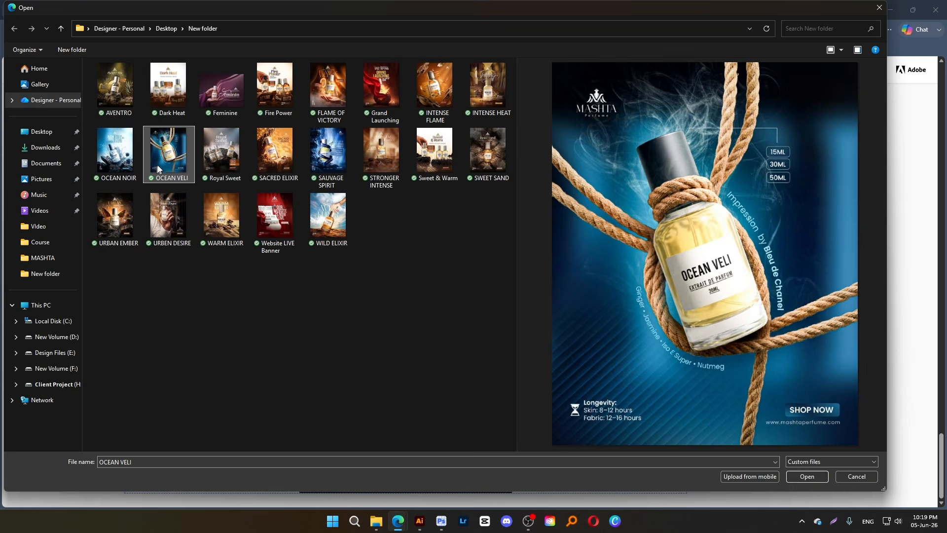
pyautogui.doubleClick(162, 163)
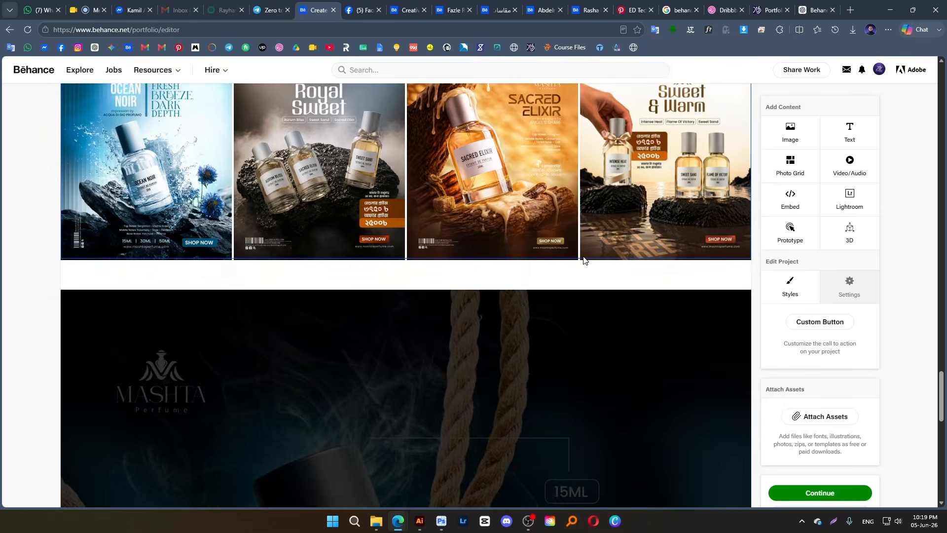
pyautogui.scroll(-8, 580, 257)
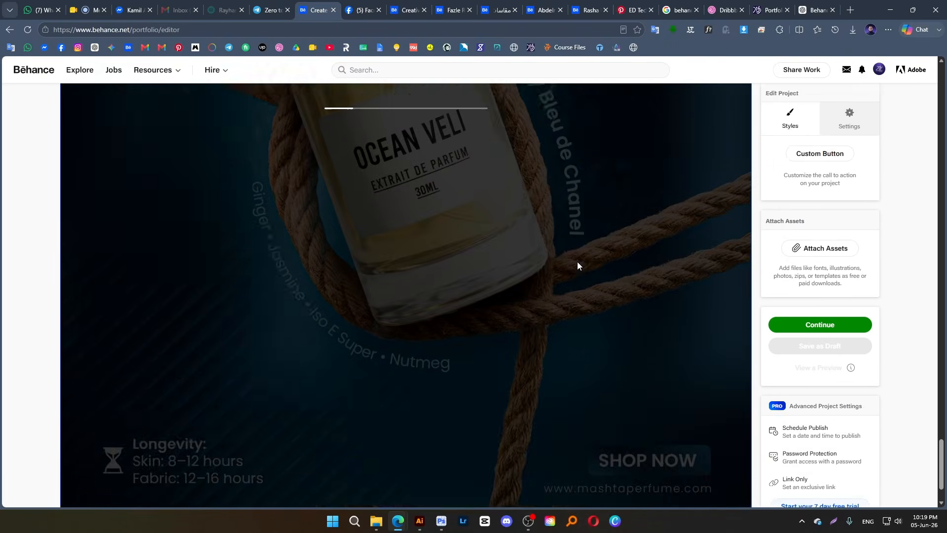
pyautogui.scroll(5, 577, 262)
pyautogui.scroll(1, 577, 262)
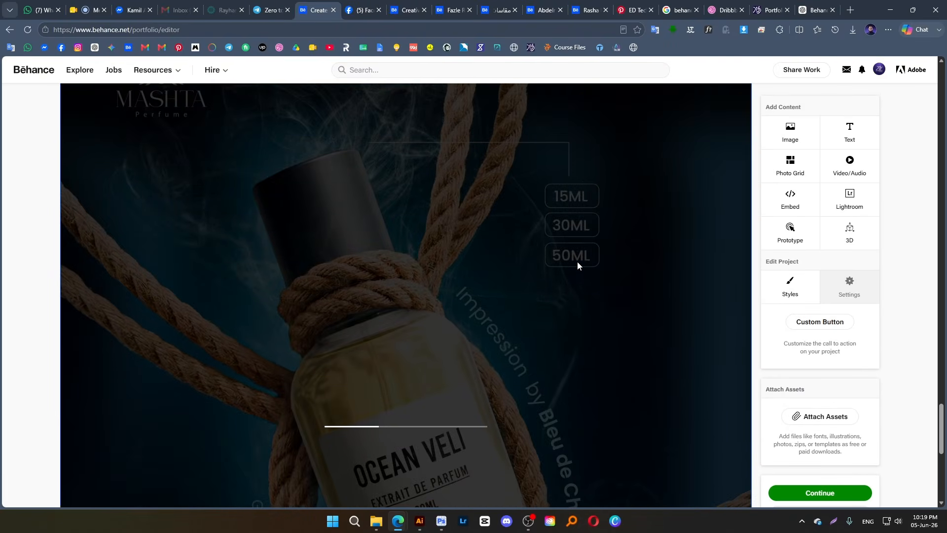
pyautogui.scroll(8, 577, 261)
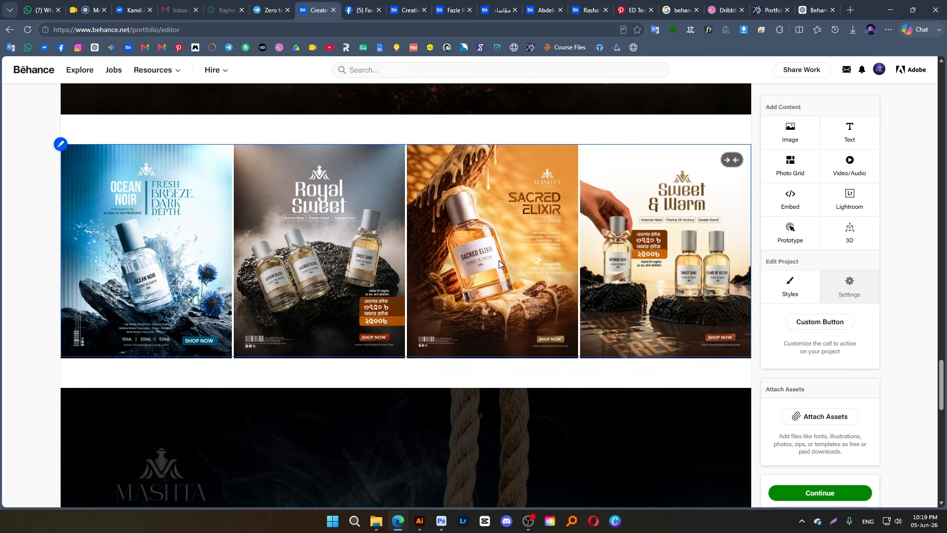
# Switch to File Explorer and inspect the OCEAN VELI poster from New folder at full size, closing the viewer when done
pyautogui.hotkey('alt', 'Tab')
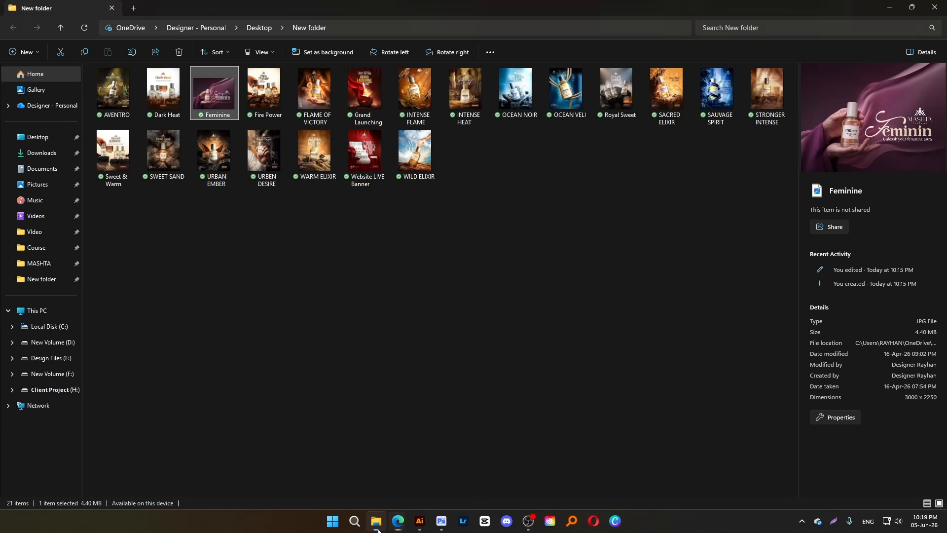
pyautogui.doubleClick(566, 88)
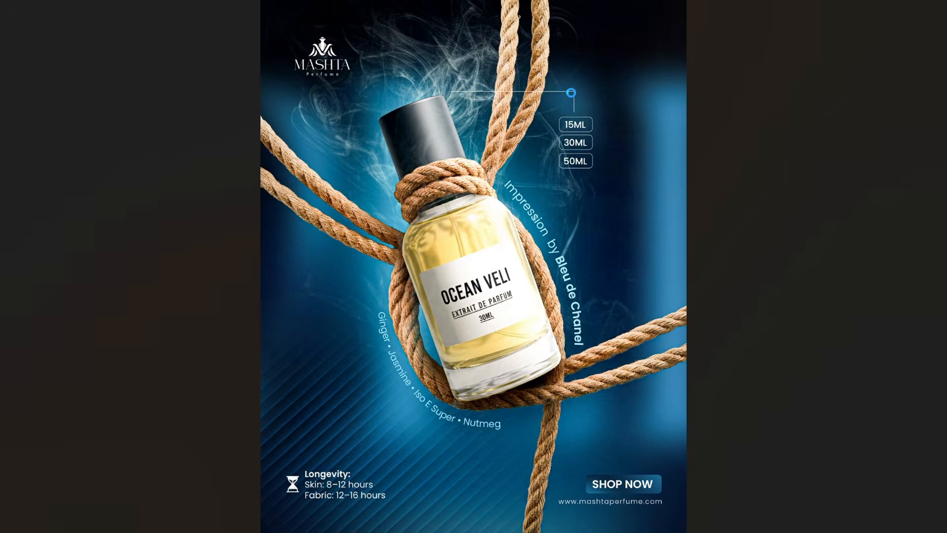
pyautogui.scroll(3, 545, 232)
pyautogui.scroll(-4, 545, 231)
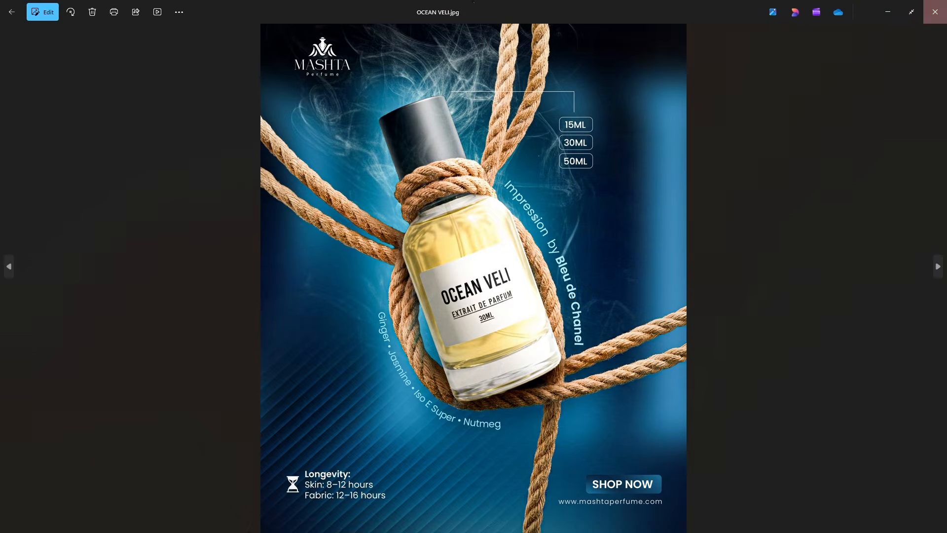
pyautogui.click(936, 6)
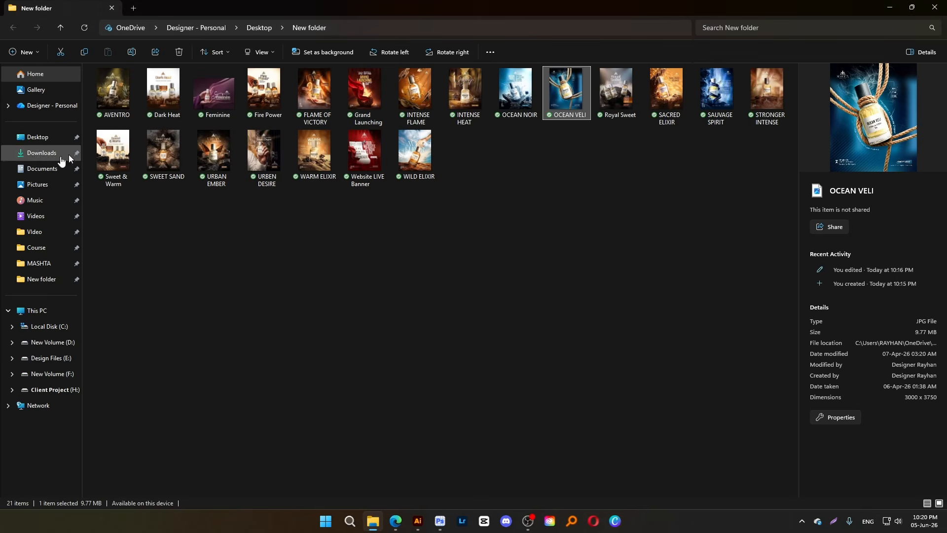
# Browse the MASHTA project folder to its OCEAN VELI subfolder and open the original freepik bottle image
pyautogui.click(43, 264)
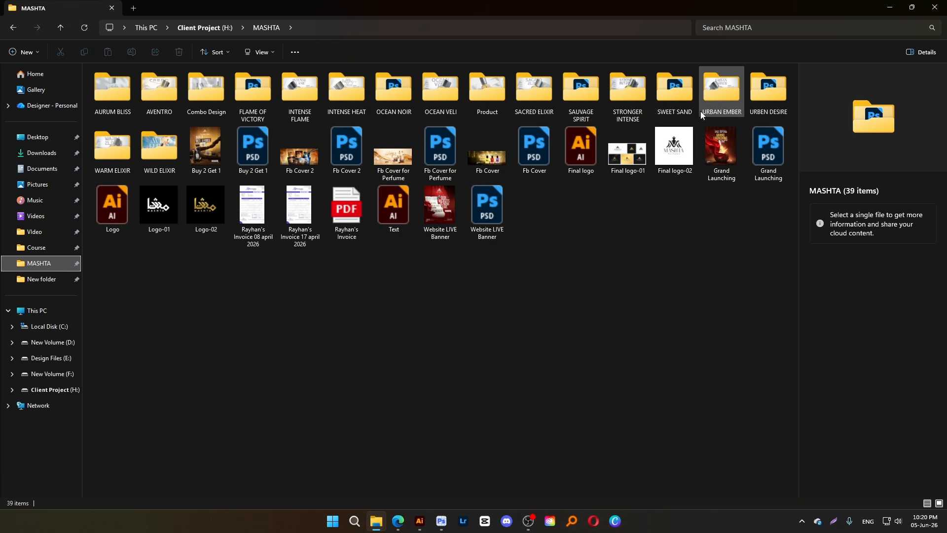
pyautogui.doubleClick(404, 96)
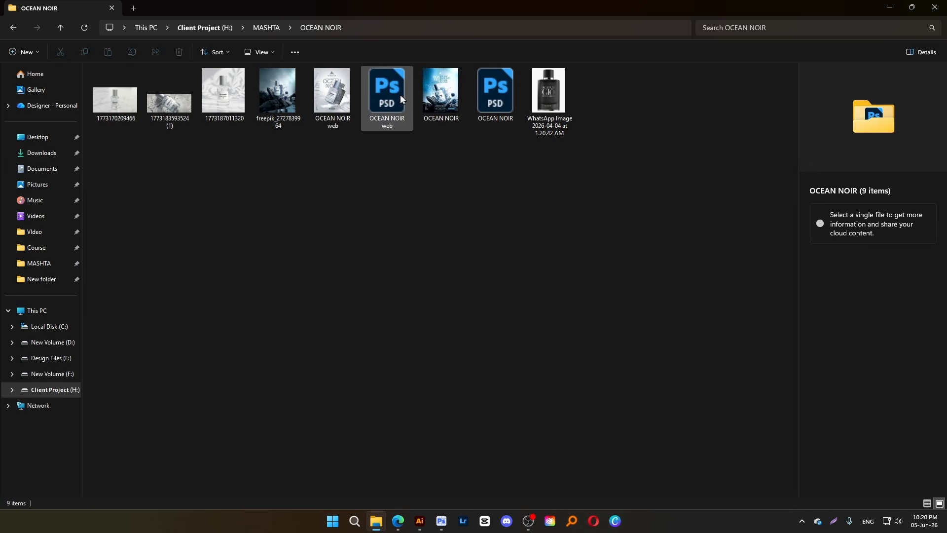
pyautogui.click(83, 29)
pyautogui.click(61, 28)
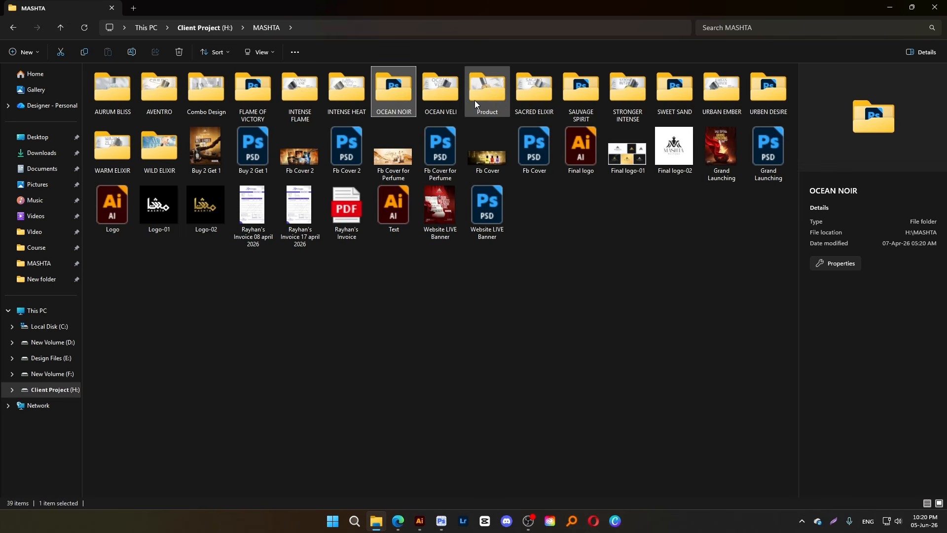
pyautogui.doubleClick(451, 97)
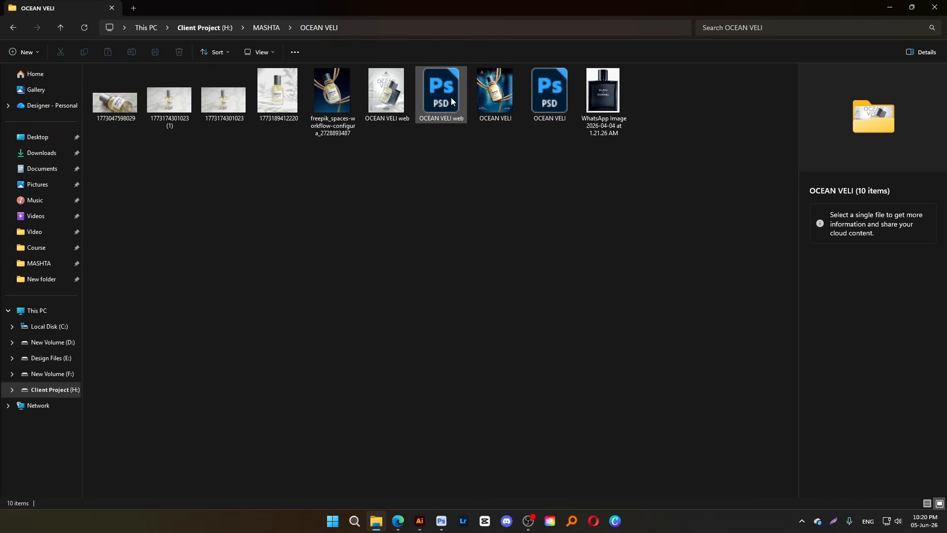
pyautogui.click(343, 103)
pyautogui.doubleClick(343, 103)
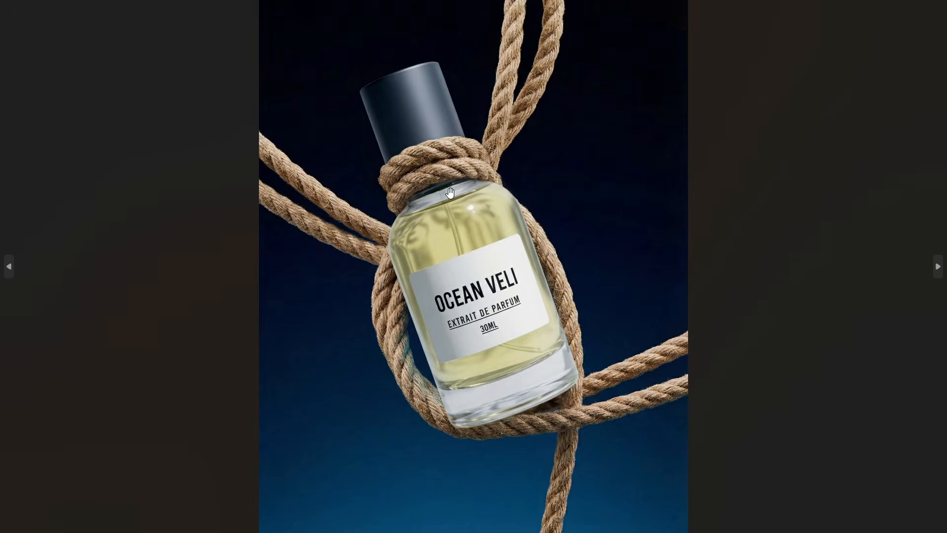
# Inspect the original bottle image up close, advance to the finished OCEAN VELI poster and take its viewer out of full screen
pyautogui.scroll(3, 450, 193)
pyautogui.scroll(-3, 449, 193)
pyautogui.press('Right')
pyautogui.press('Right')
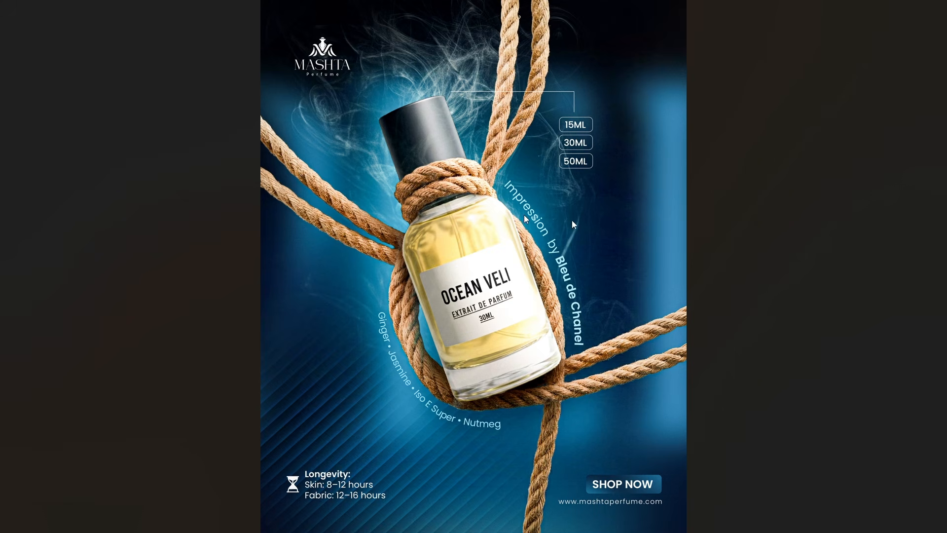
pyautogui.moveTo(910, 16)
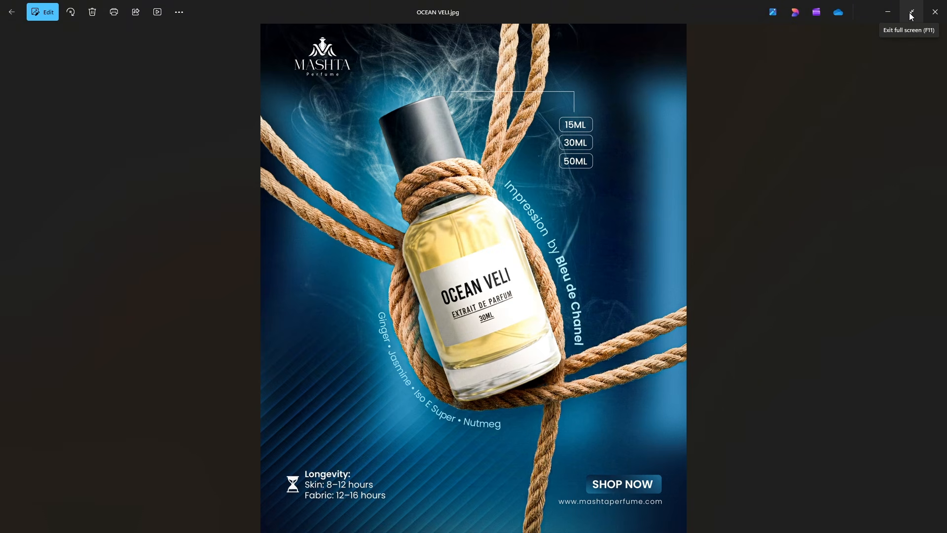
pyautogui.click(911, 14)
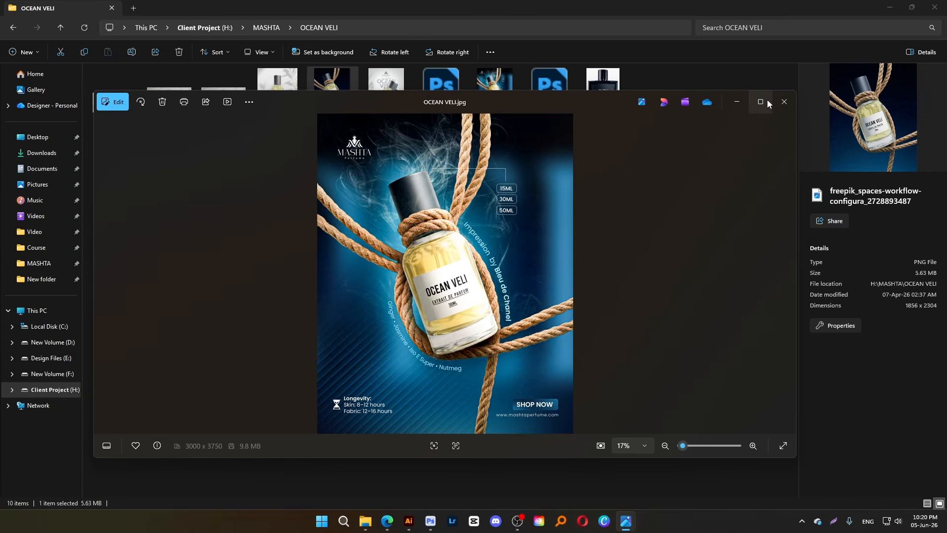
# Open the original freepik bottle image in a second viewer and arrange it side by side with the finished OCEAN VELI poster
pyautogui.click(345, 84)
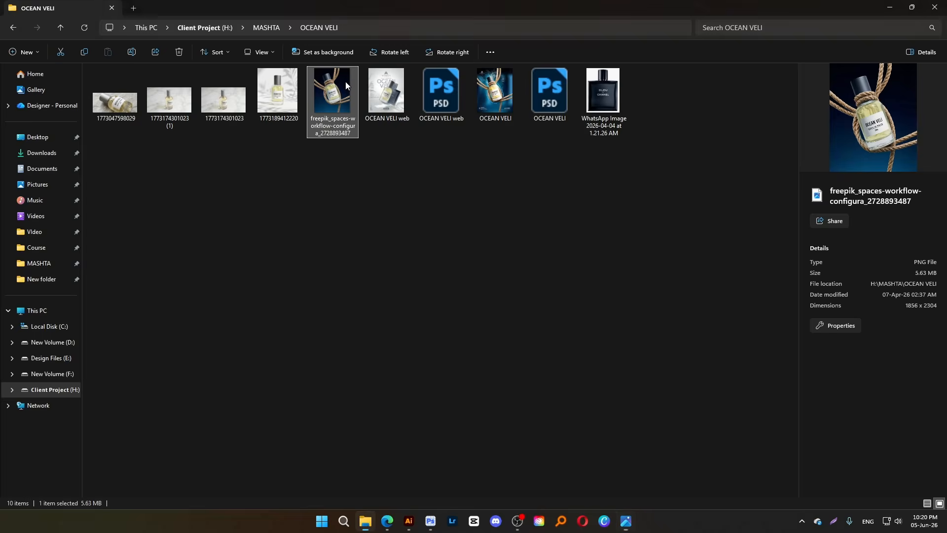
pyautogui.doubleClick(346, 83)
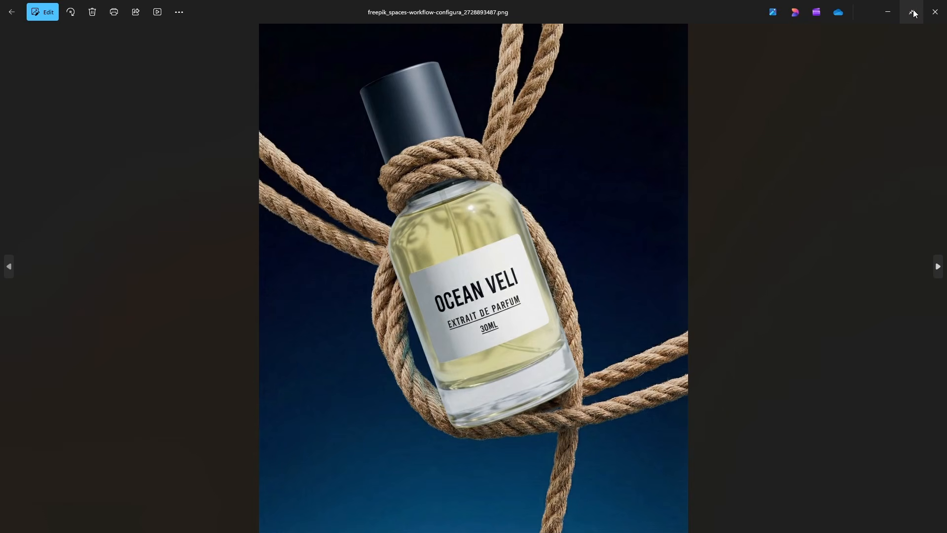
pyautogui.click(912, 13)
pyautogui.moveTo(775, 119)
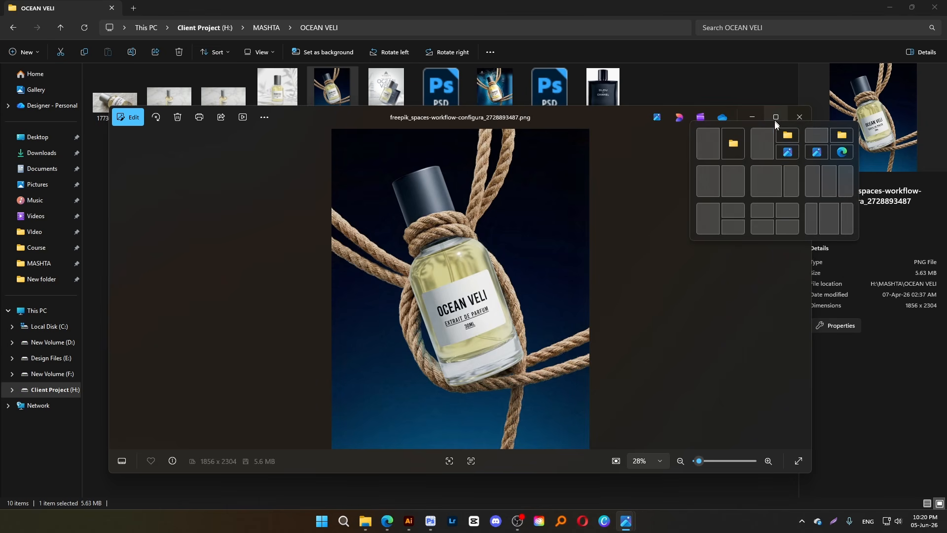
pyautogui.click(735, 181)
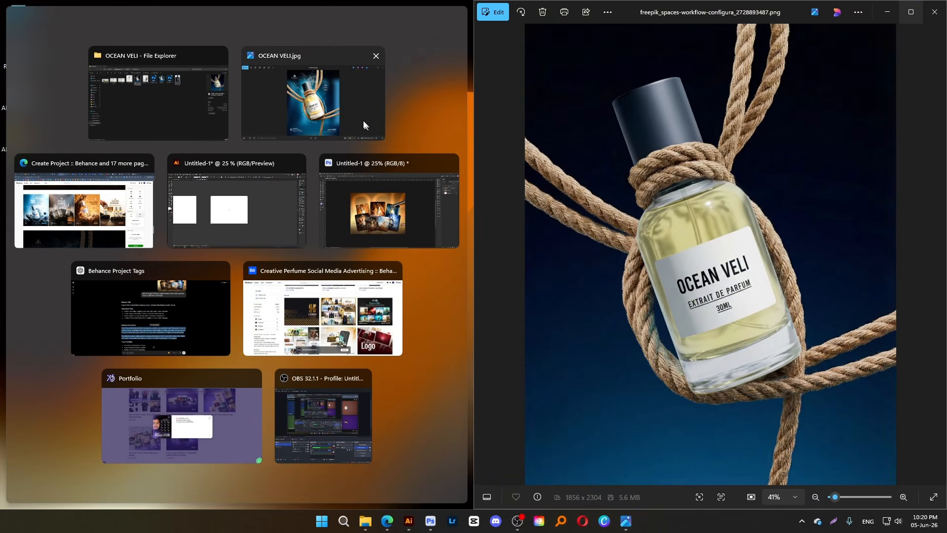
pyautogui.click(324, 108)
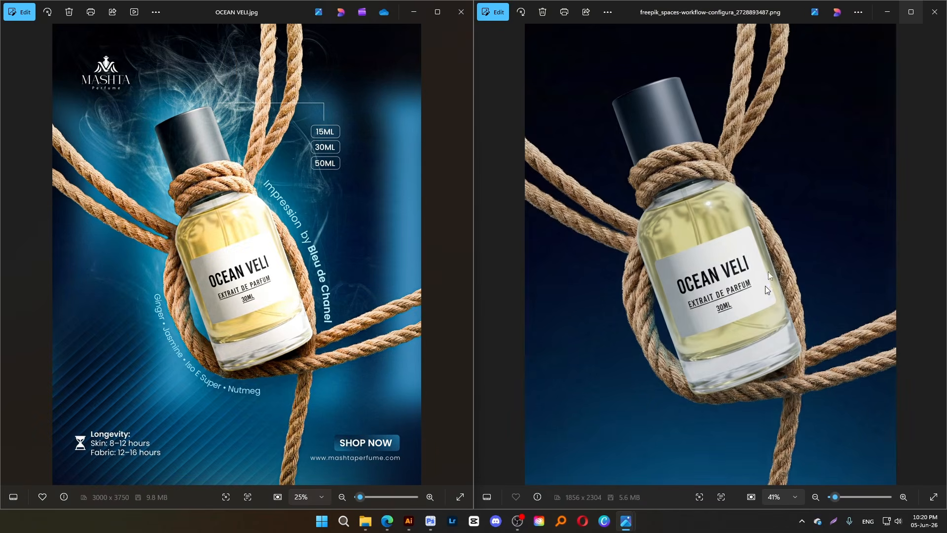
# Compare the finished OCEAN VELI poster with the original bottle image, examining the bottle, rope and smoke details up close
pyautogui.scroll(4, 768, 272)
pyautogui.scroll(-5, 768, 271)
pyautogui.scroll(3, 761, 287)
pyautogui.scroll(-3, 726, 241)
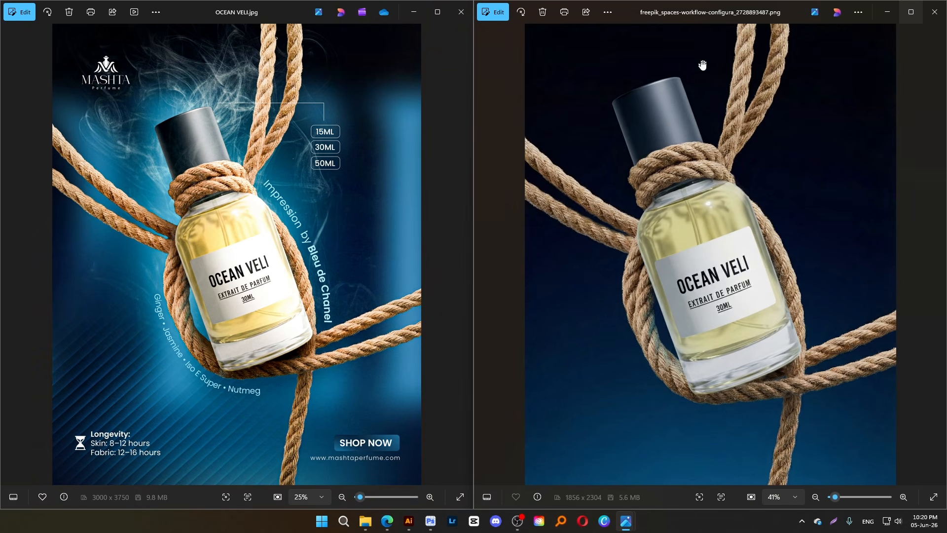
pyautogui.scroll(3, 703, 99)
pyautogui.scroll(-3, 704, 148)
pyautogui.scroll(3, 201, 209)
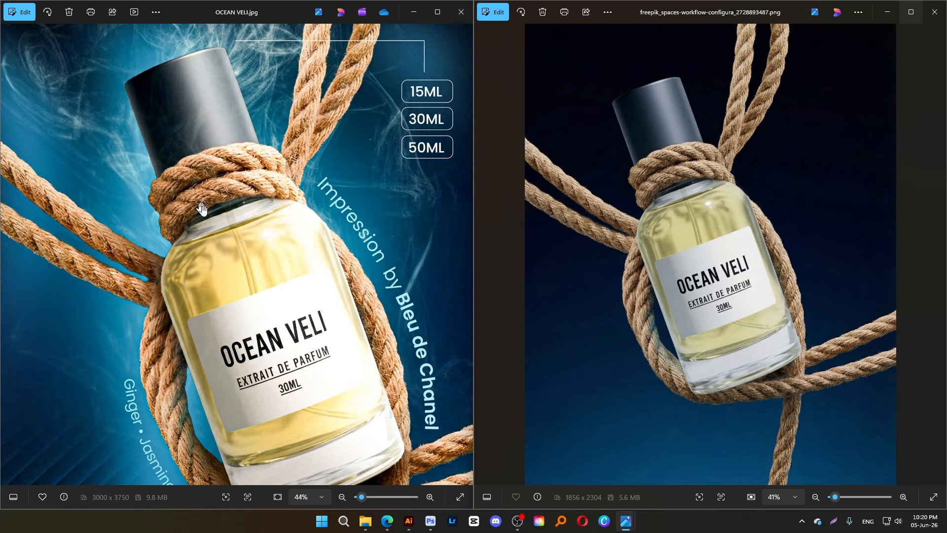
pyautogui.scroll(-3, 202, 210)
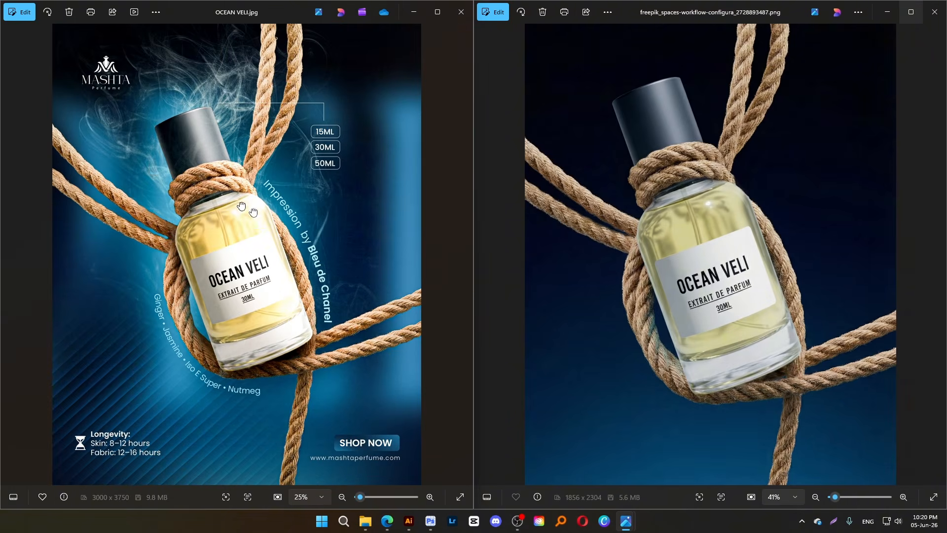
pyautogui.scroll(3, 296, 384)
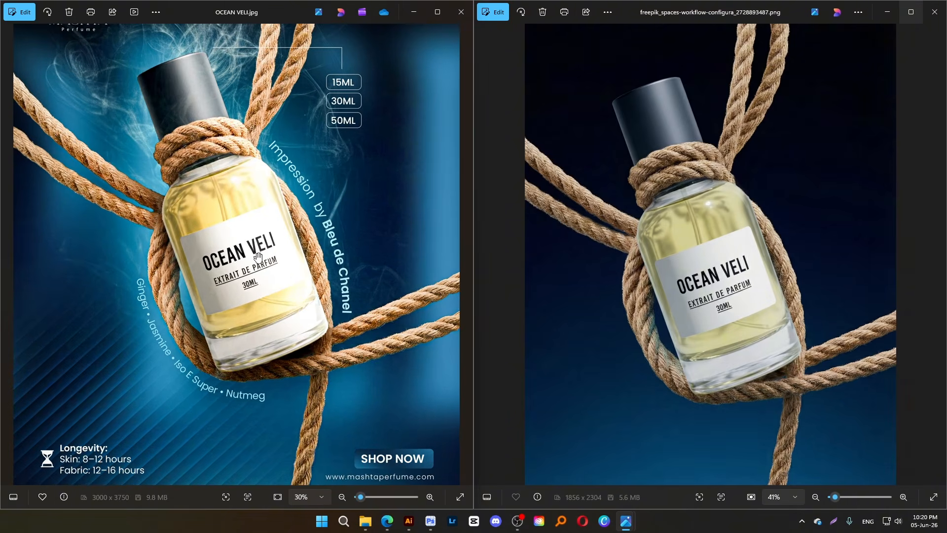
pyautogui.scroll(-3, 257, 257)
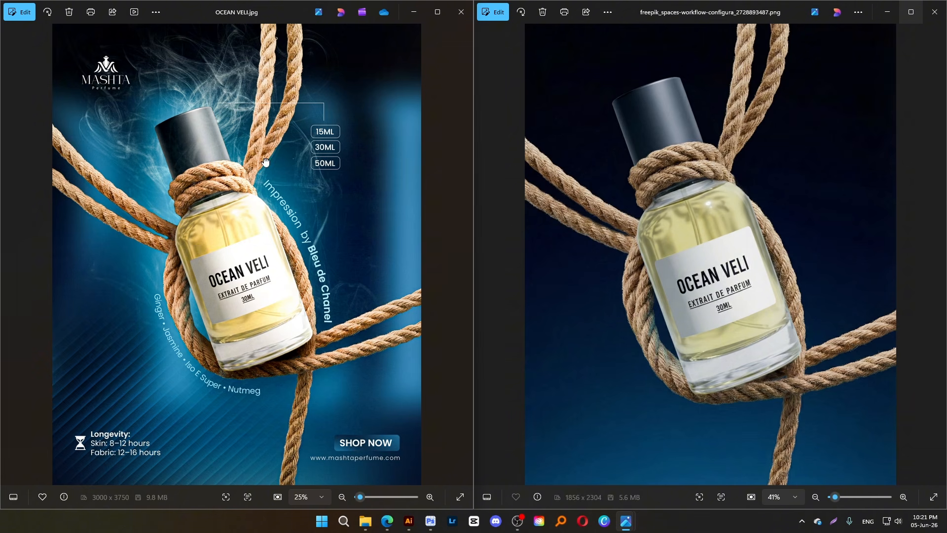
# Look through the neighbouring OCEAN VELI images, including the web version, and close both image viewers
pyautogui.click(464, 260)
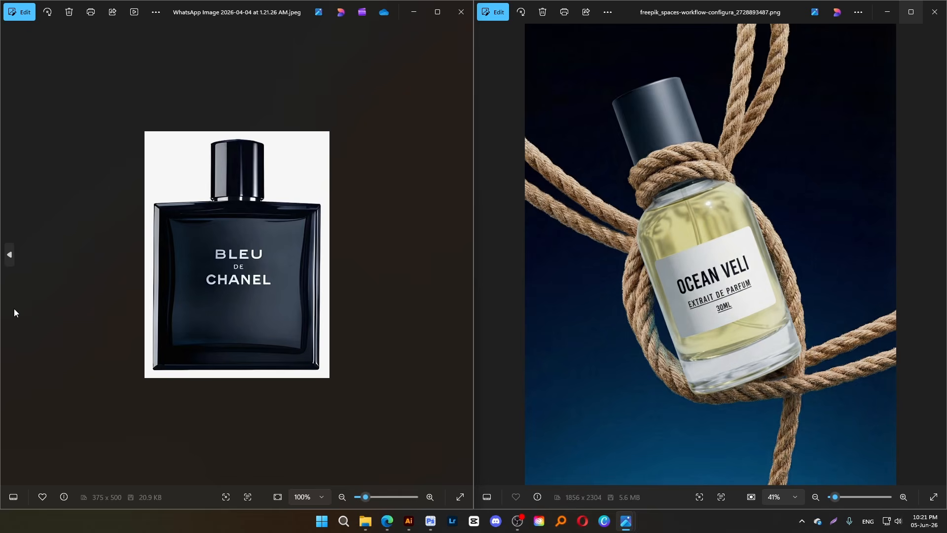
pyautogui.press('Left')
pyautogui.press('Left')
pyautogui.press('Left')
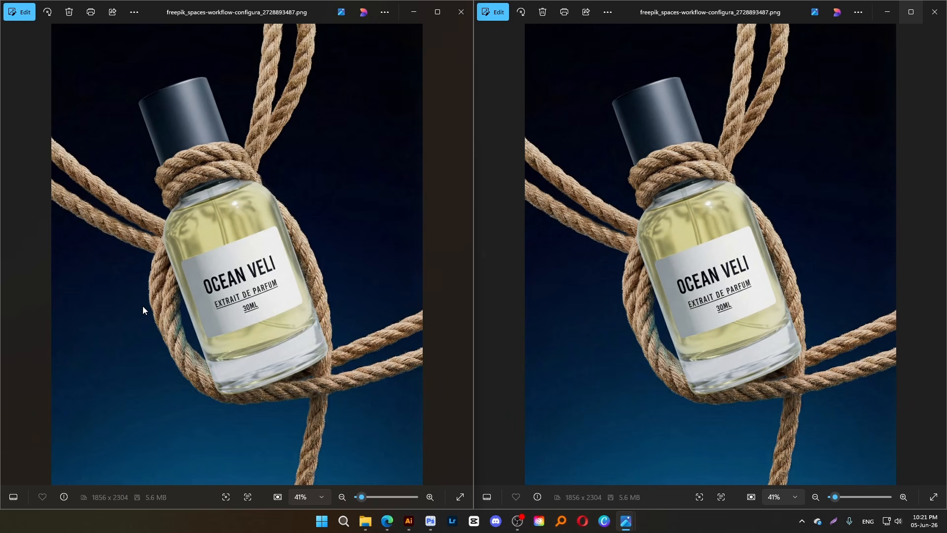
pyautogui.press('Right')
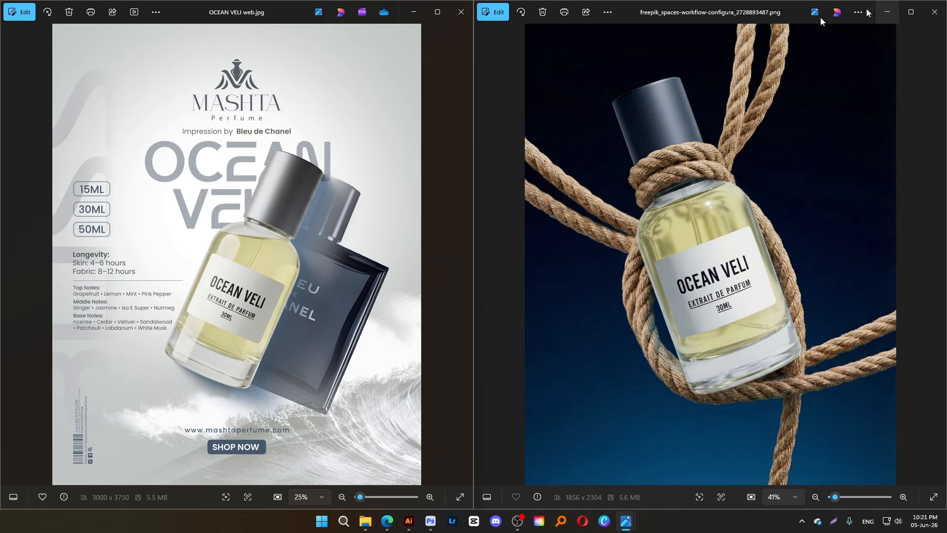
pyautogui.click(461, 12)
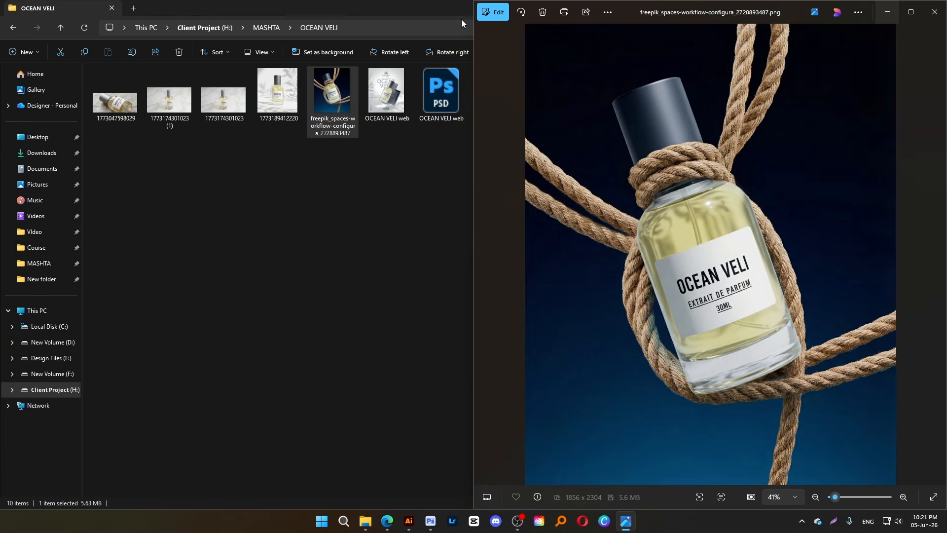
pyautogui.click(934, 11)
# Switch back to the Behance project editor and insert an empty photo grid below the OCEAN VELI poster
pyautogui.moveTo(387, 521)
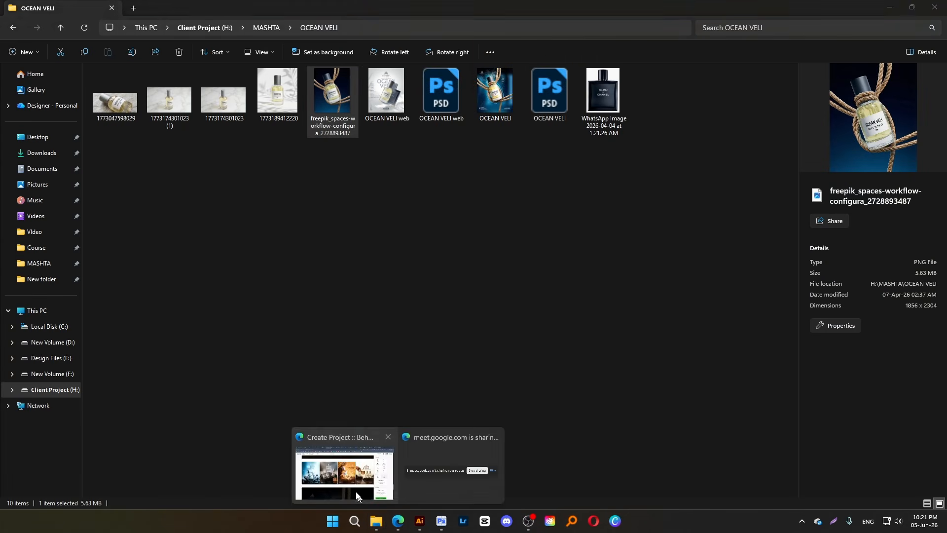
pyautogui.click(352, 477)
pyautogui.scroll(-5, 523, 300)
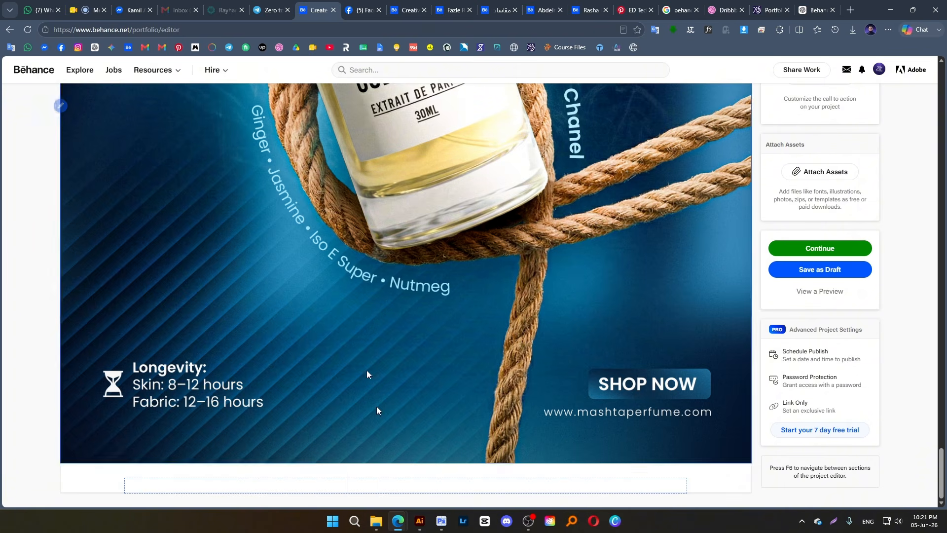
pyautogui.scroll(10, 368, 320)
pyautogui.scroll(-10, 345, 395)
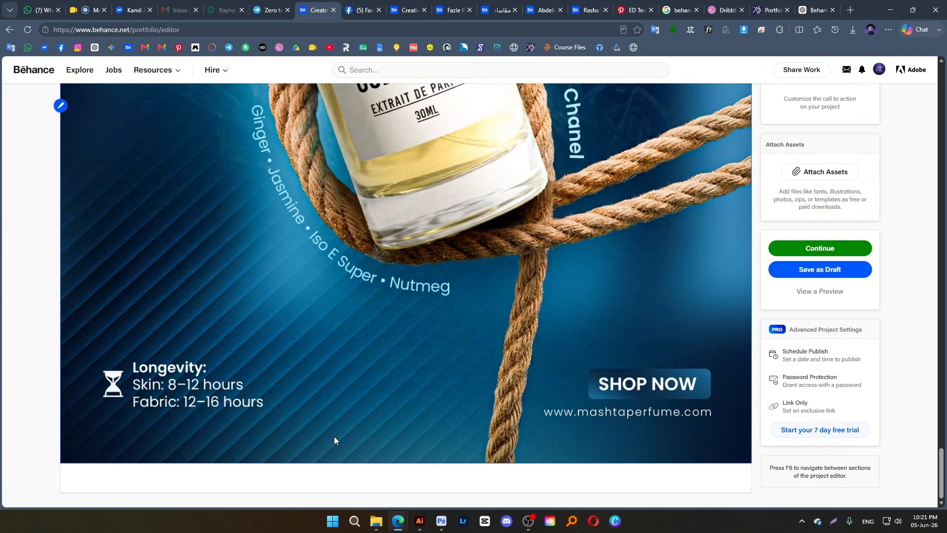
pyautogui.click(398, 484)
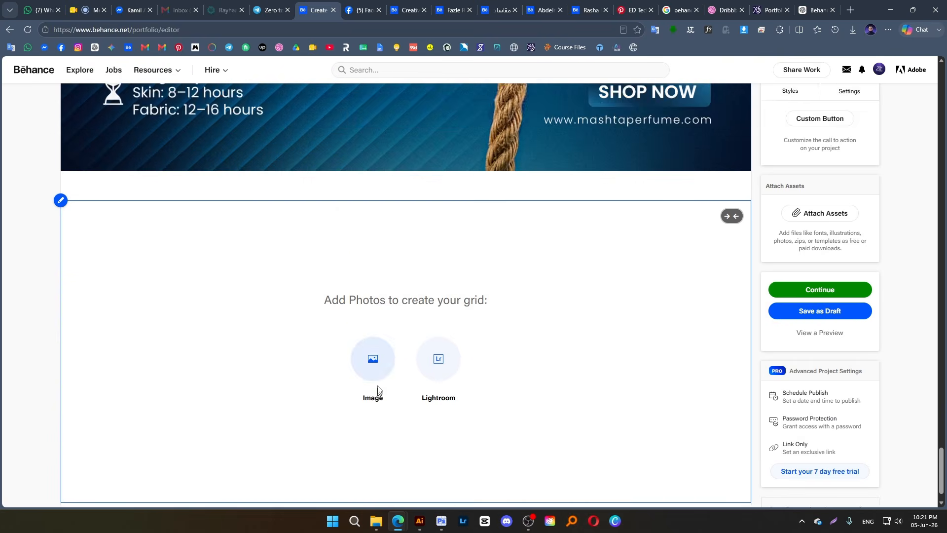
# Fill the new photo grid with the OCEAN NOIR, SAUVAGE SPIRIT, URBAN EMBER and URBEN DESIRE images from New folder
pyautogui.click(373, 328)
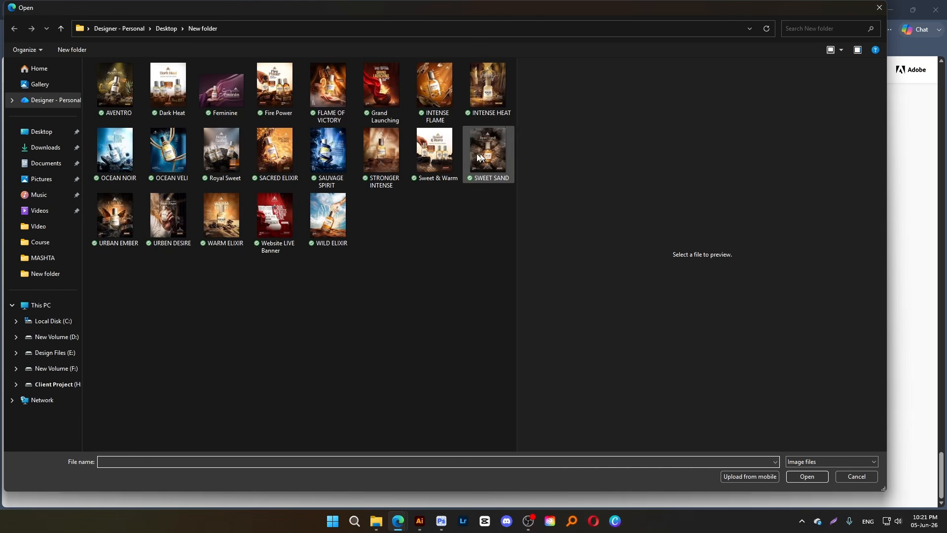
pyautogui.click(444, 153)
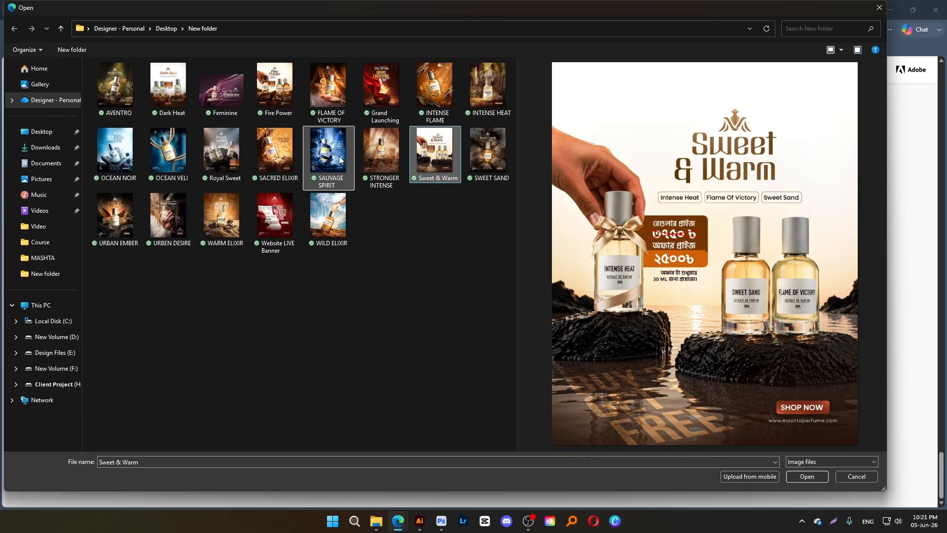
pyautogui.keyDown('ctrl'); pyautogui.click(340, 159); pyautogui.keyUp('ctrl')
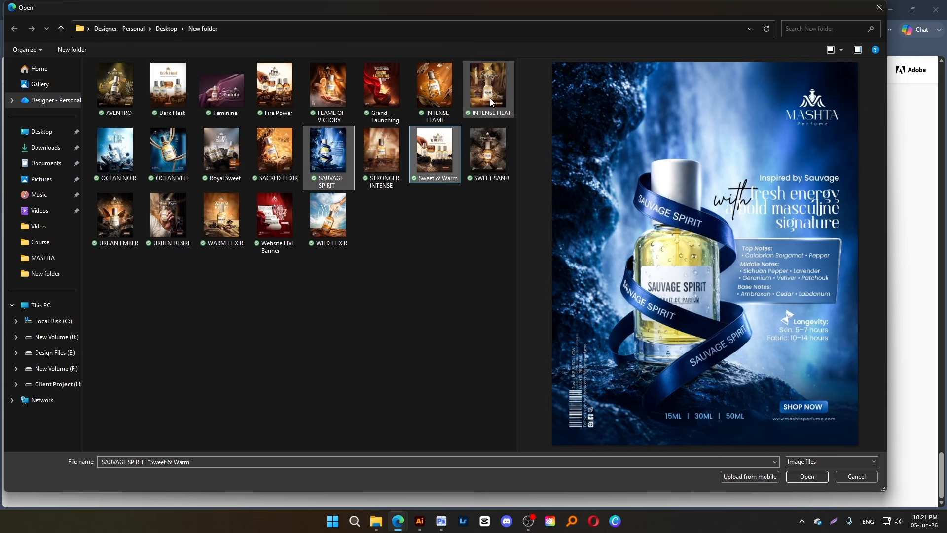
pyautogui.keyDown('ctrl'); pyautogui.click(126, 165); pyautogui.keyUp('ctrl')
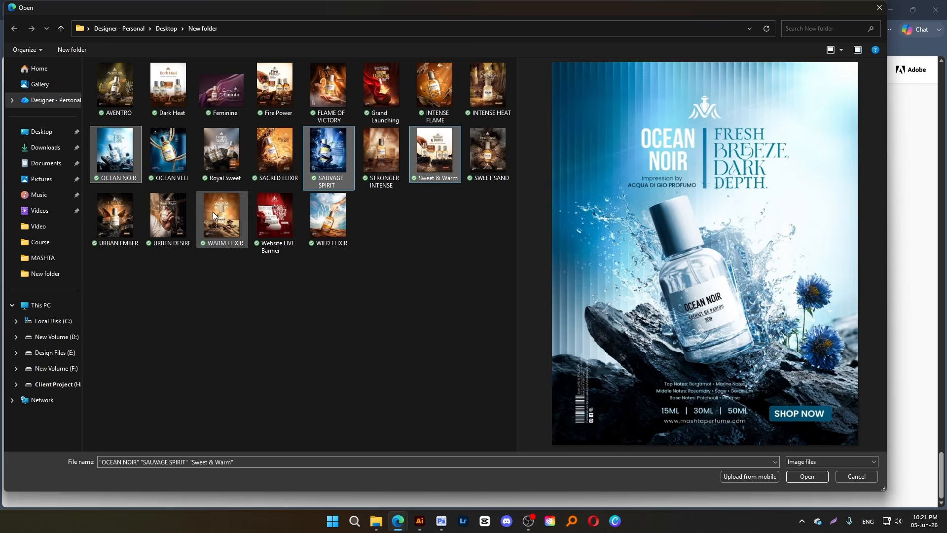
pyautogui.keyDown('ctrl'); pyautogui.click(129, 225); pyautogui.keyUp('ctrl')
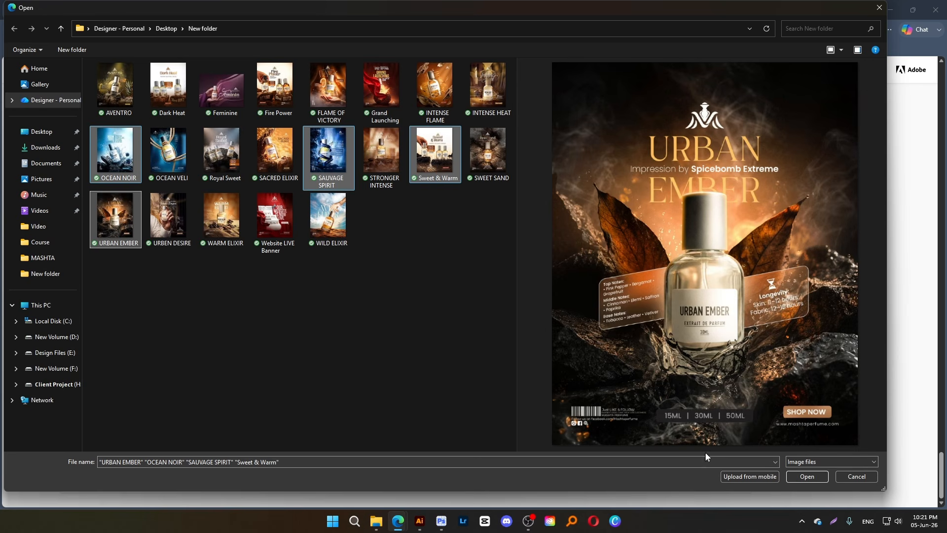
pyautogui.keyDown('ctrl'); pyautogui.click(168, 232); pyautogui.keyUp('ctrl')
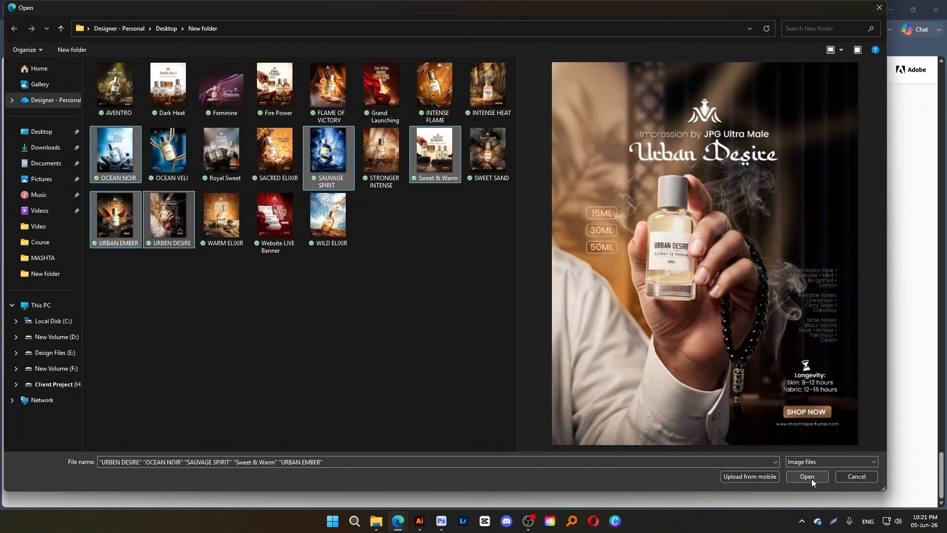
pyautogui.keyDown('ctrl'); pyautogui.click(435, 169); pyautogui.keyUp('ctrl')
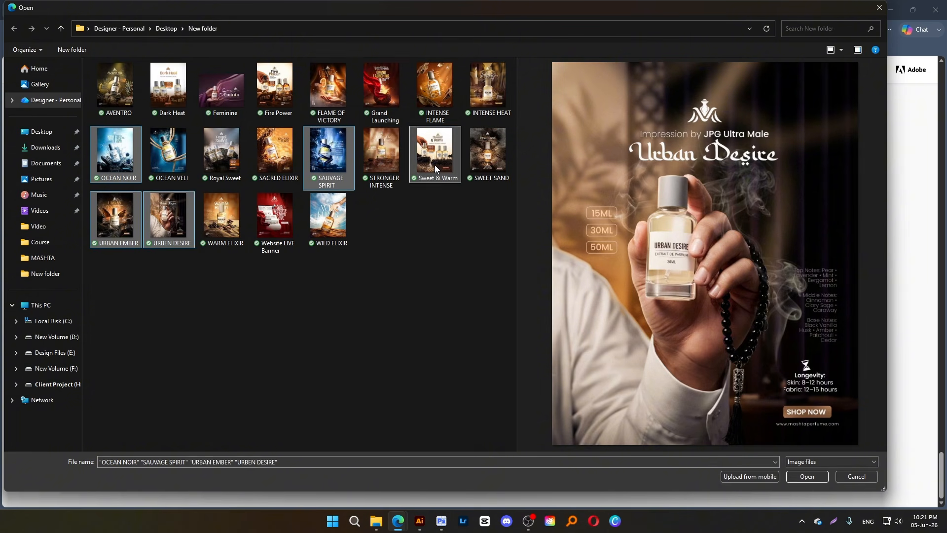
pyautogui.click(816, 477)
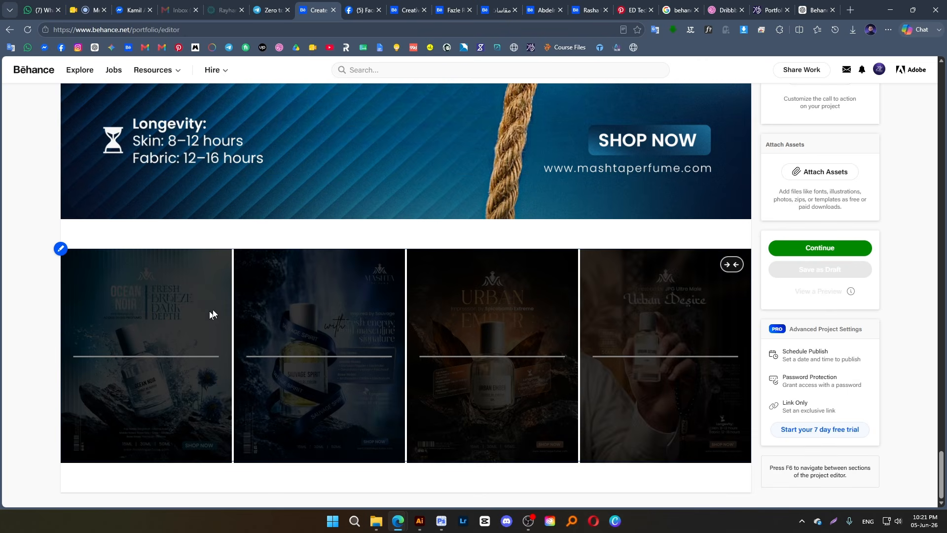
pyautogui.scroll(10, 565, 221)
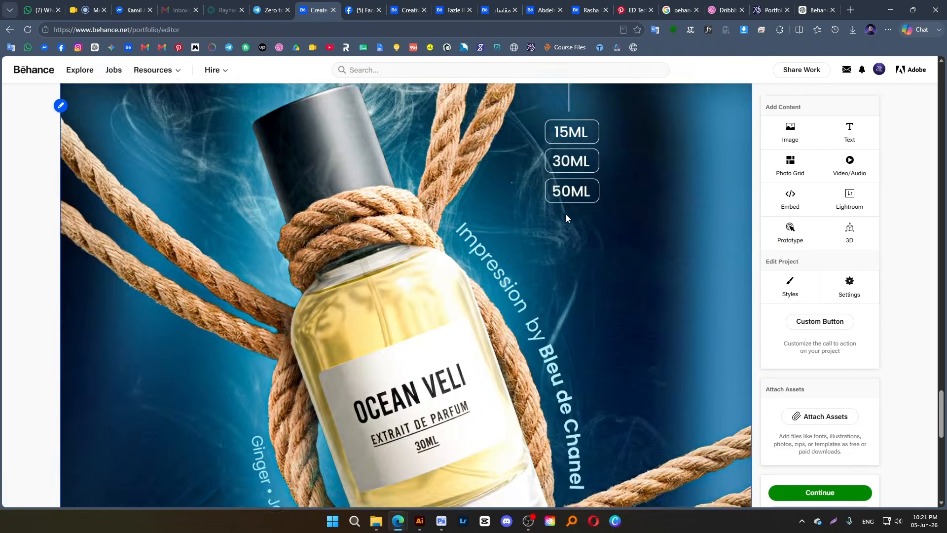
pyautogui.scroll(-10, 565, 217)
pyautogui.scroll(2, 355, 312)
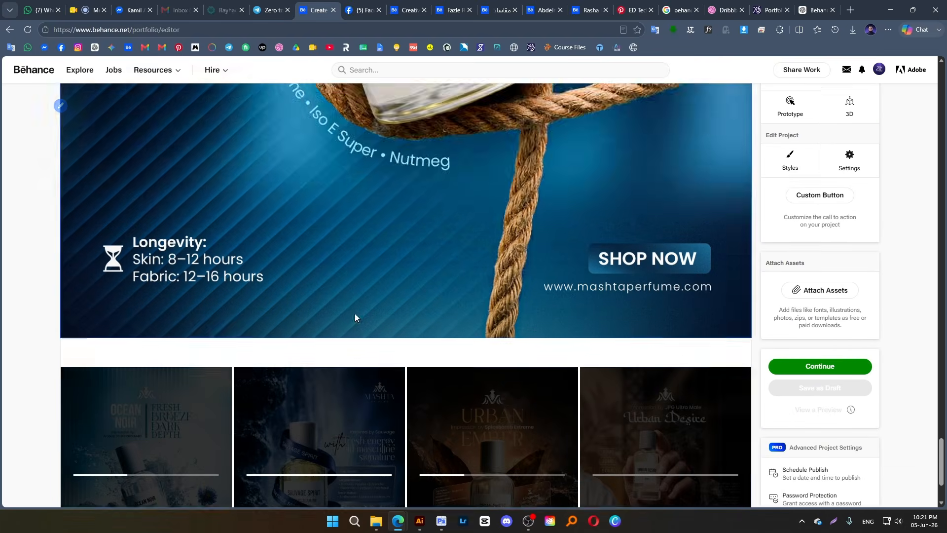
pyautogui.scroll(-8, 354, 313)
pyautogui.scroll(5, 354, 313)
pyautogui.scroll(-11, 351, 315)
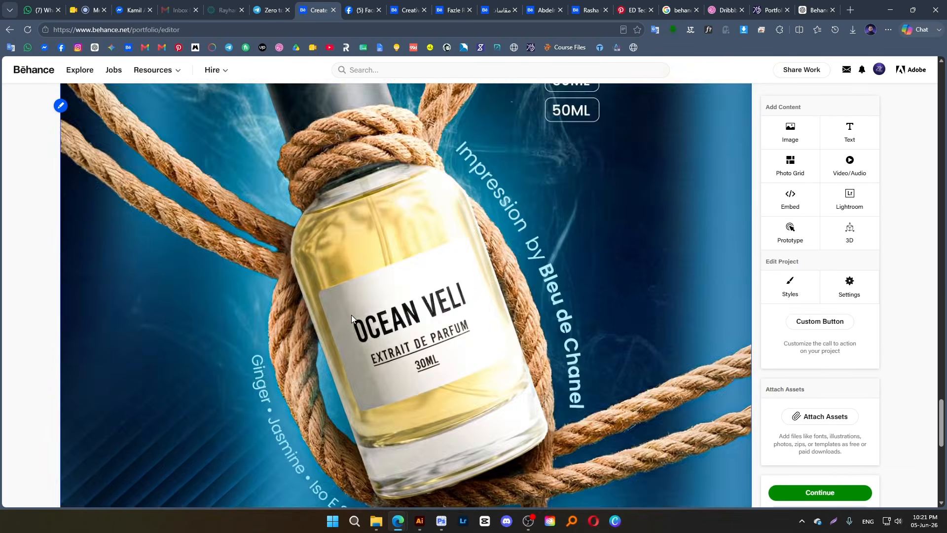
# Remove the OCEAN NOIR image from the photo grid below the OCEAN VELI poster and finish editing the grid
pyautogui.scroll(-10, 351, 315)
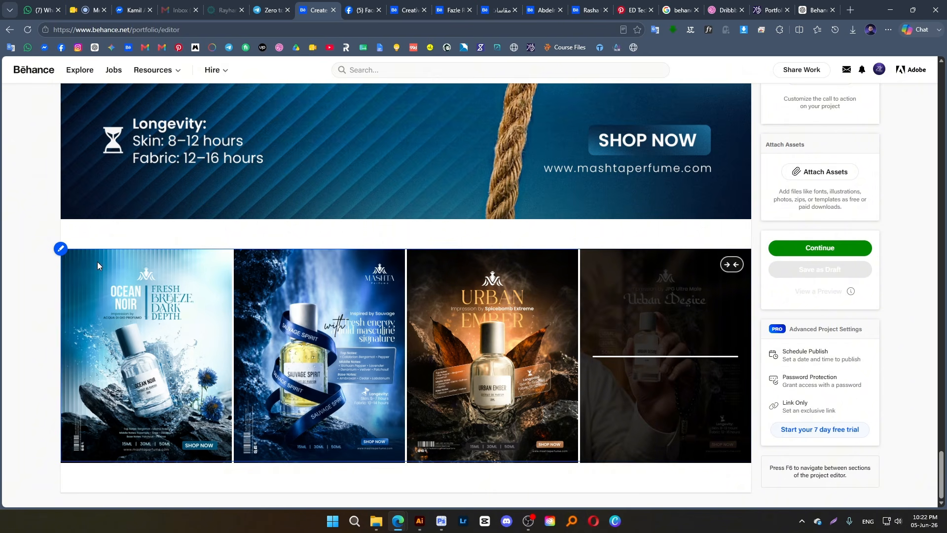
pyautogui.click(61, 249)
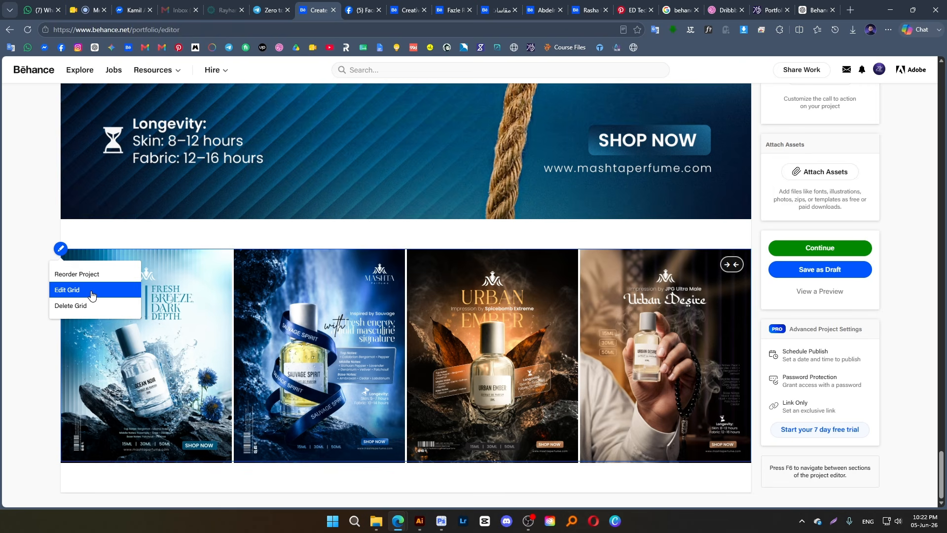
pyautogui.click(92, 294)
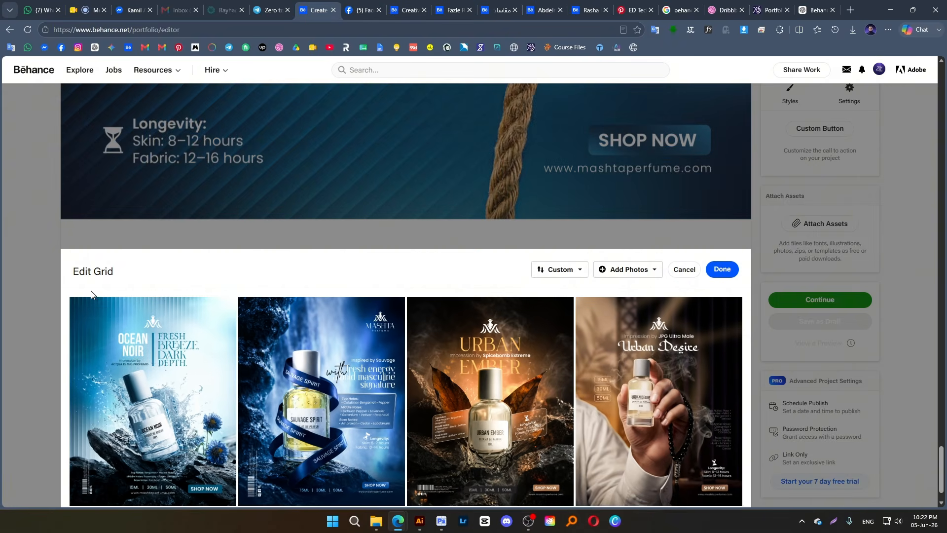
pyautogui.scroll(-1, 558, 271)
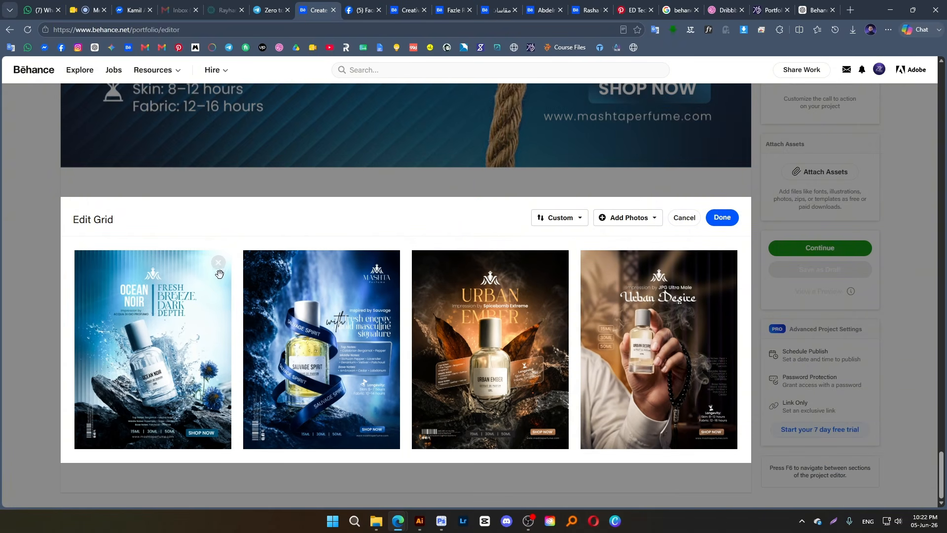
pyautogui.click(220, 266)
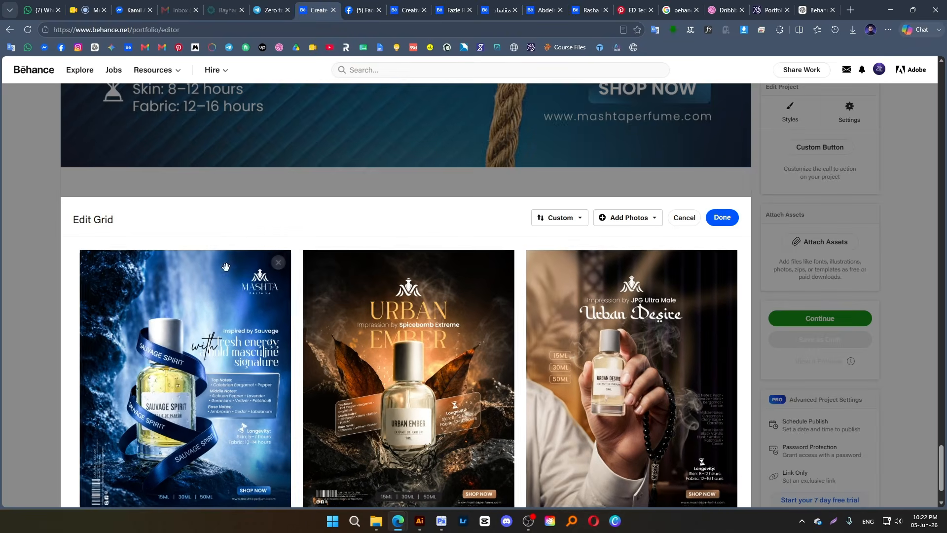
pyautogui.click(730, 218)
pyautogui.scroll(-1, 493, 308)
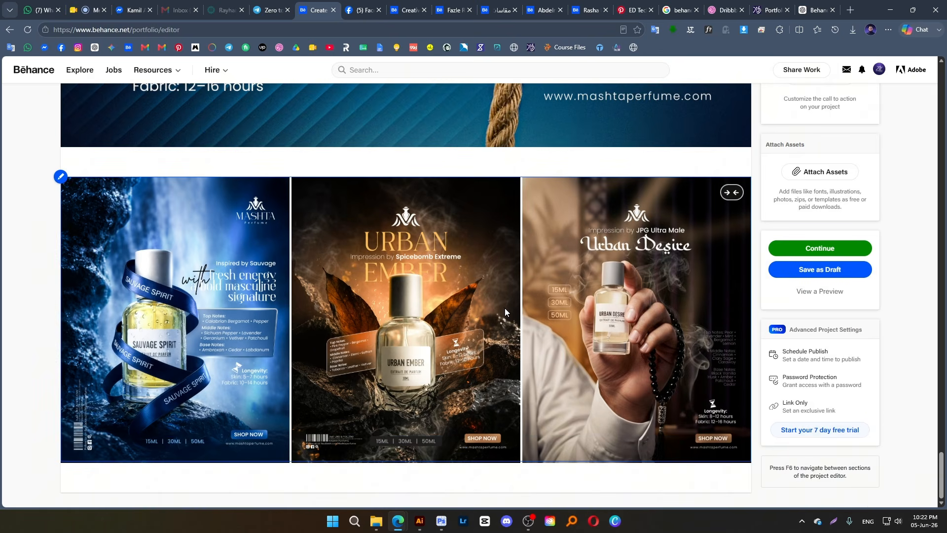
# Review the project layout from the heading text and cover through the photo grids and full-width posters
pyautogui.scroll(20, 504, 307)
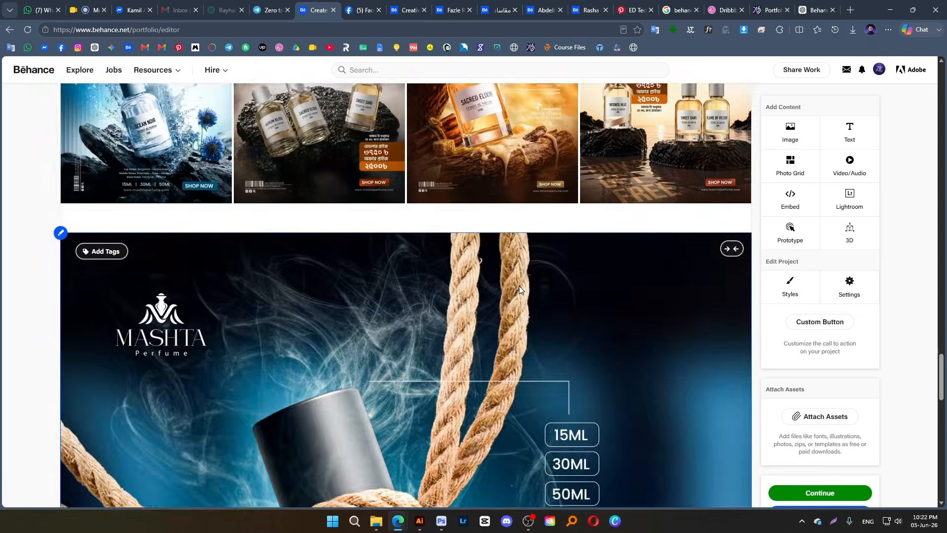
pyautogui.scroll(20, 528, 276)
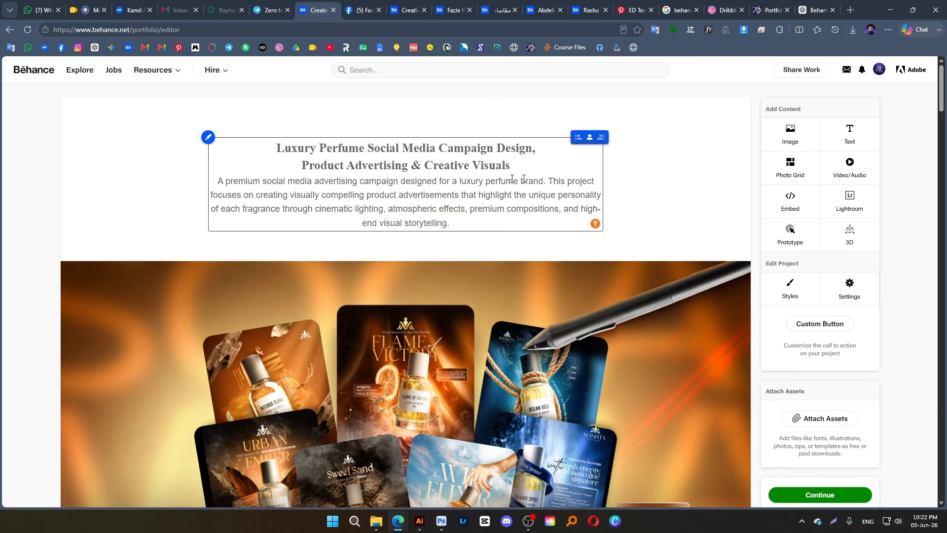
pyautogui.scroll(-10, 513, 242)
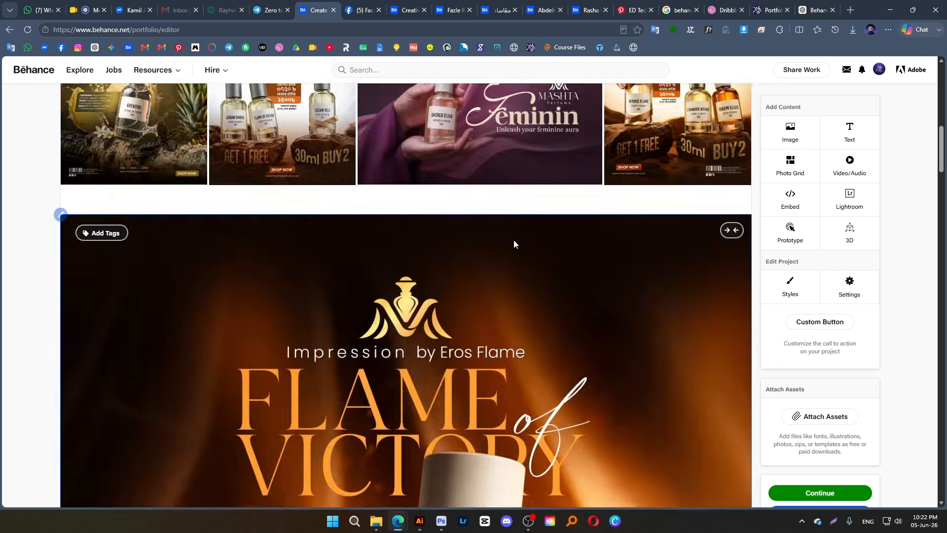
pyautogui.scroll(10, 513, 242)
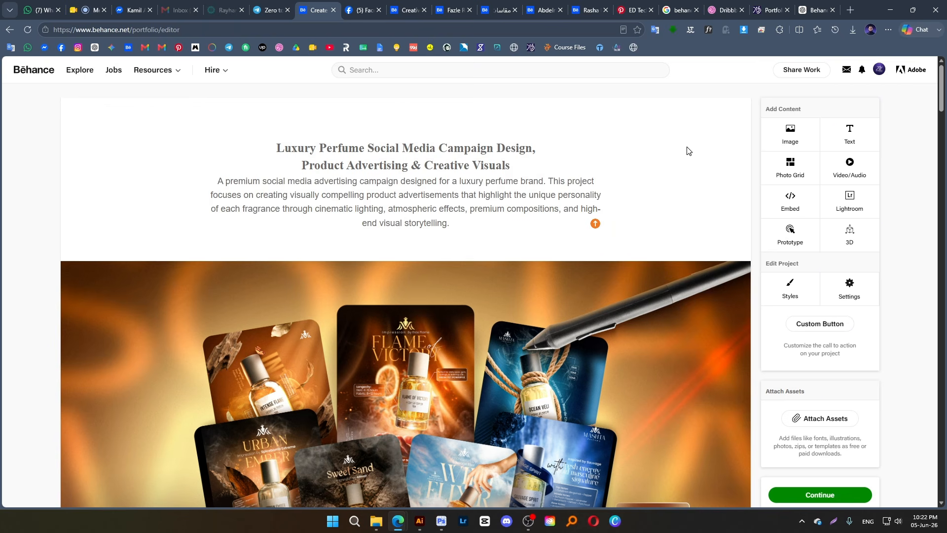
pyautogui.click(369, 208)
pyautogui.click(676, 131)
pyautogui.scroll(-15, 415, 314)
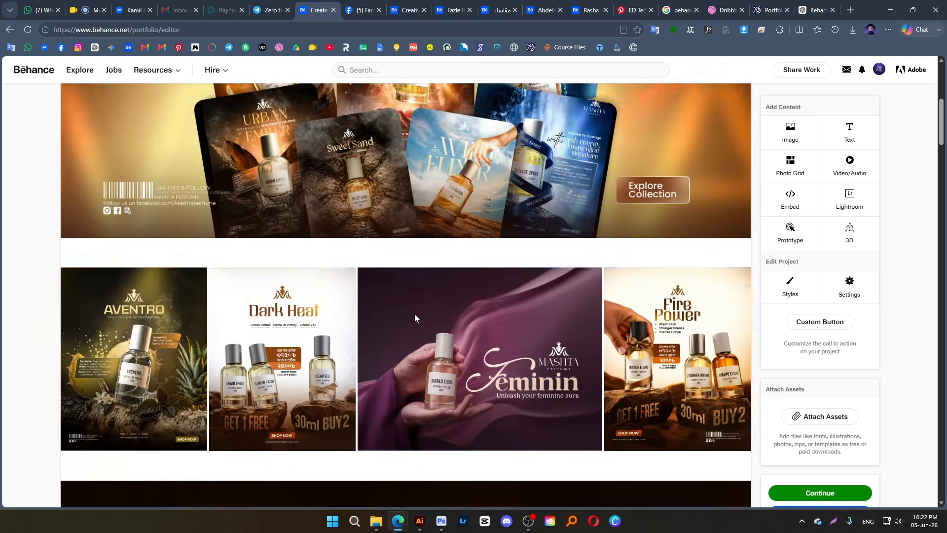
pyautogui.scroll(-20, 419, 331)
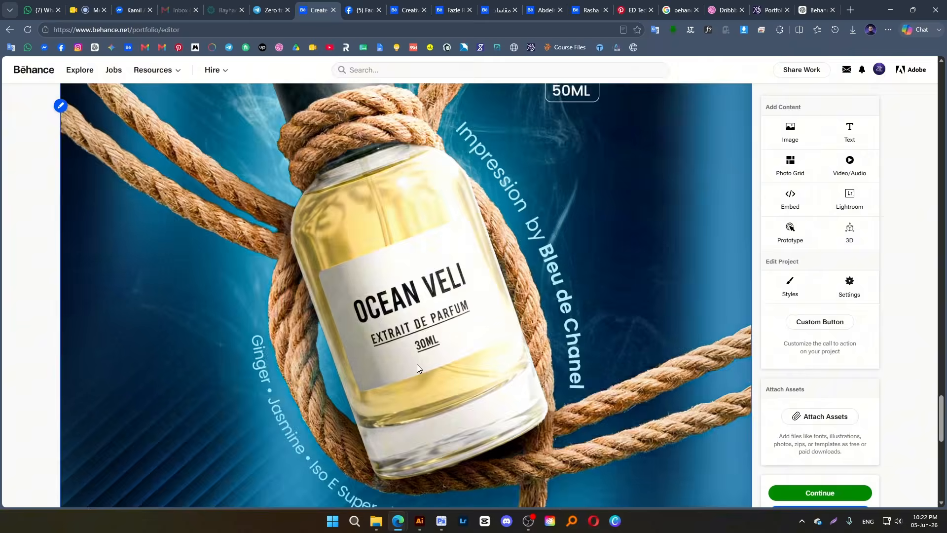
# Start inserting an image below the last photo grid and browse to Jubba Wala's Branding folder on the Client Project (H:) drive
pyautogui.scroll(-10, 416, 364)
pyautogui.moveTo(399, 485)
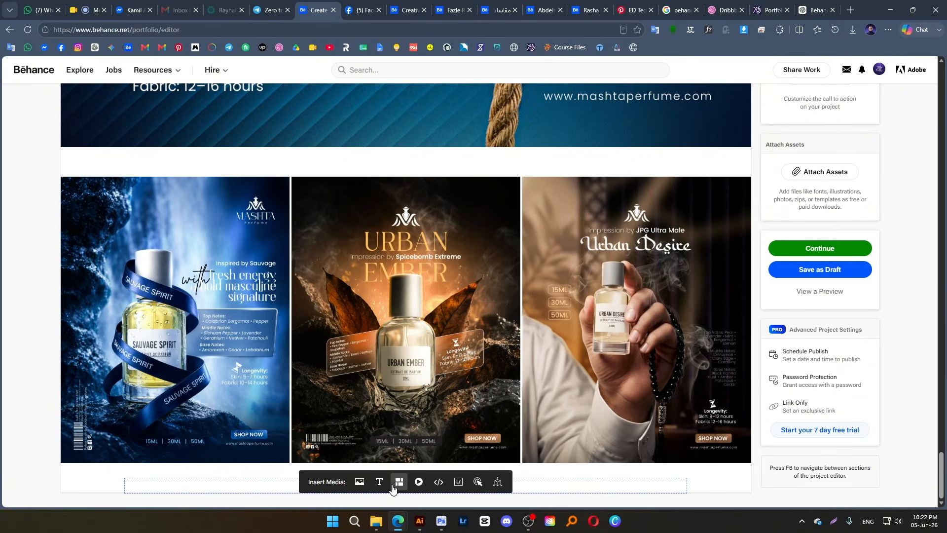
pyautogui.click(359, 483)
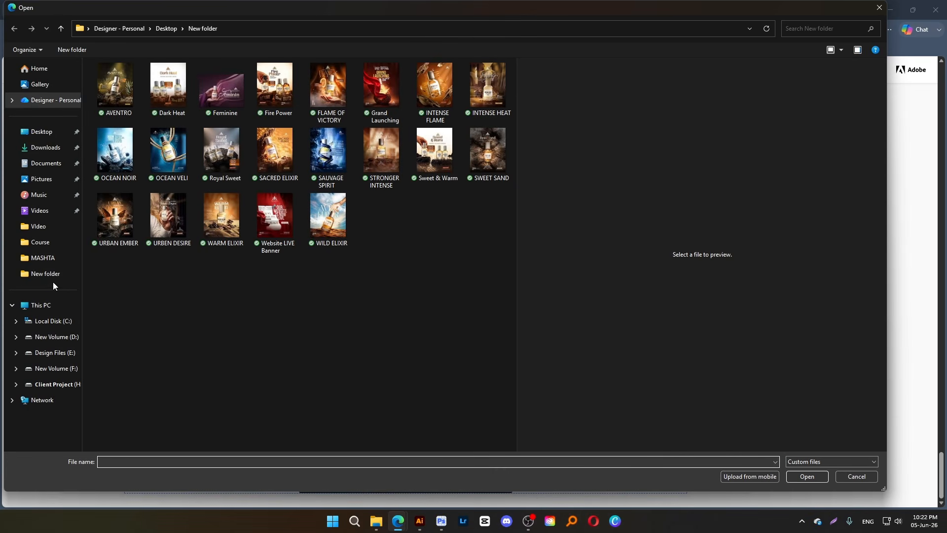
pyautogui.click(55, 265)
pyautogui.click(60, 28)
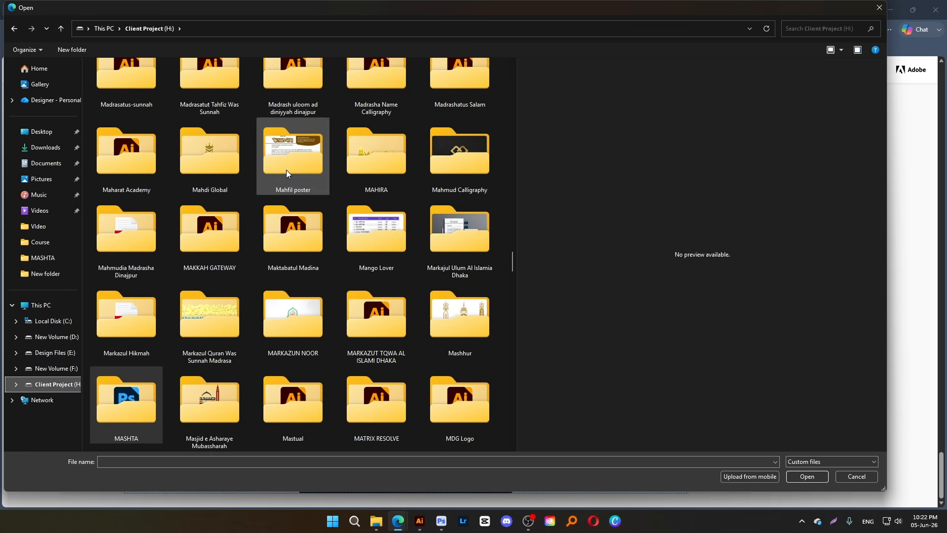
pyautogui.scroll(10, 284, 170)
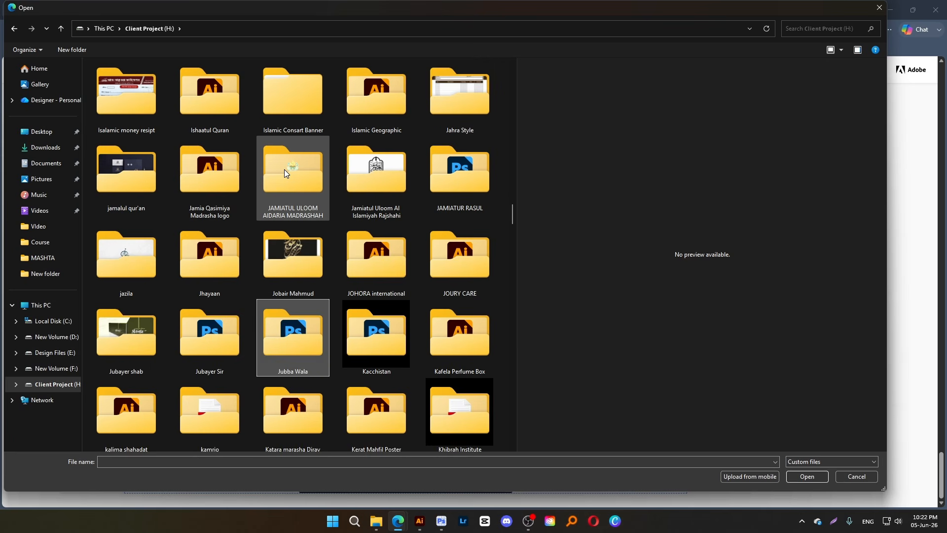
pyautogui.press('Return')
pyautogui.doubleClick(127, 79)
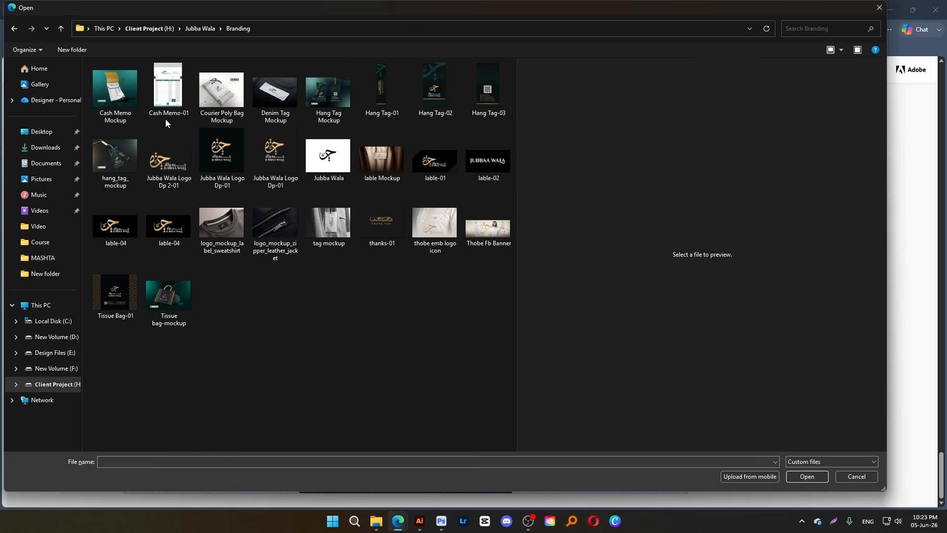
# Preview Hang Tag-01 and thanks-01, and add the thanks-01 image as the project's closing image
pyautogui.click(370, 106)
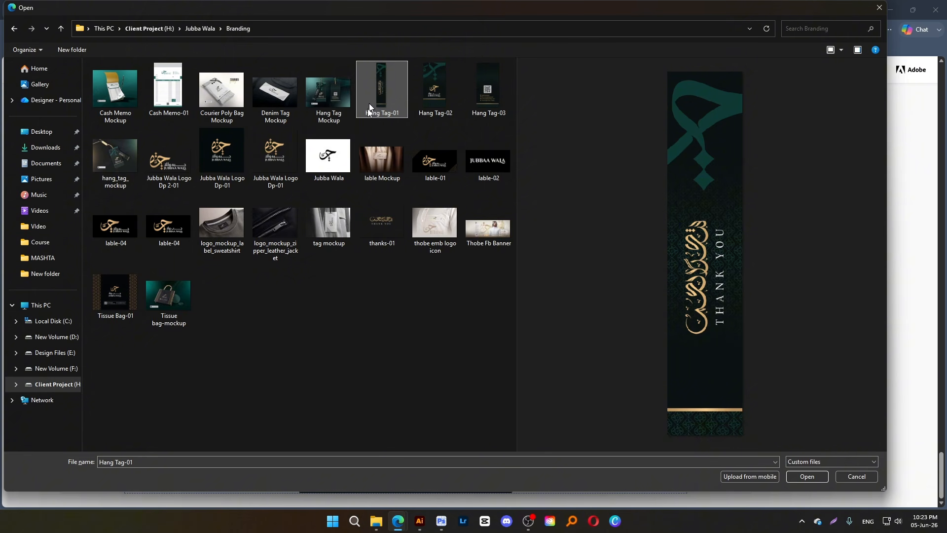
pyautogui.click(388, 221)
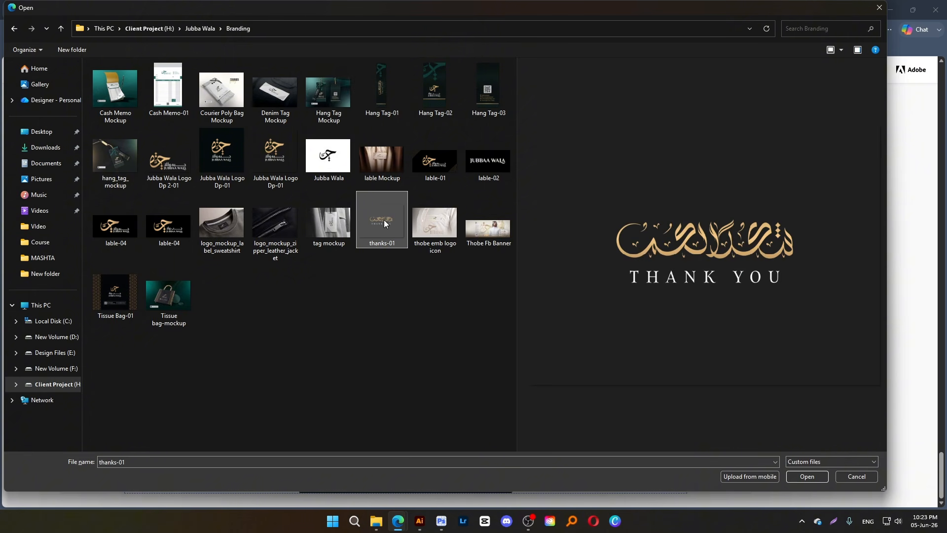
pyautogui.doubleClick(383, 219)
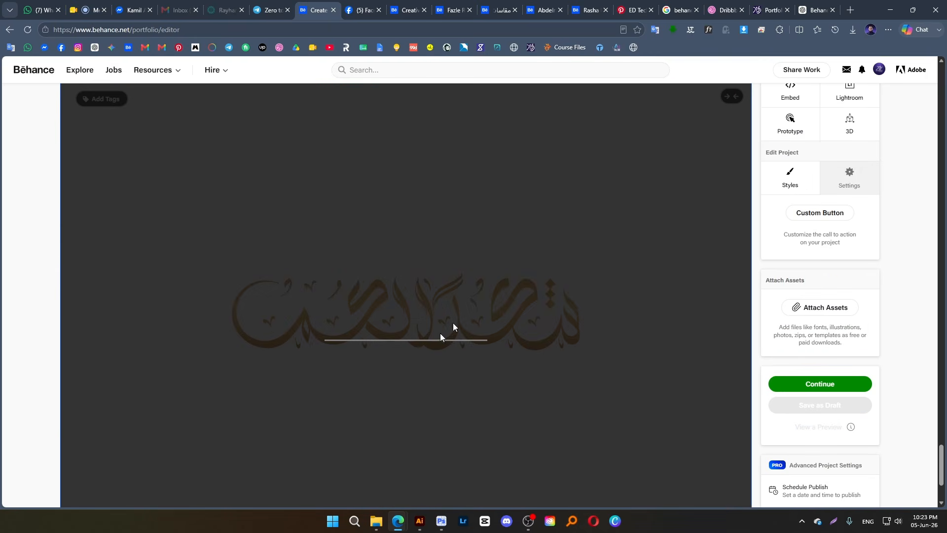
pyautogui.scroll(-3, 532, 270)
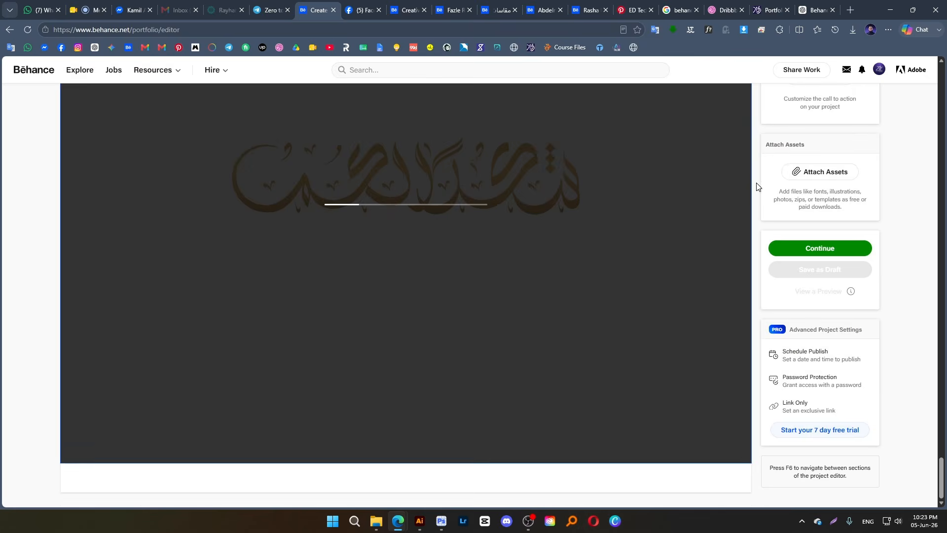
# Check the background color and content spacing options in the project styles and close them without saving
pyautogui.scroll(8, 703, 217)
pyautogui.scroll(15, 809, 164)
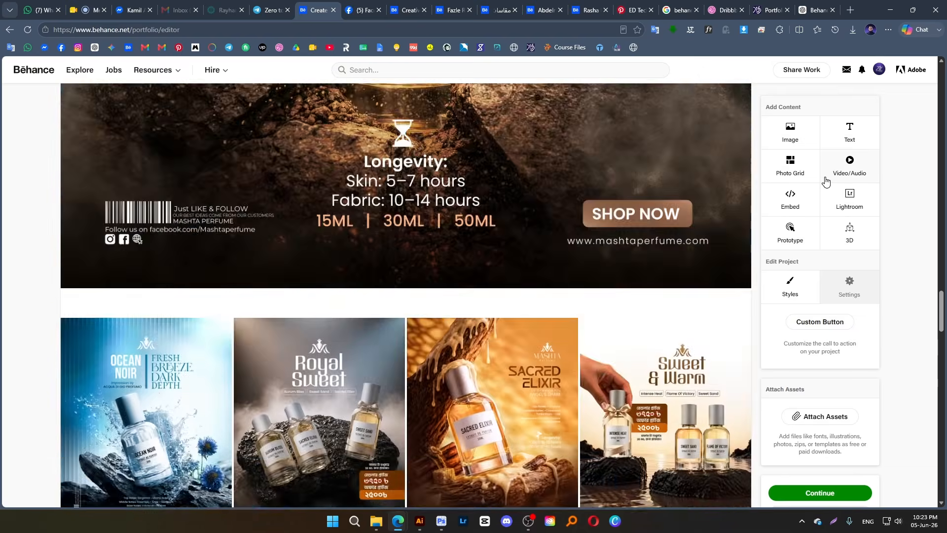
pyautogui.scroll(20, 821, 181)
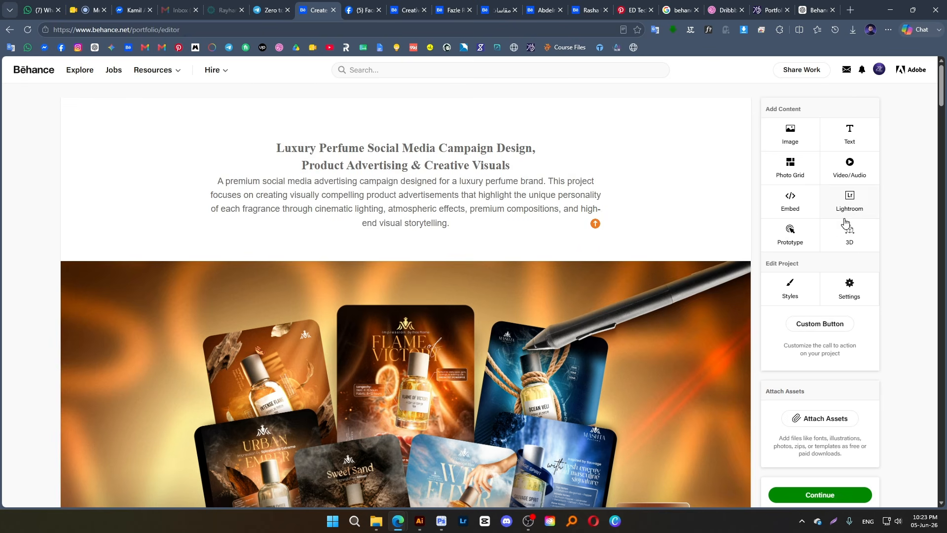
pyautogui.click(801, 296)
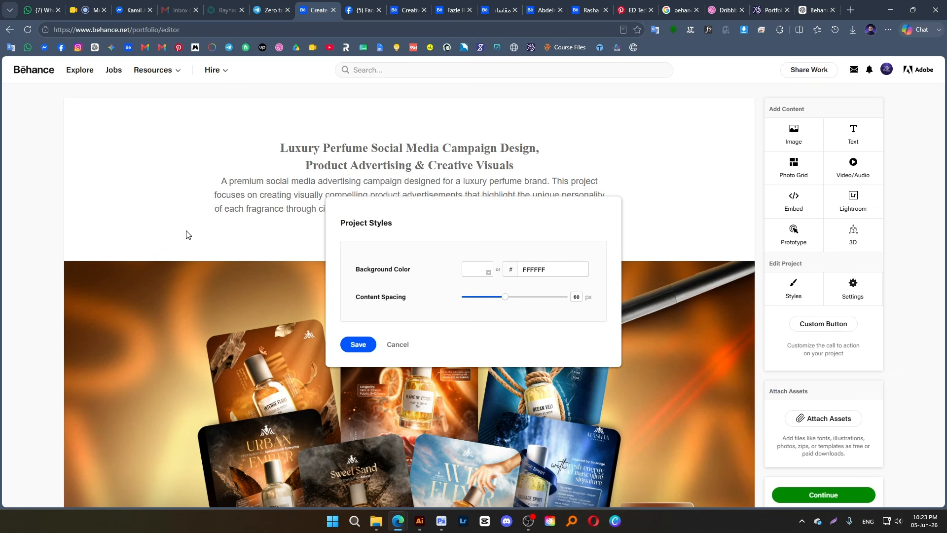
pyautogui.click(397, 345)
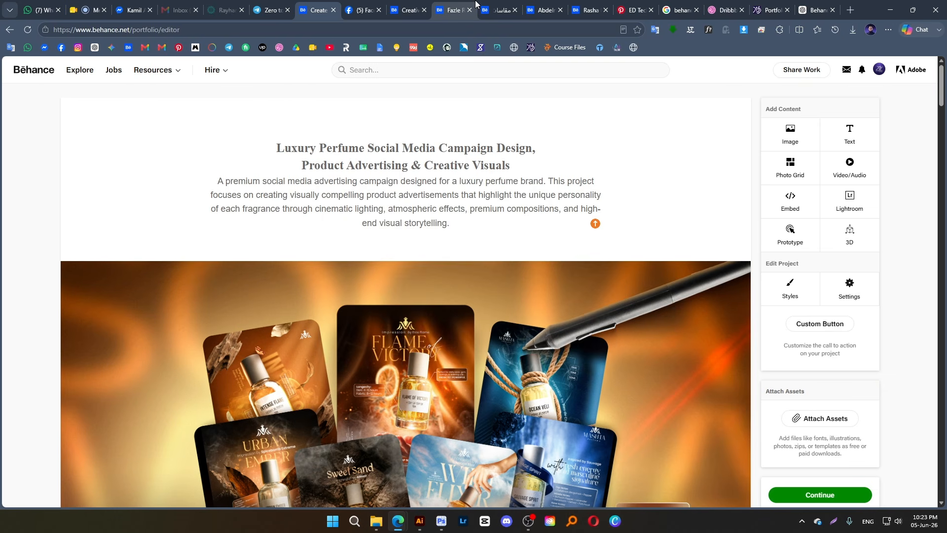
# Set the project background to dark brown 391E04 by sampling the cover's orange, darkening it and saving the project styles
pyautogui.scroll(-5, 466, 194)
pyautogui.scroll(-5, 466, 191)
pyautogui.scroll(10, 465, 191)
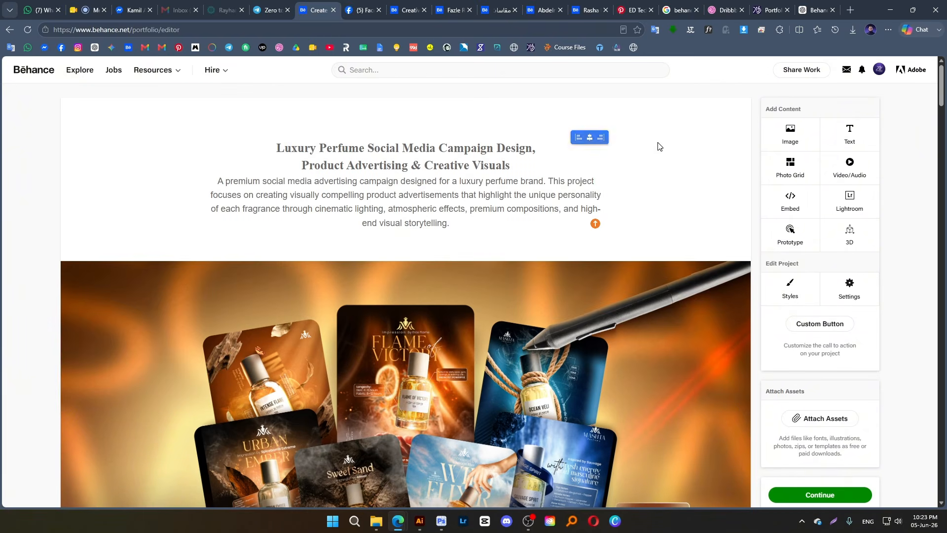
pyautogui.click(785, 292)
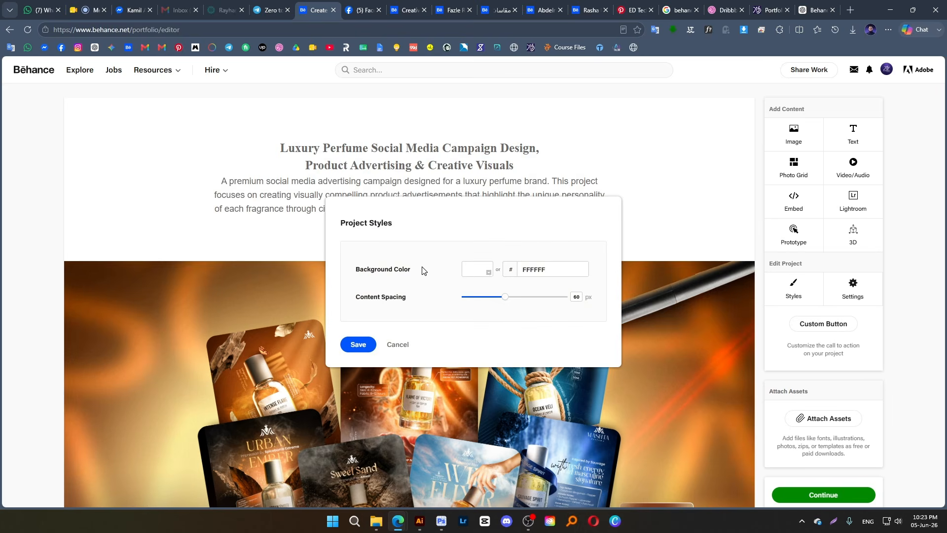
pyautogui.click(484, 273)
pyautogui.click(475, 356)
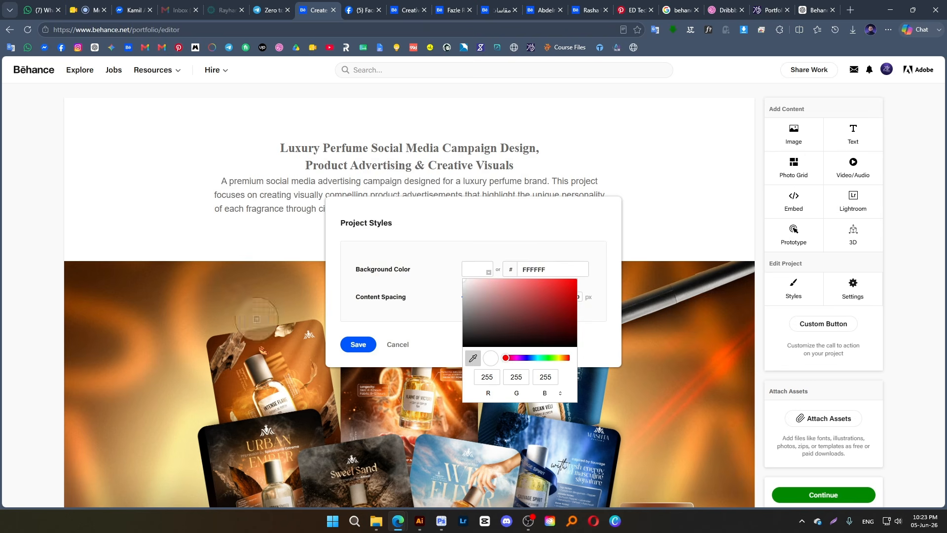
pyautogui.click(189, 284)
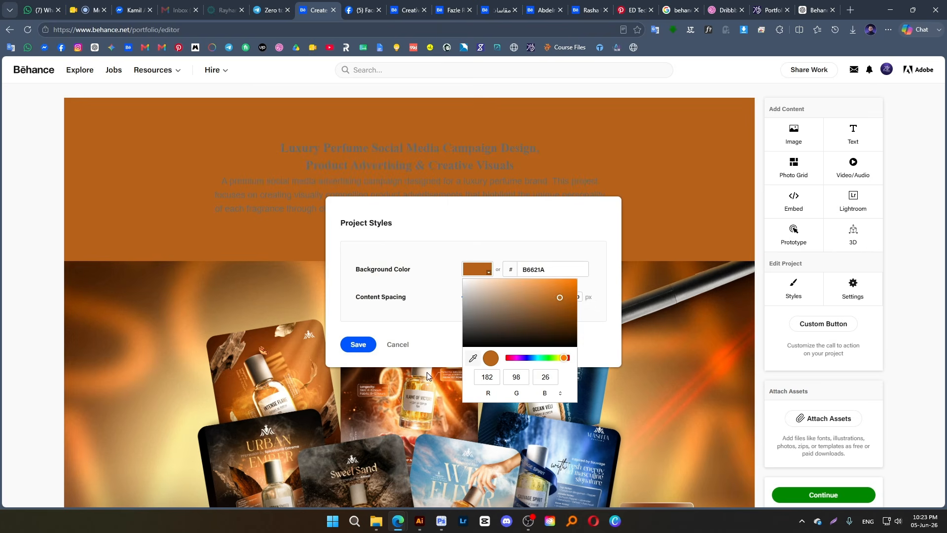
pyautogui.moveTo(560, 298); pyautogui.dragTo(568, 333)
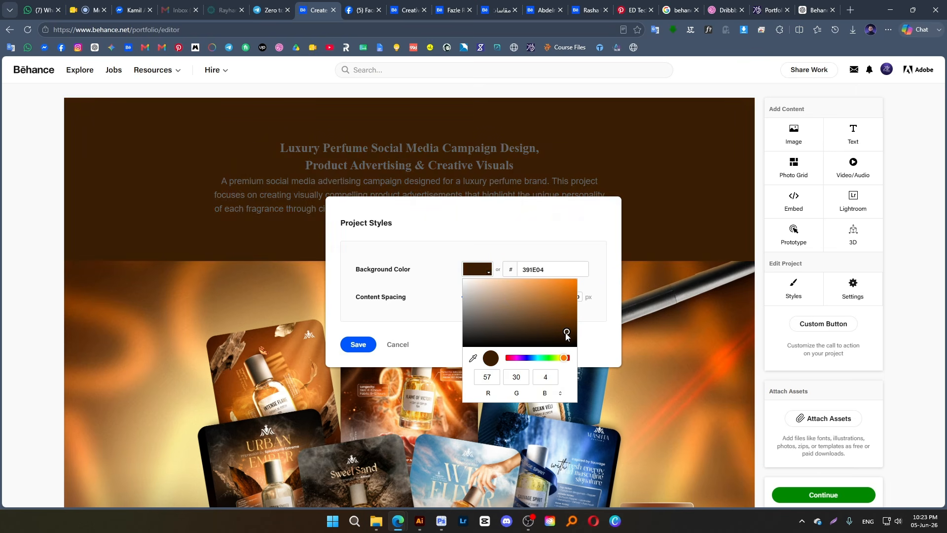
pyautogui.click(358, 344)
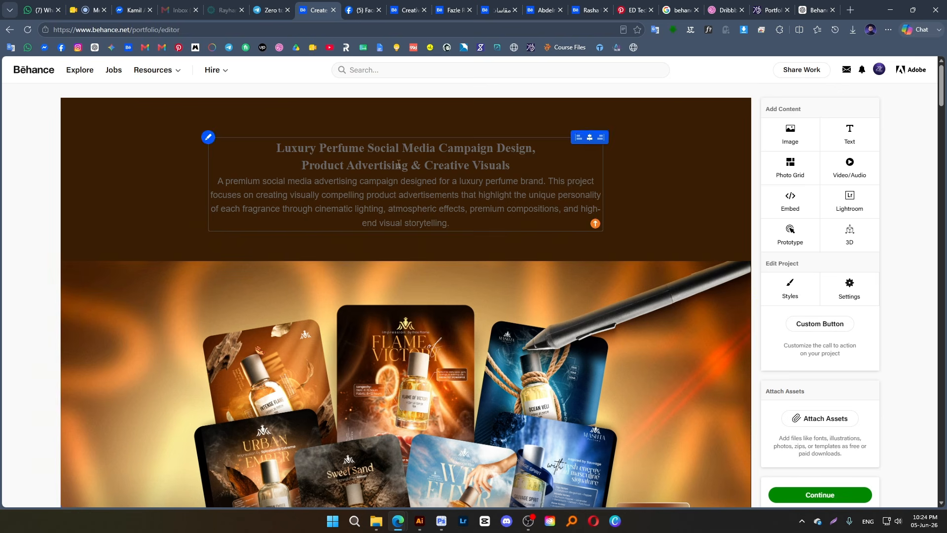
# Change the color of the whole intro text block, heading and description, to white FFFFFF
pyautogui.moveTo(302, 165); pyautogui.dragTo(510, 165)
pyautogui.tripleClick(303, 151)
pyautogui.hotkey('ctrl', 'a')
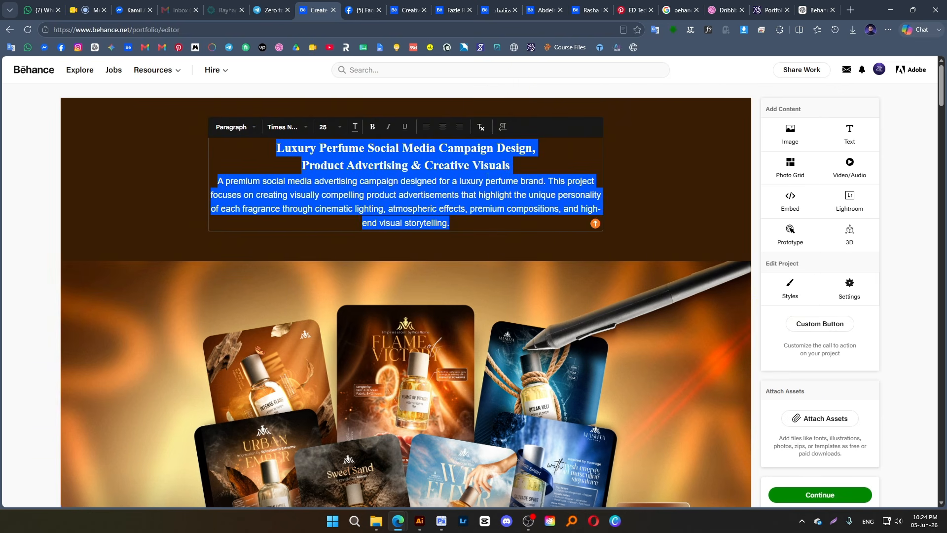
pyautogui.click(360, 129)
pyautogui.click(495, 161)
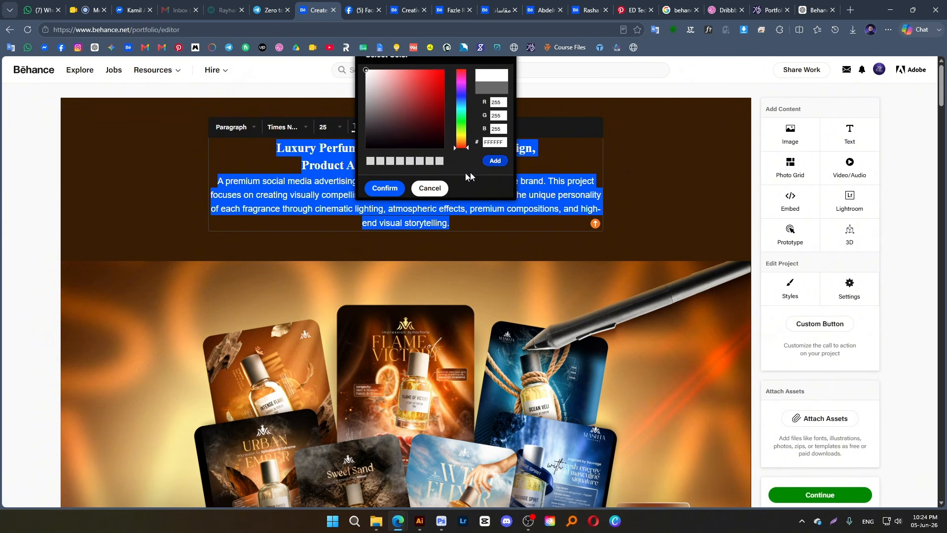
pyautogui.click(385, 188)
pyautogui.click(625, 157)
pyautogui.scroll(-2, 450, 248)
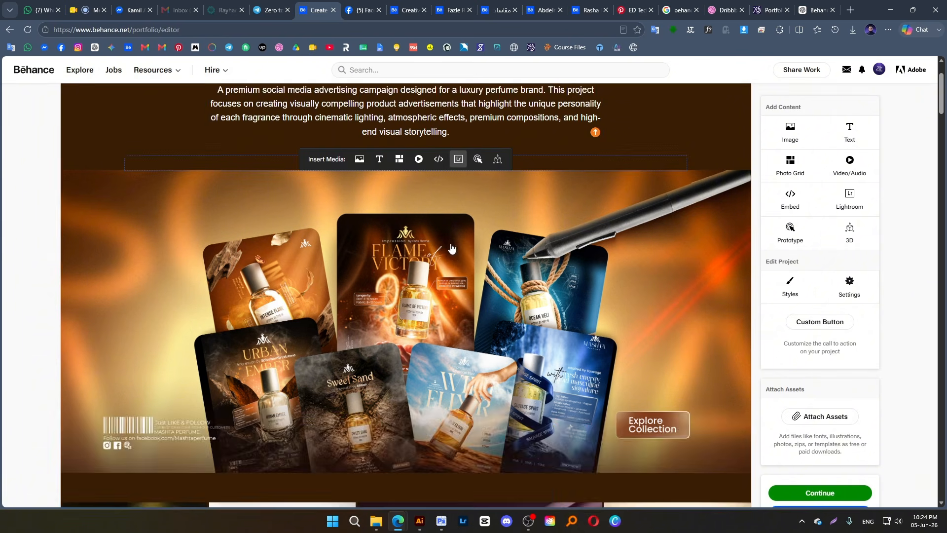
# Set both lines of the intro heading to size 30 in the Arial font
pyautogui.scroll(2, 450, 249)
pyautogui.moveTo(511, 166); pyautogui.dragTo(276, 148)
pyautogui.click(326, 128)
pyautogui.scroll(-6, 359, 205)
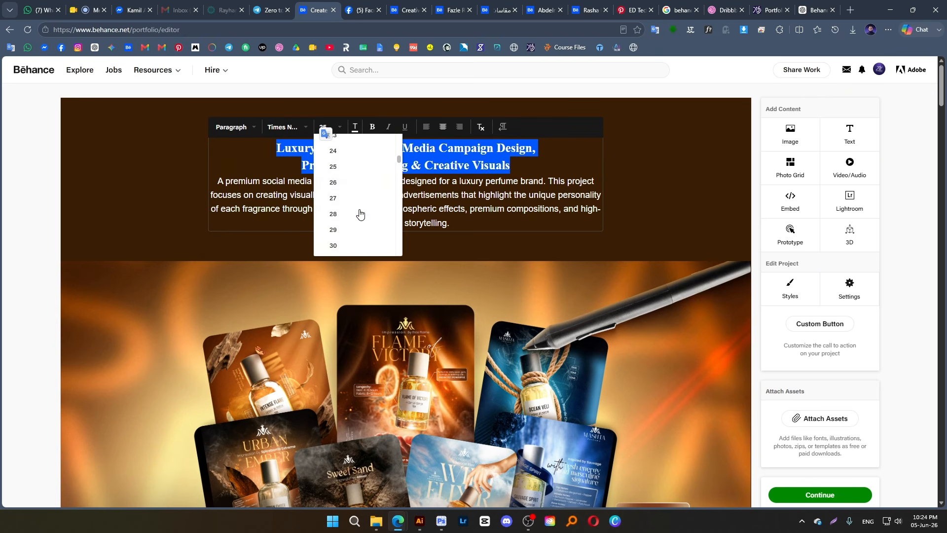
pyautogui.scroll(3, 349, 175)
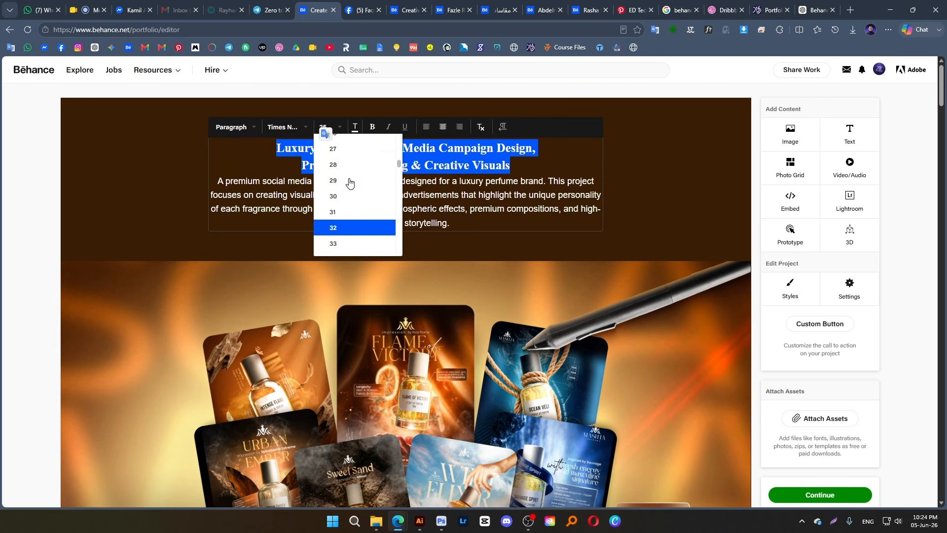
pyautogui.click(350, 179)
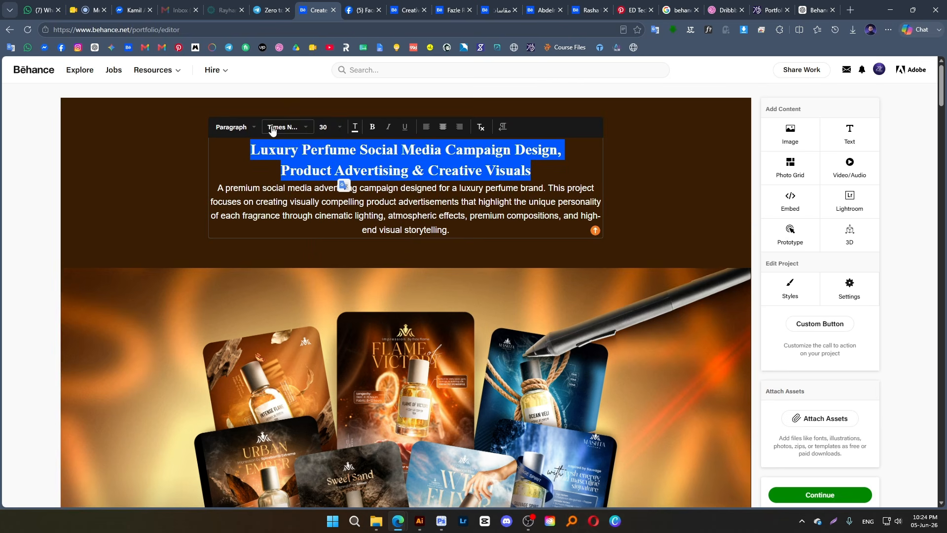
pyautogui.click(272, 129)
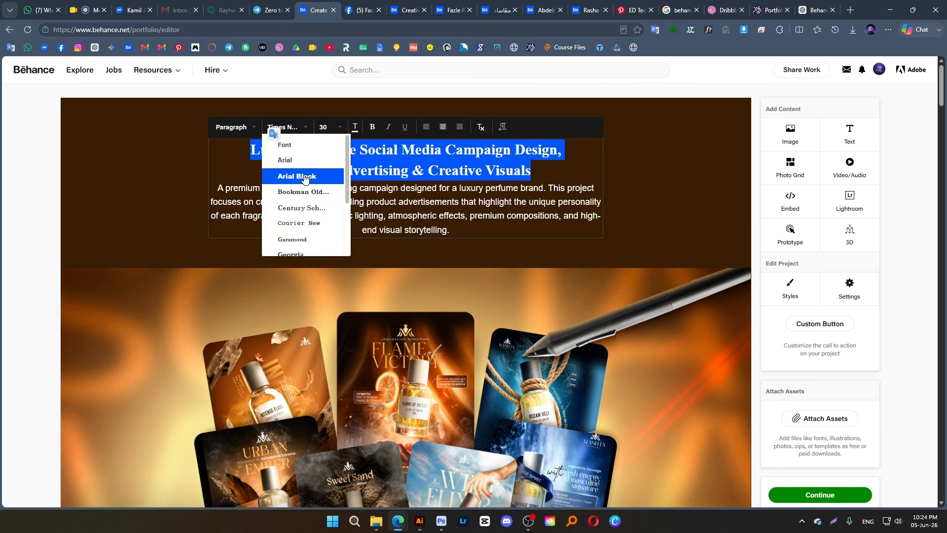
pyautogui.click(296, 160)
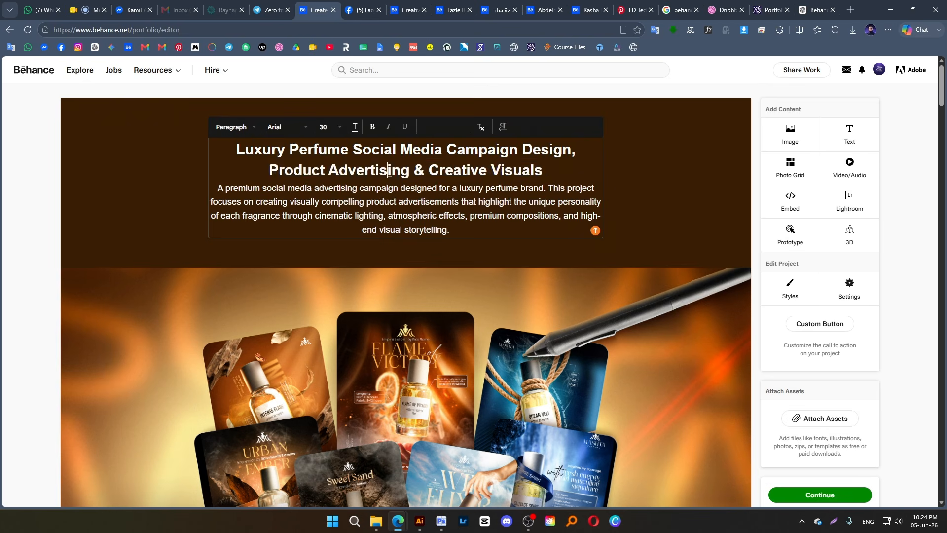
# Set the heading line "Luxury Perfume Social Media Campaign Design," to font size 26
pyautogui.tripleClick(370, 170)
pyautogui.click(330, 127)
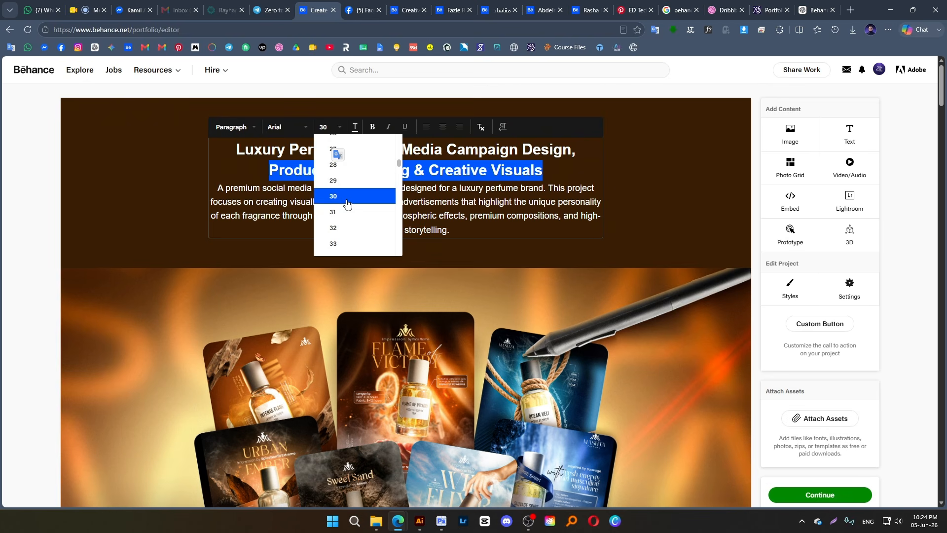
pyautogui.tripleClick(283, 150)
pyautogui.click(327, 129)
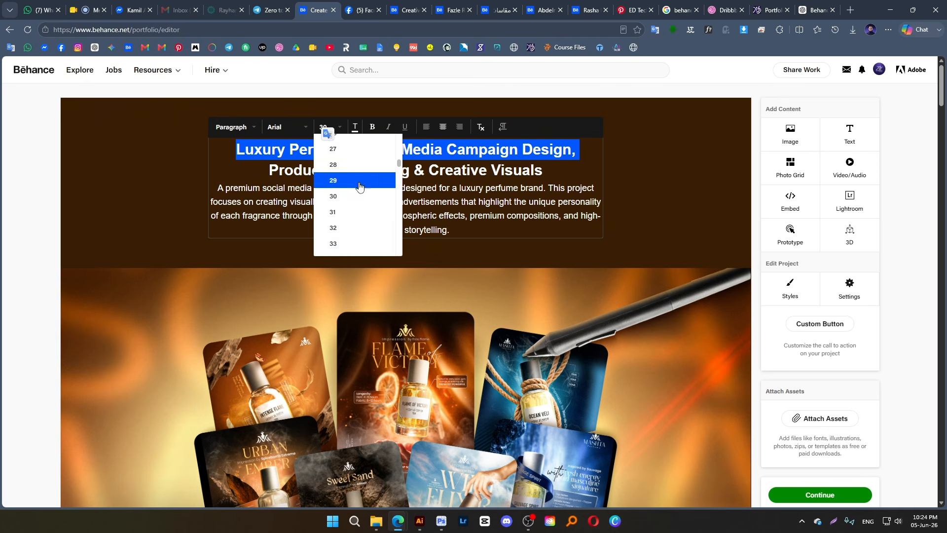
pyautogui.scroll(2, 355, 186)
pyautogui.click(346, 229)
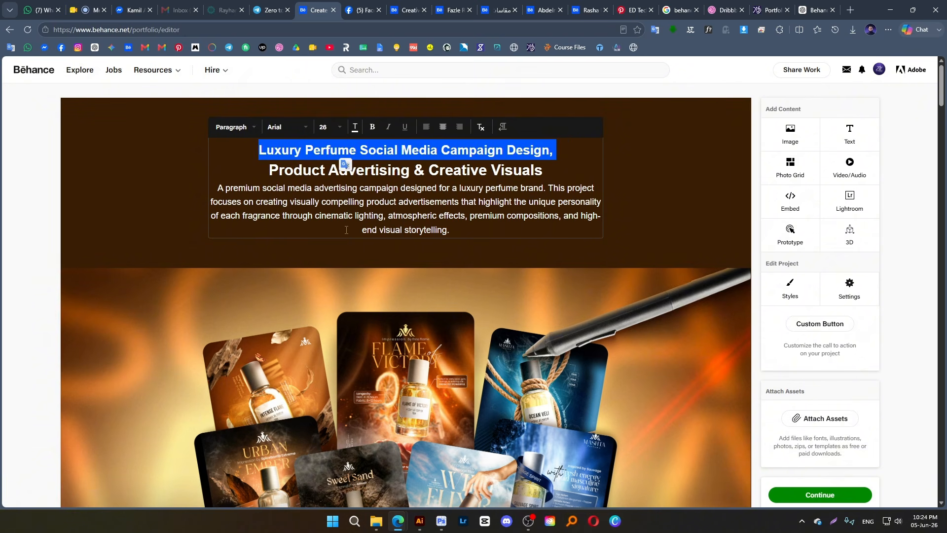
# Set the heading line "Product Advertising & Creative Visuals" to font size 32 and leave text editing
pyautogui.tripleClick(429, 170)
pyautogui.click(329, 129)
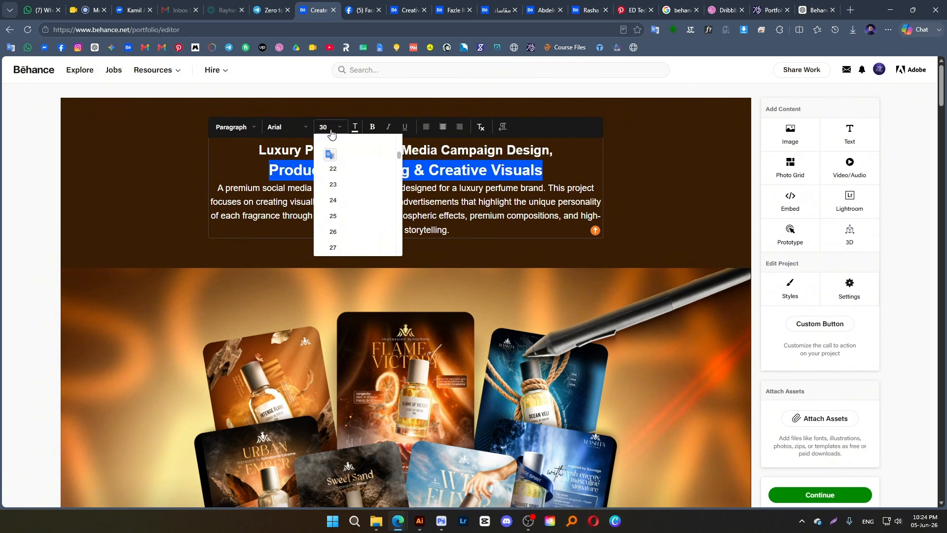
pyautogui.scroll(-1, 351, 214)
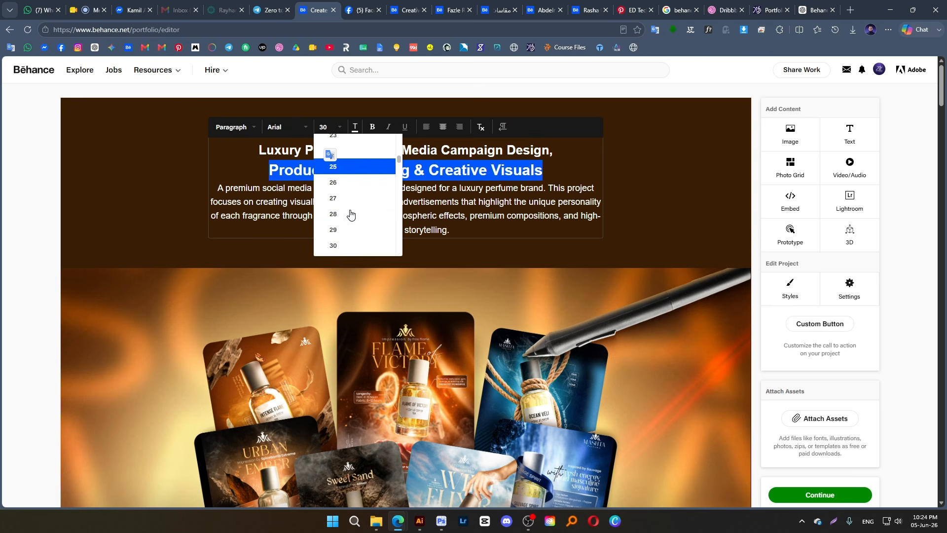
pyautogui.scroll(-1, 351, 214)
pyautogui.click(351, 226)
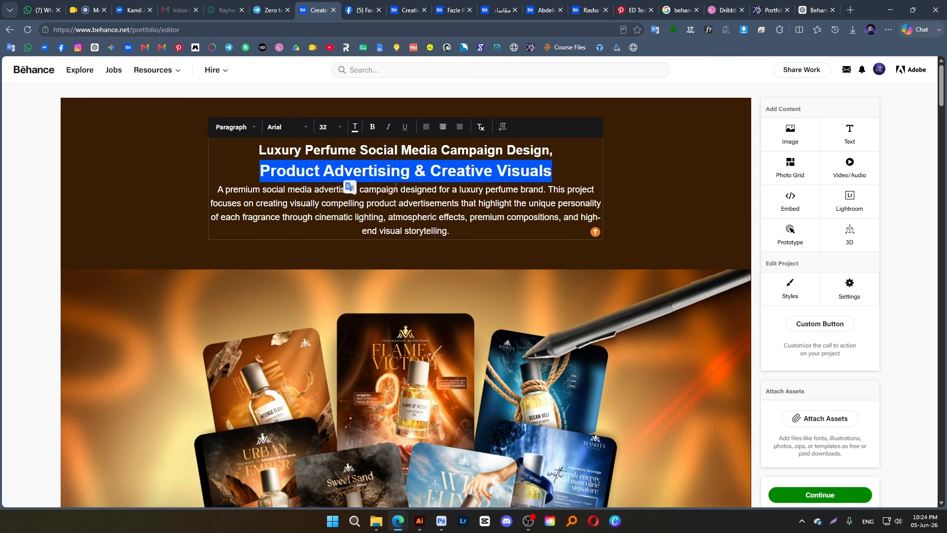
pyautogui.click(425, 170)
pyautogui.click(666, 178)
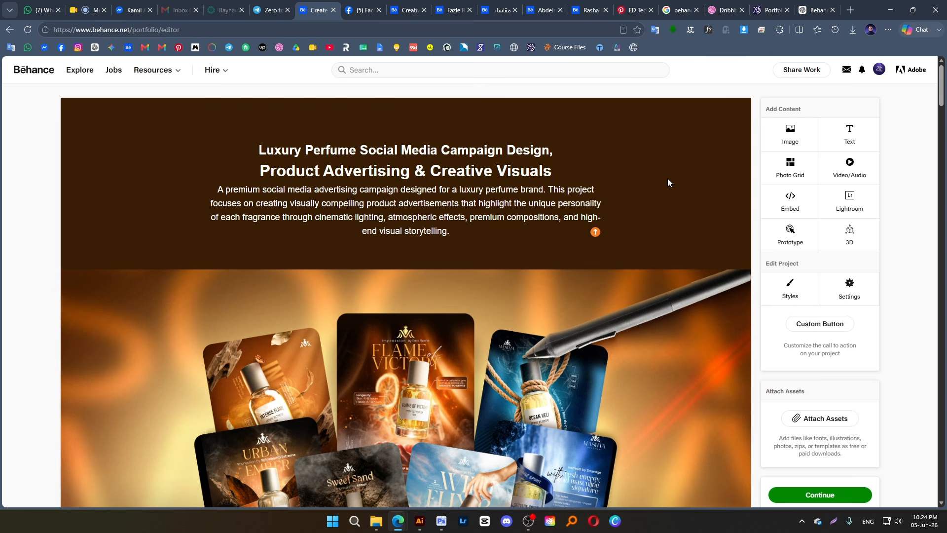
# Review the project down to the closing thank-you image and check the project information settings without changing them
pyautogui.scroll(-20, 667, 179)
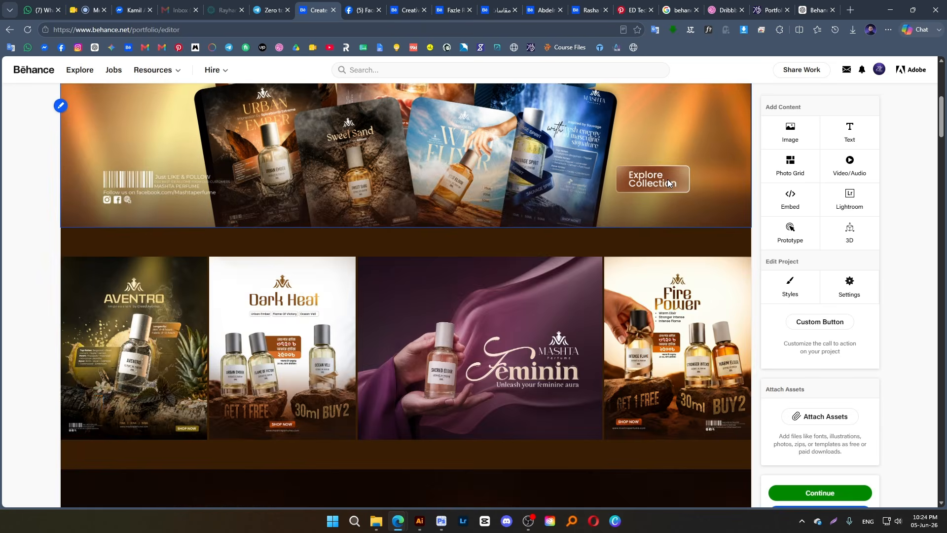
pyautogui.scroll(-20, 655, 199)
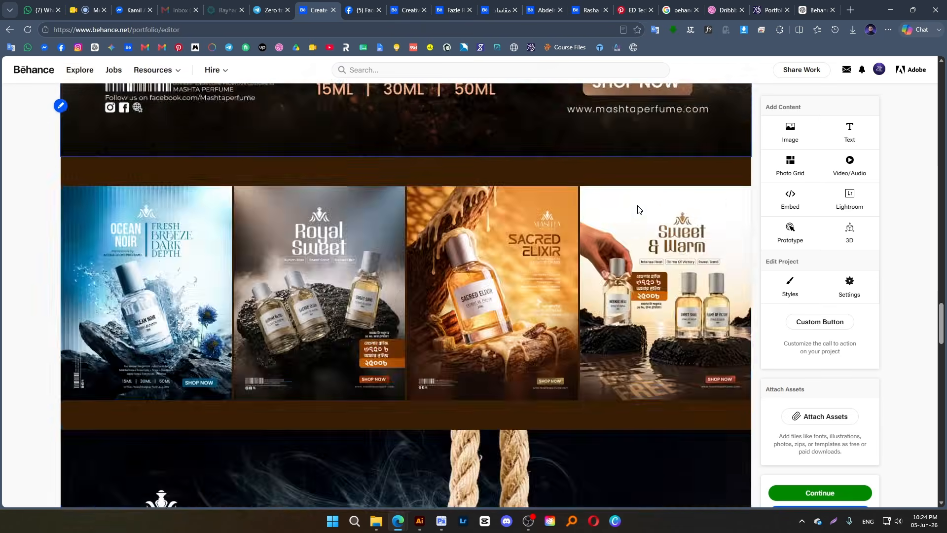
pyautogui.scroll(-3, 618, 212)
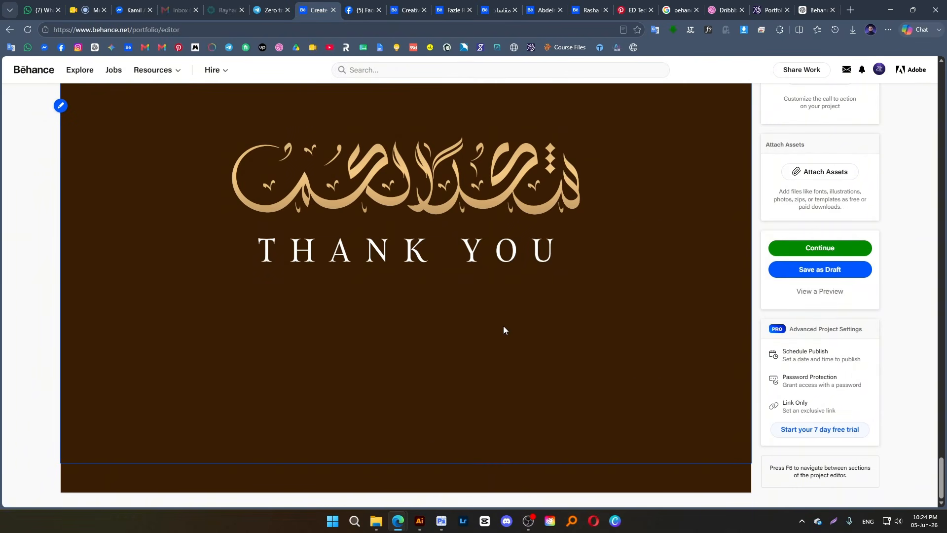
pyautogui.scroll(7, 492, 298)
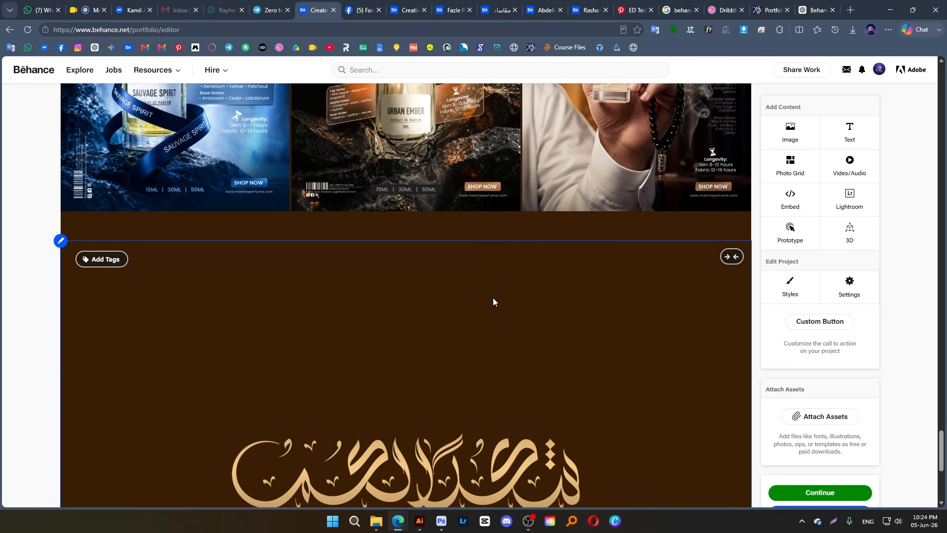
pyautogui.click(854, 299)
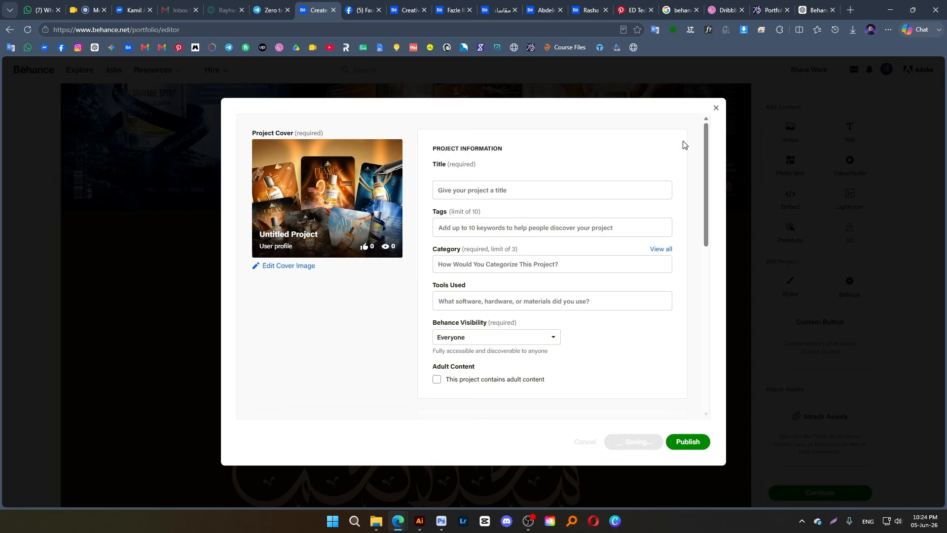
pyautogui.click(716, 108)
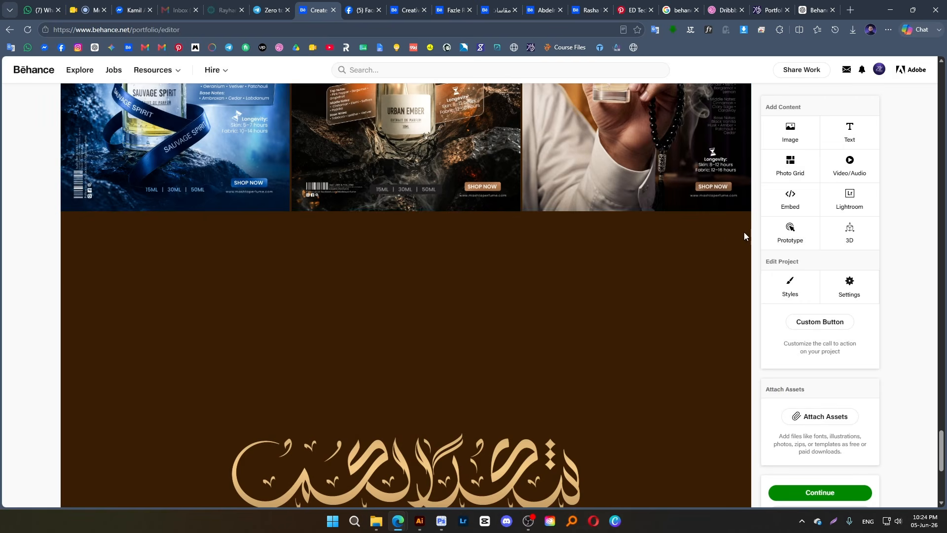
# Set the project's content spacing to 0 px, save the styles and check the gaps between the images
pyautogui.click(782, 288)
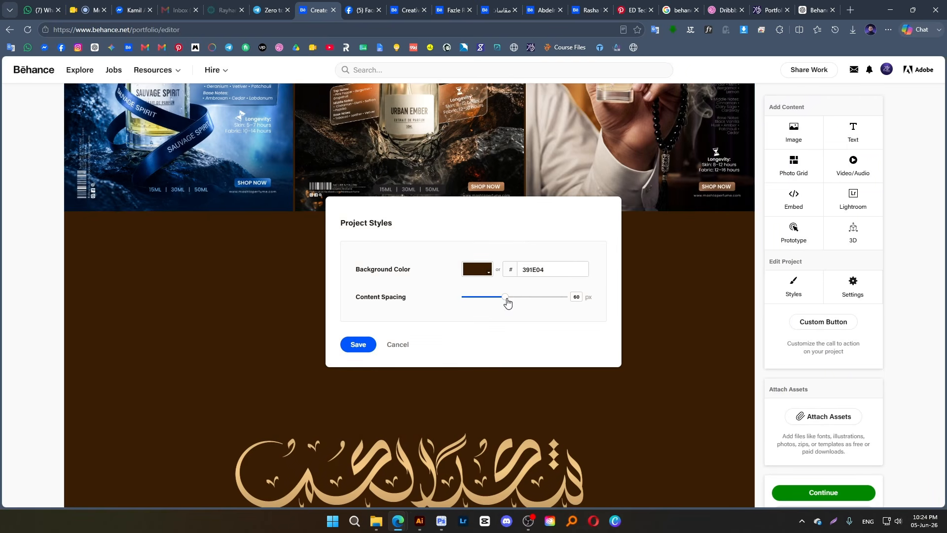
pyautogui.moveTo(507, 302); pyautogui.dragTo(444, 307)
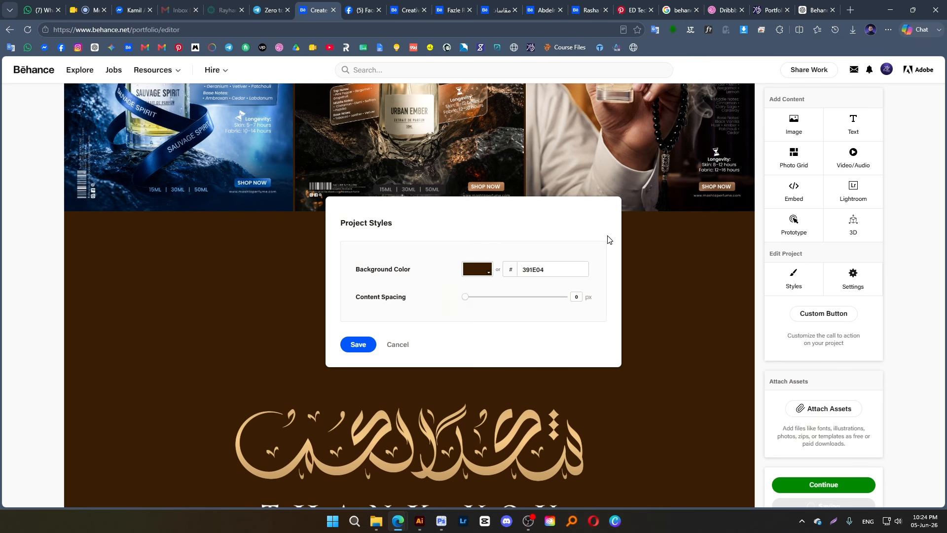
pyautogui.click(365, 344)
pyautogui.scroll(20, 519, 270)
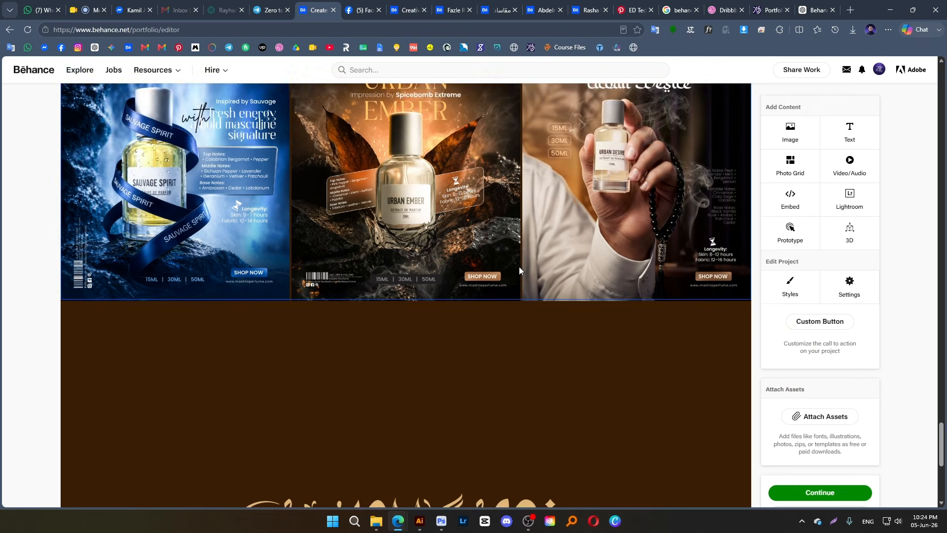
pyautogui.scroll(20, 518, 262)
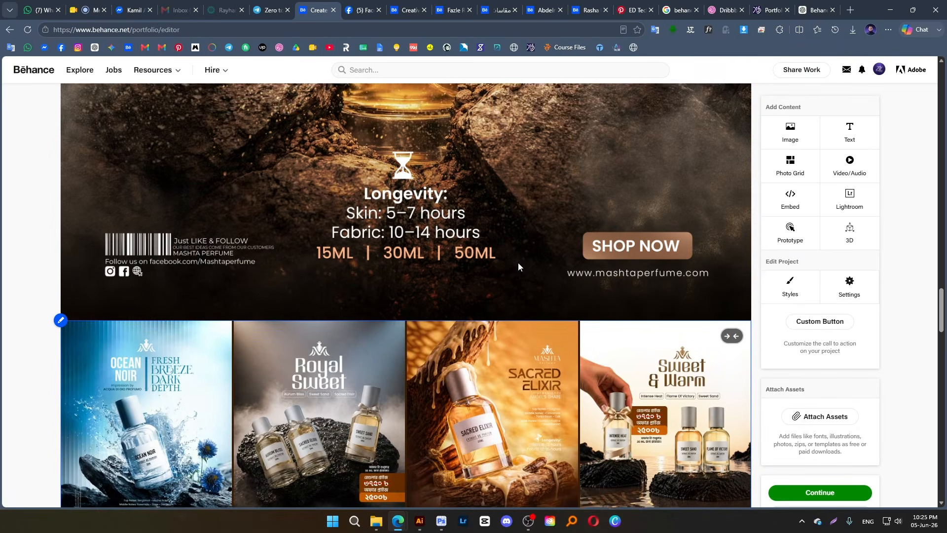
pyautogui.scroll(20, 518, 262)
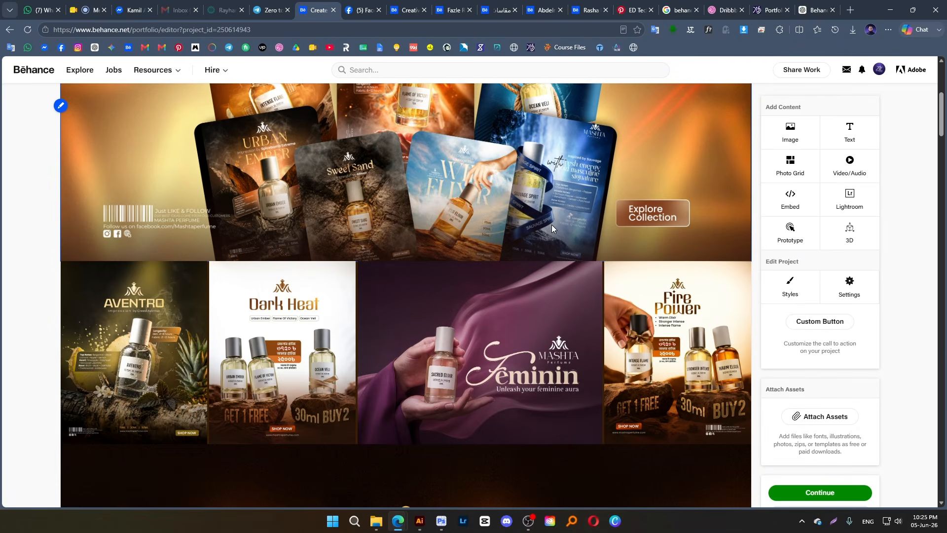
pyautogui.scroll(6, 388, 215)
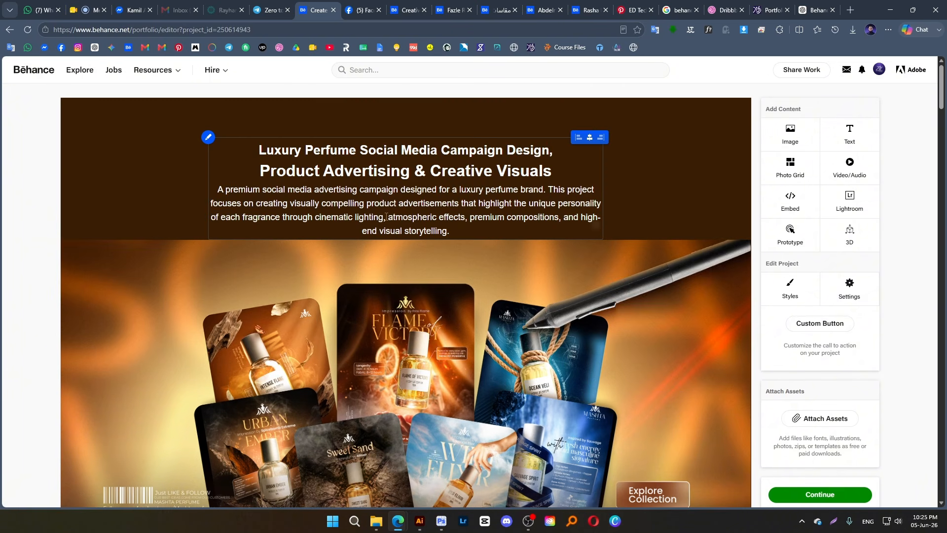
# Set the project's content spacing to 5 px and save the project styles
pyautogui.scroll(-3, 555, 232)
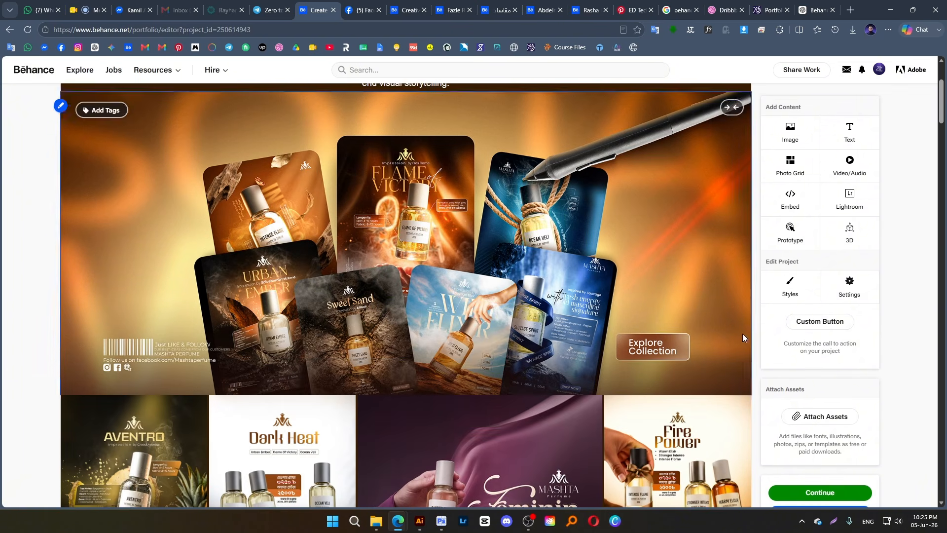
pyautogui.click(795, 289)
pyautogui.moveTo(466, 298); pyautogui.dragTo(469, 299)
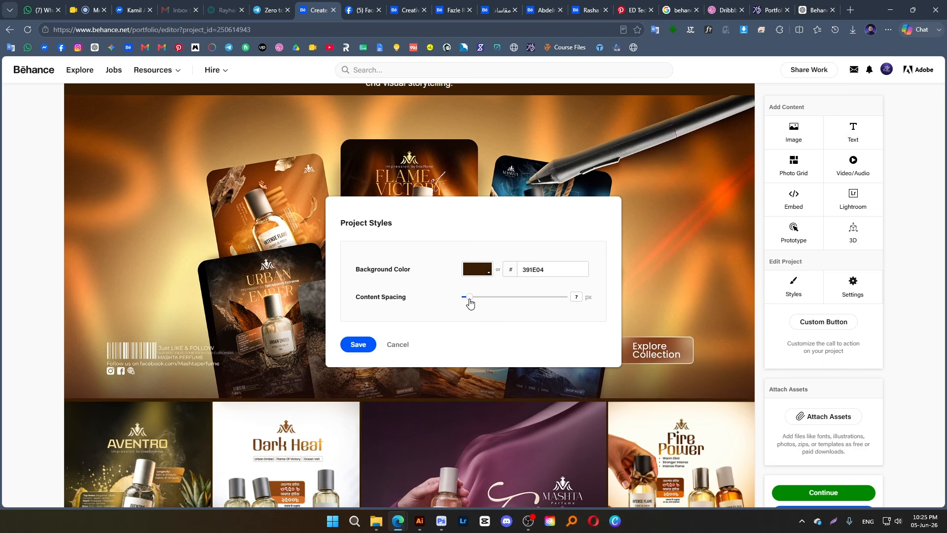
pyautogui.click(373, 343)
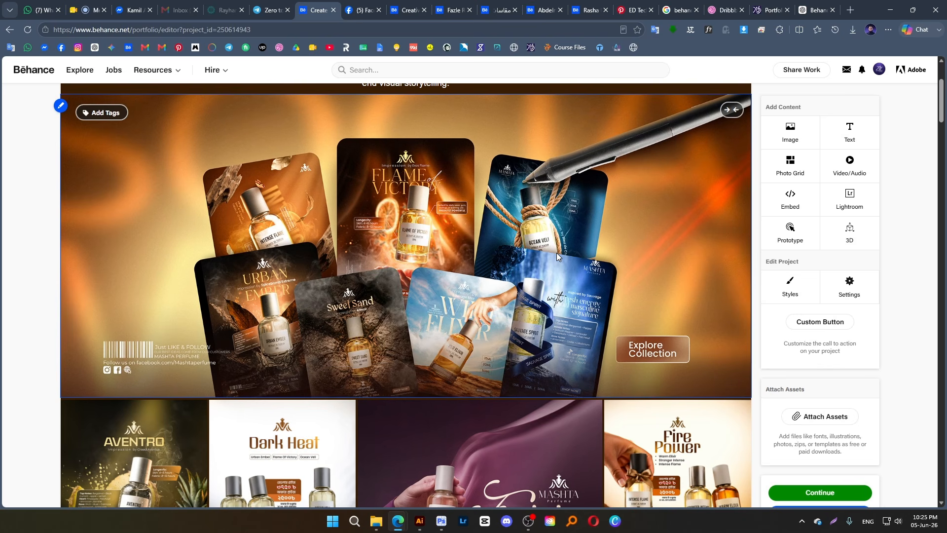
# Recheck the spacing and project styles, then view the project information settings and close them without entering anything
pyautogui.scroll(3, 552, 252)
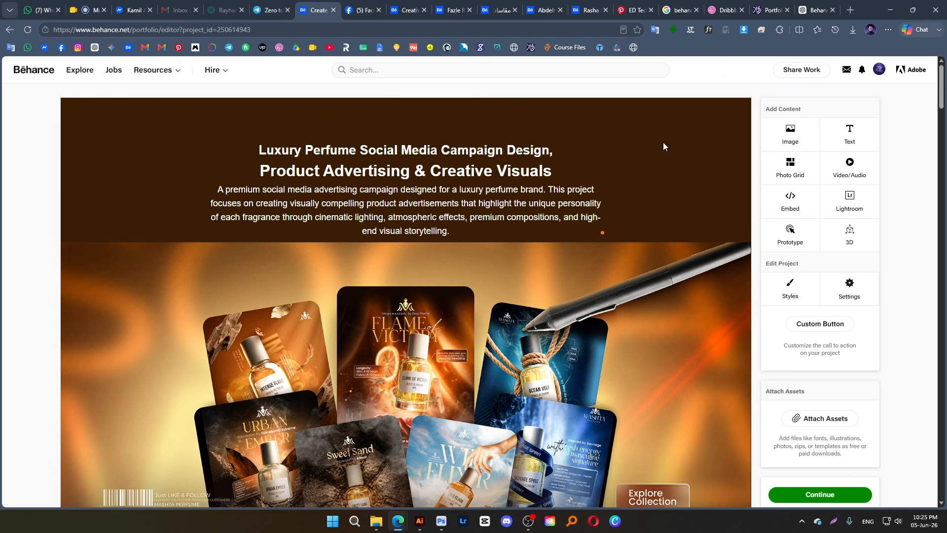
pyautogui.scroll(-8, 608, 291)
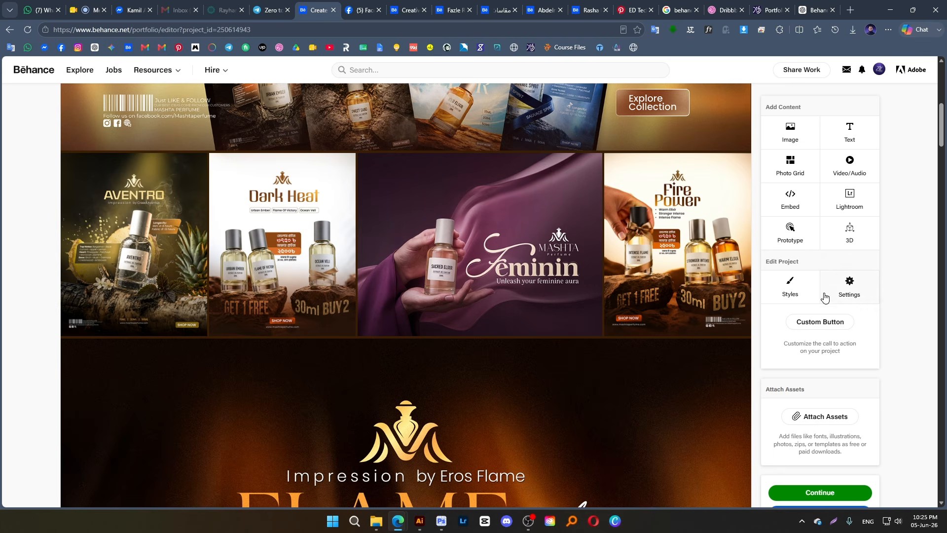
pyautogui.click(792, 288)
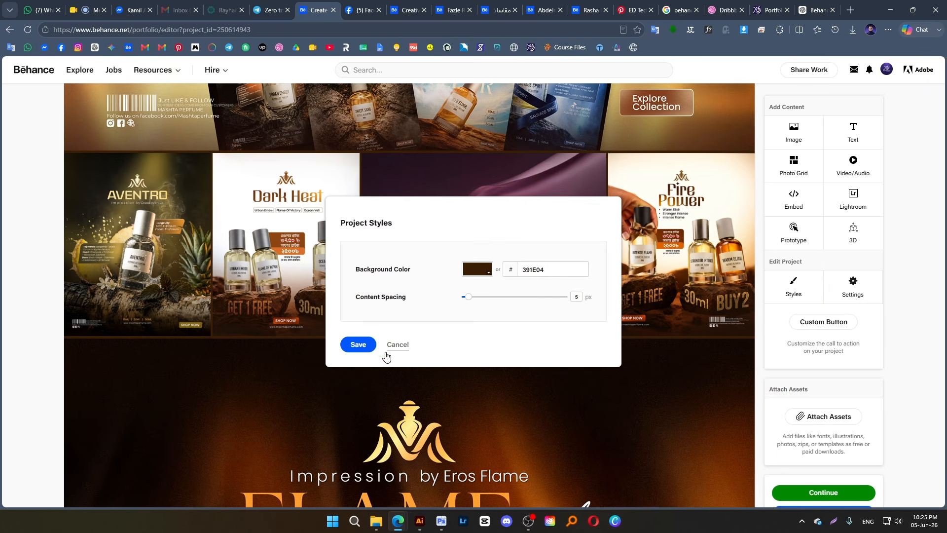
pyautogui.click(365, 347)
pyautogui.click(859, 292)
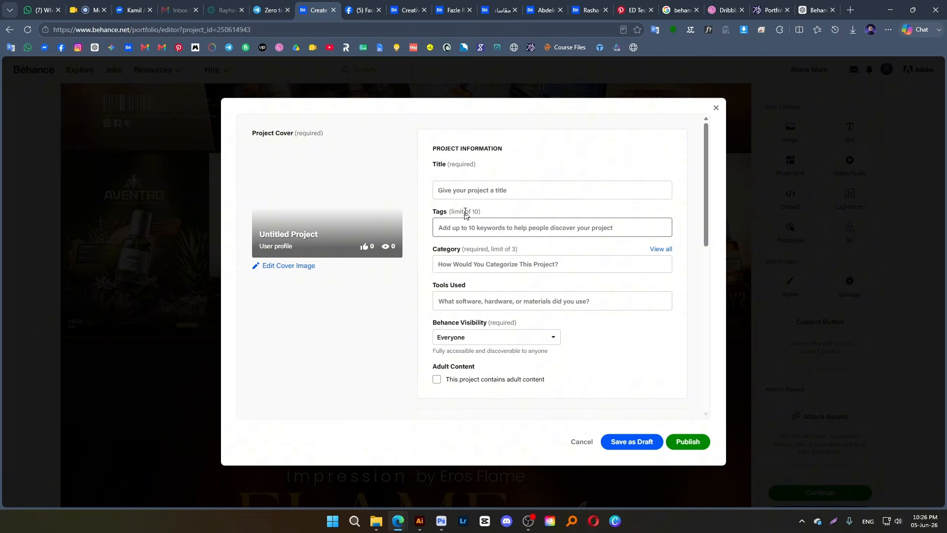
pyautogui.click(716, 107)
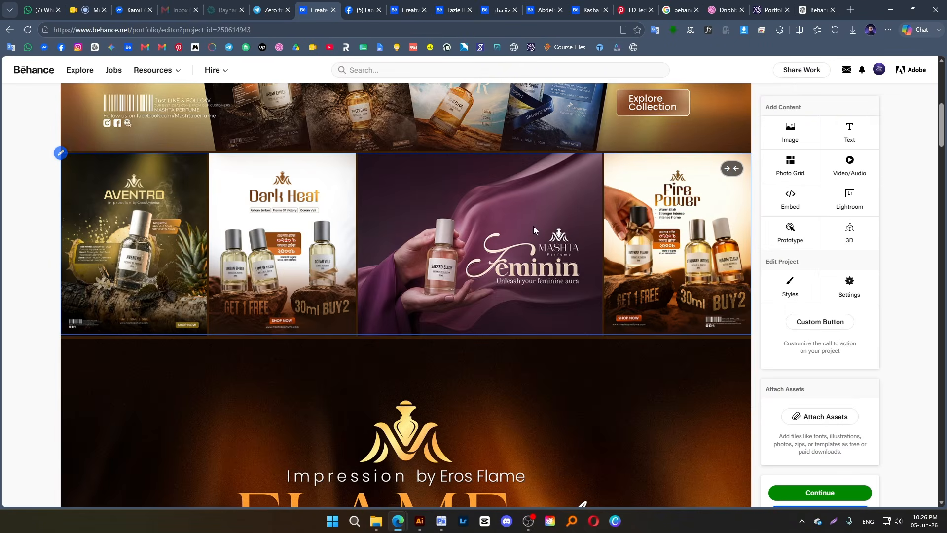
# Set the project's content spacing to 0 px and save the project styles
pyautogui.scroll(-15, 484, 277)
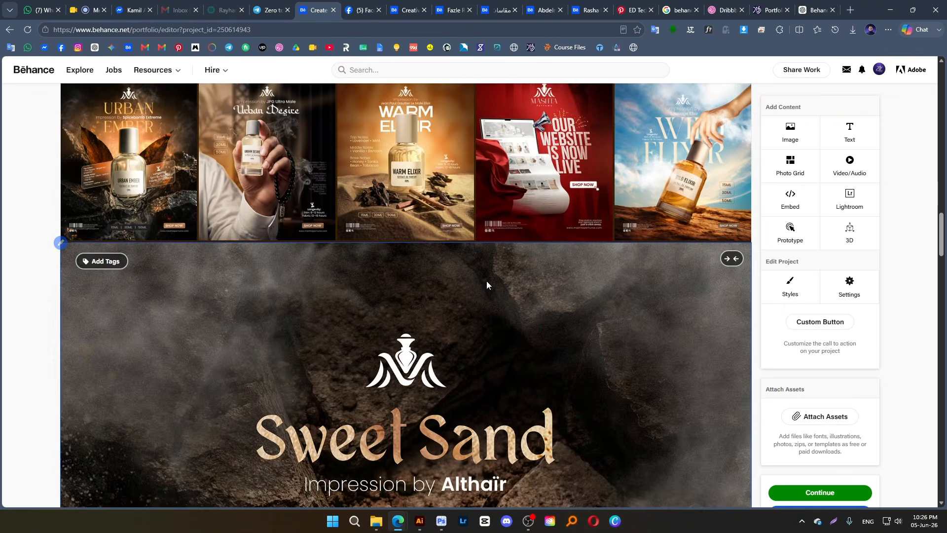
pyautogui.scroll(8, 502, 308)
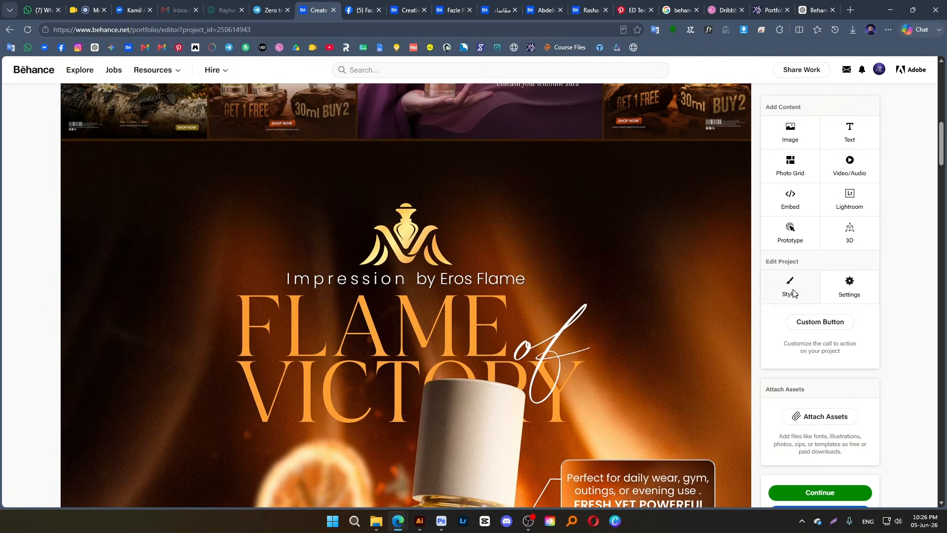
pyautogui.click(791, 286)
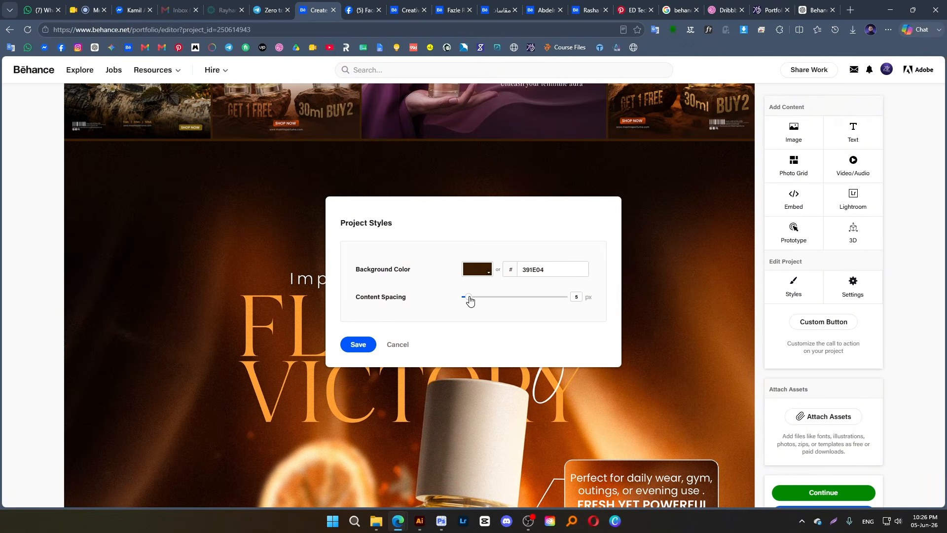
pyautogui.moveTo(469, 299)
pyautogui.mouseDown()
pyautogui.moveTo(503, 298)
pyautogui.moveTo(465, 306)
pyautogui.mouseUp()
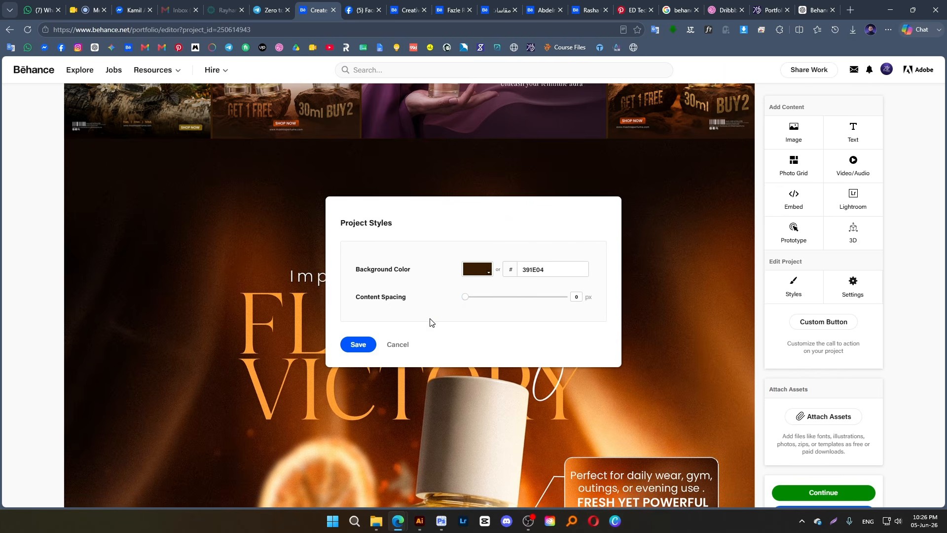
pyautogui.click(356, 347)
pyautogui.scroll(3, 492, 244)
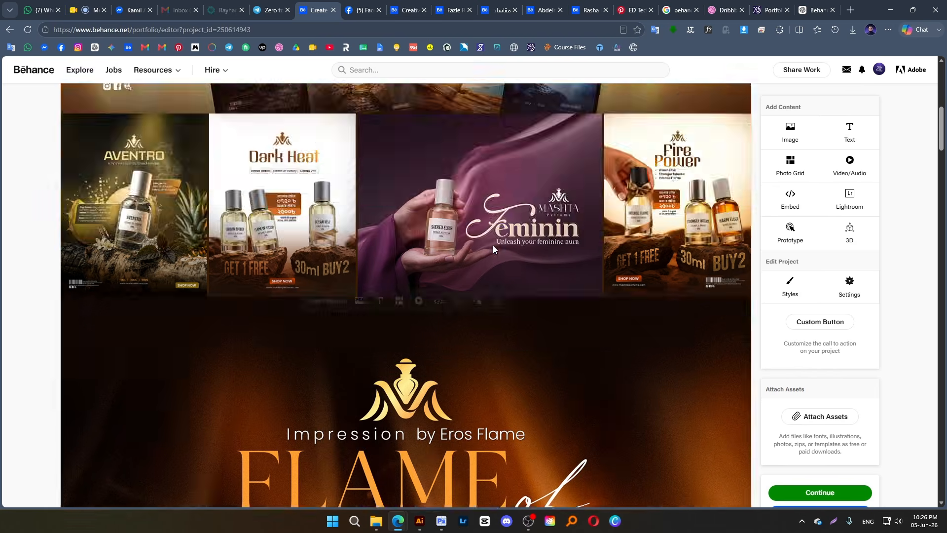
# Add five blank lines below the intro paragraph, after "high-end visual storytelling."
pyautogui.scroll(5, 492, 244)
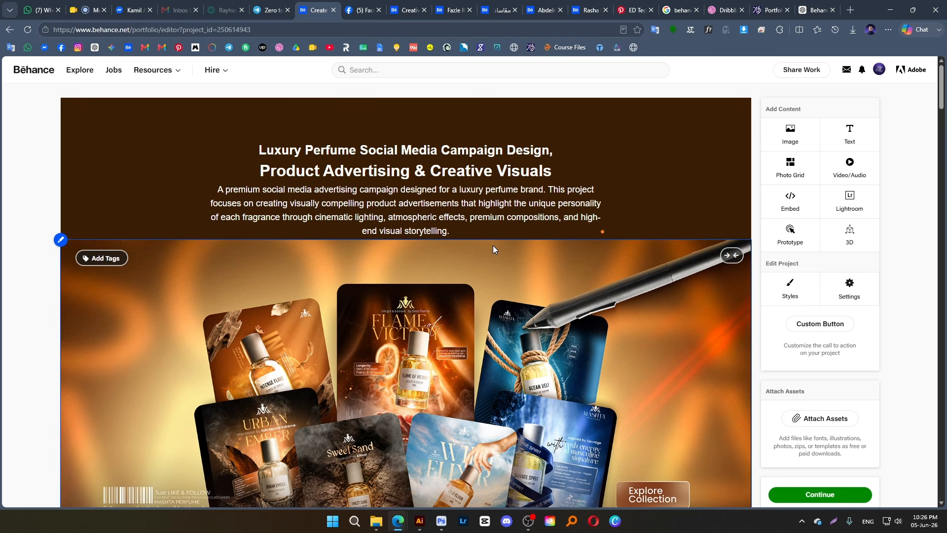
pyautogui.click(458, 227)
pyautogui.press('Return')
pyautogui.press('Return')
pyautogui.press('Return')
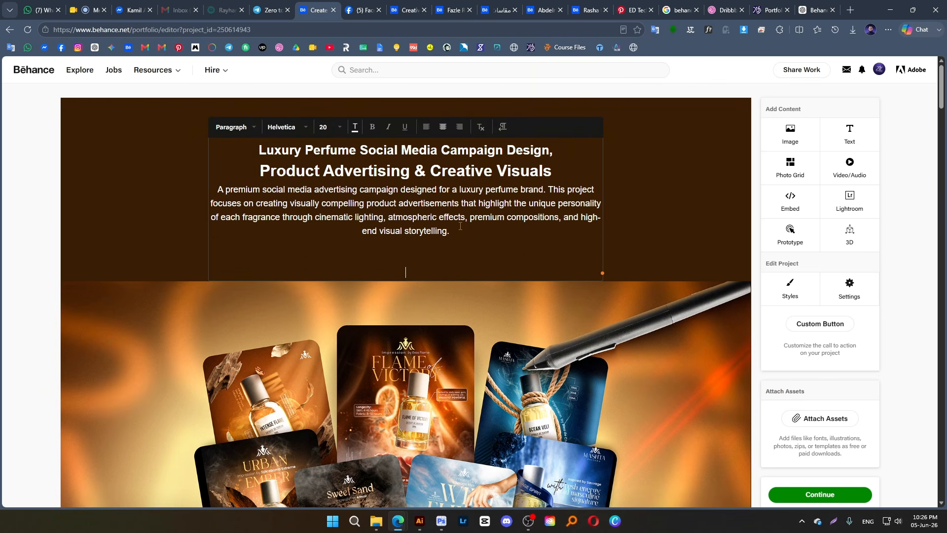
pyautogui.click(644, 190)
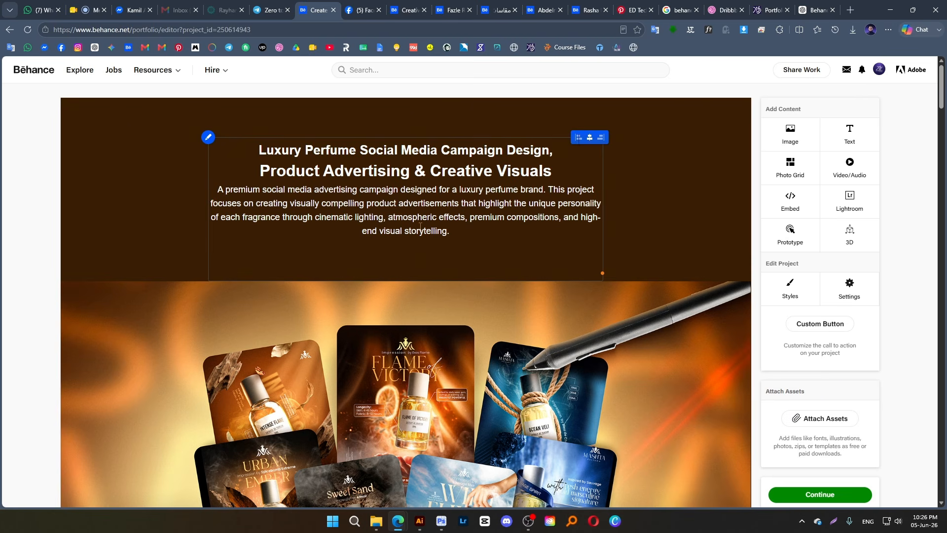
pyautogui.click(454, 237)
pyautogui.press('Return')
pyautogui.press('Return')
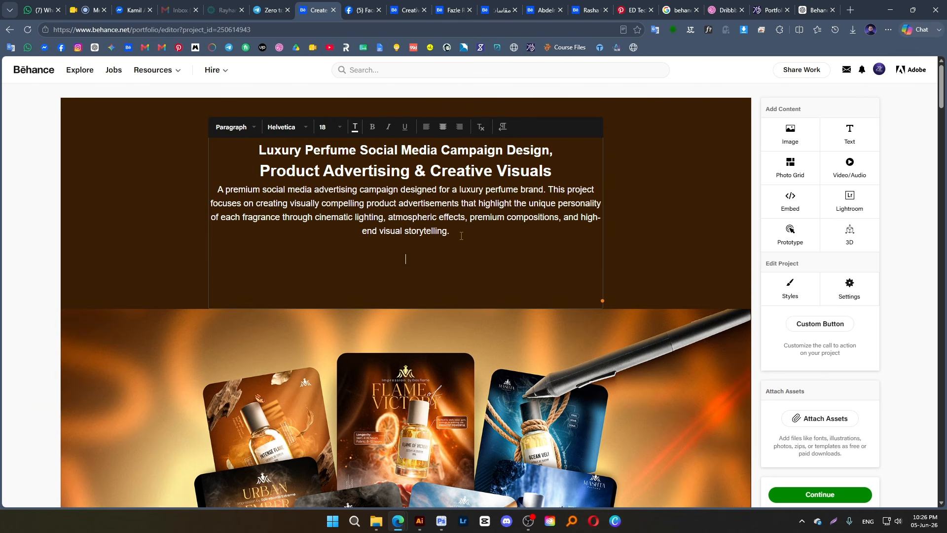
# Find the "Logo Designer | Brand Identity Specialist" project in the bookmarked Behance profile and open it
pyautogui.click(352, 6)
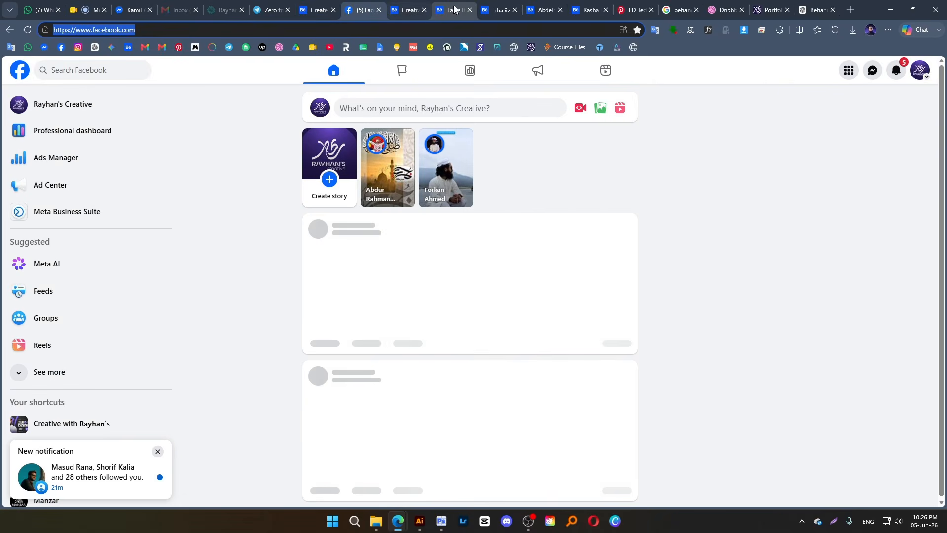
pyautogui.click(451, 10)
pyautogui.scroll(10, 495, 140)
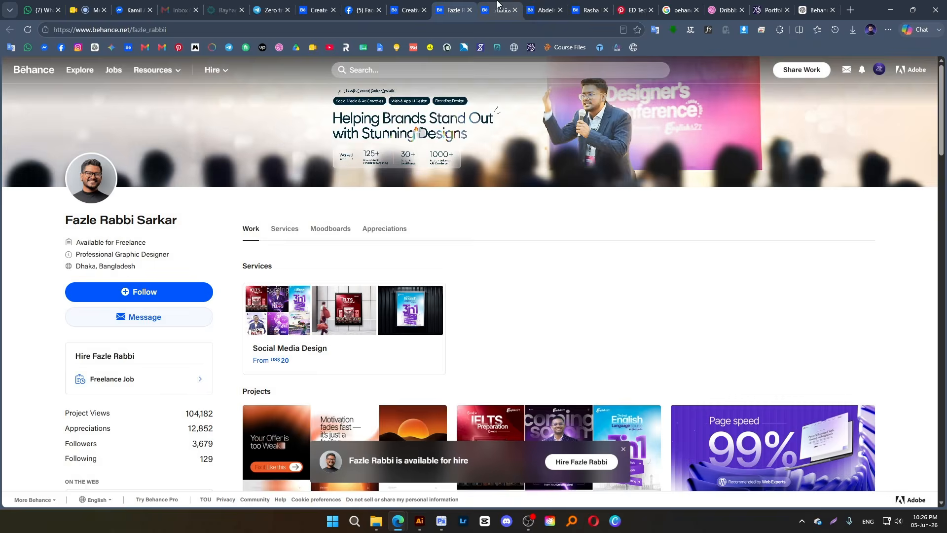
pyautogui.click(499, 9)
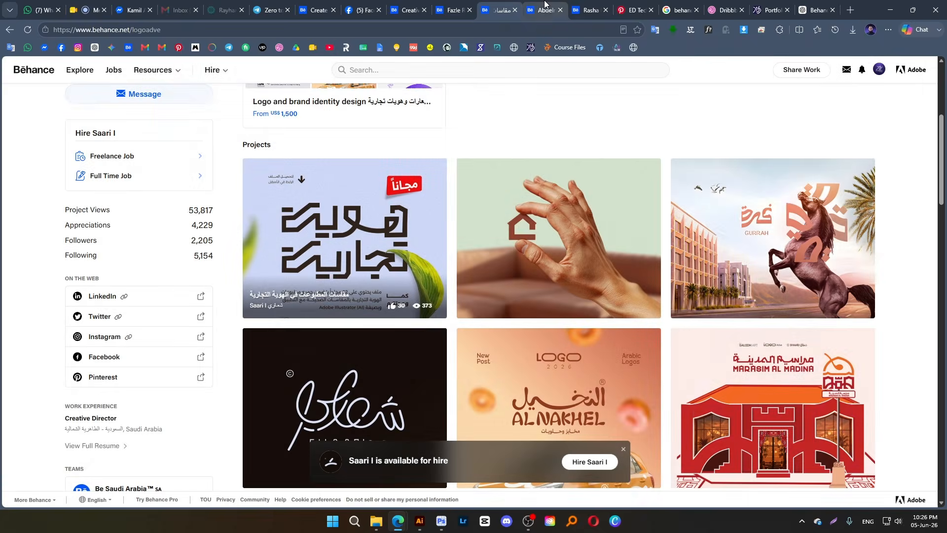
pyautogui.click(545, 5)
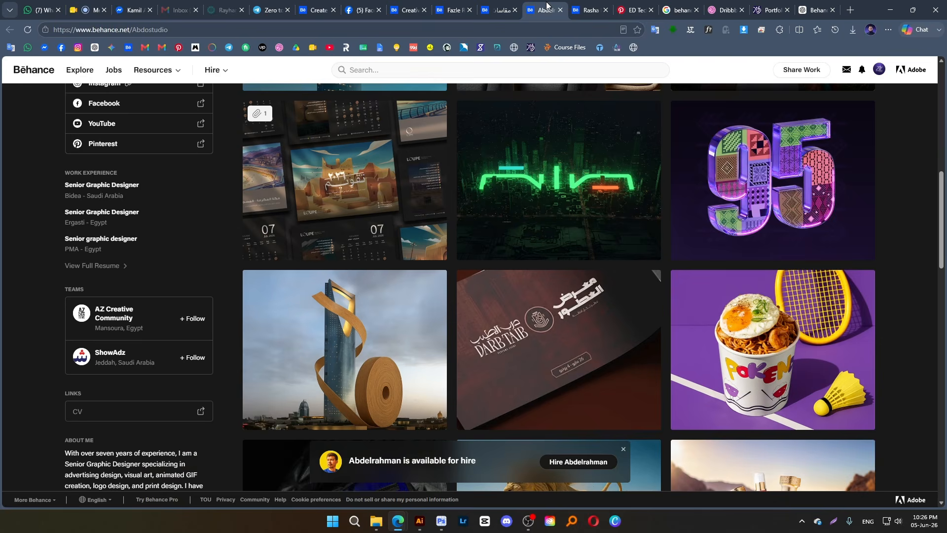
pyautogui.click(133, 48)
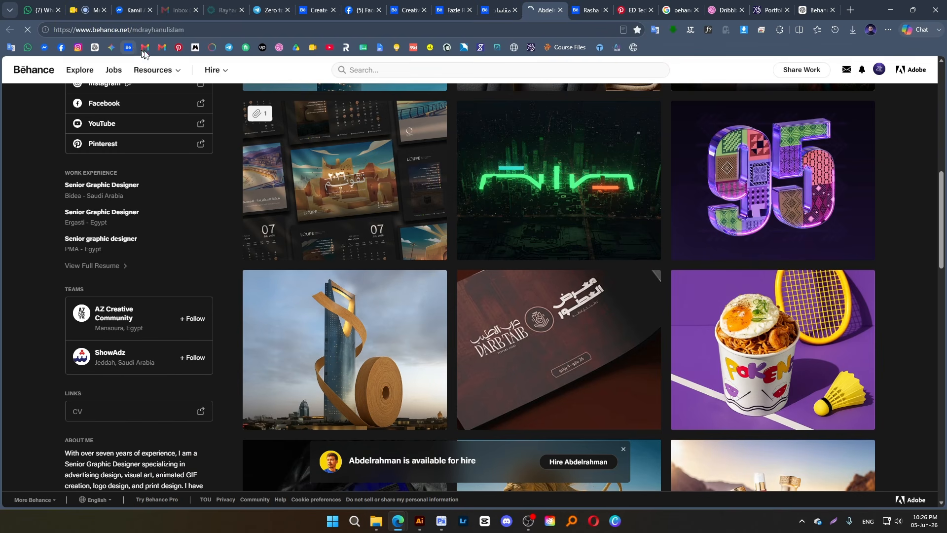
pyautogui.scroll(-3, 444, 348)
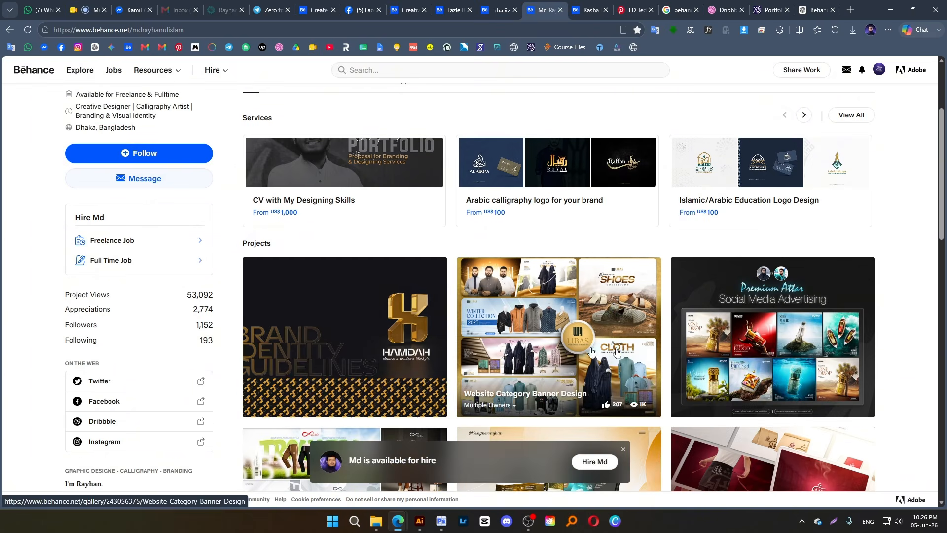
pyautogui.scroll(-5, 479, 350)
pyautogui.scroll(-2, 541, 367)
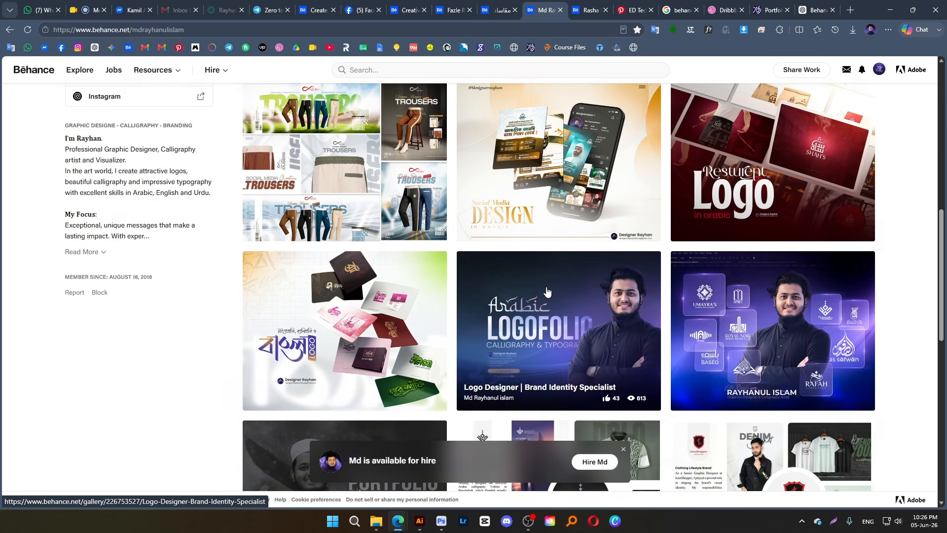
pyautogui.click(546, 290)
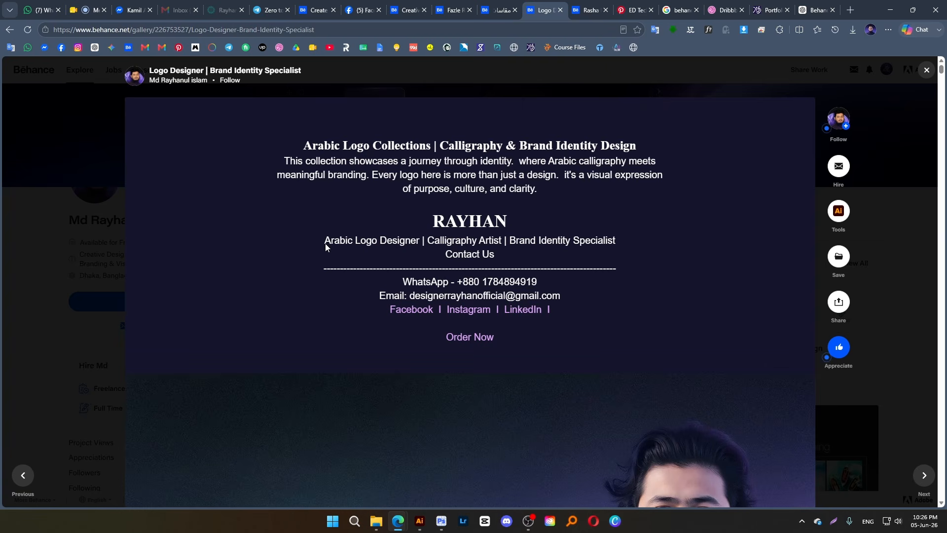
# Copy the logo project's contact block, from "Contact Us" through the social links, and paste it below the perfume project's intro paragraph
pyautogui.moveTo(444, 258); pyautogui.dragTo(551, 314)
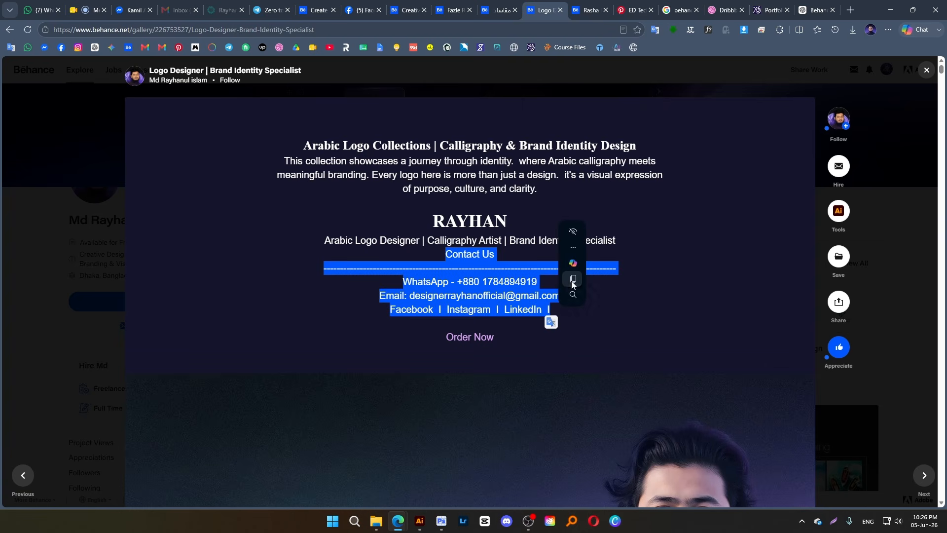
pyautogui.click(316, 10)
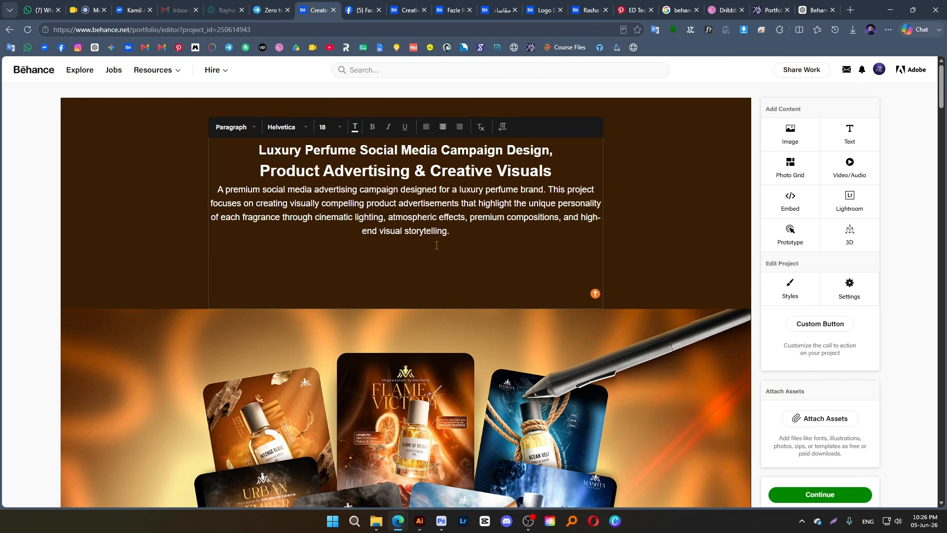
pyautogui.hotkey('ctrl', 'v')
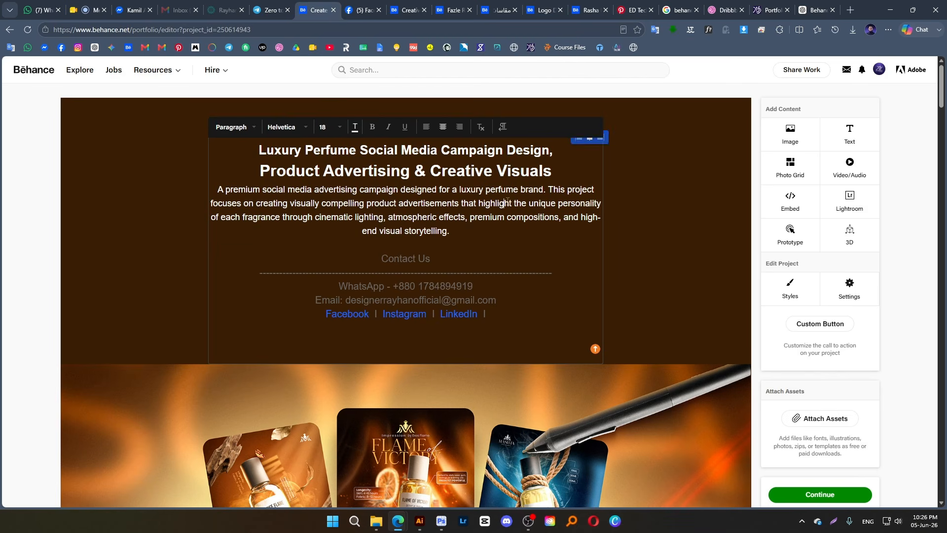
pyautogui.click(651, 187)
pyautogui.scroll(-2, 651, 186)
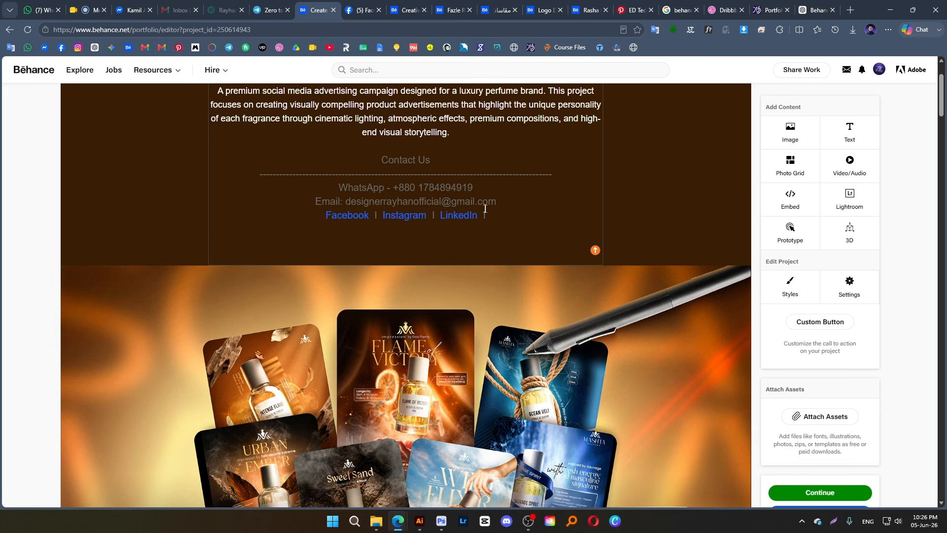
pyautogui.scroll(1, 485, 209)
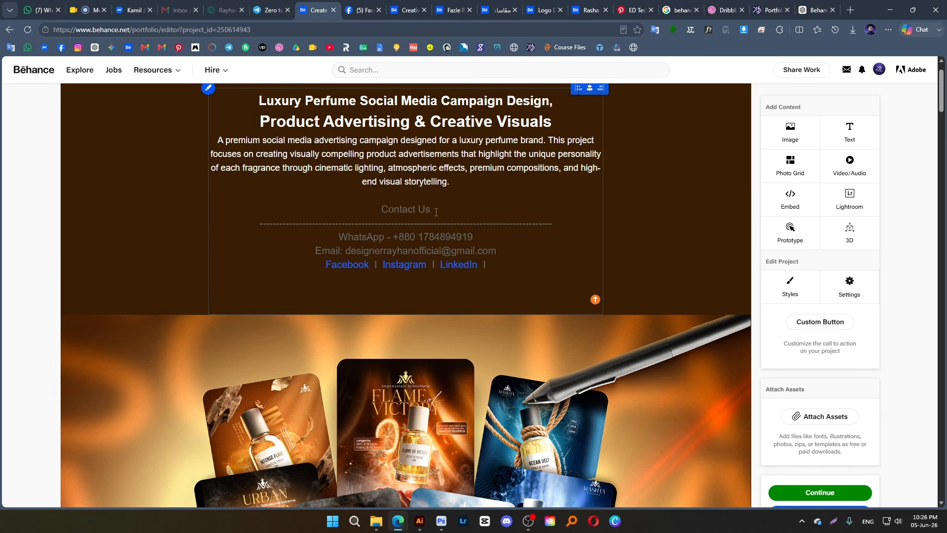
# Make the "Contact Us" heading bold and set its font size to 25
pyautogui.moveTo(436, 212); pyautogui.dragTo(380, 211)
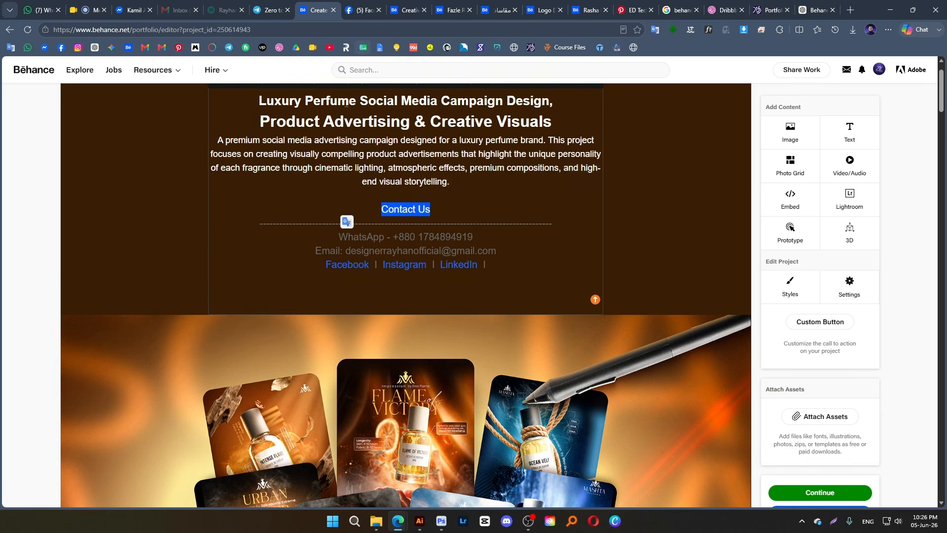
pyautogui.scroll(1, 385, 131)
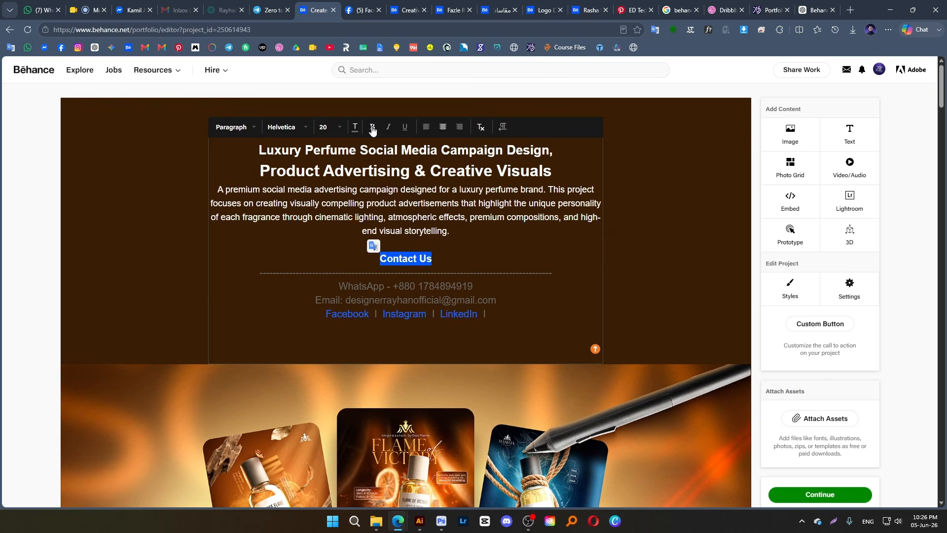
pyautogui.click(327, 127)
pyautogui.scroll(-5, 351, 212)
pyautogui.scroll(6, 351, 213)
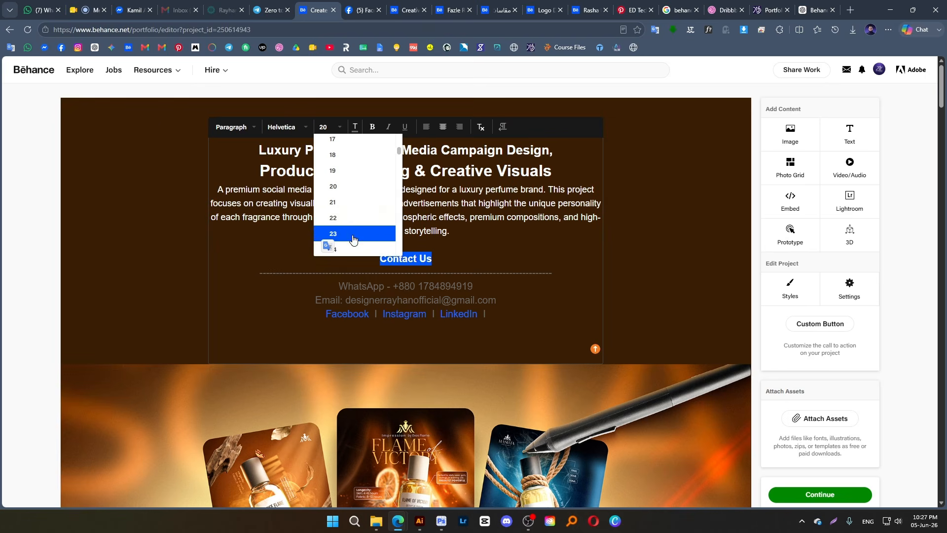
pyautogui.scroll(-1, 351, 233)
pyautogui.click(350, 232)
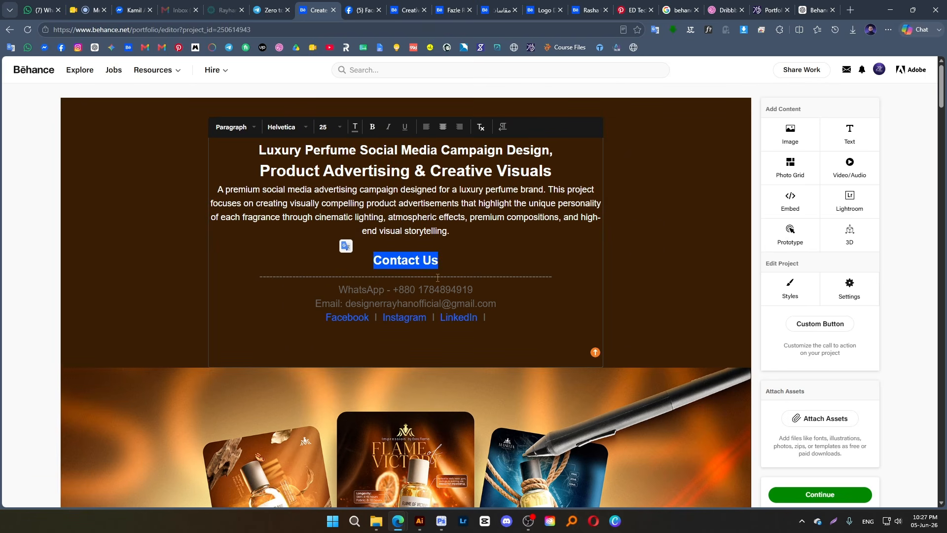
# Color the "Contact Us" heading, separator line, WhatsApp line and email line white (FFFFFF)
pyautogui.doubleClick(380, 256)
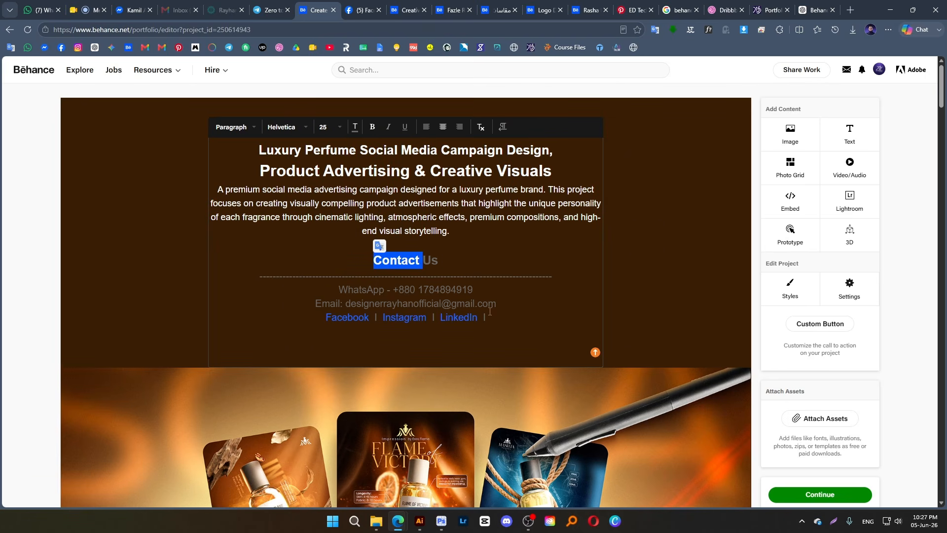
pyautogui.moveTo(376, 261); pyautogui.dragTo(504, 308)
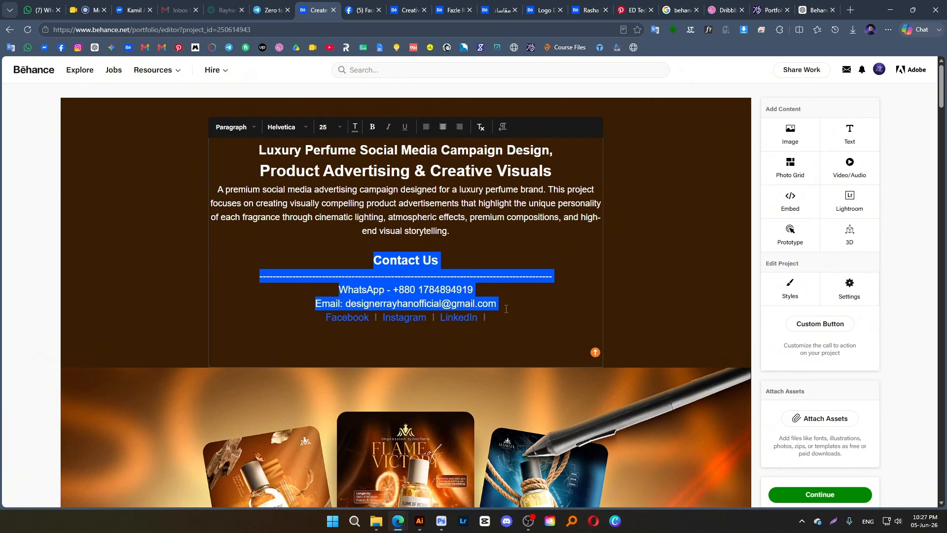
pyautogui.click(355, 127)
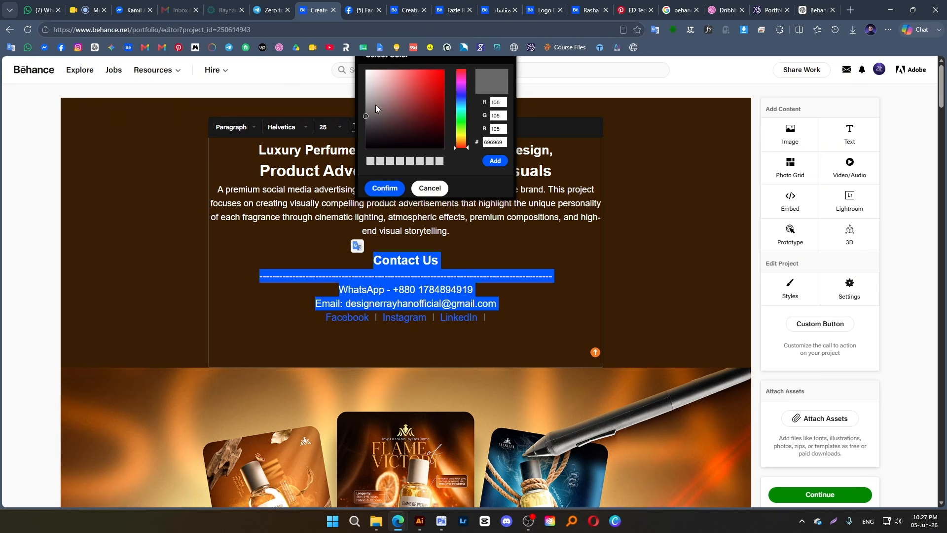
pyautogui.click(366, 70)
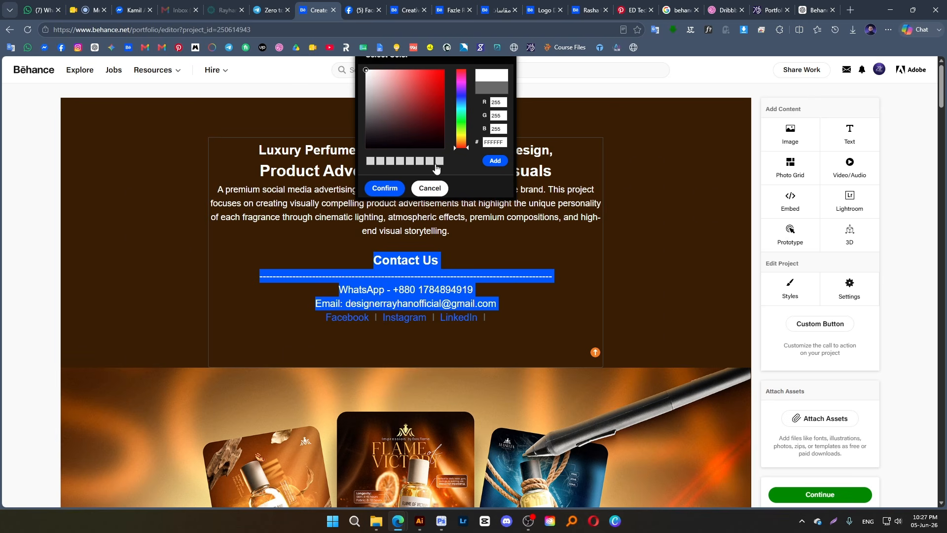
pyautogui.click(385, 188)
pyautogui.click(526, 313)
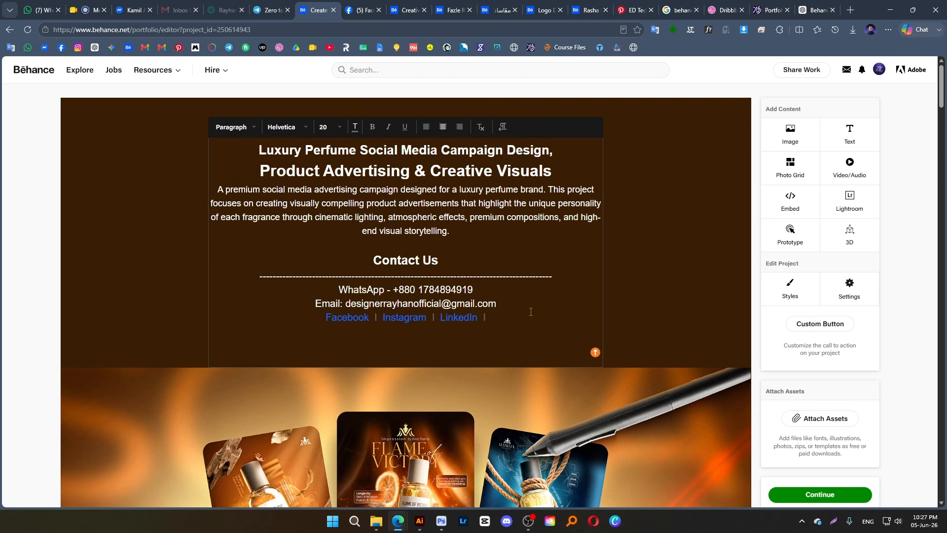
# Close the browser tabs of the "Creative Perfume Social Media Advertising" project and the two following designer profiles
pyautogui.click(352, 321)
pyautogui.click(409, 10)
pyautogui.moveTo(441, 13)
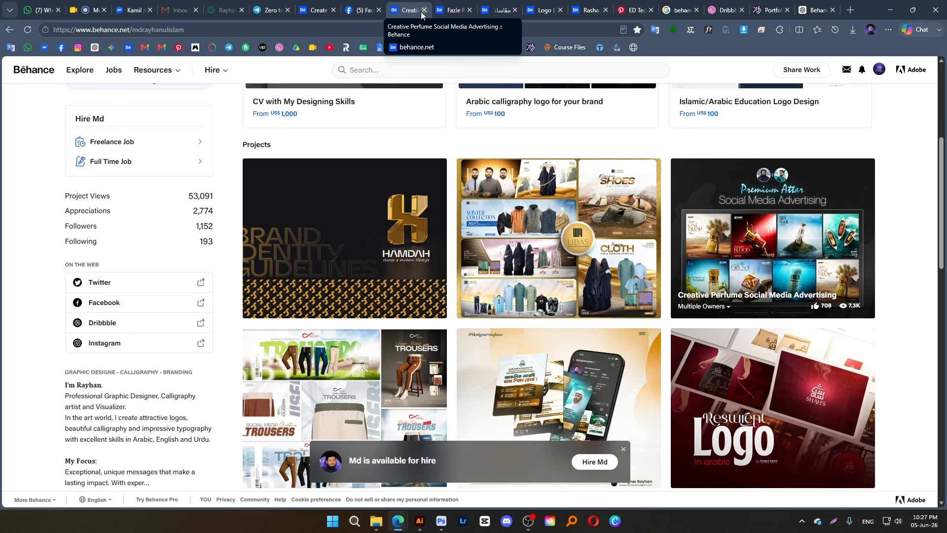
pyautogui.click(424, 10)
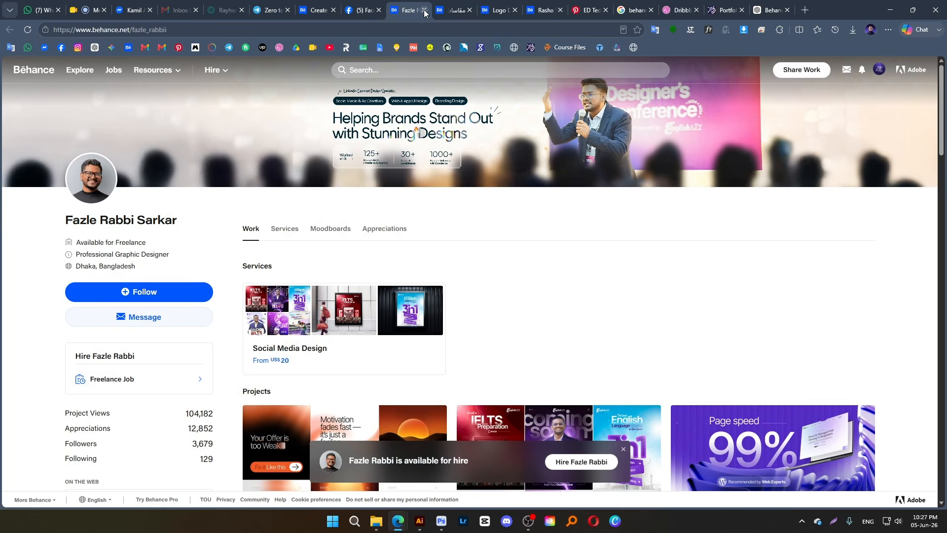
pyautogui.click(424, 10)
pyautogui.click(425, 9)
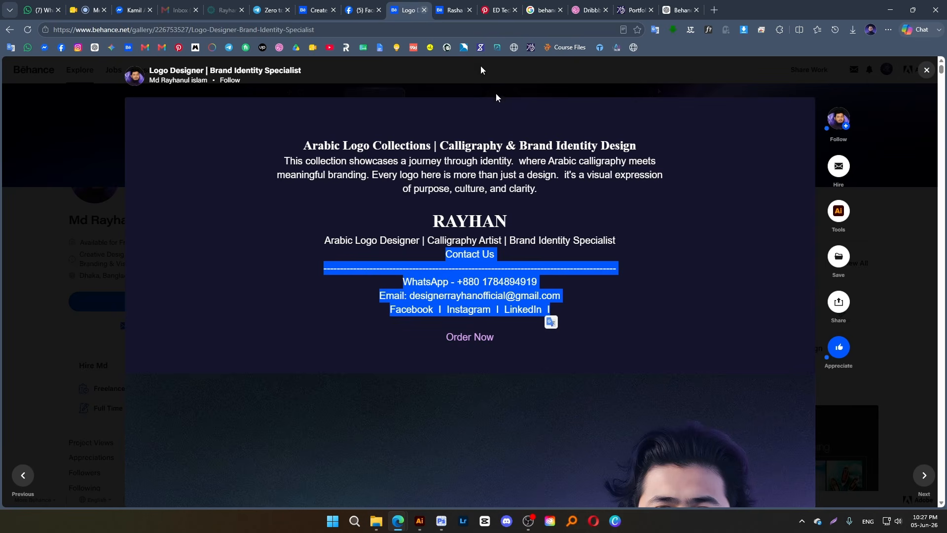
# Open the Facebook link in the logo project's contact block and continue to the external profile page
pyautogui.click(414, 309)
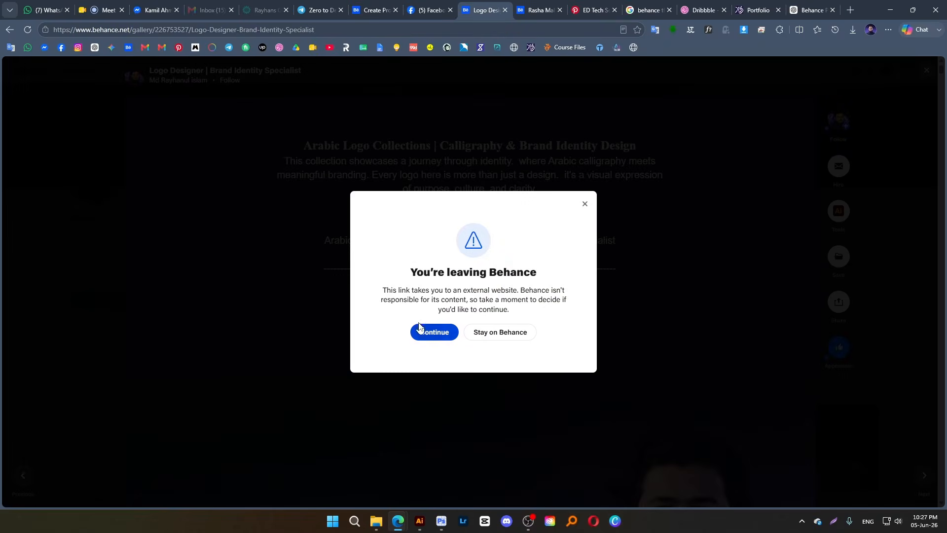
pyautogui.click(585, 203)
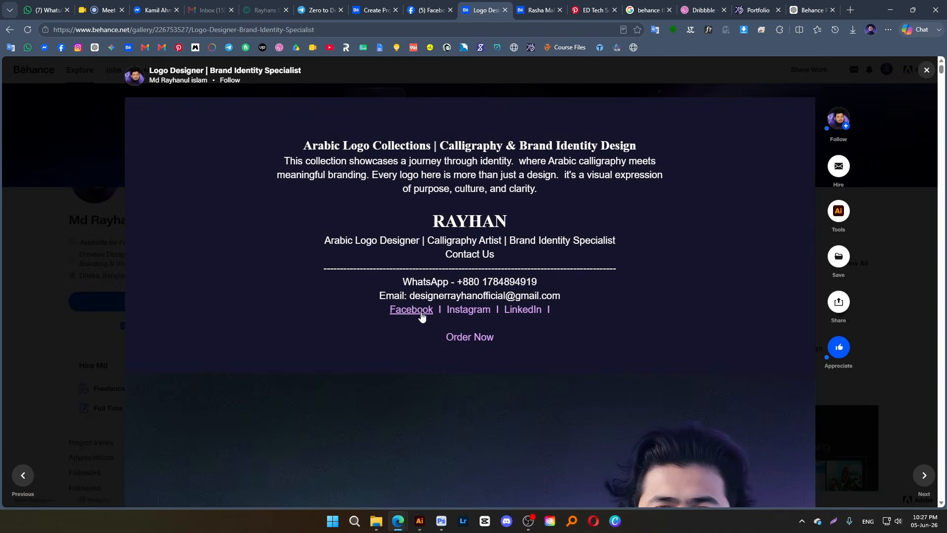
pyautogui.click(423, 314)
pyautogui.click(435, 332)
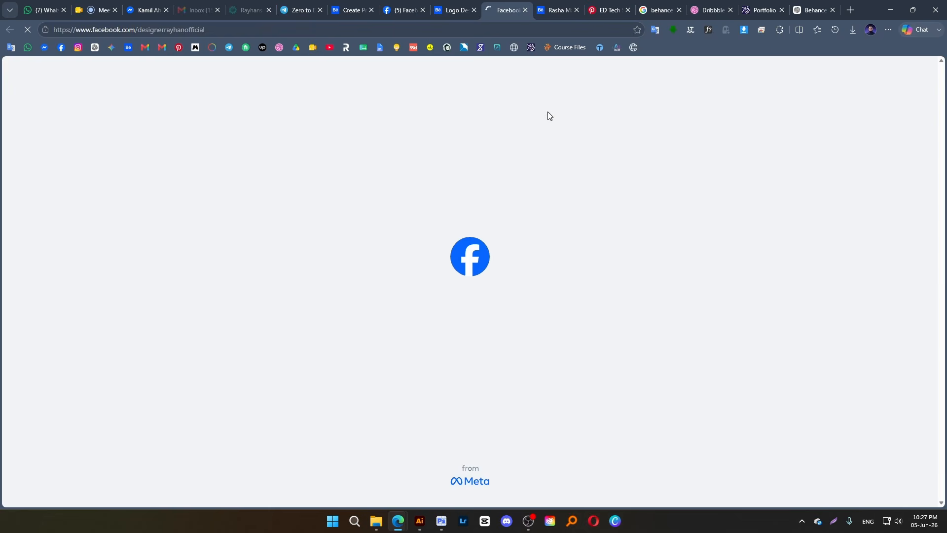
pyautogui.scroll(-4, 302, 276)
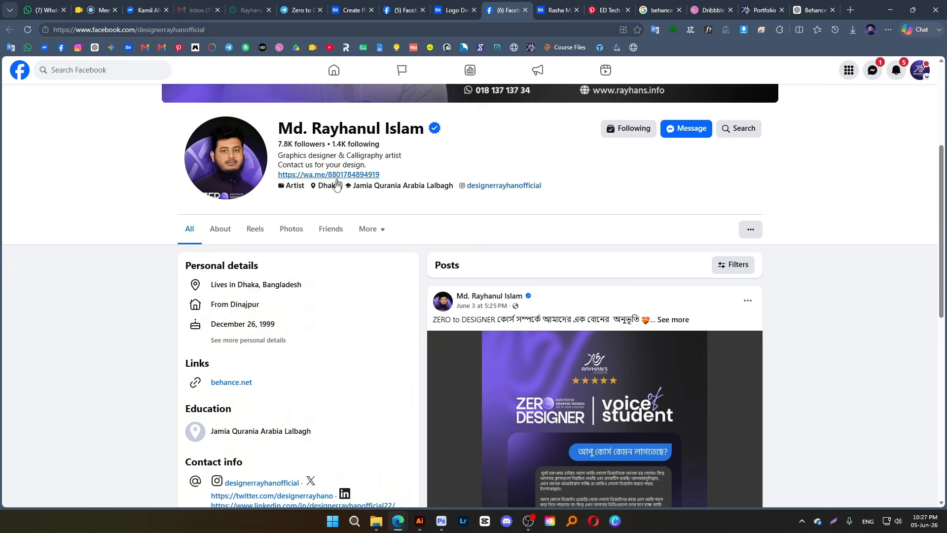
# Close the logo project's tab and select the Facebook profile's web address
pyautogui.click(469, 15)
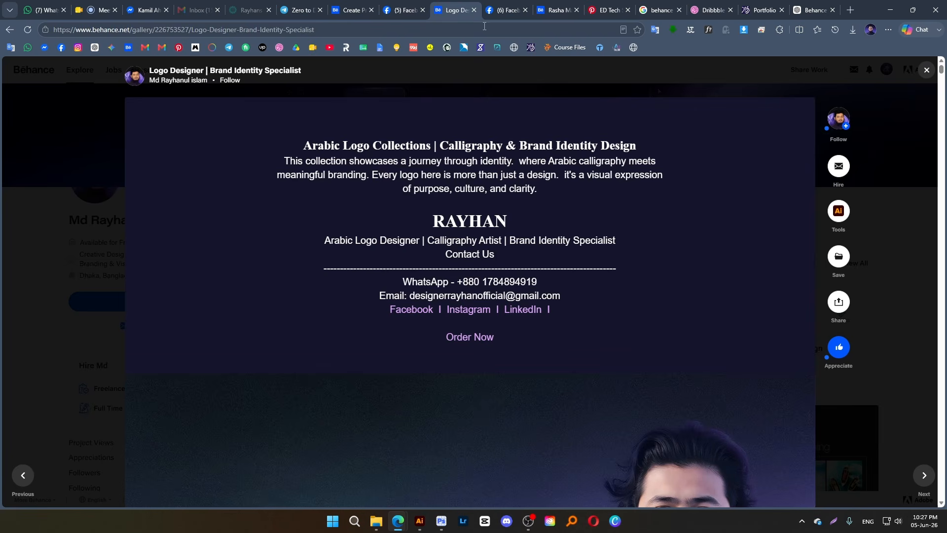
pyautogui.click(474, 10)
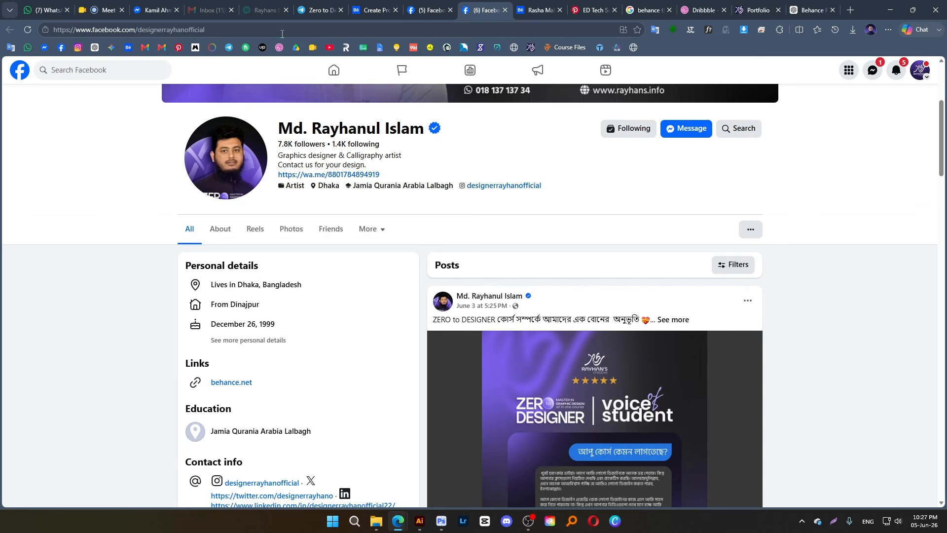
pyautogui.click(282, 31)
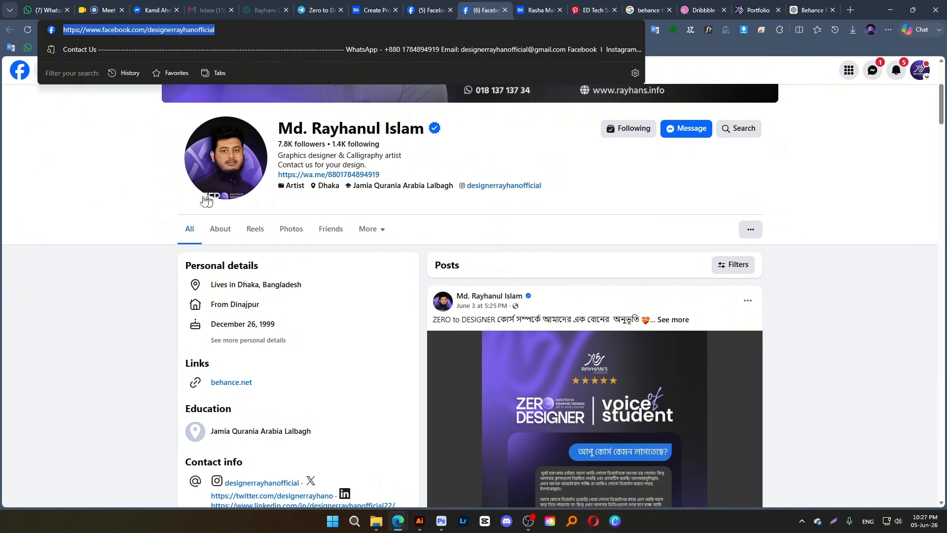
pyautogui.press('Escape')
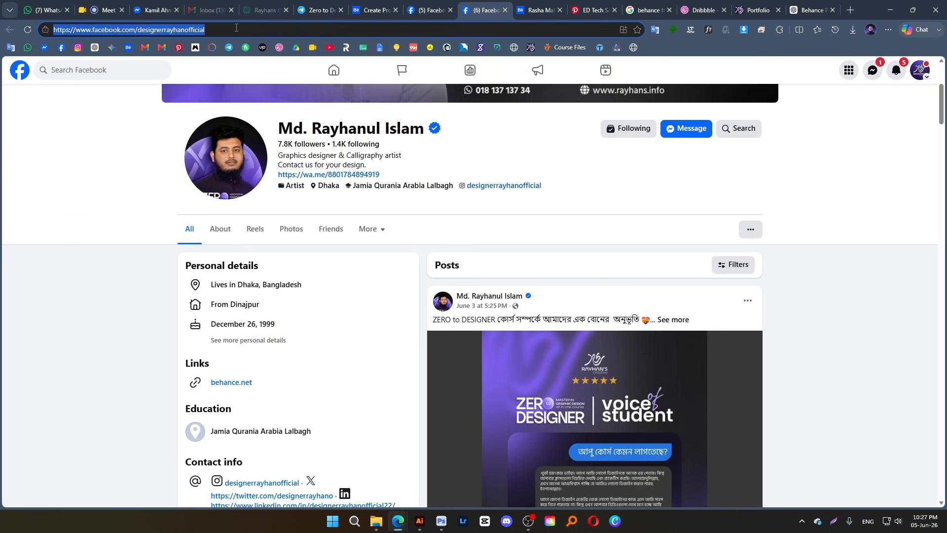
# Return to the perfume project's editor and check the Facebook text in the contact block for link options
pyautogui.click(429, 10)
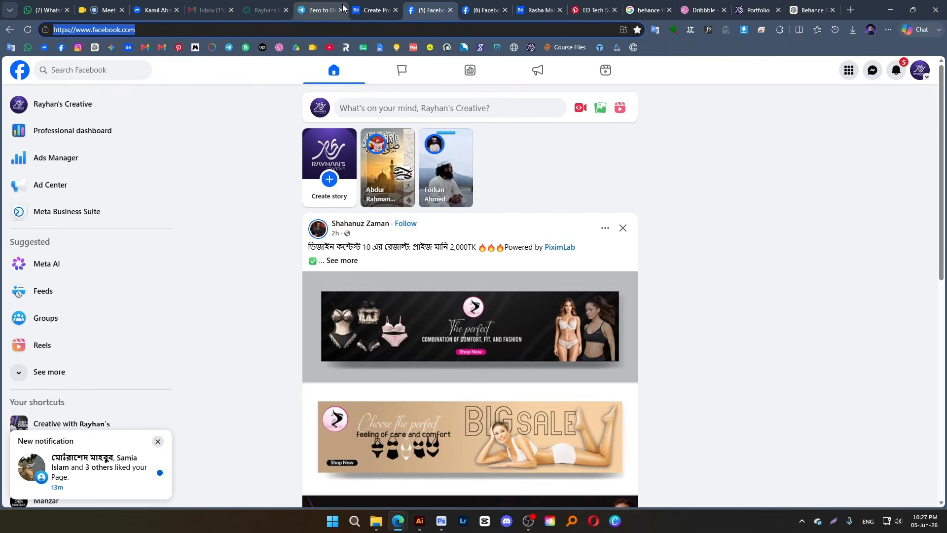
pyautogui.click(367, 7)
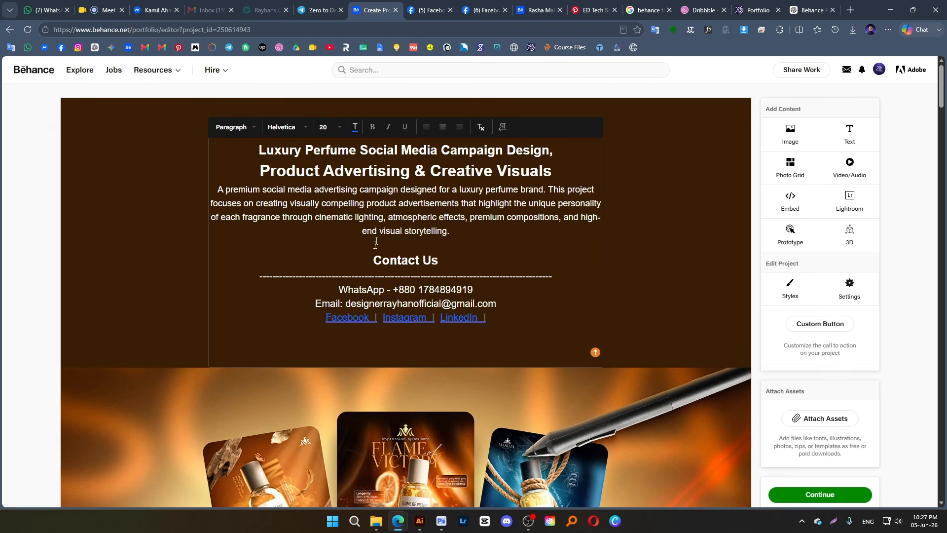
pyautogui.rightClick(345, 321)
pyautogui.click(338, 328)
pyautogui.click(340, 323)
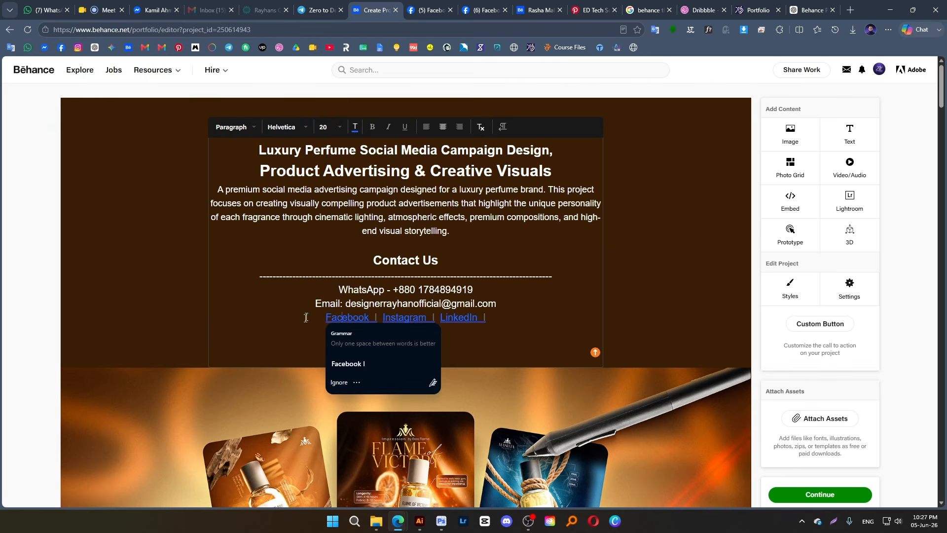
# Select the WhatsApp label and phone number and check the text formatting options for adding a link
pyautogui.moveTo(315, 303); pyautogui.dragTo(380, 291)
pyautogui.click(359, 291)
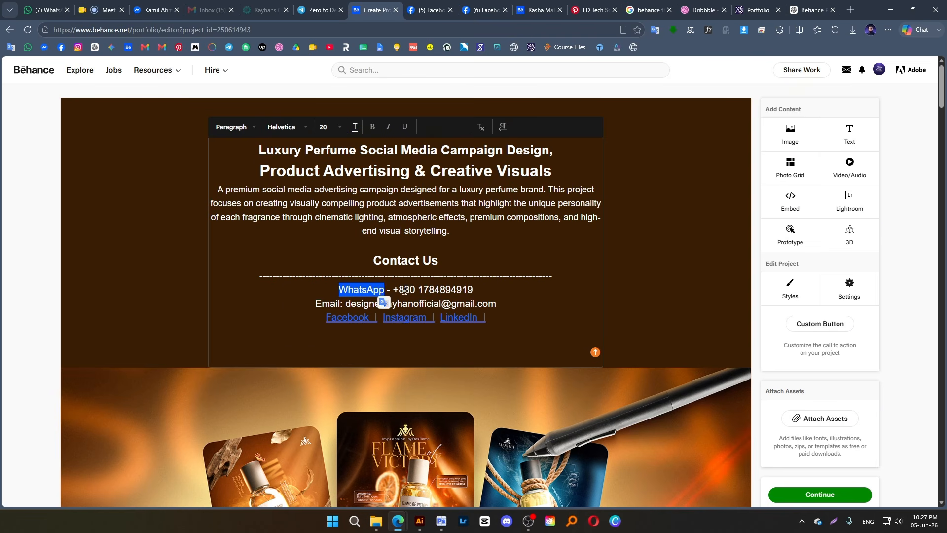
pyautogui.click(404, 290)
pyautogui.moveTo(393, 291); pyautogui.dragTo(473, 291)
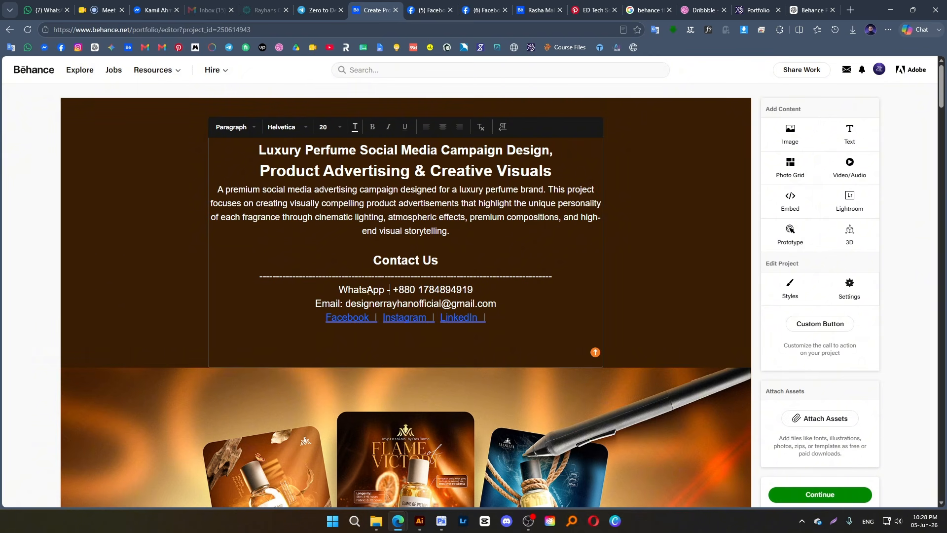
pyautogui.doubleClick(365, 290)
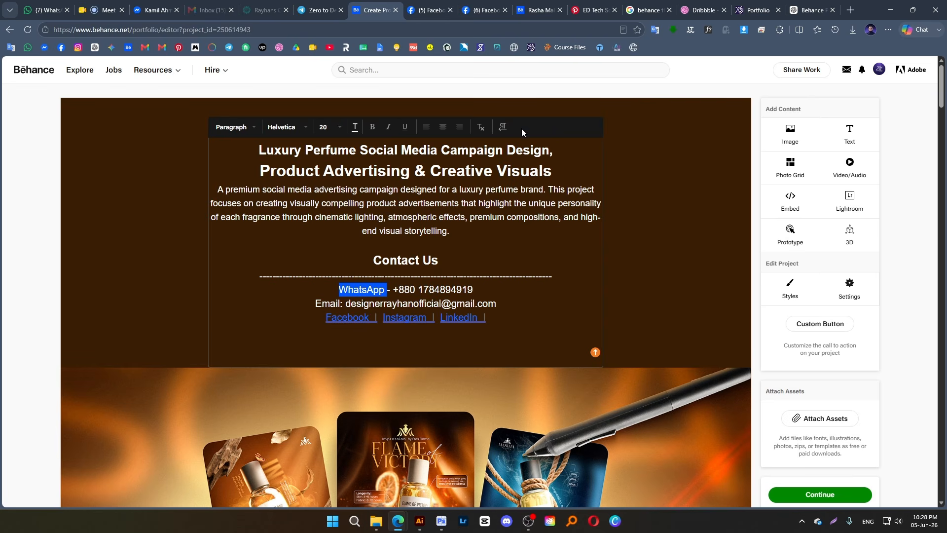
pyautogui.click(569, 227)
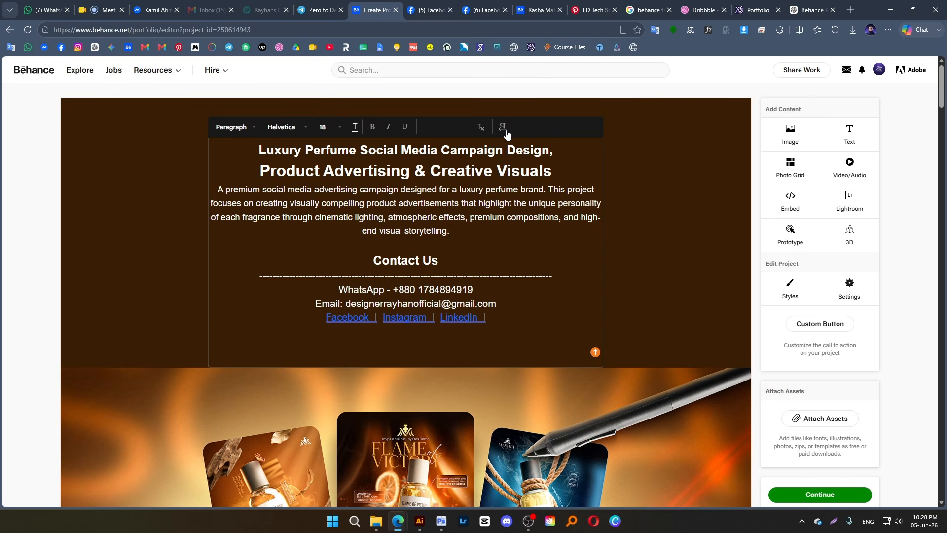
pyautogui.click(664, 186)
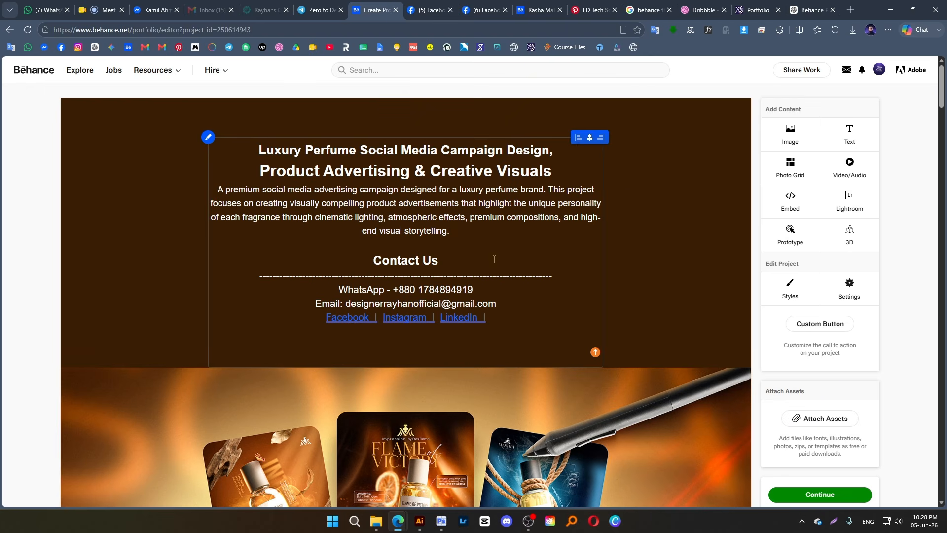
# Select the LinkedIn text and the email address in the contact block and check the text options, including writing direction
pyautogui.moveTo(499, 319); pyautogui.dragTo(435, 321)
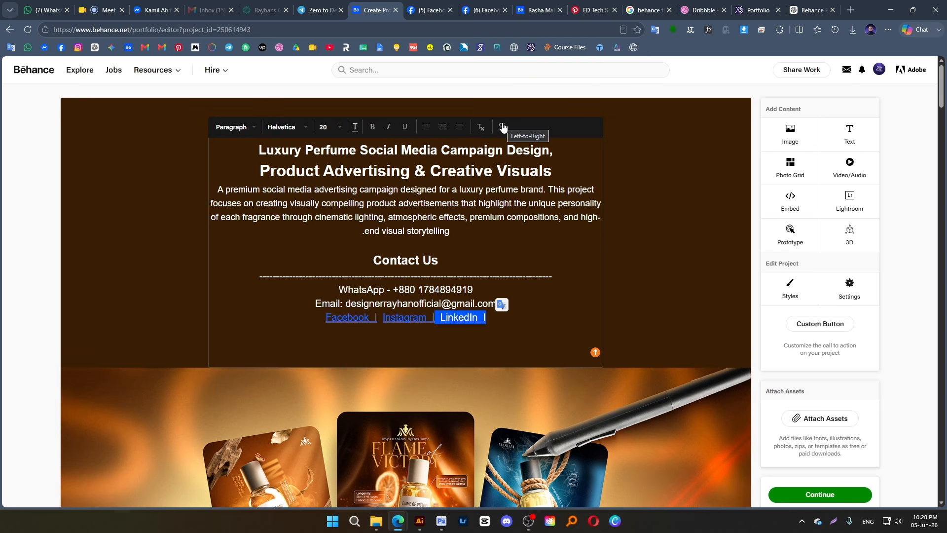
pyautogui.click(517, 226)
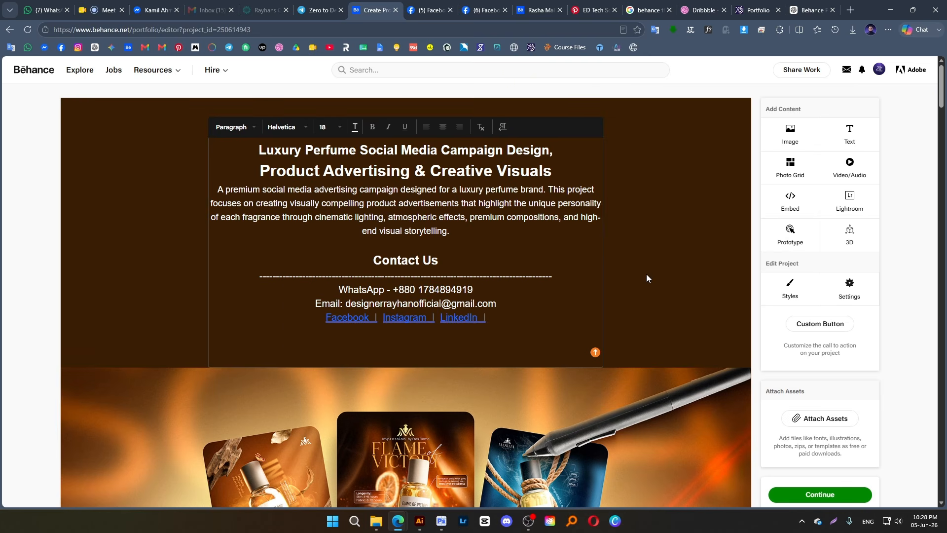
pyautogui.scroll(-3, 648, 278)
pyautogui.moveTo(454, 224)
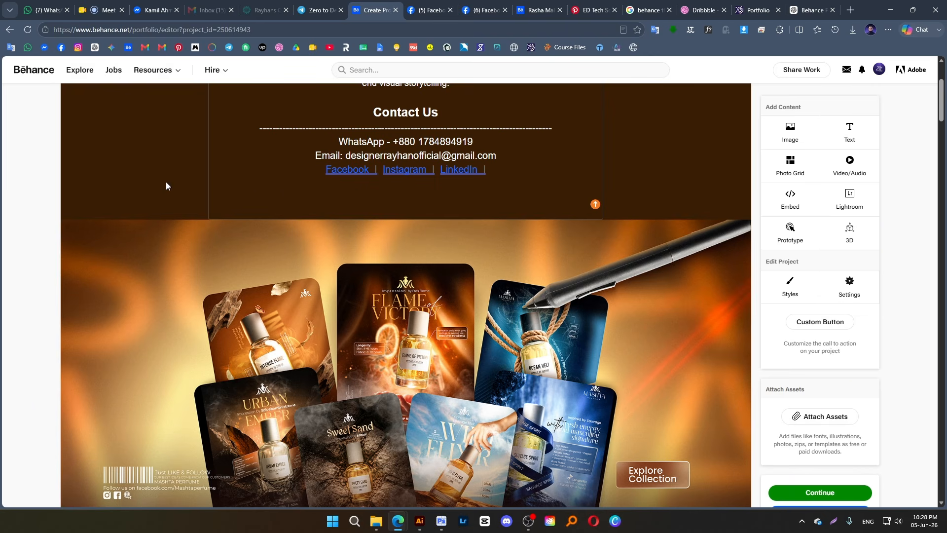
pyautogui.scroll(1, 641, 167)
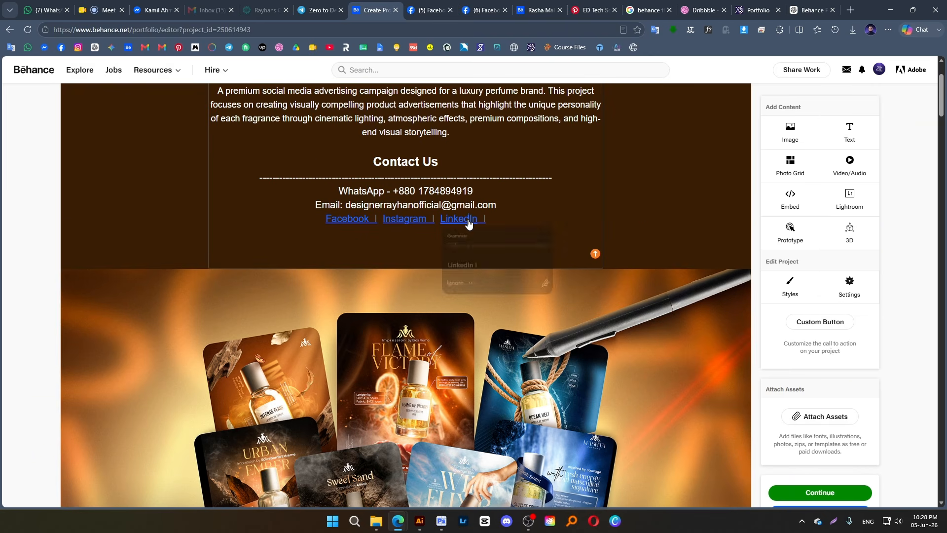
pyautogui.moveTo(488, 204); pyautogui.dragTo(424, 205)
pyautogui.moveTo(497, 205); pyautogui.dragTo(408, 205)
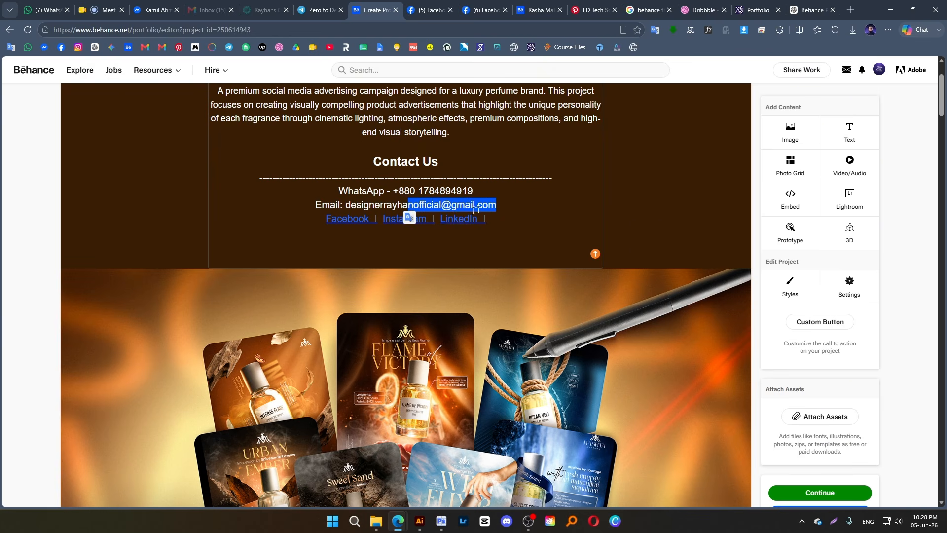
pyautogui.click(543, 242)
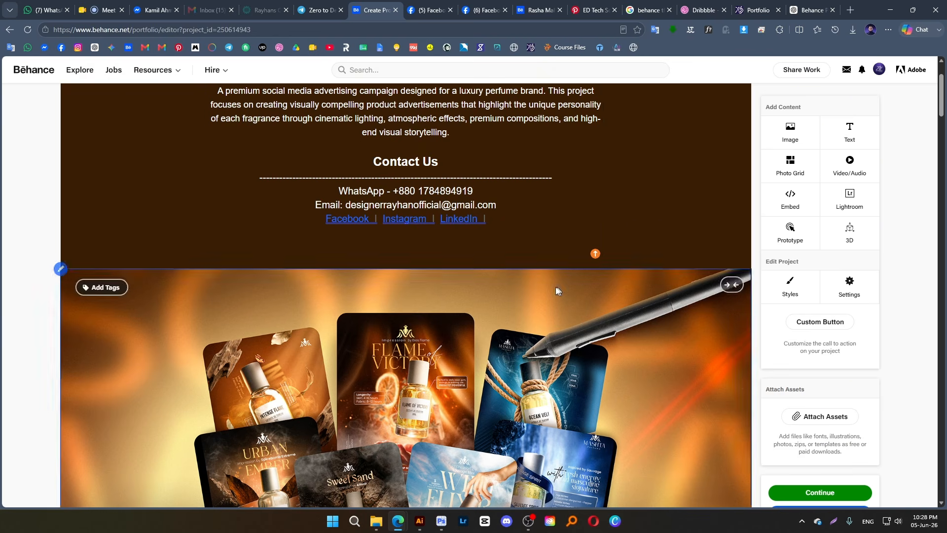
pyautogui.moveTo(454, 277)
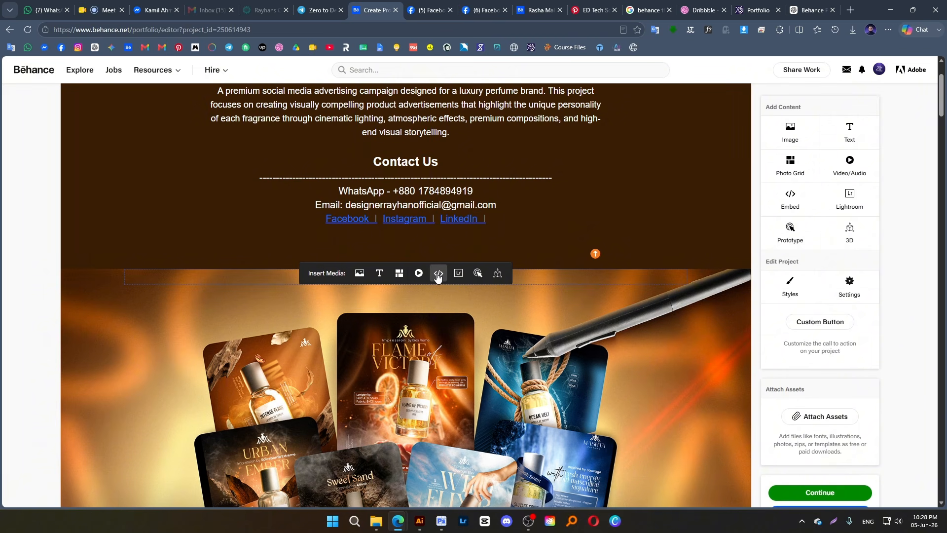
pyautogui.click(437, 274)
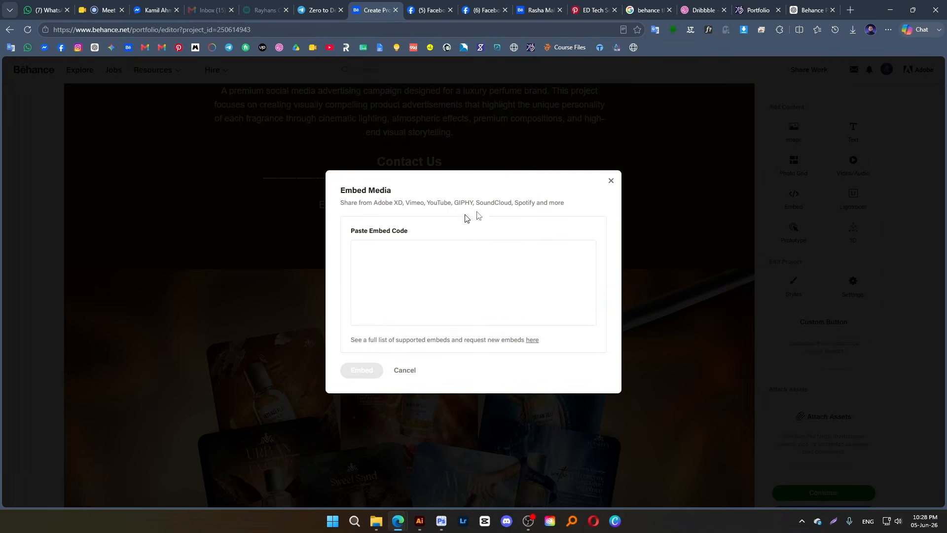
pyautogui.click(610, 181)
pyautogui.rightClick(567, 222)
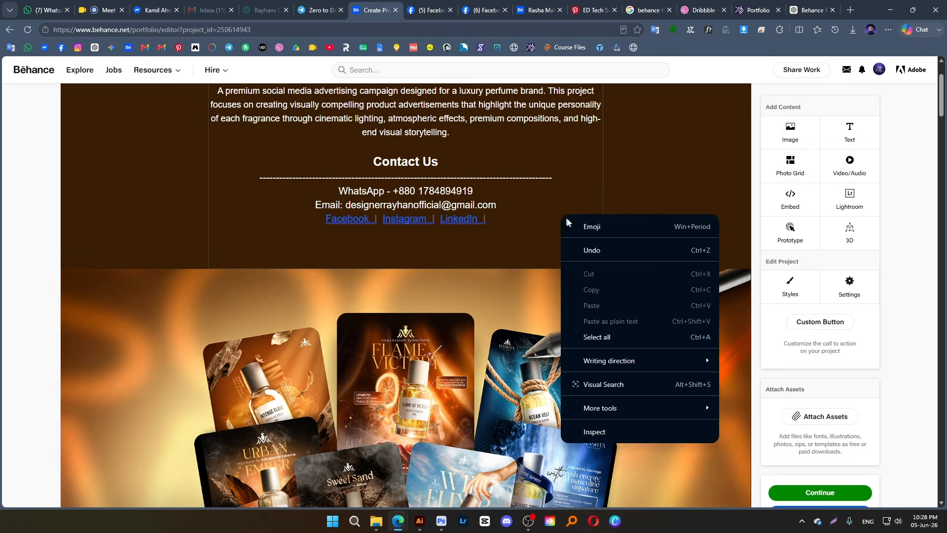
pyautogui.click(664, 201)
pyautogui.moveTo(527, 280)
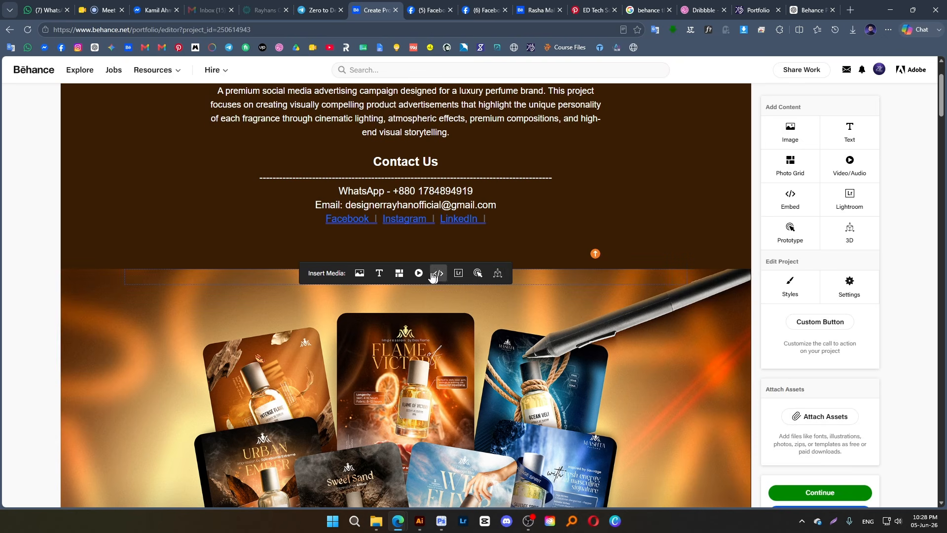
# Select the Instagram link text and check the formatting options that apply to it
pyautogui.doubleClick(415, 221)
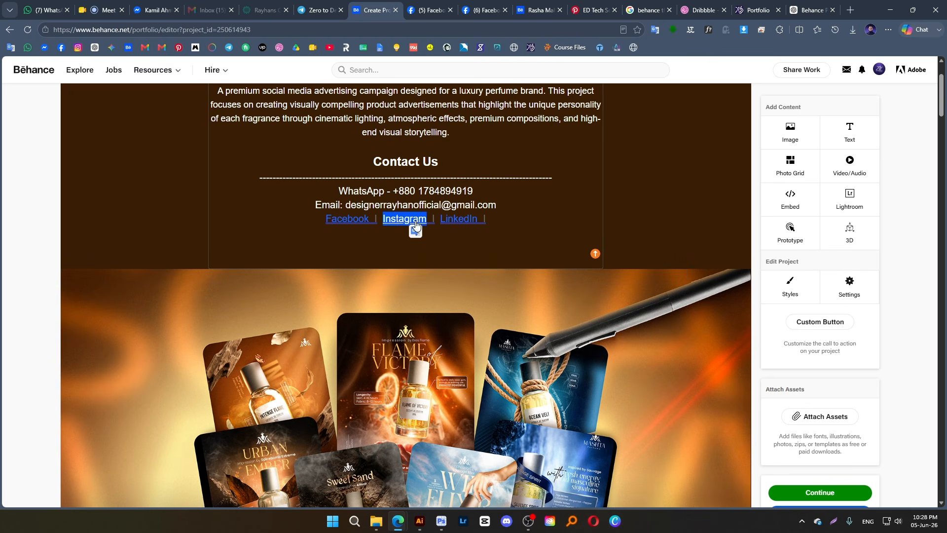
pyautogui.scroll(2, 434, 197)
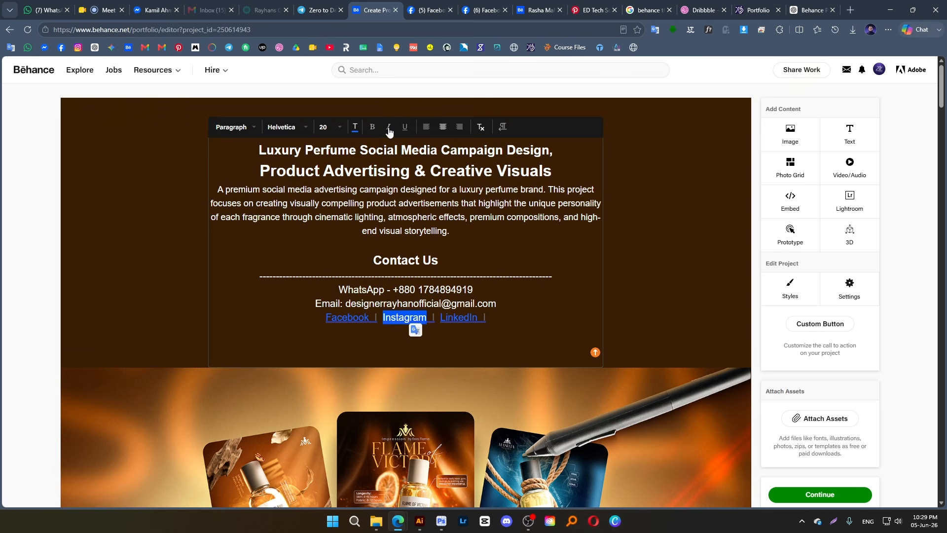
pyautogui.click(522, 128)
pyautogui.click(577, 128)
pyautogui.click(731, 215)
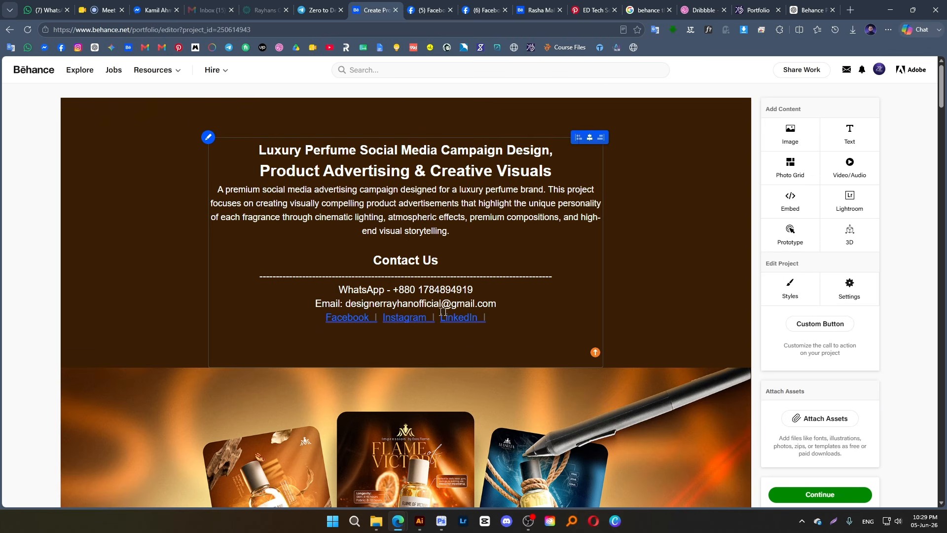
pyautogui.moveTo(533, 218); pyautogui.dragTo(400, 190)
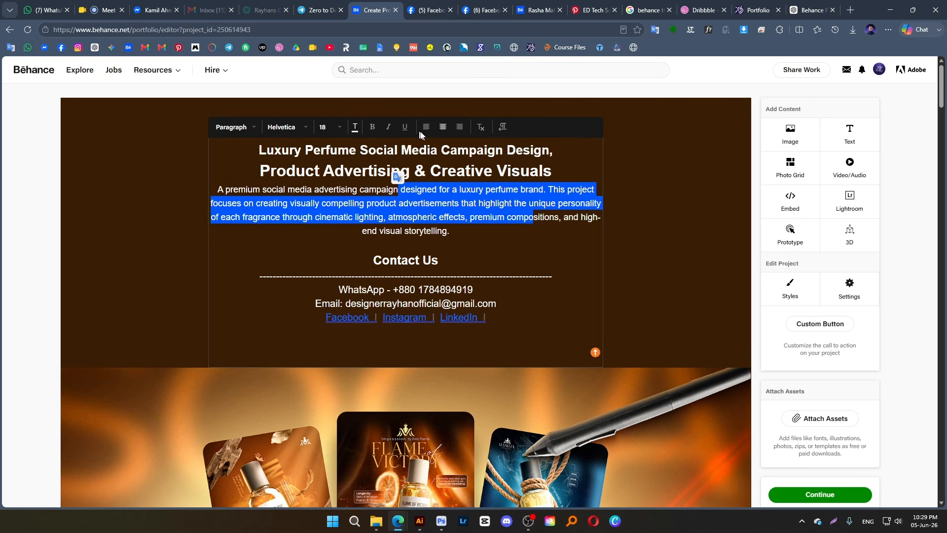
pyautogui.click(506, 171)
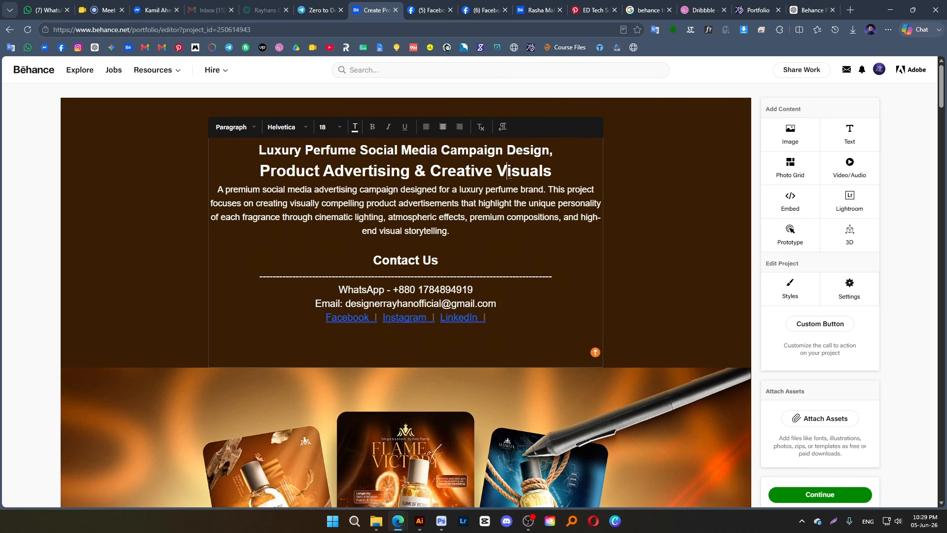
pyautogui.moveTo(431, 171); pyautogui.dragTo(553, 171)
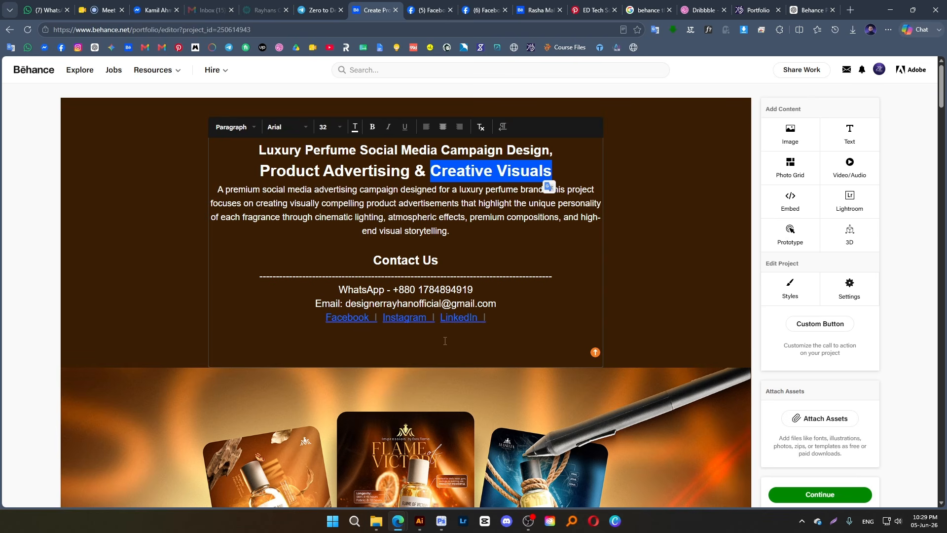
pyautogui.click(538, 203)
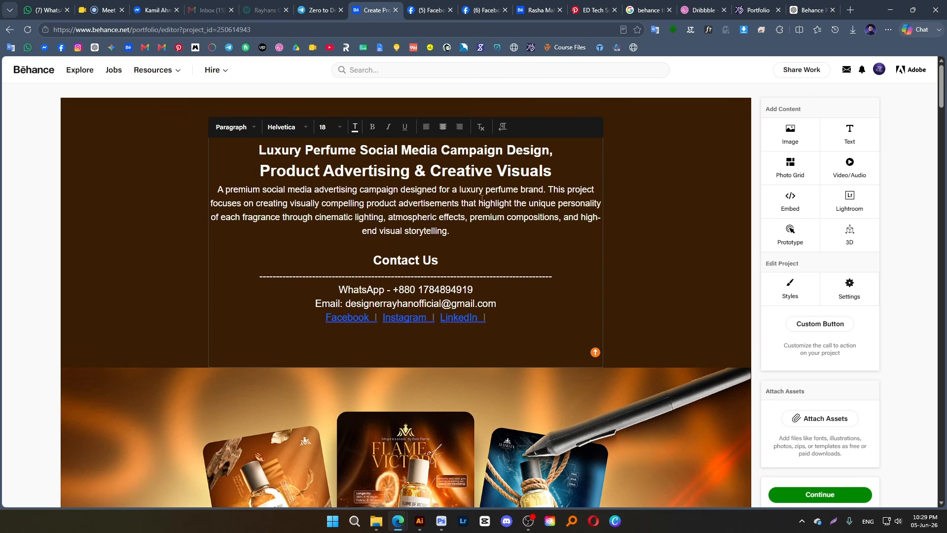
pyautogui.click(687, 205)
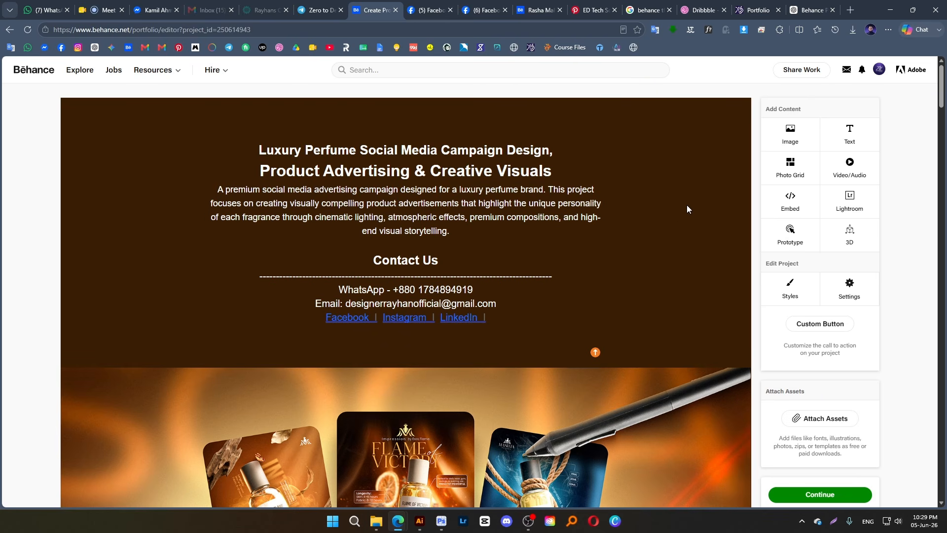
pyautogui.scroll(-7, 480, 347)
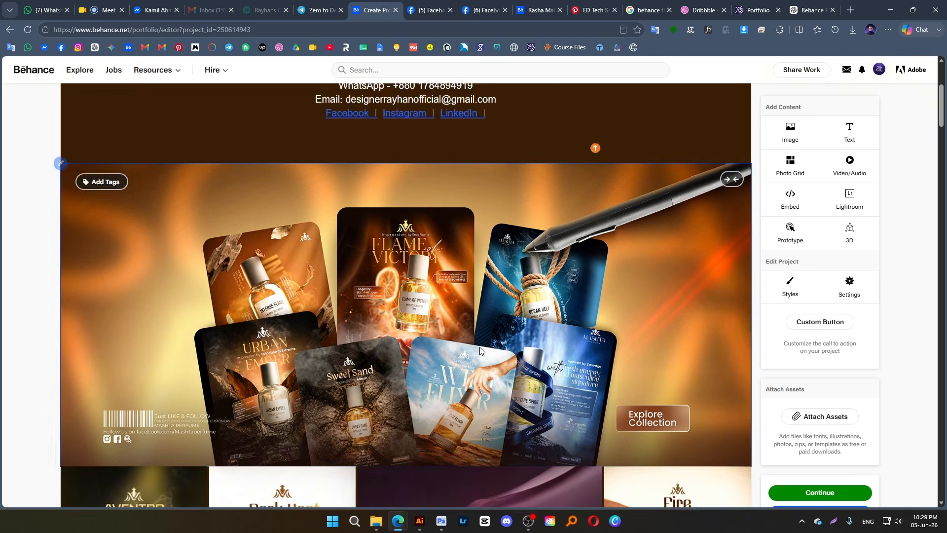
# Look through the project from the intro text to the closing posters and check the project settings
pyautogui.scroll(7, 480, 348)
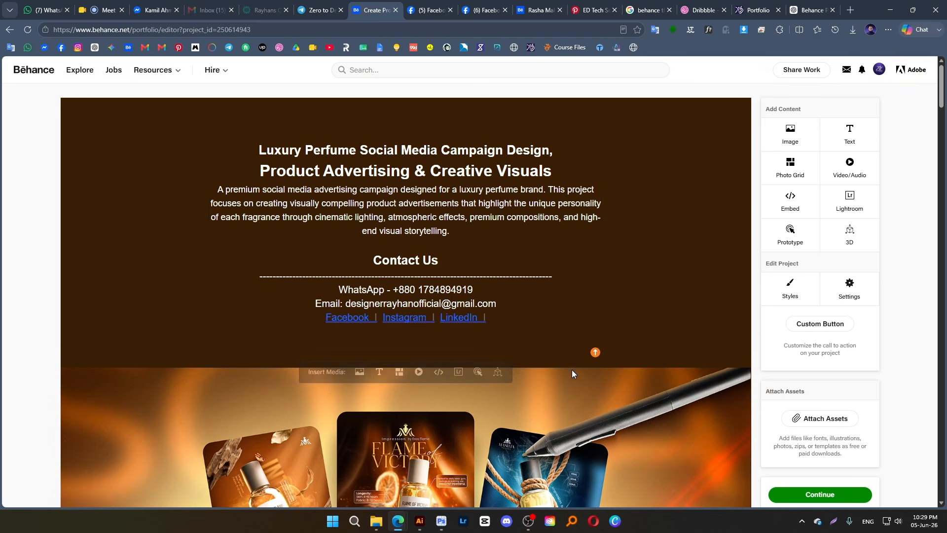
pyautogui.scroll(-20, 587, 353)
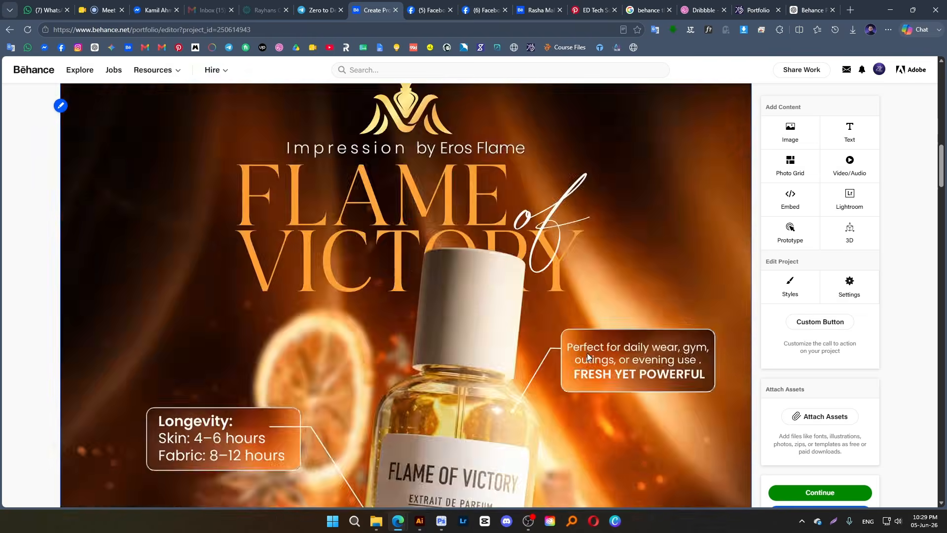
pyautogui.scroll(-20, 587, 352)
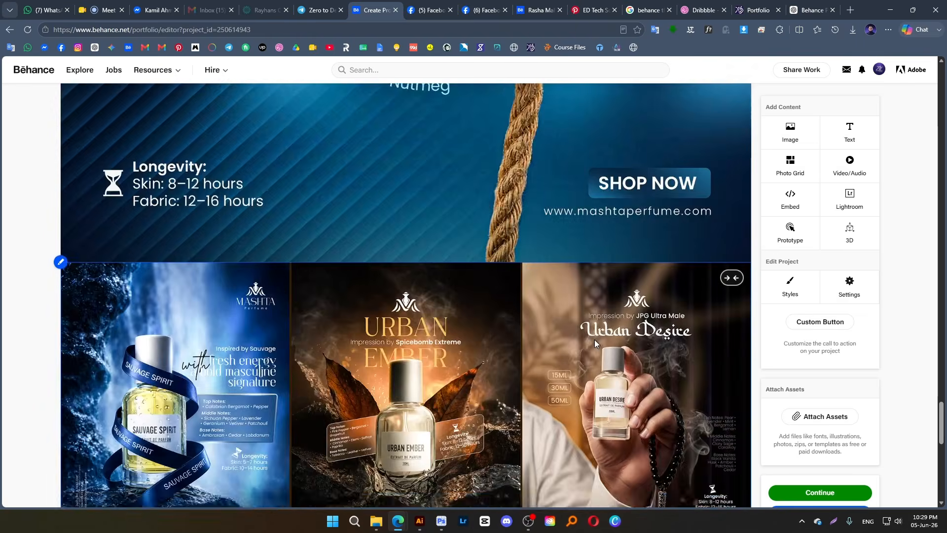
pyautogui.scroll(15, 597, 345)
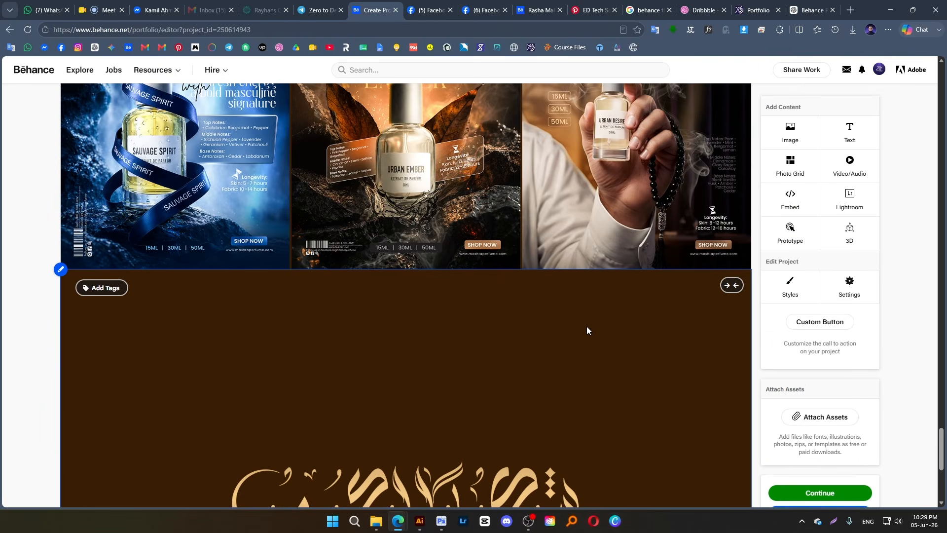
pyautogui.scroll(10, 582, 277)
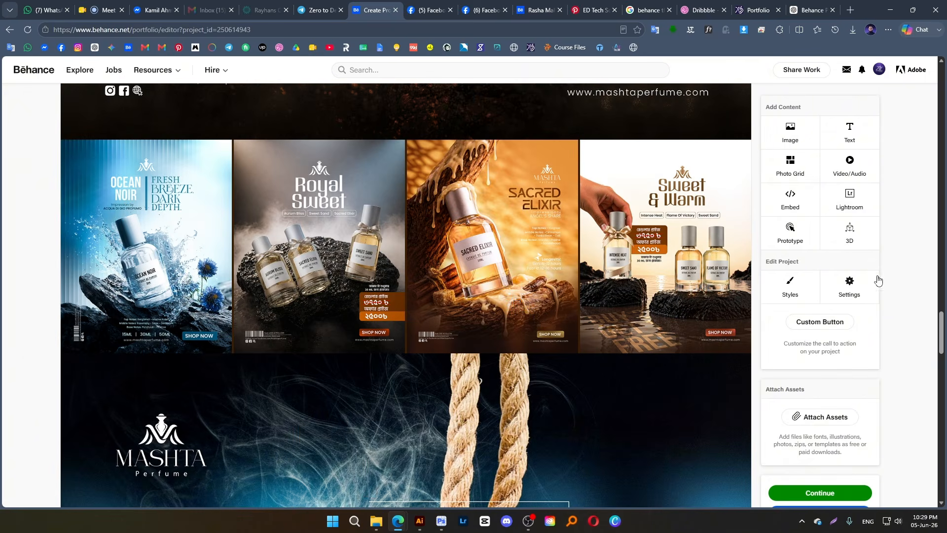
pyautogui.scroll(-4, 851, 285)
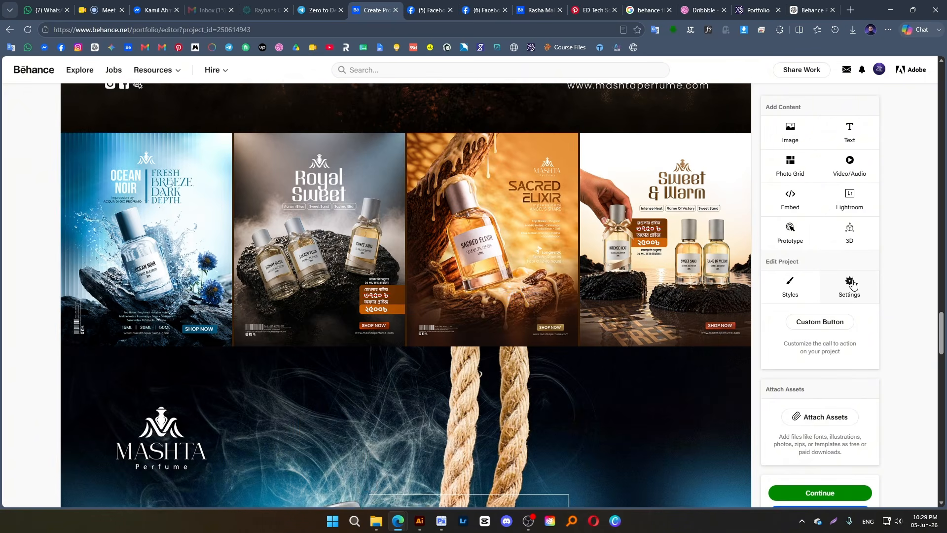
pyautogui.scroll(-3, 855, 306)
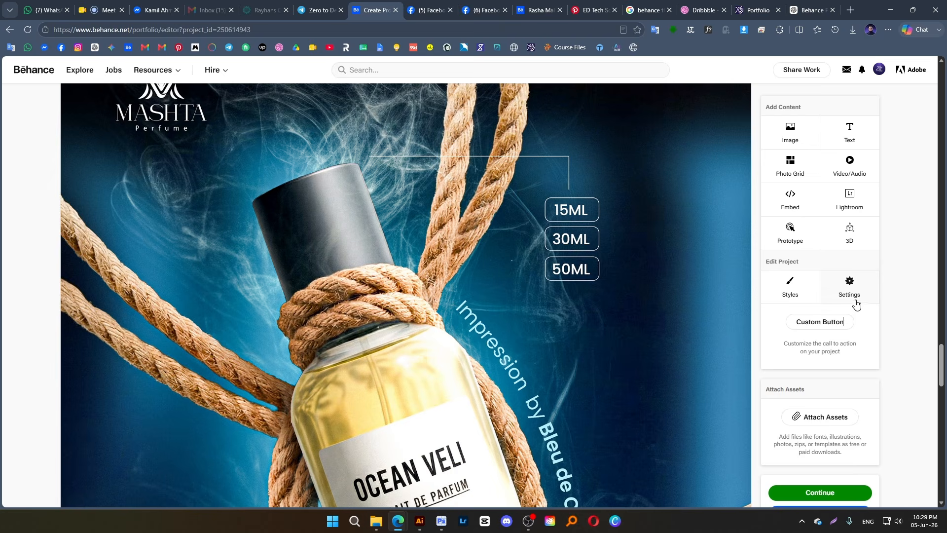
pyautogui.click(855, 299)
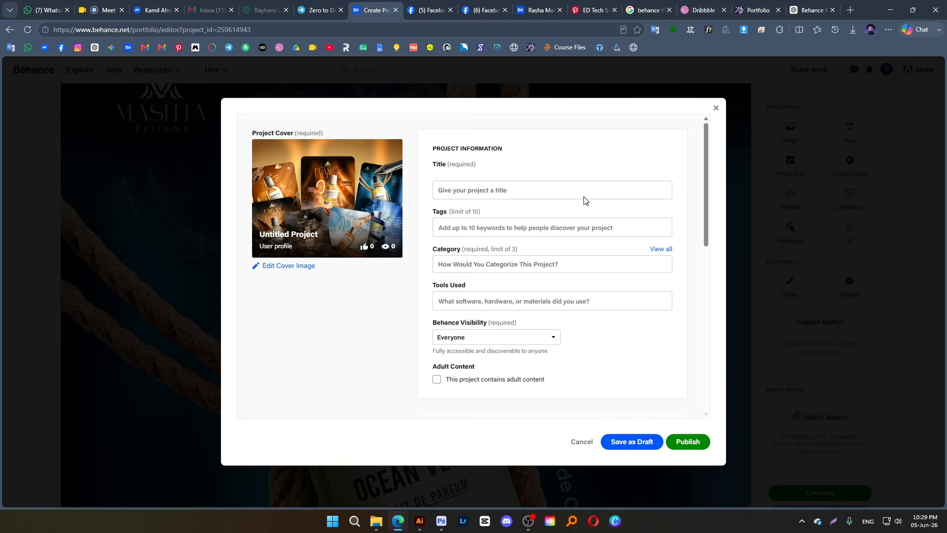
pyautogui.click(715, 108)
# Continue to the publishing details and upload a new project cover image of the perfume posters from the Downloads folder
pyautogui.scroll(-2, 857, 398)
pyautogui.click(837, 493)
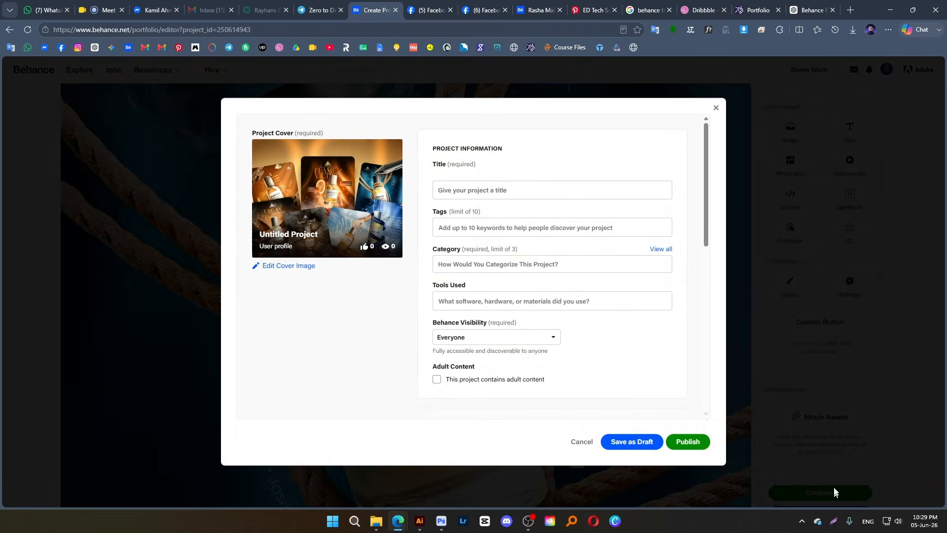
pyautogui.click(287, 269)
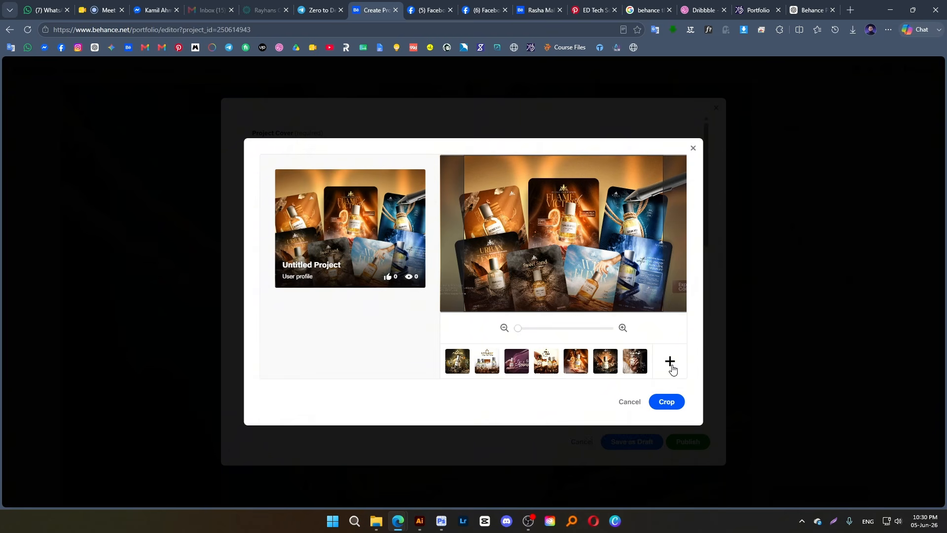
pyautogui.click(669, 363)
pyautogui.click(41, 132)
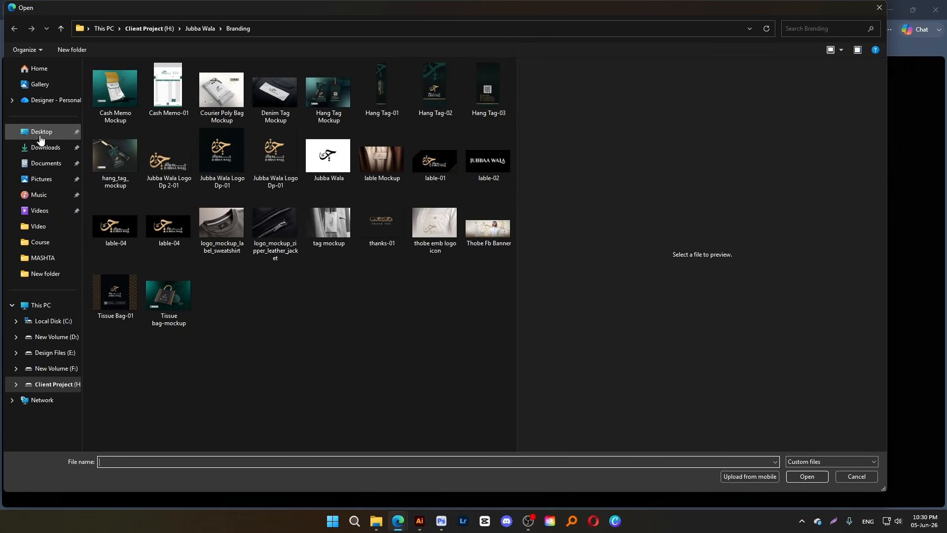
pyautogui.click(46, 148)
pyautogui.doubleClick(112, 93)
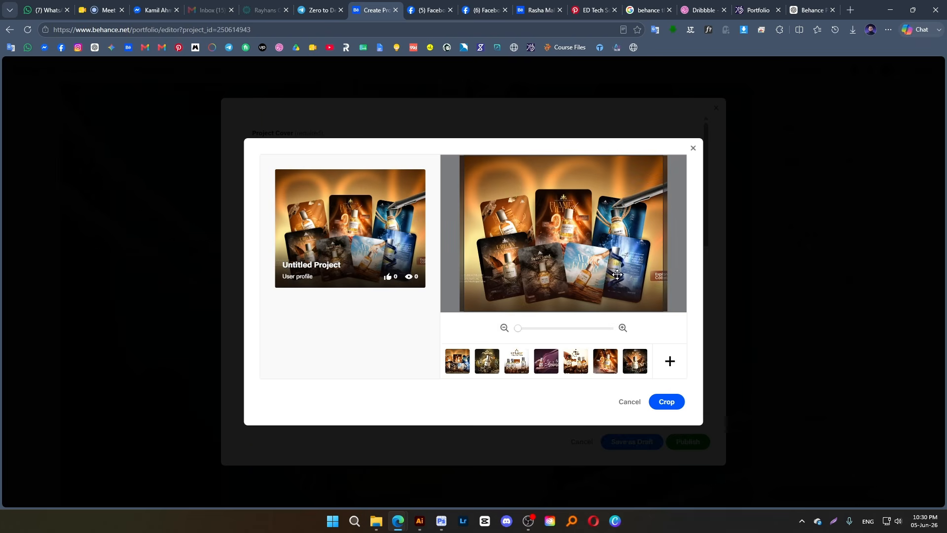
# Center the perfume poster collage within the cover frame at minimum zoom and crop the cover image
pyautogui.moveTo(617, 274); pyautogui.dragTo(618, 238)
pyautogui.moveTo(518, 328)
pyautogui.mouseDown()
pyautogui.moveTo(528, 329)
pyautogui.moveTo(518, 328)
pyautogui.mouseUp()
pyautogui.moveTo(539, 254); pyautogui.dragTo(537, 242)
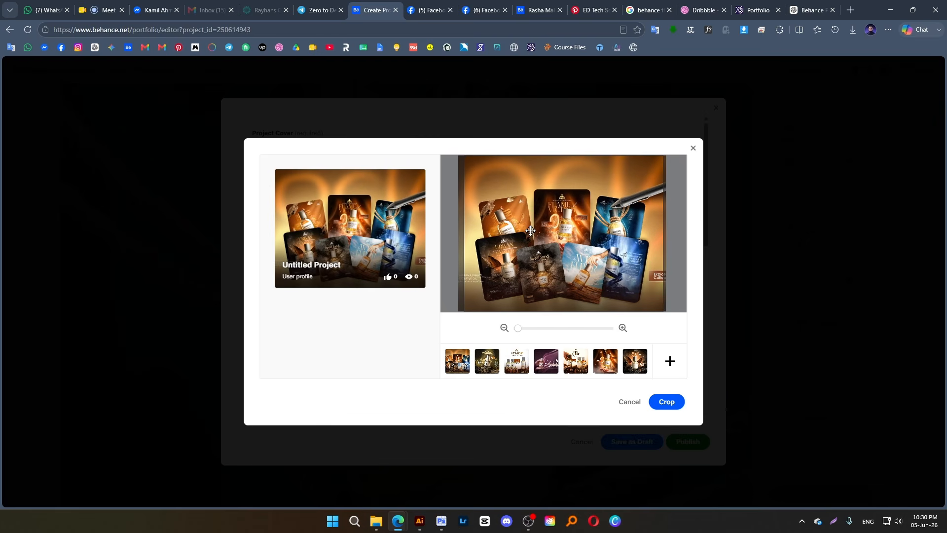
pyautogui.moveTo(530, 229); pyautogui.dragTo(531, 229)
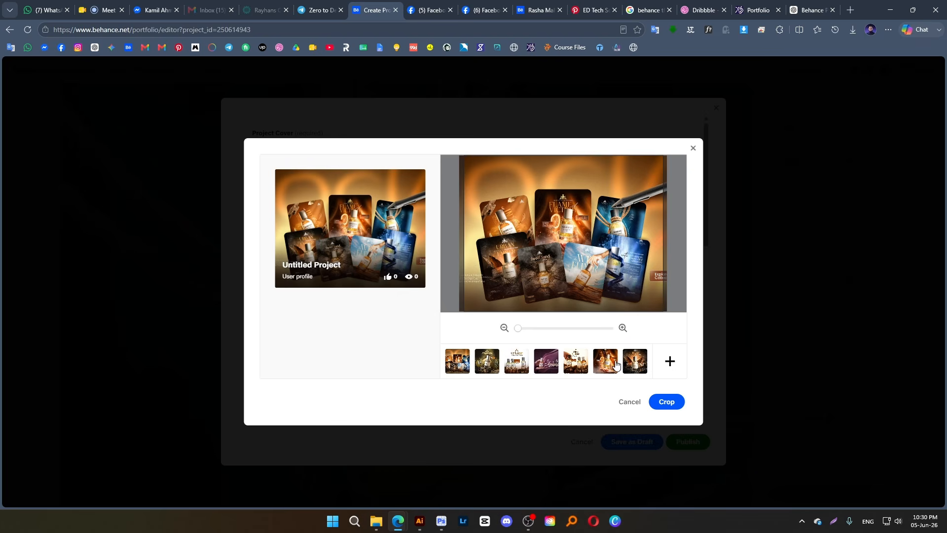
pyautogui.click(666, 401)
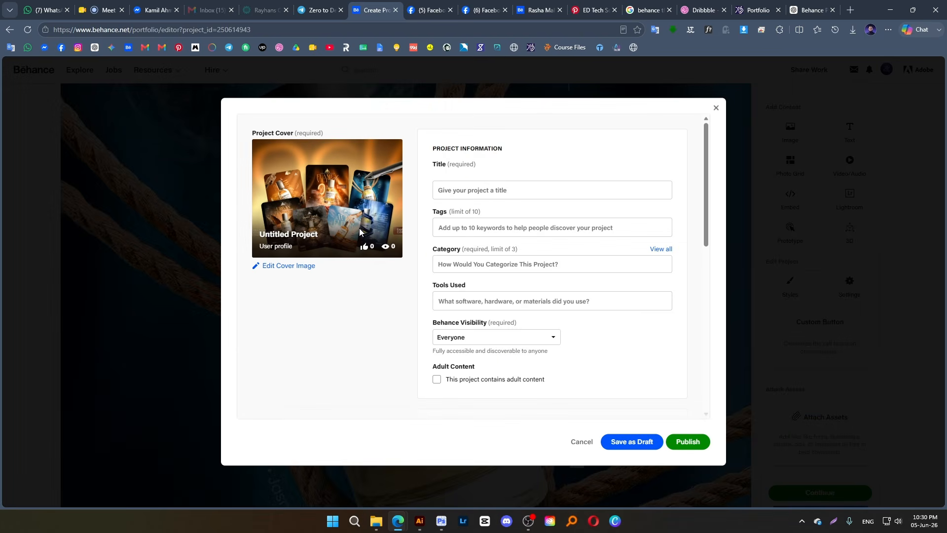
# Set the project title to "Creative Perfume Advertising Series | Branding & Social Media Campaign", copied from the ChatGPT alternative titles
pyautogui.click(448, 196)
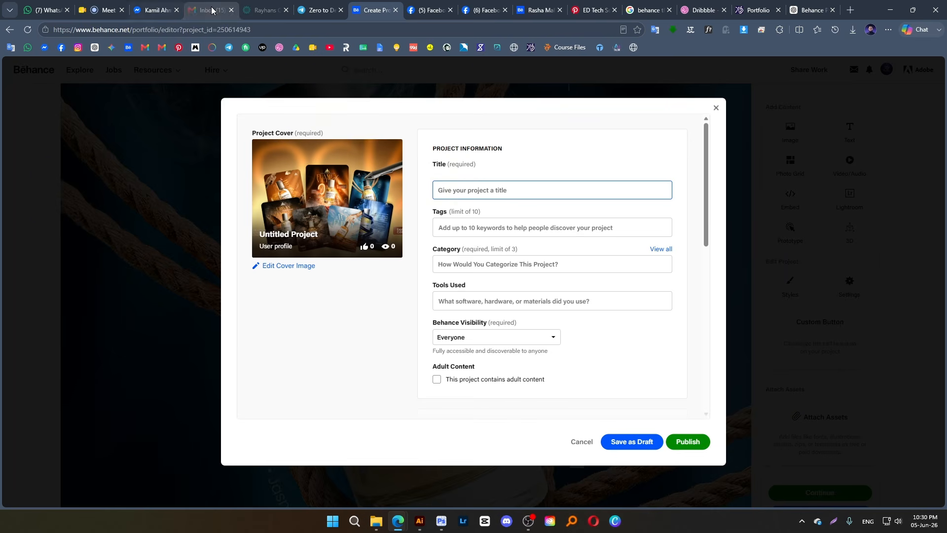
pyautogui.click(812, 10)
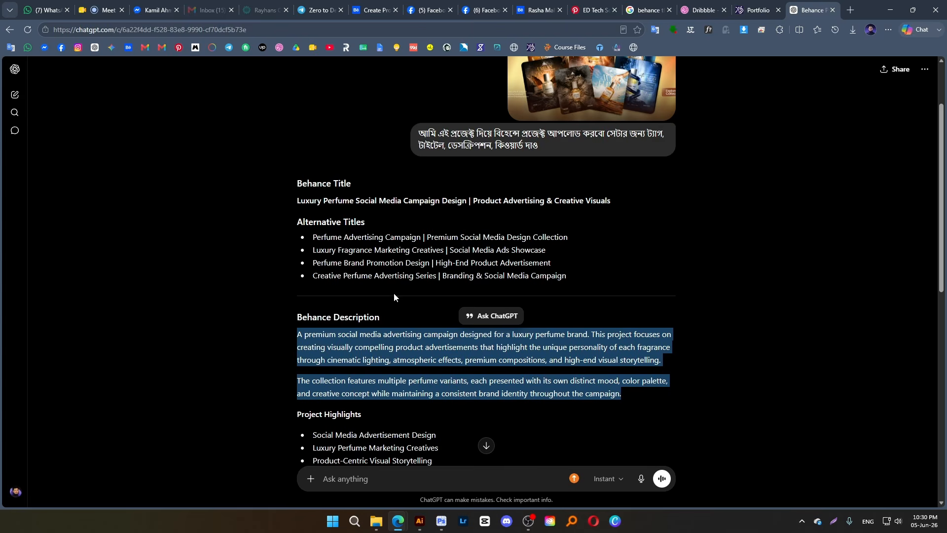
pyautogui.click(297, 201)
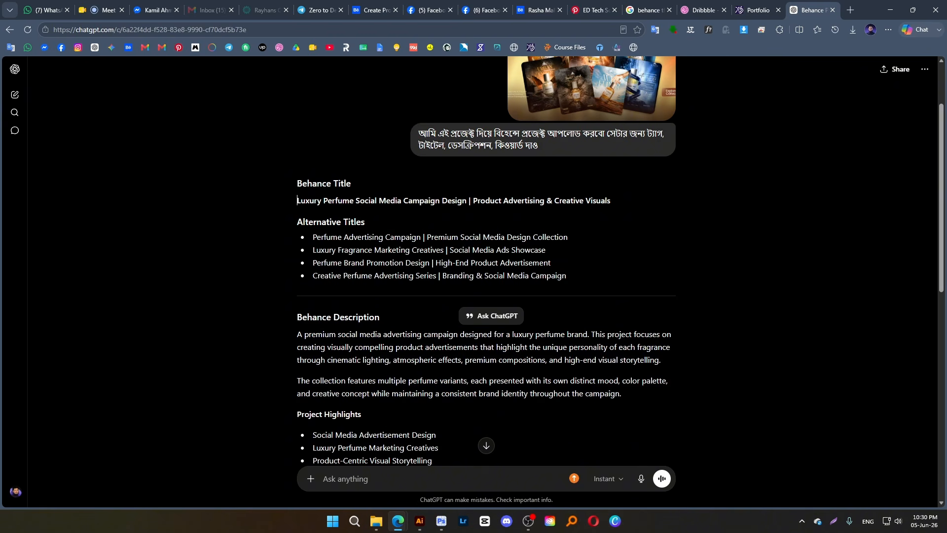
pyautogui.moveTo(312, 276); pyautogui.dragTo(447, 286)
pyautogui.hotkey('ctrl', 'c')
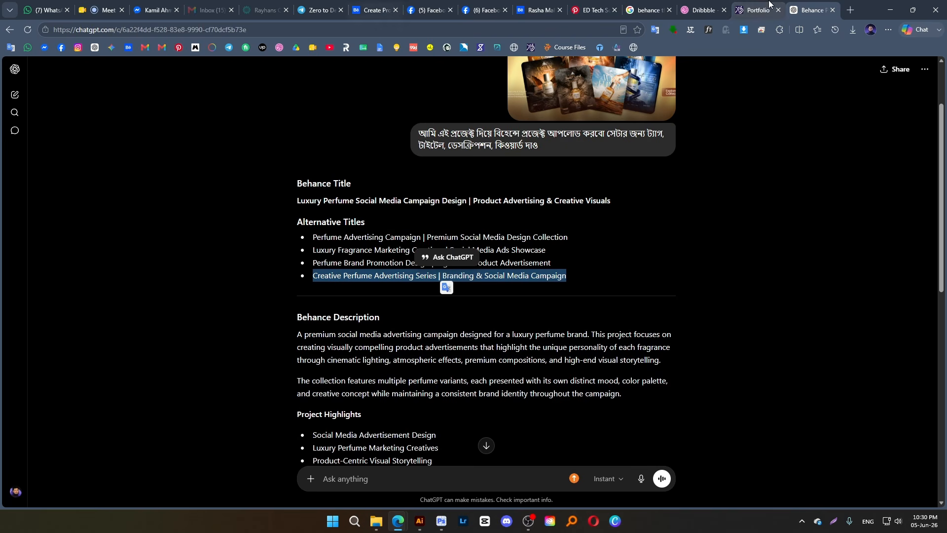
pyautogui.moveTo(812, 10); pyautogui.dragTo(434, 11)
pyautogui.click(375, 10)
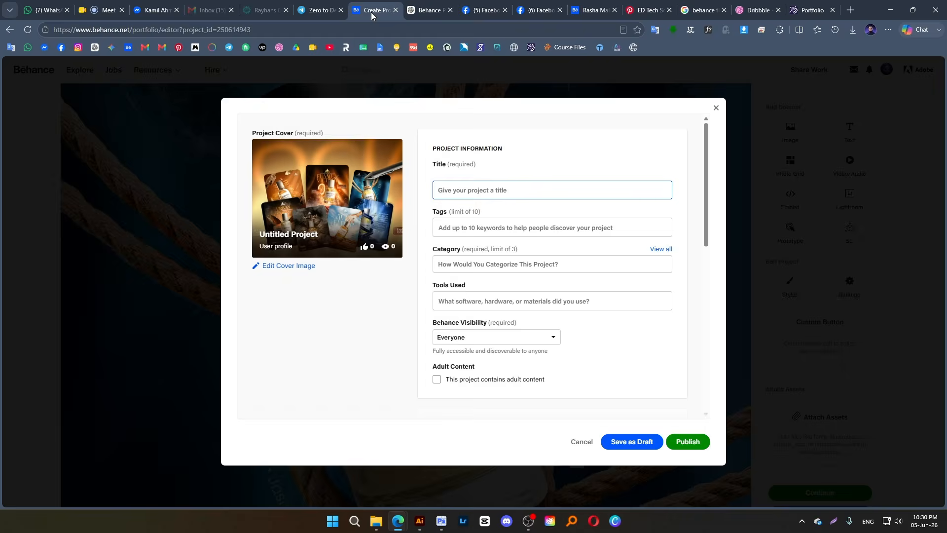
pyautogui.hotkey('ctrl', 'v')
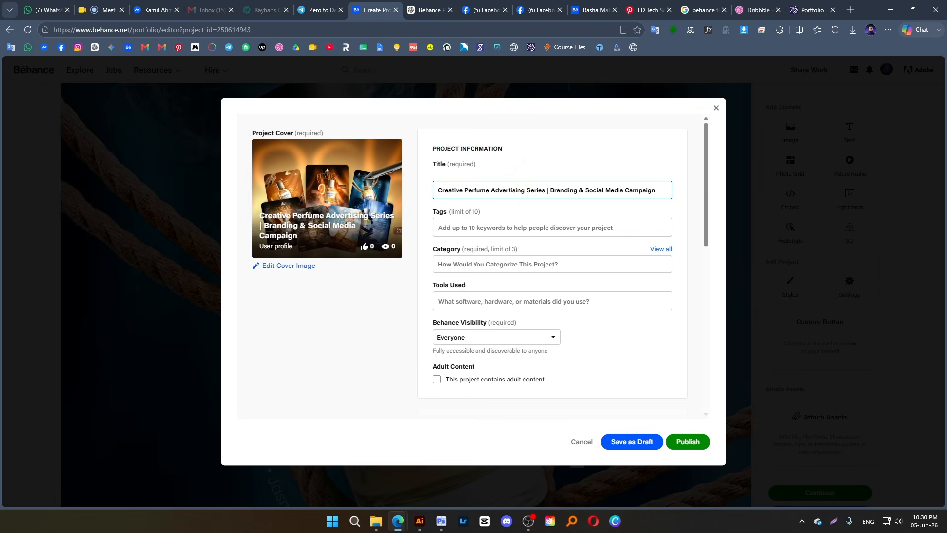
# Reduce the project title to "Creative" and insert "Luxury Perfume Social Media Campaign Design" from the ChatGPT title before it
pyautogui.click(430, 10)
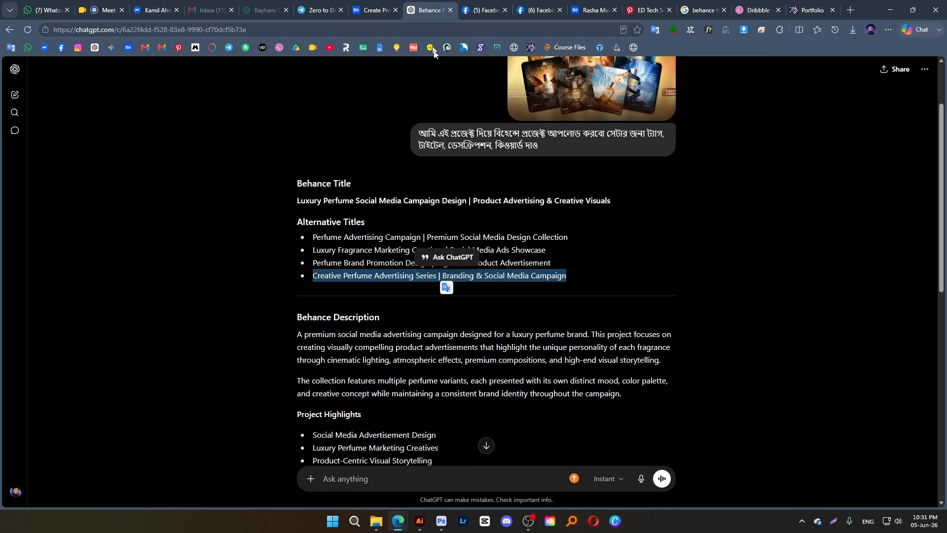
pyautogui.moveTo(297, 200); pyautogui.dragTo(452, 197)
pyautogui.hotkey('ctrl', 'c')
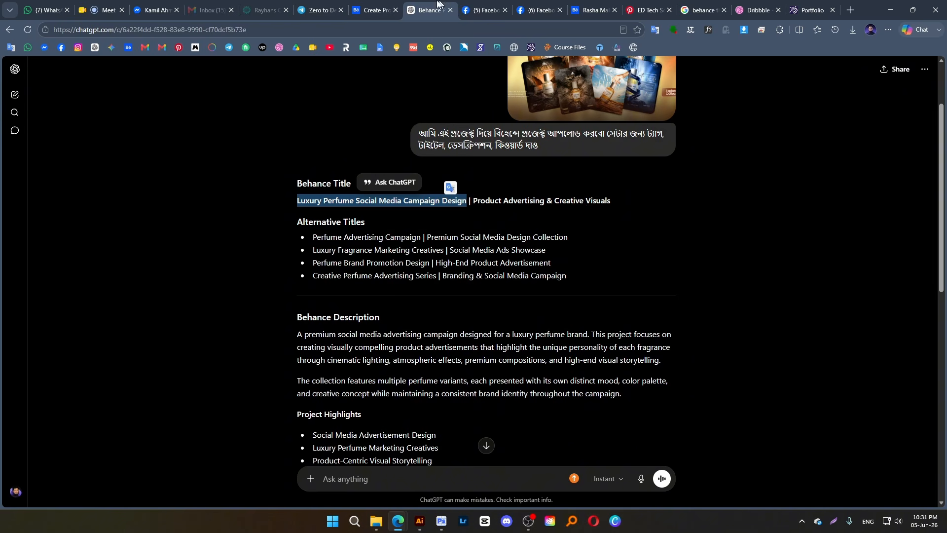
pyautogui.click(373, 4)
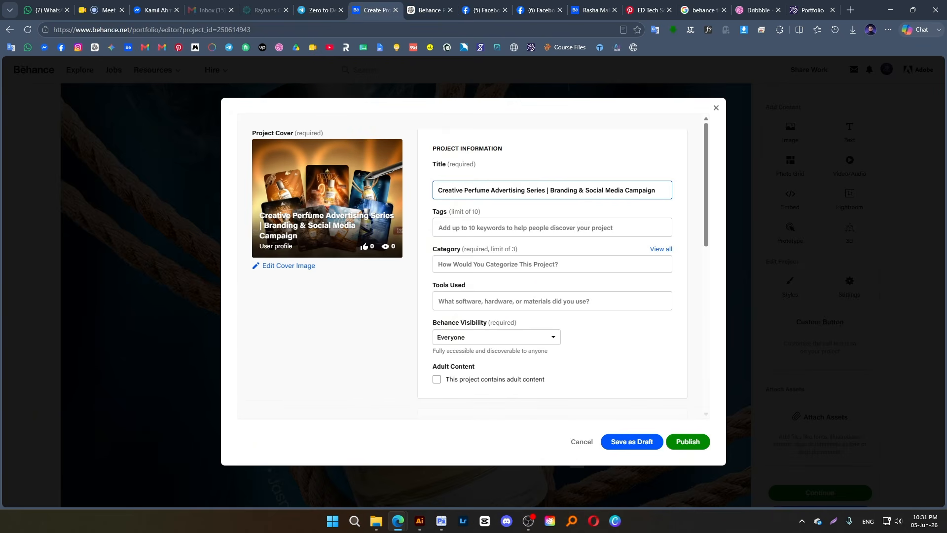
pyautogui.moveTo(464, 190); pyautogui.dragTo(655, 193)
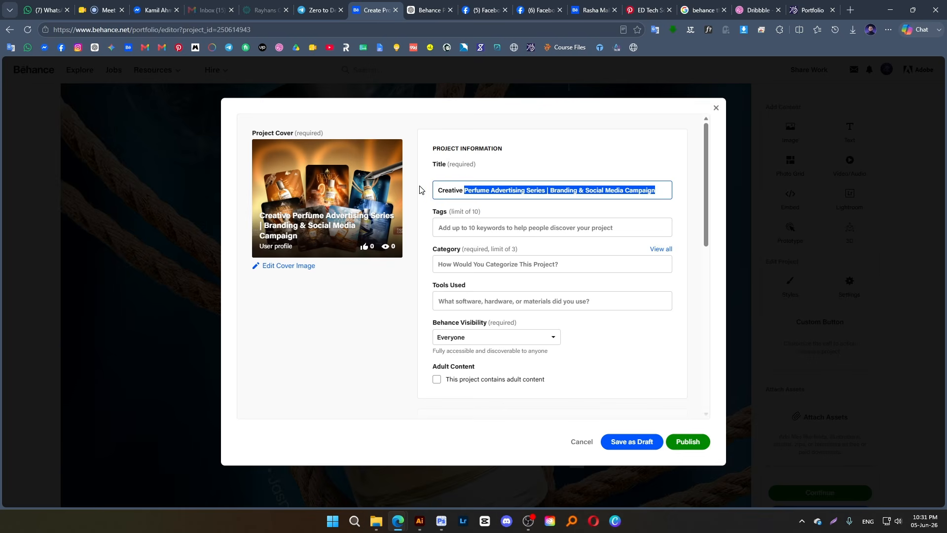
pyautogui.press('BackSpace')
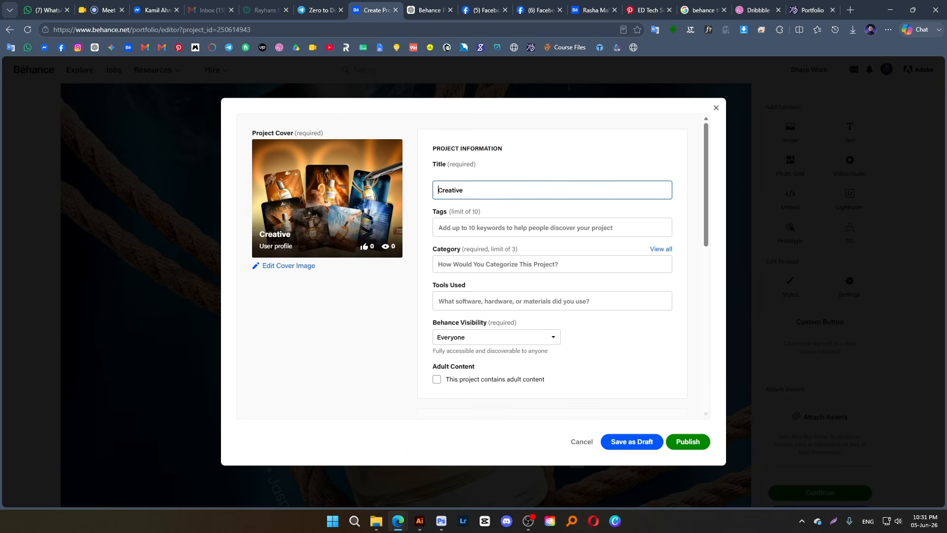
pyautogui.hotkey('ctrl', 'v')
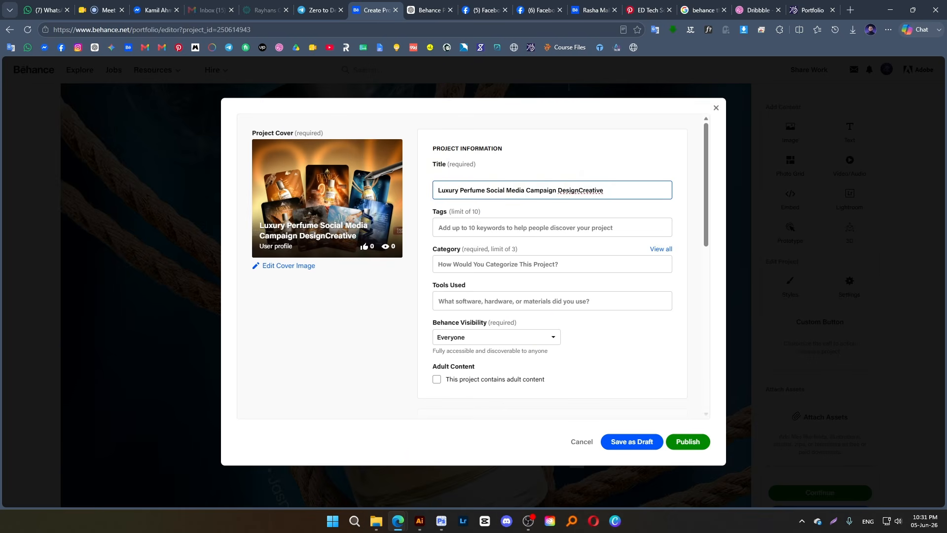
# Remove "Campaign" and "Design" from the project title so it reads "Luxury Perfume Social Media Creative"
pyautogui.doubleClick(566, 189)
pyautogui.moveTo(580, 191); pyautogui.dragTo(558, 204)
pyautogui.press('BackSpace')
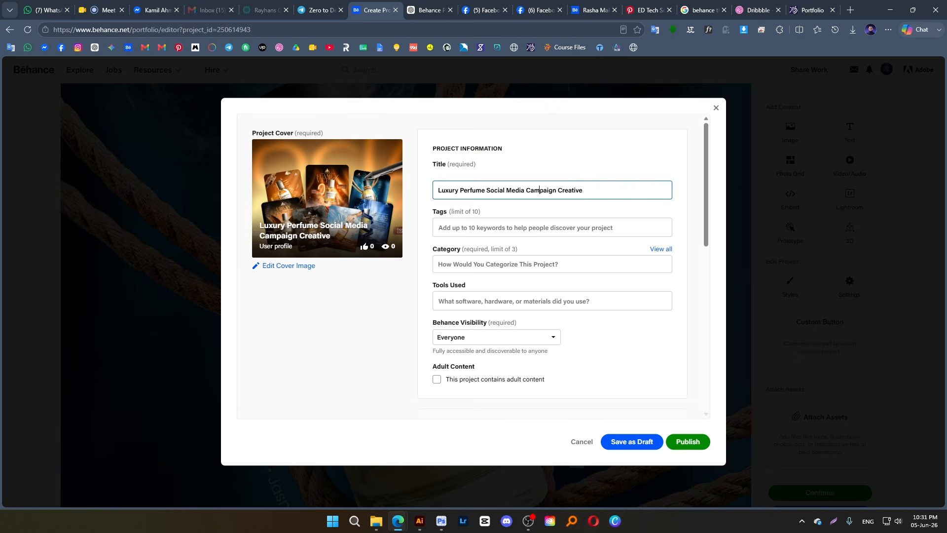
pyautogui.doubleClick(539, 191)
pyautogui.press('BackSpace')
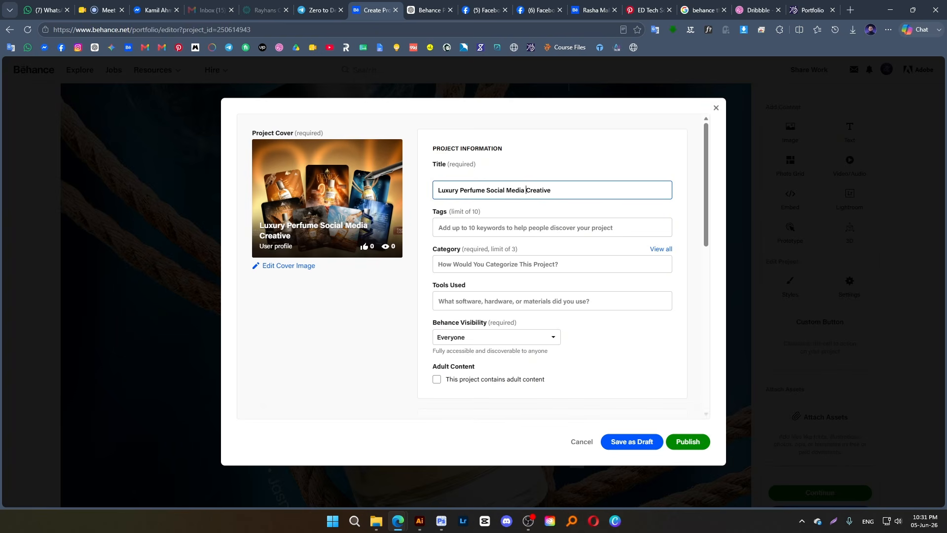
# Start on the project's tags, and search Behance for "branding" in another browser tab to browse the matching projects
pyautogui.click(475, 230)
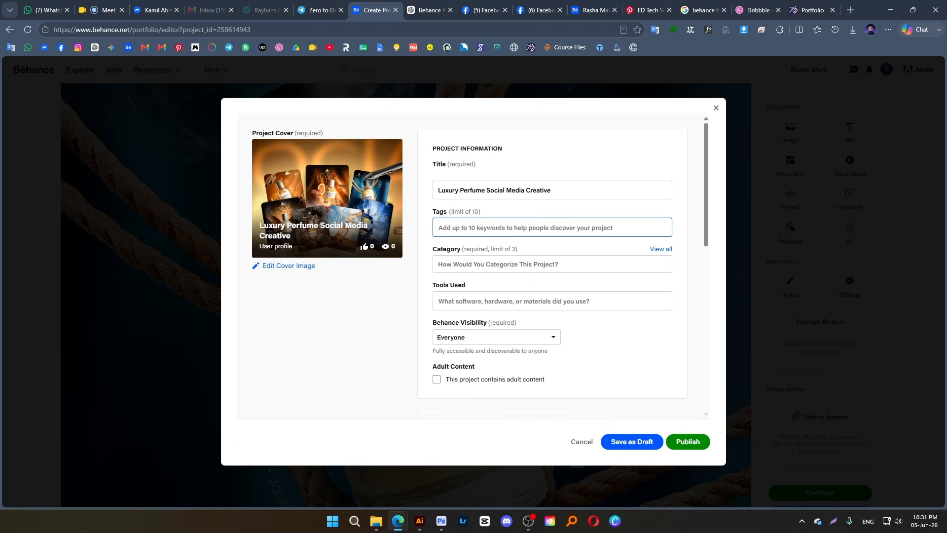
pyautogui.click(587, 10)
pyautogui.click(375, 70)
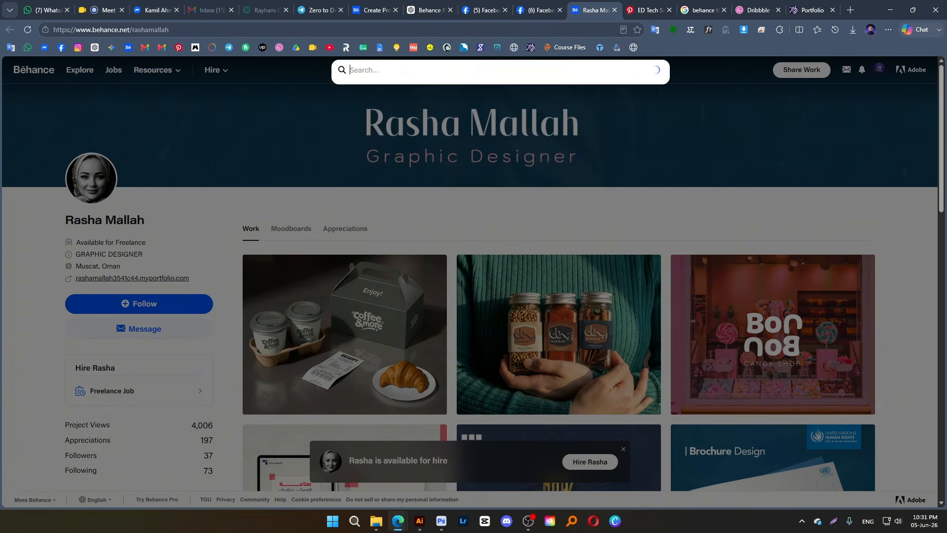
pyautogui.click(378, 107)
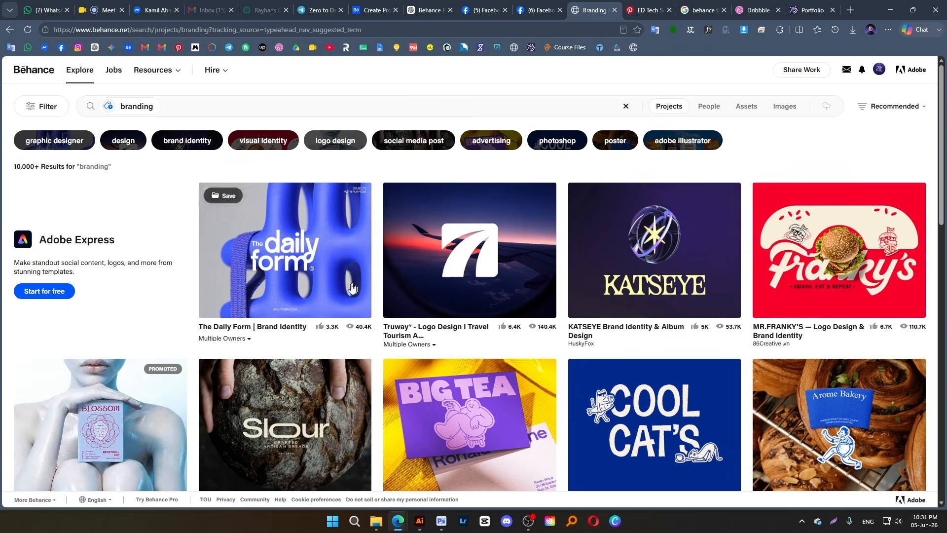
pyautogui.scroll(-3, 540, 256)
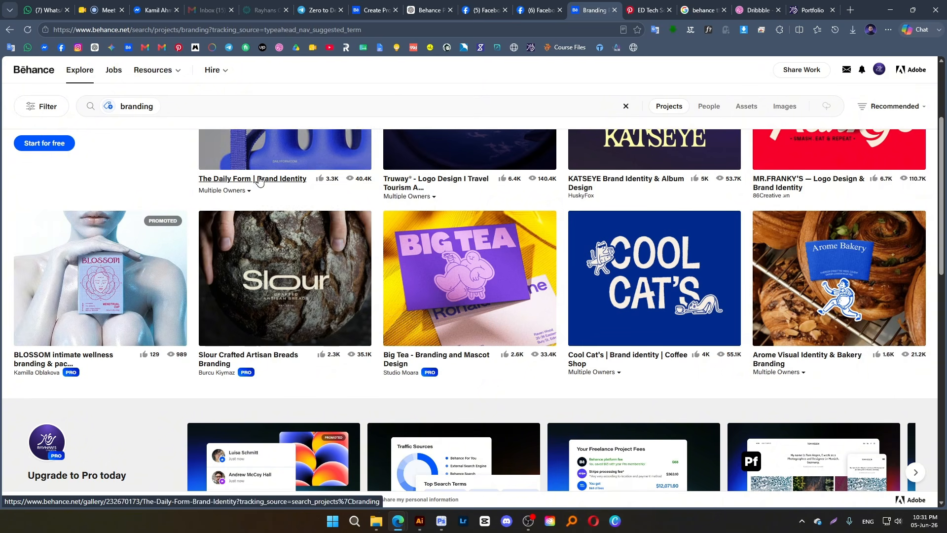
pyautogui.scroll(-4, 427, 375)
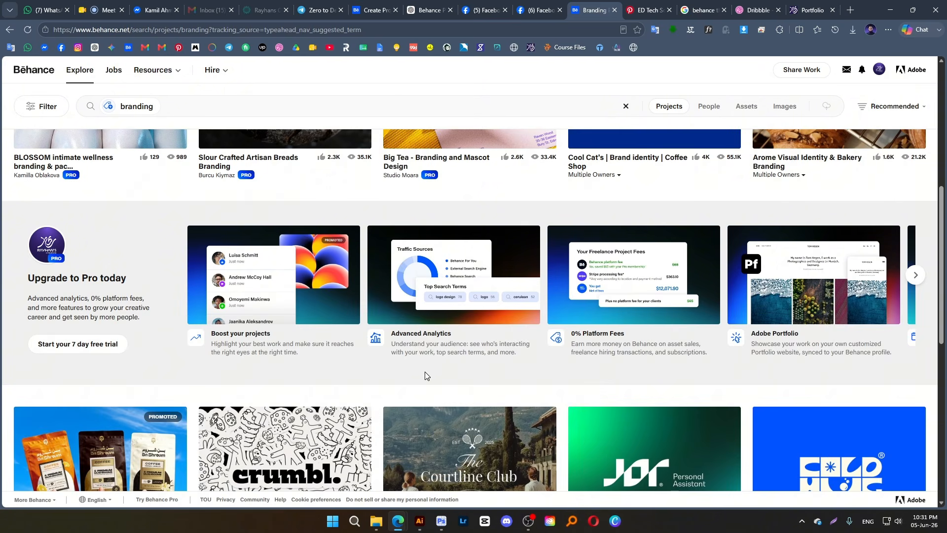
pyautogui.scroll(-3, 424, 366)
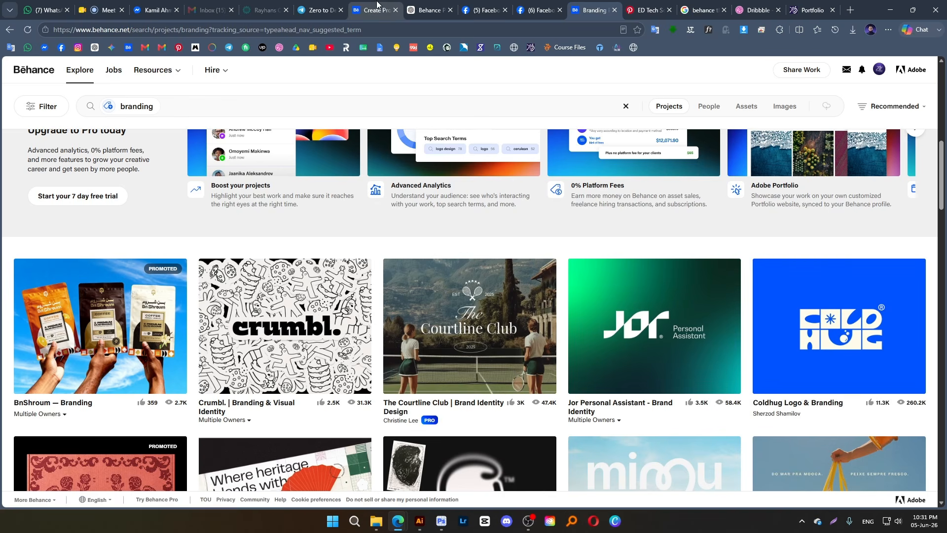
# Switch to the ChatGPT answer and copy its keywords from "Perfume Design" through "Product Poster Design"
pyautogui.click(377, 10)
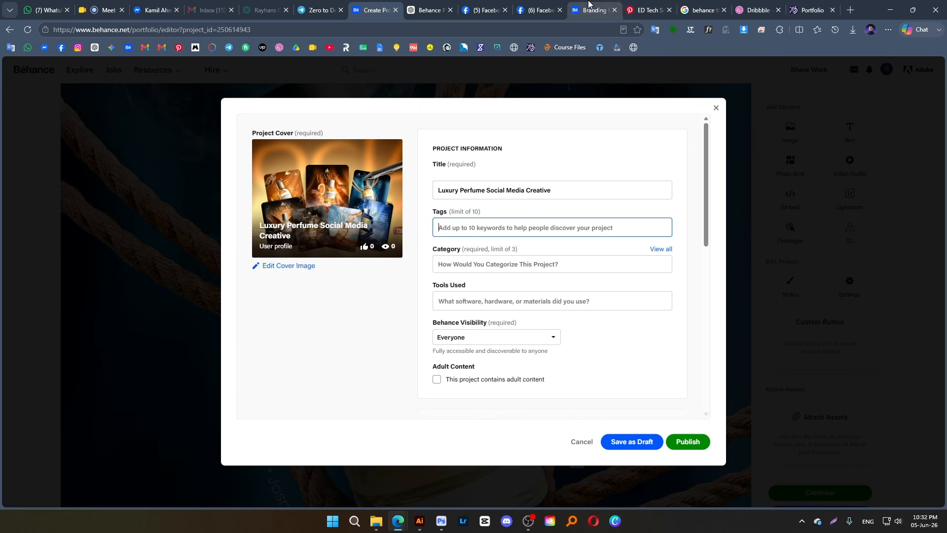
pyautogui.click(433, 10)
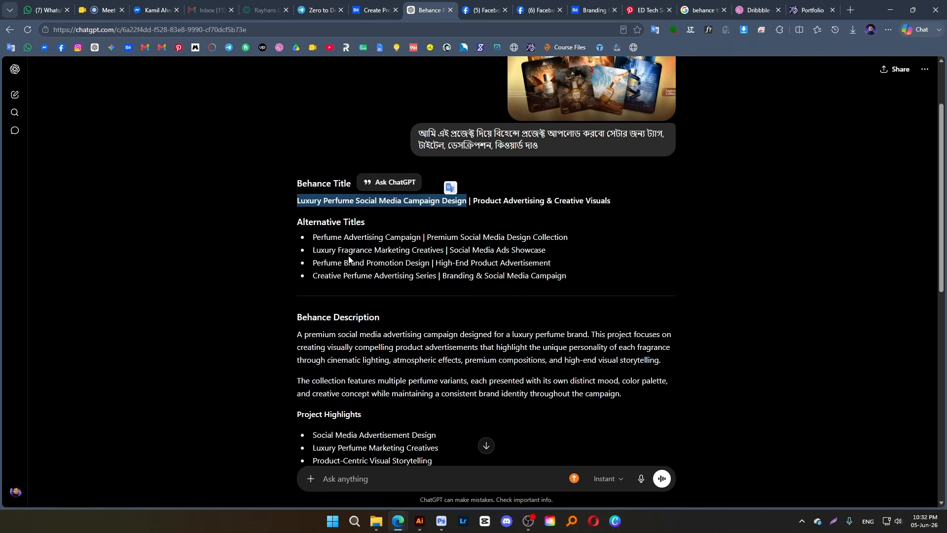
pyautogui.scroll(-2, 367, 300)
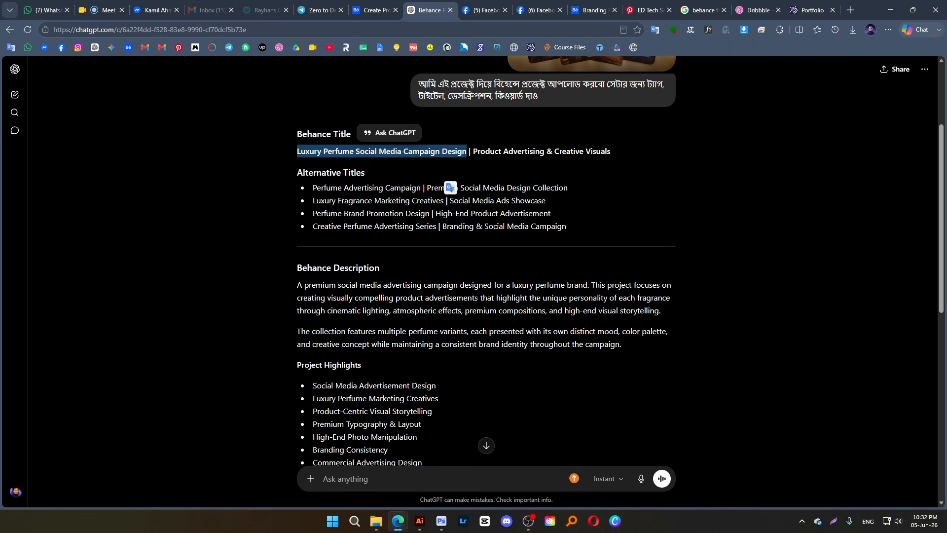
pyautogui.scroll(3, 515, 161)
pyautogui.scroll(-5, 375, 340)
pyautogui.scroll(-4, 393, 347)
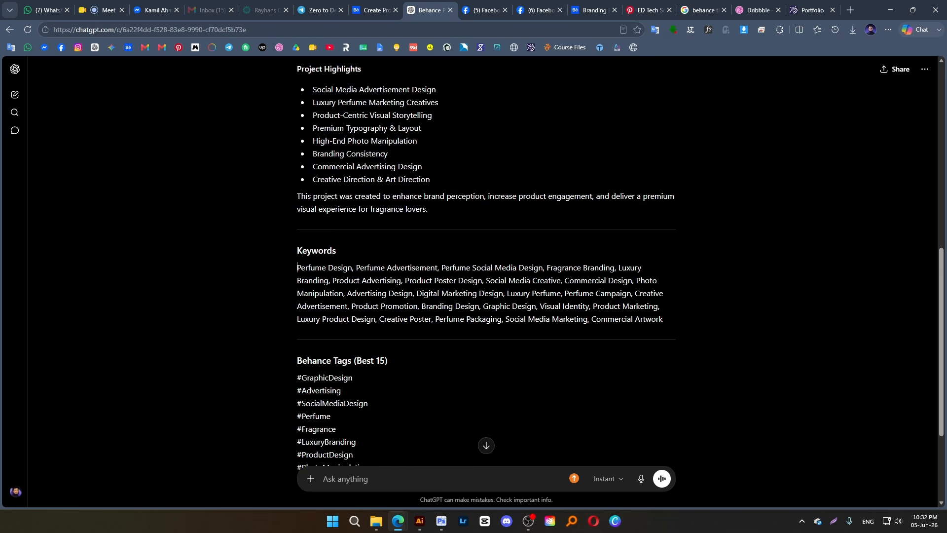
pyautogui.moveTo(297, 268); pyautogui.dragTo(485, 286)
pyautogui.click(502, 248)
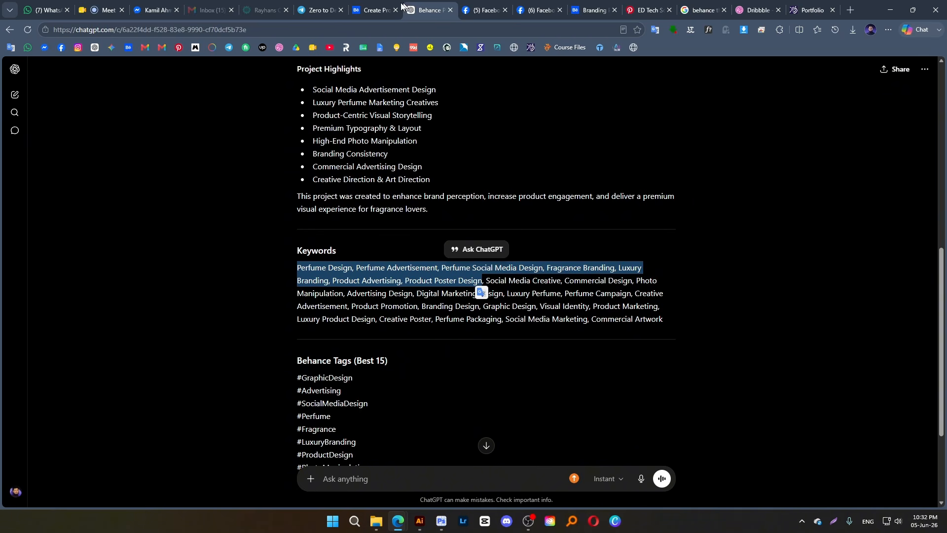
# Paste the copied keywords as tags in the Behance project information and remove the "Perfume Social Media Design" tag
pyautogui.click(379, 12)
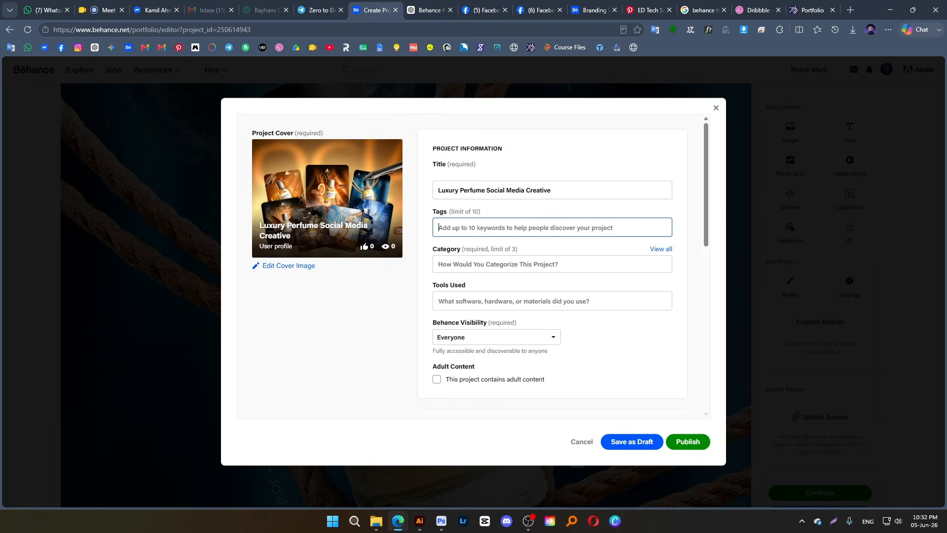
pyautogui.hotkey('ctrl', 'v')
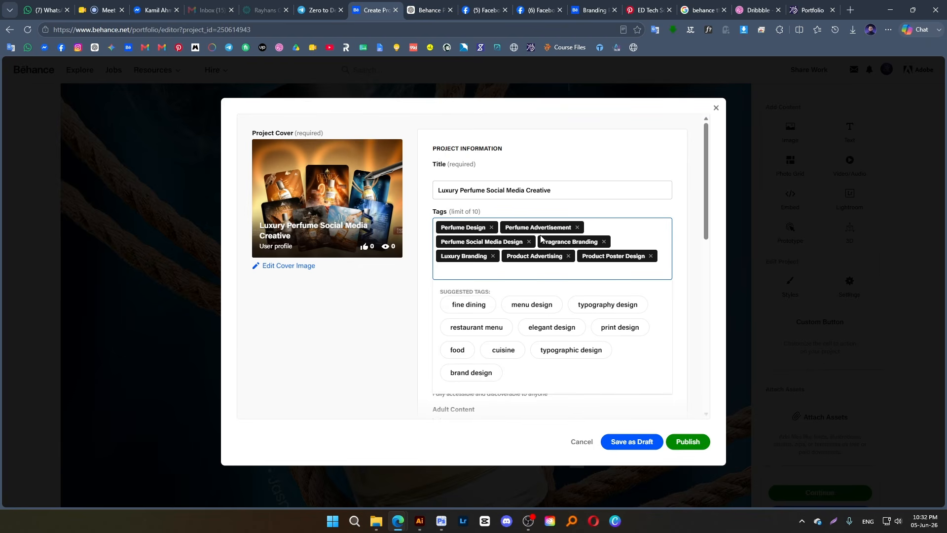
pyautogui.click(529, 241)
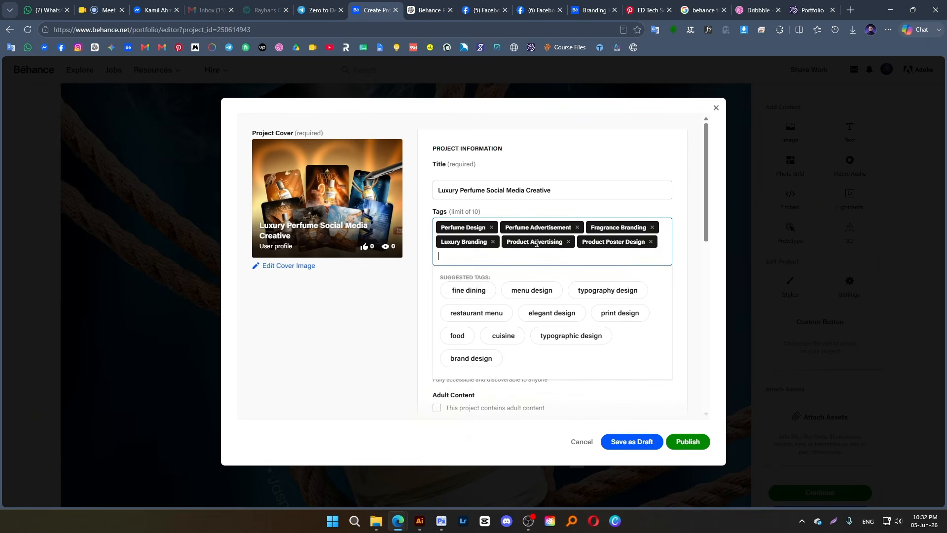
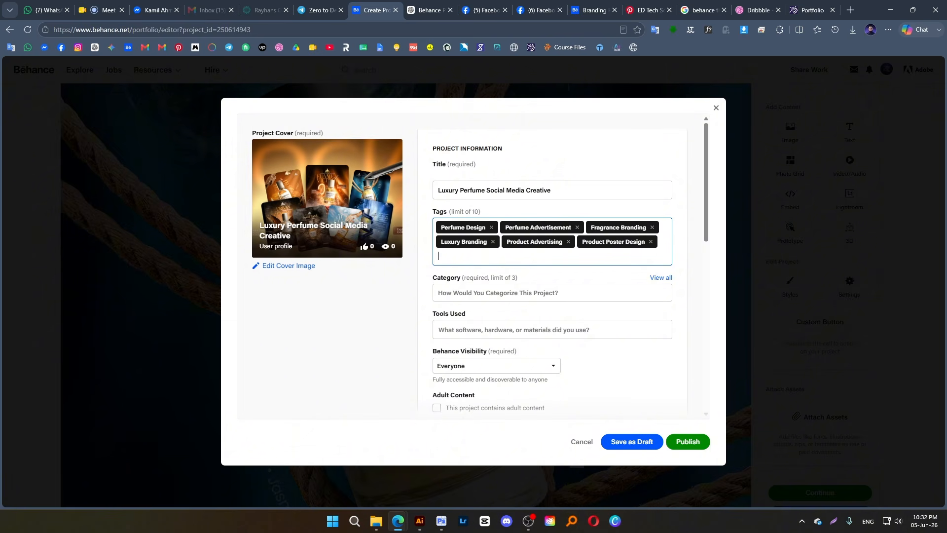
# Search Google for the designer's name in a new browser tab and show the image results
pyautogui.click(849, 15)
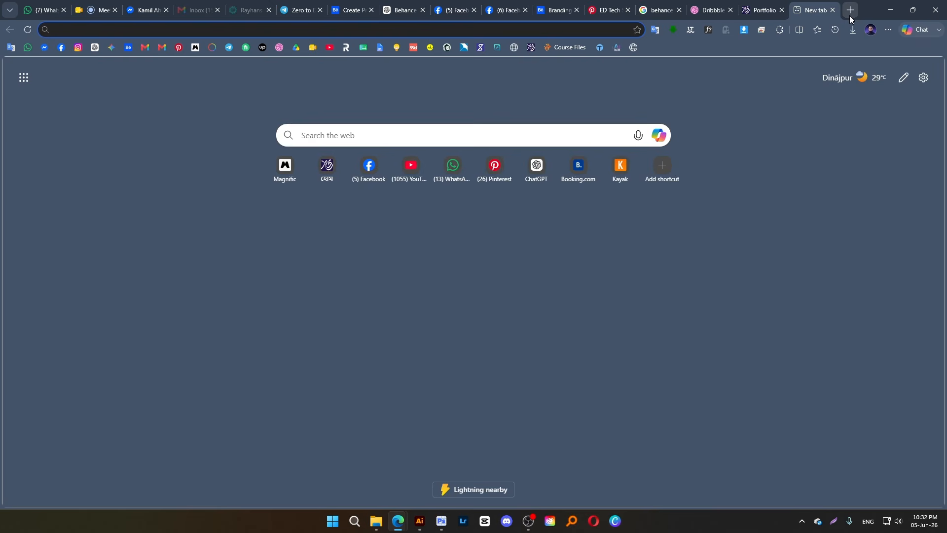
pyautogui.write('de')
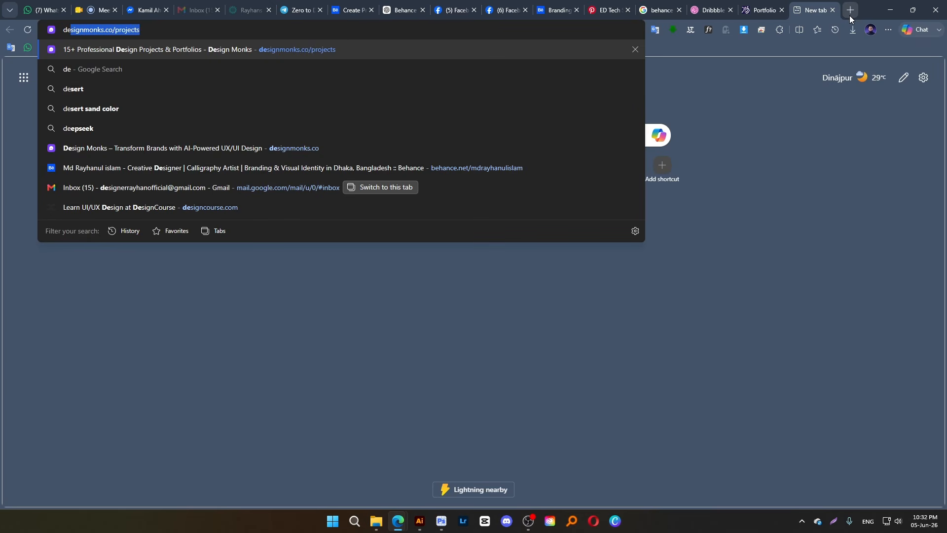
pyautogui.write('signer r')
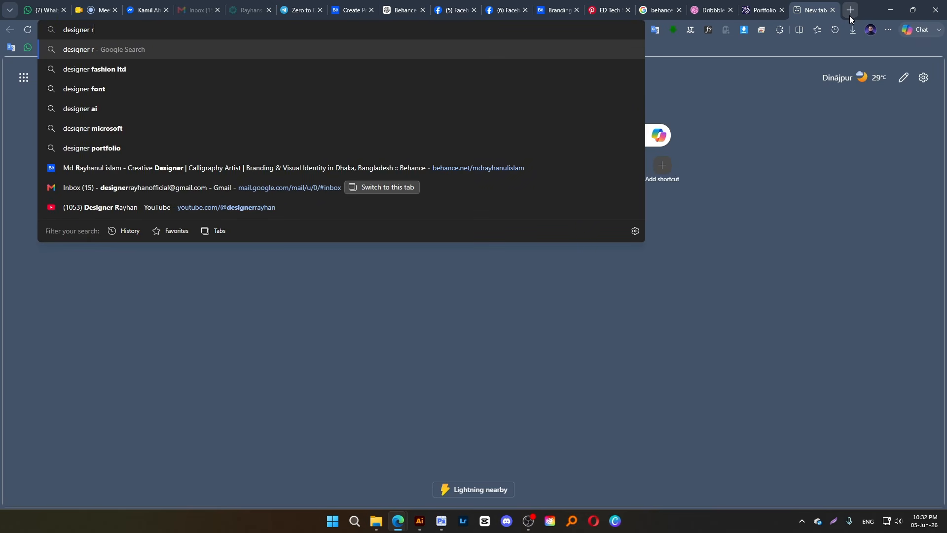
pyautogui.write('ayhan')
pyautogui.press('Return')
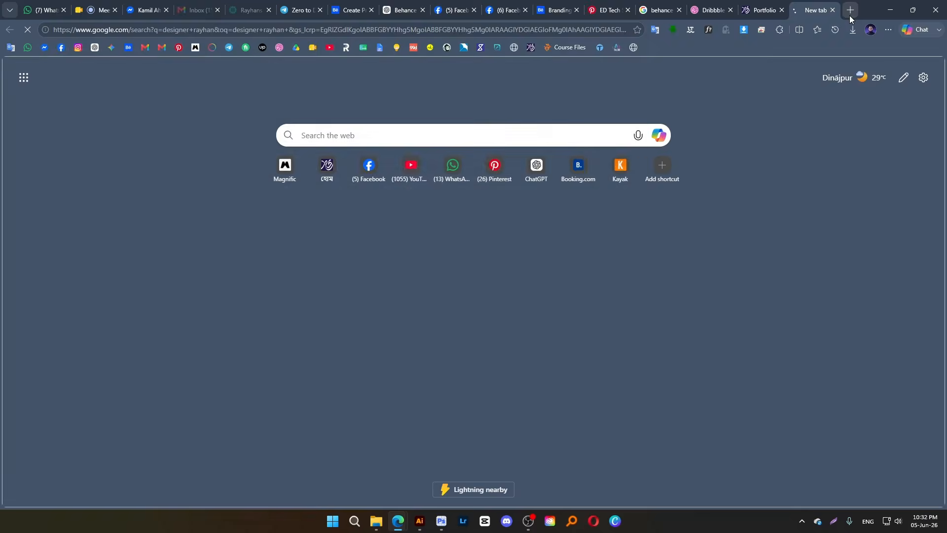
pyautogui.click(182, 120)
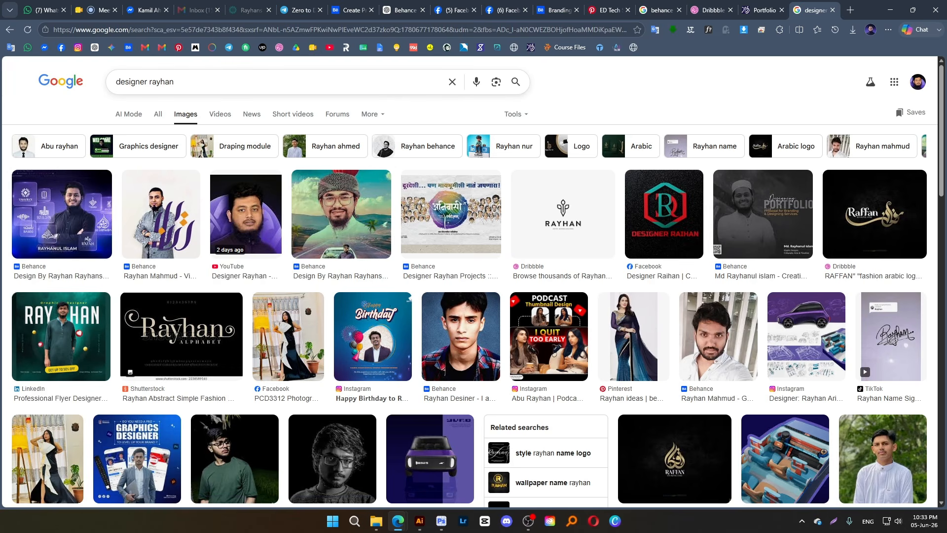
# Preview the first Behance portrait result with its related images, and preview the Raffan Arabic logo result
pyautogui.click(72, 209)
pyautogui.scroll(-10, 777, 374)
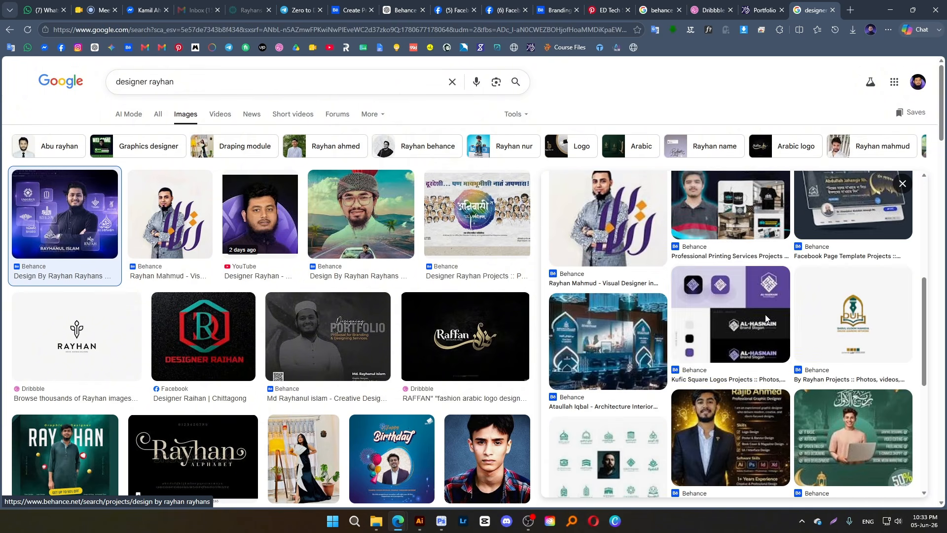
pyautogui.scroll(-4, 444, 335)
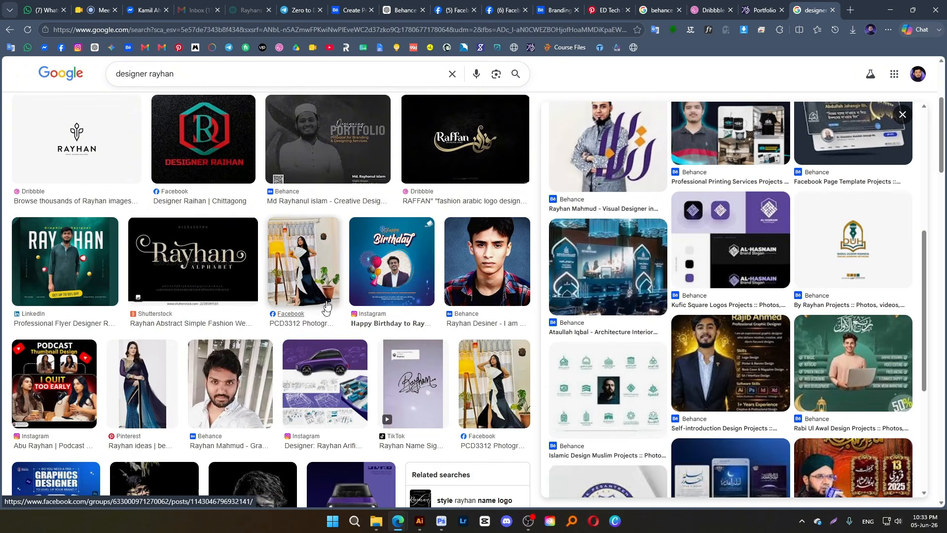
pyautogui.click(338, 140)
pyautogui.click(444, 141)
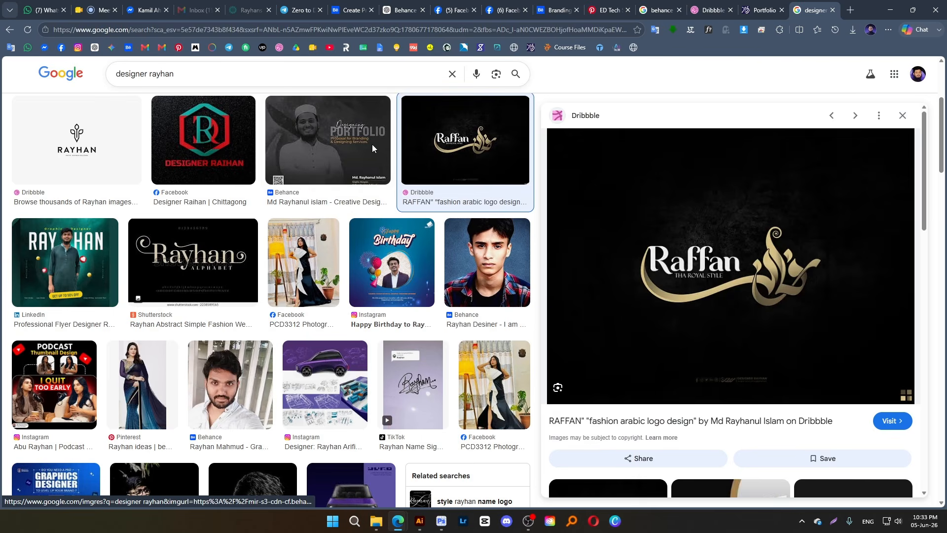
# Preview the Behance portfolio proposal image, examine its related images, and close it to browse the rest of the image results
pyautogui.click(371, 144)
pyautogui.scroll(-2, 723, 301)
pyautogui.scroll(-6, 722, 301)
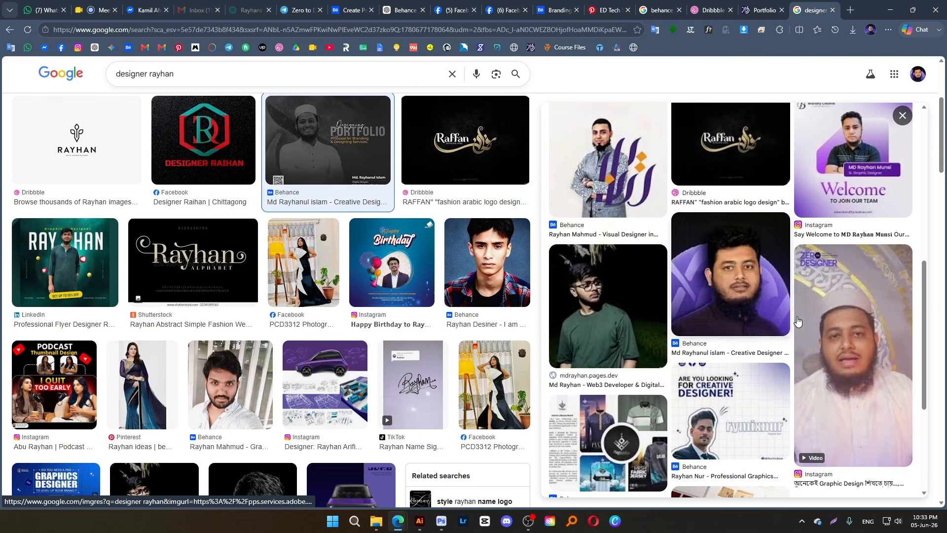
pyautogui.scroll(-3, 801, 375)
pyautogui.scroll(-7, 266, 320)
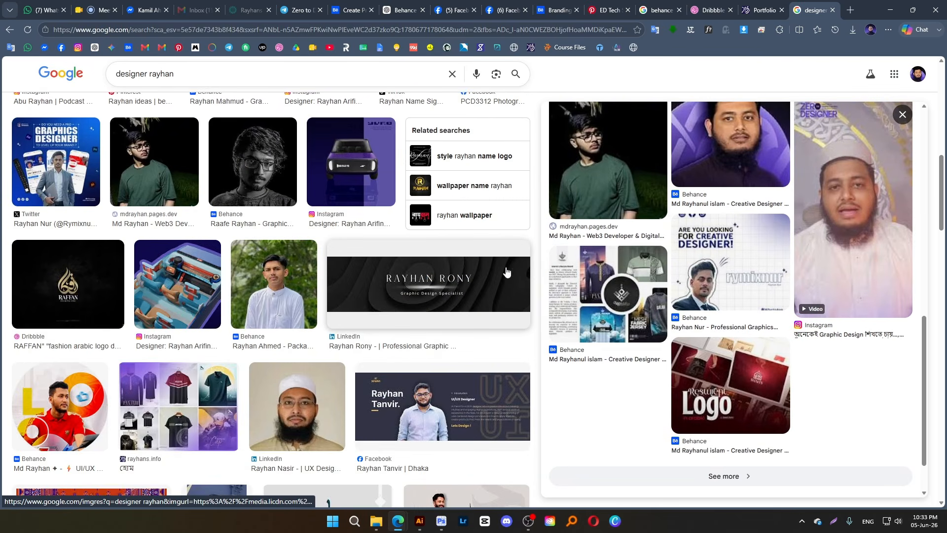
pyautogui.scroll(10, 689, 229)
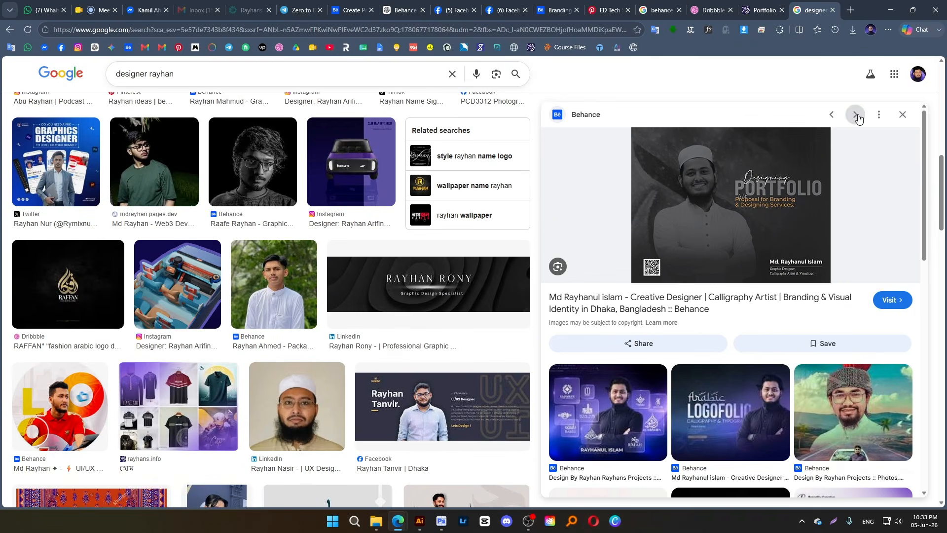
pyautogui.click(902, 115)
pyautogui.scroll(-11, 434, 233)
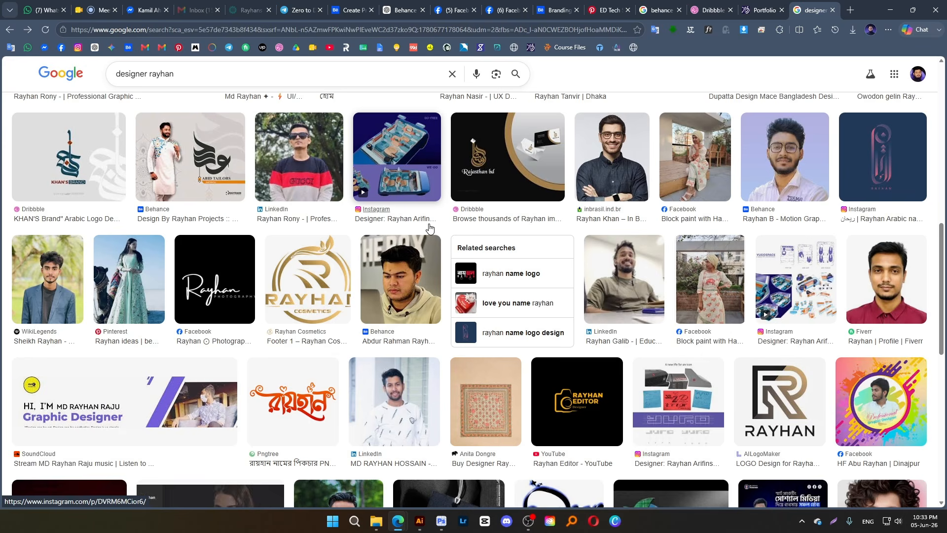
pyautogui.scroll(10, 429, 228)
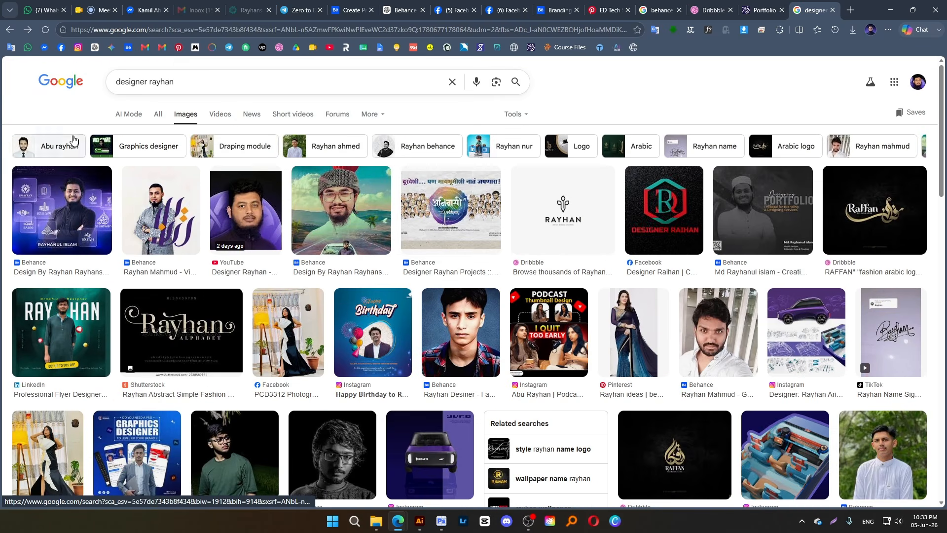
# Capitalize both words of the image search query and run the search again
pyautogui.click(118, 82)
pyautogui.write('D')
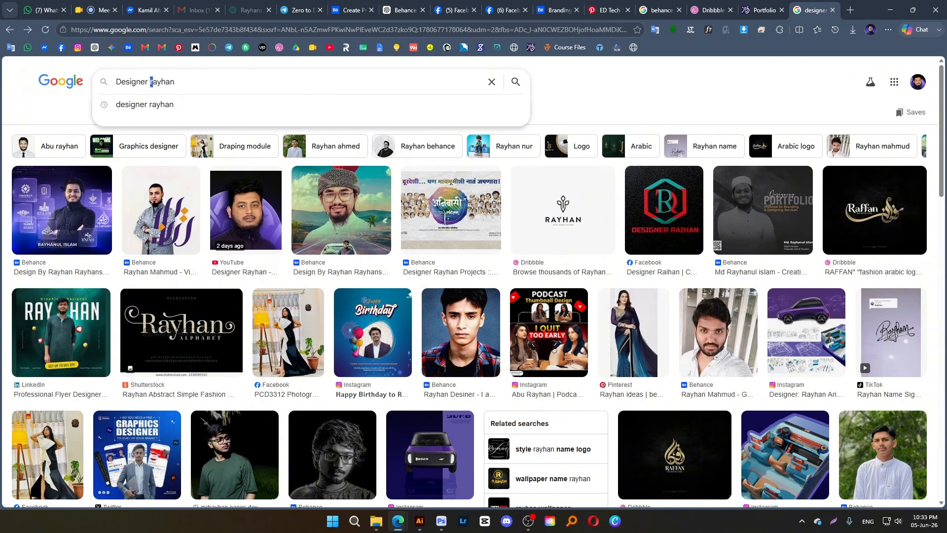
pyautogui.write('R')
pyautogui.press('Return')
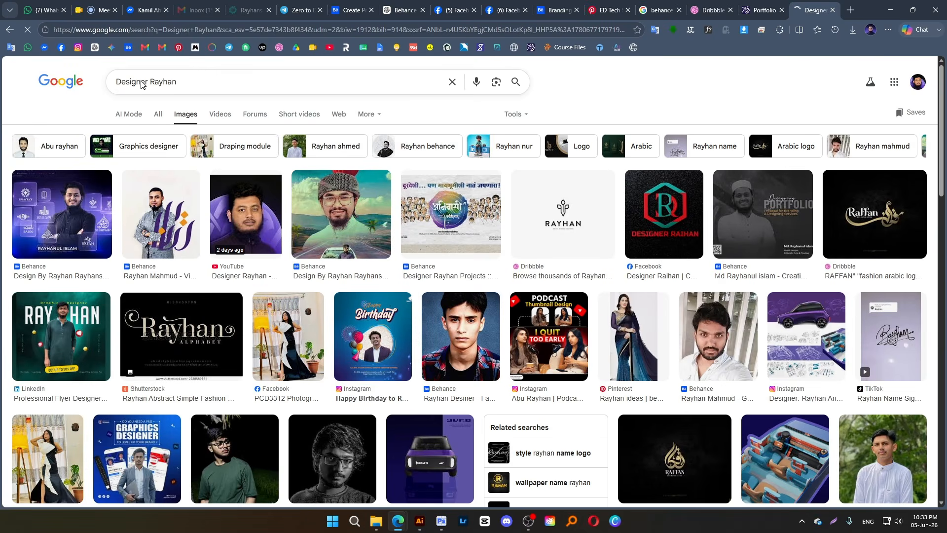
# Copy the query text and search Behance projects for it in place of "branding"
pyautogui.tripleClick(164, 82)
pyautogui.hotkey('ctrl', 'c')
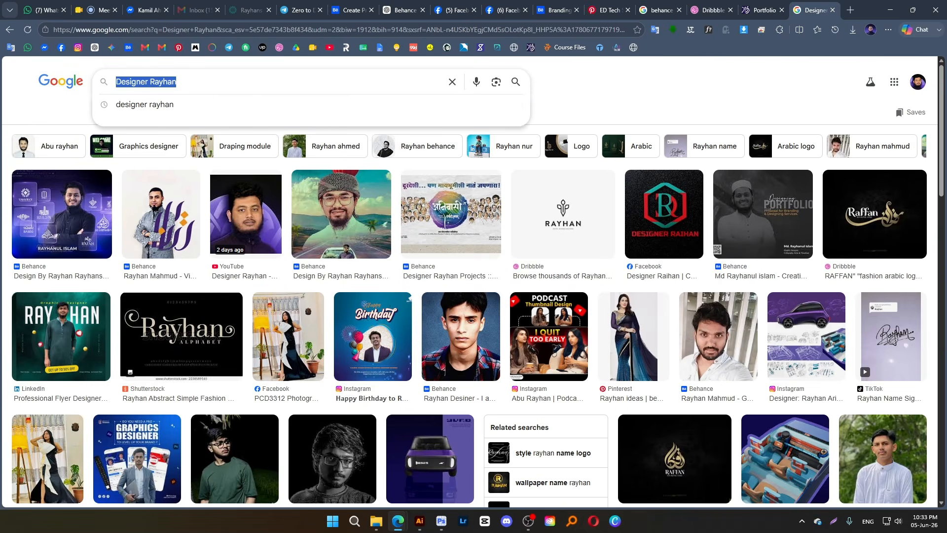
pyautogui.click(556, 10)
pyautogui.click(232, 103)
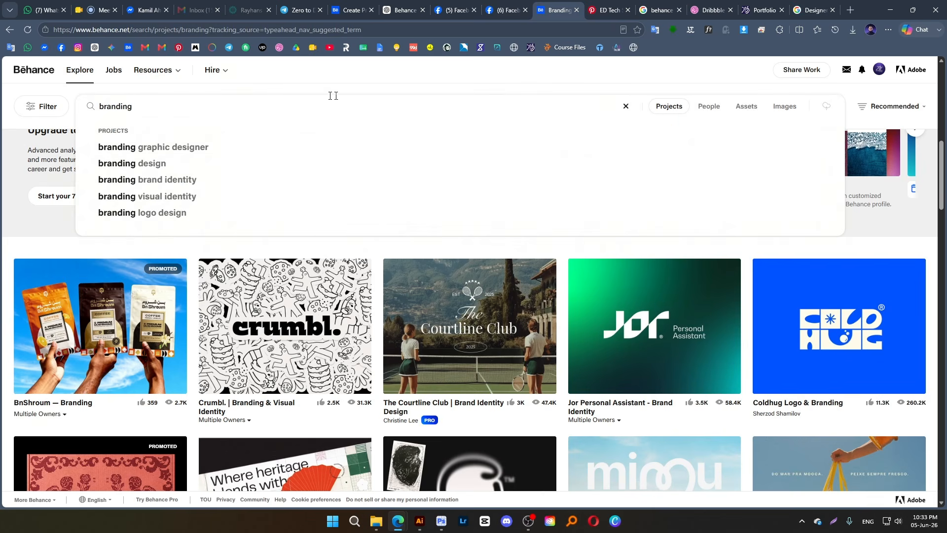
pyautogui.click(626, 106)
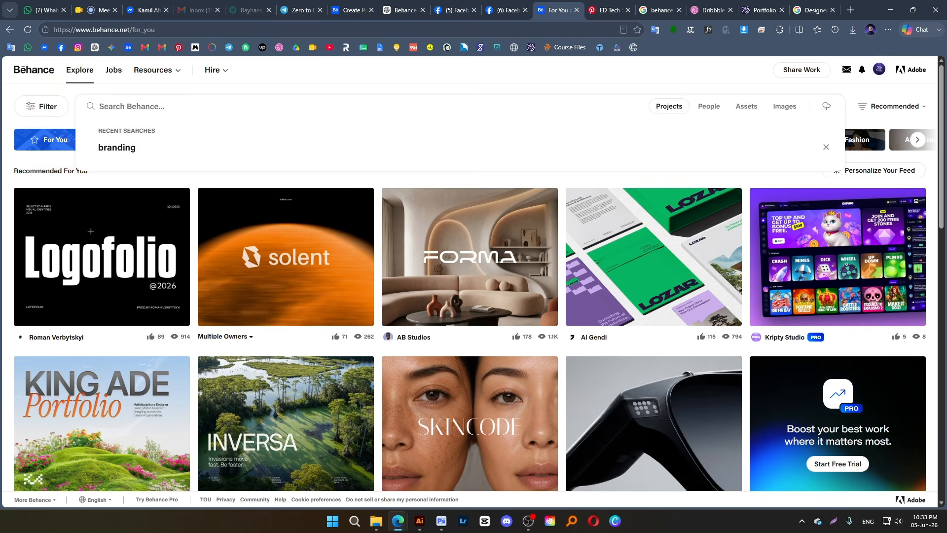
pyautogui.hotkey('ctrl', 'v')
pyautogui.press('Return')
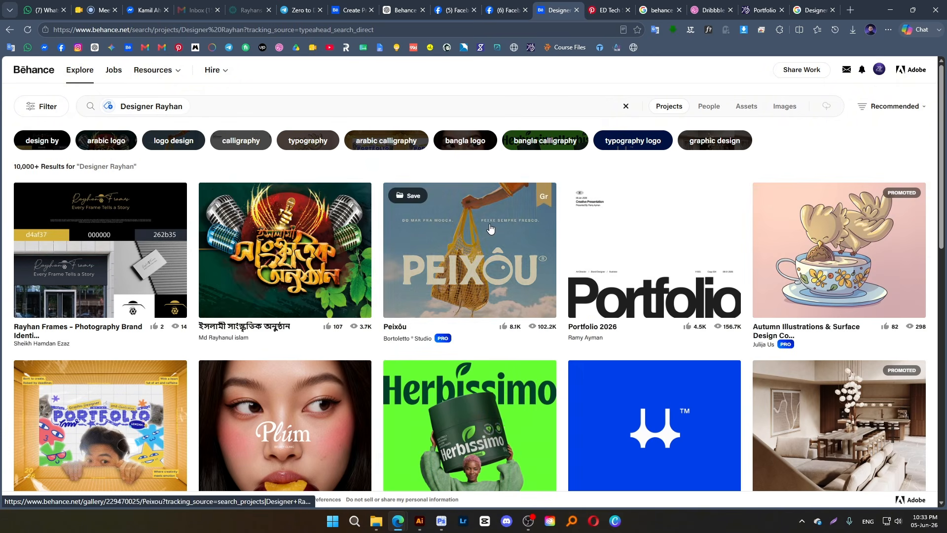
# Open the project "ইসলামী সাংস্কৃতিক অনুষ্ঠান" from the Behance results and examine its tools, creative fields and tags
pyautogui.scroll(-8, 323, 282)
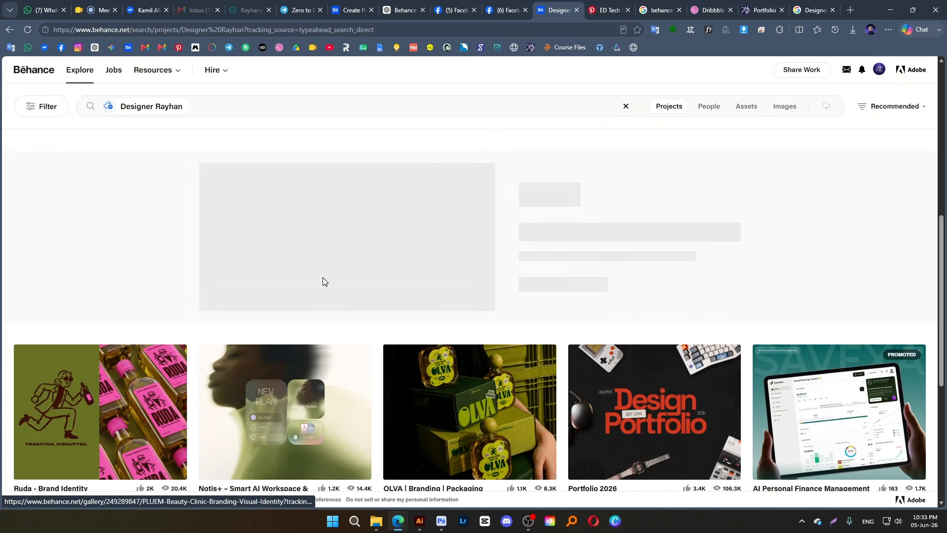
pyautogui.scroll(7, 277, 266)
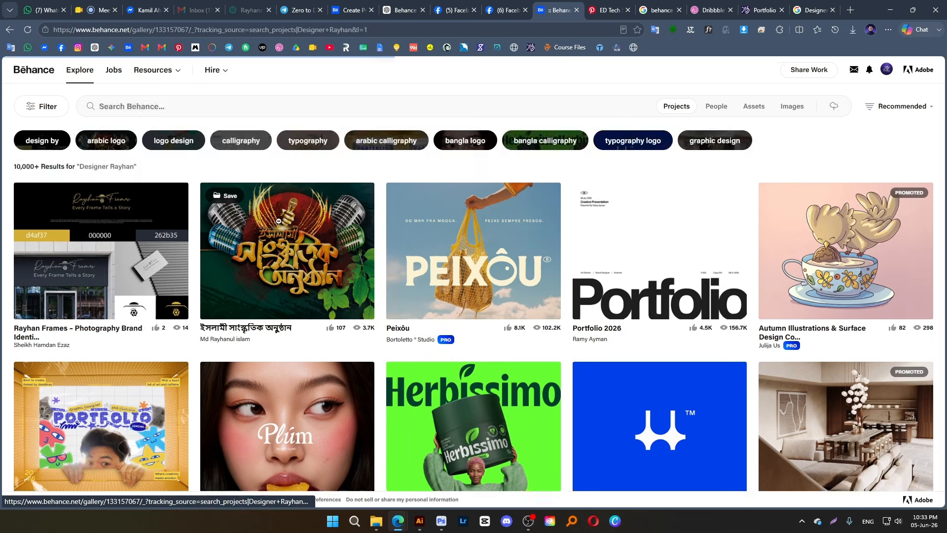
pyautogui.click(251, 258)
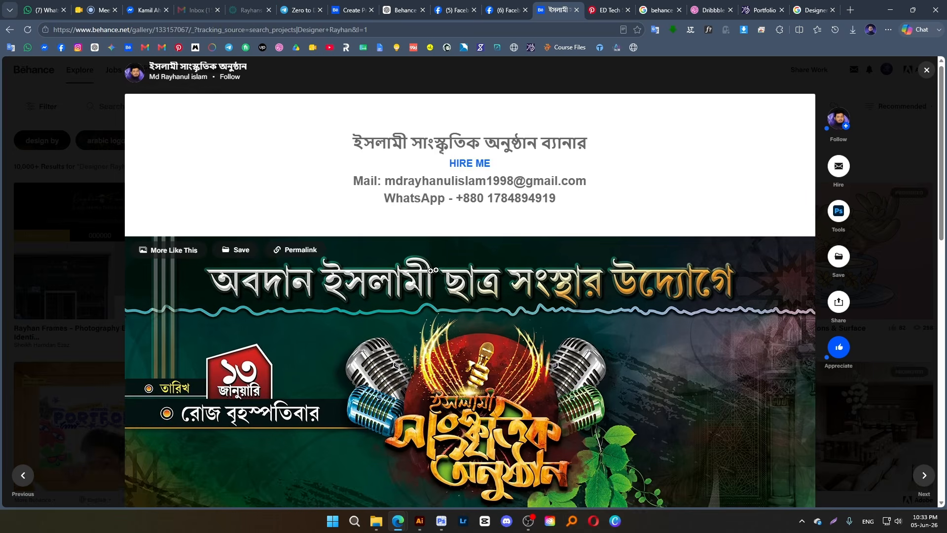
pyautogui.scroll(-20, 433, 271)
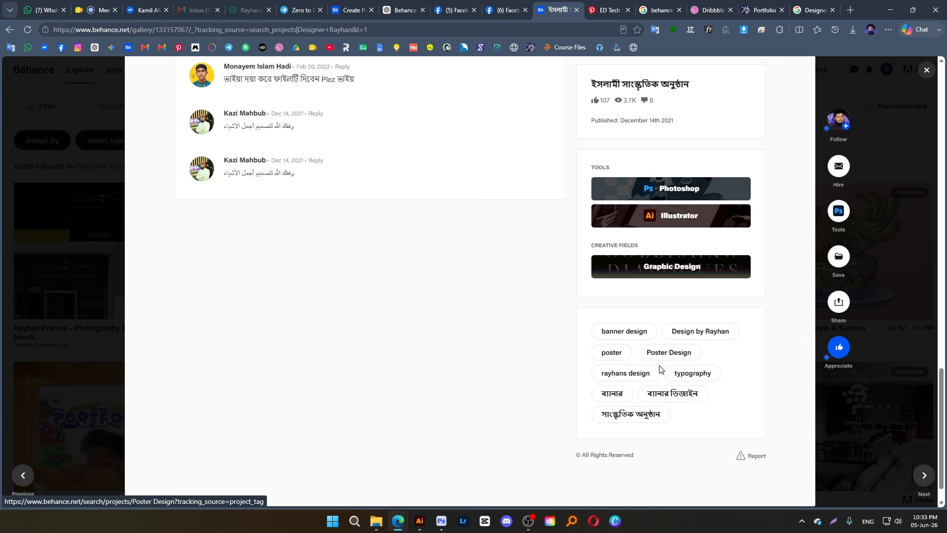
# Return to the perfume project's information, open its category list and select Advertising
pyautogui.click(353, 10)
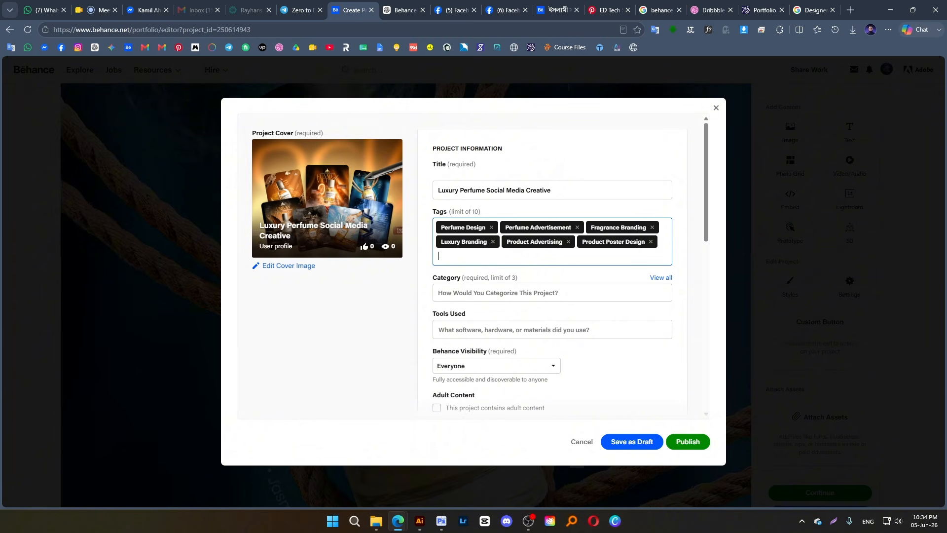
pyautogui.moveTo(479, 211); pyautogui.dragTo(454, 213)
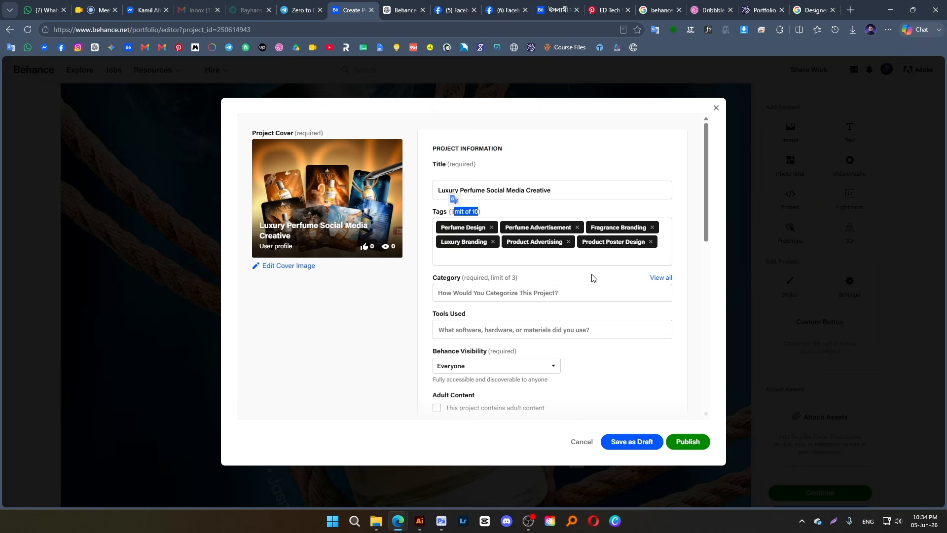
pyautogui.click(444, 293)
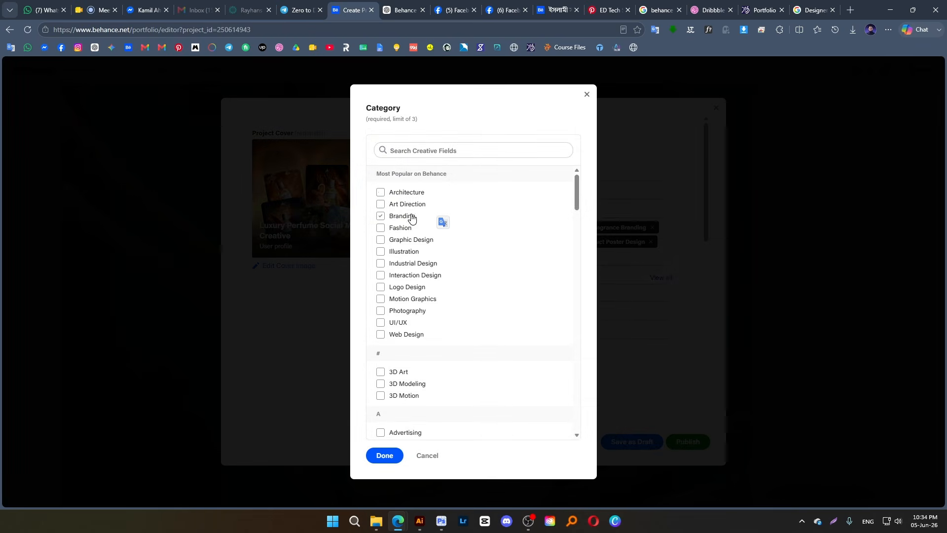
pyautogui.scroll(-3, 426, 296)
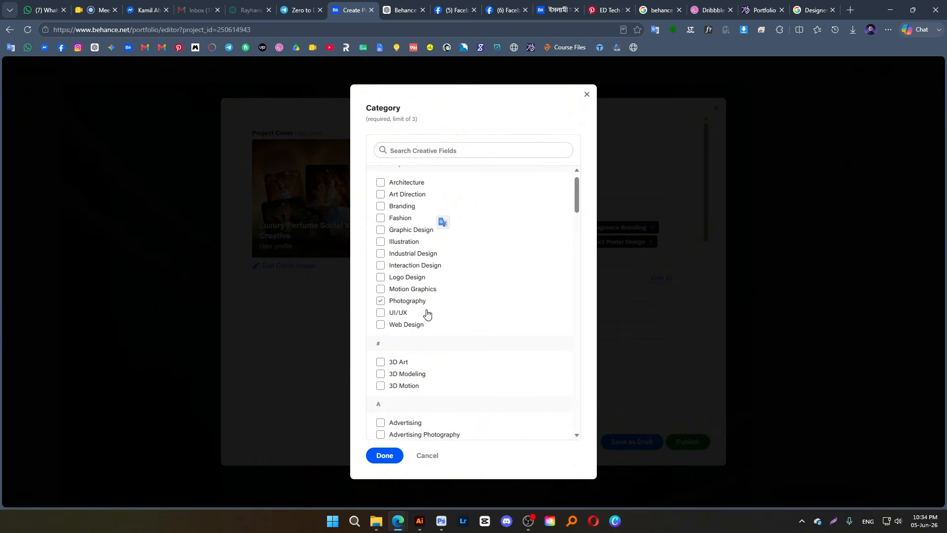
pyautogui.click(427, 308)
pyautogui.scroll(-3, 432, 316)
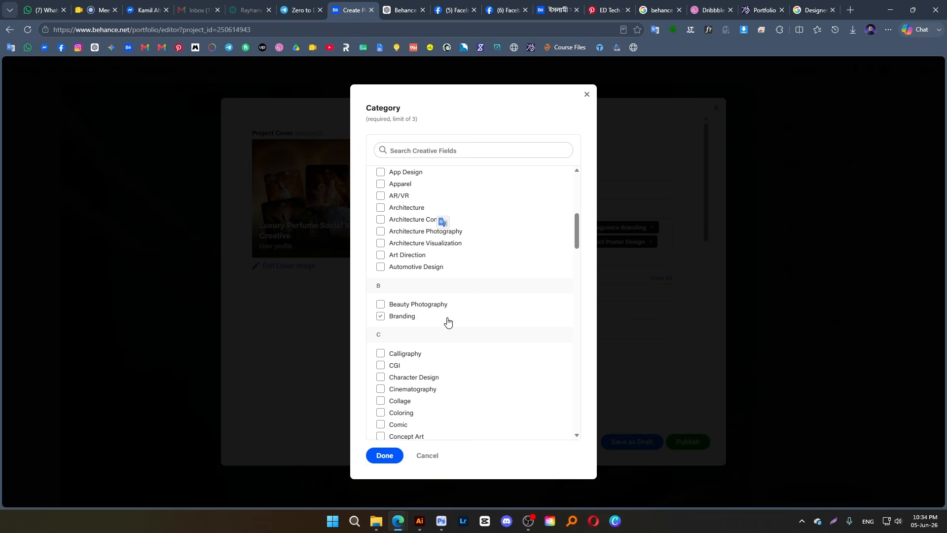
pyautogui.click(427, 309)
pyautogui.scroll(-5, 446, 345)
pyautogui.scroll(-2, 448, 353)
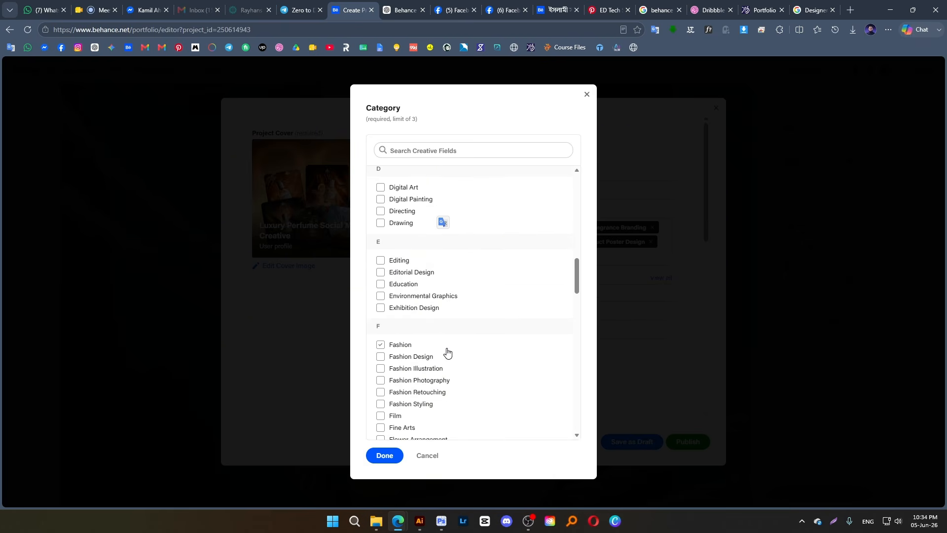
pyautogui.scroll(4, 447, 352)
pyautogui.scroll(4, 447, 351)
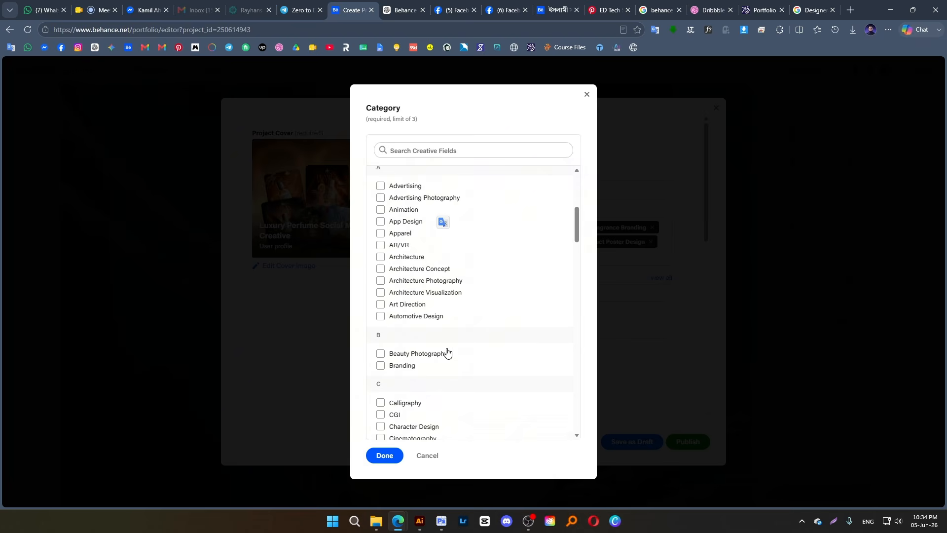
pyautogui.click(447, 351)
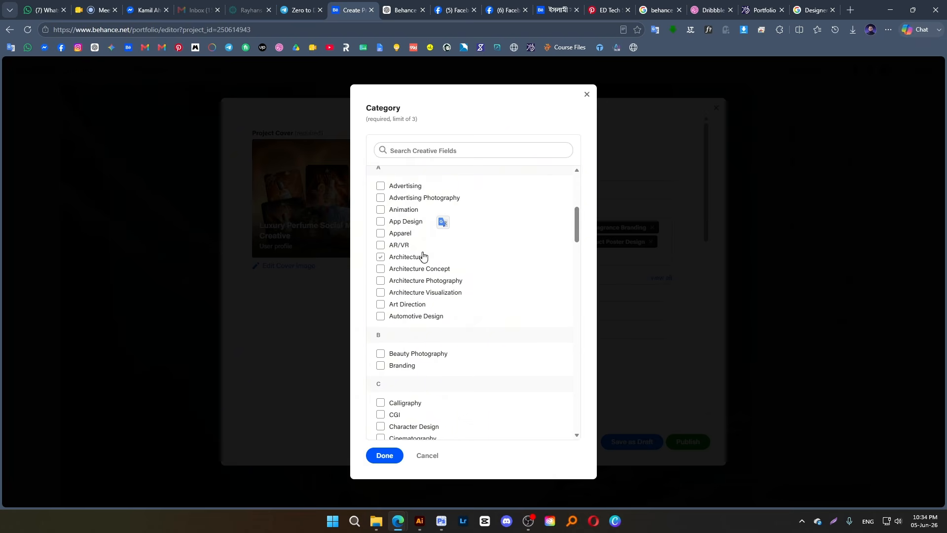
pyautogui.click(400, 190)
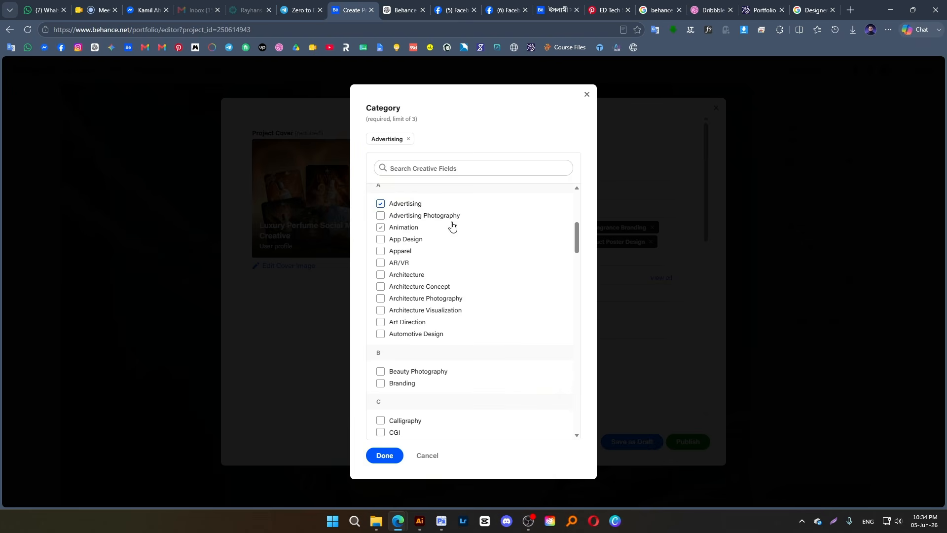
# Look through the creative fields list and add Visualization as the second project category
pyautogui.click(418, 312)
pyautogui.scroll(-10, 419, 315)
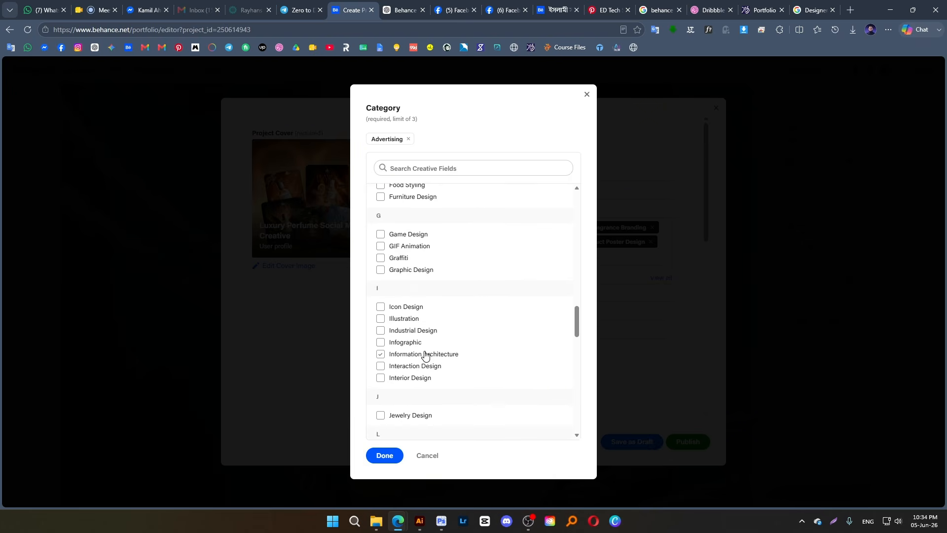
pyautogui.scroll(-6, 425, 355)
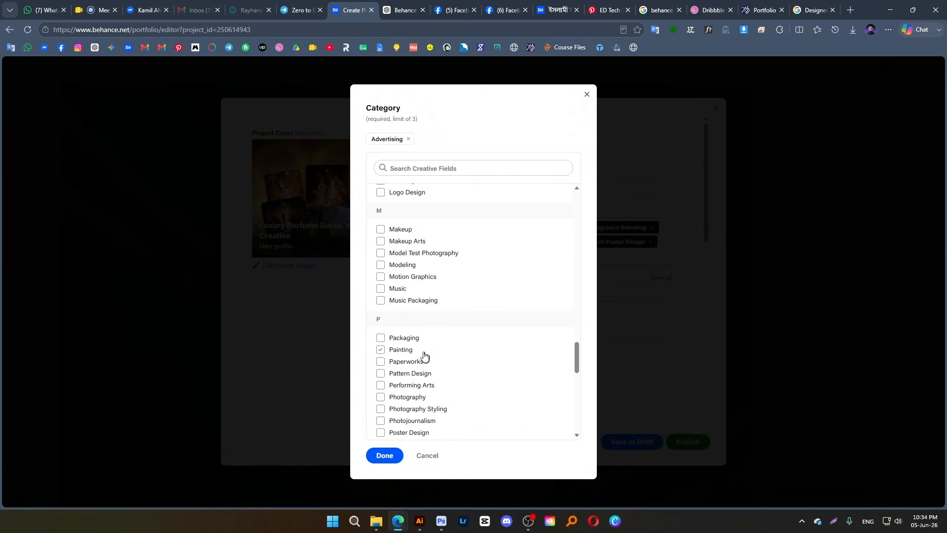
pyautogui.scroll(-3, 423, 410)
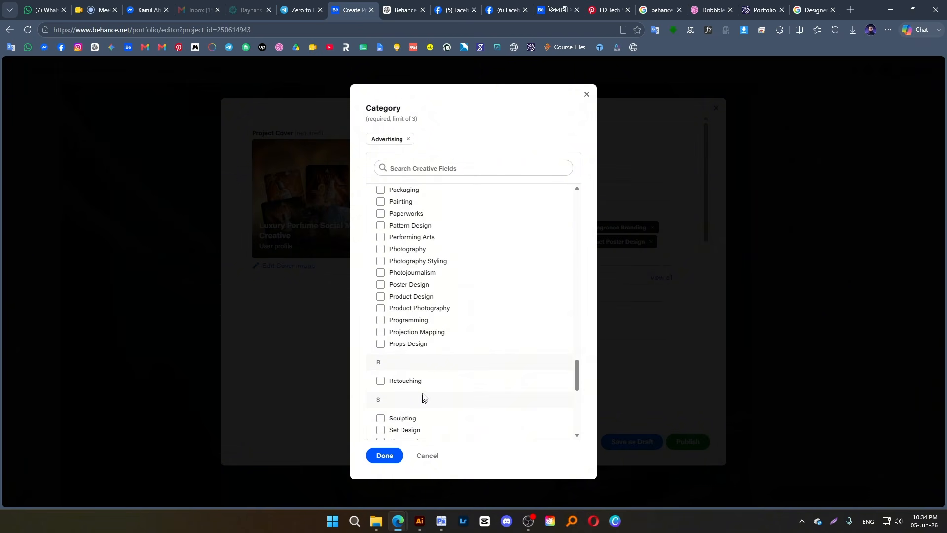
pyautogui.scroll(-3, 428, 350)
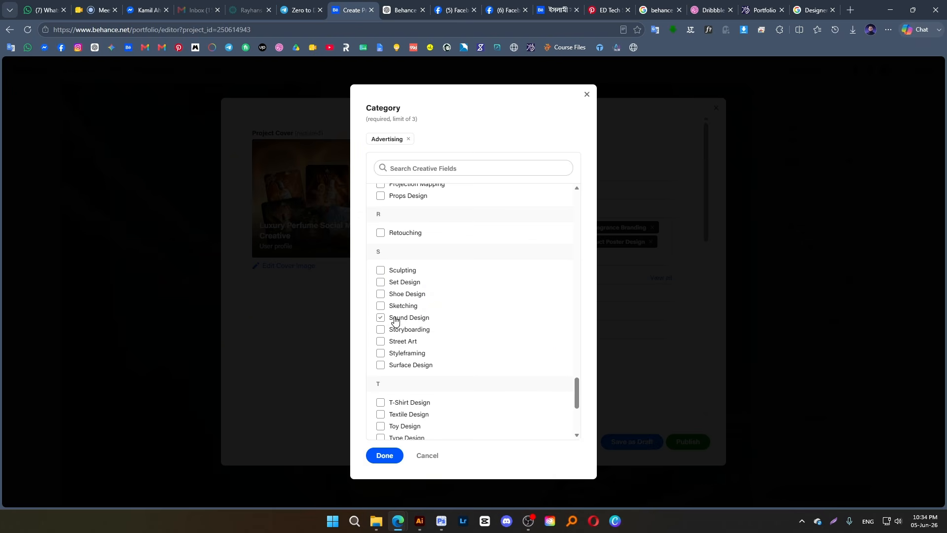
pyautogui.scroll(-4, 395, 294)
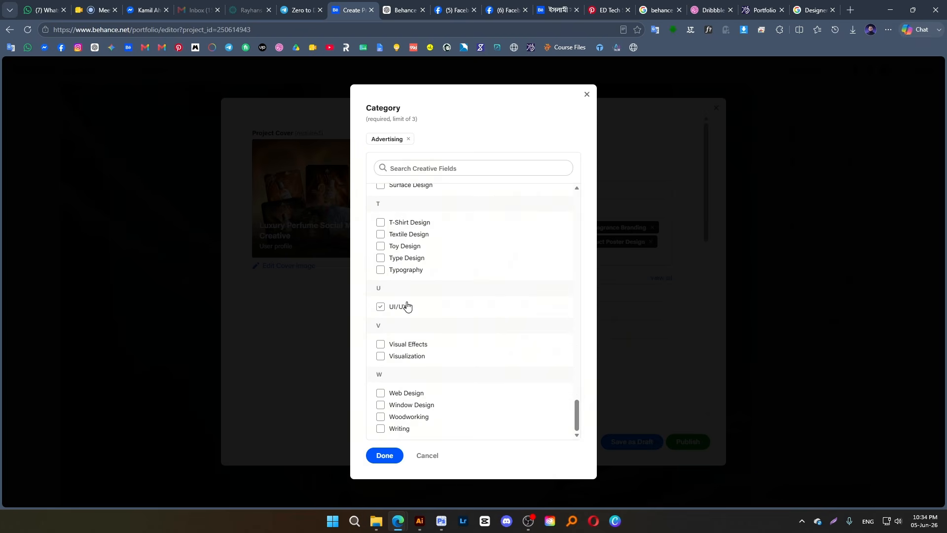
pyautogui.click(388, 359)
# Add Product Design as the third project category and confirm the category selection
pyautogui.scroll(5, 417, 301)
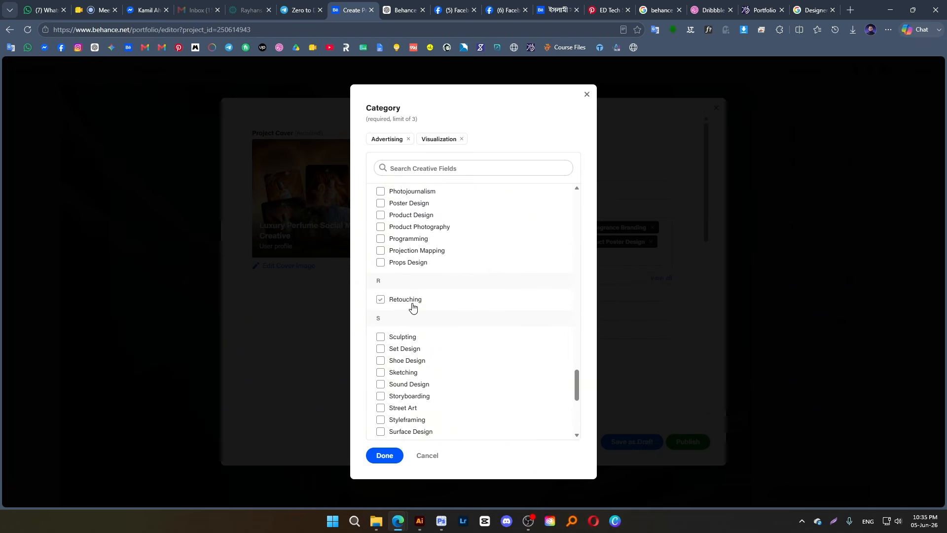
pyautogui.click(385, 217)
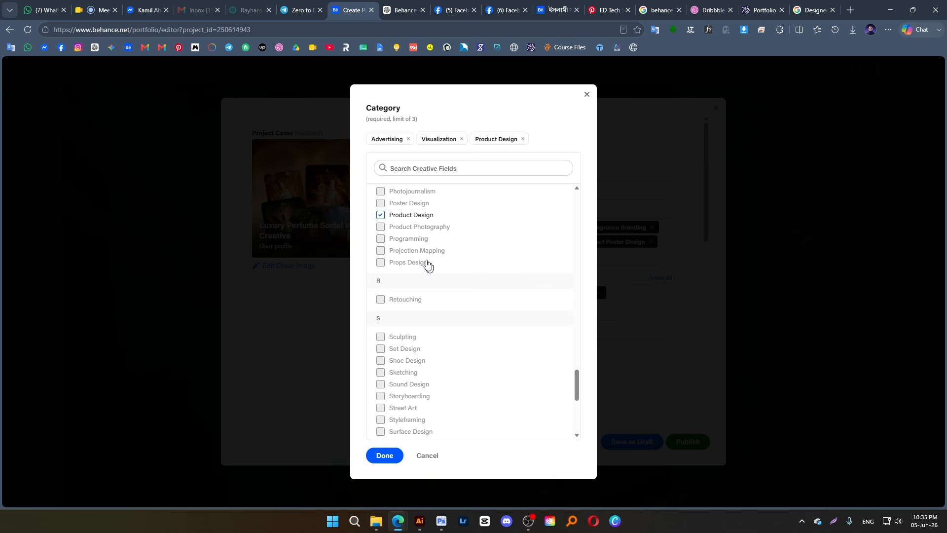
pyautogui.scroll(1, 410, 242)
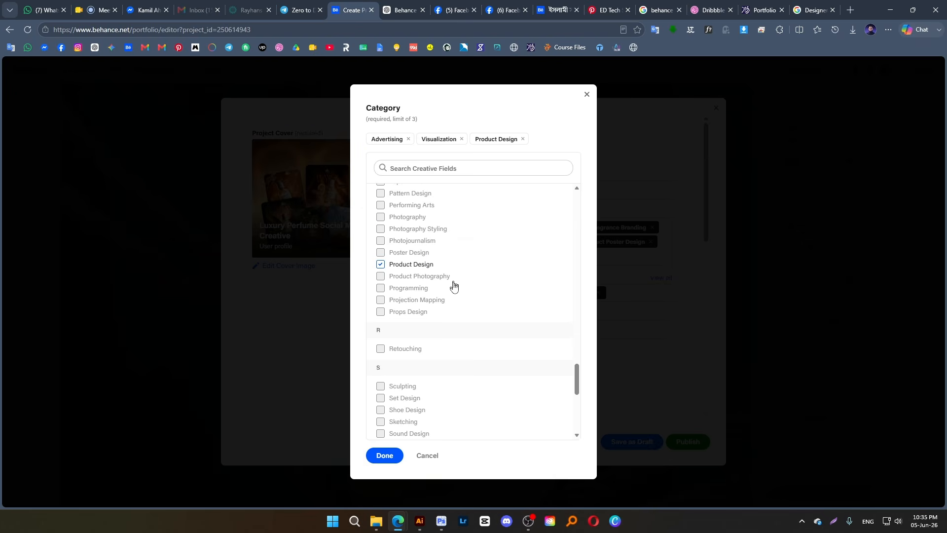
pyautogui.scroll(1, 405, 243)
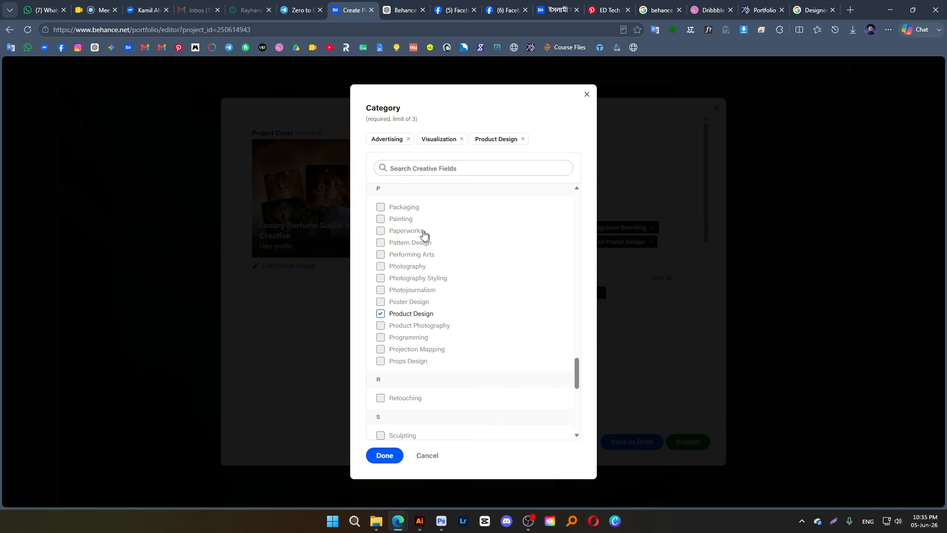
pyautogui.scroll(3, 424, 252)
pyautogui.scroll(1, 409, 394)
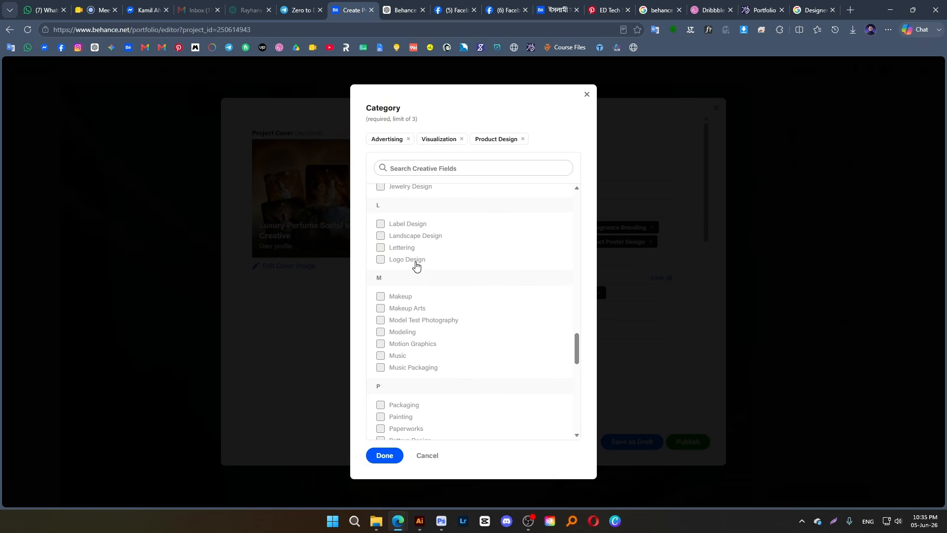
pyautogui.scroll(2, 436, 275)
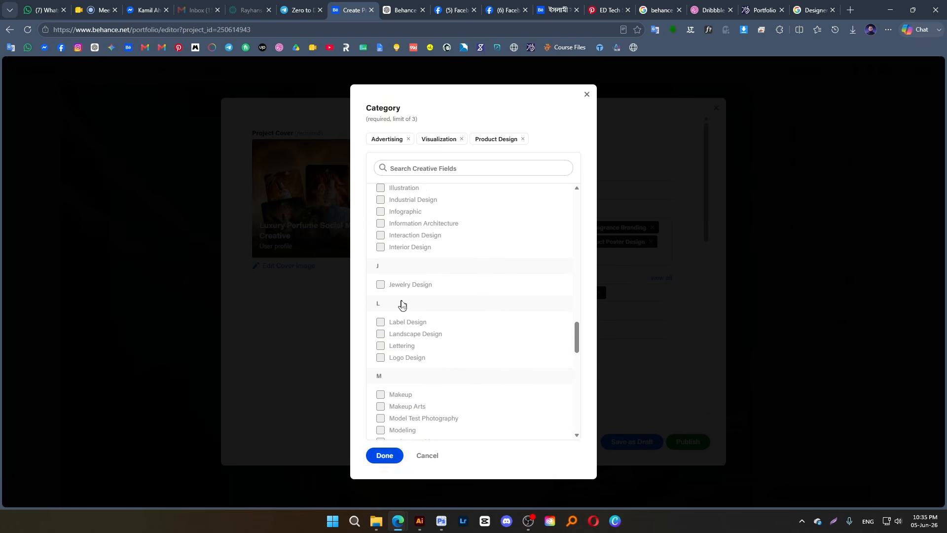
pyautogui.scroll(3, 409, 286)
pyautogui.scroll(1, 412, 275)
pyautogui.click(390, 456)
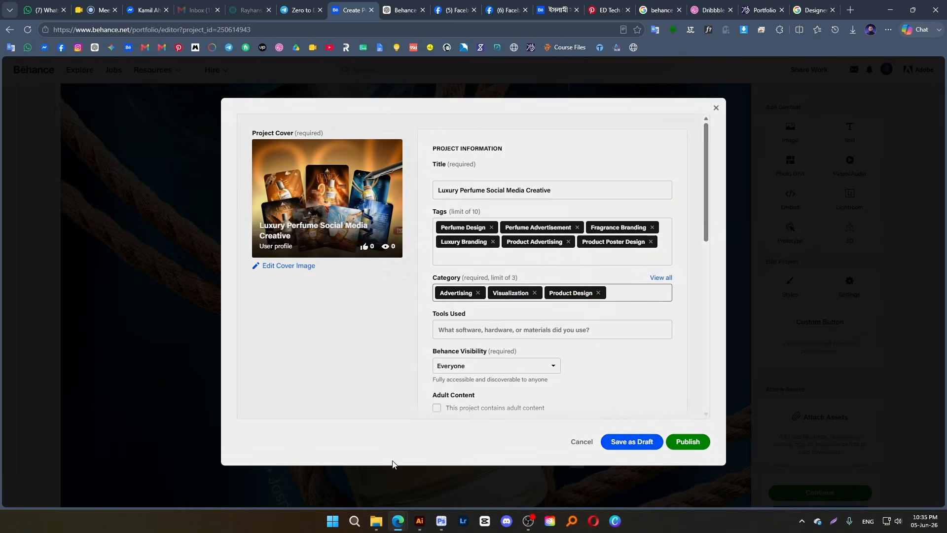
# Add Adobe Photoshop and Adobe Illustrator to the tools used for the project
pyautogui.click(467, 336)
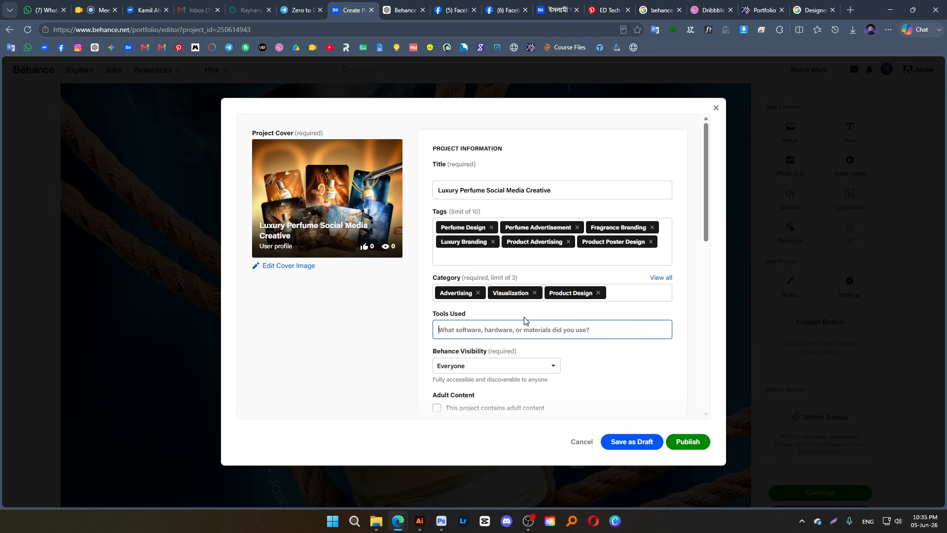
pyautogui.write('a')
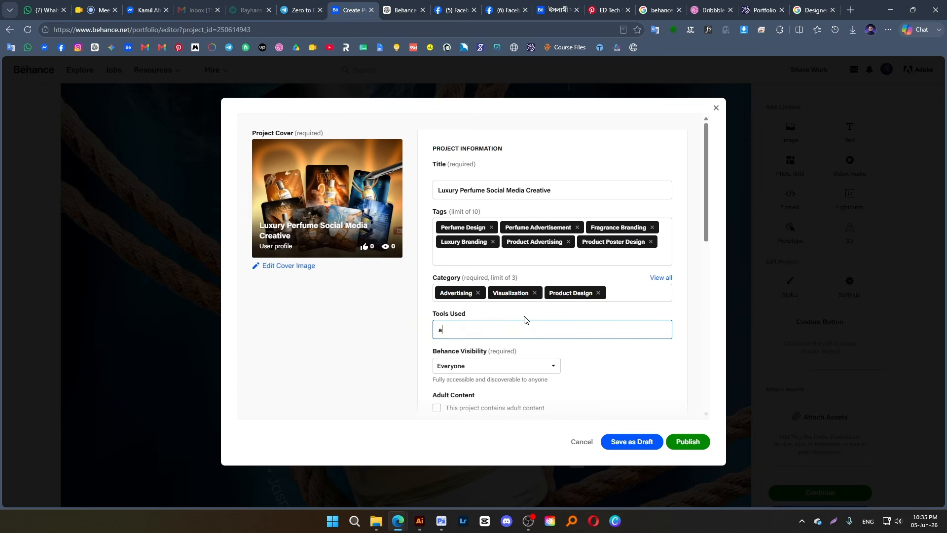
pyautogui.write('dobe')
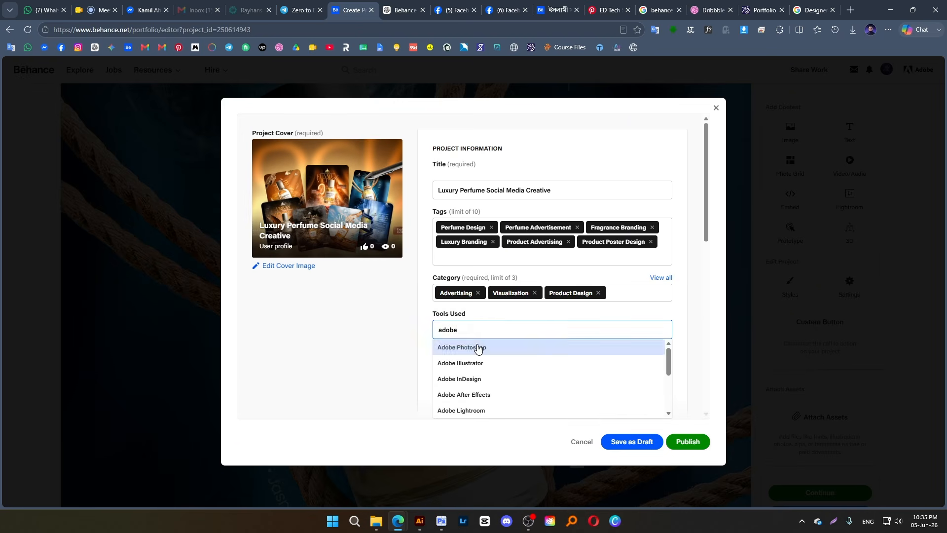
pyautogui.click(477, 348)
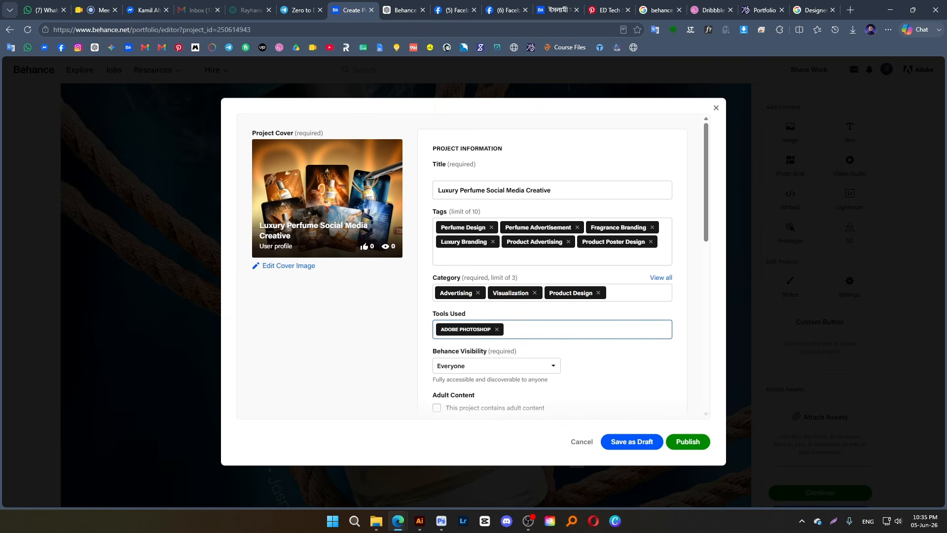
pyautogui.write('ado')
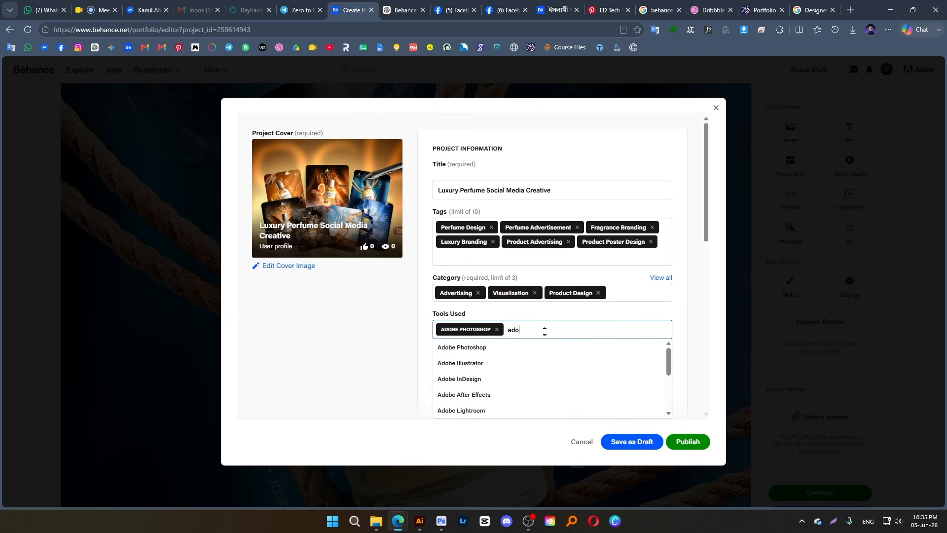
pyautogui.click(499, 362)
# Add AI as a third entry in the tools used
pyautogui.click(615, 328)
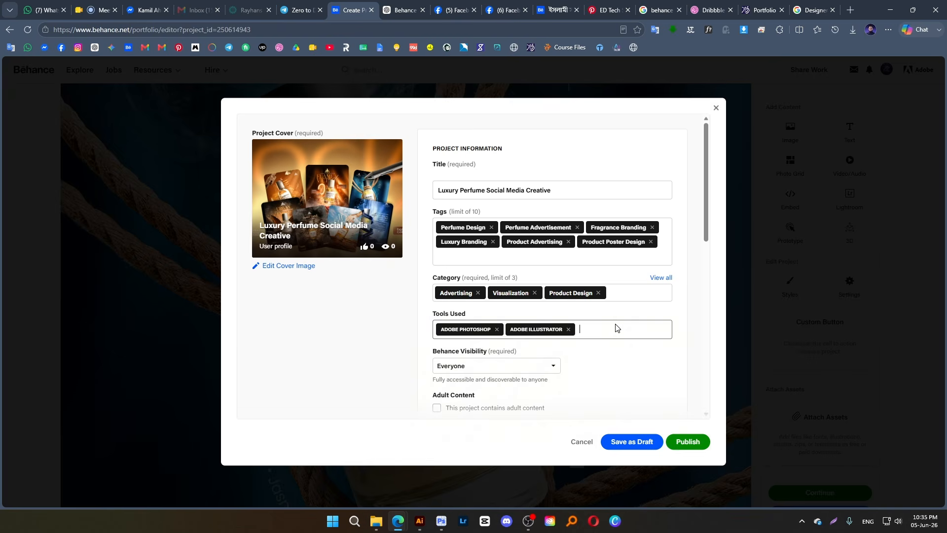
pyautogui.click(616, 328)
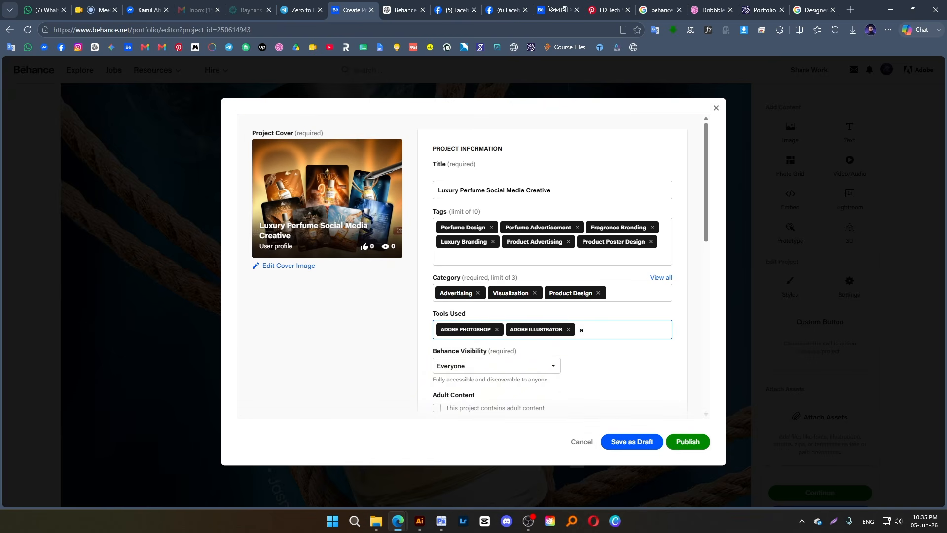
pyautogui.write('ai')
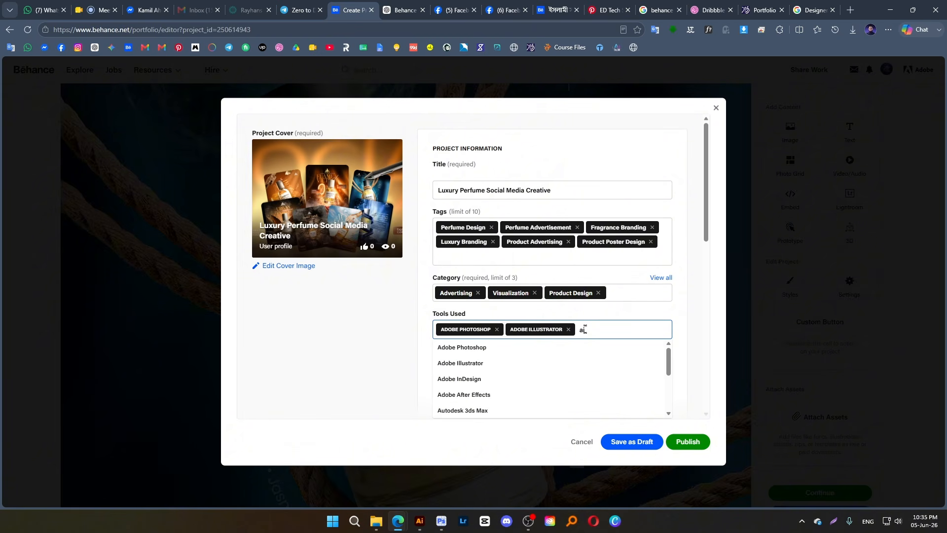
pyautogui.click(481, 348)
pyautogui.click(628, 326)
pyautogui.click(672, 343)
# Choose Everyone as the Behance visibility and review the adult content, additional details and team settings
pyautogui.scroll(-1, 670, 343)
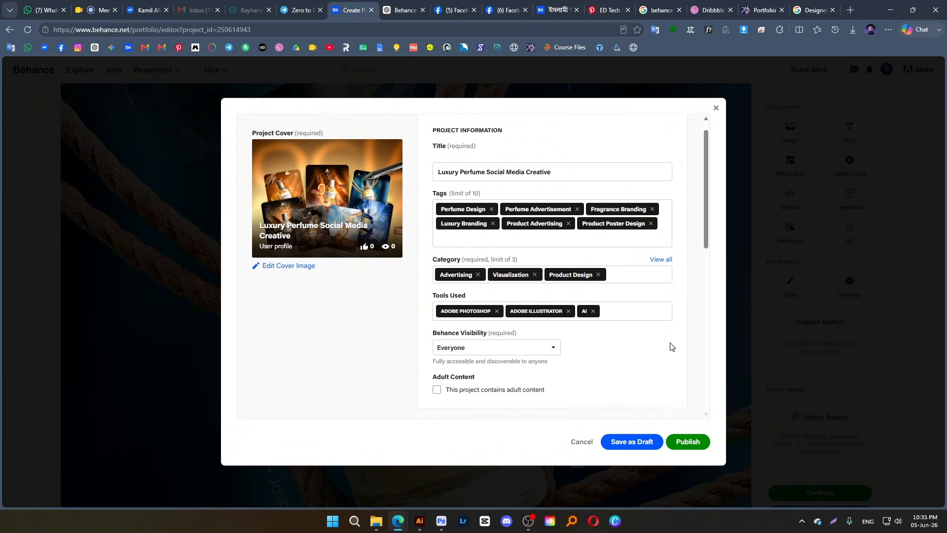
pyautogui.scroll(-2, 594, 324)
pyautogui.click(523, 273)
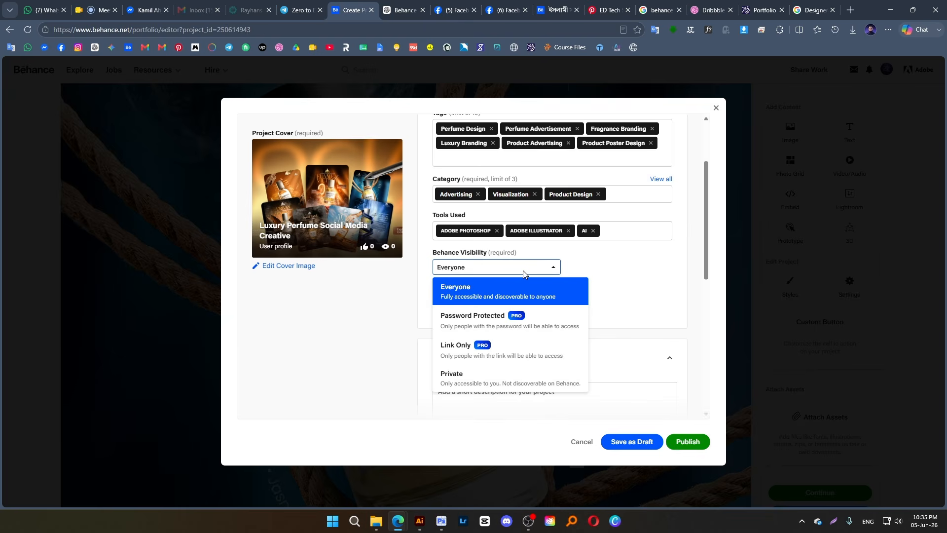
pyautogui.click(486, 291)
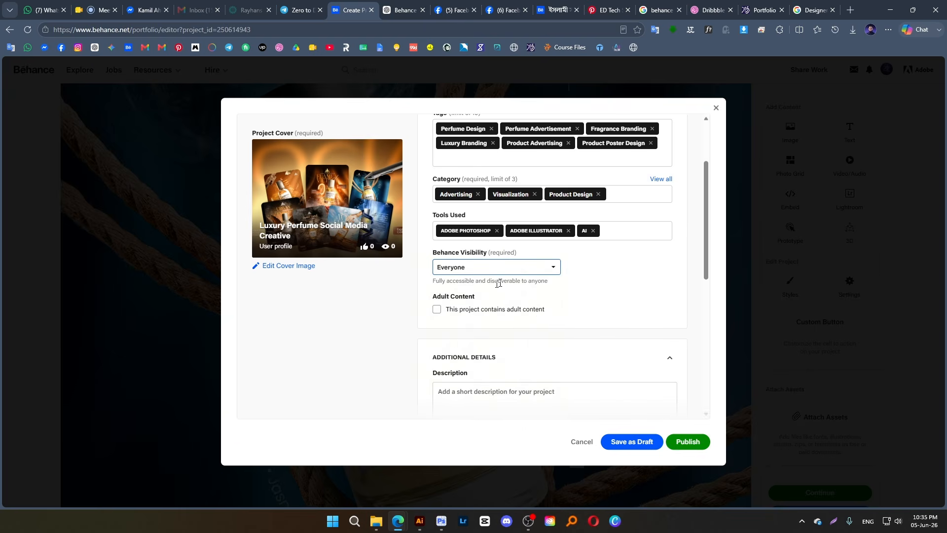
pyautogui.scroll(-2, 449, 266)
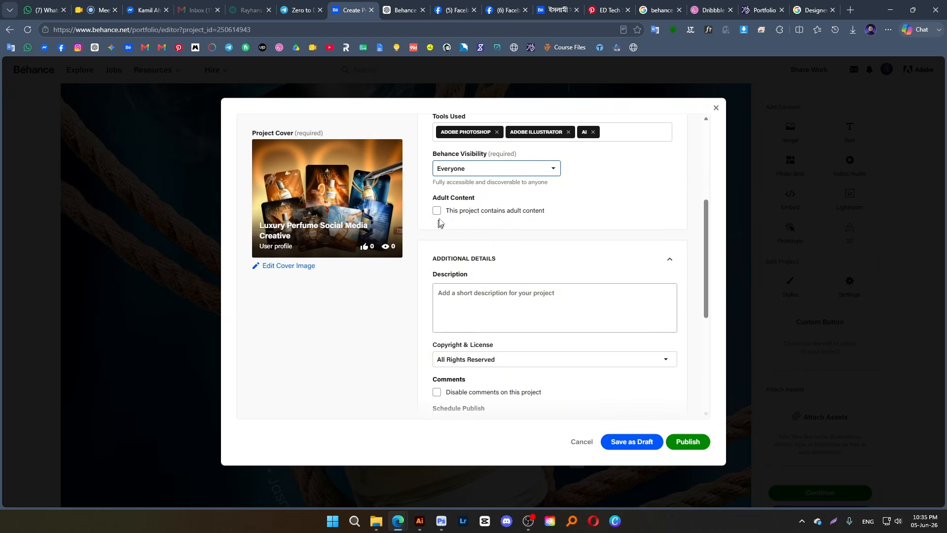
pyautogui.scroll(-2, 569, 276)
pyautogui.scroll(-4, 562, 324)
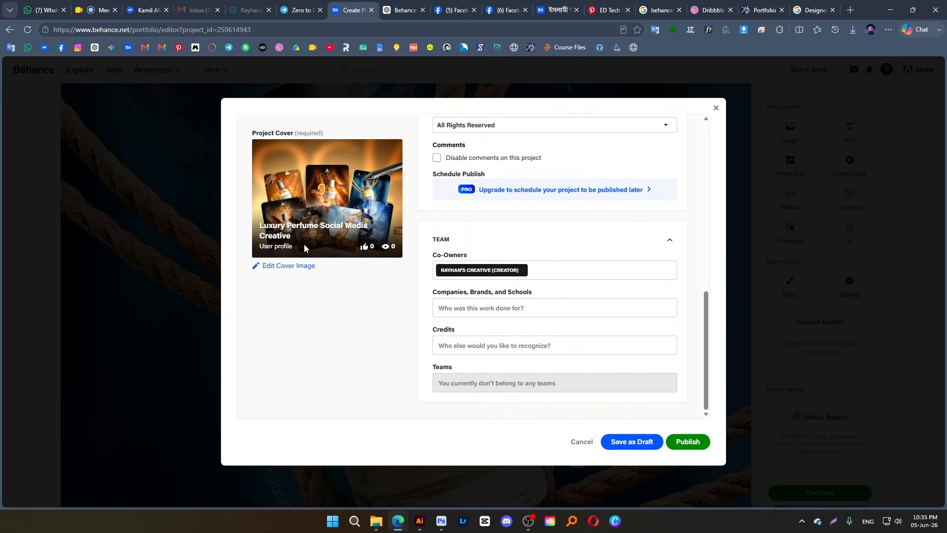
pyautogui.scroll(10, 311, 271)
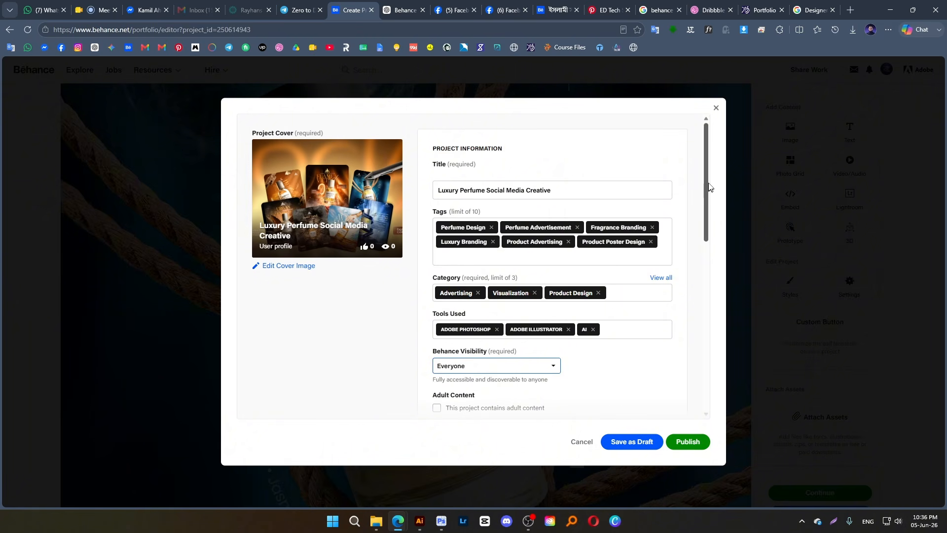
# Close the project information form and open the image tags of the poster collage banner below the contact text
pyautogui.click(716, 107)
pyautogui.scroll(20, 327, 238)
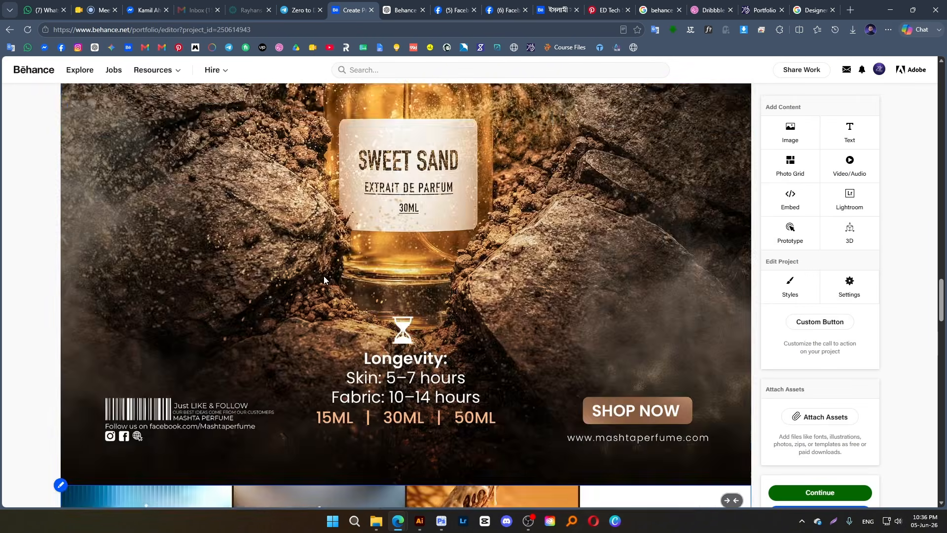
pyautogui.scroll(4, 346, 225)
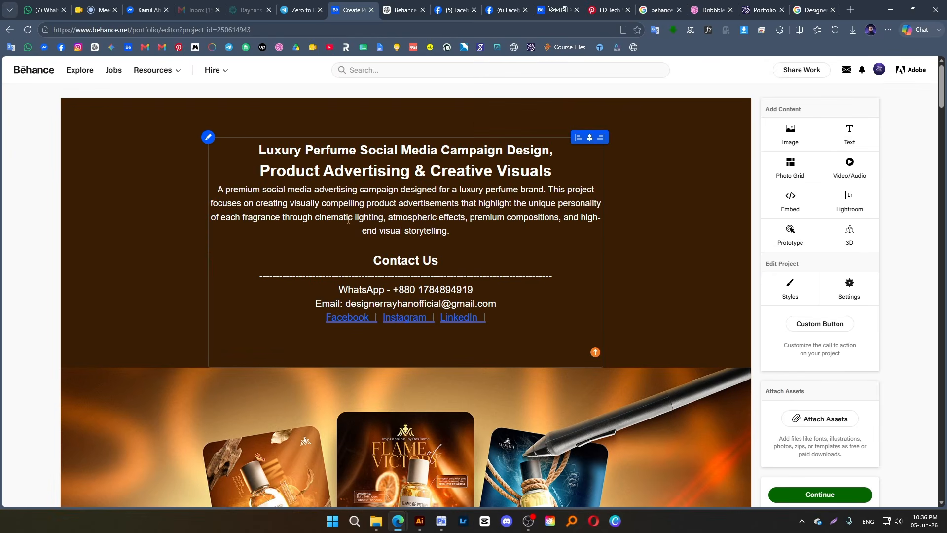
pyautogui.scroll(-4, 183, 271)
pyautogui.click(106, 193)
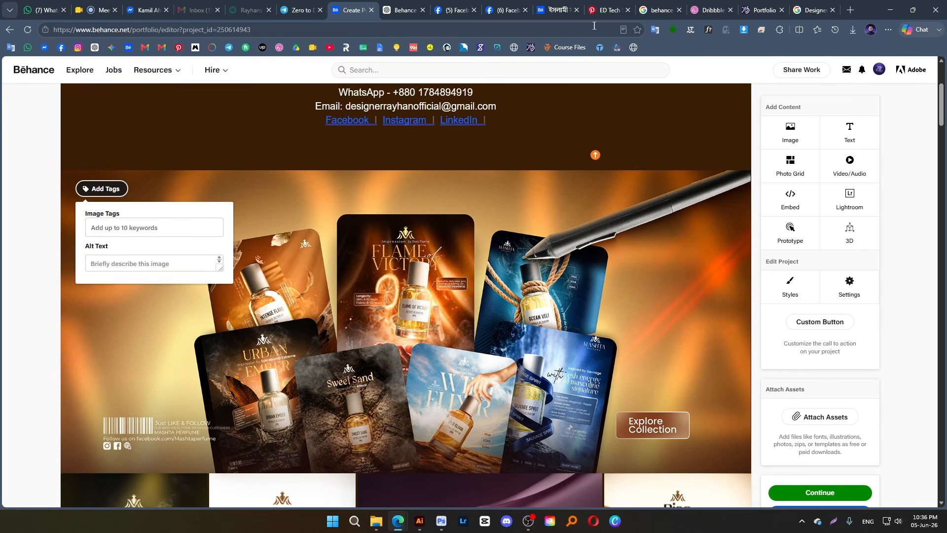
# Copy the full Keywords paragraph from the ChatGPT conversation and enter it as the collage banner's image tags in the Behance project
pyautogui.click(401, 7)
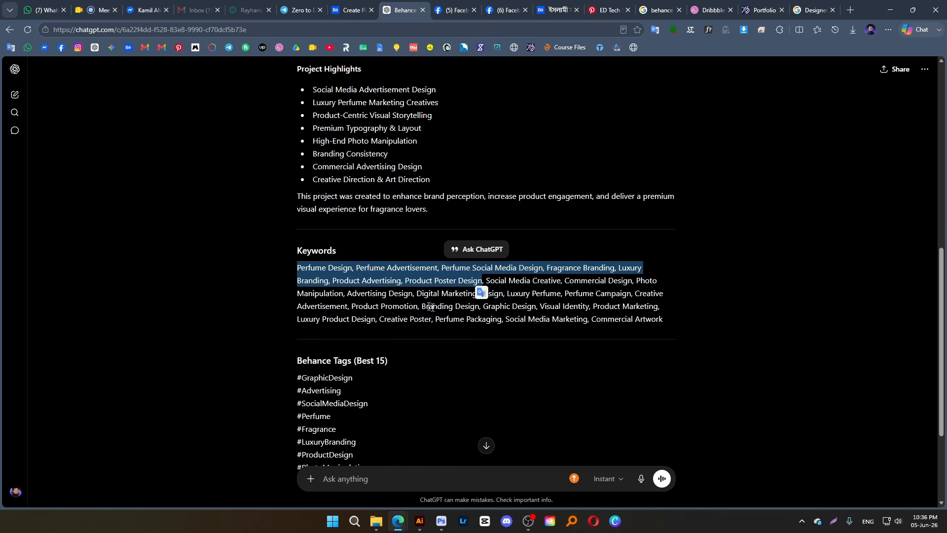
pyautogui.tripleClick(315, 270)
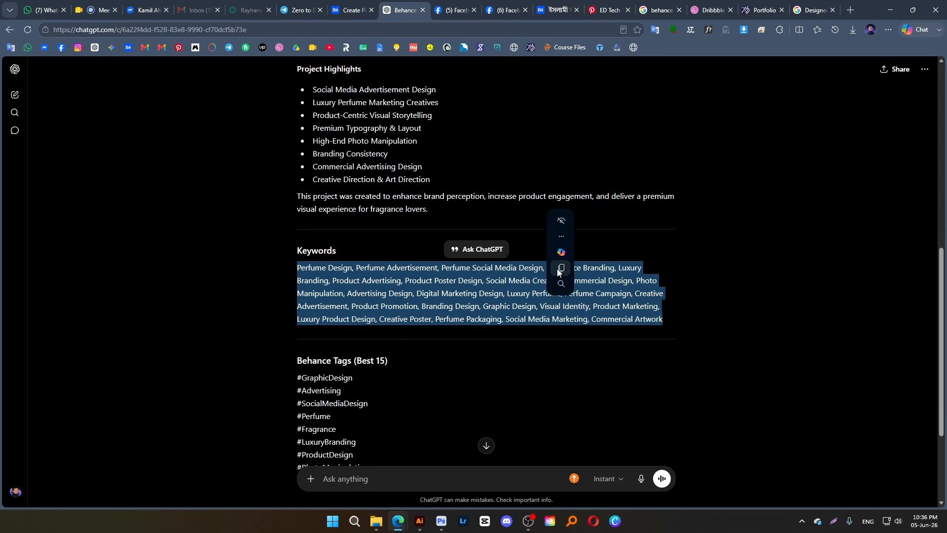
pyautogui.click(351, 10)
pyautogui.click(153, 228)
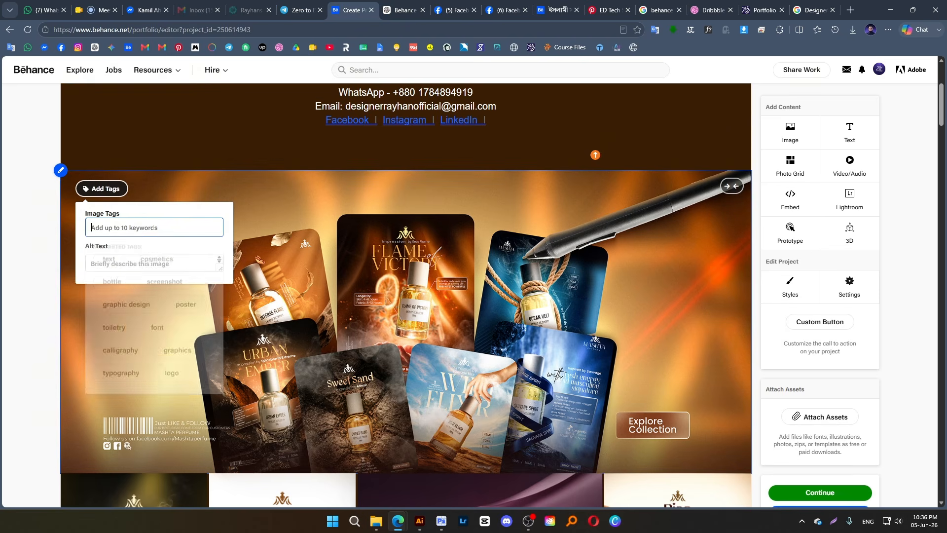
pyautogui.hotkey('ctrl', 'v')
pyautogui.press('Return')
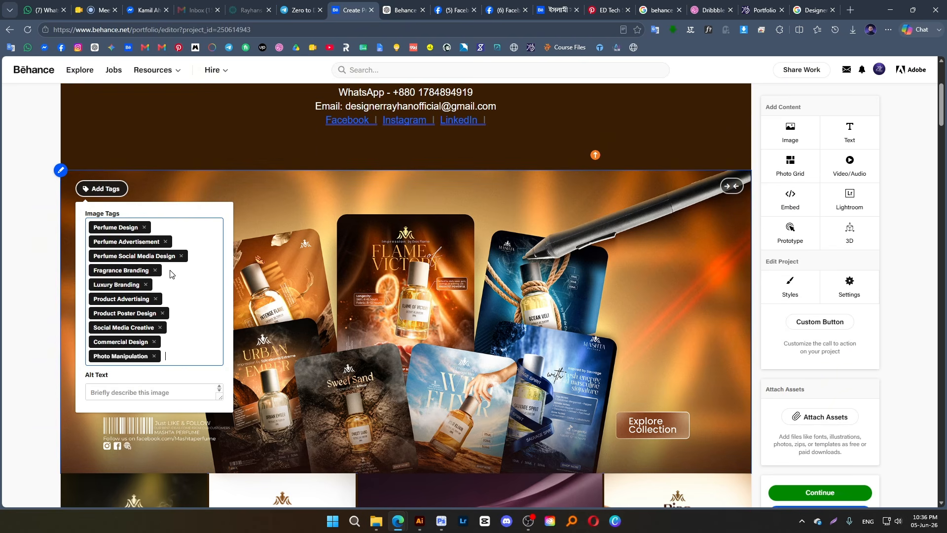
# Paste the same copied keywords as image tags for the large "Flame of Victory" poster
pyautogui.scroll(-8, 168, 321)
pyautogui.click(113, 232)
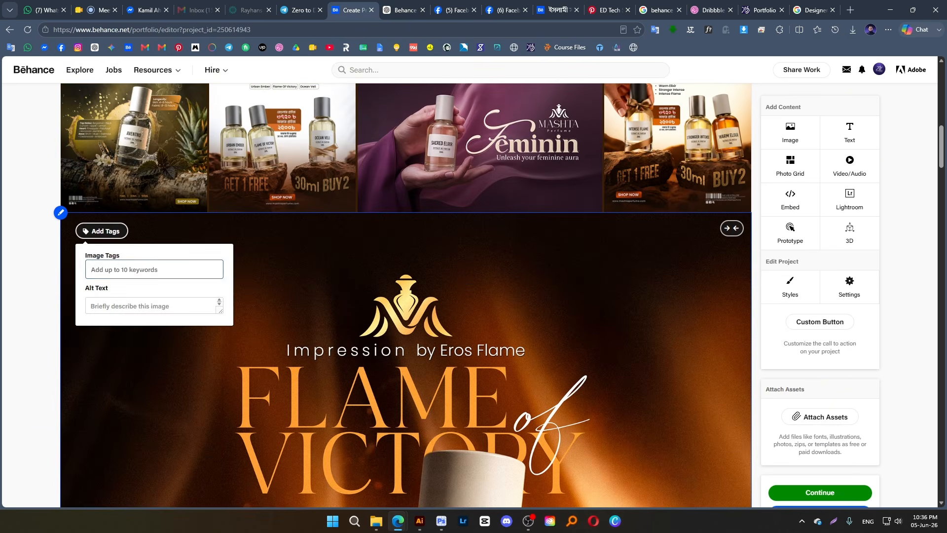
pyautogui.click(154, 269)
pyautogui.write('Perfume Design, Perfume Advertisement, Perfume Social Media Design, Fragrance Branding, Luxury Branding, Product Advertising, Product Poster Design, Social Media Creative, Commercial Design, Photo Manipulation')
pyautogui.press('Return')
pyautogui.scroll(-12, 268, 327)
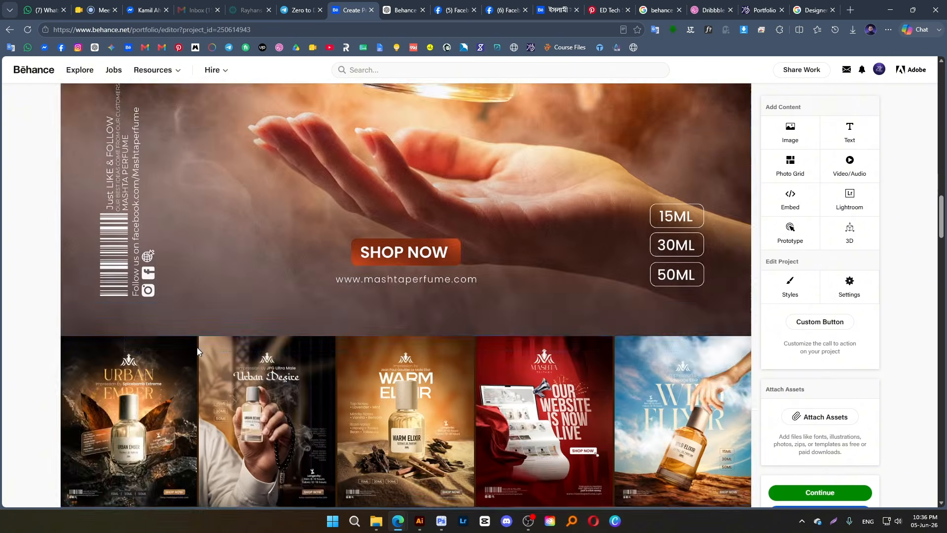
# Paste the copied keywords as image tags for the large "Sweet Sand" poster below the five-poster grid
pyautogui.scroll(-5, 197, 351)
pyautogui.click(103, 278)
pyautogui.click(148, 316)
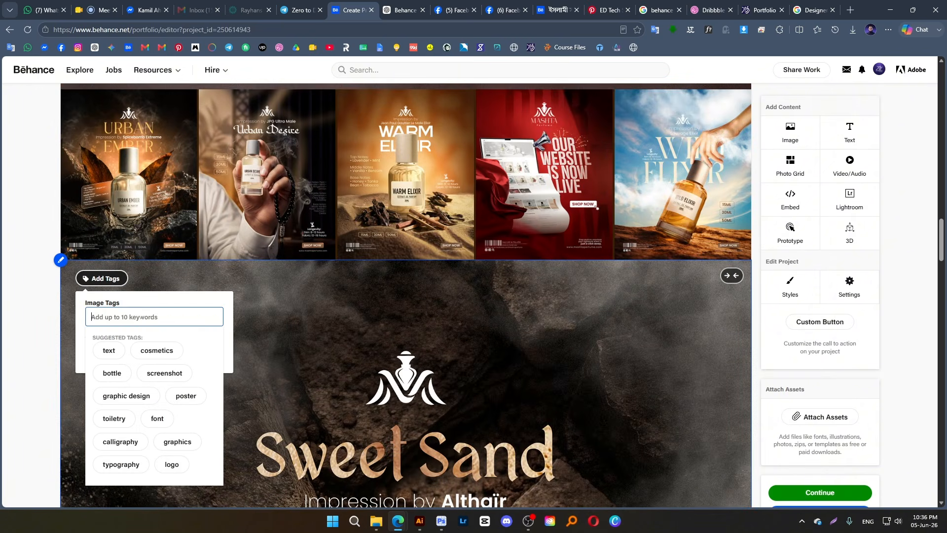
pyautogui.hotkey('ctrl', 'v')
pyautogui.press('Return')
# Paste the same keywords as image tags for the large blue Mashta Perfume poster with the ropes, below the four-poster grid
pyautogui.scroll(-10, 172, 357)
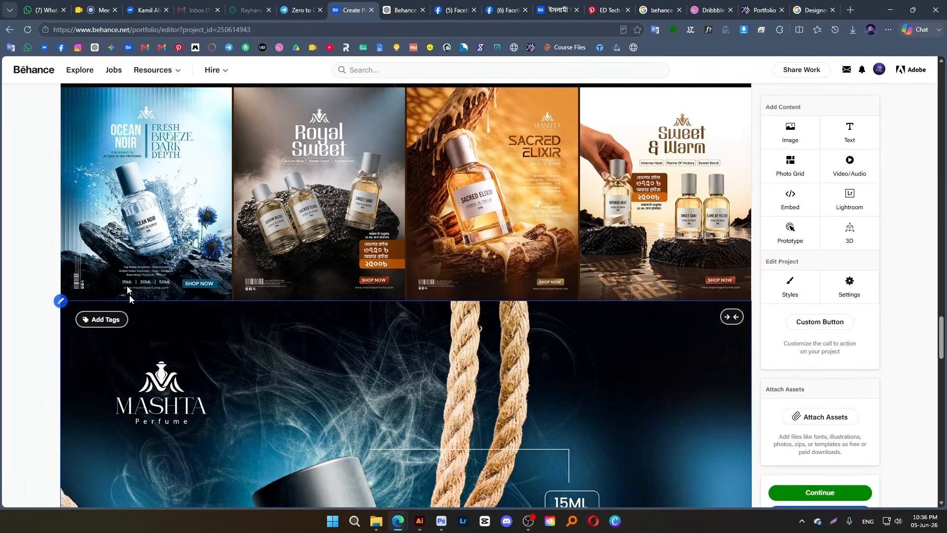
pyautogui.click(102, 319)
pyautogui.click(148, 358)
pyautogui.hotkey('ctrl', 'v')
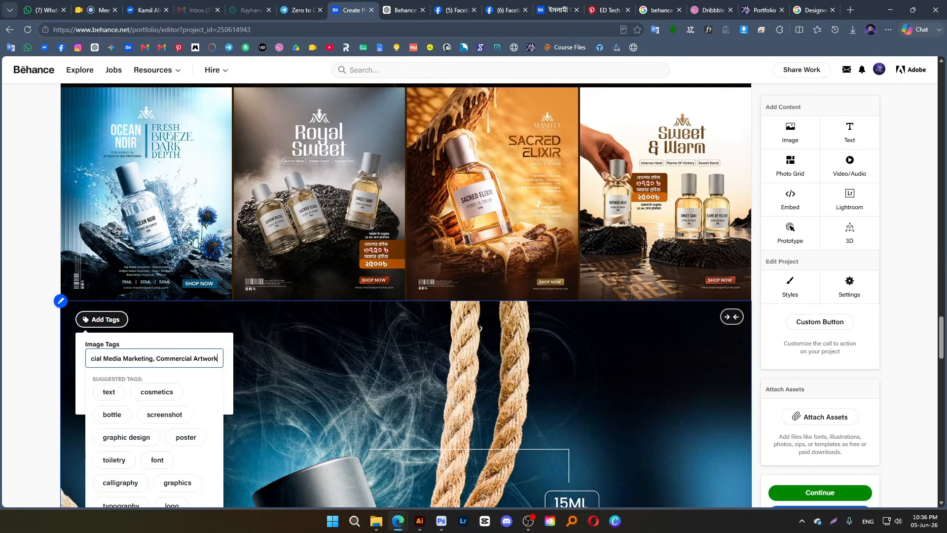
pyautogui.press('Return')
# Open the project information form, copy the suggested Behance title from ChatGPT into it and shorten it to "Luxury Perfume Social Media Creative"
pyautogui.scroll(-15, 141, 355)
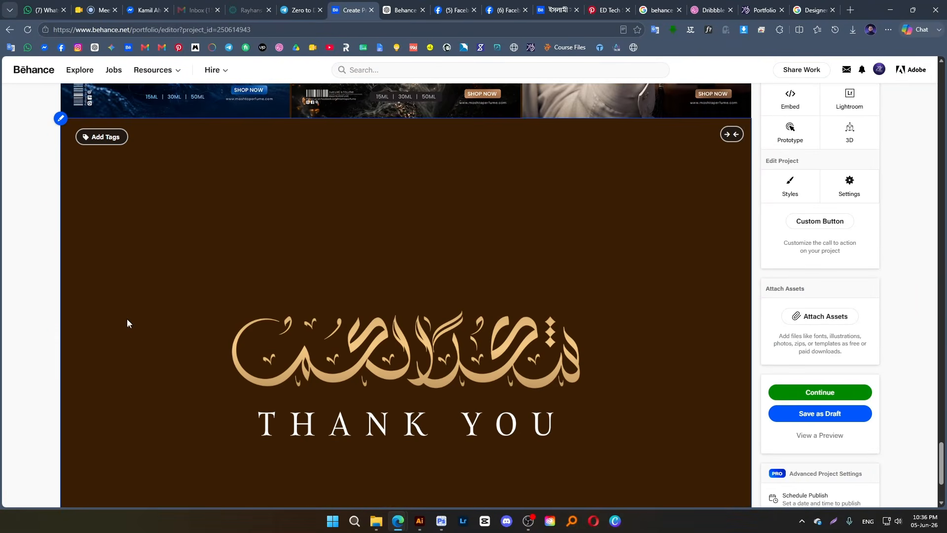
pyautogui.click(821, 393)
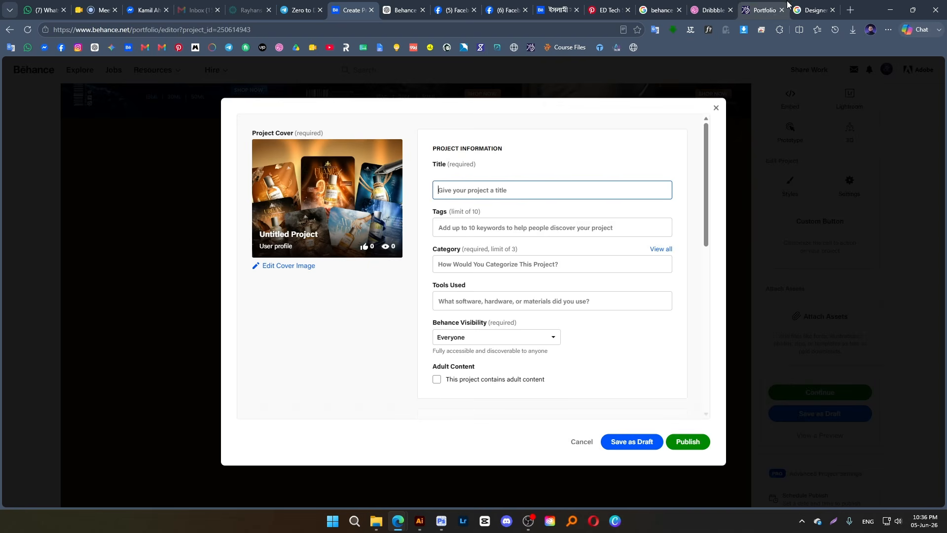
pyautogui.click(405, 7)
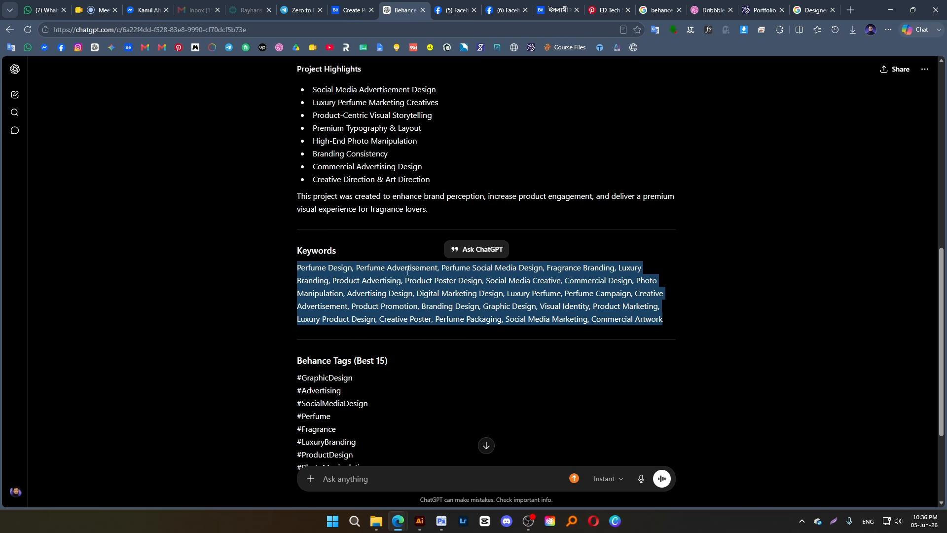
pyautogui.scroll(8, 408, 270)
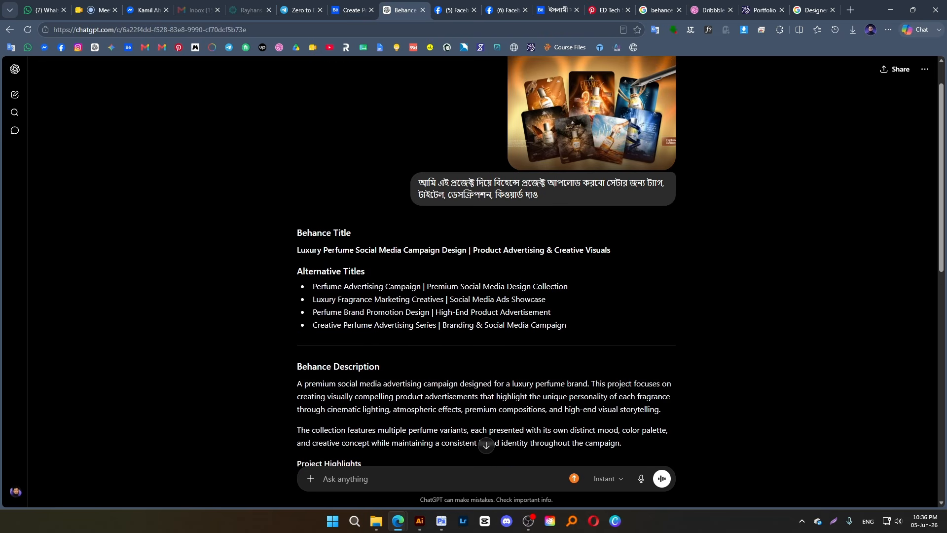
pyautogui.moveTo(298, 249); pyautogui.dragTo(560, 245)
pyautogui.hotkey('ctrl', 'c')
pyautogui.click(348, 10)
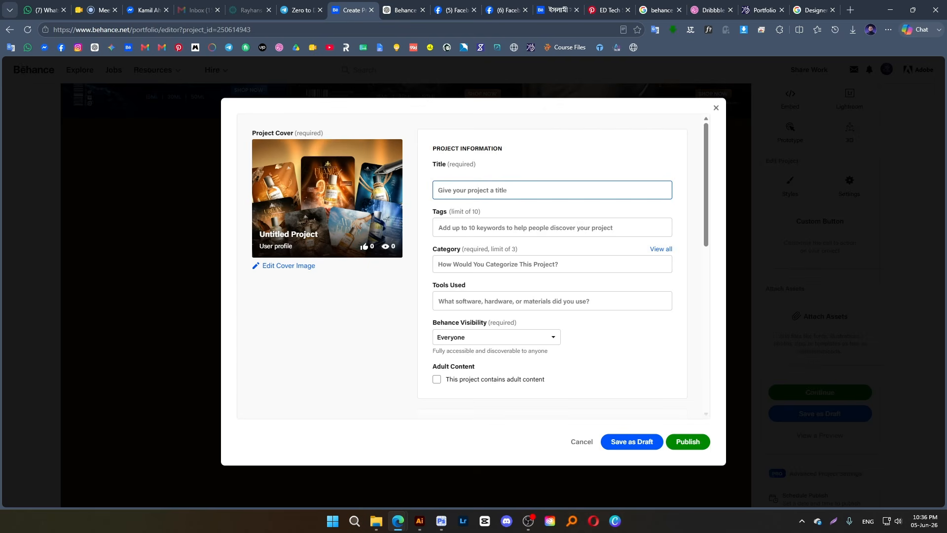
pyautogui.hotkey('ctrl', 'v')
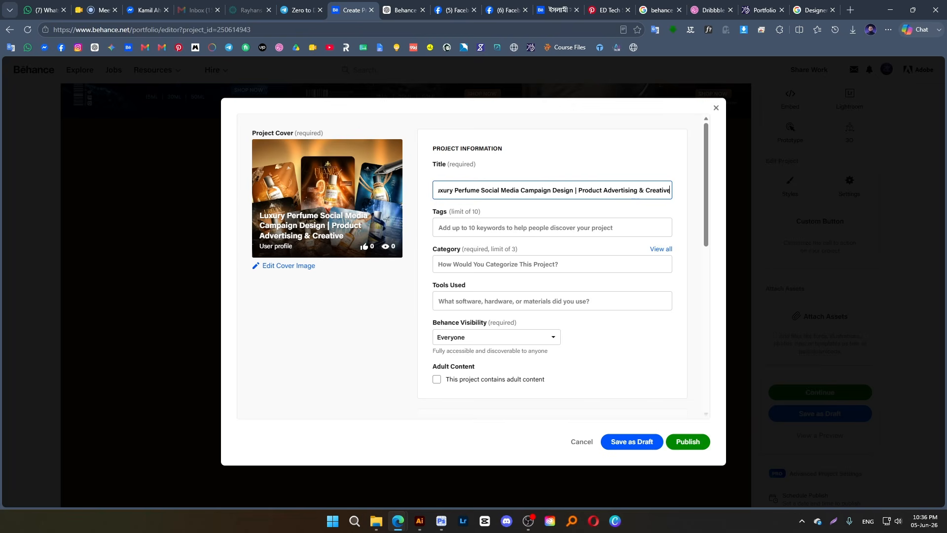
pyautogui.moveTo(644, 192); pyautogui.dragTo(525, 208)
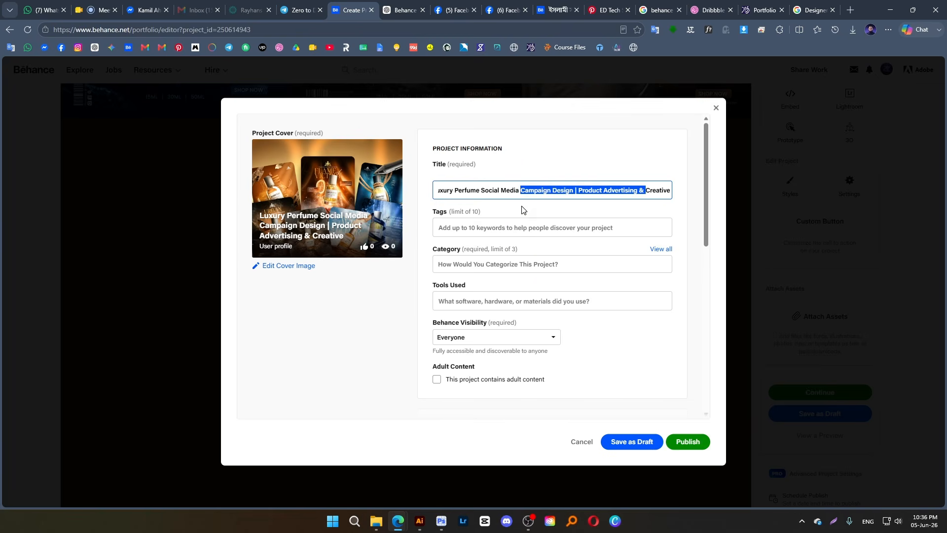
pyautogui.press('BackSpace')
# Copy the ChatGPT keywords from "Perfume Design" through "Luxury Perfume" and enter them as the Behance project's tags
pyautogui.click(511, 224)
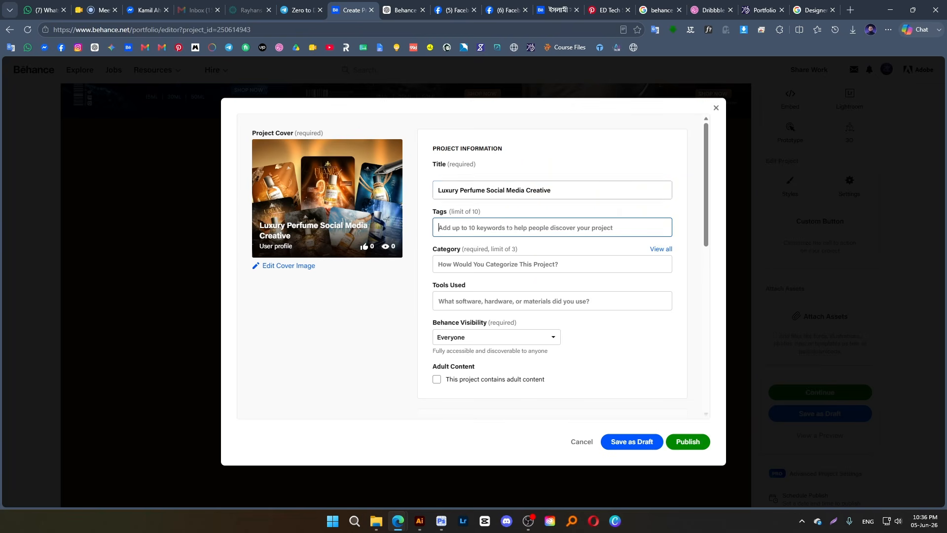
pyautogui.click(298, 10)
pyautogui.click(392, 10)
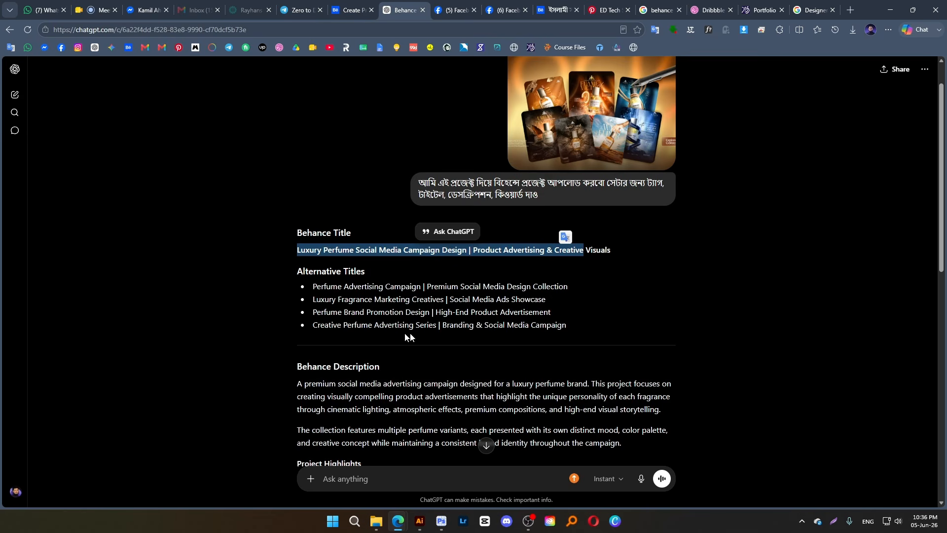
pyautogui.scroll(-4, 412, 325)
pyautogui.scroll(-2, 313, 202)
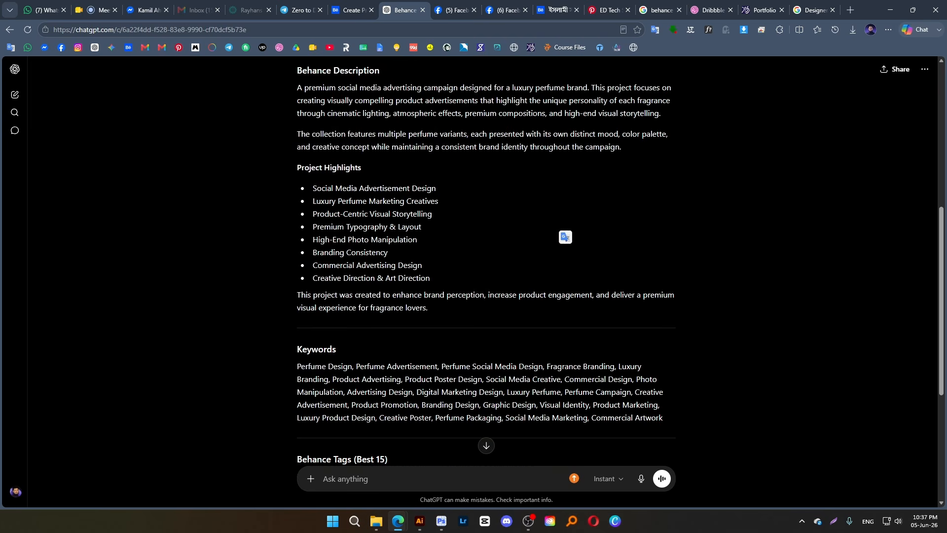
pyautogui.moveTo(297, 366); pyautogui.dragTo(561, 393)
pyautogui.hotkey('ctrl', 'c')
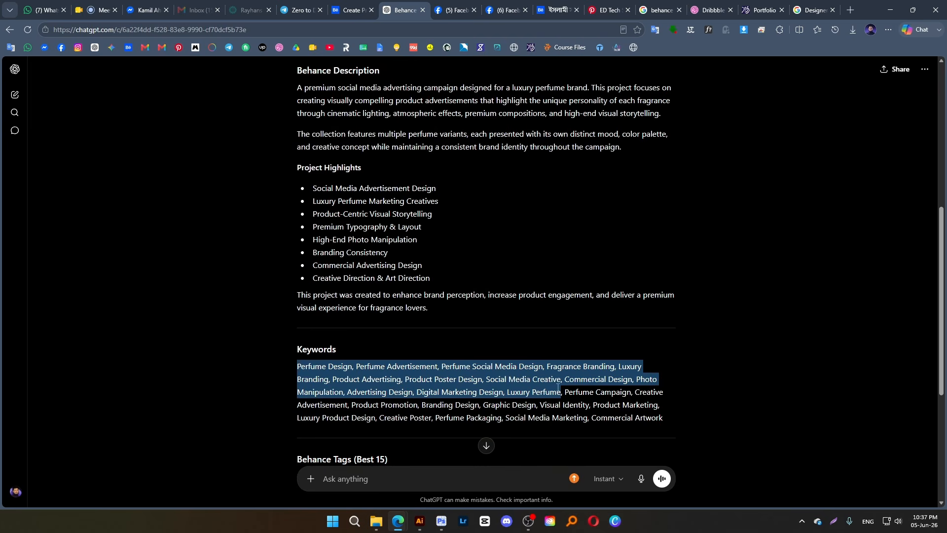
pyautogui.click(348, 6)
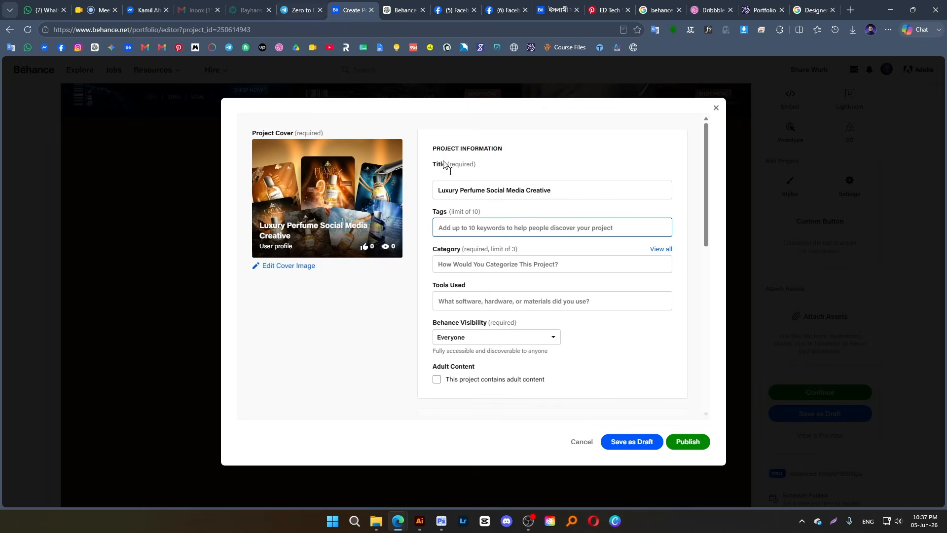
pyautogui.hotkey('ctrl', 'v')
pyautogui.press('Return')
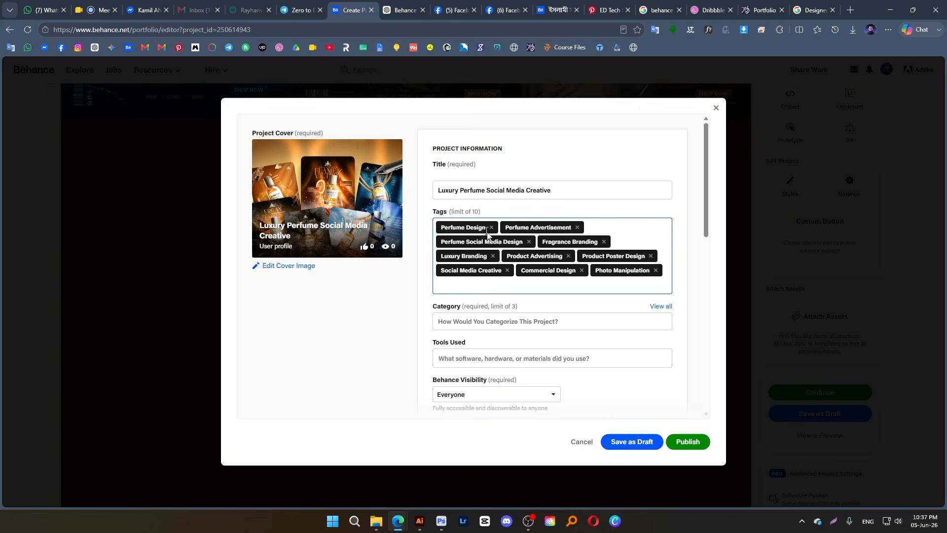
# Open the full category list and select Poster Design as a project category
pyautogui.scroll(-1, 482, 270)
pyautogui.click(481, 273)
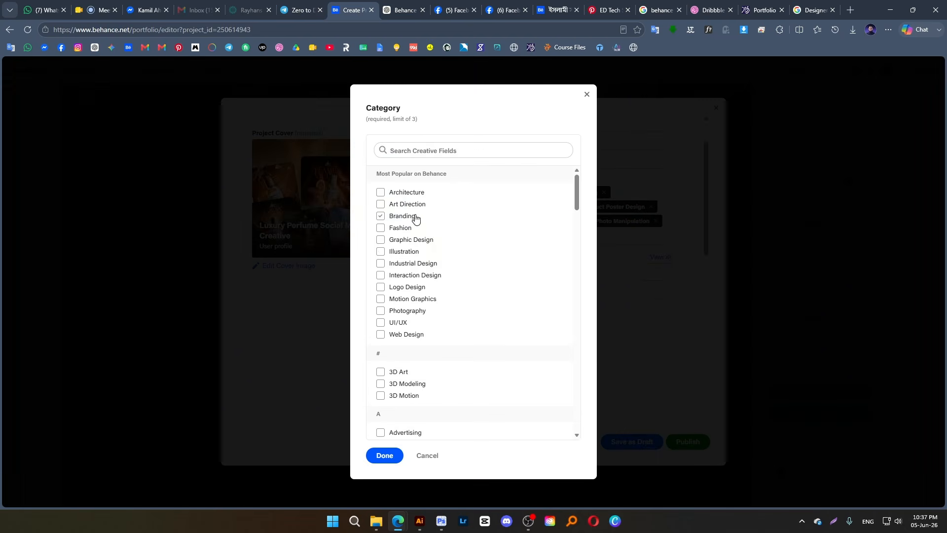
pyautogui.scroll(-9, 424, 323)
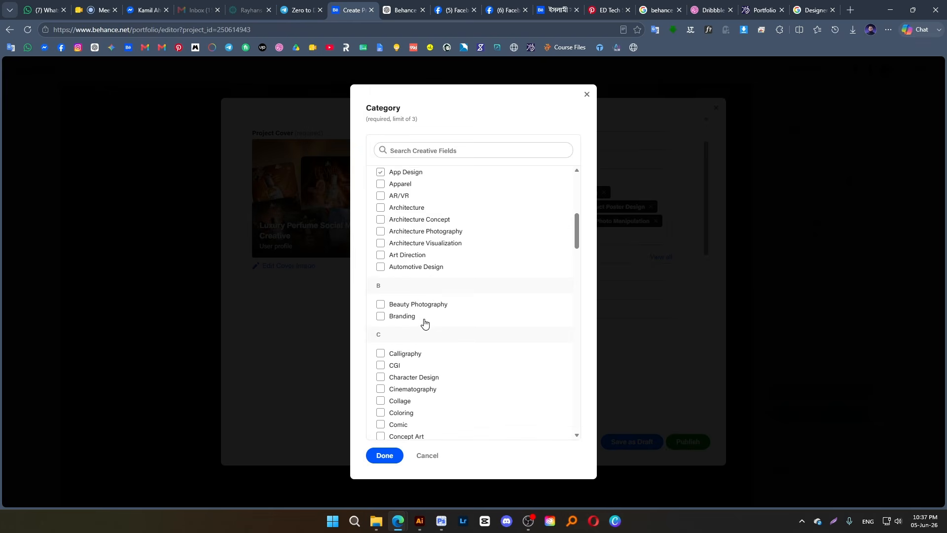
pyautogui.scroll(-3, 424, 323)
pyautogui.click(423, 323)
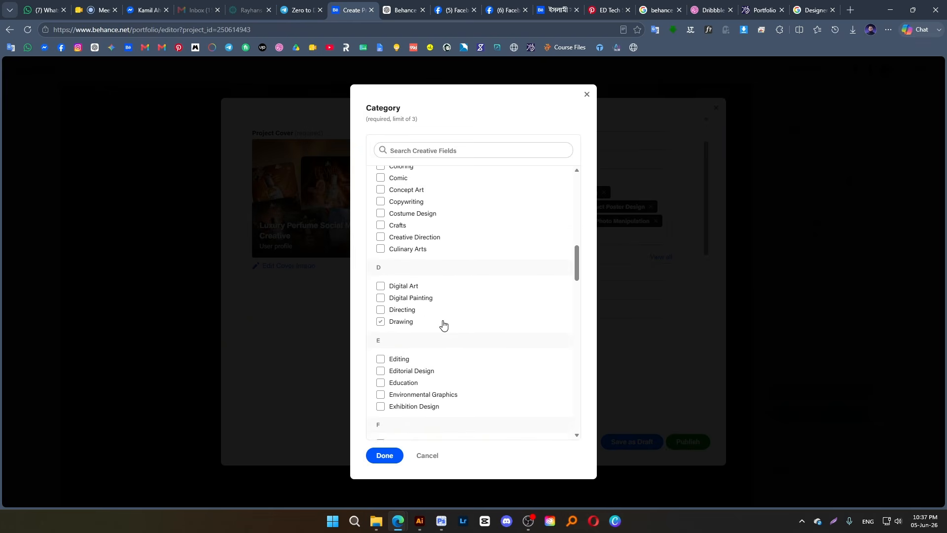
pyautogui.scroll(-1, 441, 323)
pyautogui.scroll(-9, 443, 323)
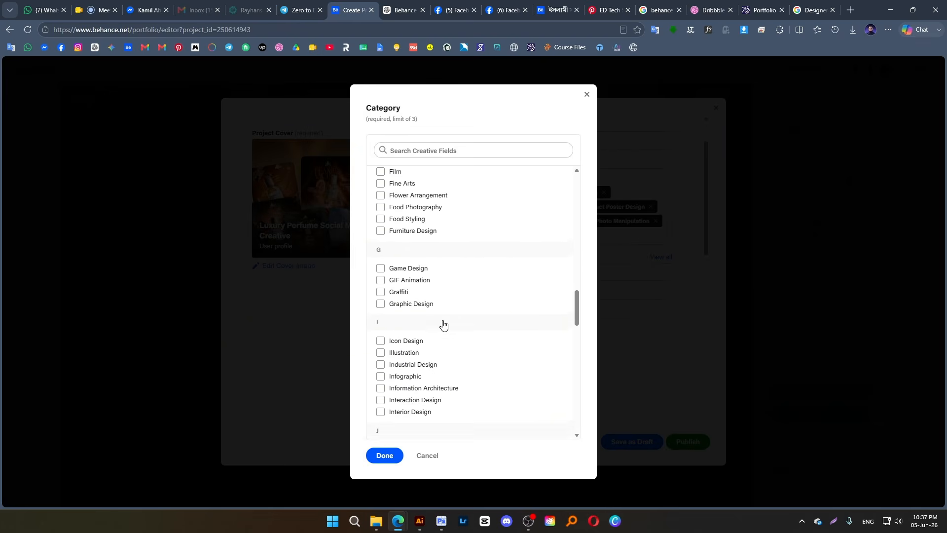
pyautogui.scroll(-6, 443, 320)
pyautogui.click(424, 312)
pyautogui.scroll(-4, 428, 316)
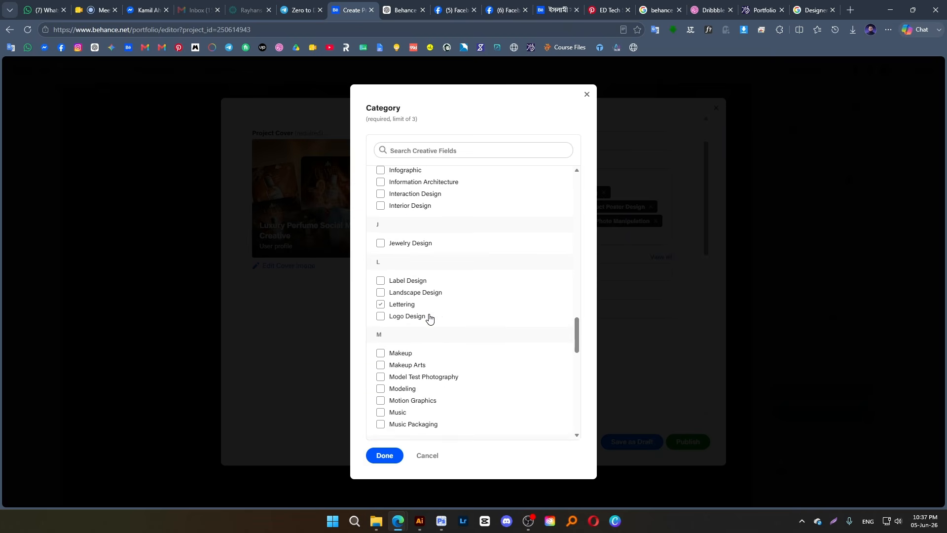
pyautogui.scroll(-1, 430, 319)
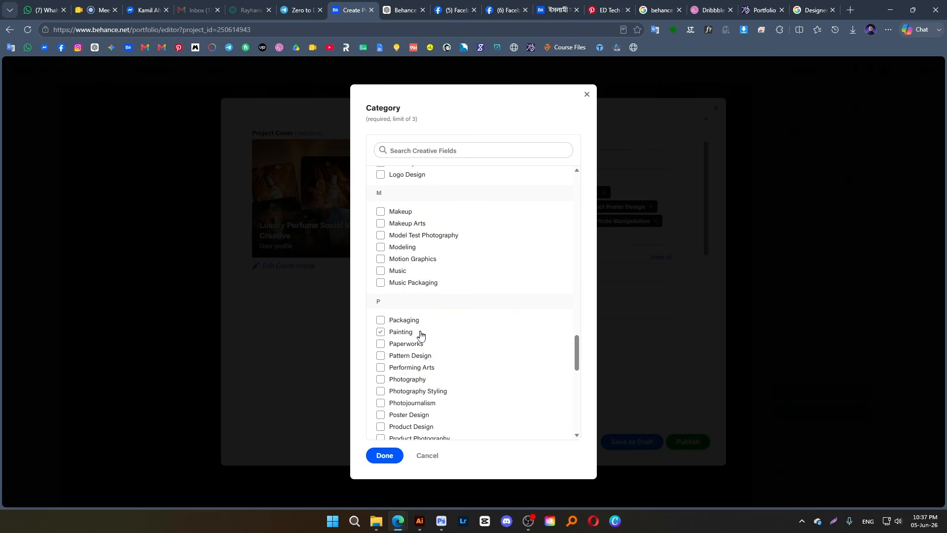
pyautogui.click(421, 335)
pyautogui.click(421, 413)
pyautogui.scroll(-1, 426, 394)
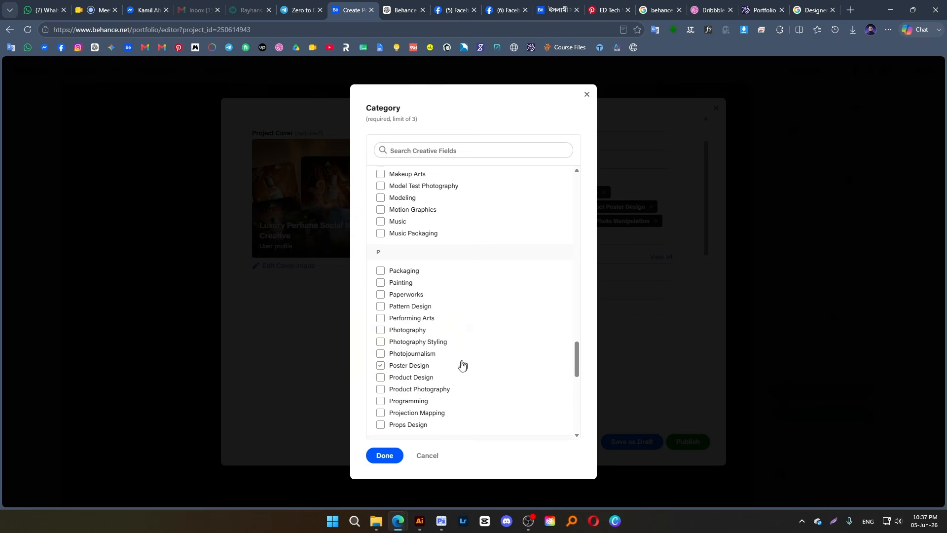
pyautogui.click(422, 367)
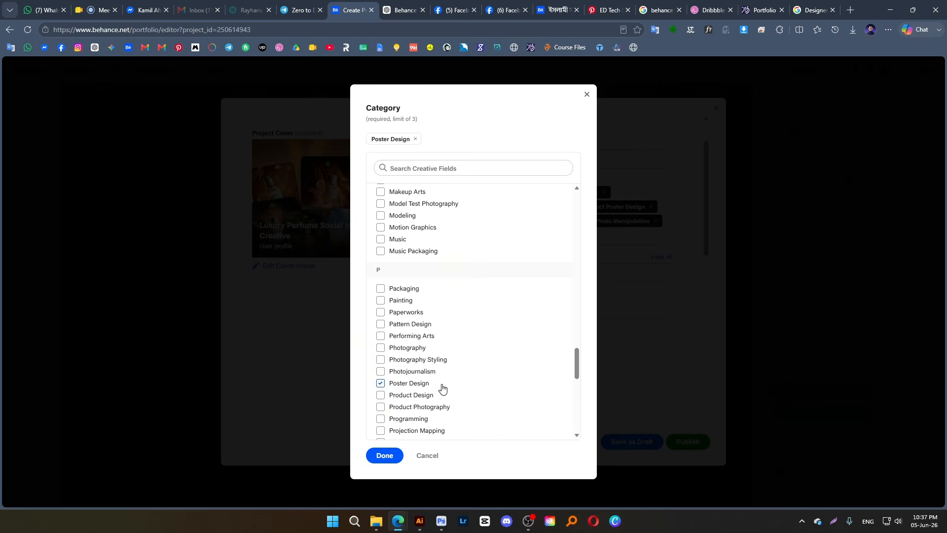
# Add Product Design as the second category and confirm the category selection
pyautogui.moveTo(422, 399); pyautogui.dragTo(425, 396)
pyautogui.click(378, 396)
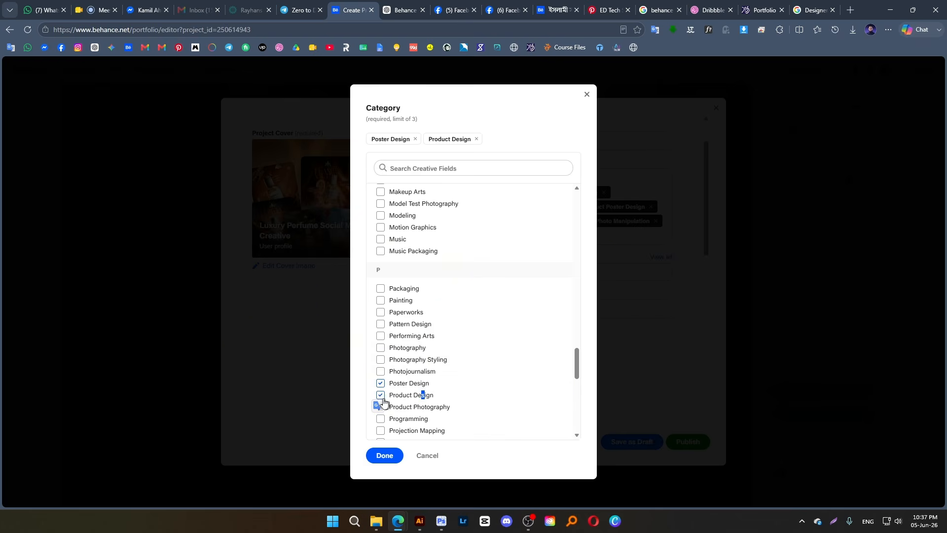
pyautogui.click(380, 396)
pyautogui.click(381, 395)
pyautogui.scroll(-2, 488, 374)
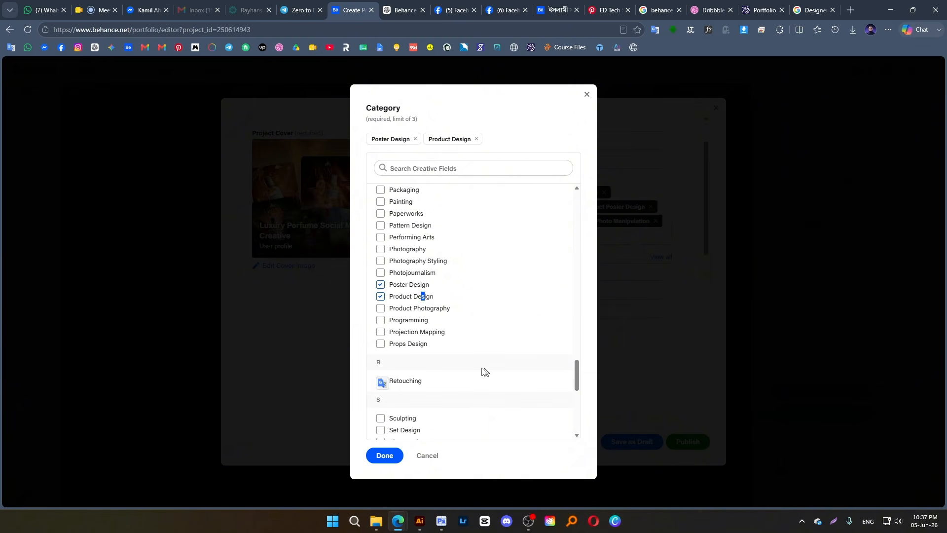
pyautogui.click(396, 455)
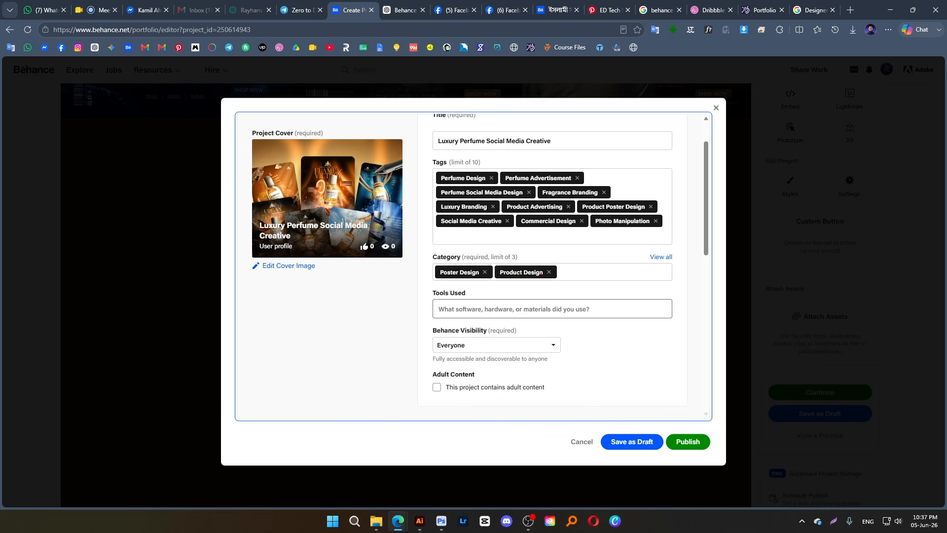
# Add Adobe Photoshop, Adobe Illustrator and AI as the tools used
pyautogui.write('ad')
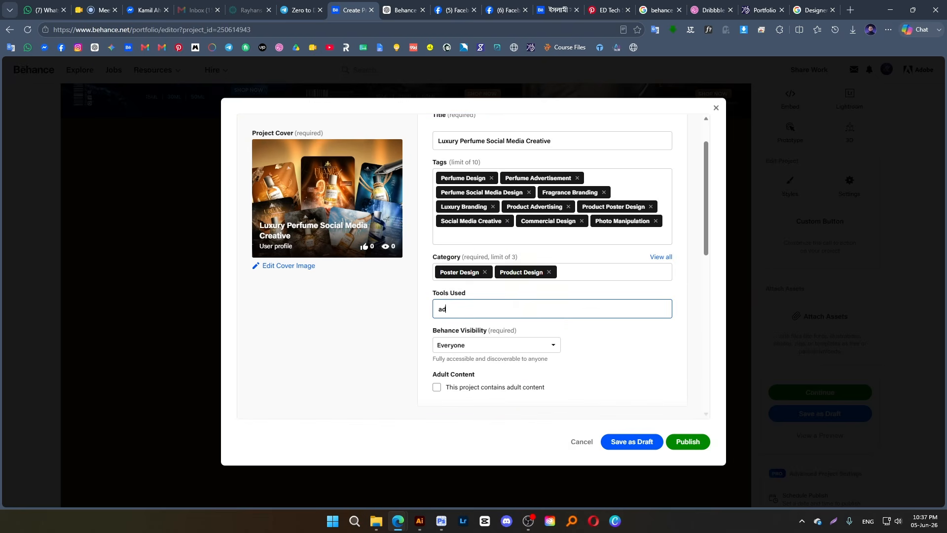
pyautogui.click(475, 327)
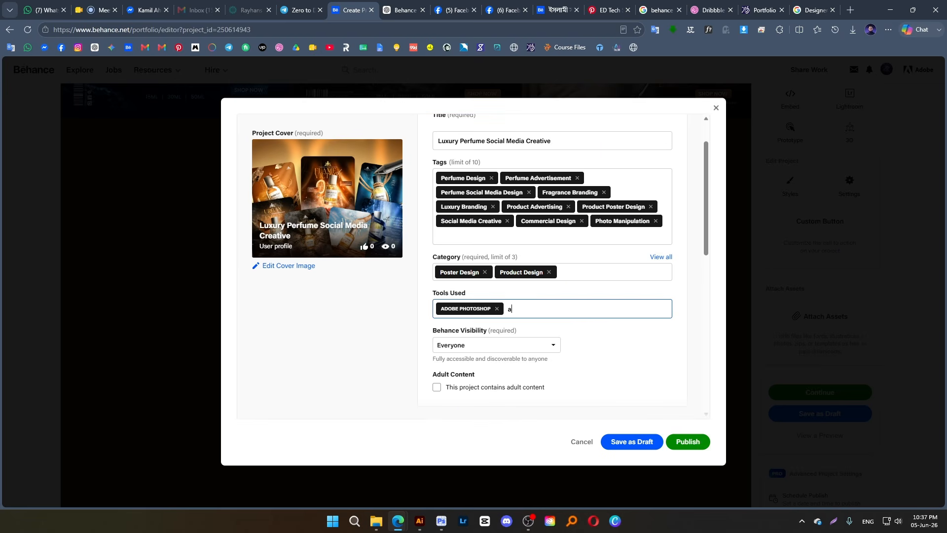
pyautogui.write('ad')
pyautogui.click(493, 342)
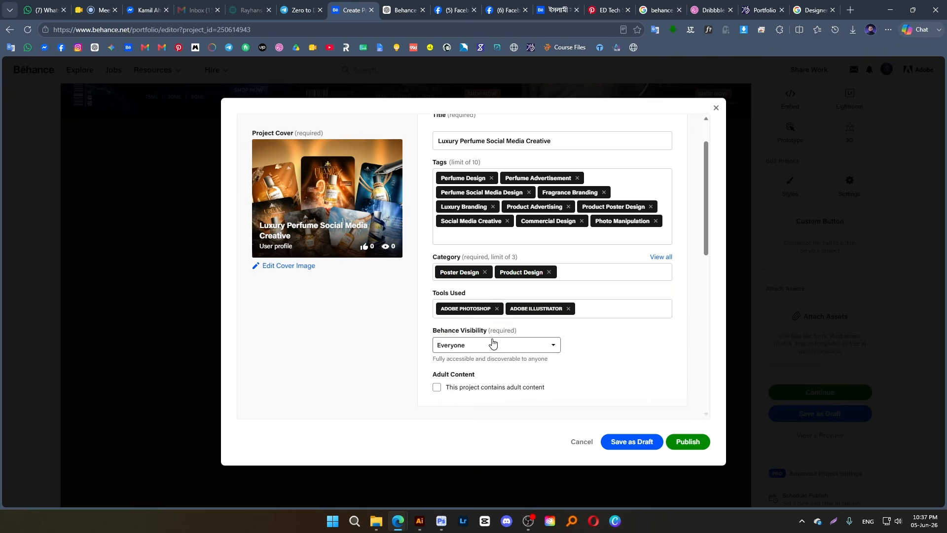
pyautogui.click(598, 309)
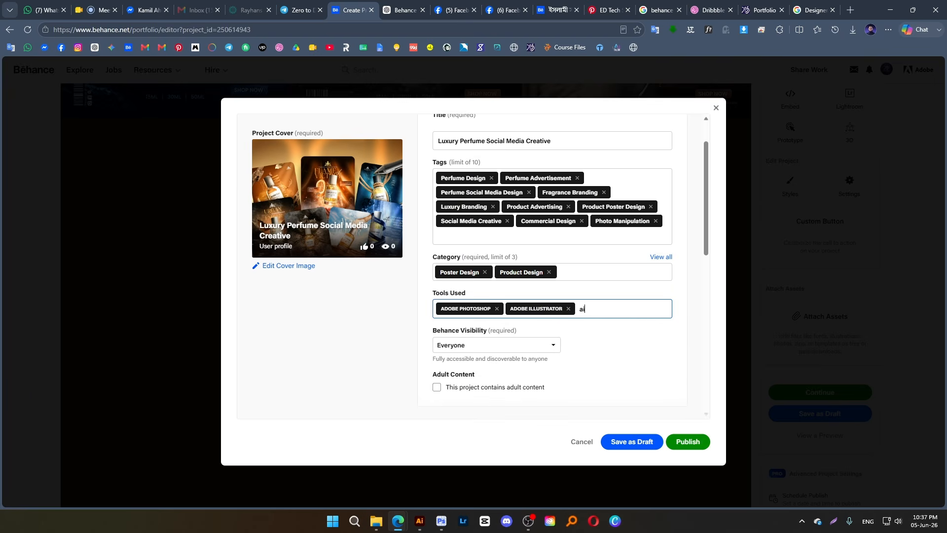
pyautogui.click(524, 330)
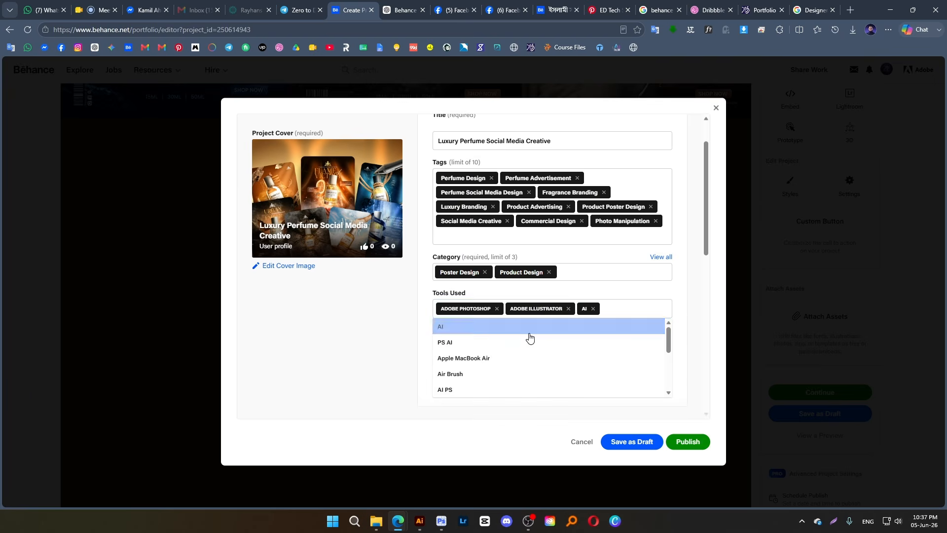
# Check the remaining additional details and team settings, and publish the project
pyautogui.scroll(-2, 608, 350)
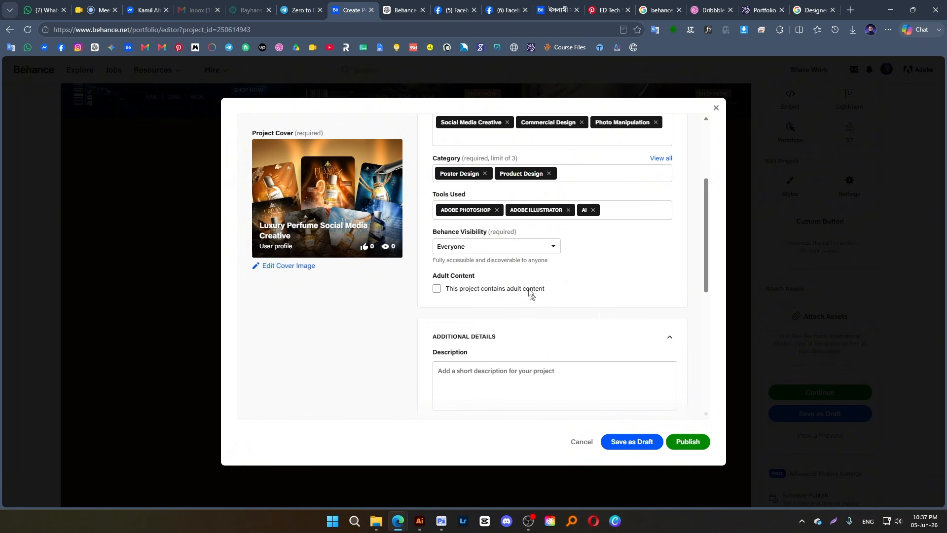
pyautogui.scroll(-6, 587, 345)
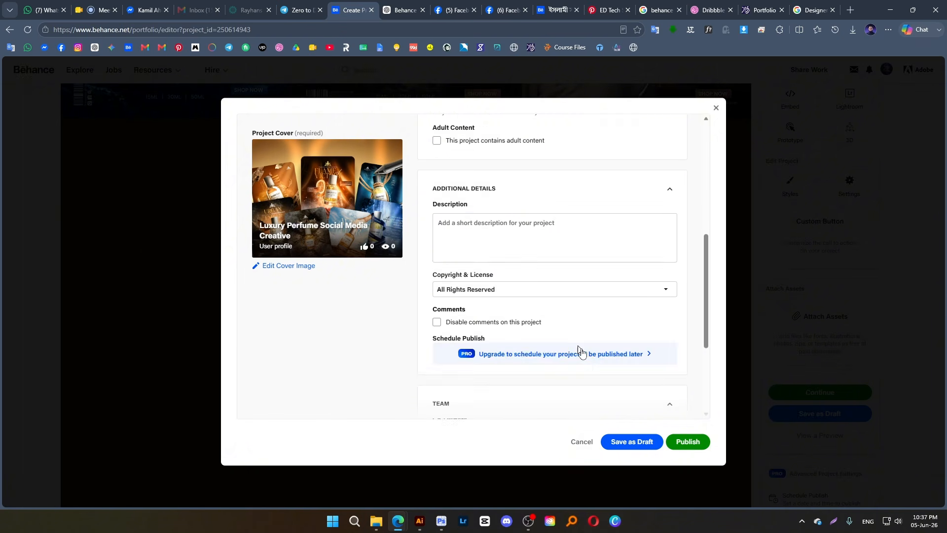
pyautogui.click(683, 447)
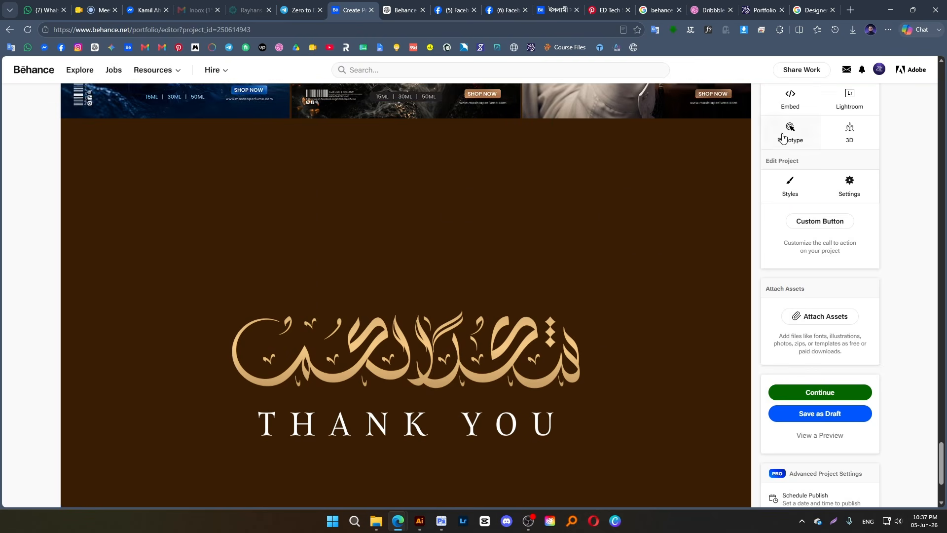
# Continue to the project's publishing settings and remove the Perfume Social Media Design tag
pyautogui.click(818, 394)
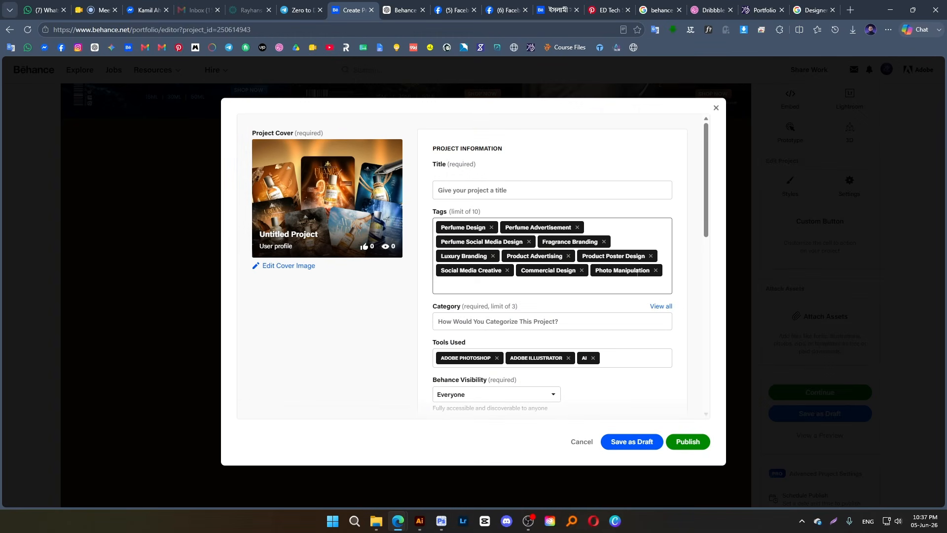
pyautogui.click(528, 241)
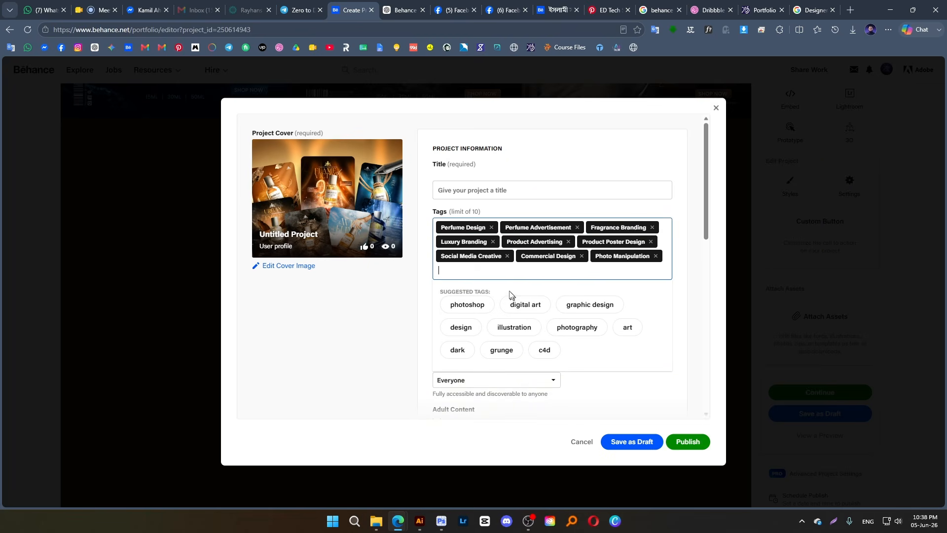
# Copy "Luxury Perfume Social Media Campaign Design | Product Advertising & Creative" from the ChatGPT conversation and paste it as the Behance project title
pyautogui.click(658, 10)
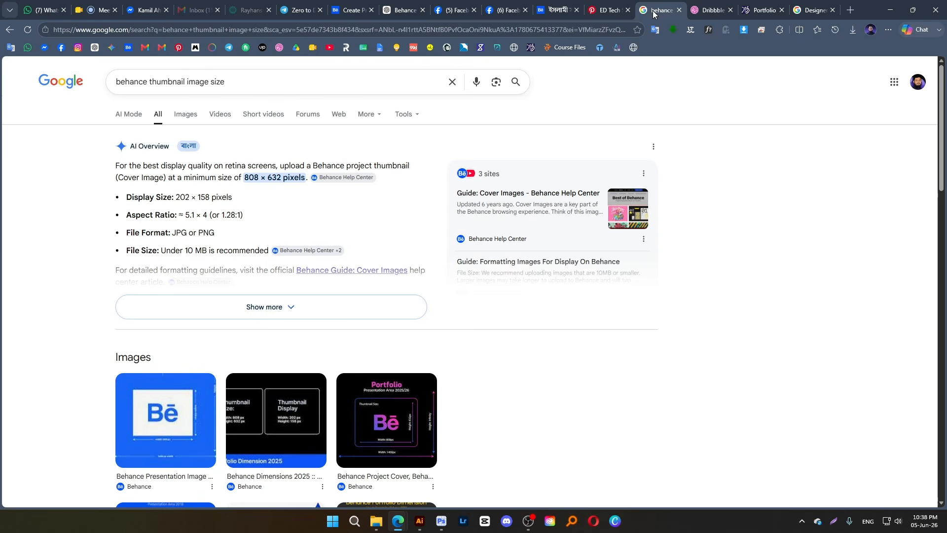
pyautogui.click(404, 11)
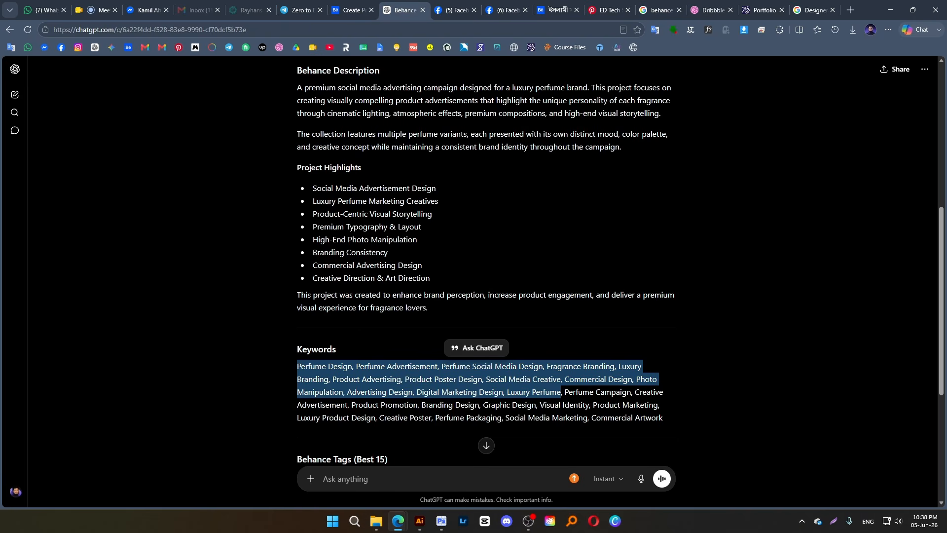
pyautogui.scroll(3, 486, 281)
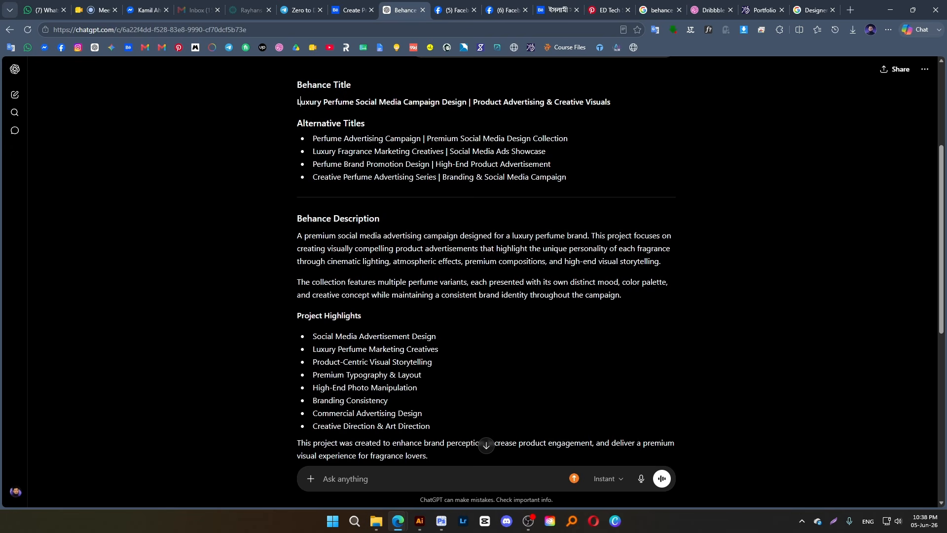
pyautogui.moveTo(298, 101); pyautogui.dragTo(573, 96)
pyautogui.hotkey('ctrl', 'c')
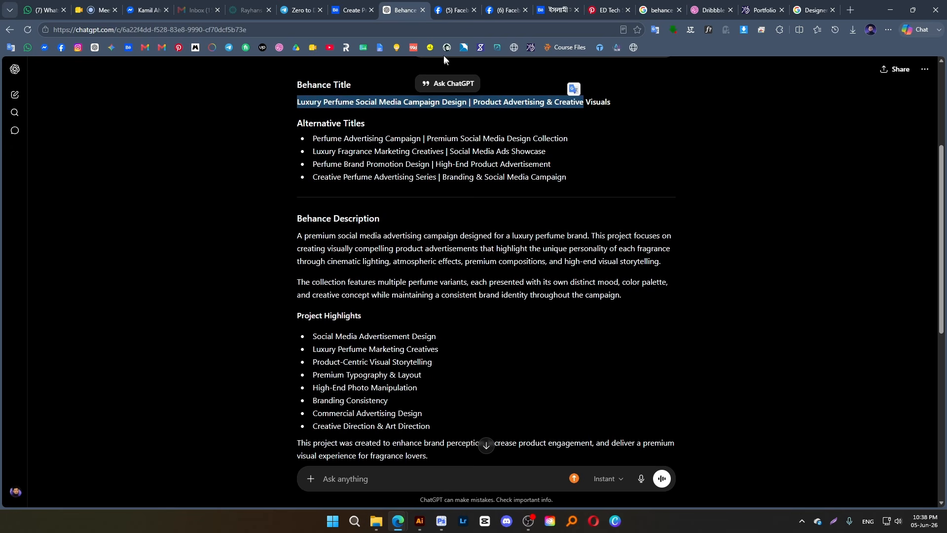
pyautogui.click(352, 9)
pyautogui.click(513, 190)
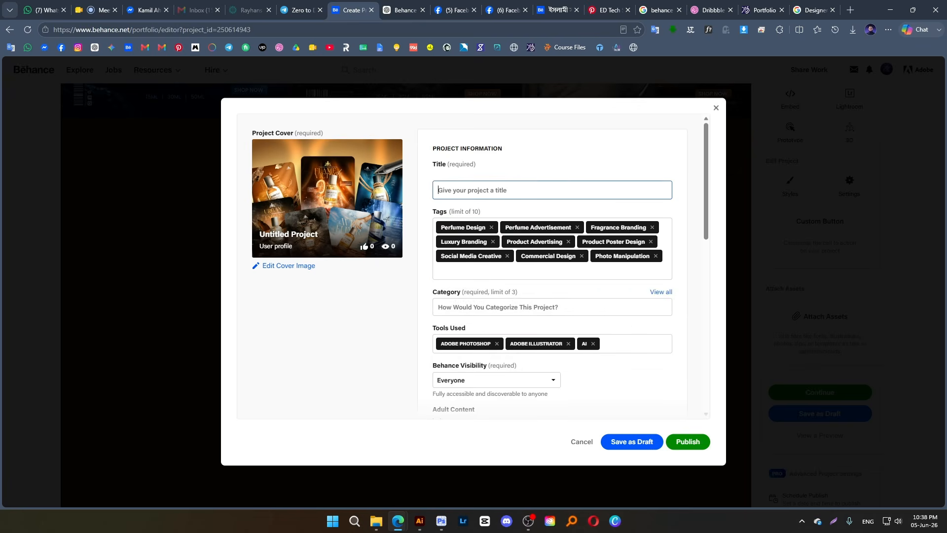
pyautogui.hotkey('ctrl', 'v')
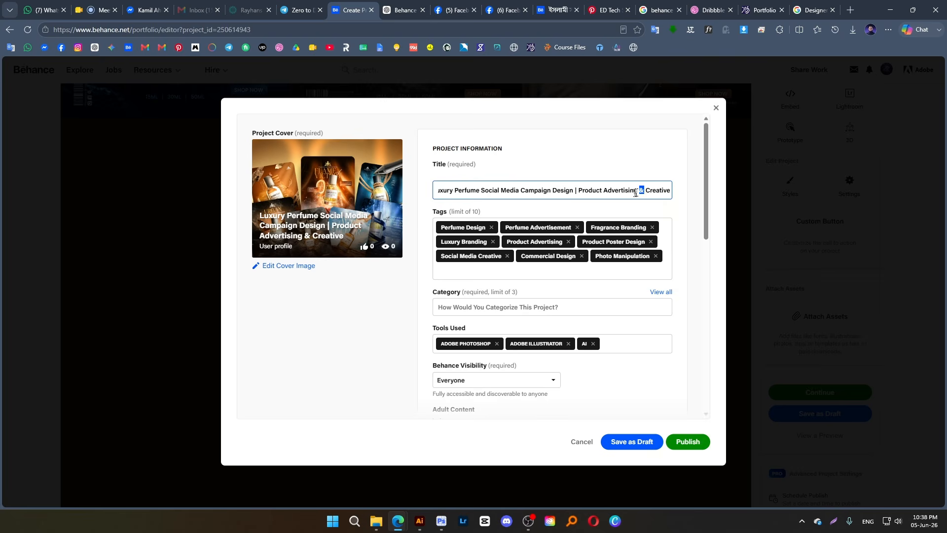
# Shorten the project title to "Luxury Perfume Social Media Creative" and try to publish the project
pyautogui.moveTo(636, 193); pyautogui.dragTo(520, 204)
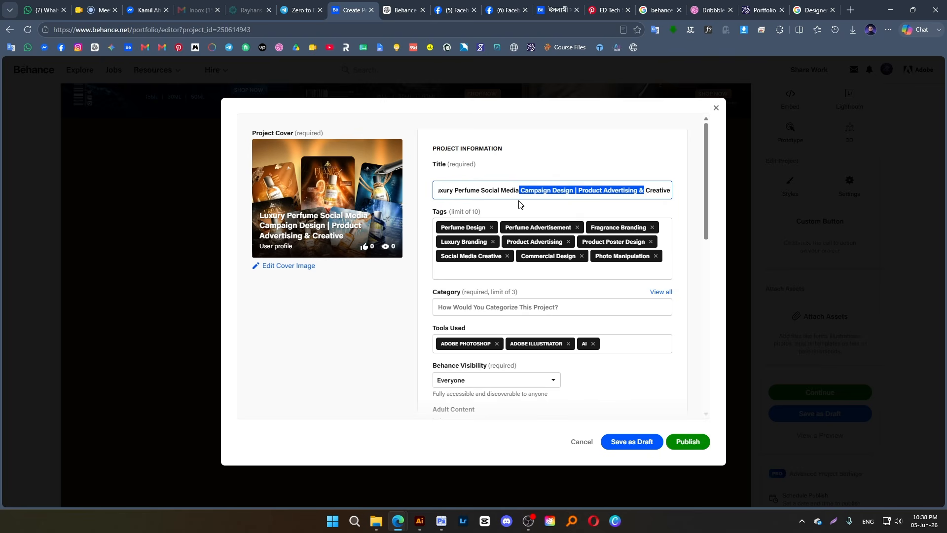
pyautogui.press('BackSpace')
pyautogui.click(671, 440)
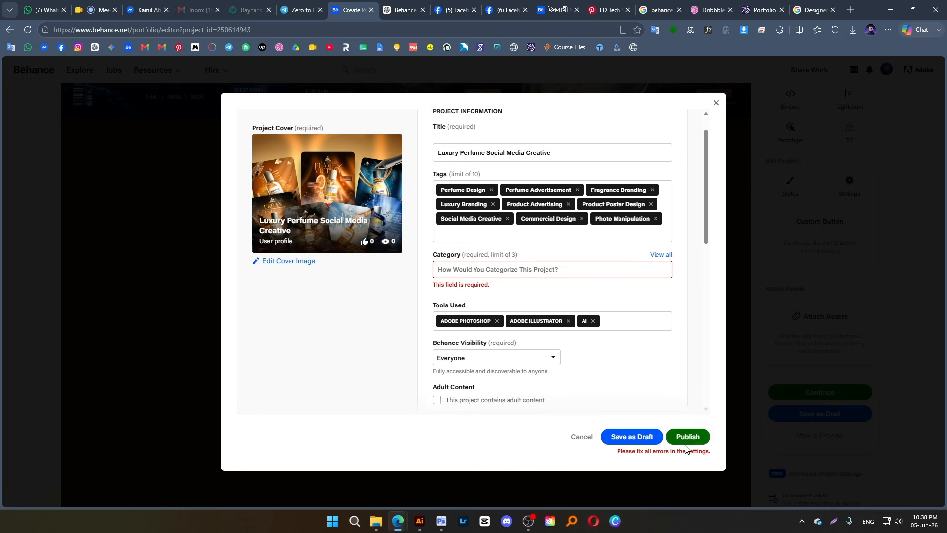
# Open the category list, search the creative fields, and select Advertising as a project category
pyautogui.click(468, 268)
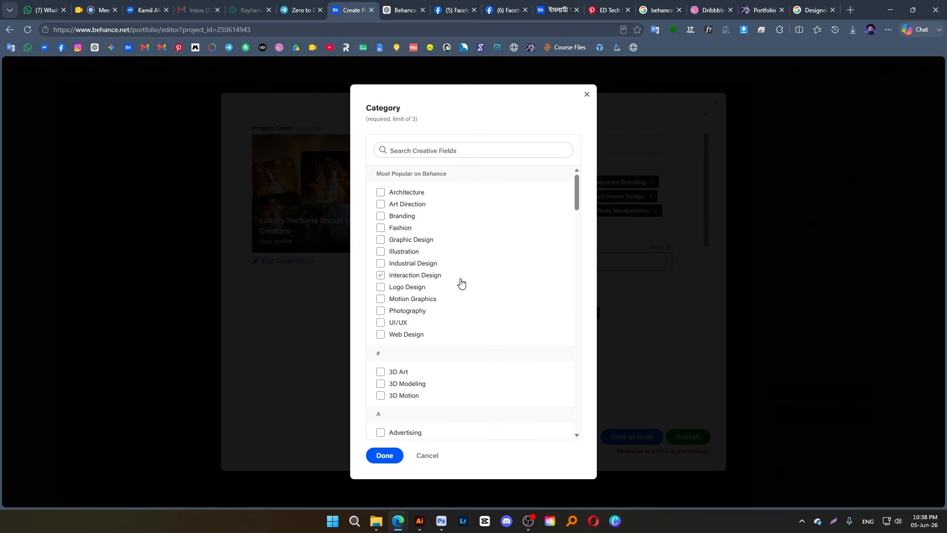
pyautogui.click(460, 280)
pyautogui.click(423, 150)
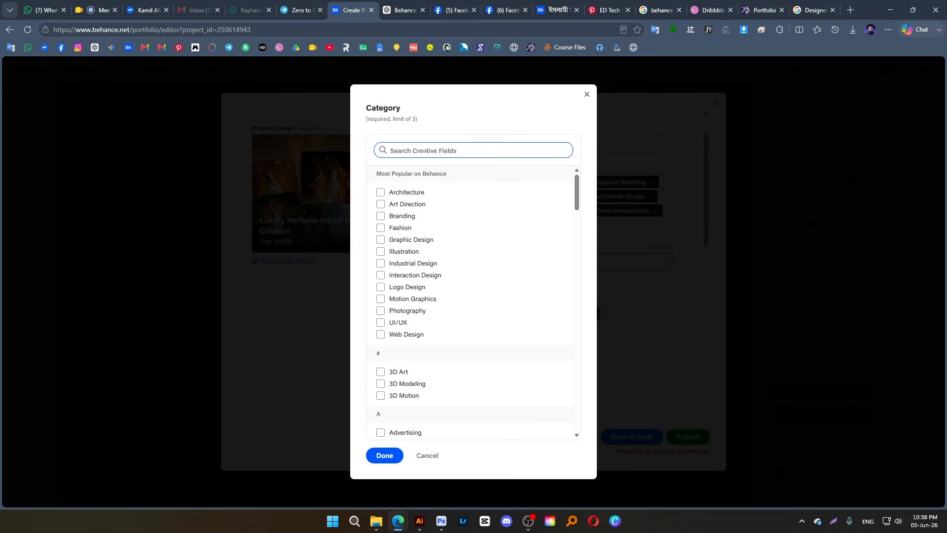
pyautogui.write('soc')
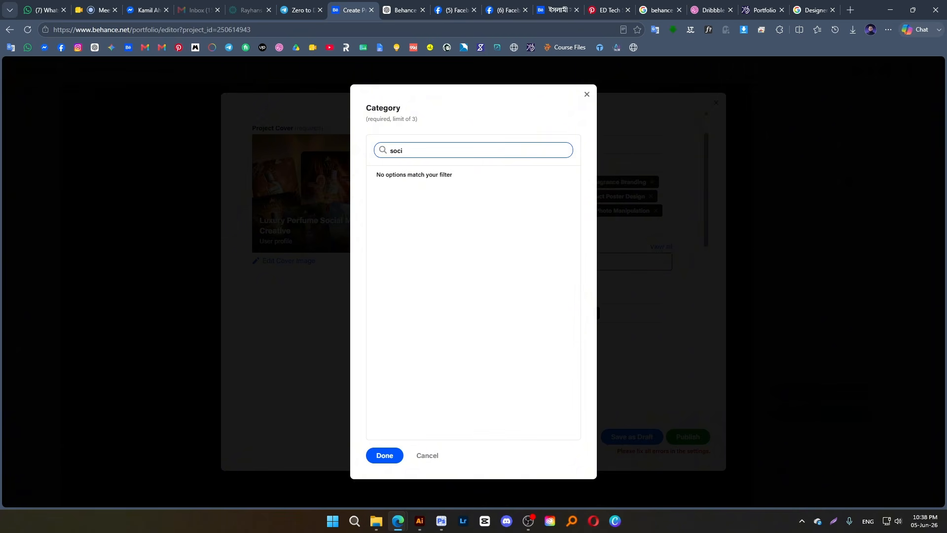
pyautogui.write('i')
pyautogui.press('BackSpace')
pyautogui.press('BackSpace')
pyautogui.press('BackSpace')
pyautogui.press('BackSpace')
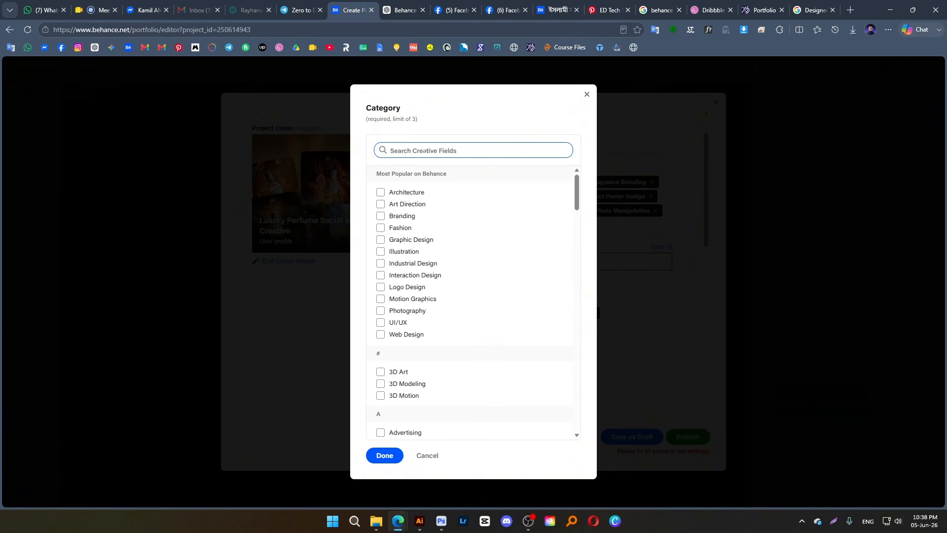
pyautogui.write('ad')
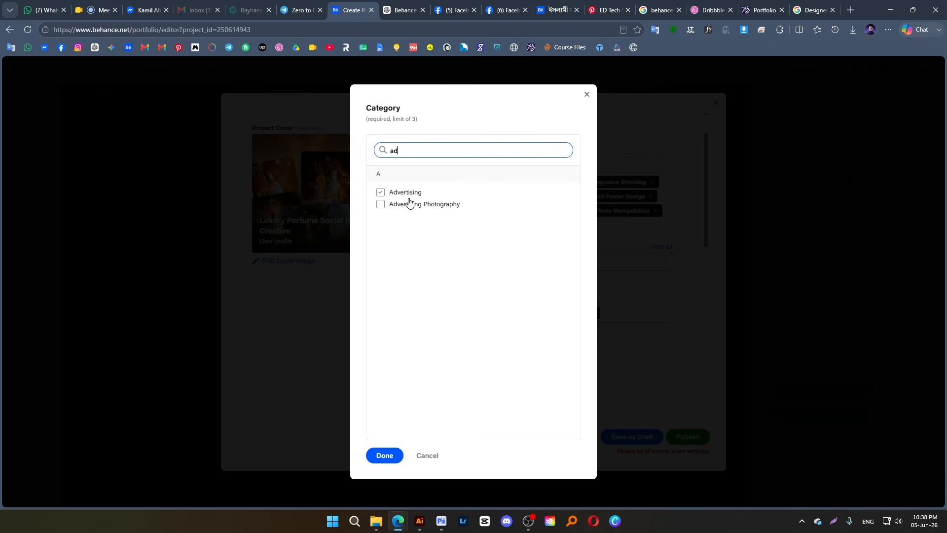
pyautogui.click(395, 197)
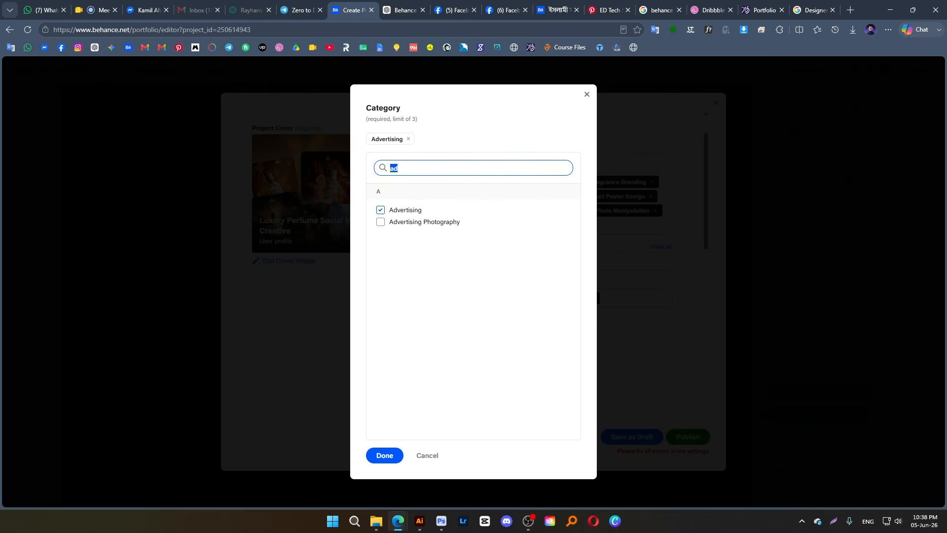
# Add Product Design as the second category, confirm the selection, and publish the project
pyautogui.write('pro')
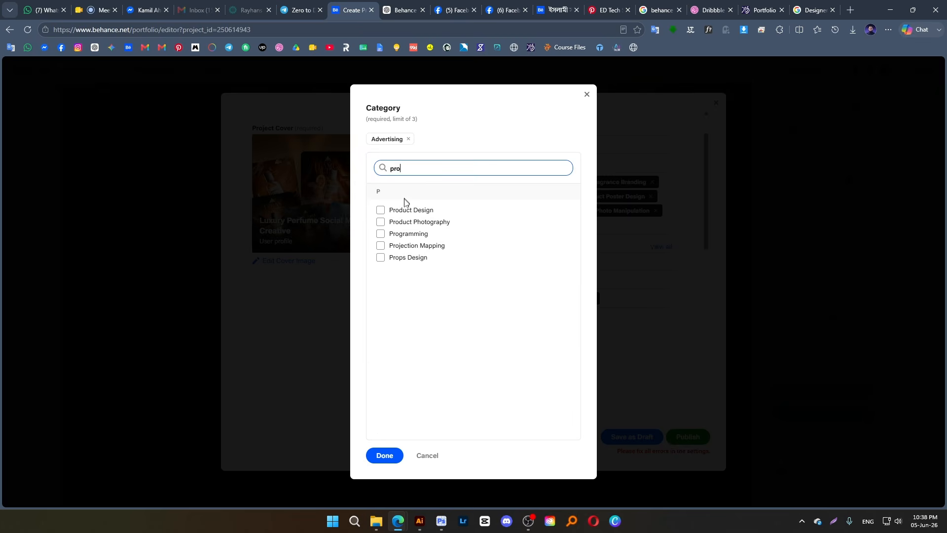
pyautogui.click(381, 212)
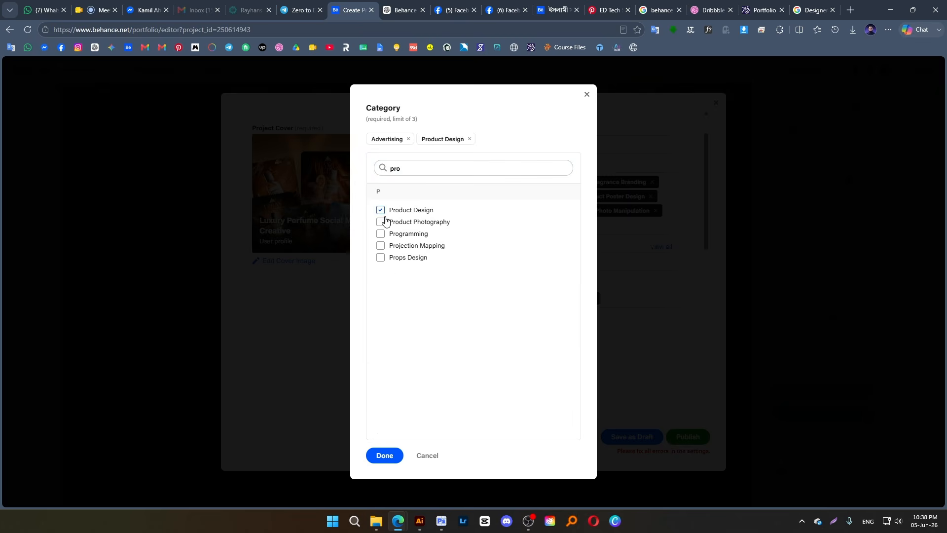
pyautogui.click(384, 456)
pyautogui.click(688, 438)
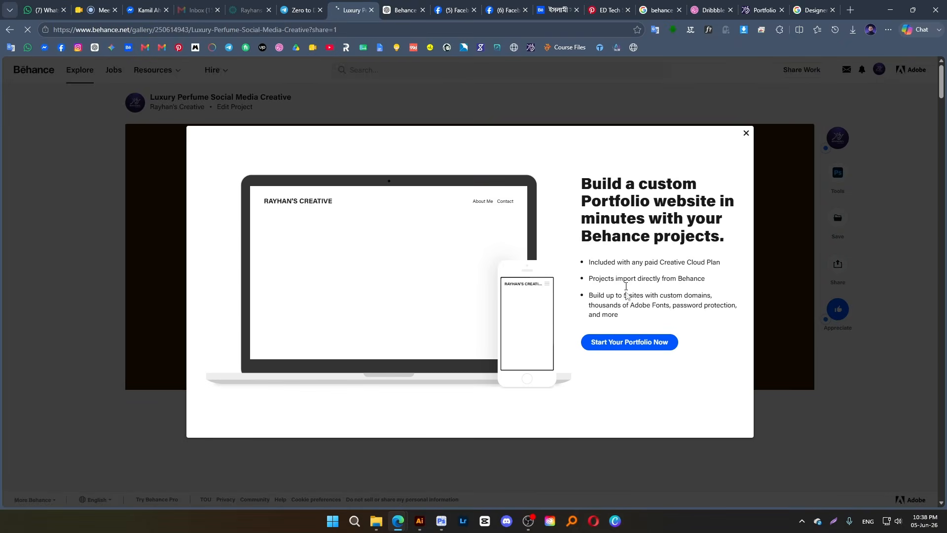
# Dismiss the portfolio website offer, look at the project's share link and Pinterest sharing option, and close the sharing windows
pyautogui.click(746, 134)
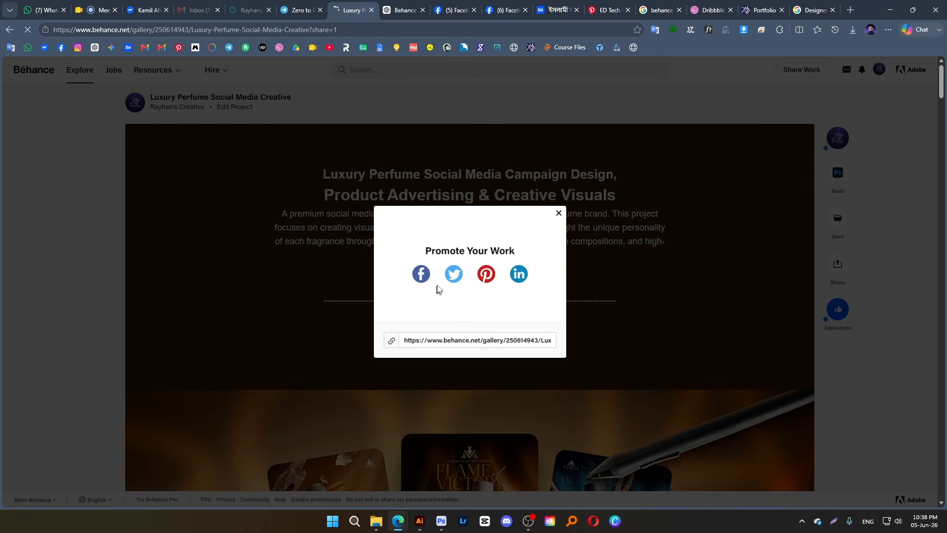
pyautogui.tripleClick(414, 342)
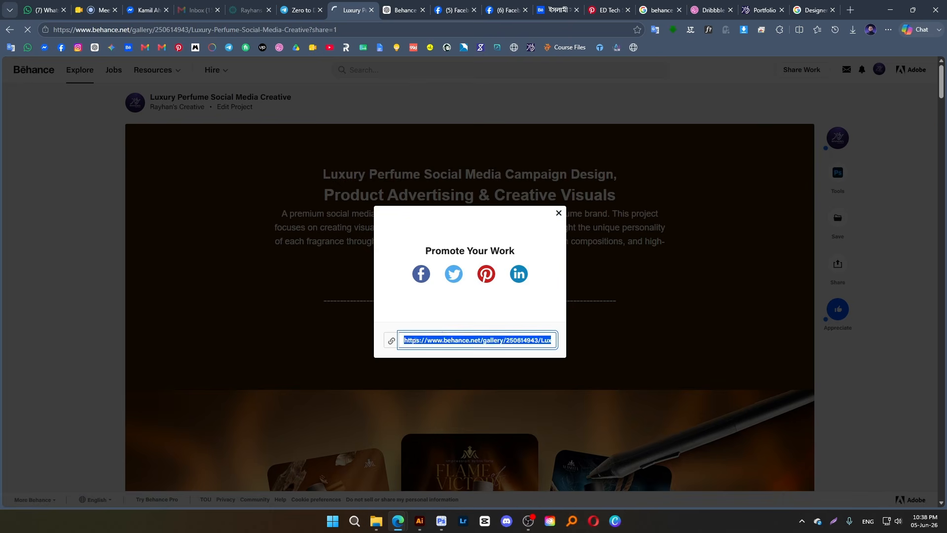
pyautogui.click(436, 306)
pyautogui.click(485, 275)
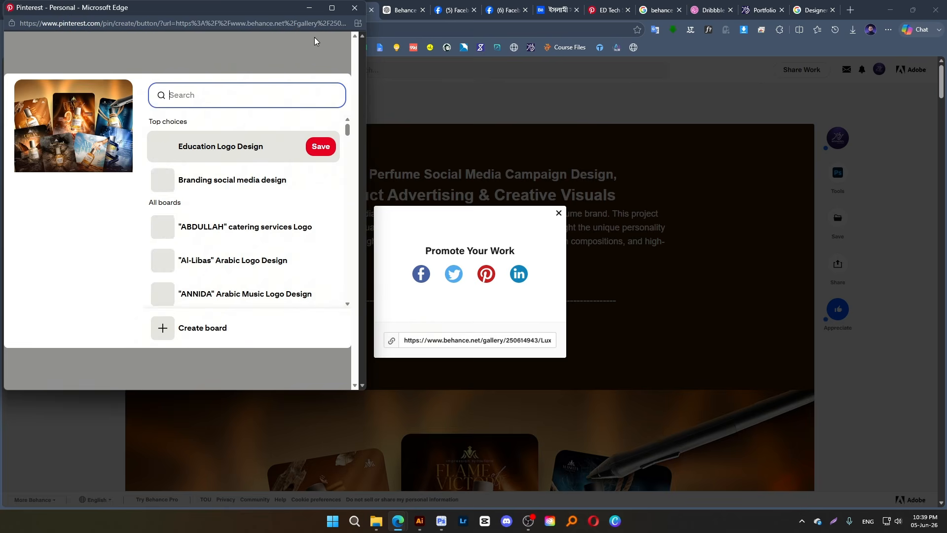
pyautogui.click(355, 8)
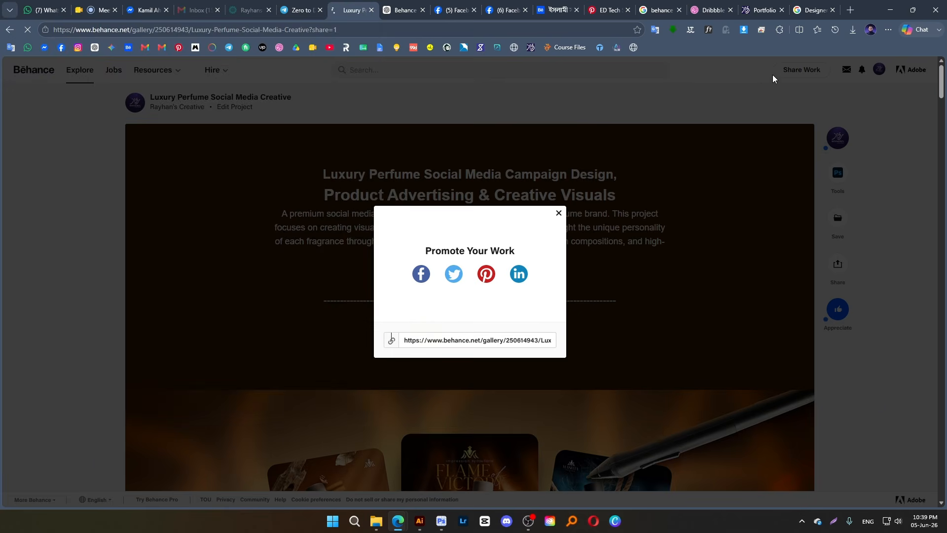
pyautogui.click(558, 214)
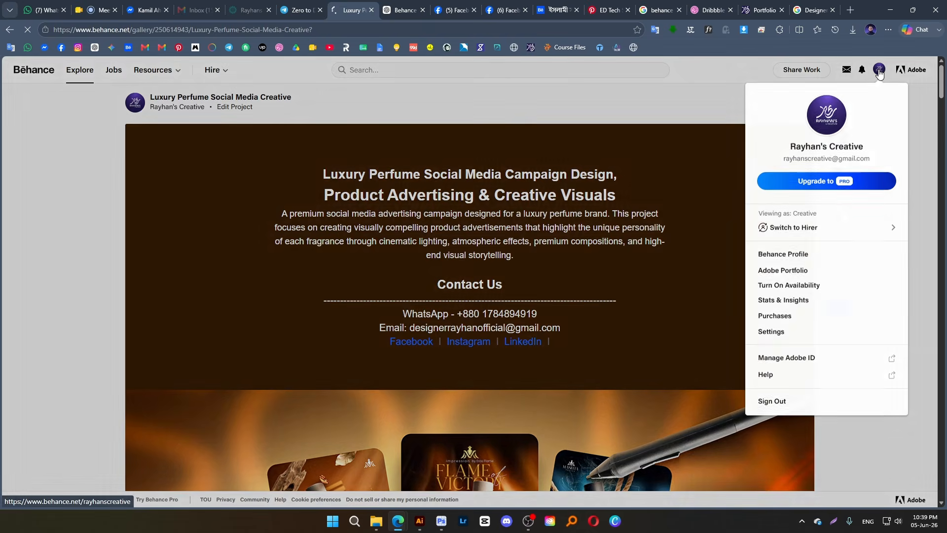
# Open the Behance profile page and check the published project's cover and title among the projects
pyautogui.moveTo(862, 70)
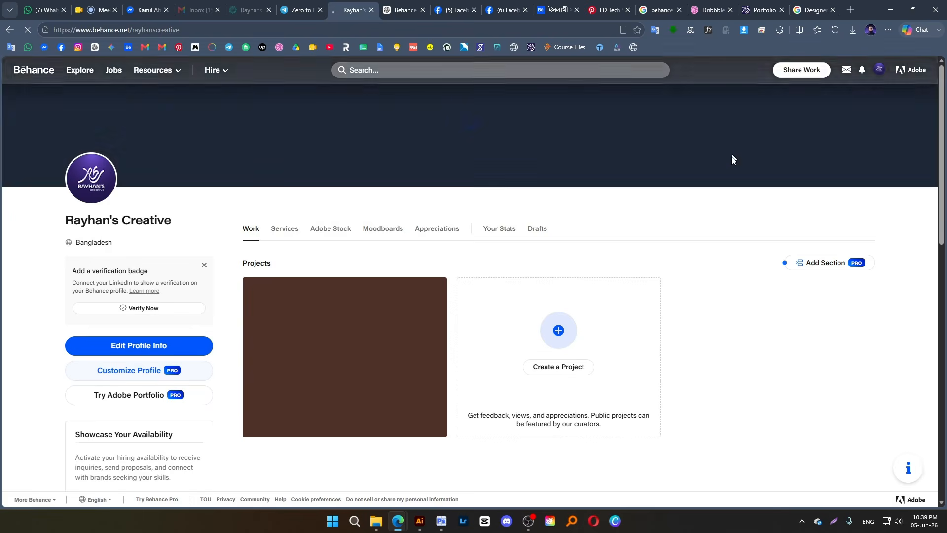
pyautogui.scroll(-2, 587, 349)
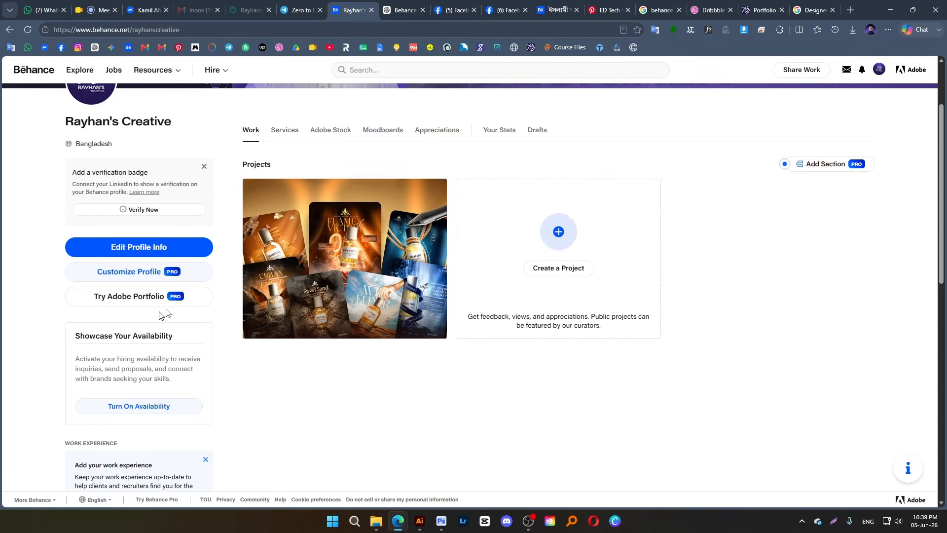
pyautogui.moveTo(326, 249)
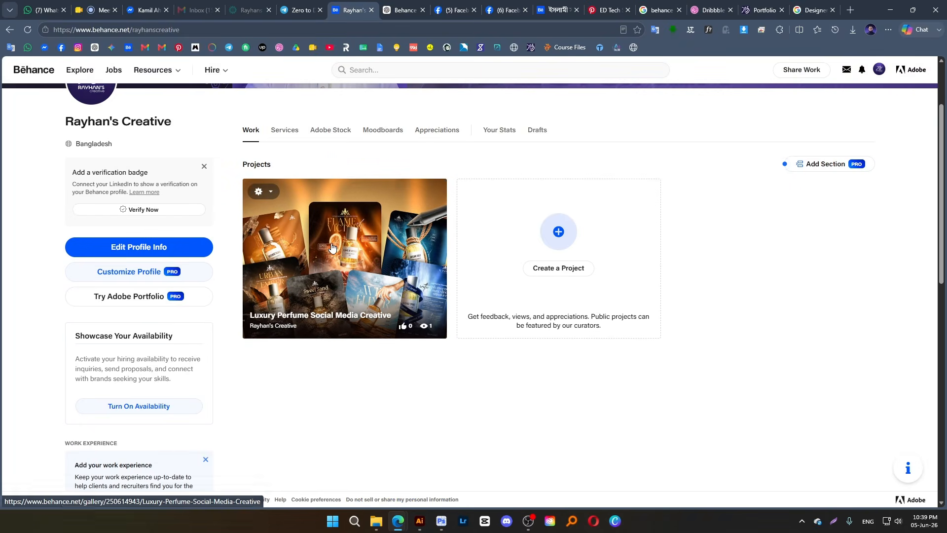